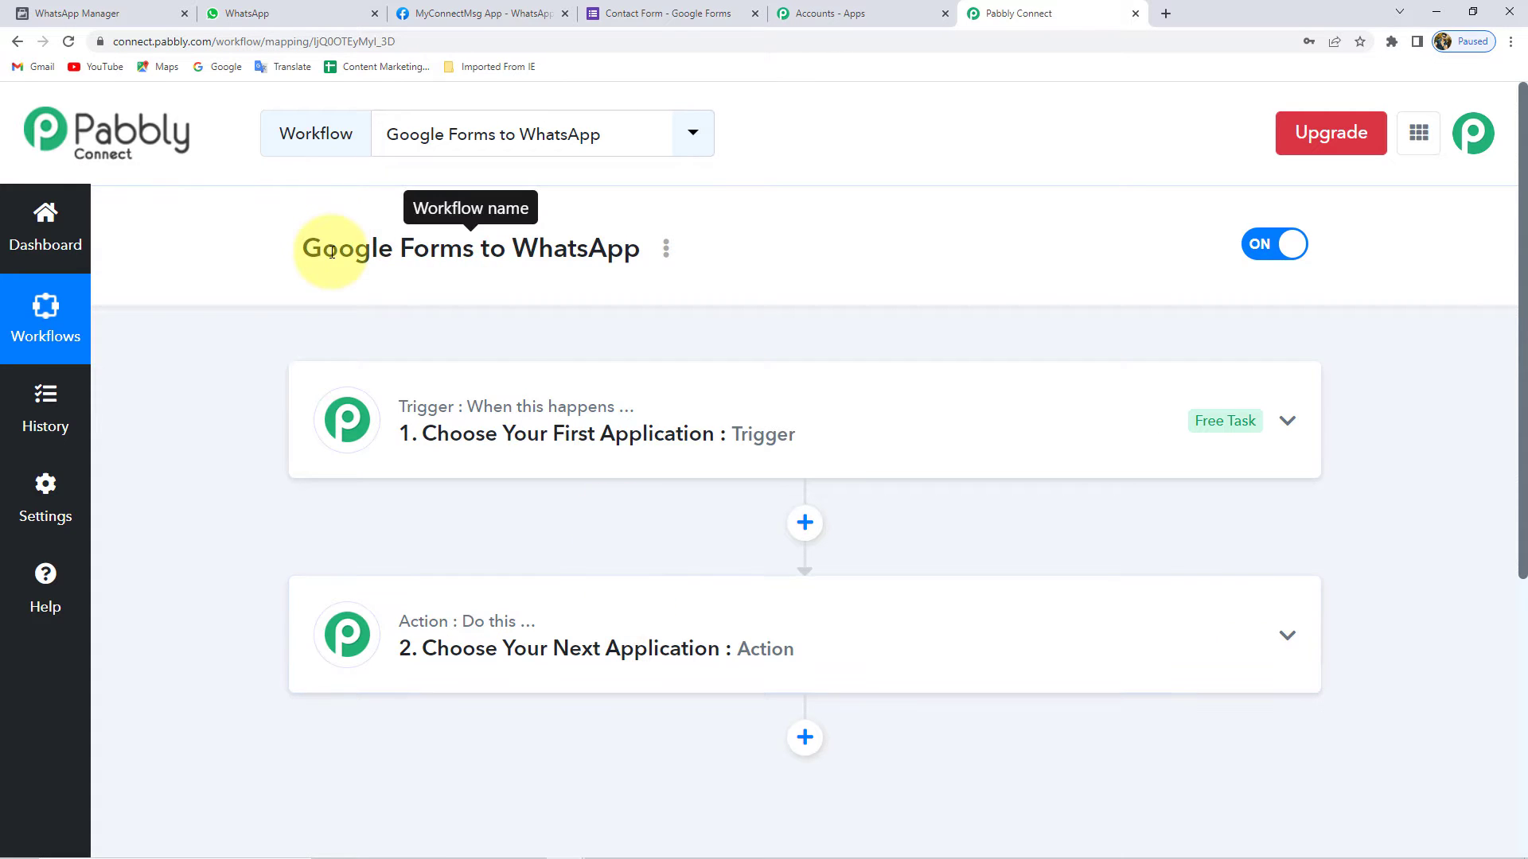
- Set the workflow trigger to Google Forms with the New Response Received event
{"action": "left_click_drag", "start_coordinate": [304, 249], "coordinate": [467, 263]}
{"action": "left_click", "coordinate": [659, 8]}
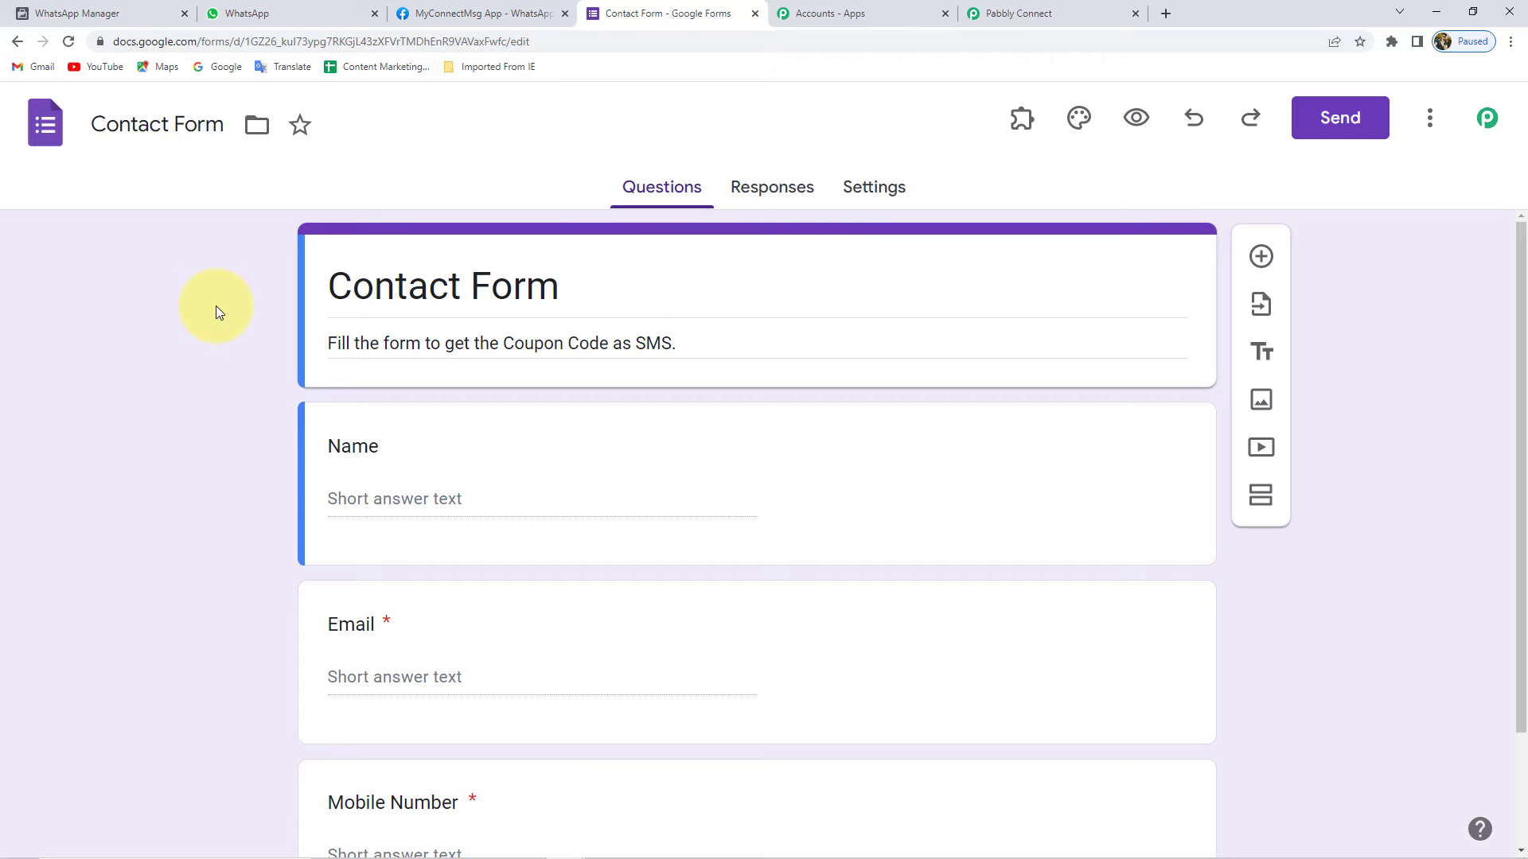
{"action": "left_click", "coordinate": [1042, 13]}
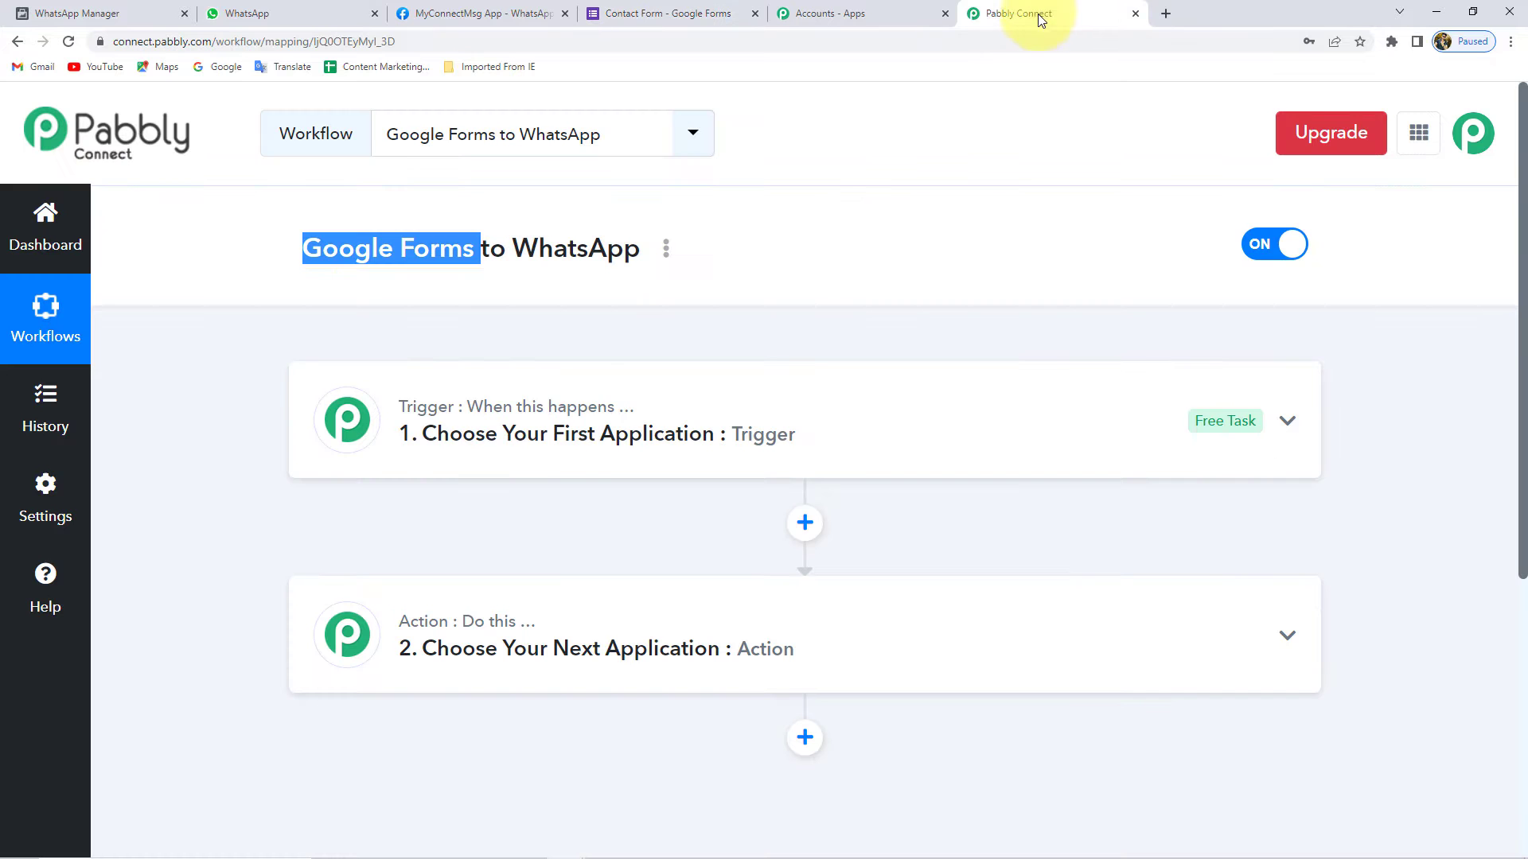
{"action": "left_click", "coordinate": [478, 422]}
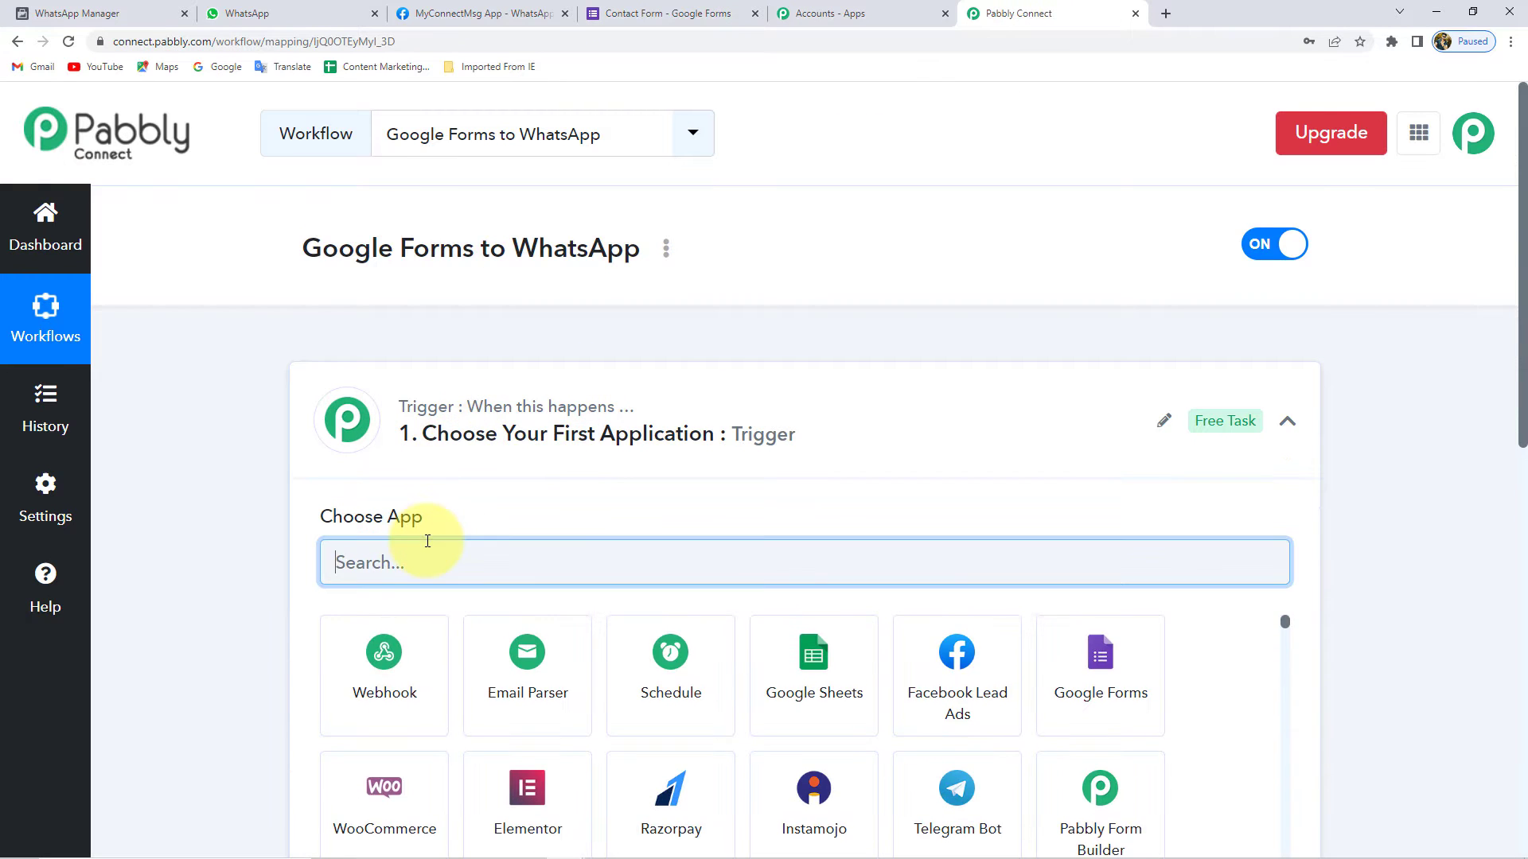
{"action": "type", "text": "Google"}
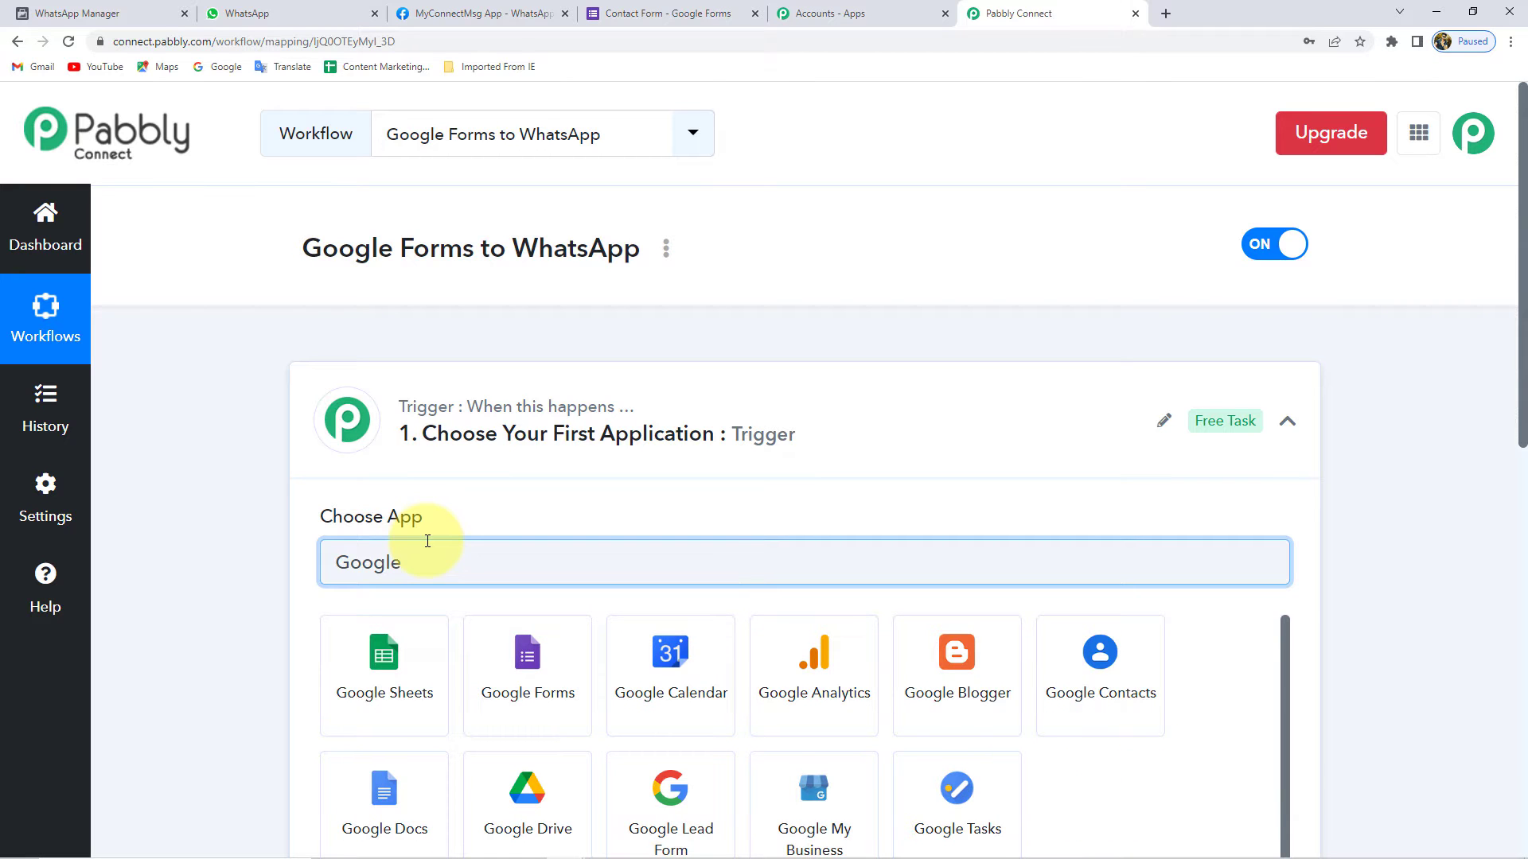
{"action": "left_click", "coordinate": [543, 665]}
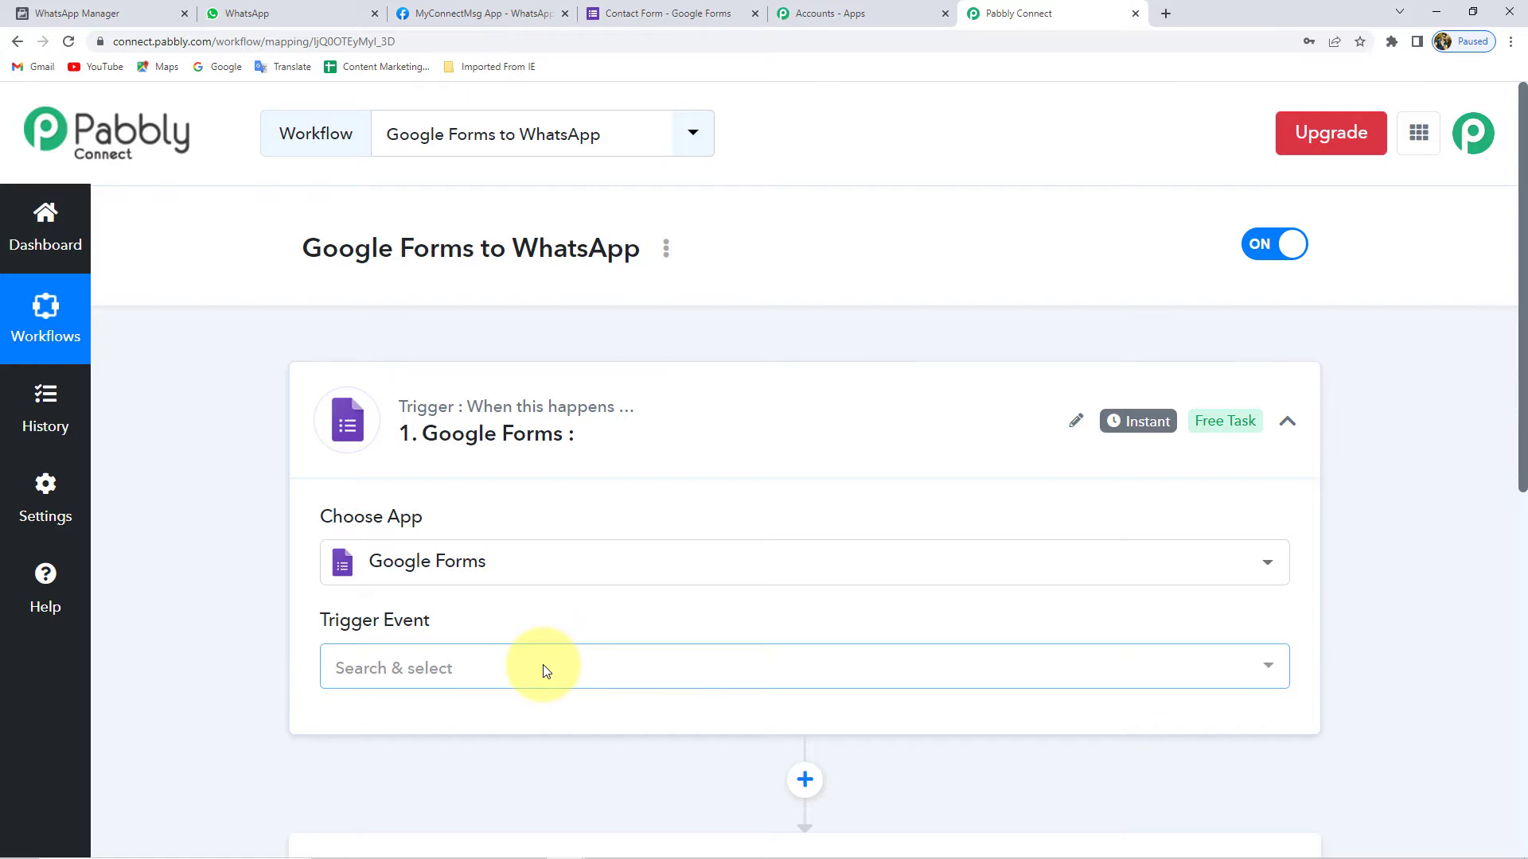
{"action": "left_click", "coordinate": [477, 669]}
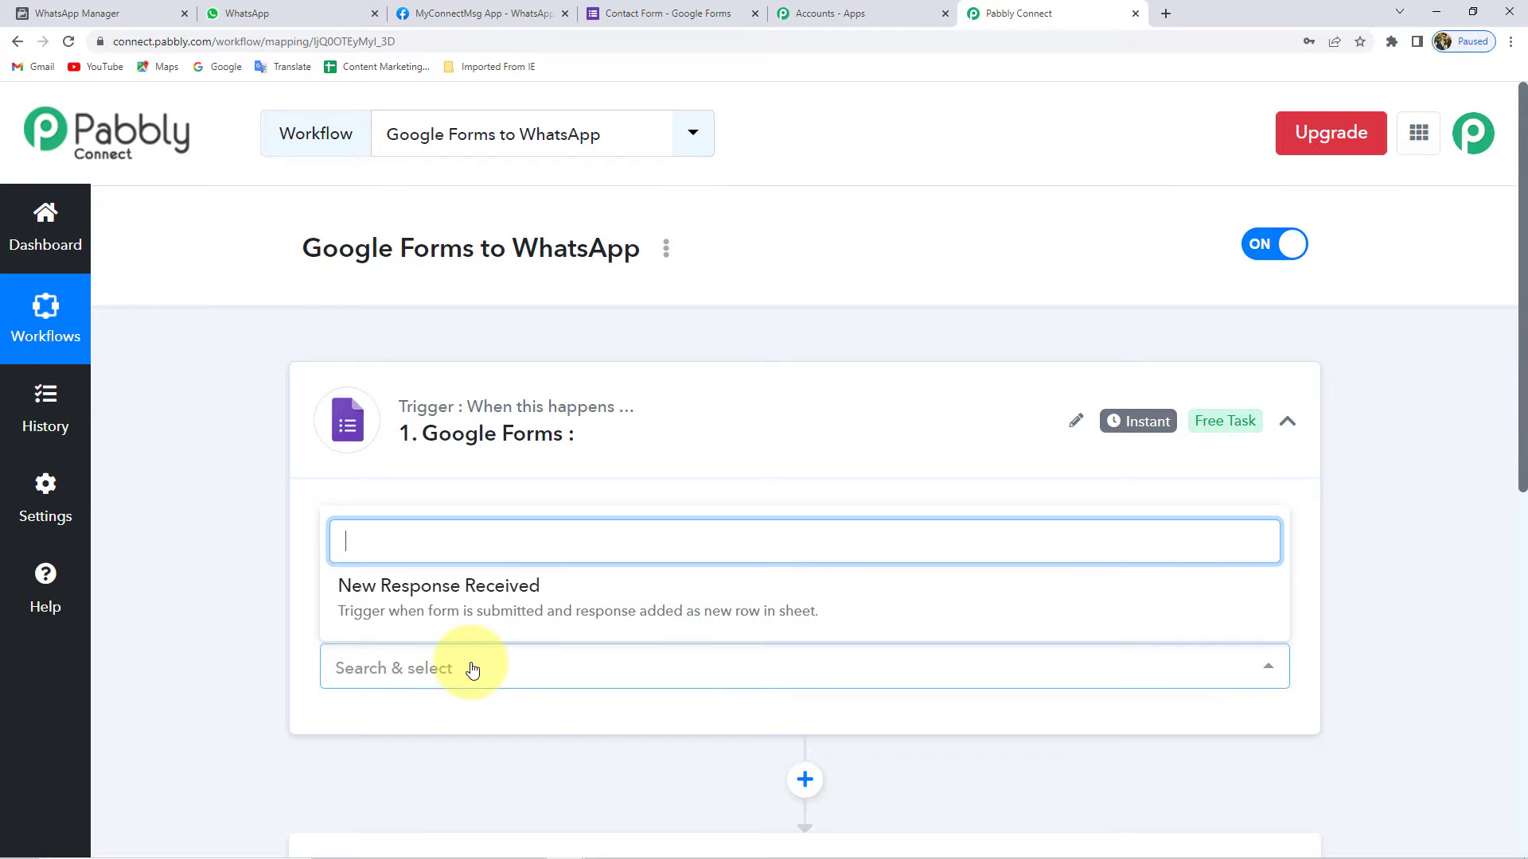
{"action": "left_click", "coordinate": [506, 598]}
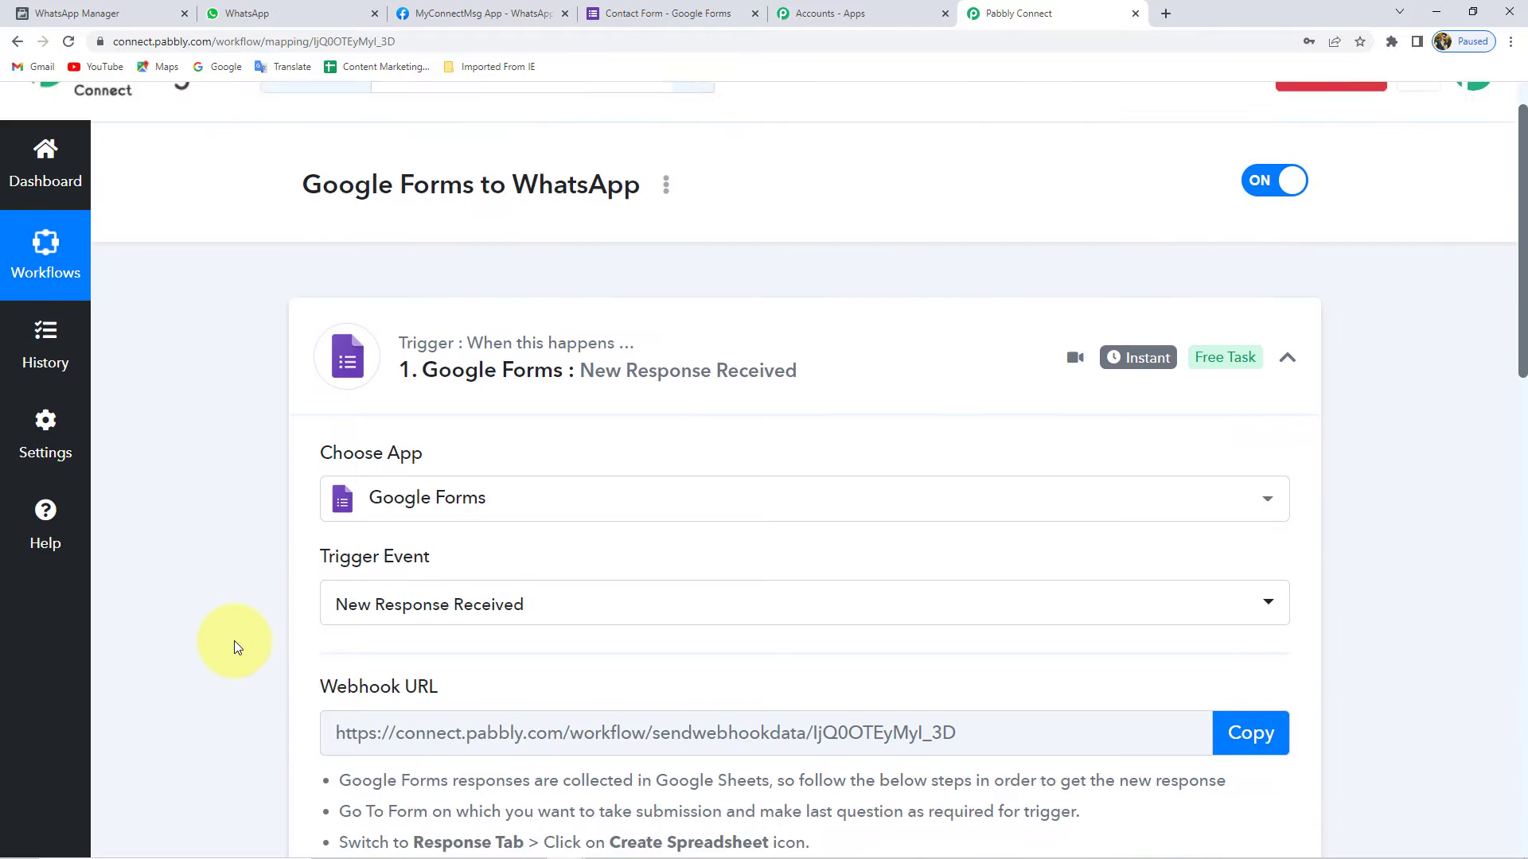
- Copy the trigger's webhook URL
{"action": "scroll", "coordinate": [234, 641], "scroll_direction": "down", "scroll_amount": 3}
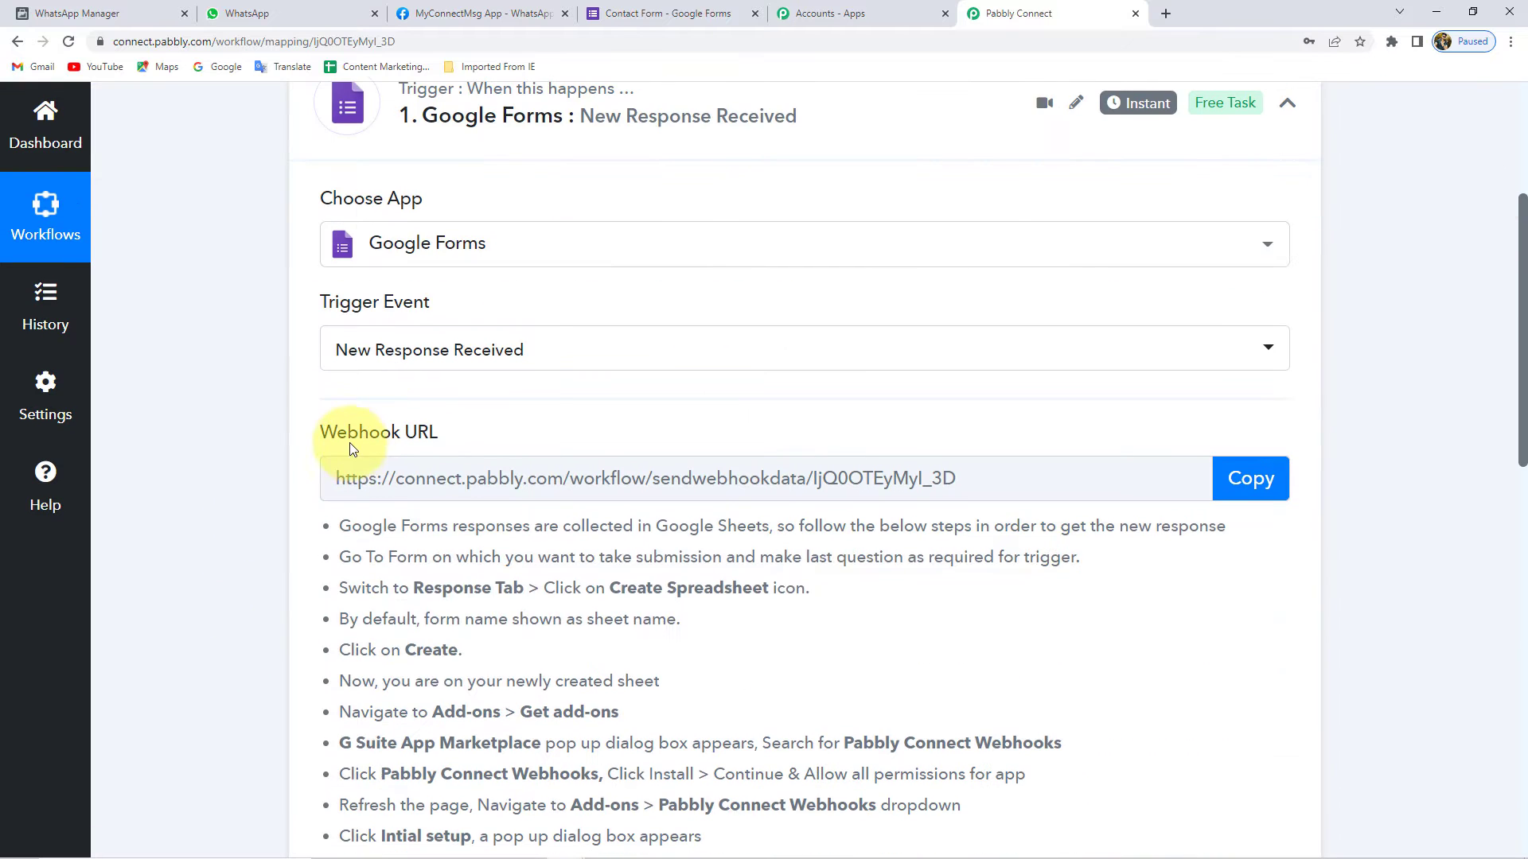
{"action": "left_click", "coordinate": [1236, 488]}
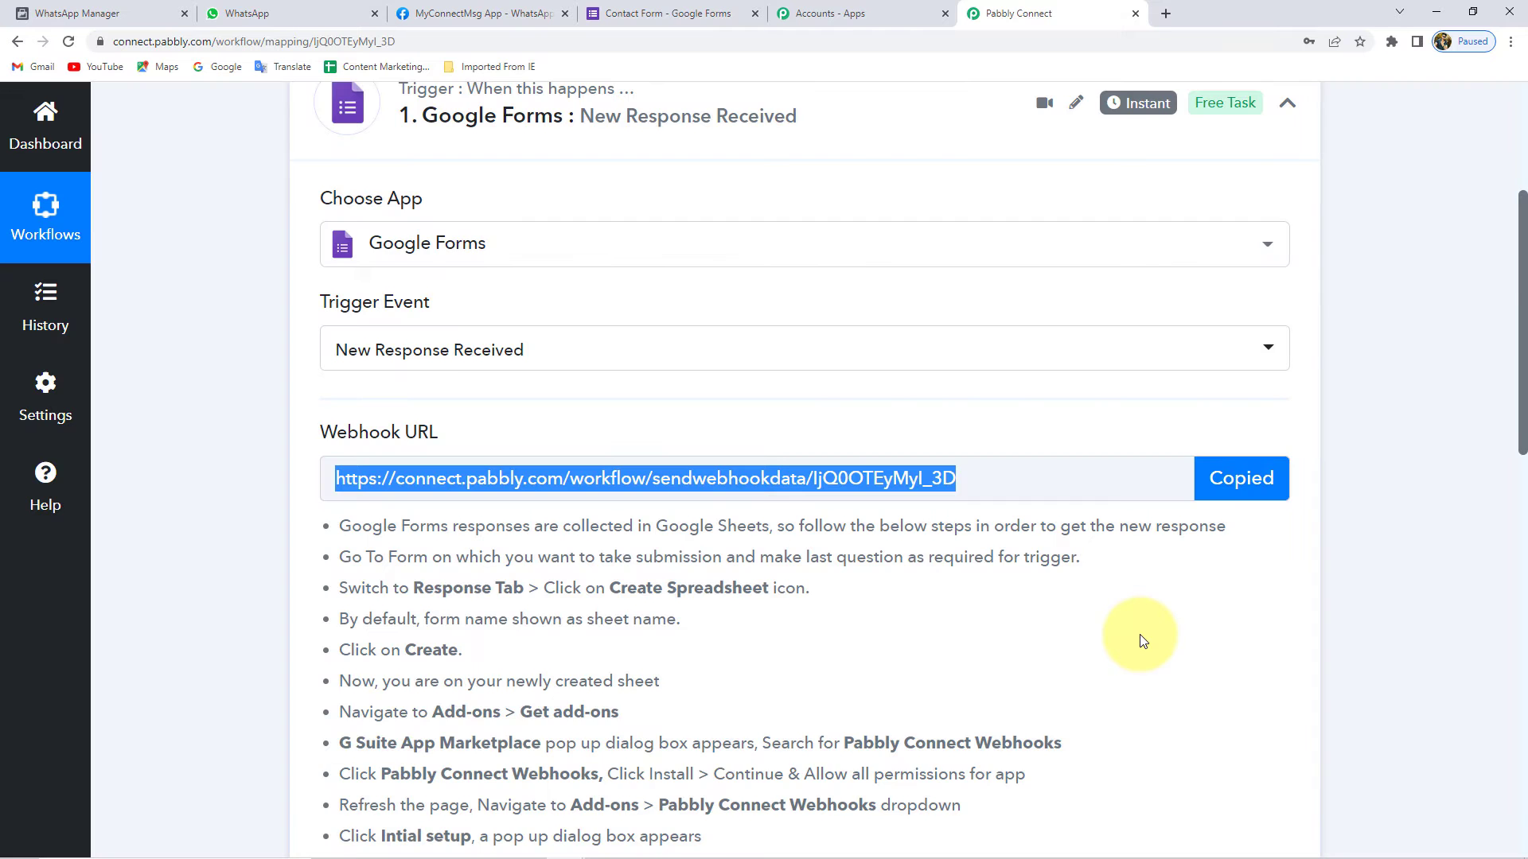
{"action": "scroll", "coordinate": [1143, 641], "scroll_direction": "down", "scroll_amount": 4}
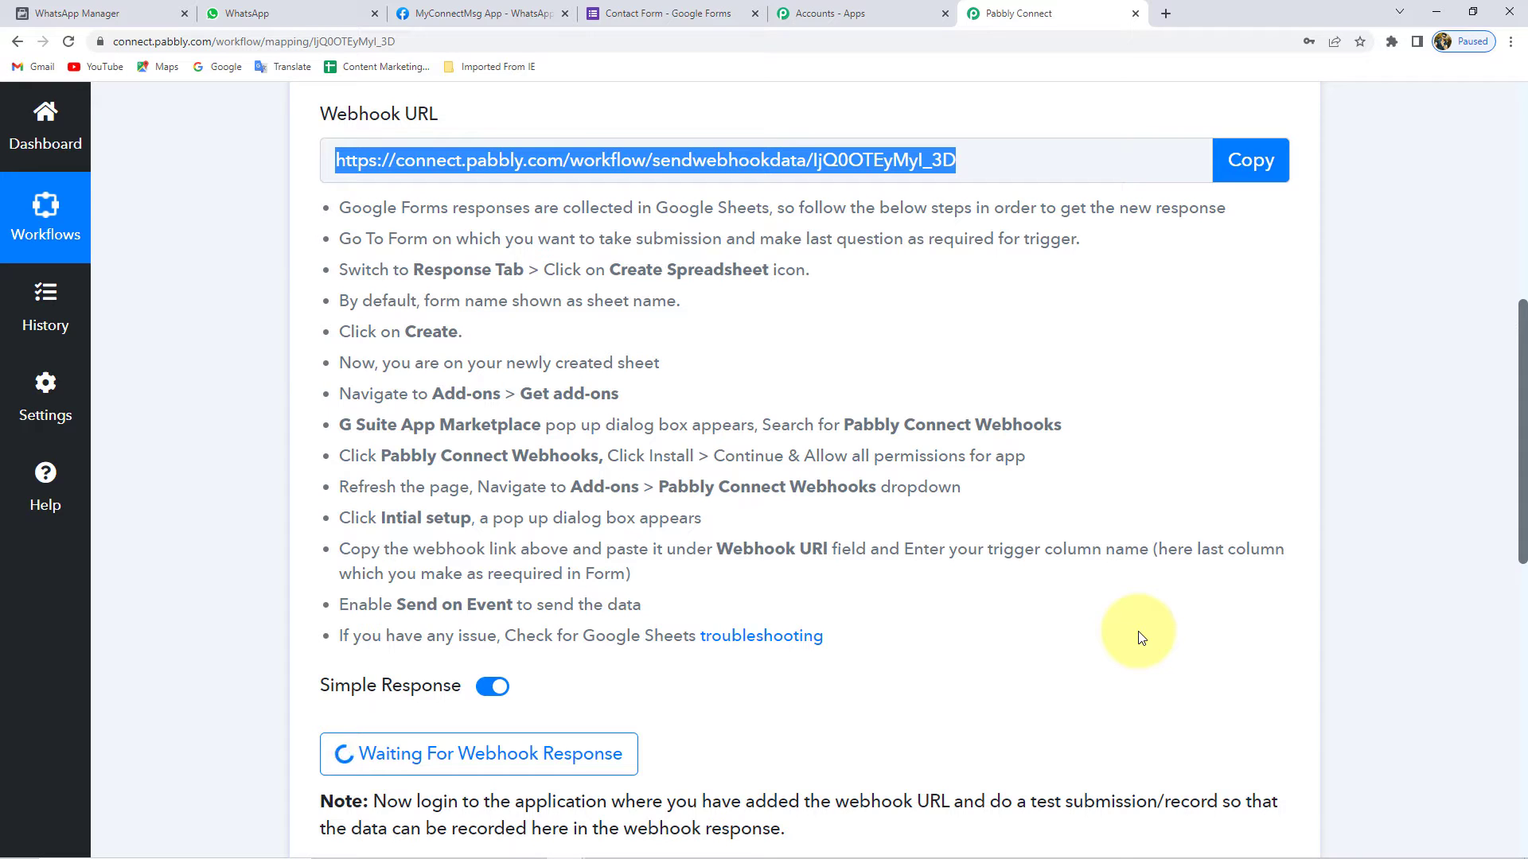
- Link the Contact Form's responses to a new 'Contact Form (Responses)' spreadsheet
{"action": "left_click", "coordinate": [666, 12]}
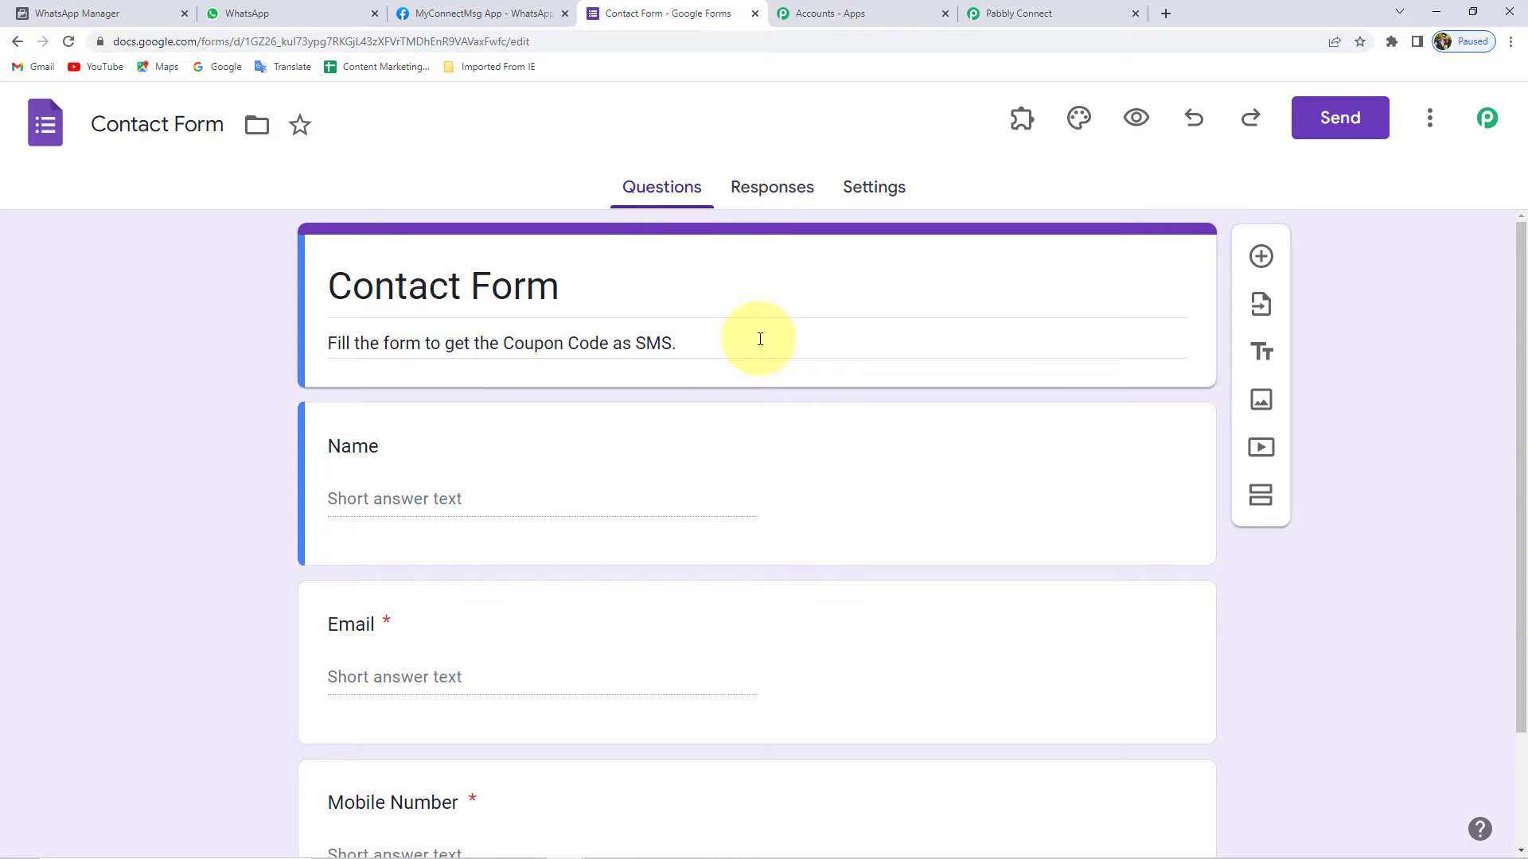
{"action": "left_click", "coordinate": [768, 197]}
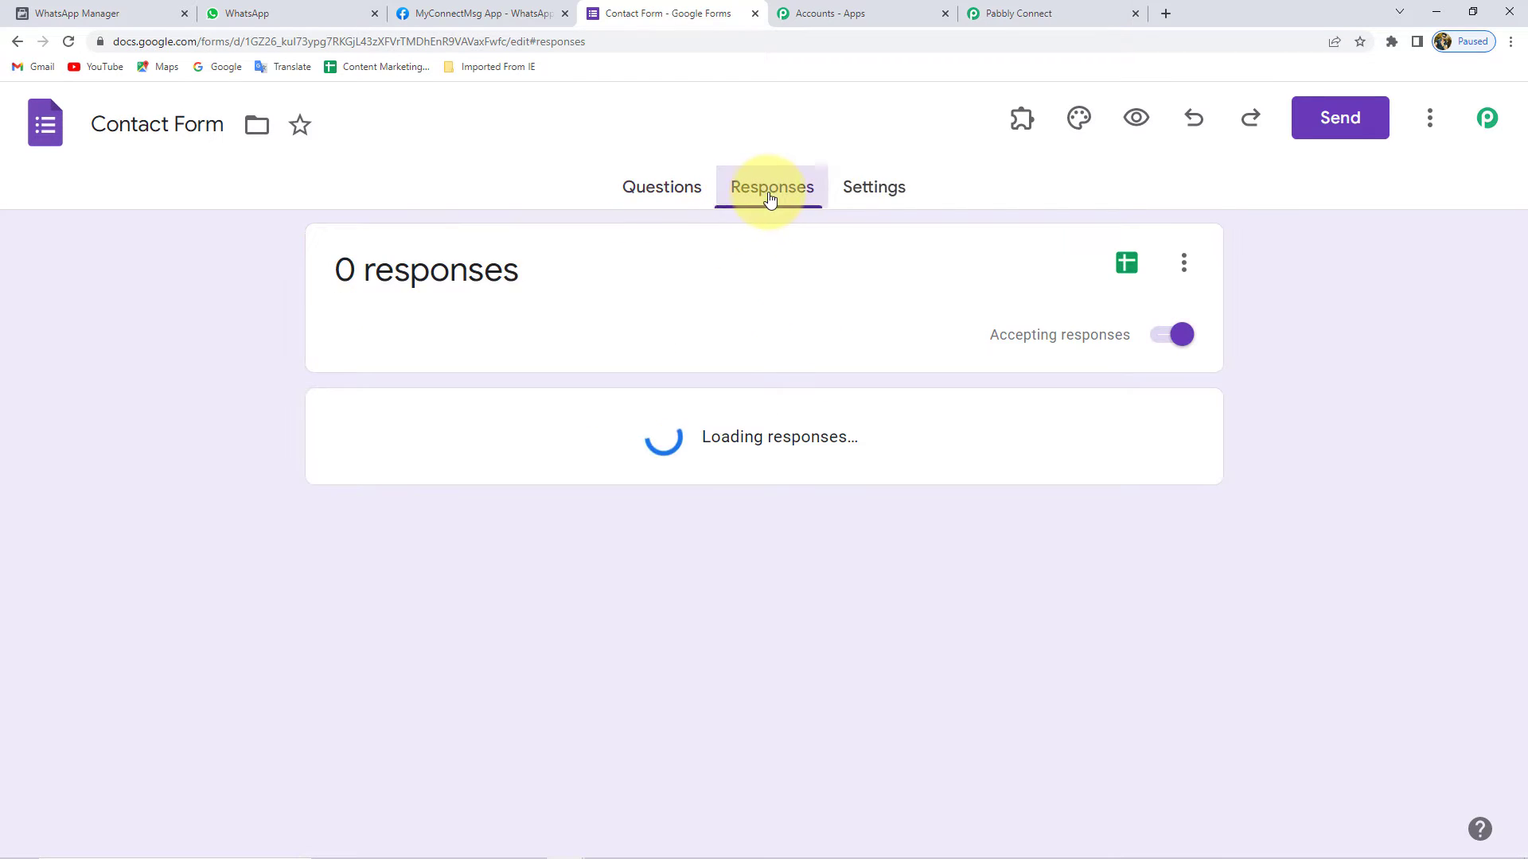
{"action": "left_click", "coordinate": [1126, 263]}
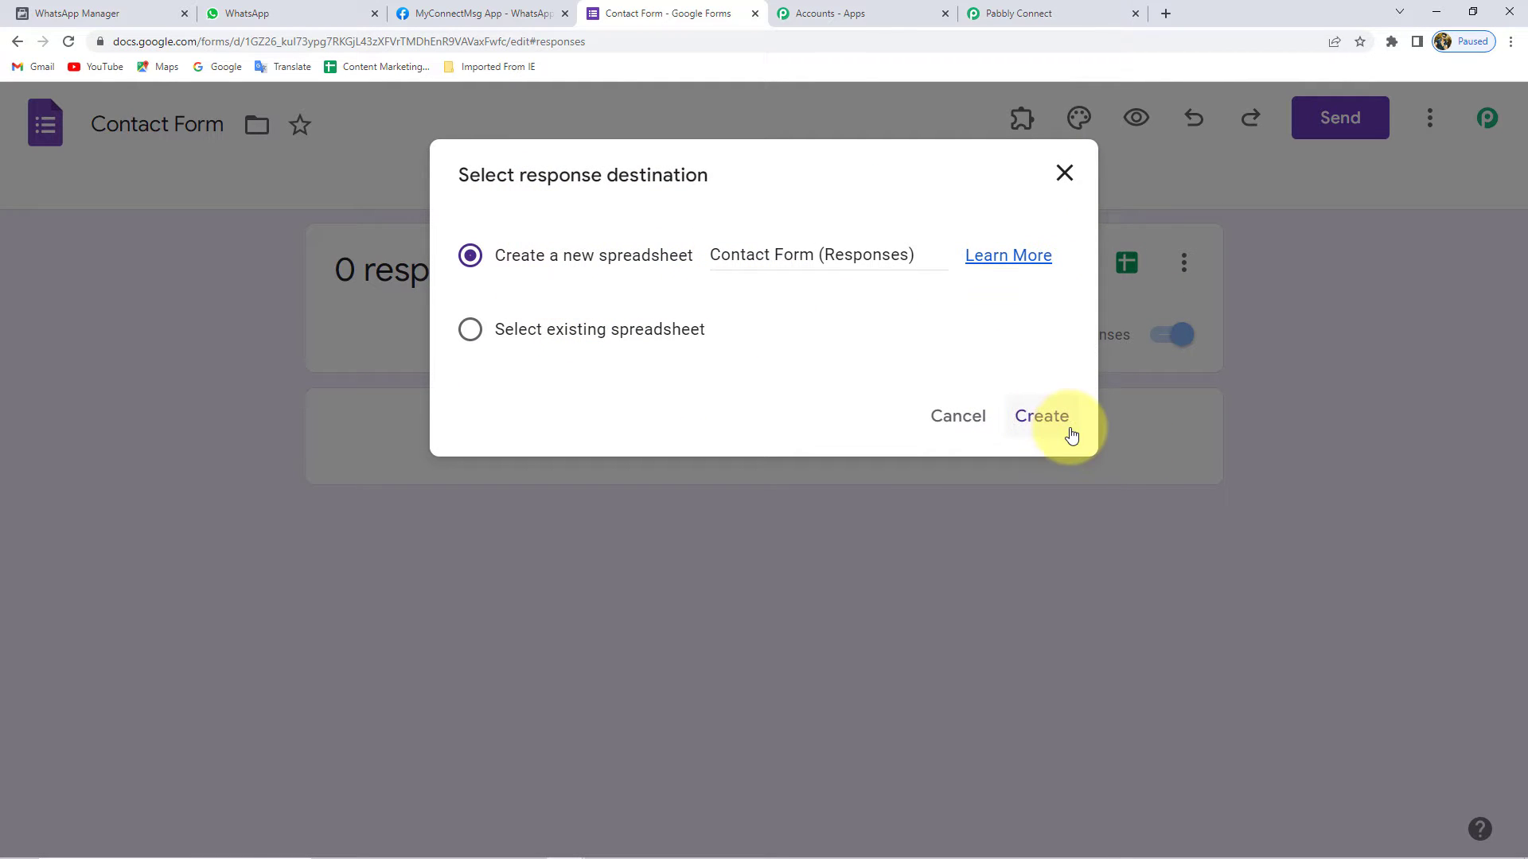
{"action": "left_click", "coordinate": [1042, 416]}
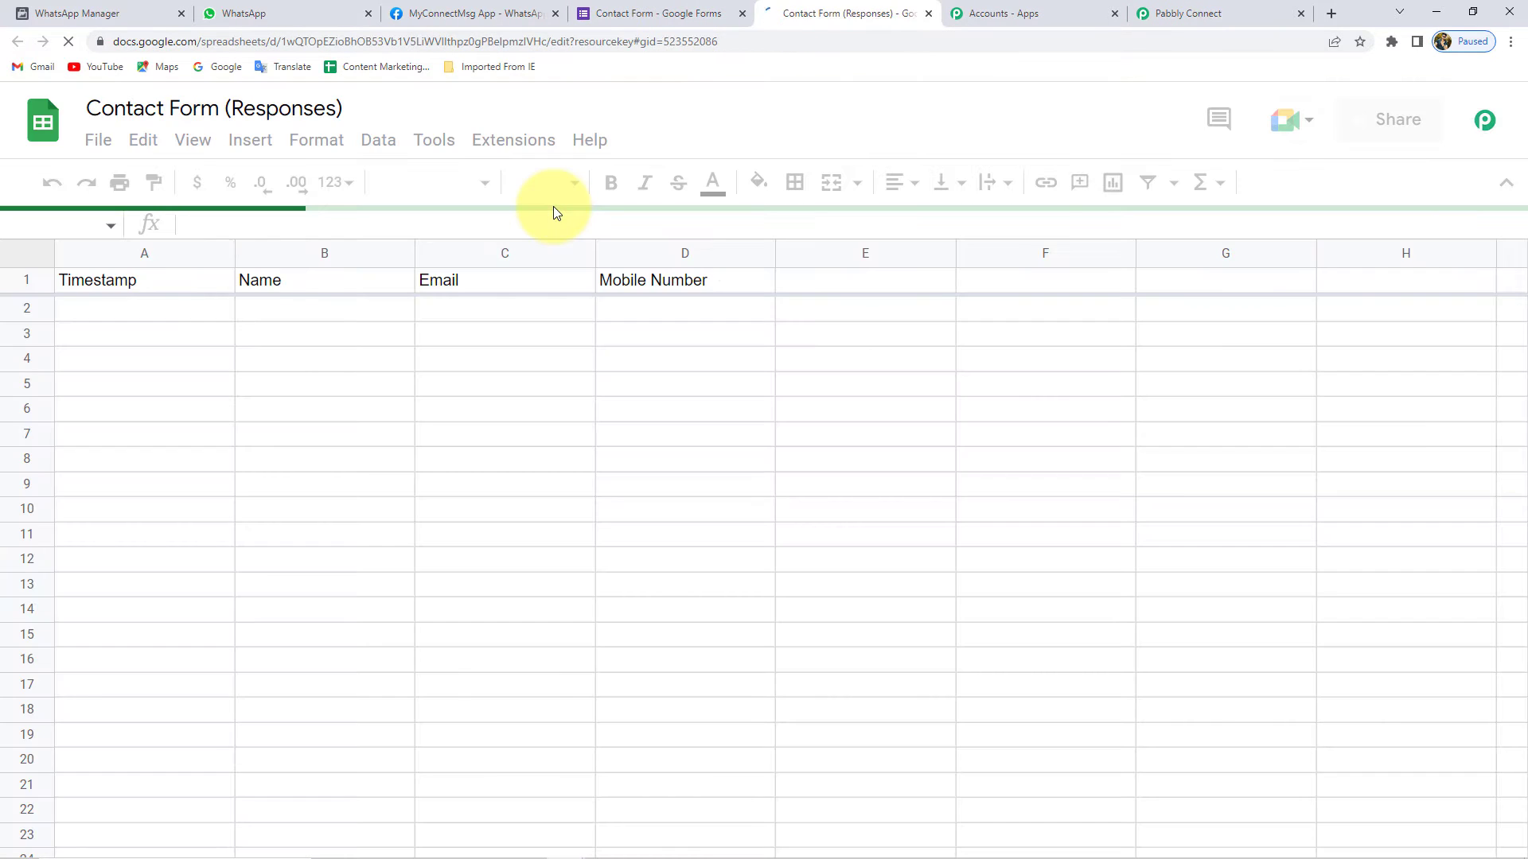
- Compare the sheet's Name, Email and Mobile Number headers with the Contact Form questions
{"action": "left_click_drag", "start_coordinate": [337, 278], "coordinate": [758, 270]}
{"action": "left_click", "coordinate": [611, 7]}
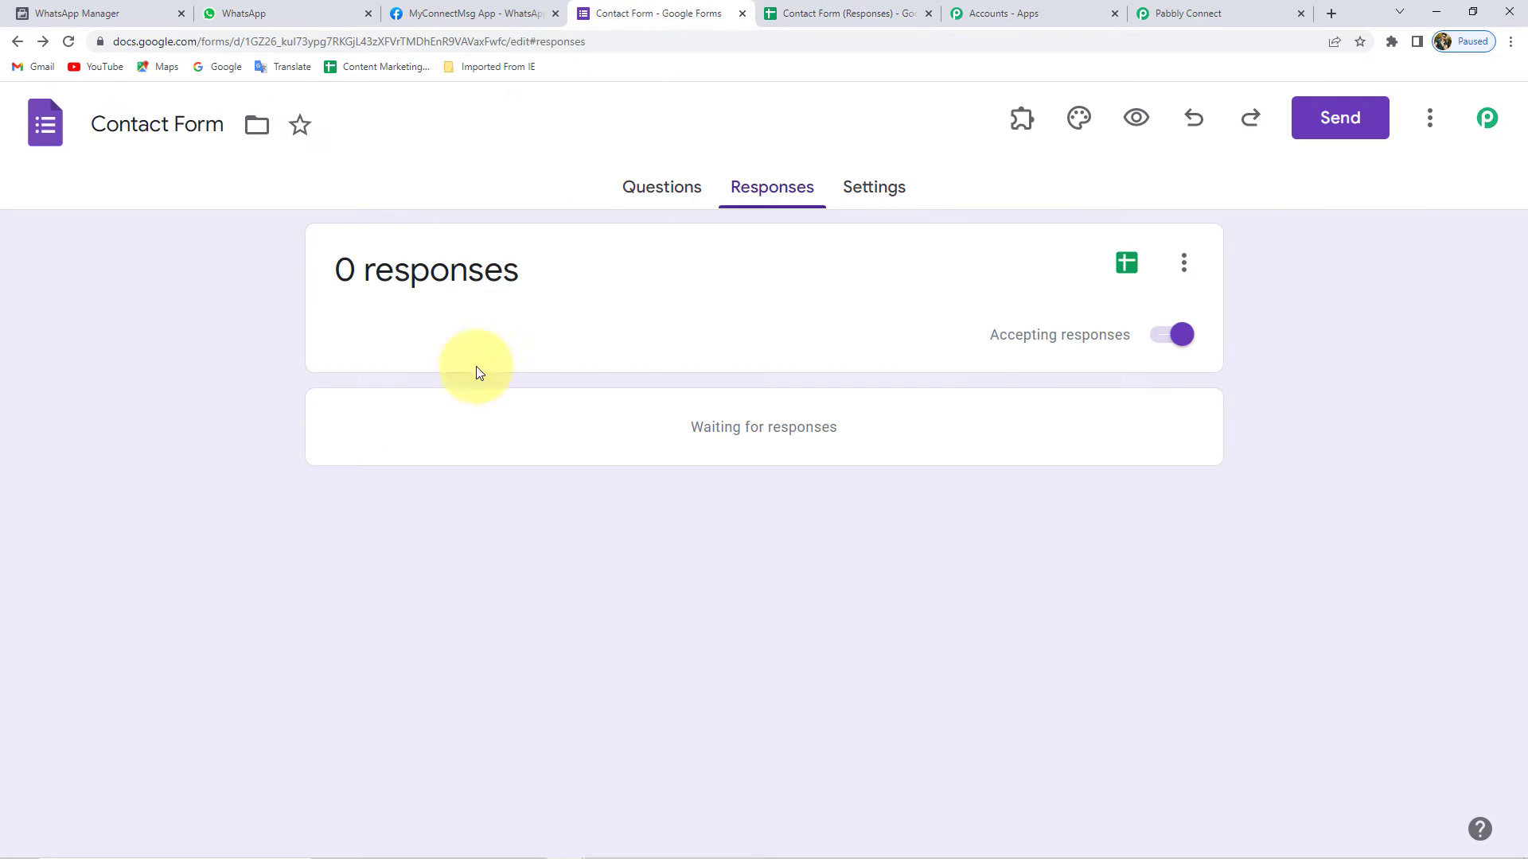
{"action": "left_click", "coordinate": [668, 191]}
{"action": "scroll", "coordinate": [548, 285], "scroll_direction": "down", "scroll_amount": 2}
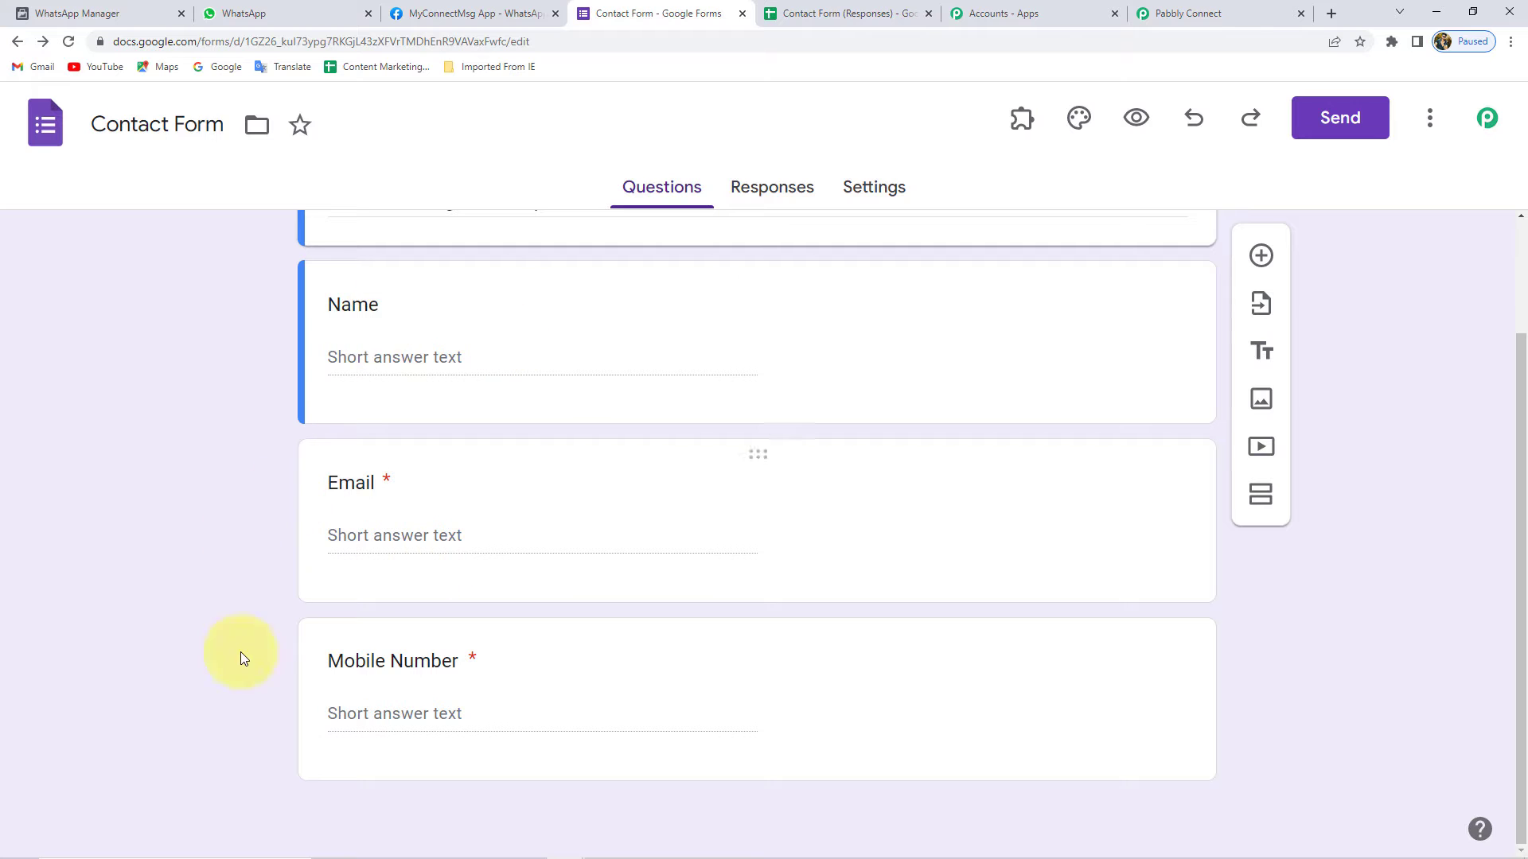
{"action": "left_click", "coordinate": [813, 13]}
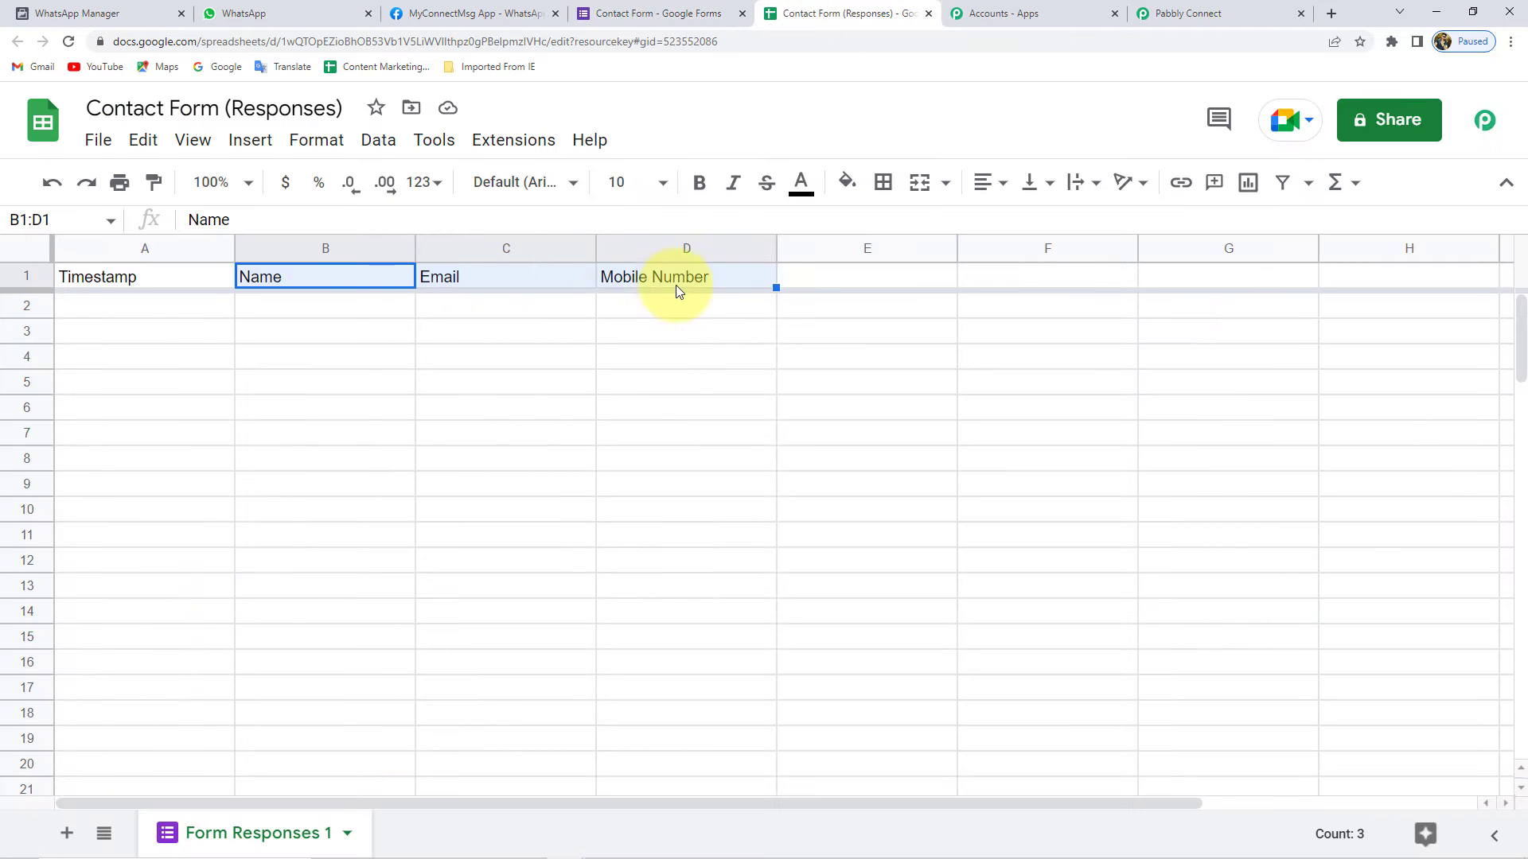
{"action": "left_click", "coordinate": [116, 275]}
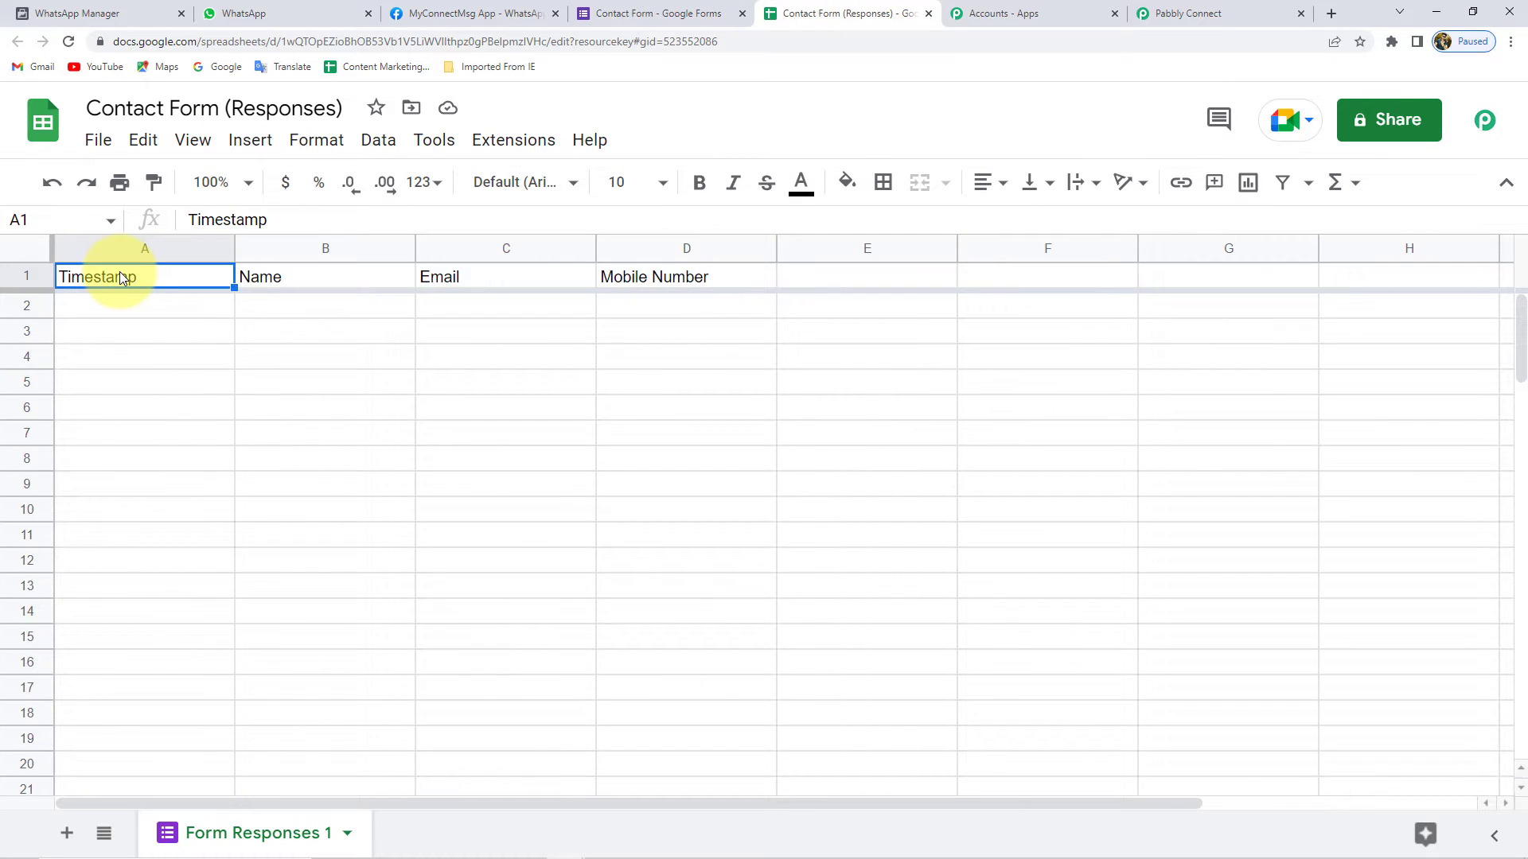
{"action": "left_click", "coordinate": [156, 309]}
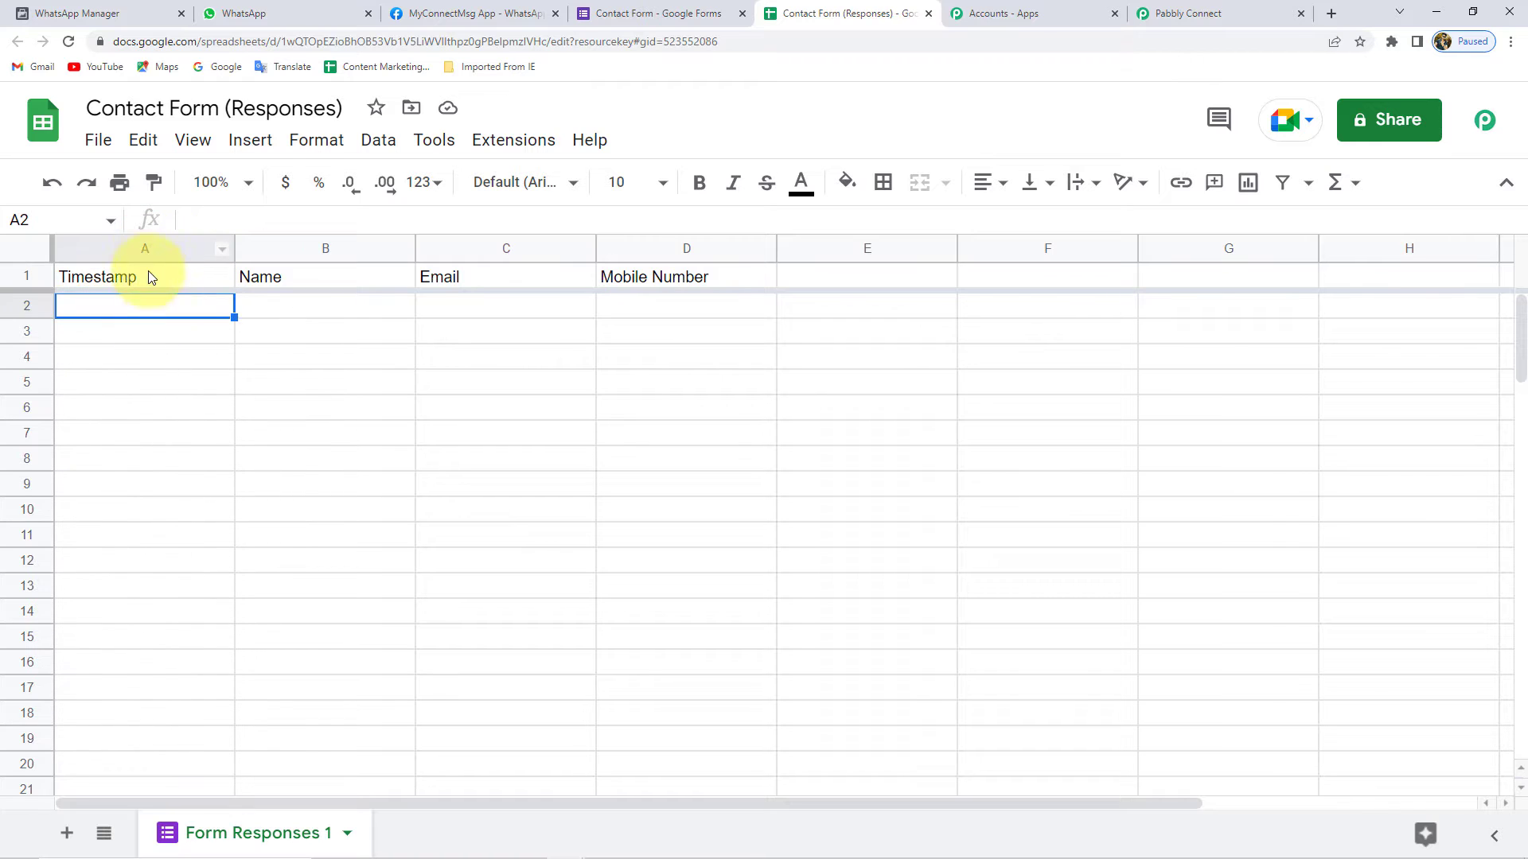
- Format header row A1:D1 as bold, size 12, centred, with a light red fill
{"action": "left_click_drag", "start_coordinate": [156, 278], "coordinate": [676, 274]}
{"action": "left_click", "coordinate": [629, 182]}
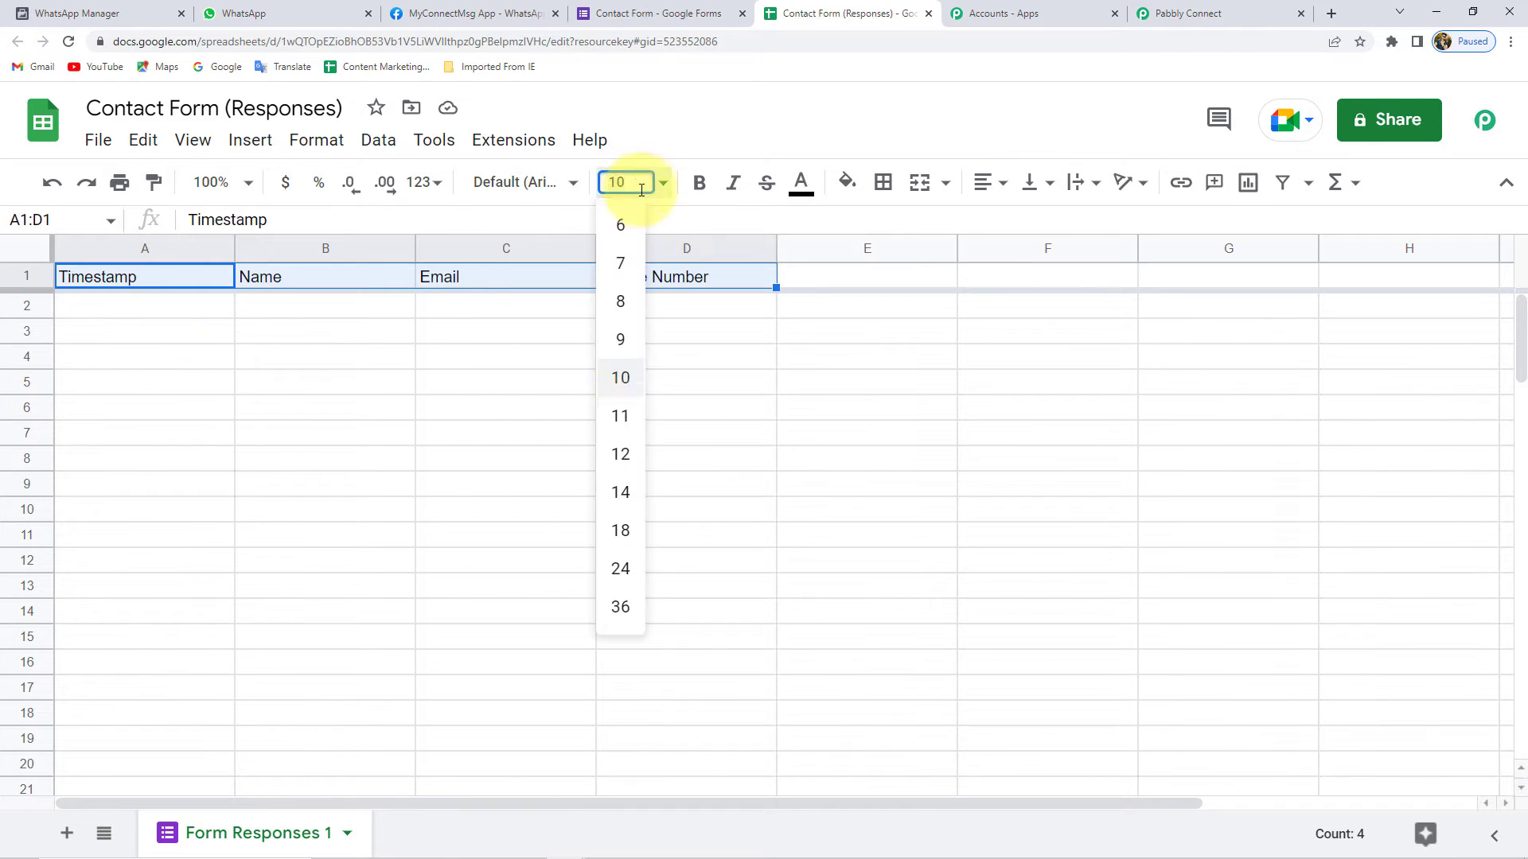
{"action": "left_click", "coordinate": [604, 467]}
{"action": "left_click", "coordinate": [699, 182]}
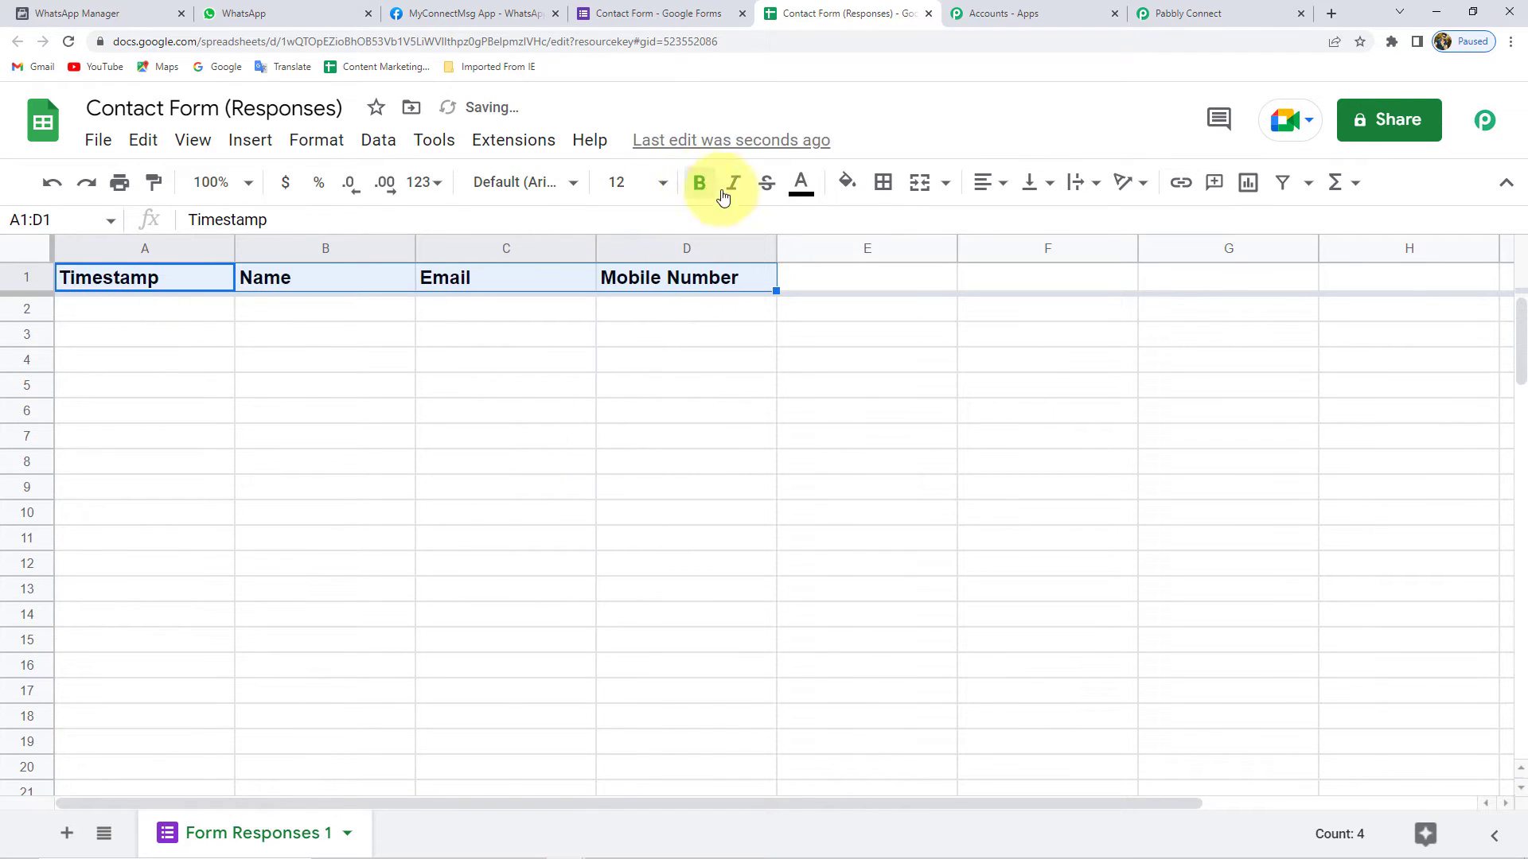
{"action": "left_click", "coordinate": [977, 188]}
{"action": "left_click", "coordinate": [1013, 226]}
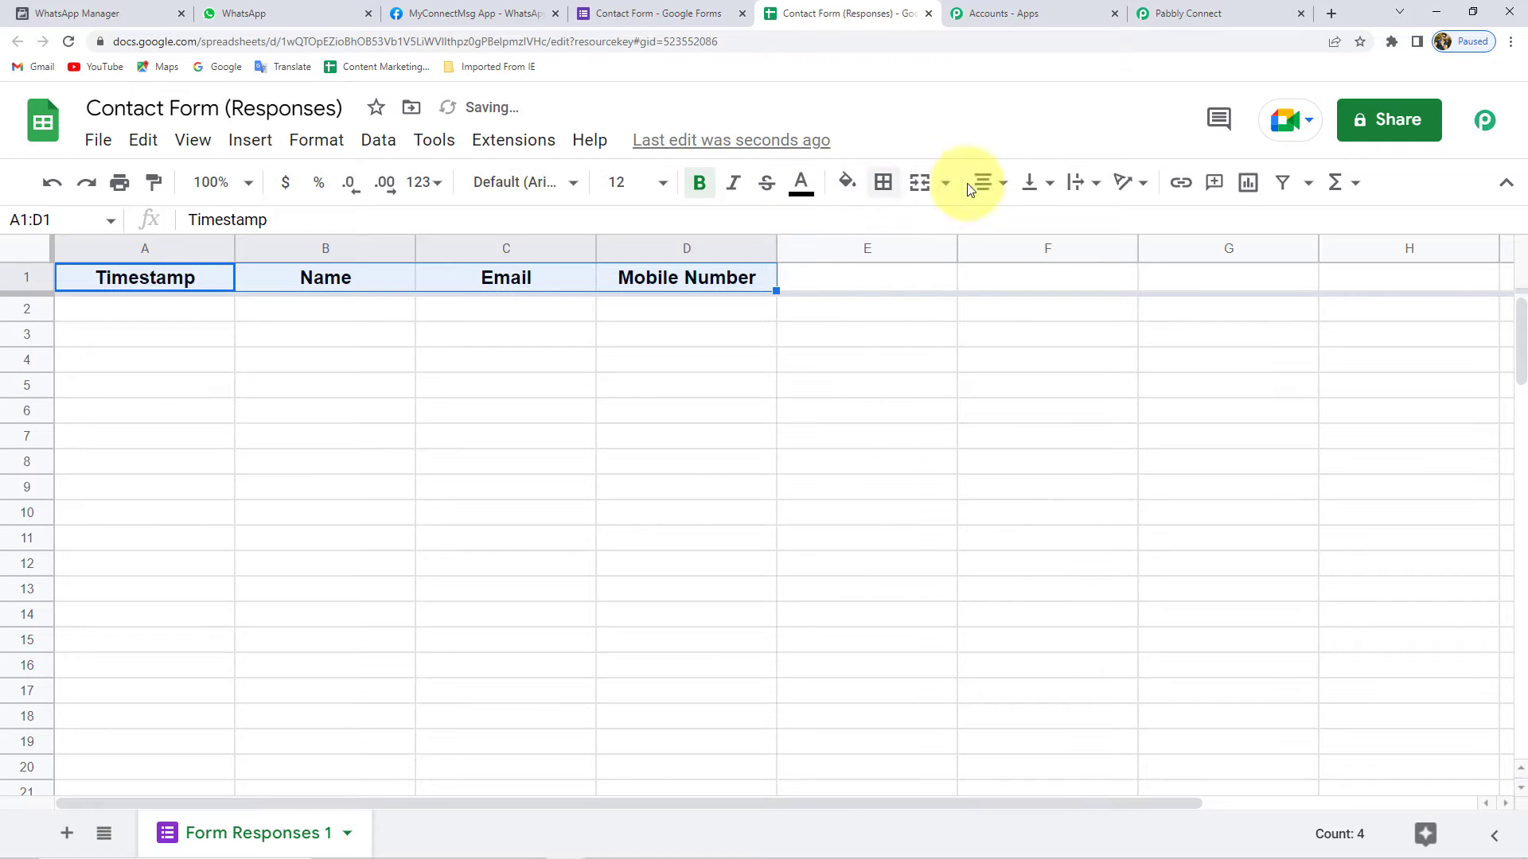
{"action": "left_click", "coordinate": [850, 191]}
{"action": "left_click", "coordinate": [879, 453]}
{"action": "left_click", "coordinate": [685, 436]}
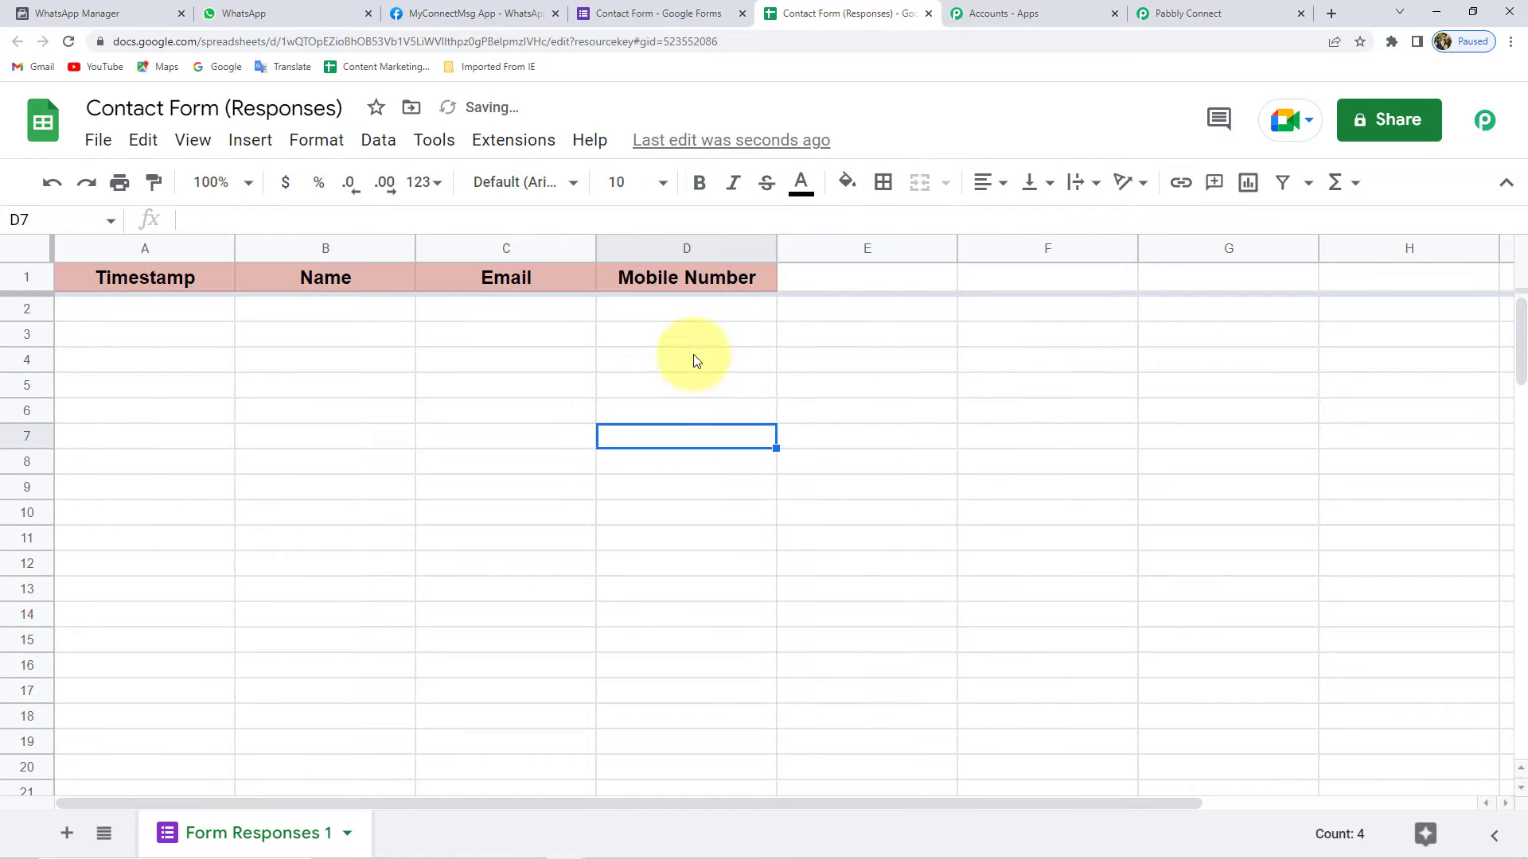
- Widen columns B, C and D to fit the Name, Email and Mobile Number headers
{"action": "left_click_drag", "start_coordinate": [777, 251], "coordinate": [810, 250]}
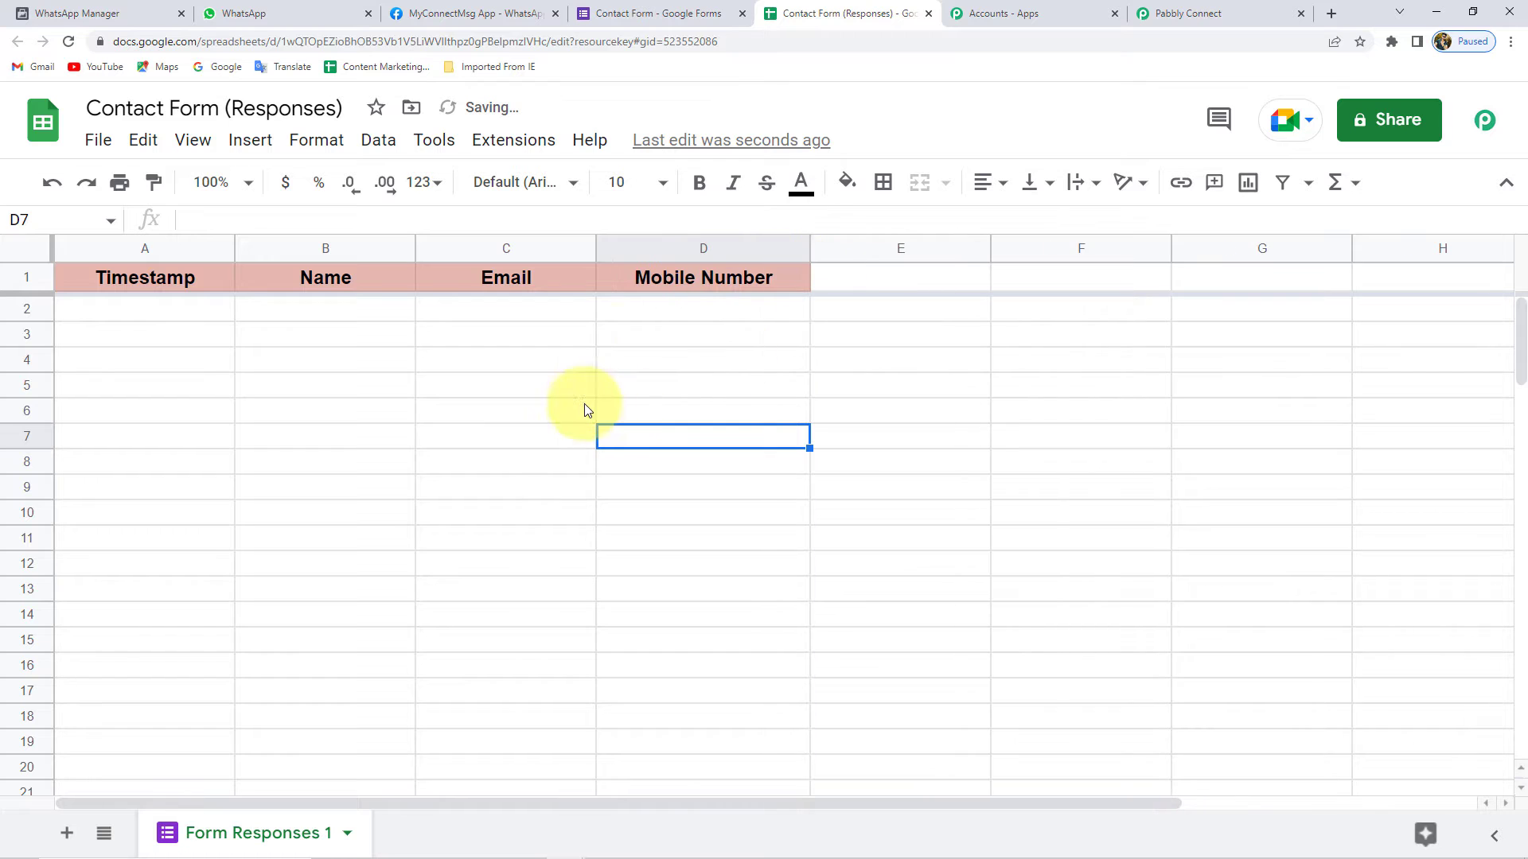
{"action": "left_click", "coordinate": [598, 249]}
{"action": "left_click", "coordinate": [609, 248], "text": "shift"}
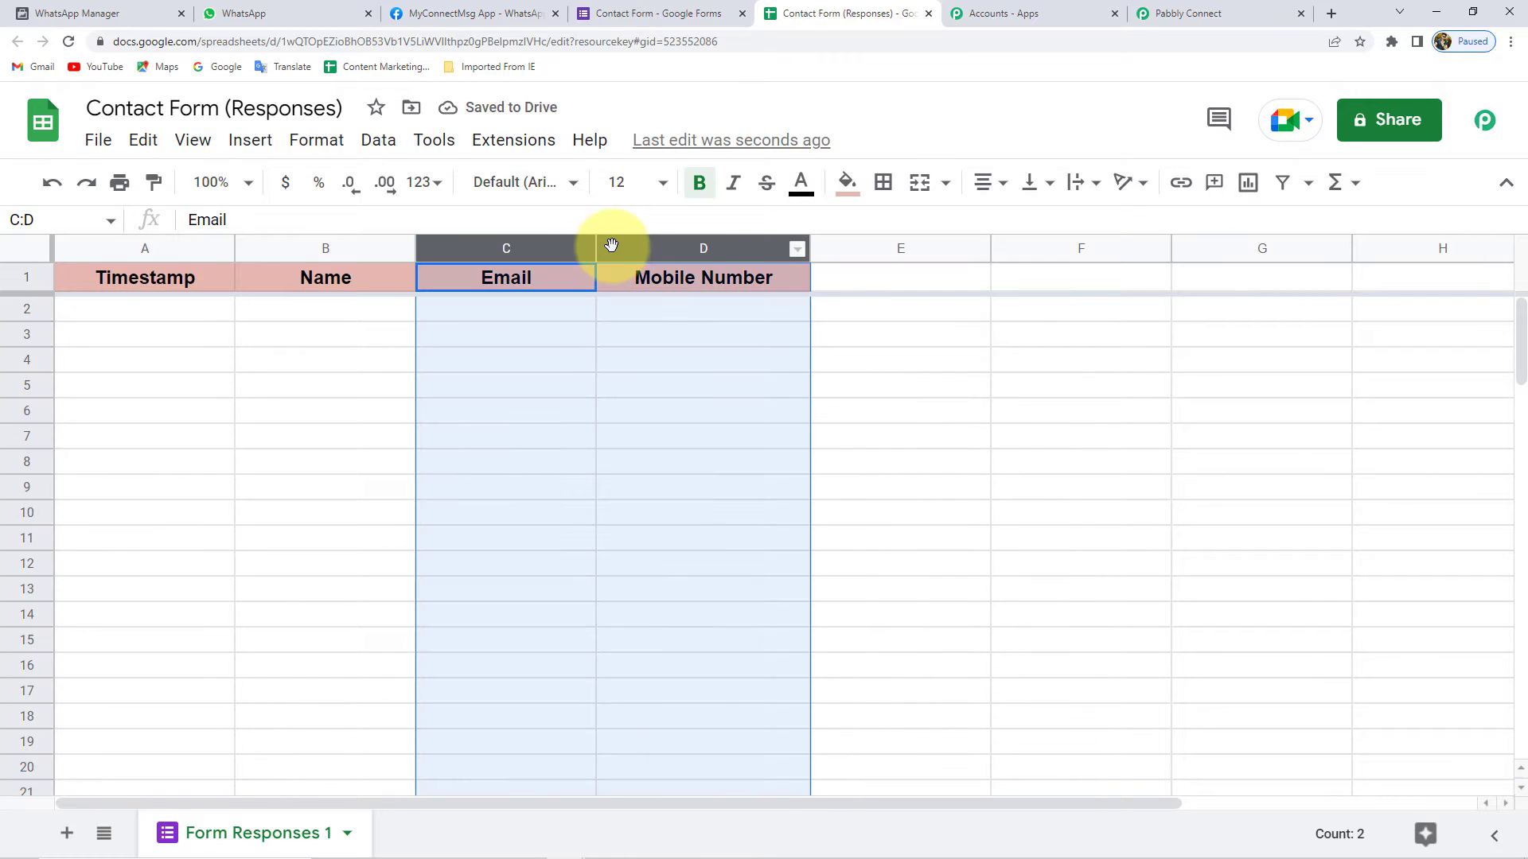
{"action": "left_click_drag", "start_coordinate": [595, 247], "coordinate": [628, 247]}
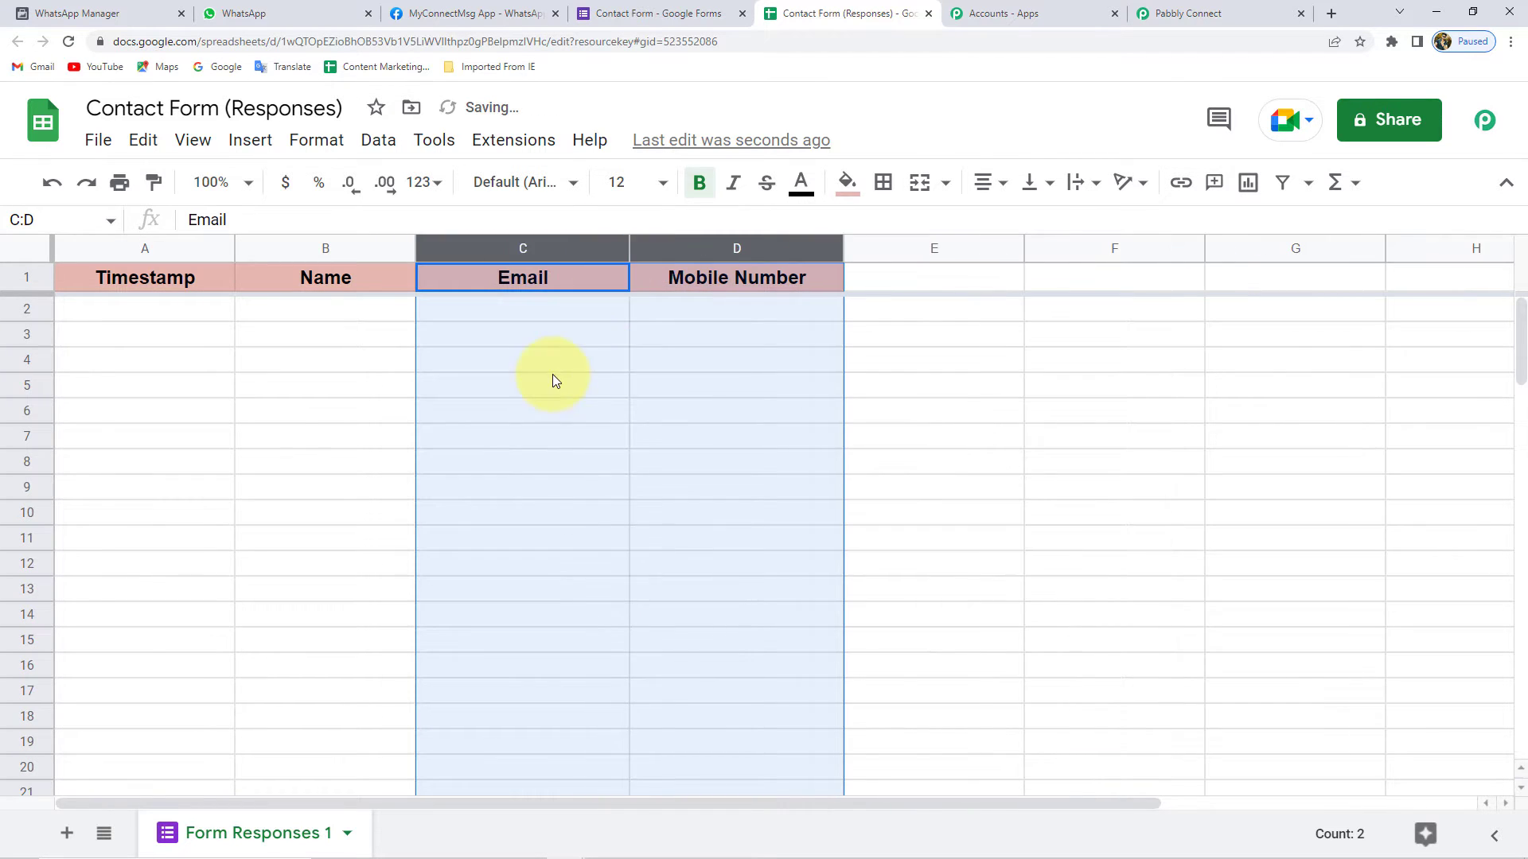
{"action": "left_click", "coordinate": [541, 362]}
{"action": "left_click", "coordinate": [305, 333]}
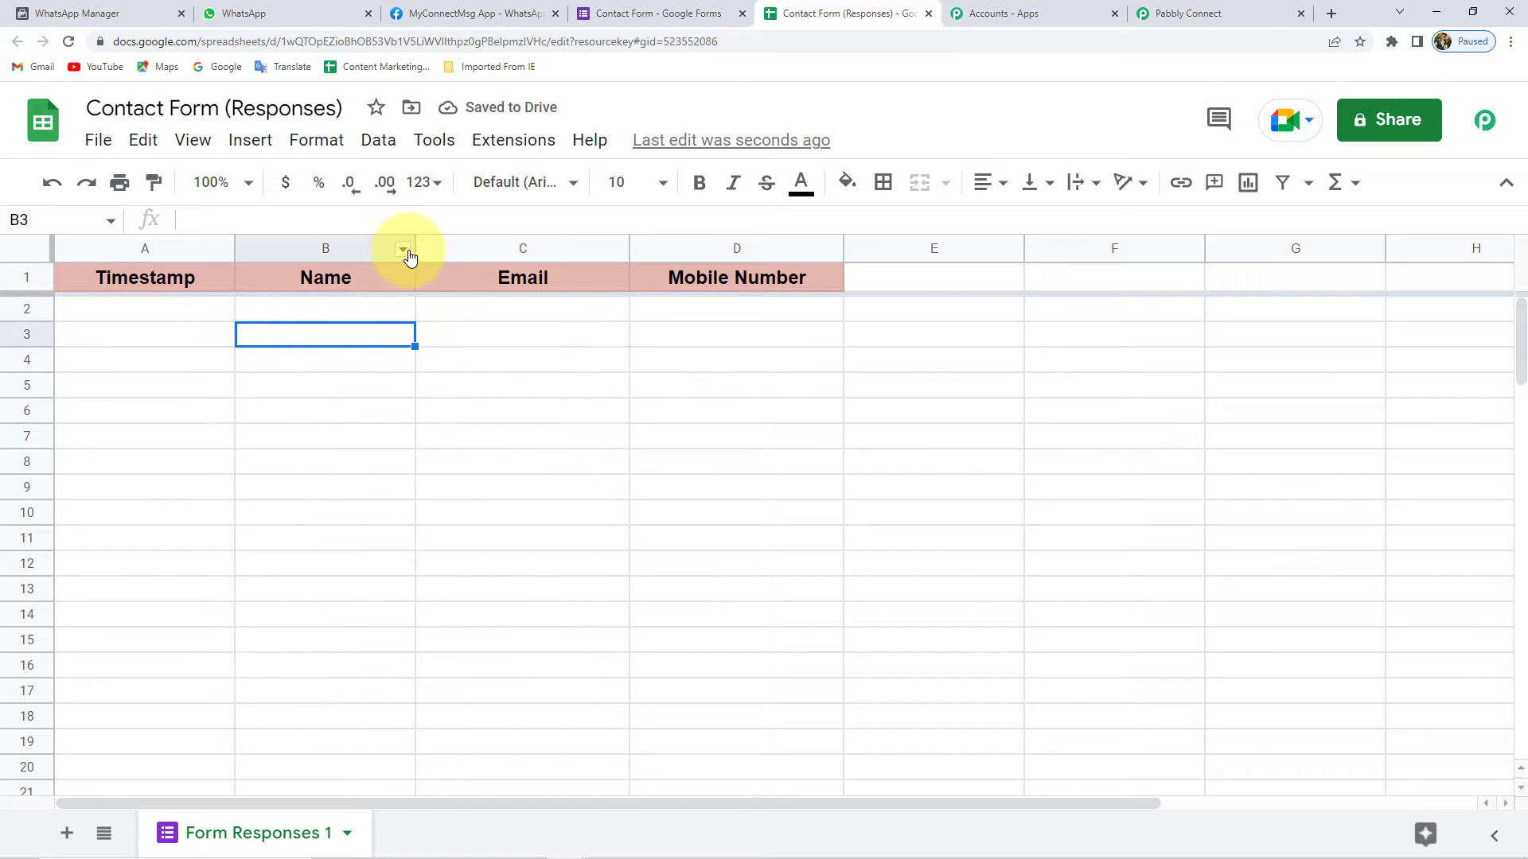
{"action": "left_click_drag", "start_coordinate": [411, 249], "coordinate": [454, 249]}
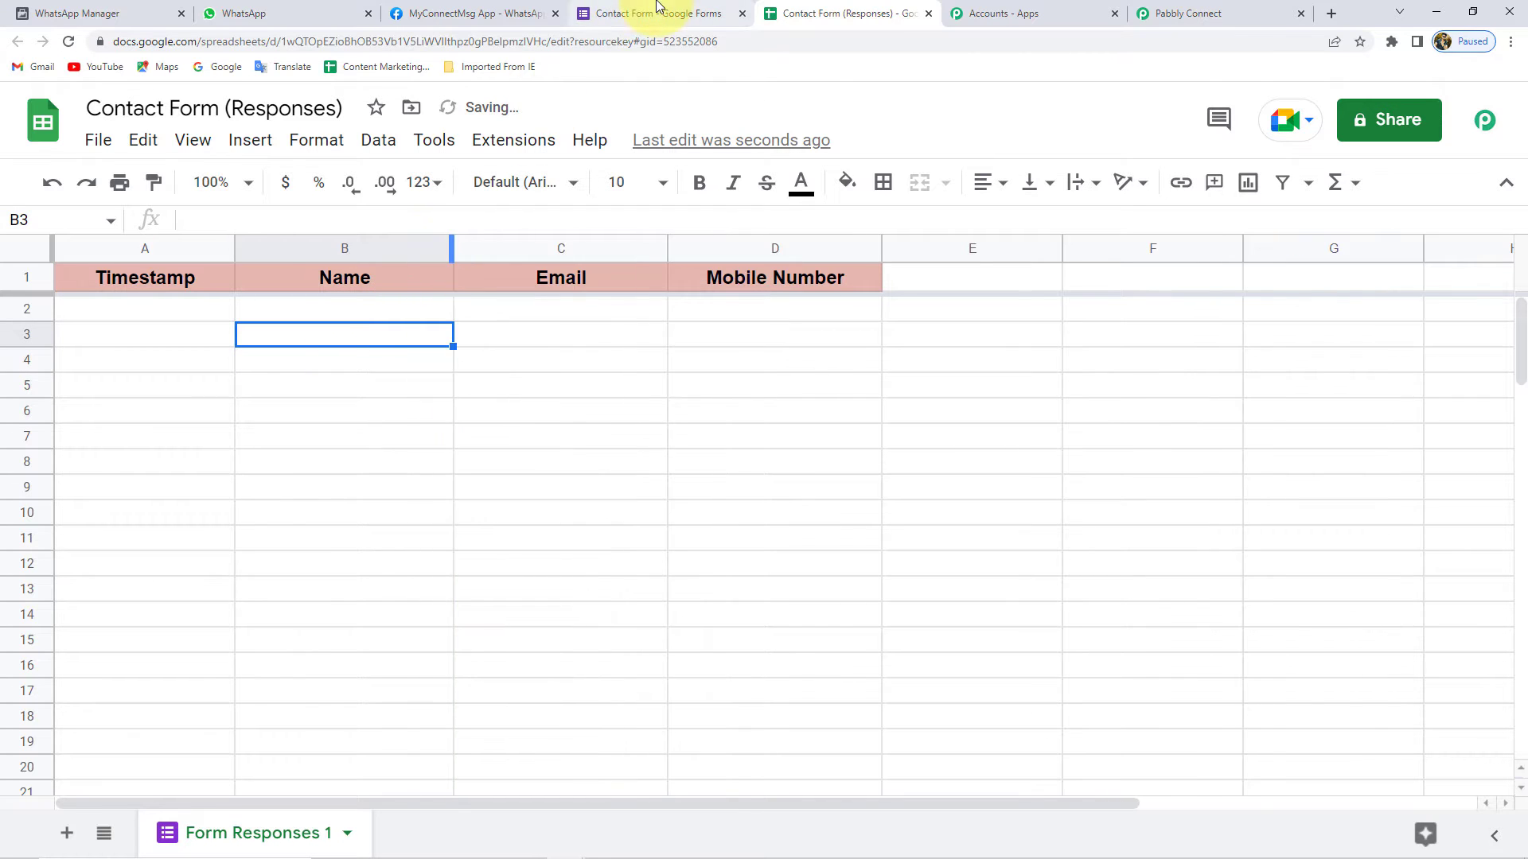
{"action": "left_click", "coordinate": [629, 15]}
{"action": "scroll", "coordinate": [425, 510], "scroll_direction": "up", "scroll_amount": 2}
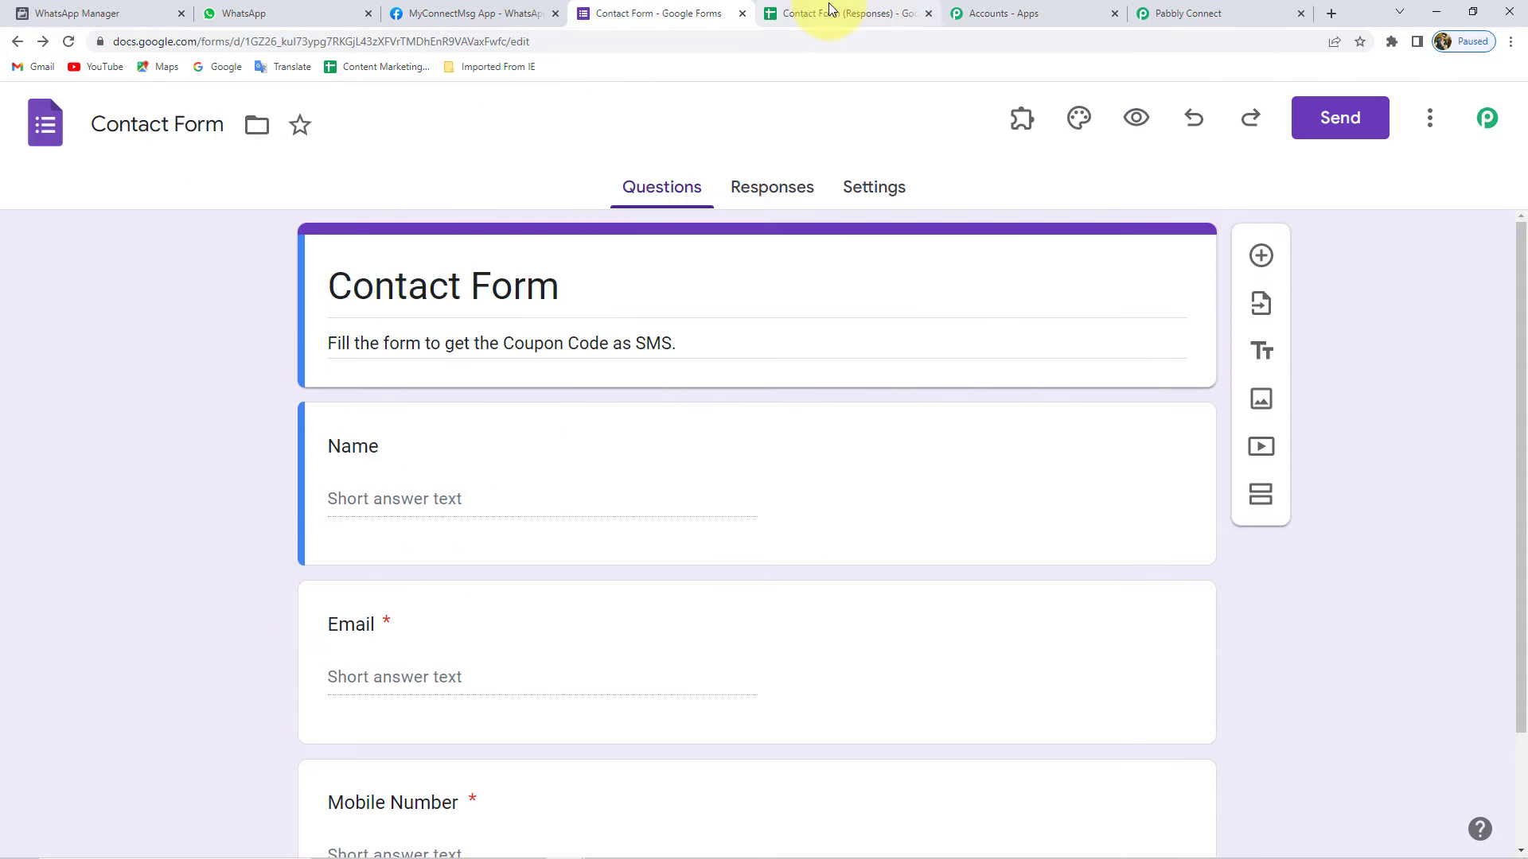
- Copy the Contact Form's shareable link and load the live form in a new tab
{"action": "left_click", "coordinate": [834, 14]}
{"action": "left_click_drag", "start_coordinate": [110, 306], "coordinate": [764, 310]}
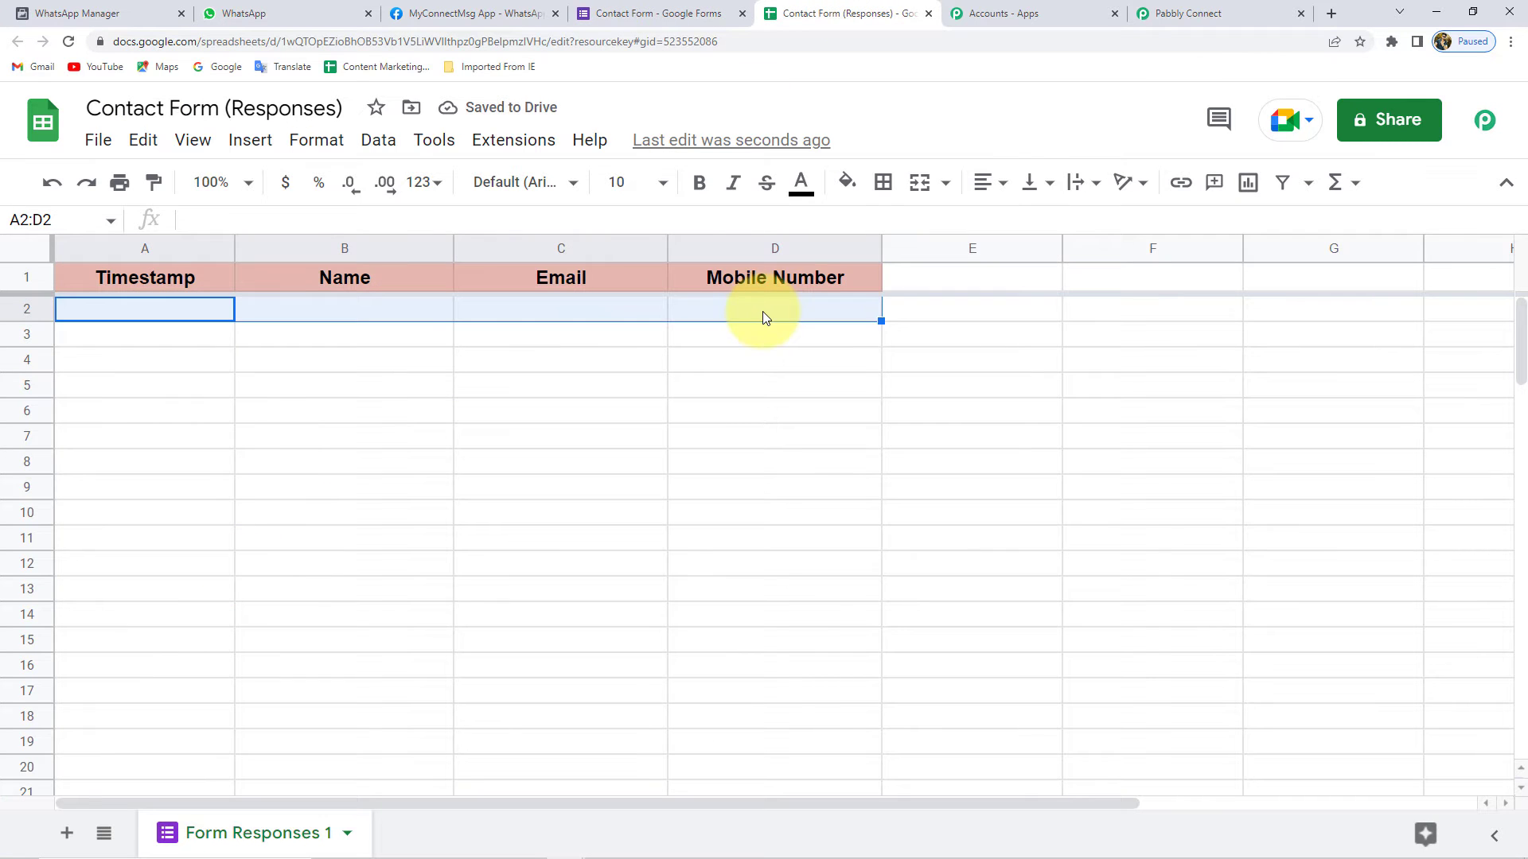
{"action": "left_click", "coordinate": [763, 312]}
{"action": "left_click", "coordinate": [697, 15]}
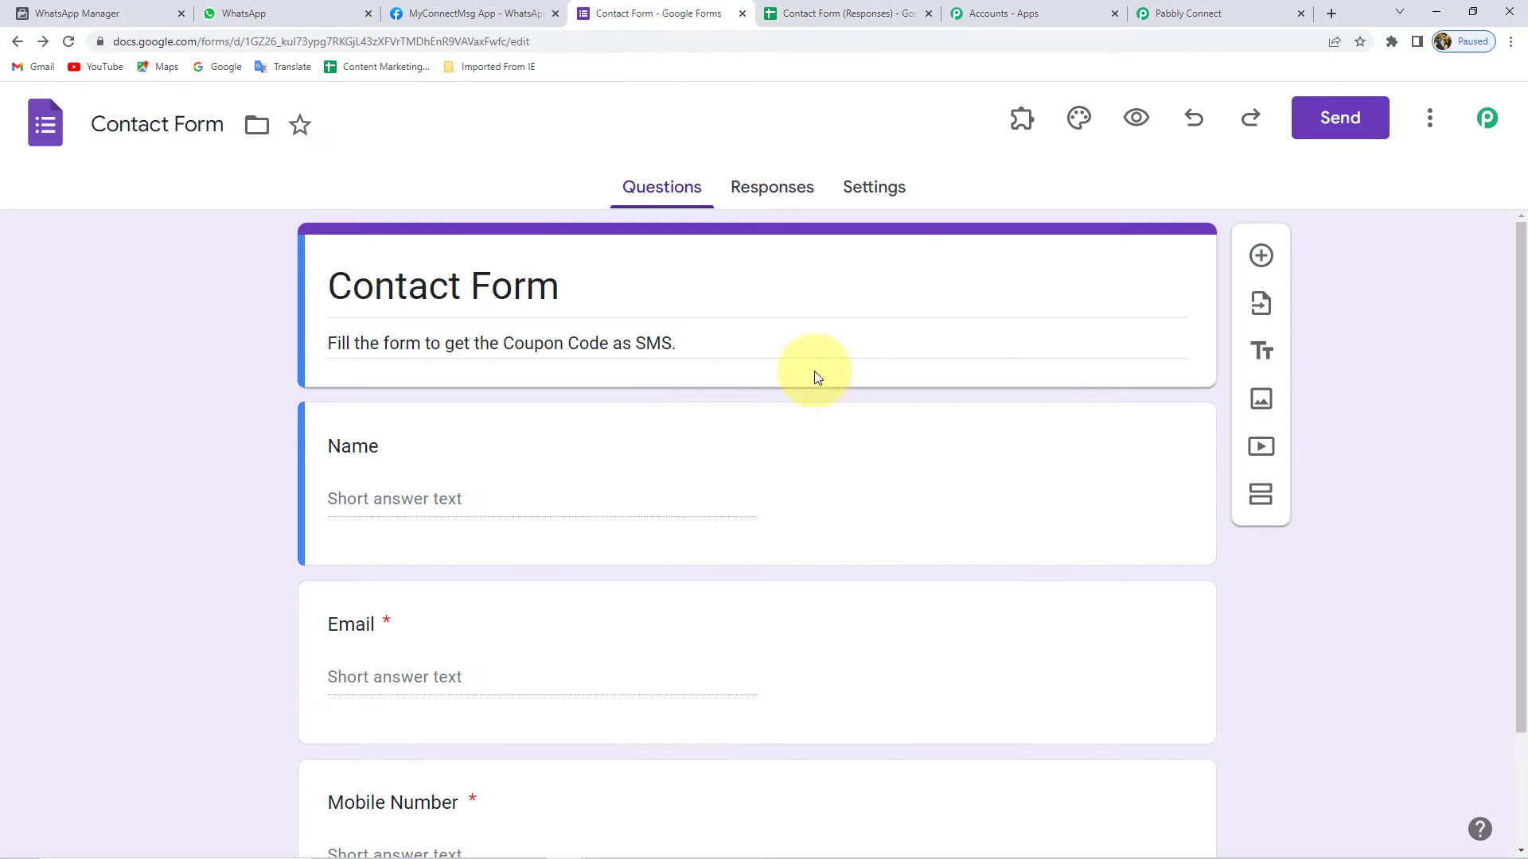
{"action": "left_click", "coordinate": [1341, 113]}
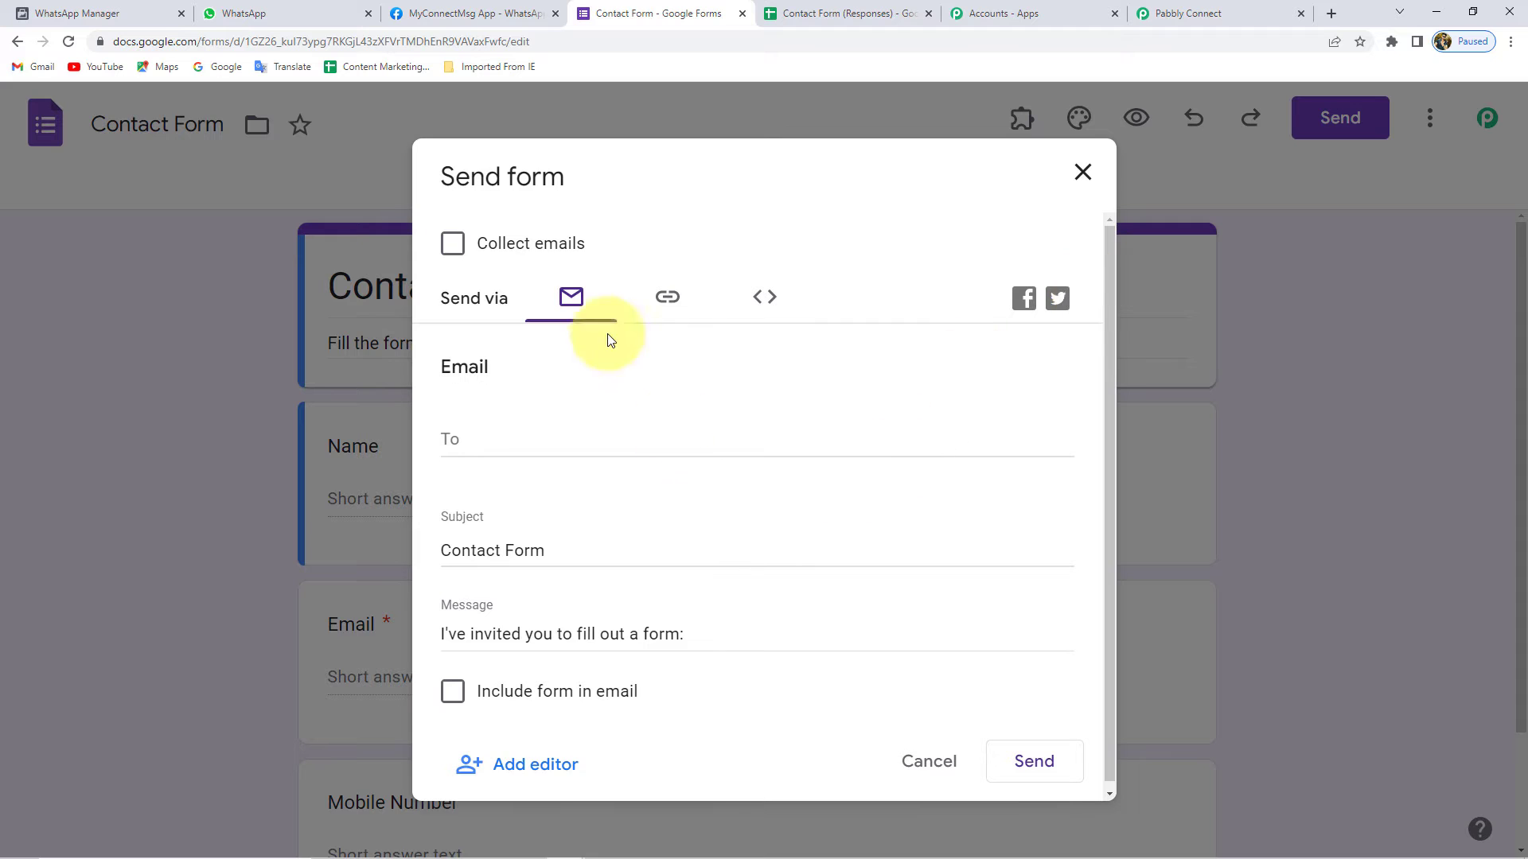
{"action": "left_click", "coordinate": [676, 302]}
{"action": "left_click", "coordinate": [1035, 494]}
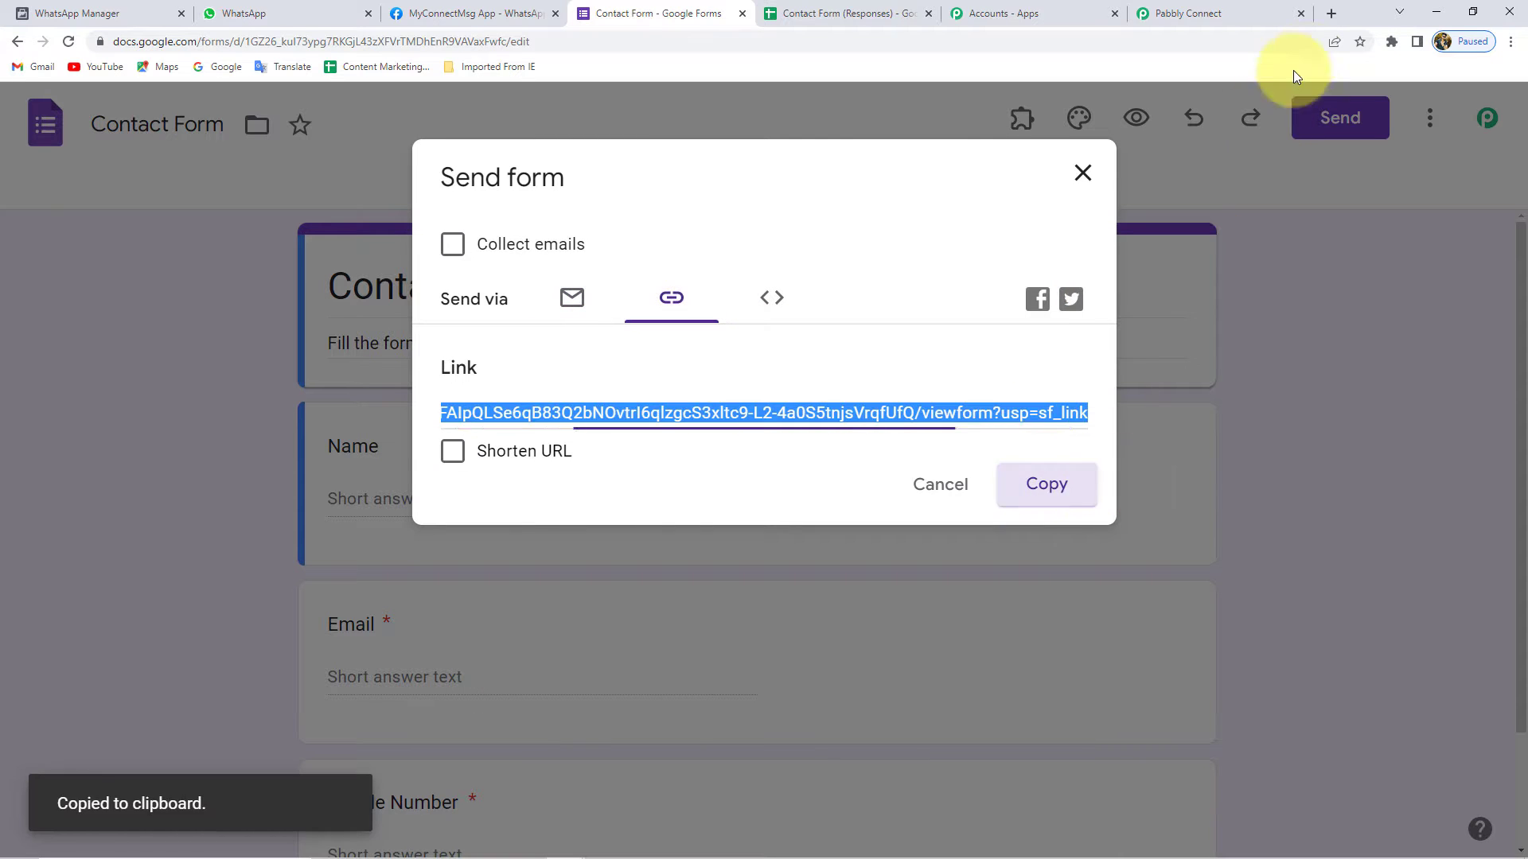
{"action": "left_click", "coordinate": [1332, 13]}
{"action": "key", "text": "ctrl+v"}
{"action": "key", "text": "Return"}
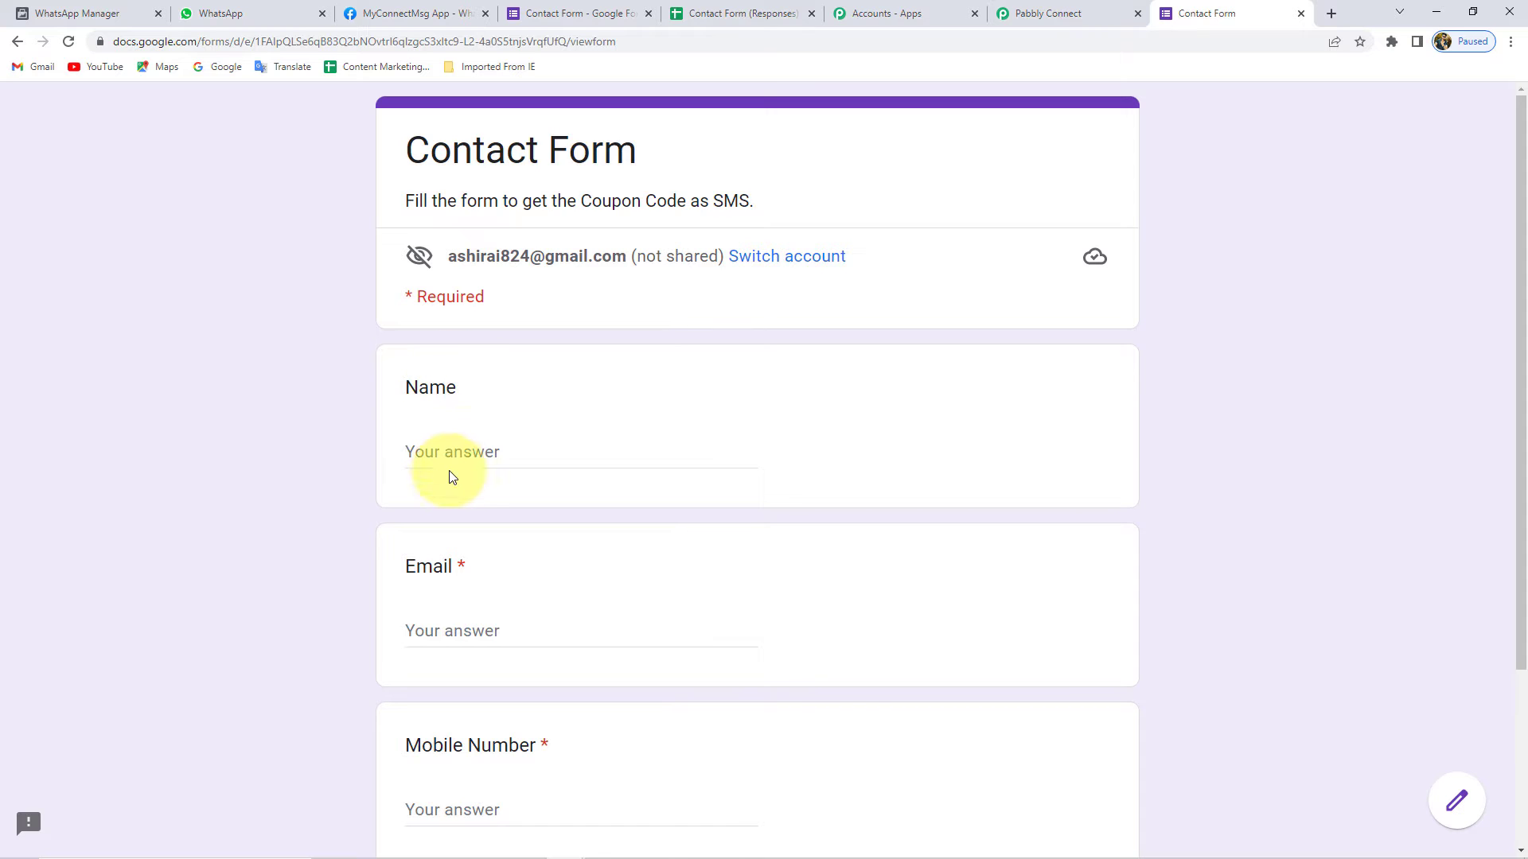
- Answer Name with 'Dummy Name' and fill in a demo e-mail address
{"action": "left_click", "coordinate": [452, 456]}
{"action": "type", "text": "Du"}
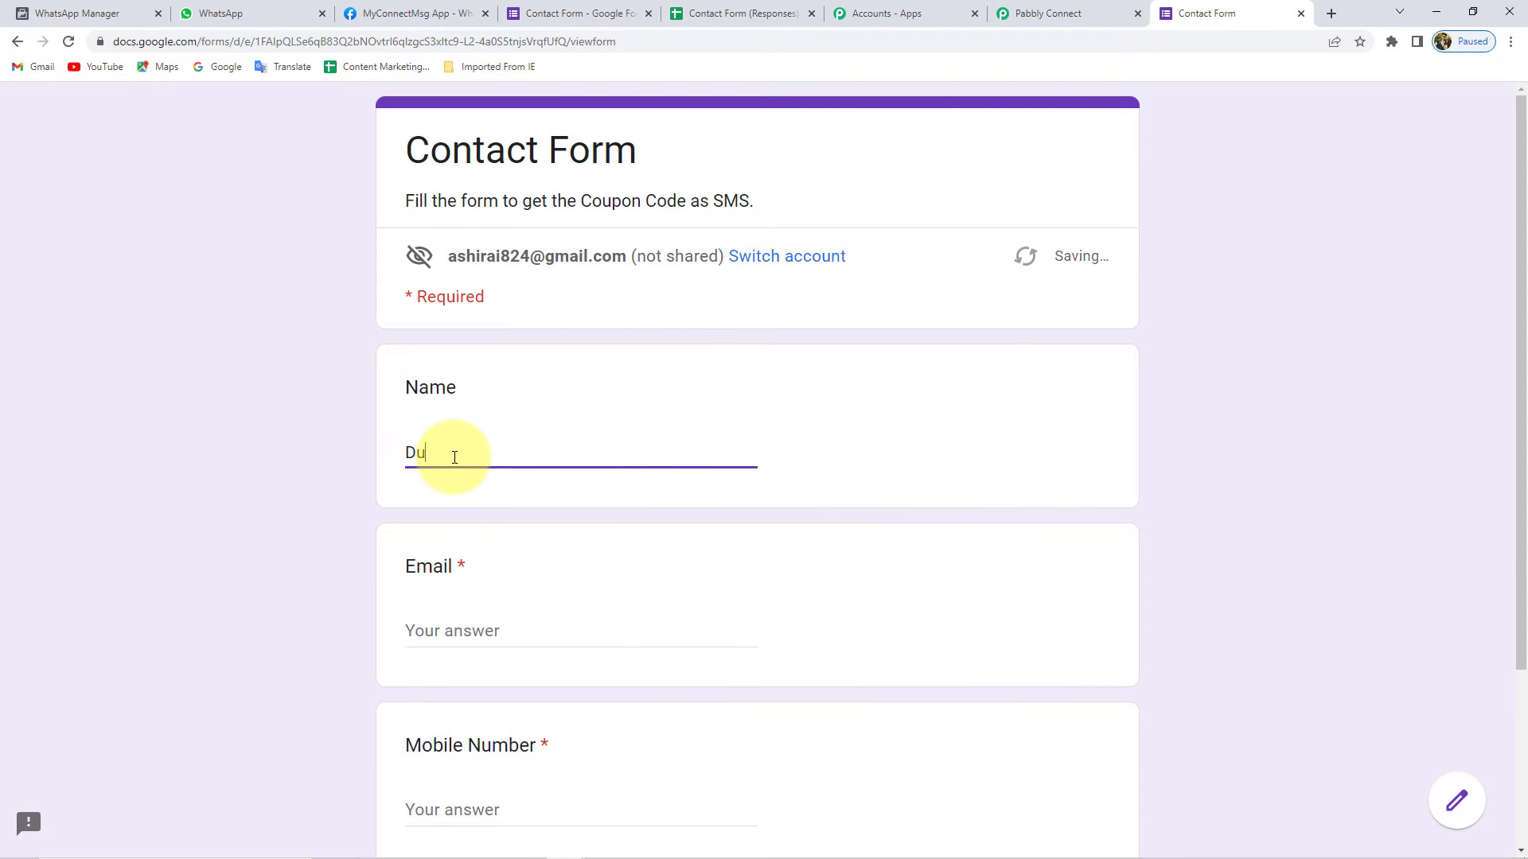
{"action": "type", "text": "mmy Name"}
{"action": "left_click", "coordinate": [453, 633]}
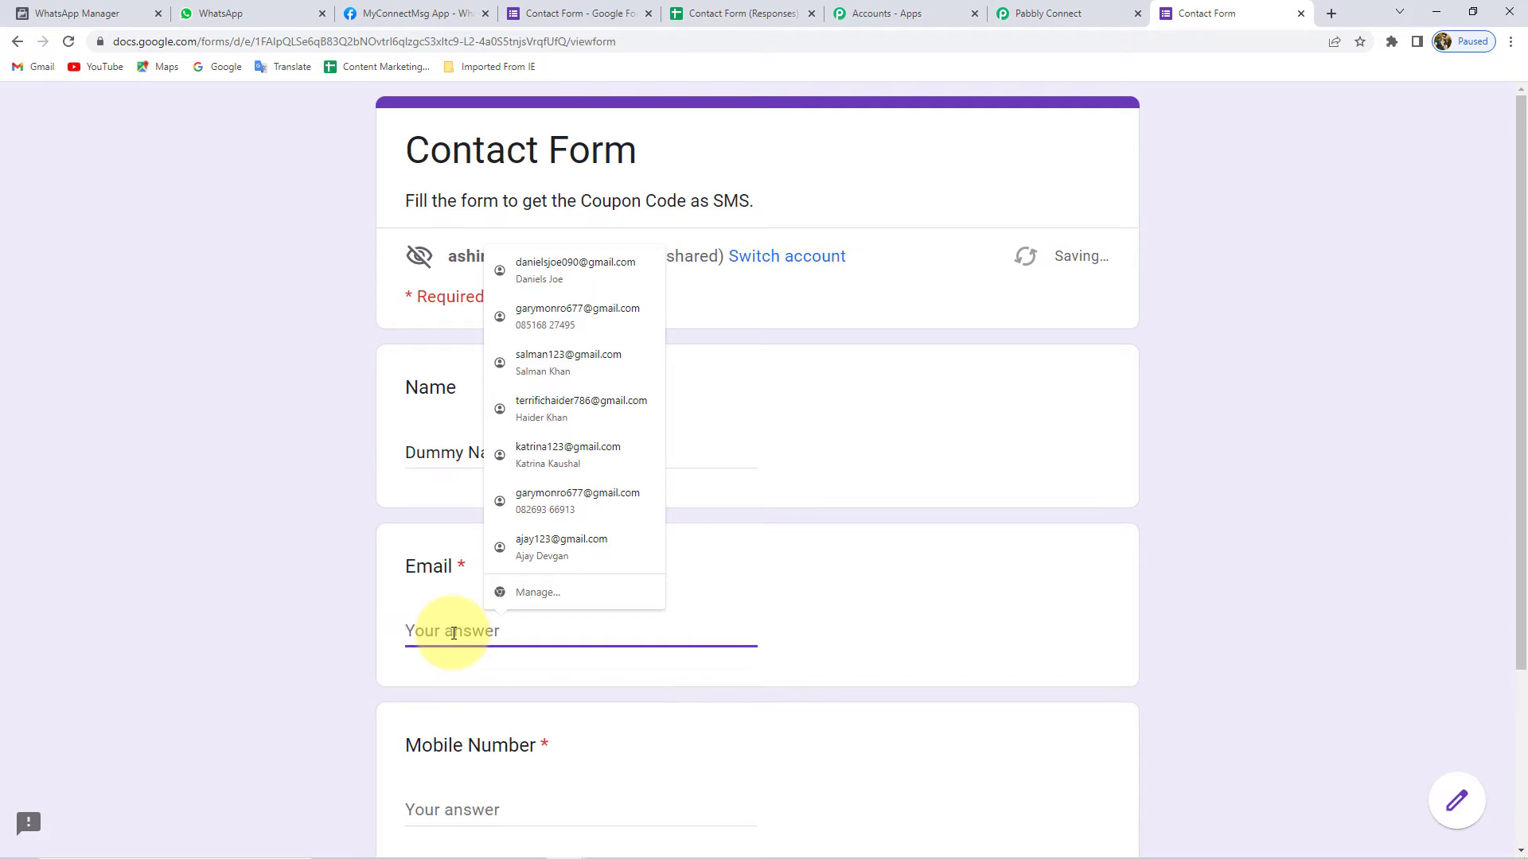
{"action": "type", "text": "a"}
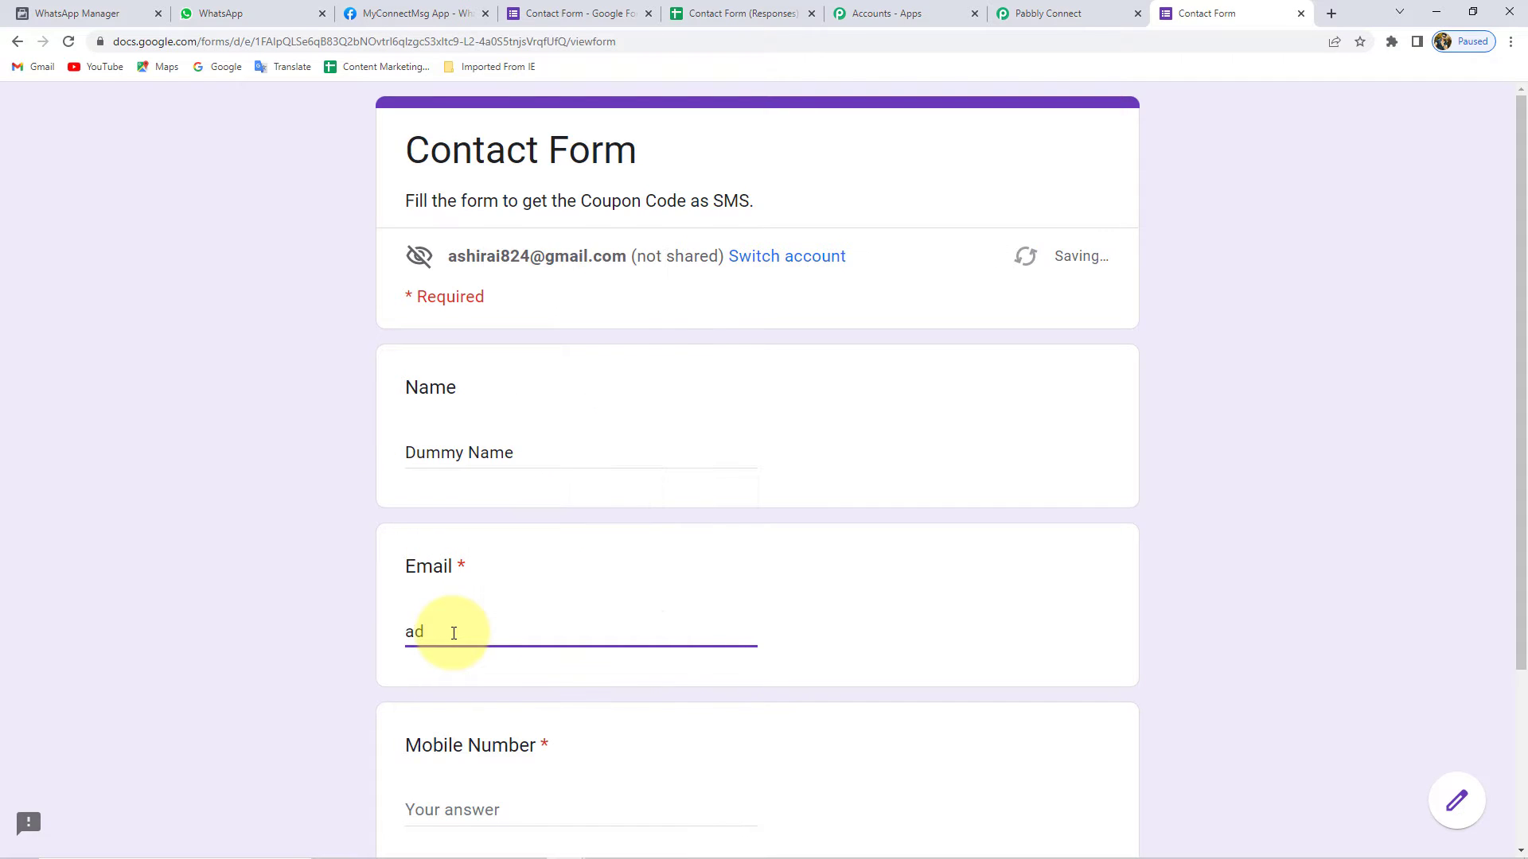
{"action": "key", "text": "BackSpace"}
{"action": "key", "text": "ctrl+v"}
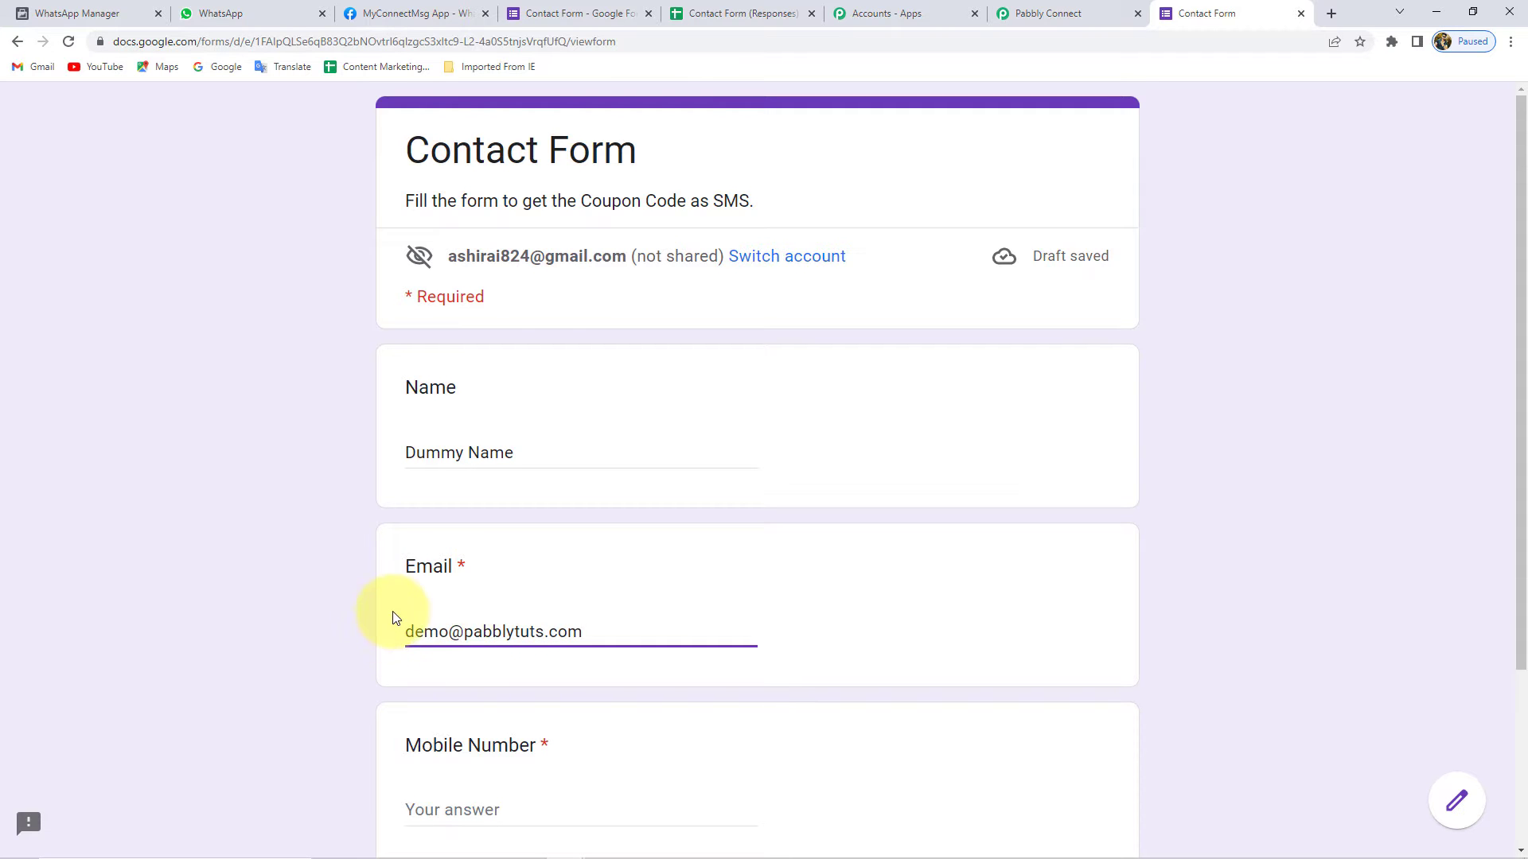
{"action": "scroll", "coordinate": [414, 581], "scroll_direction": "down", "scroll_amount": 2}
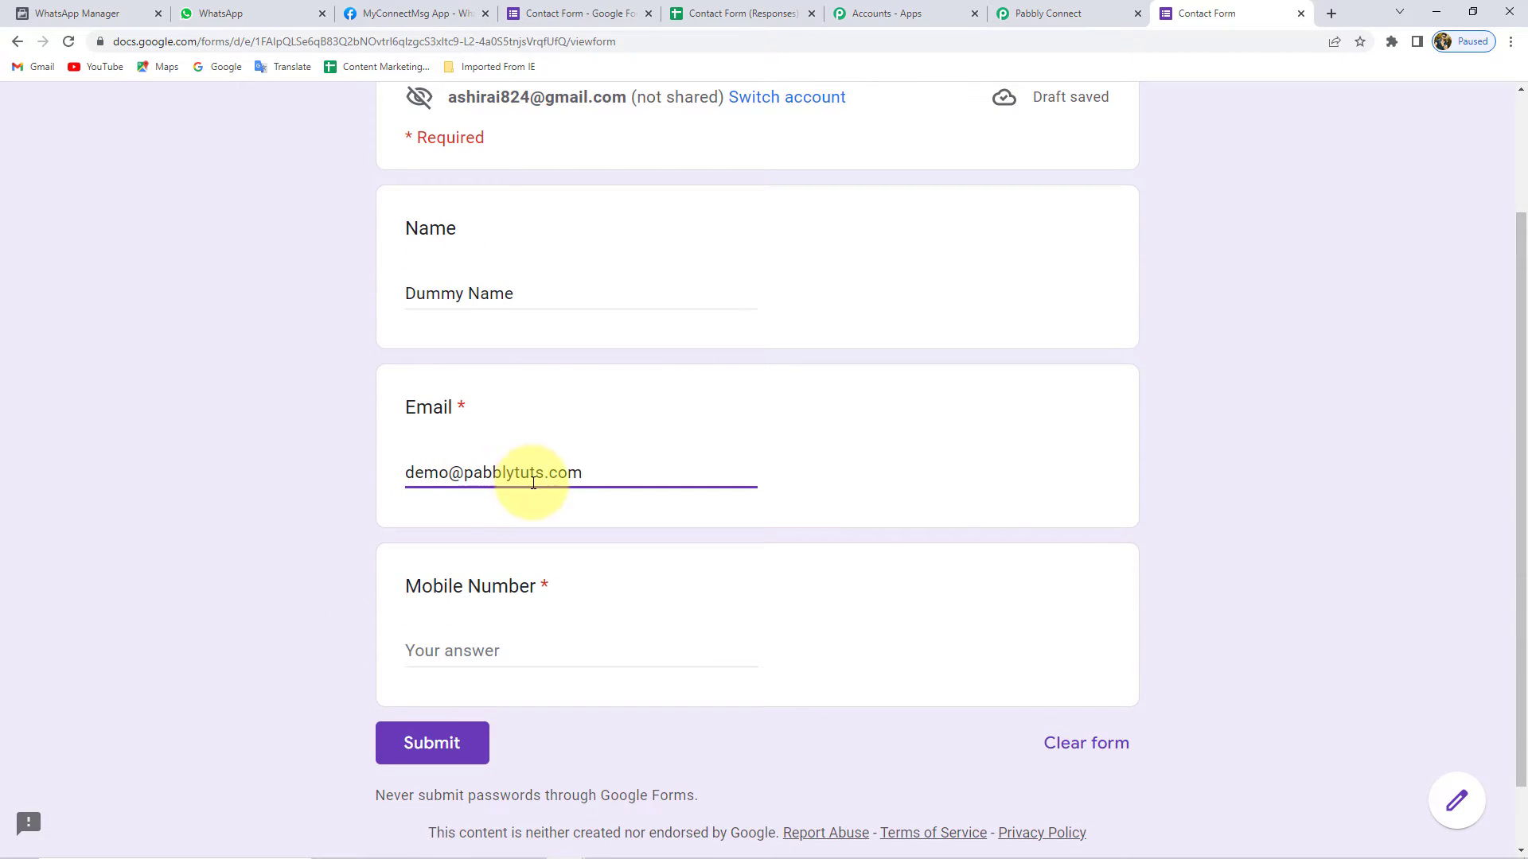
{"action": "scroll", "coordinate": [477, 525], "scroll_direction": "down", "scroll_amount": 1}
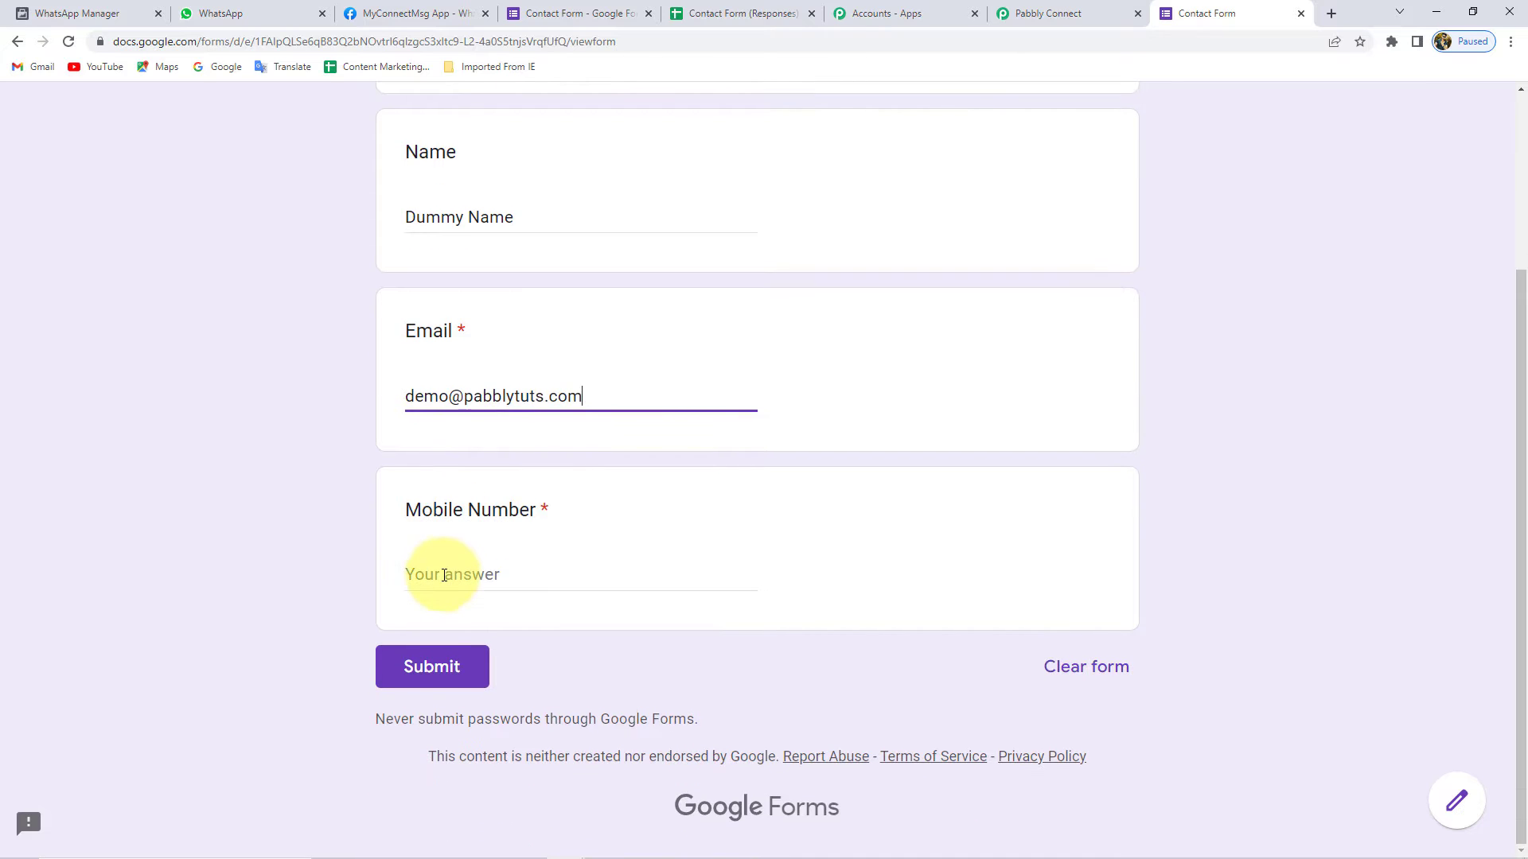
- Enter a test mobile number with the 91 prefix and submit the response
{"action": "left_click", "coordinate": [458, 575]}
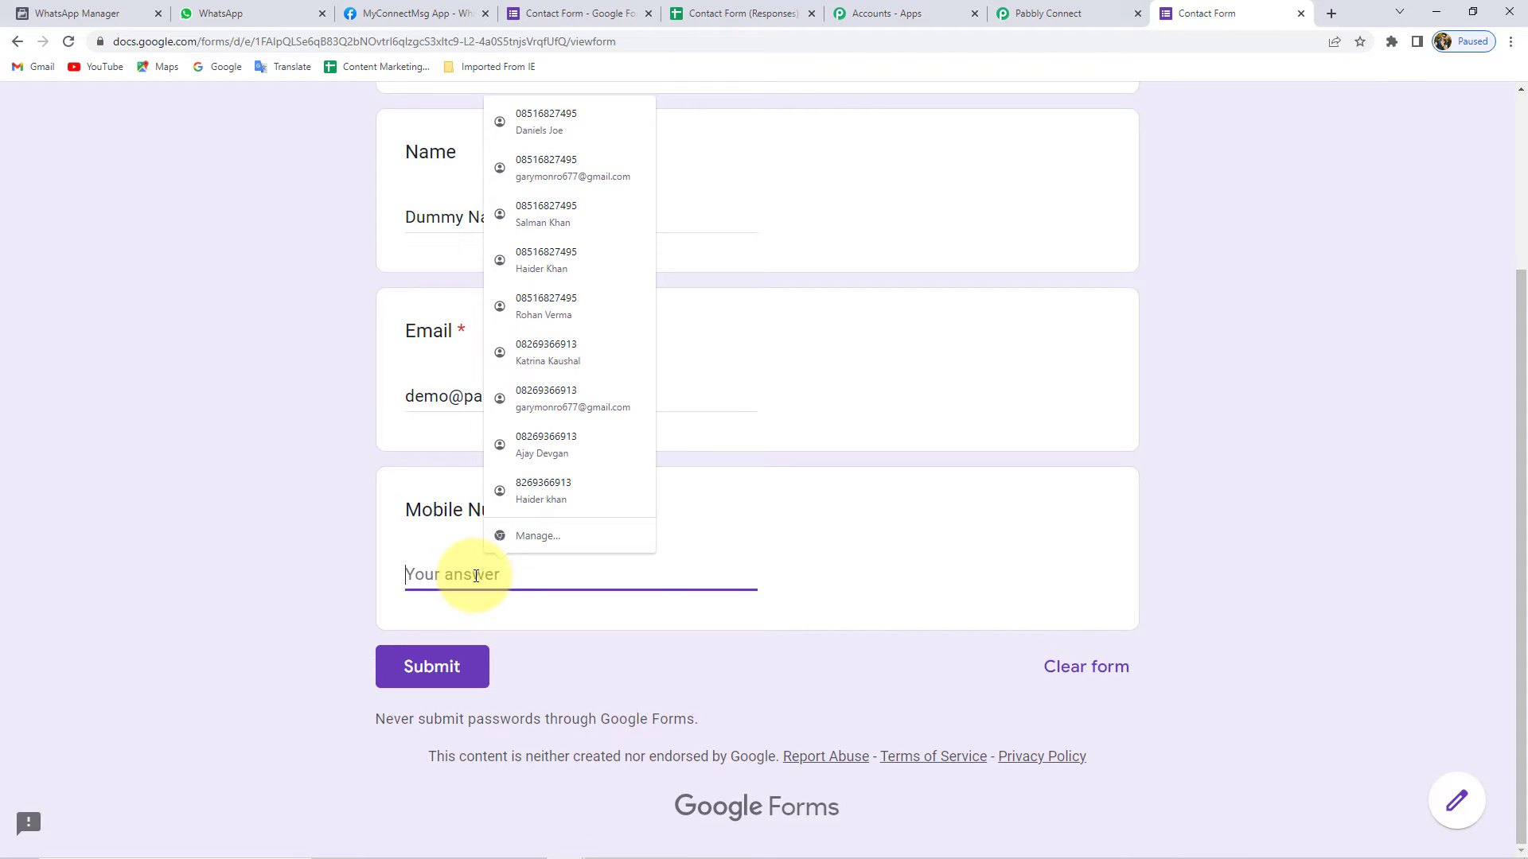
{"action": "type", "text": "91"}
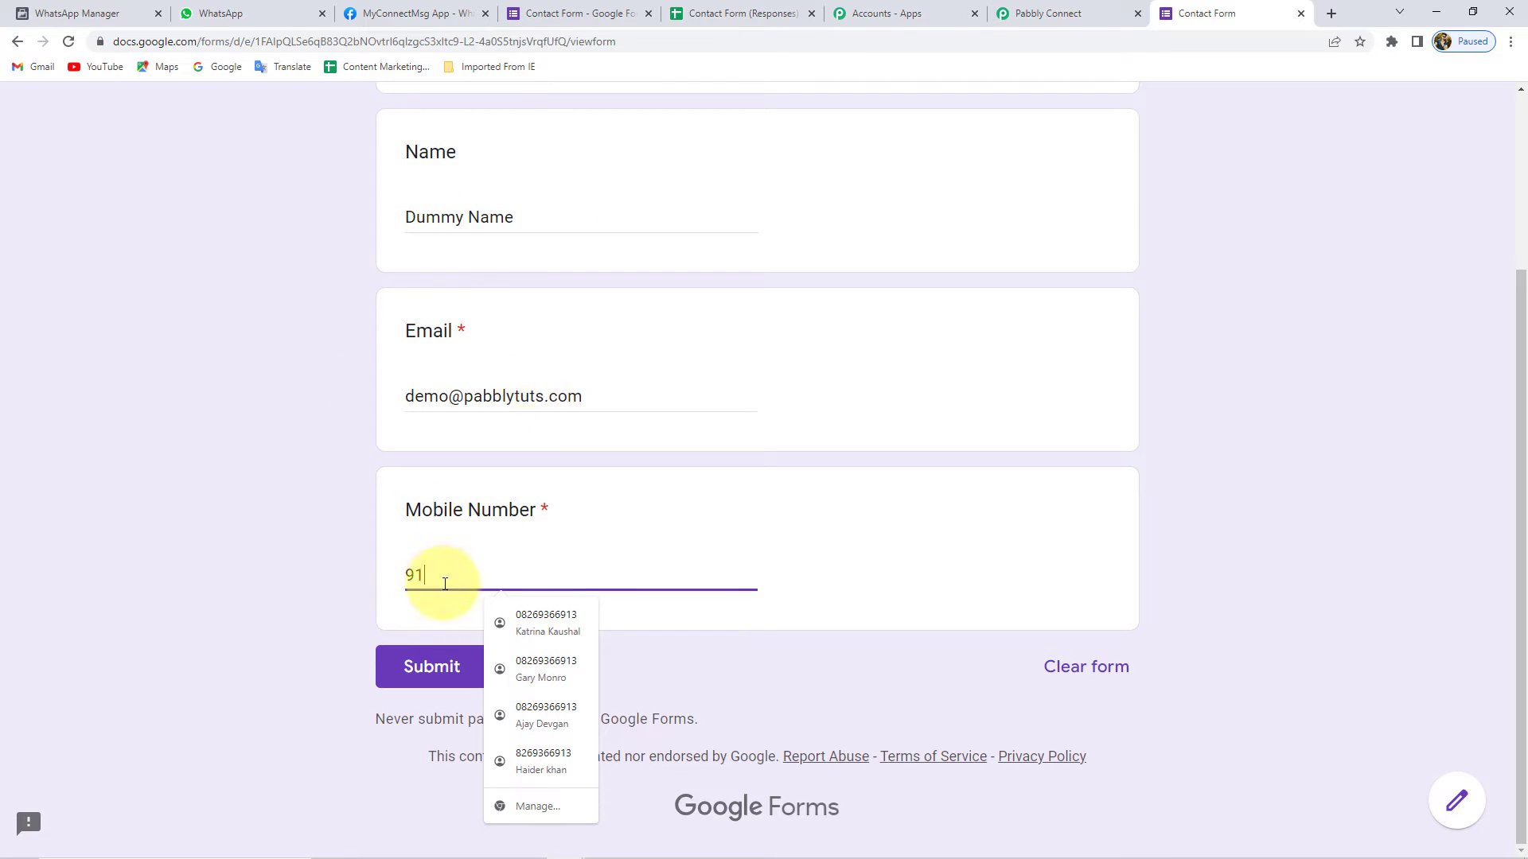
{"action": "key", "text": "BackSpace"}
{"action": "key", "text": "BackSpace"}
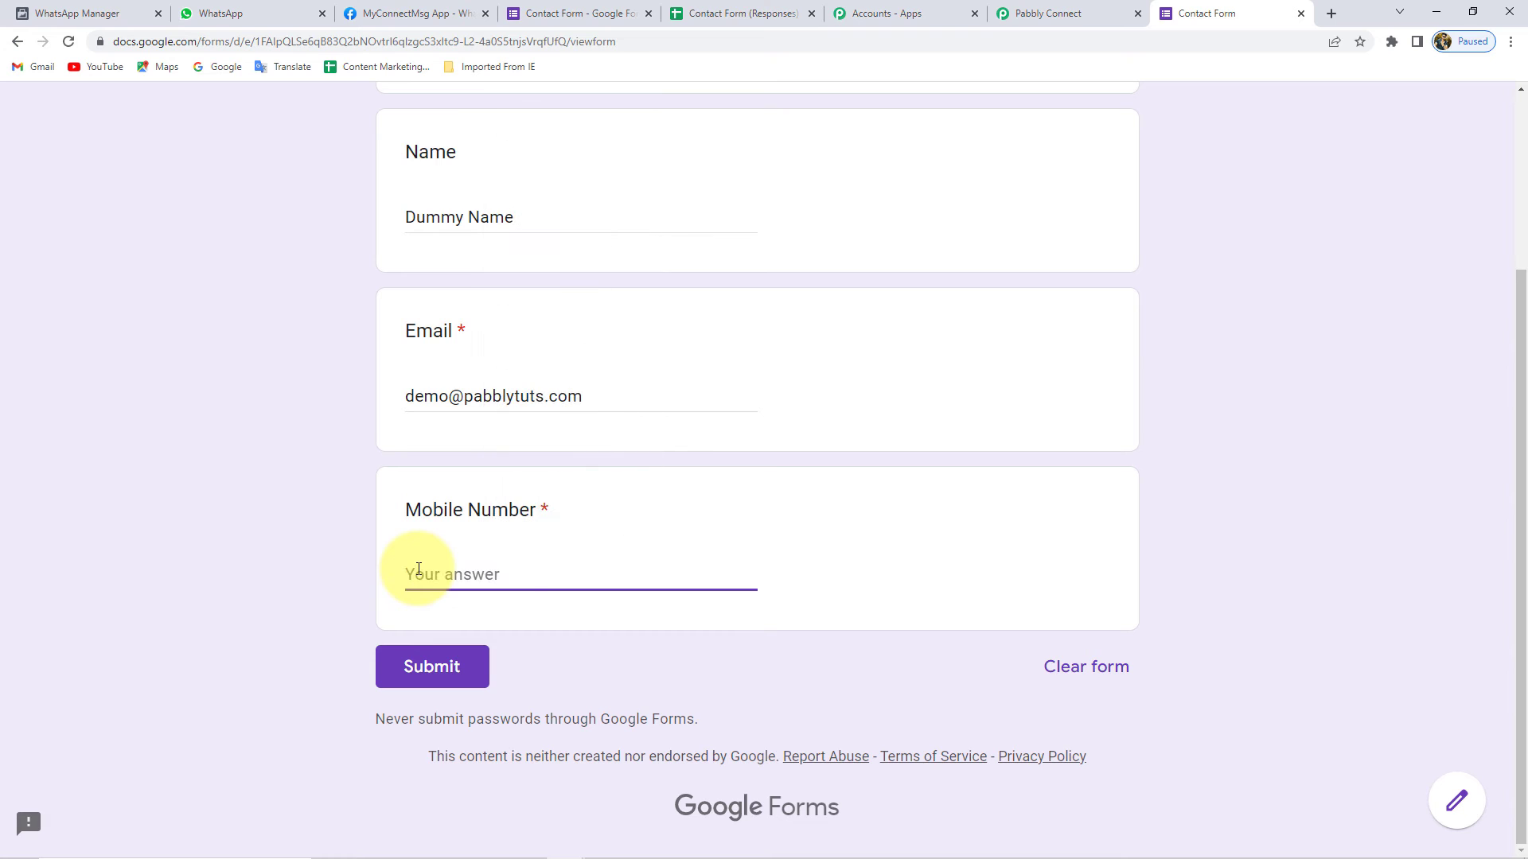
{"action": "left_click", "coordinate": [374, 572]}
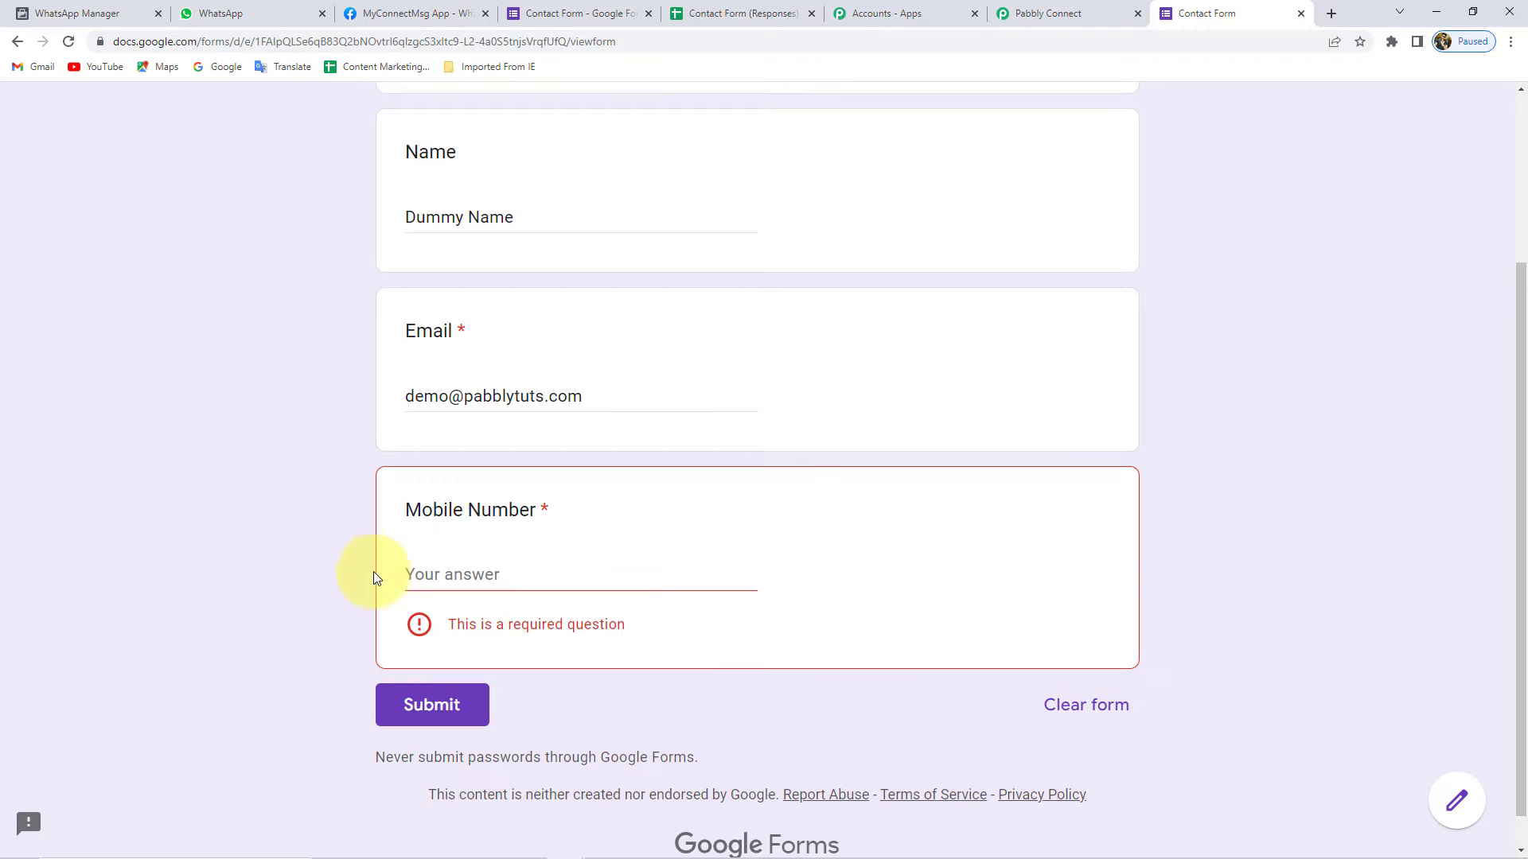
{"action": "left_click", "coordinate": [495, 578]}
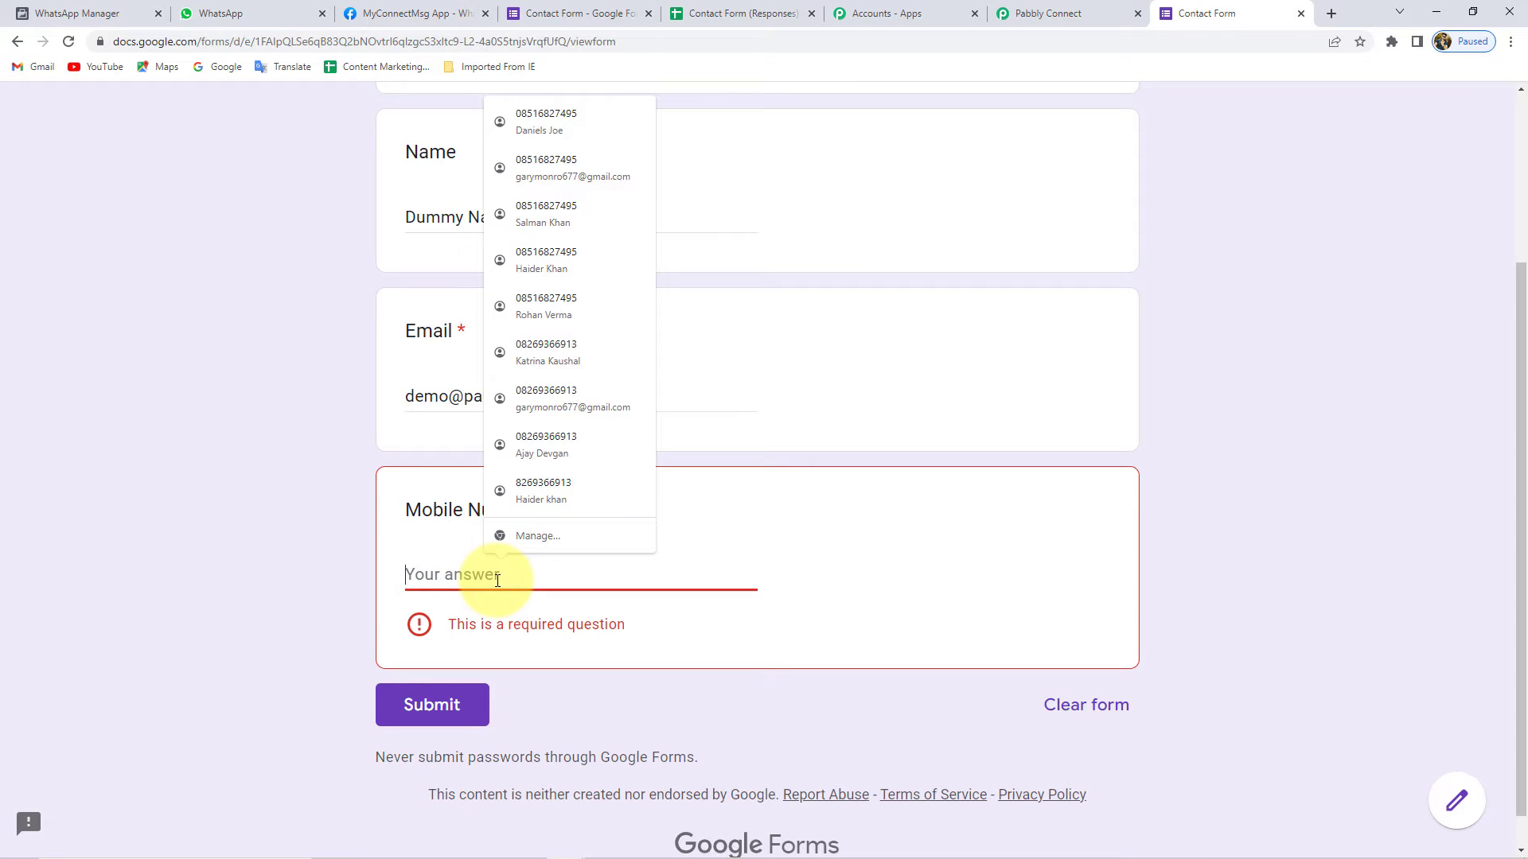
{"action": "type", "text": "9112121"}
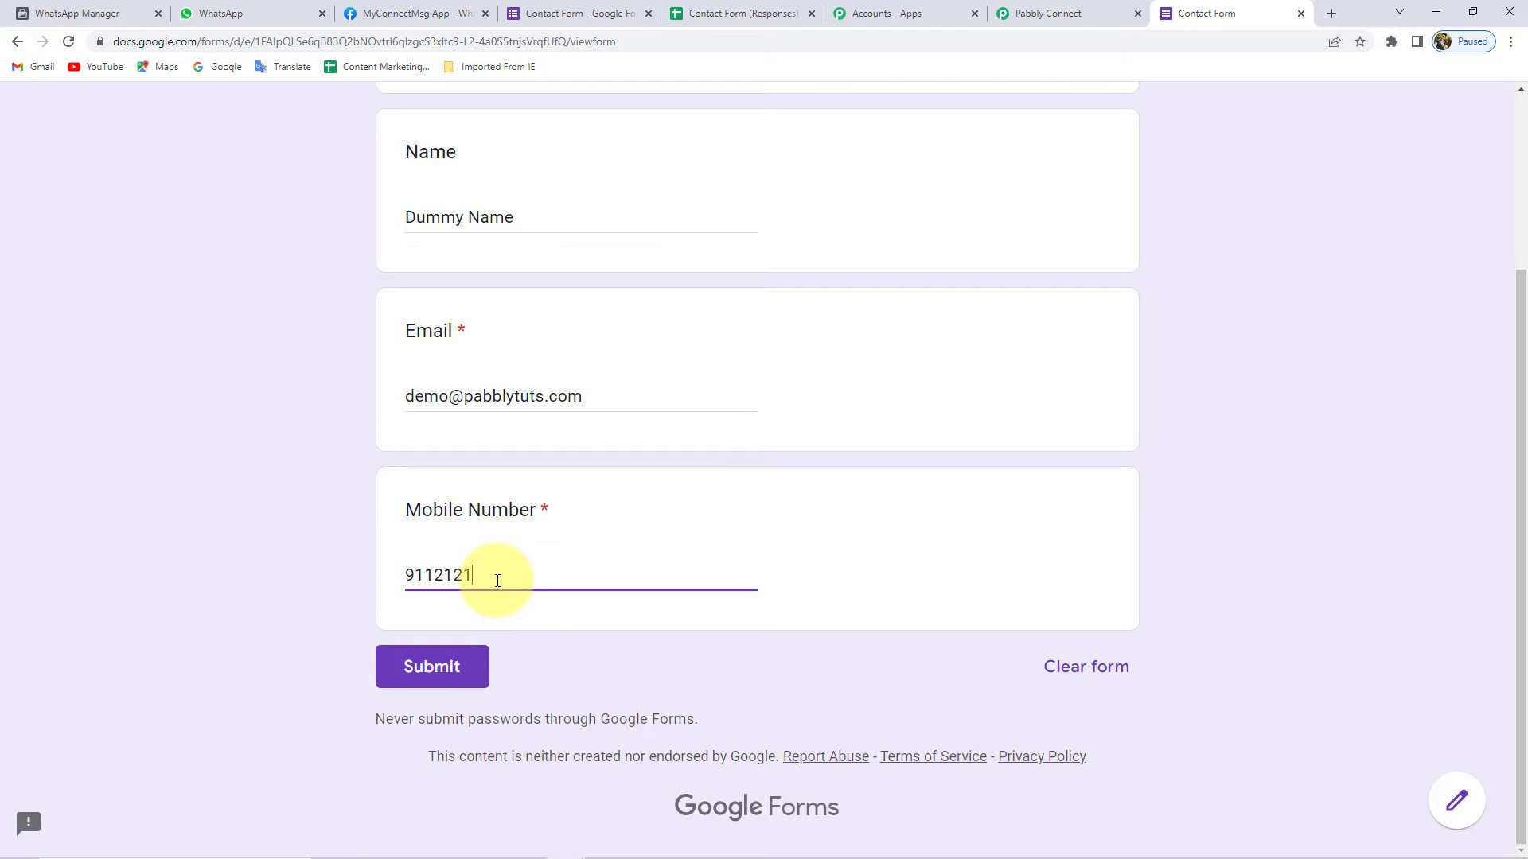
{"action": "type", "text": "212121212"}
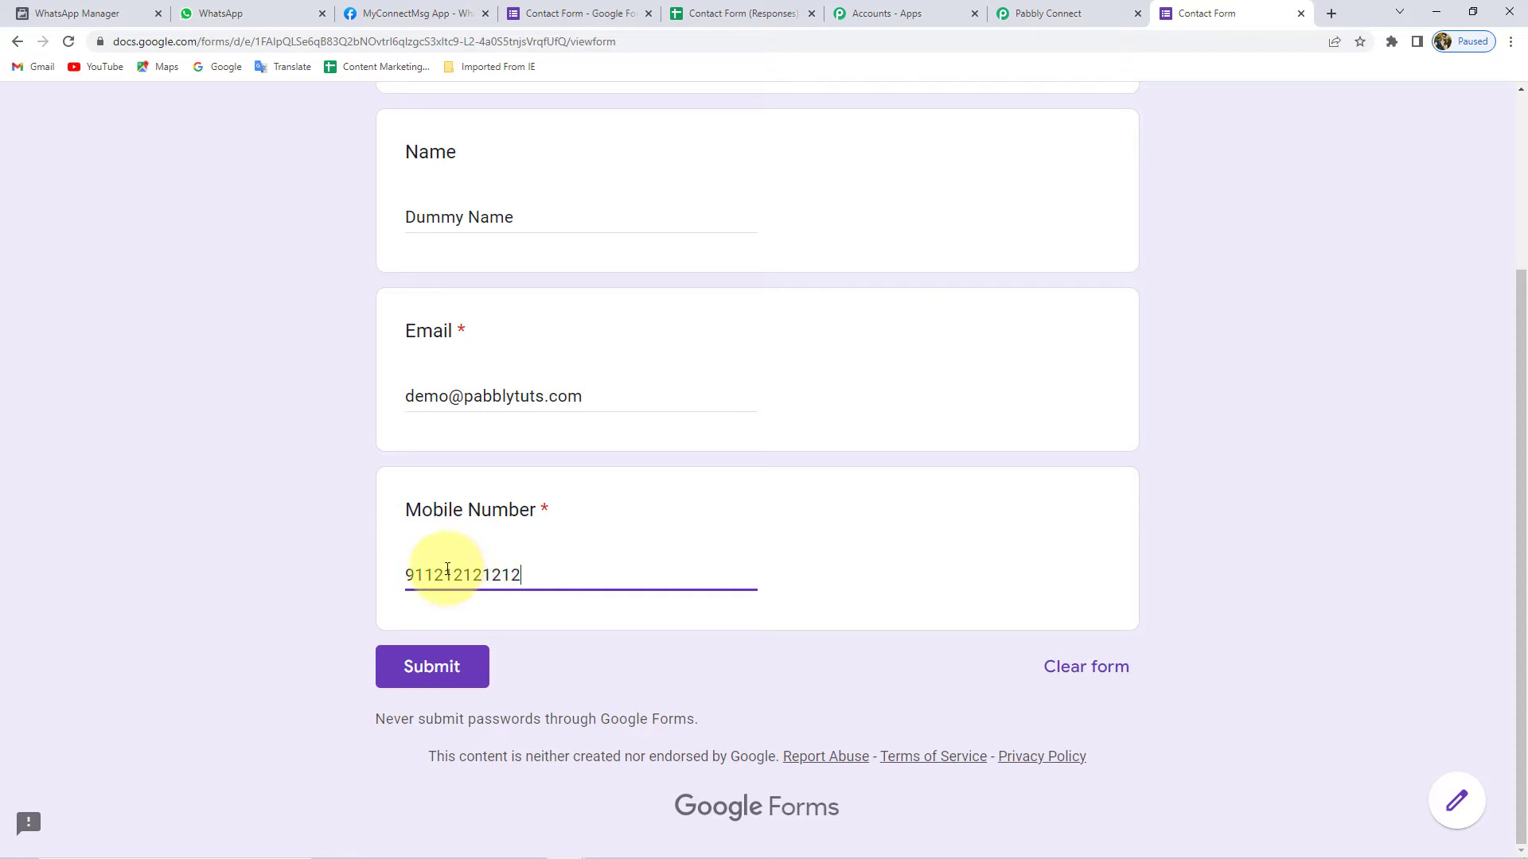
{"action": "left_click", "coordinate": [431, 665]}
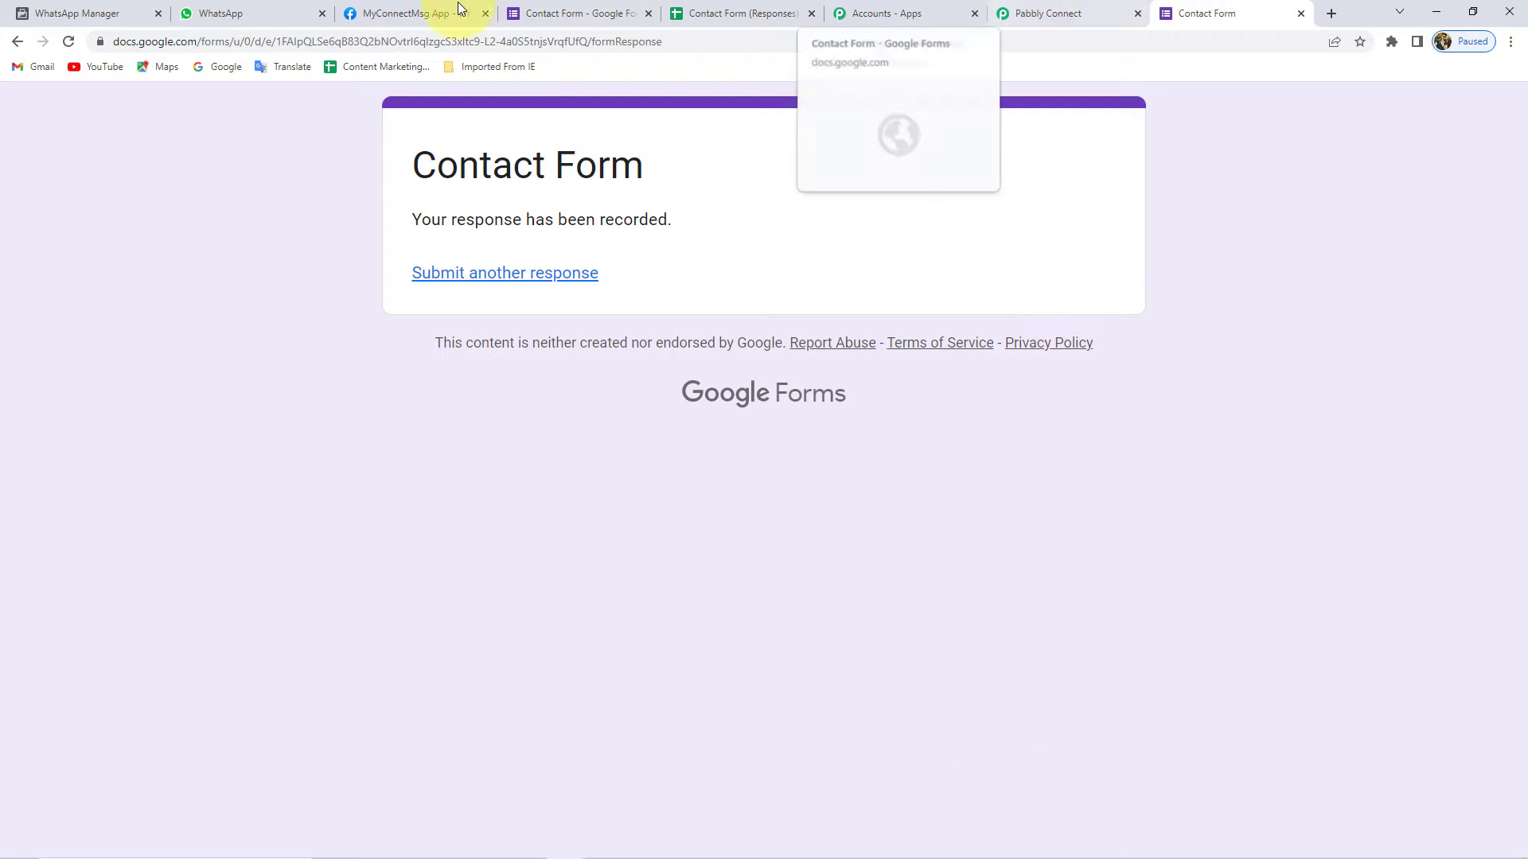
- Inspect the Dummy Name response and its mobile number in row 2 of the responses sheet
{"action": "left_click", "coordinate": [724, 15]}
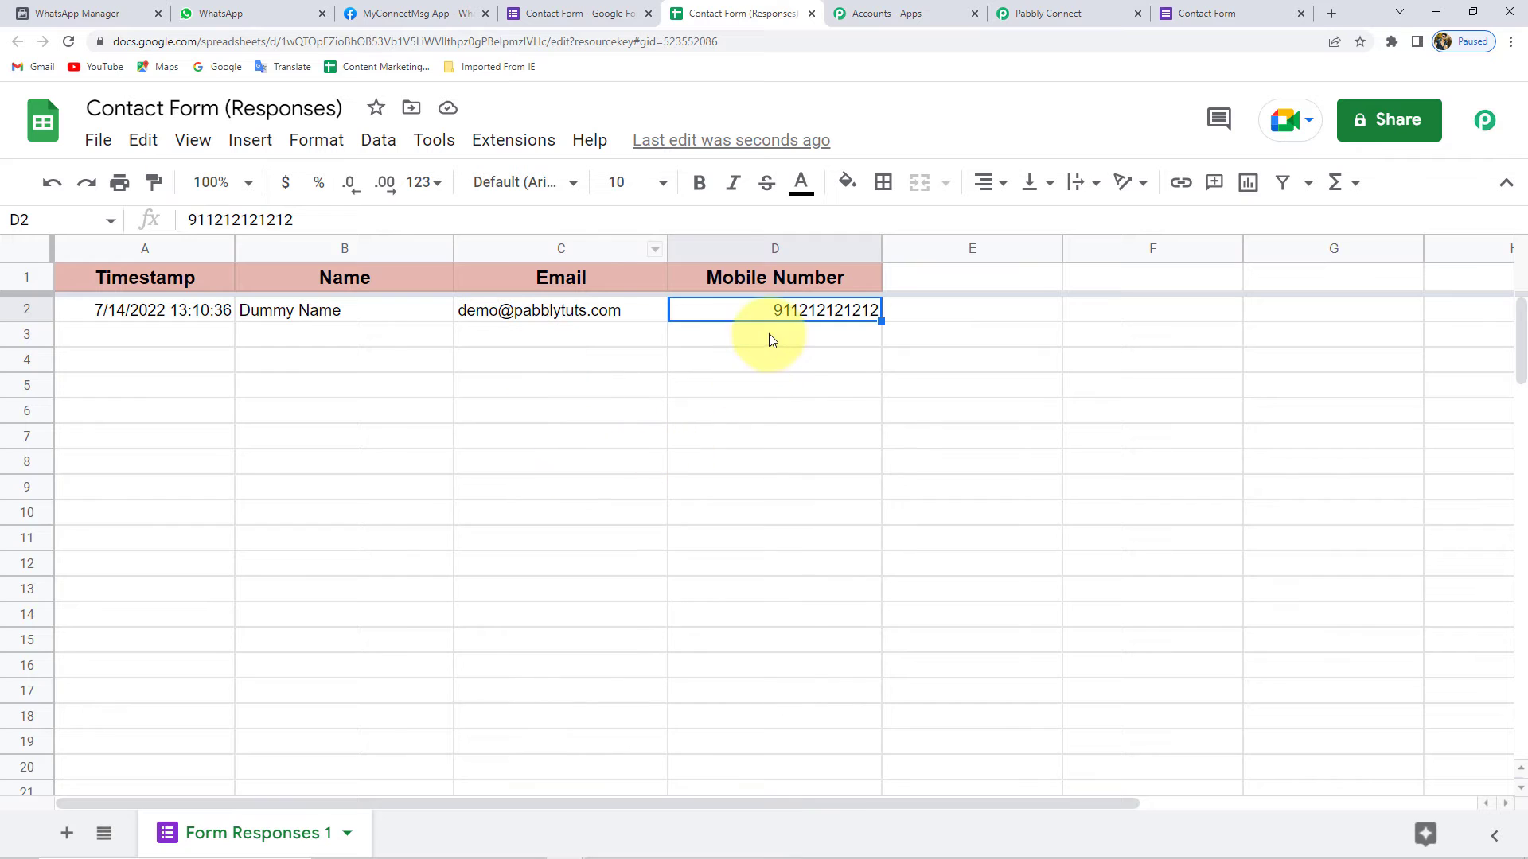
{"action": "left_click_drag", "start_coordinate": [124, 307], "coordinate": [818, 310]}
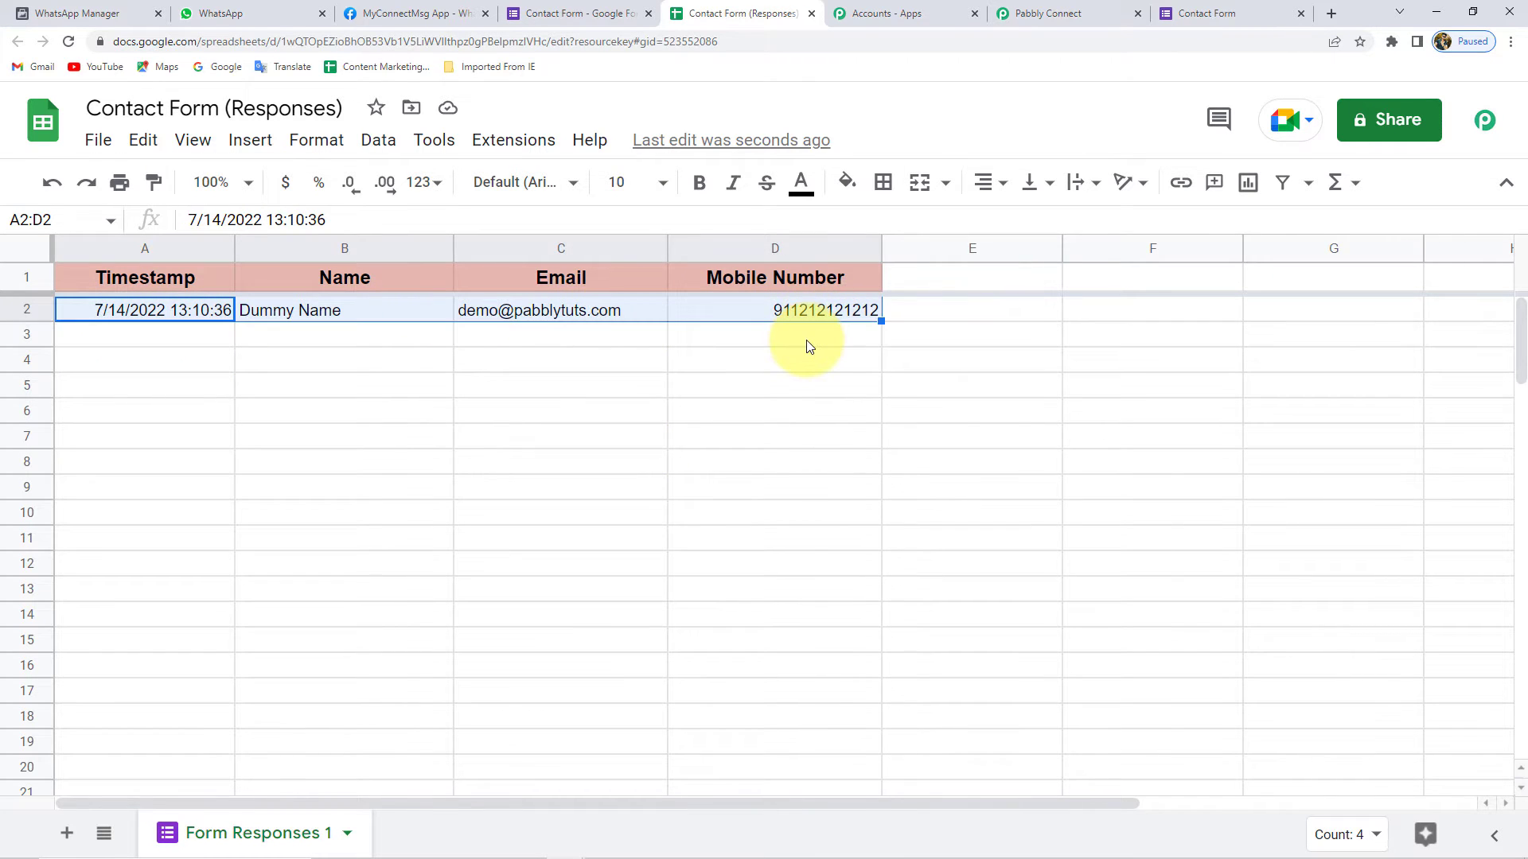
{"action": "left_click", "coordinate": [159, 307]}
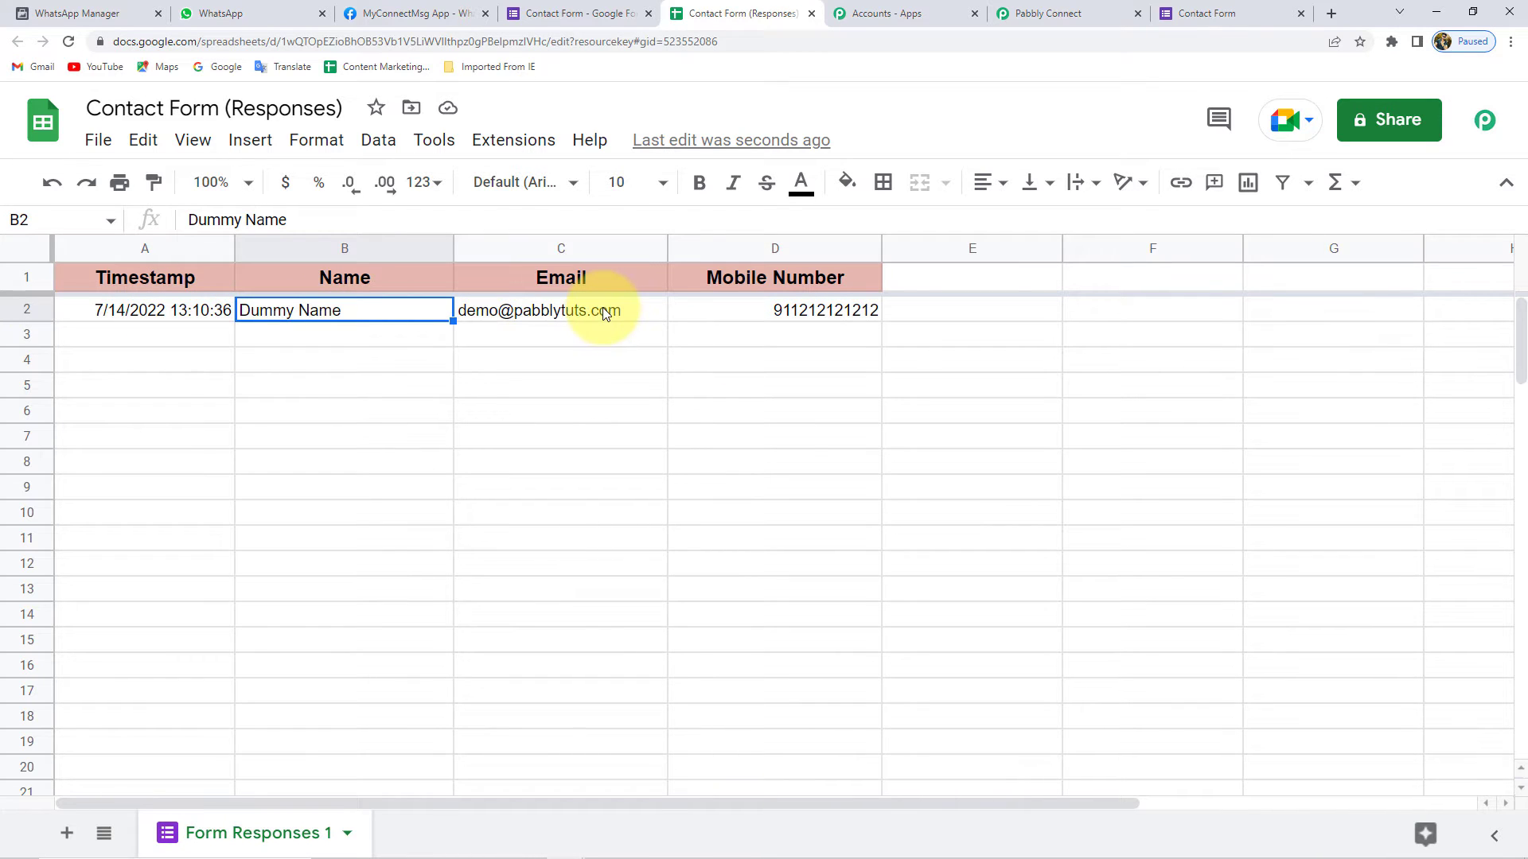
{"action": "left_click", "coordinate": [781, 308]}
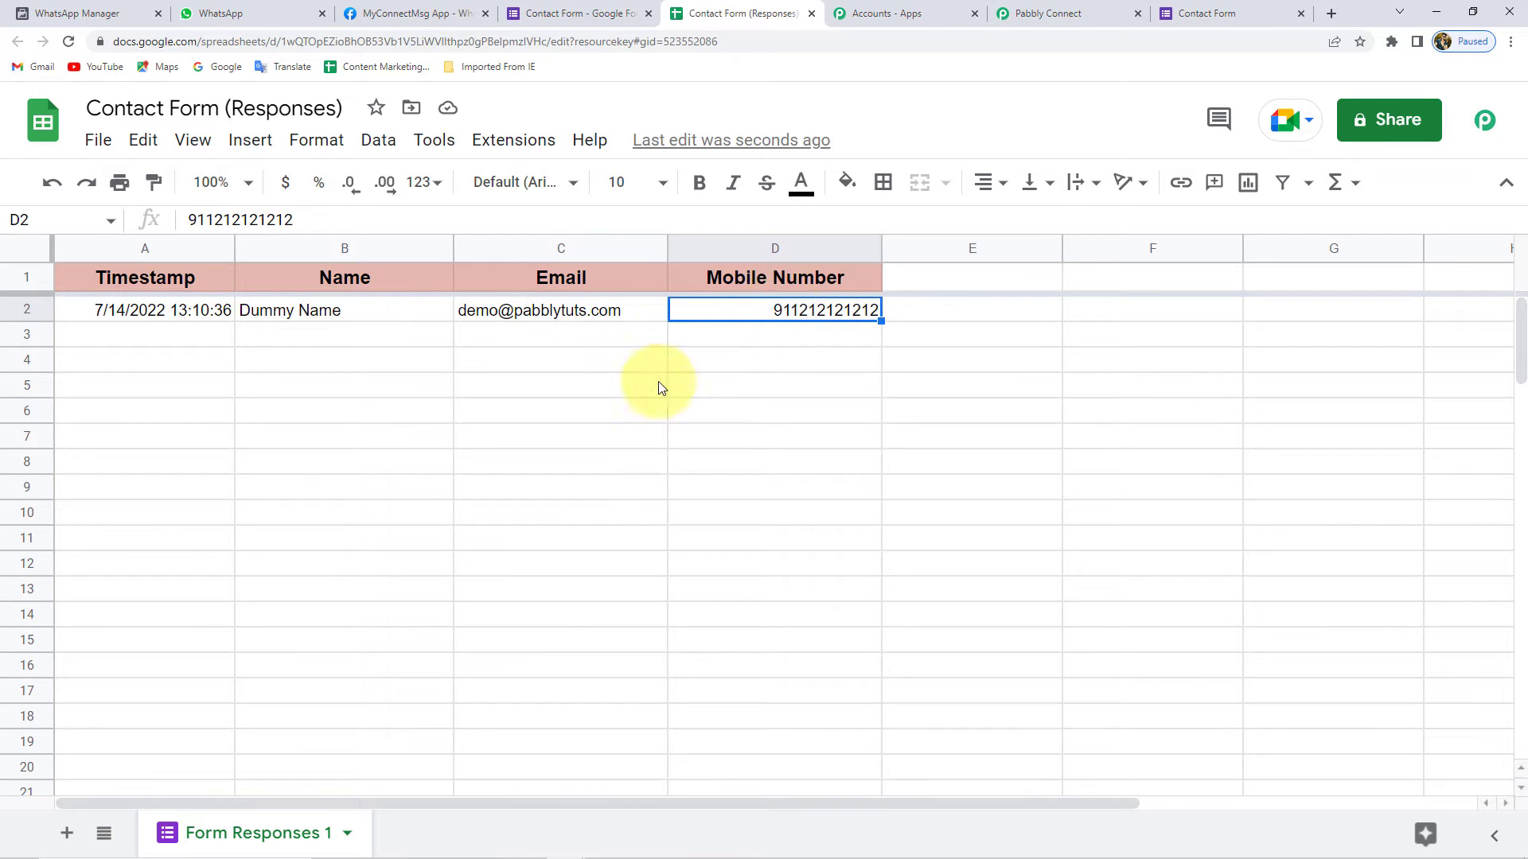
{"action": "left_click", "coordinate": [606, 412]}
{"action": "left_click", "coordinate": [613, 343]}
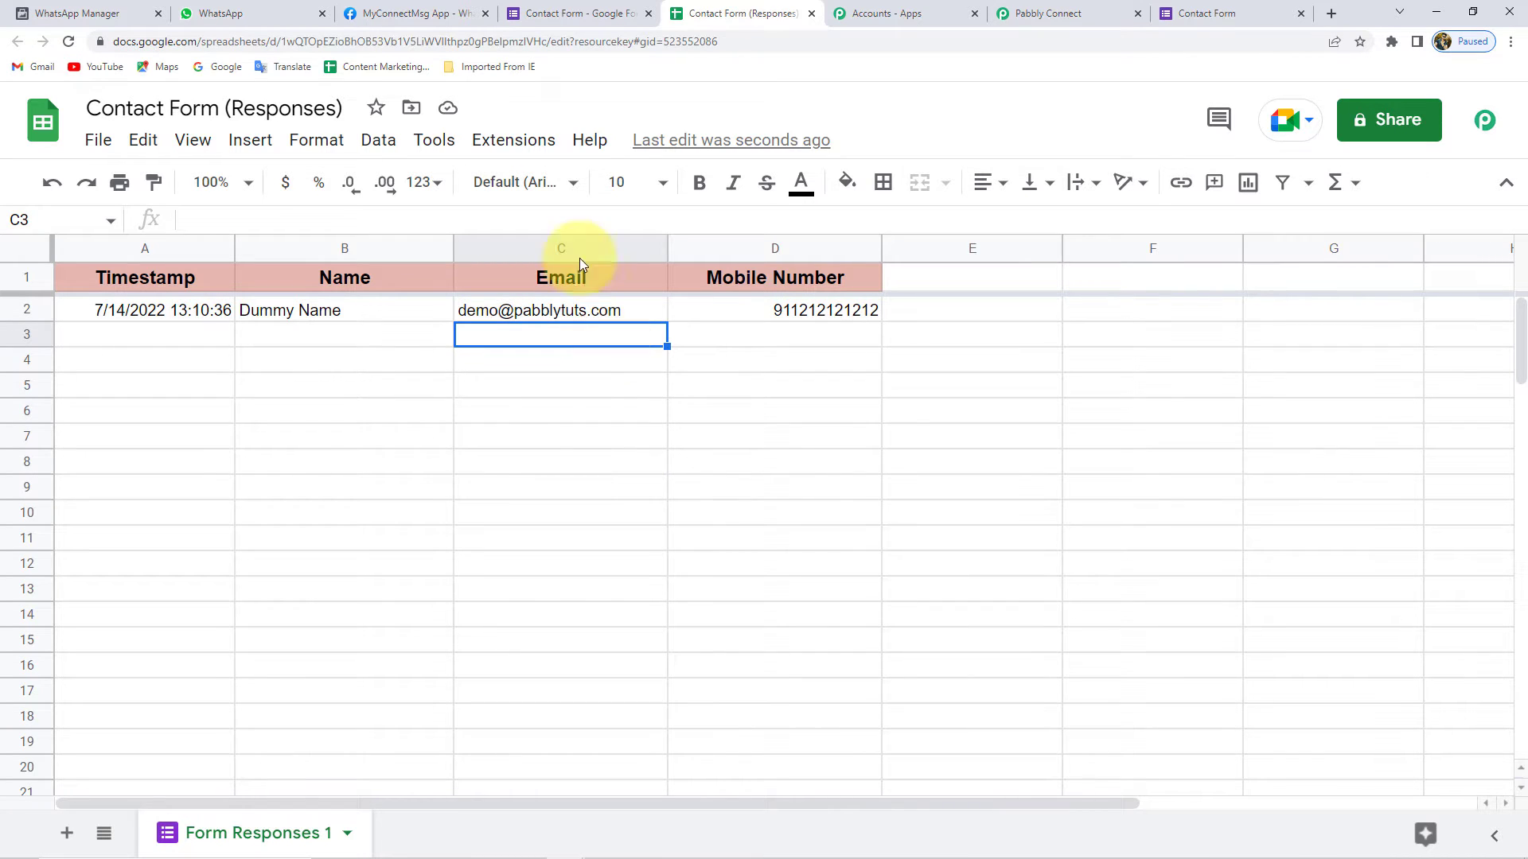
- Search the add-on marketplace for 'pabbly' and confirm Pabbly Connect Webhooks is installed
{"action": "left_click", "coordinate": [510, 140]}
{"action": "mouse_move", "coordinate": [555, 191]}
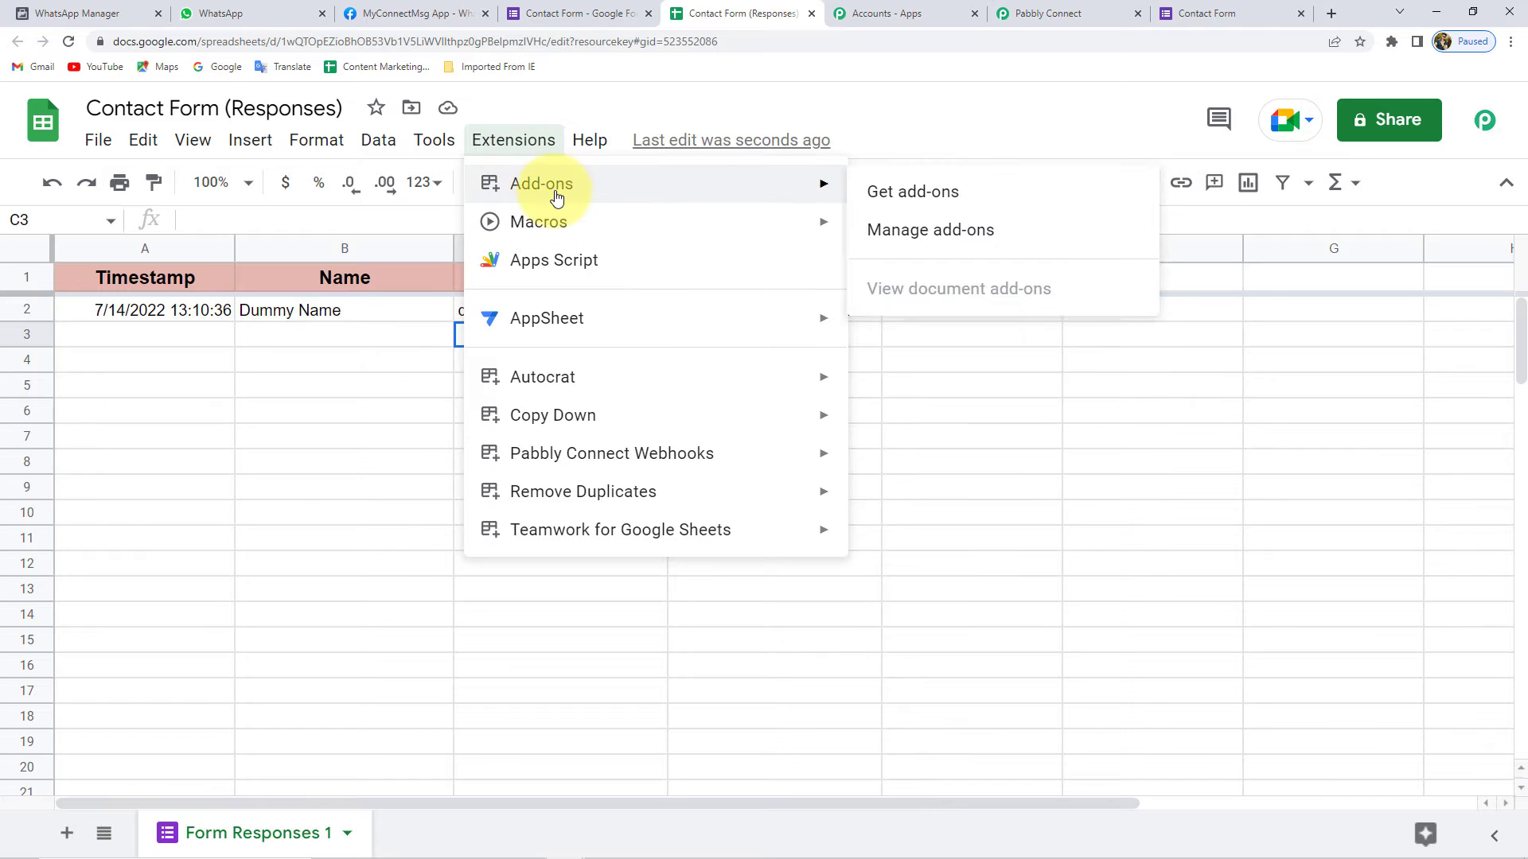
{"action": "left_click", "coordinate": [957, 202]}
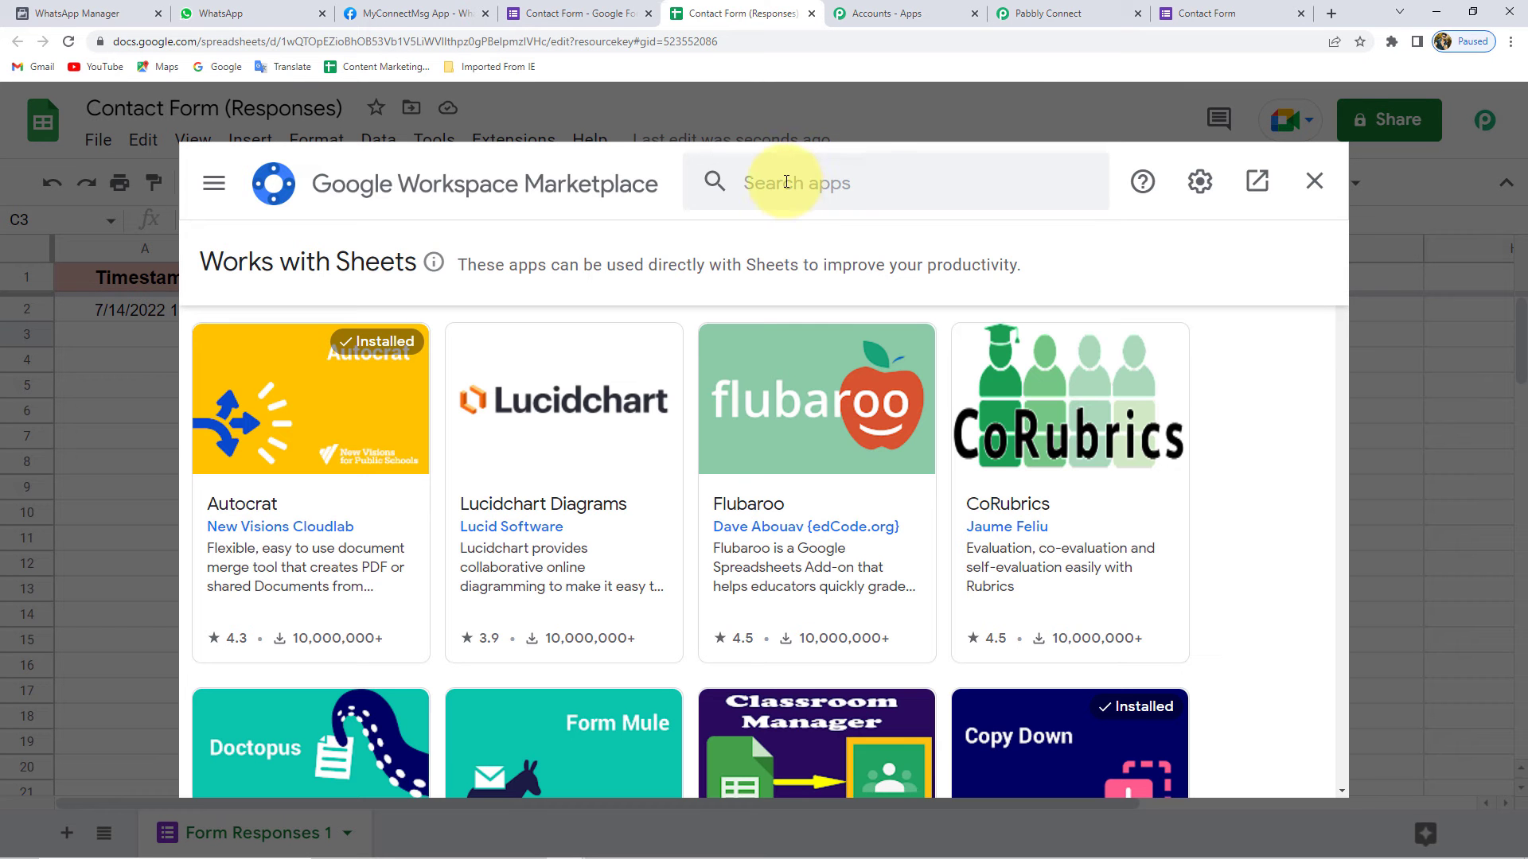
{"action": "left_click", "coordinate": [785, 182]}
{"action": "type", "text": "pabbly"}
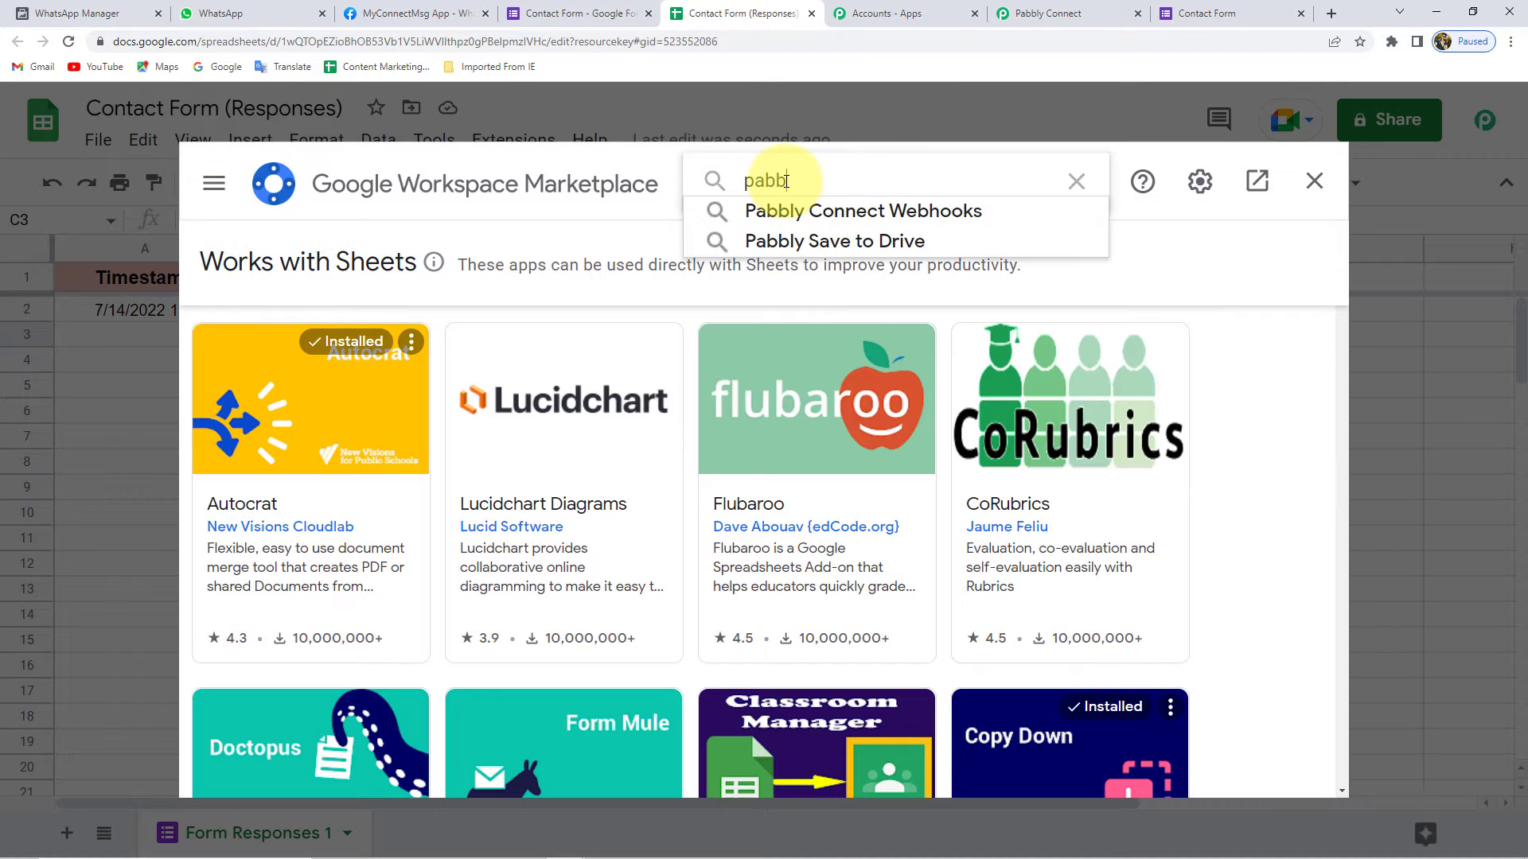
{"action": "left_click", "coordinate": [791, 209]}
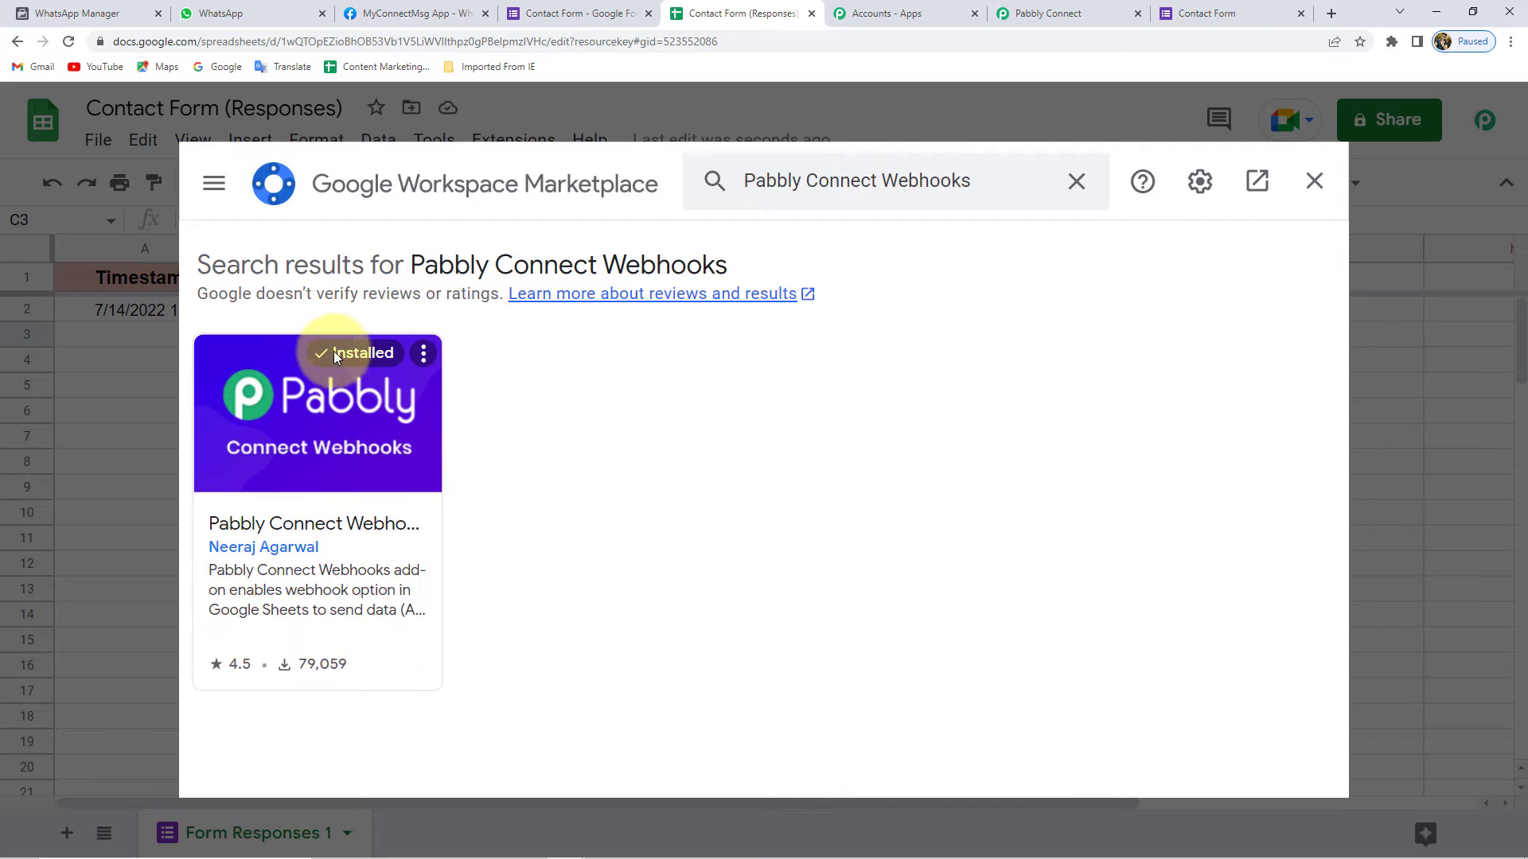
{"action": "double_click", "coordinate": [354, 352]}
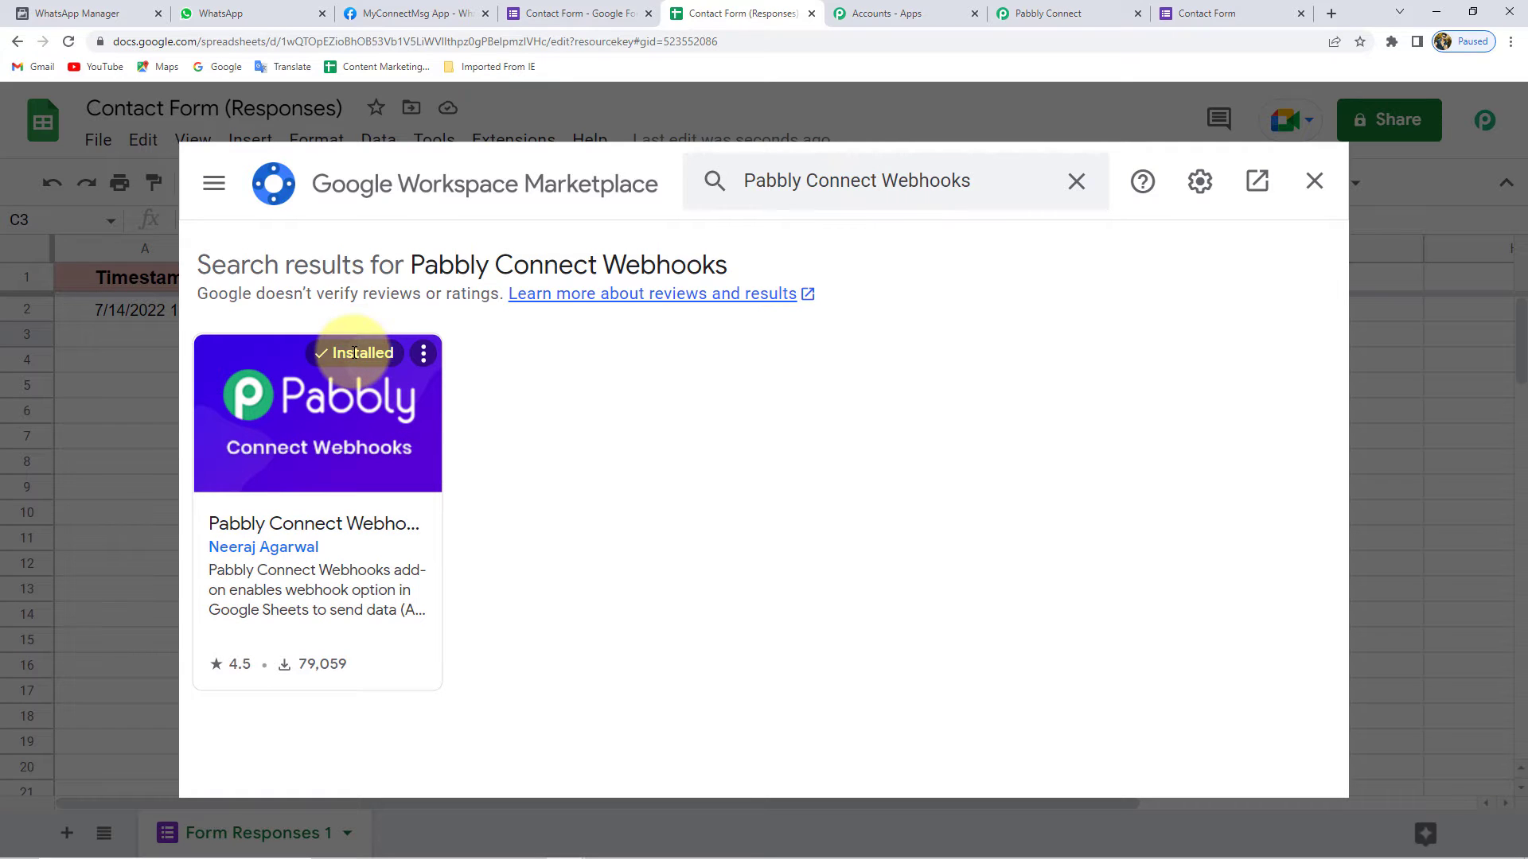
{"action": "left_click", "coordinate": [1317, 180]}
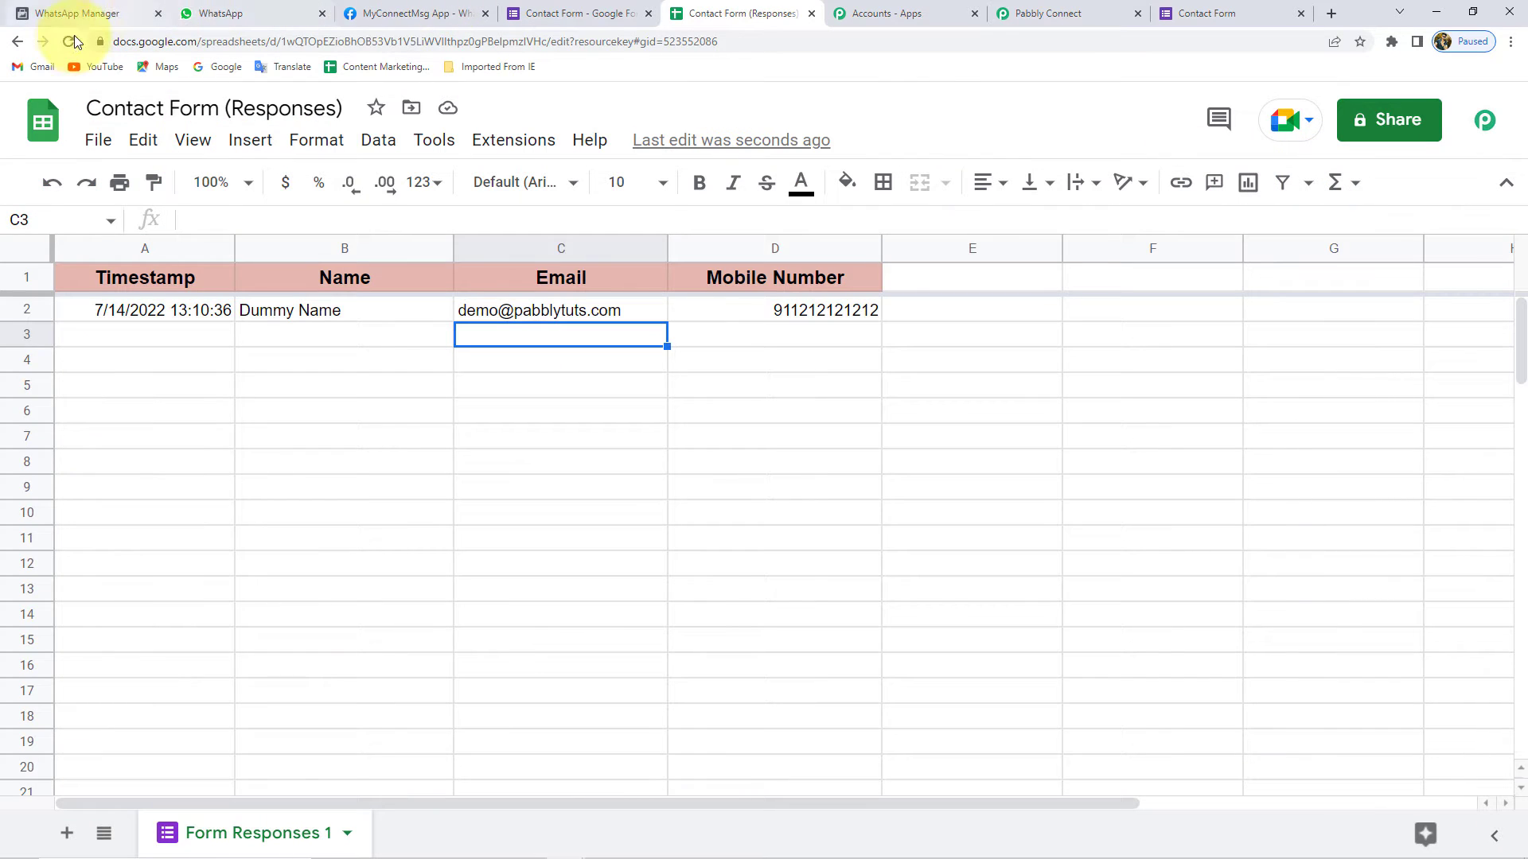
- Reload the sheet and open the Extensions > Pabbly Connect Webhooks submenu
{"action": "left_click", "coordinate": [69, 41]}
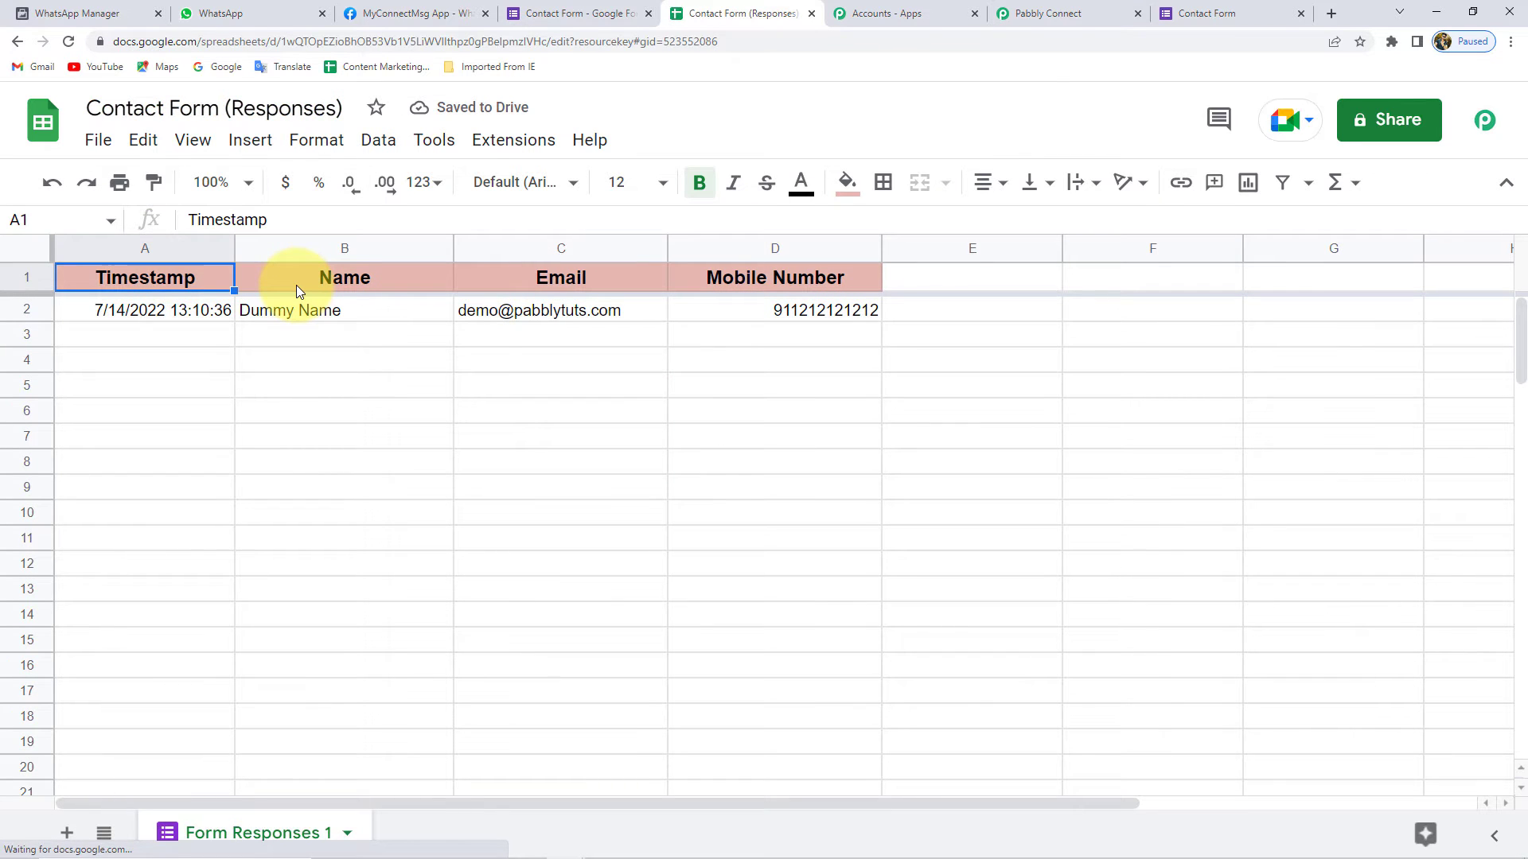
{"action": "left_click", "coordinate": [490, 147]}
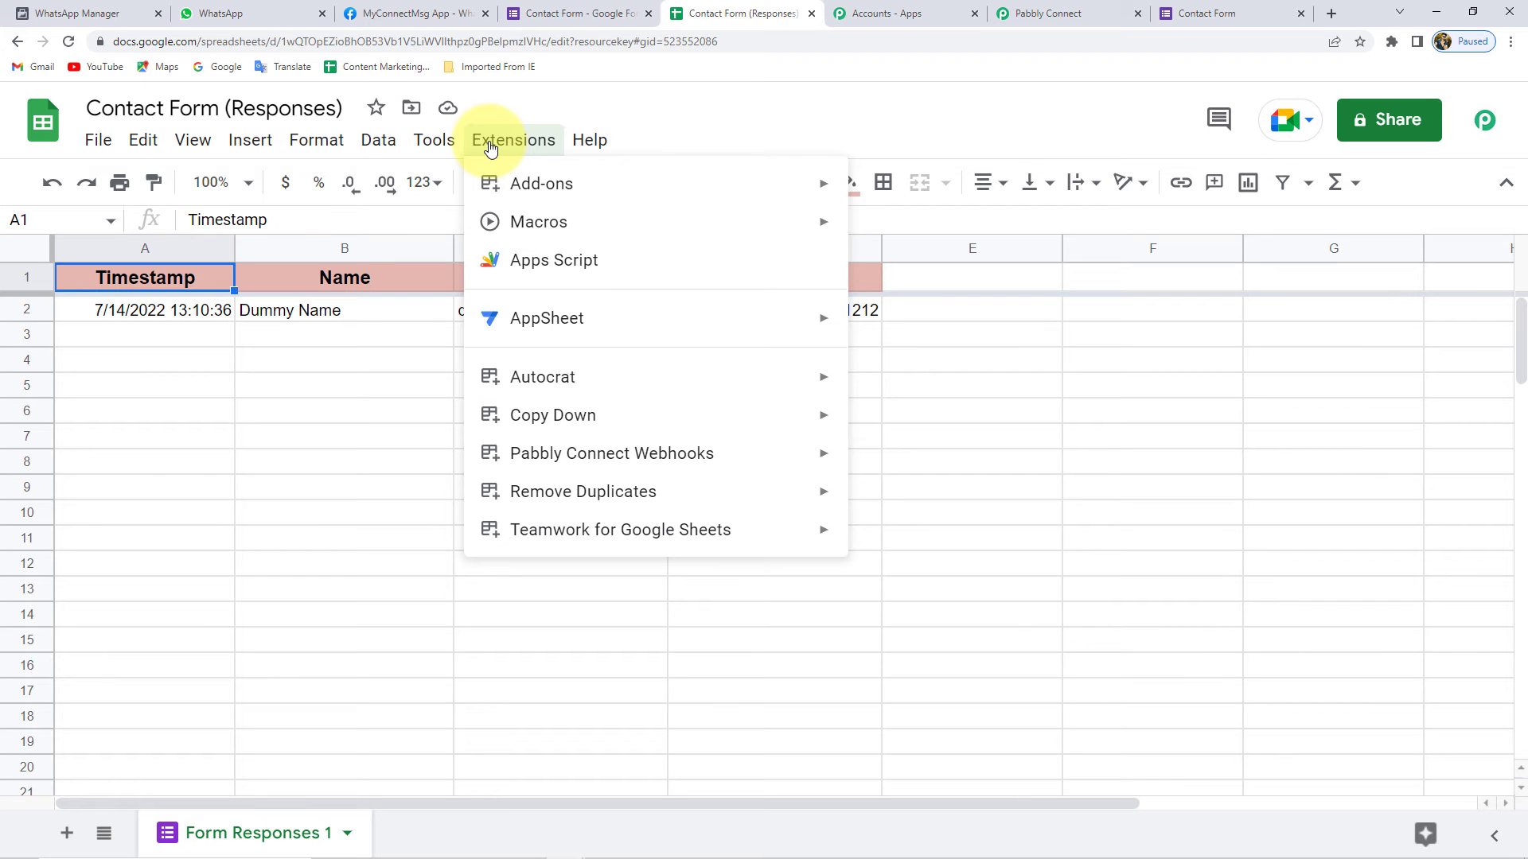
{"action": "mouse_move", "coordinate": [659, 453]}
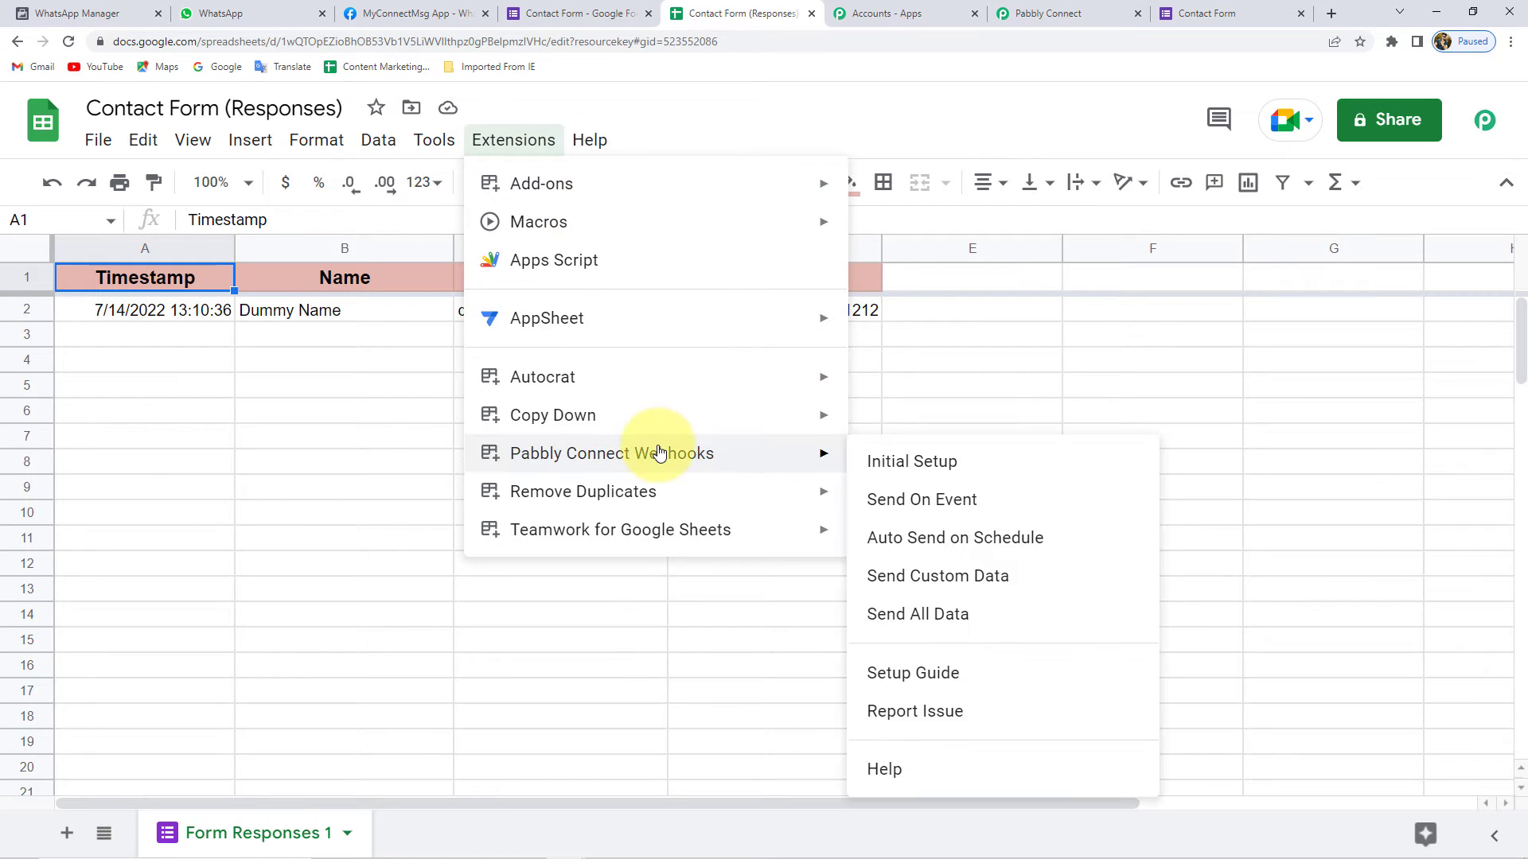
- In Initial Setup, paste the Pabbly workflow's webhook URL into the Webhook URL field
{"action": "left_click", "coordinate": [916, 462]}
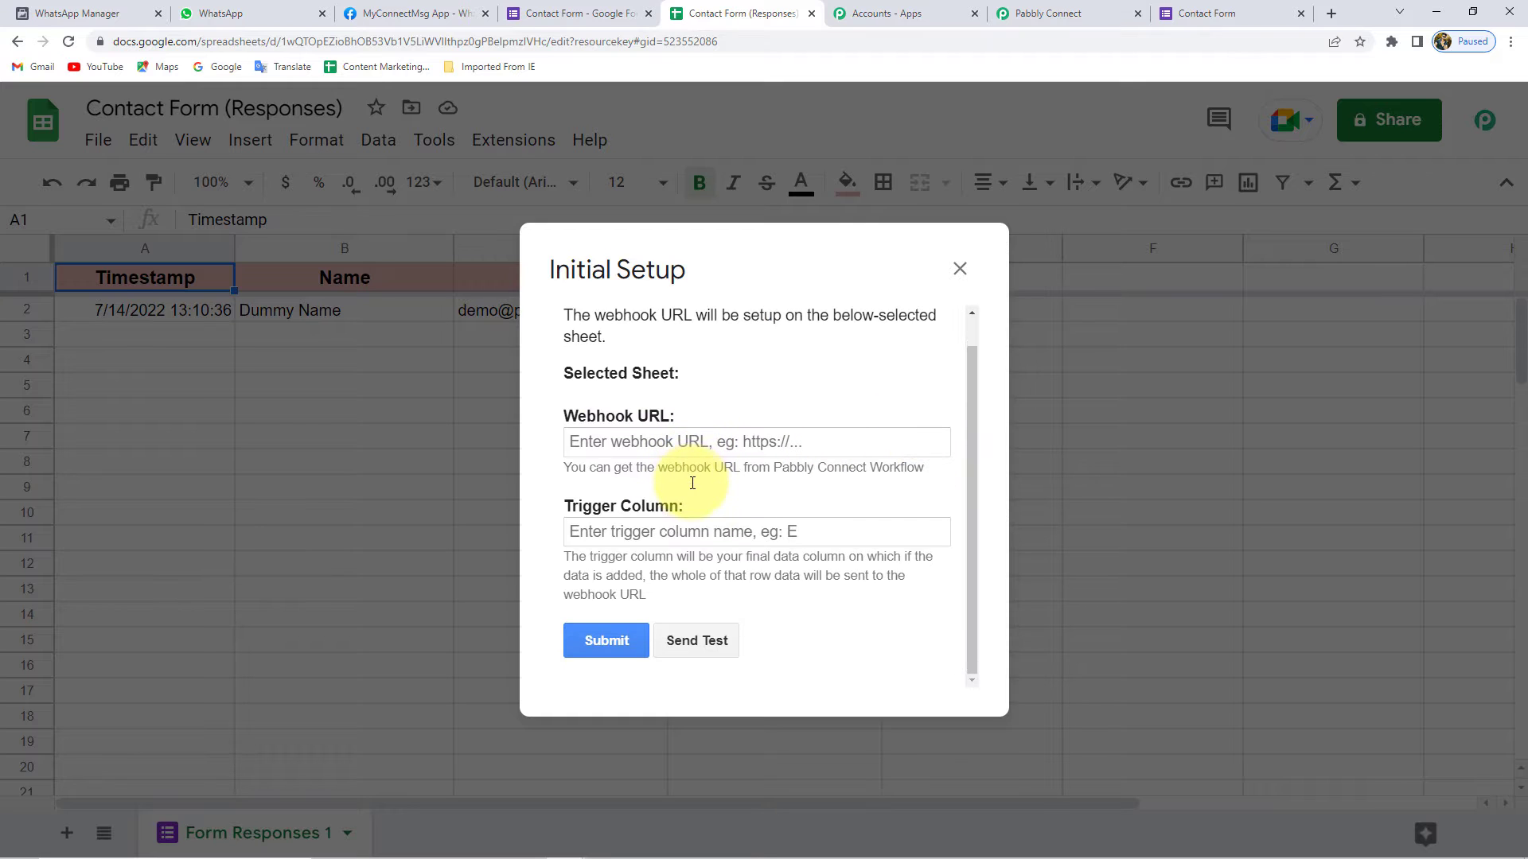
{"action": "left_click_drag", "start_coordinate": [569, 509], "coordinate": [717, 507]}
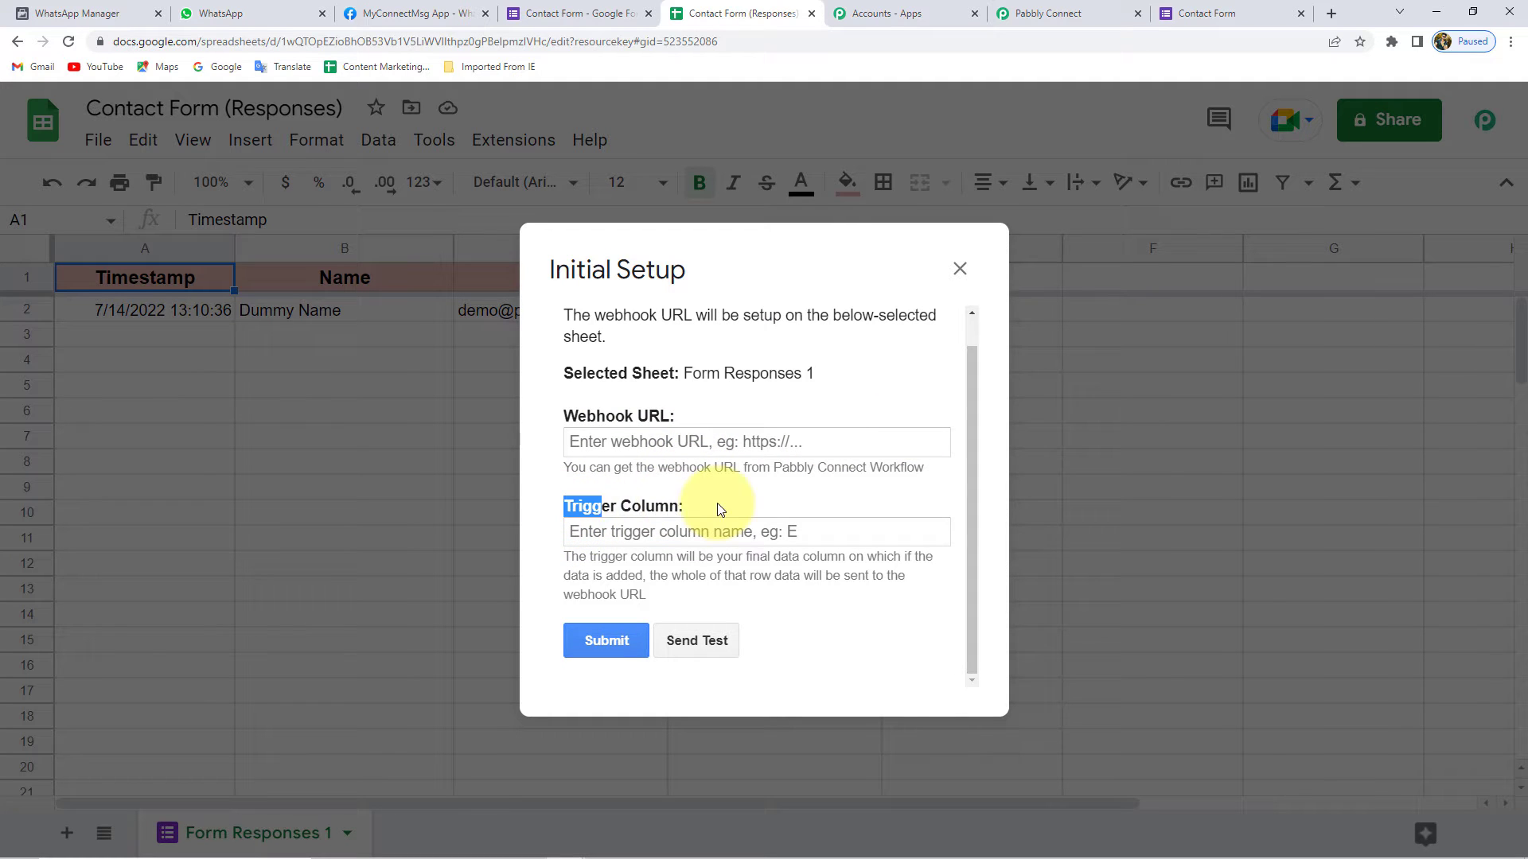
{"action": "left_click", "coordinate": [627, 416]}
{"action": "left_click", "coordinate": [1083, 9]}
{"action": "left_click", "coordinate": [1266, 166]}
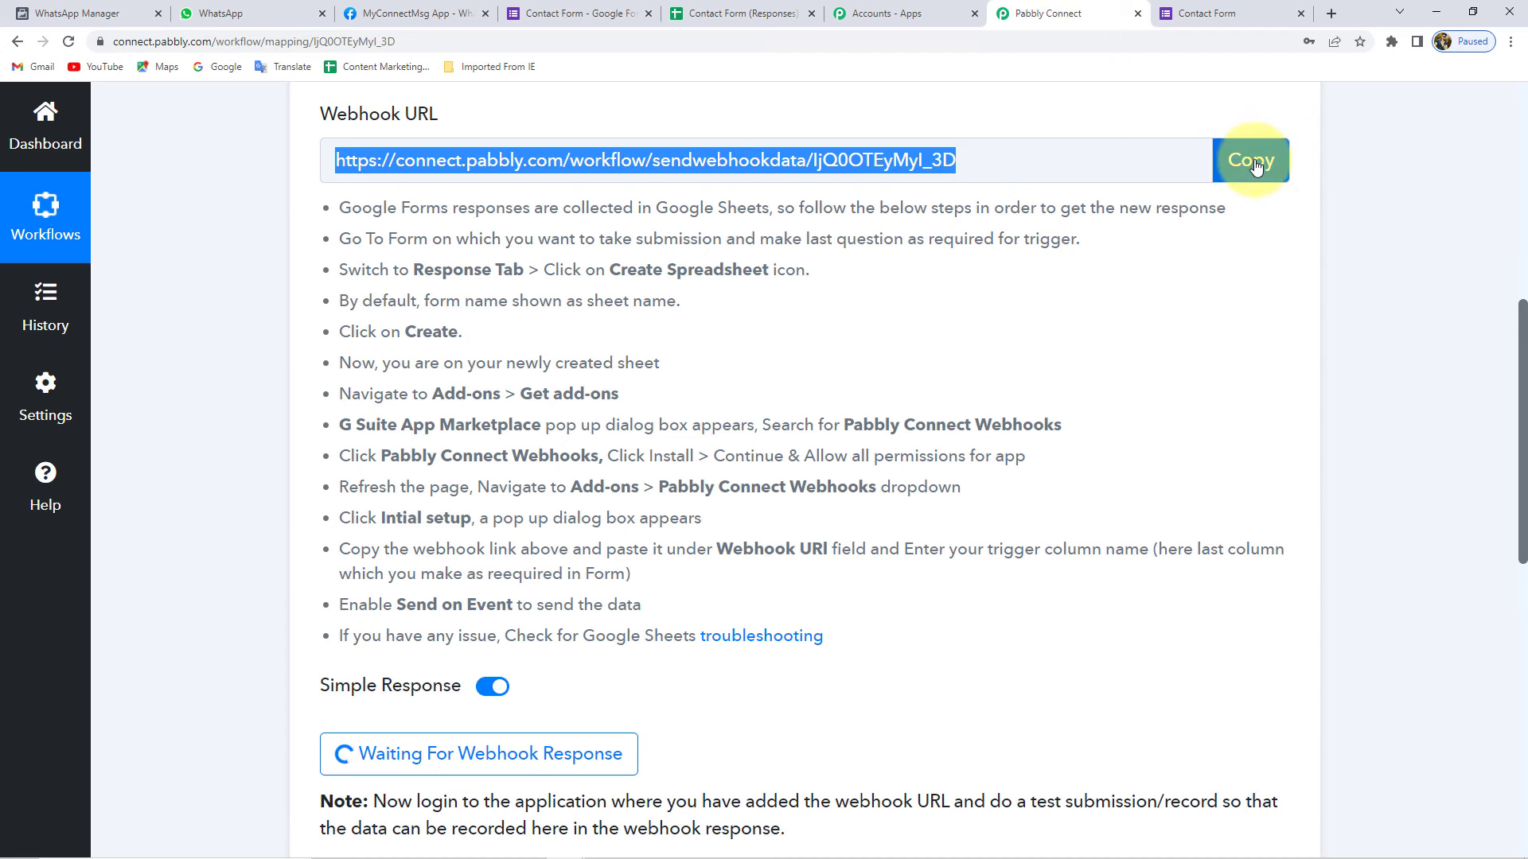
{"action": "left_click", "coordinate": [744, 12]}
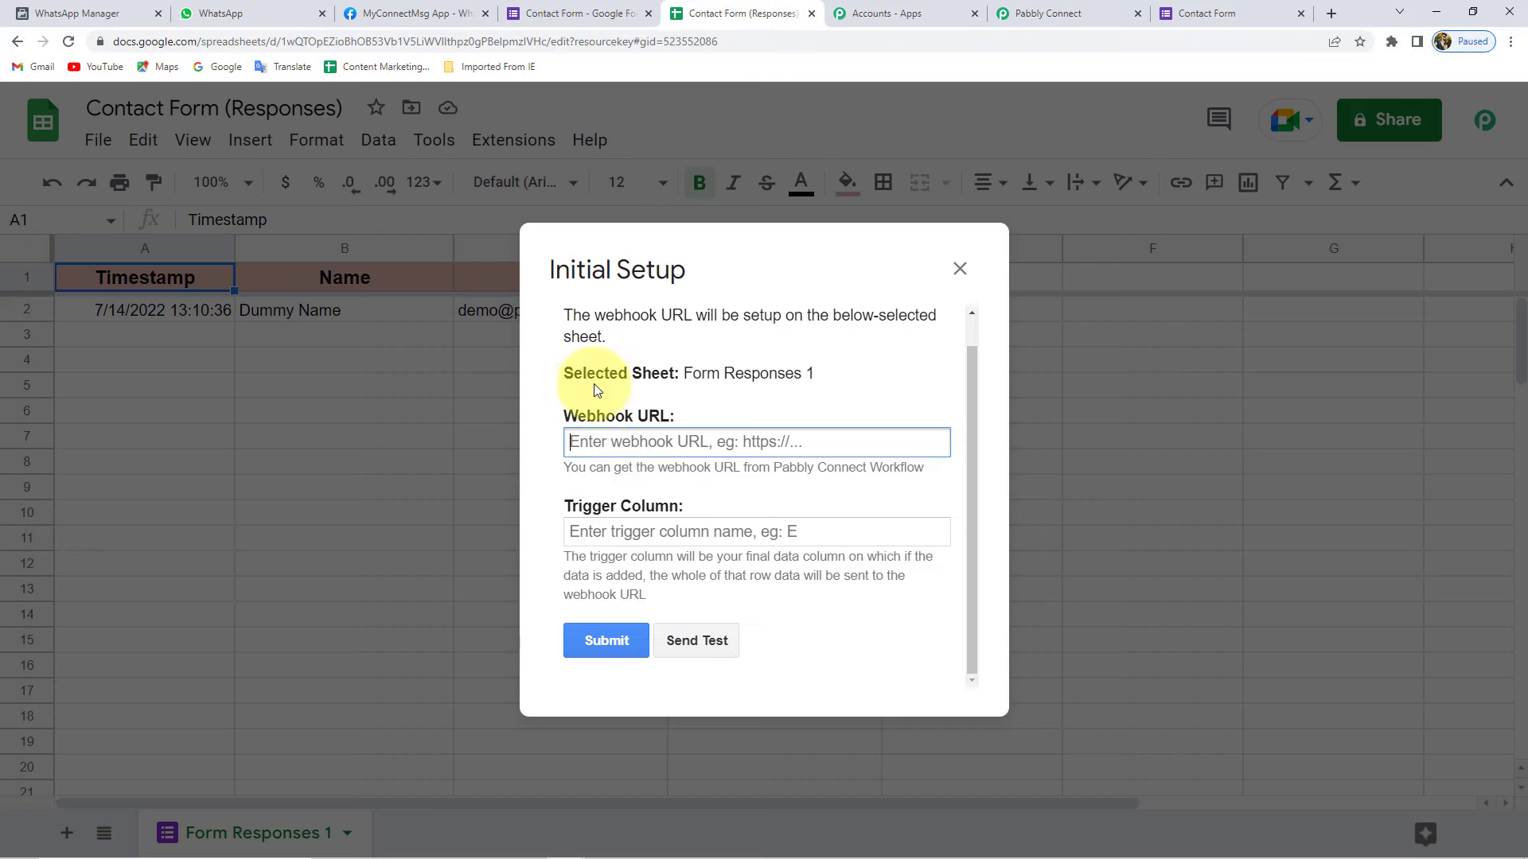
{"action": "left_click", "coordinate": [651, 444]}
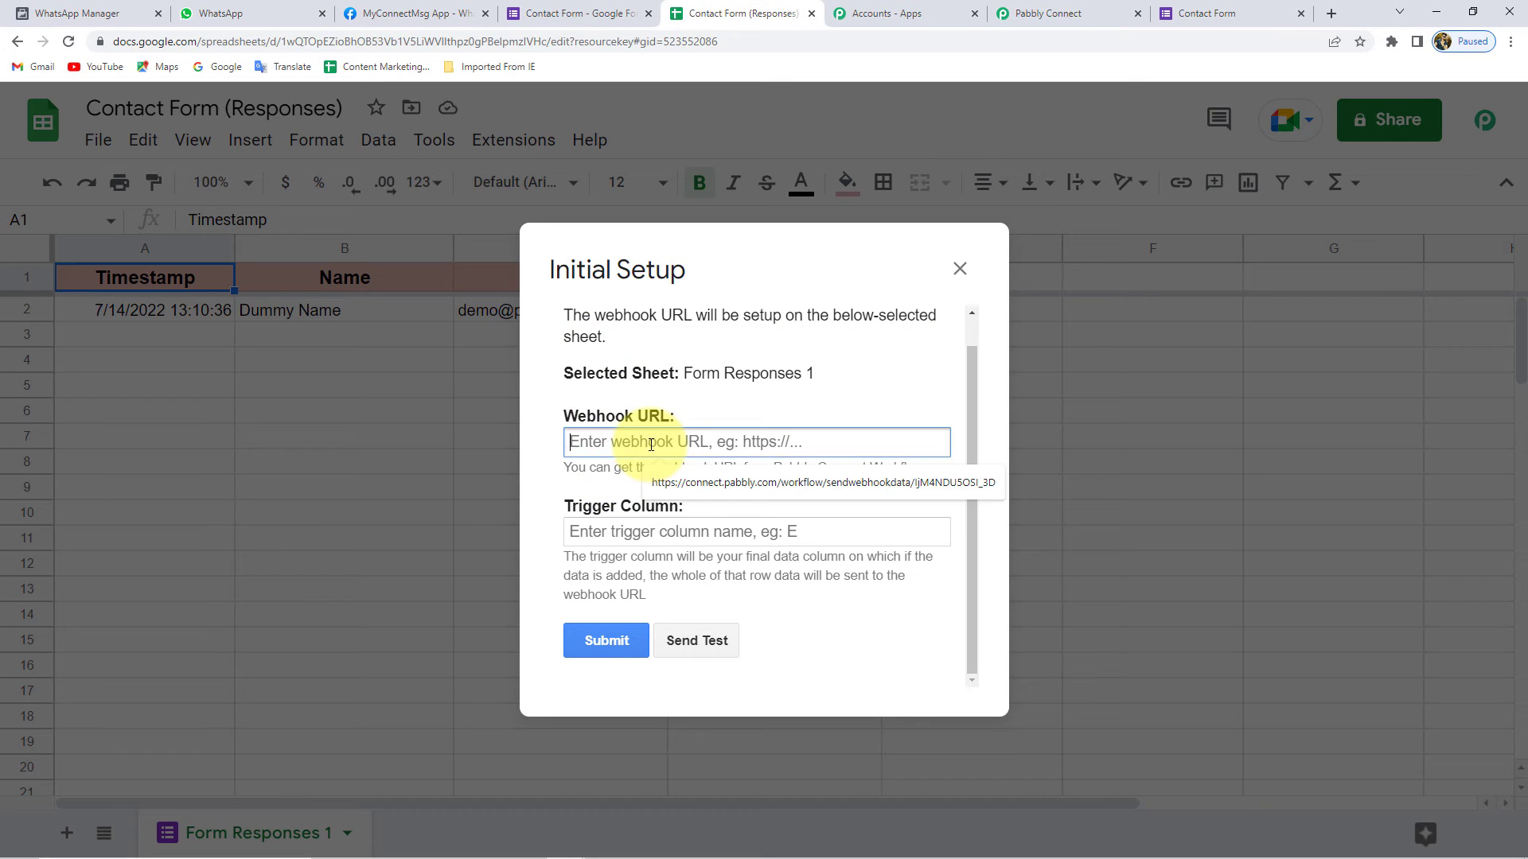
{"action": "key", "text": "ctrl+v"}
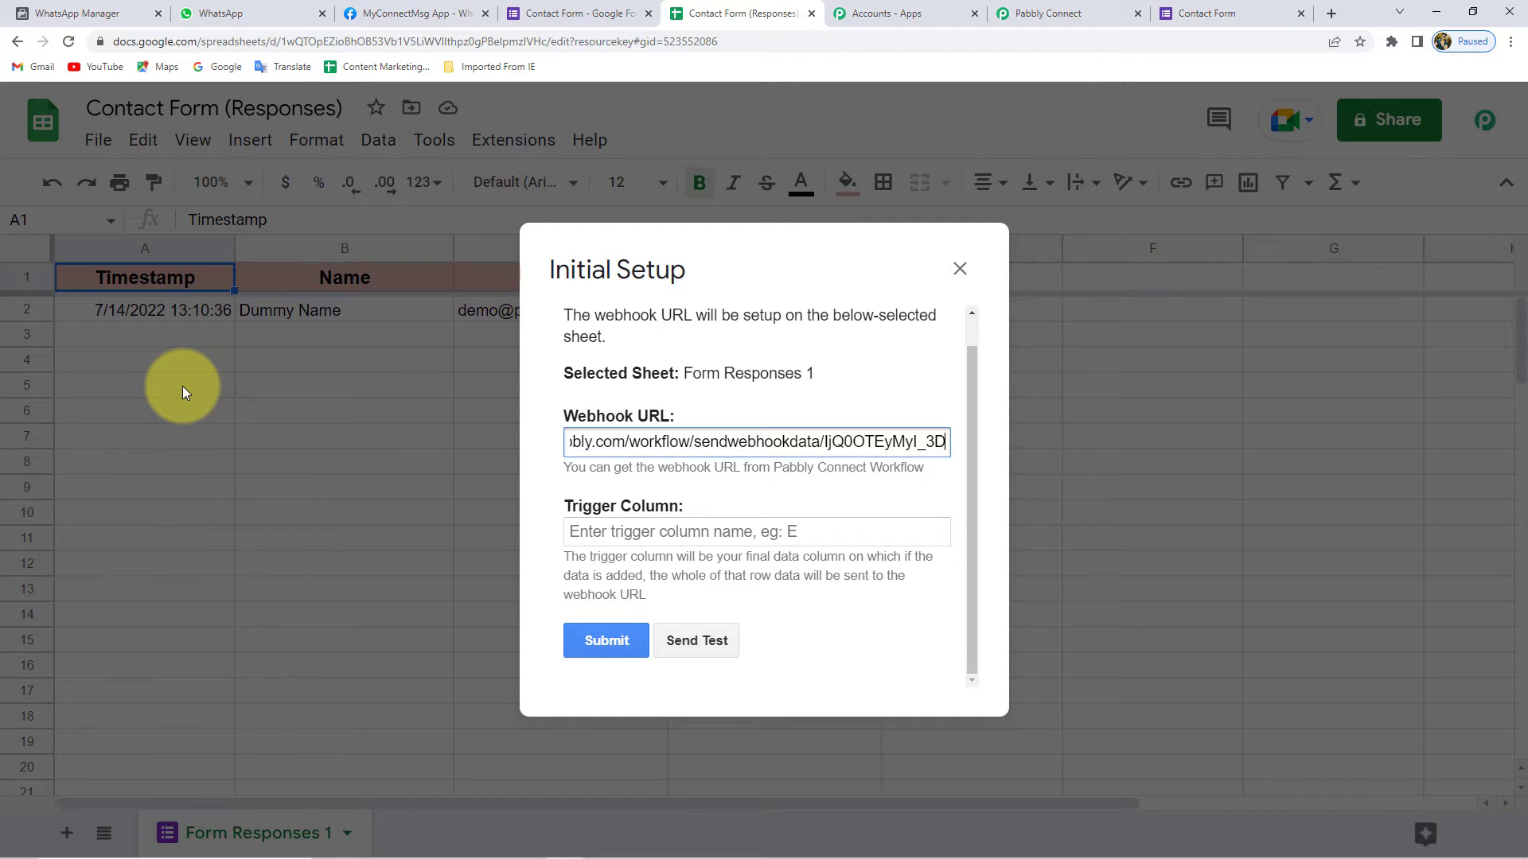
- Set the trigger column to D and return to the Pabbly Connect workflow
{"action": "left_click", "coordinate": [667, 530]}
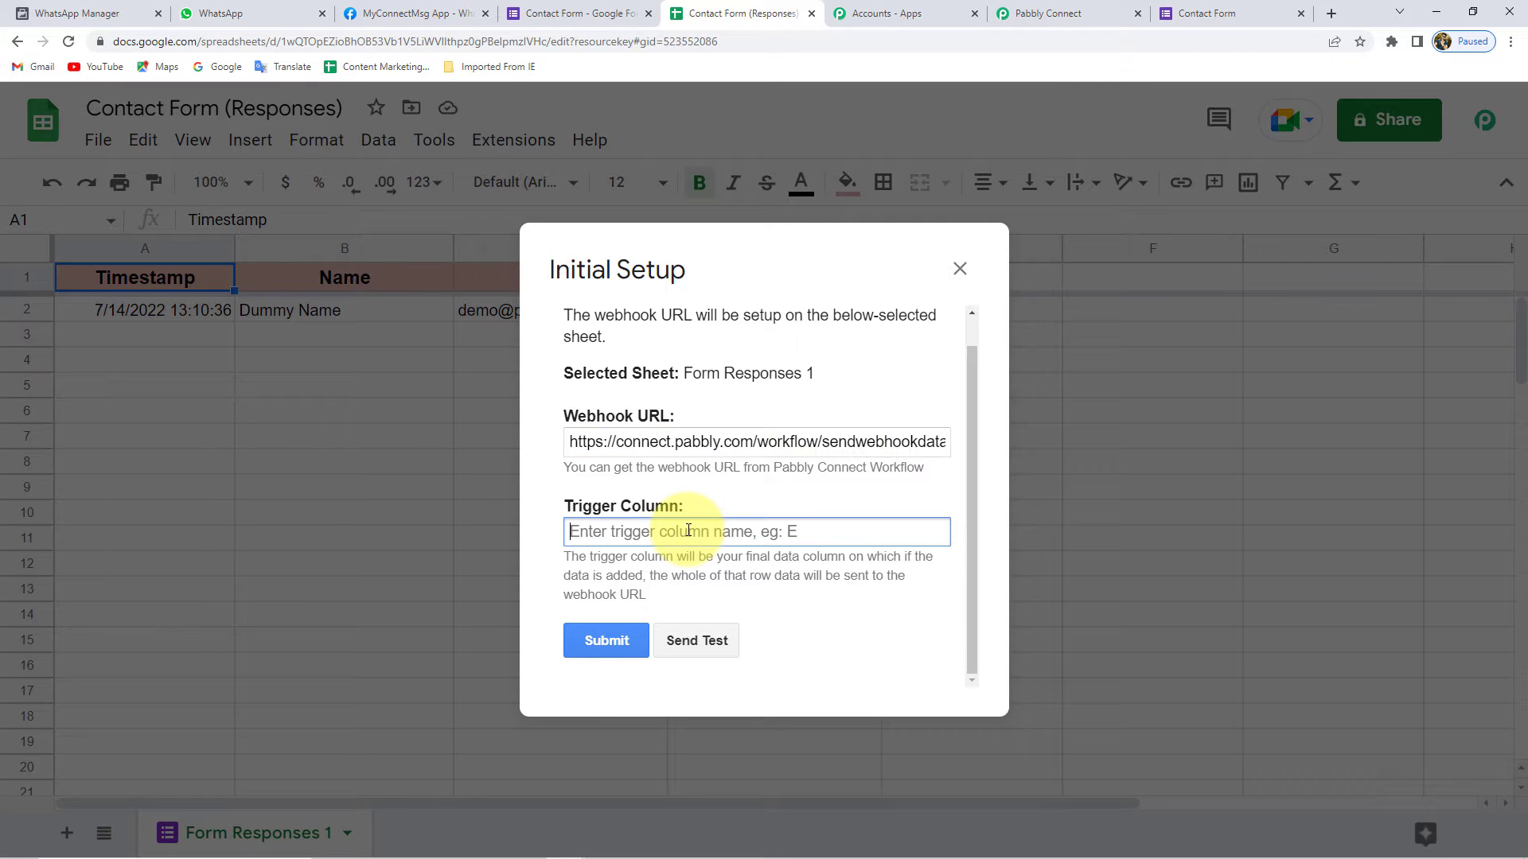
{"action": "type", "text": "D"}
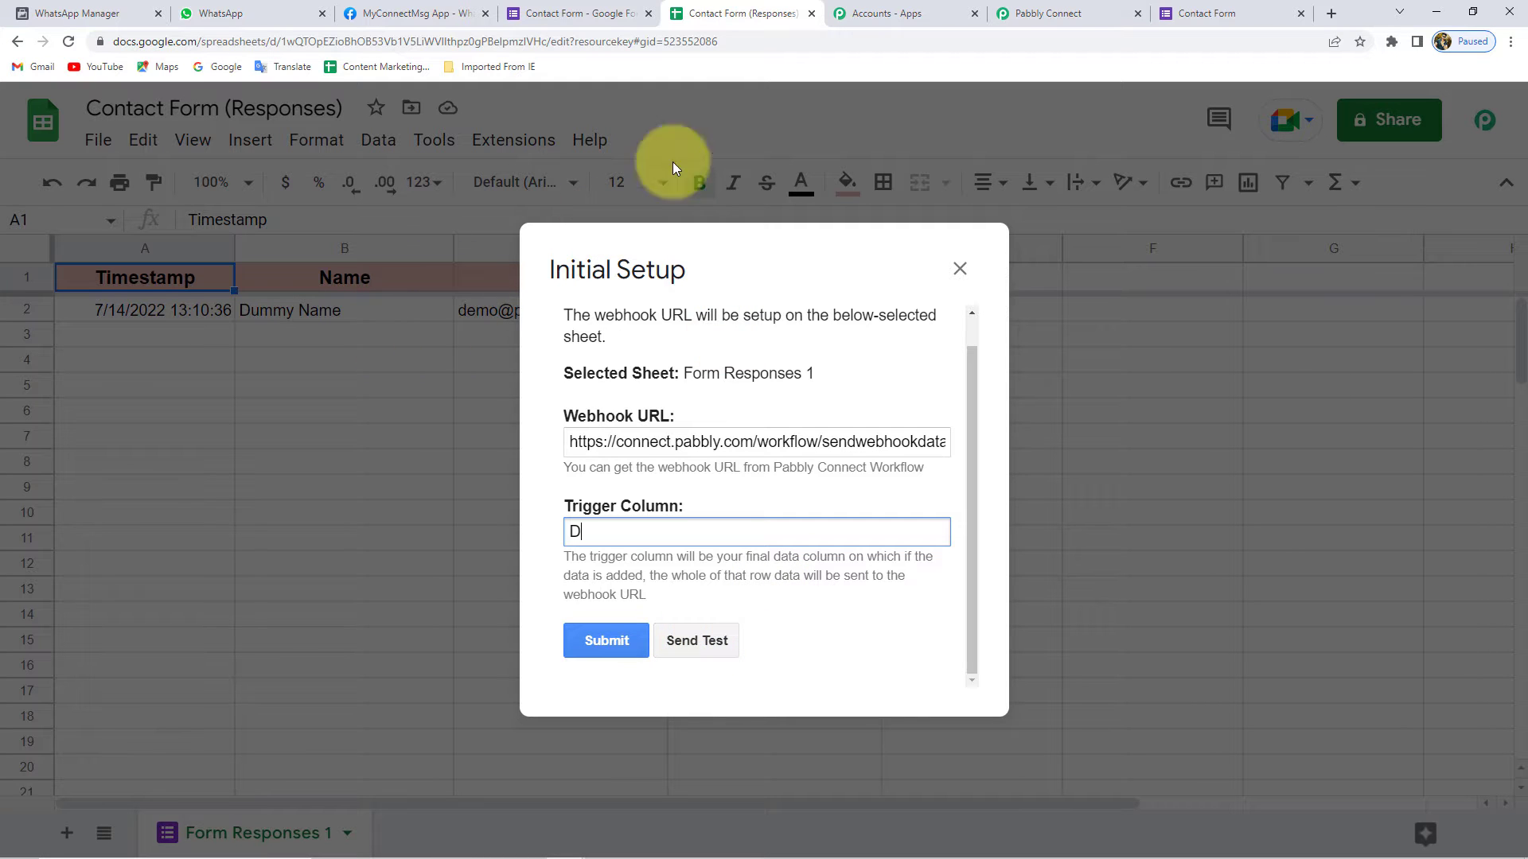
{"action": "left_click", "coordinate": [1023, 13]}
{"action": "scroll", "coordinate": [451, 408], "scroll_direction": "down", "scroll_amount": 3}
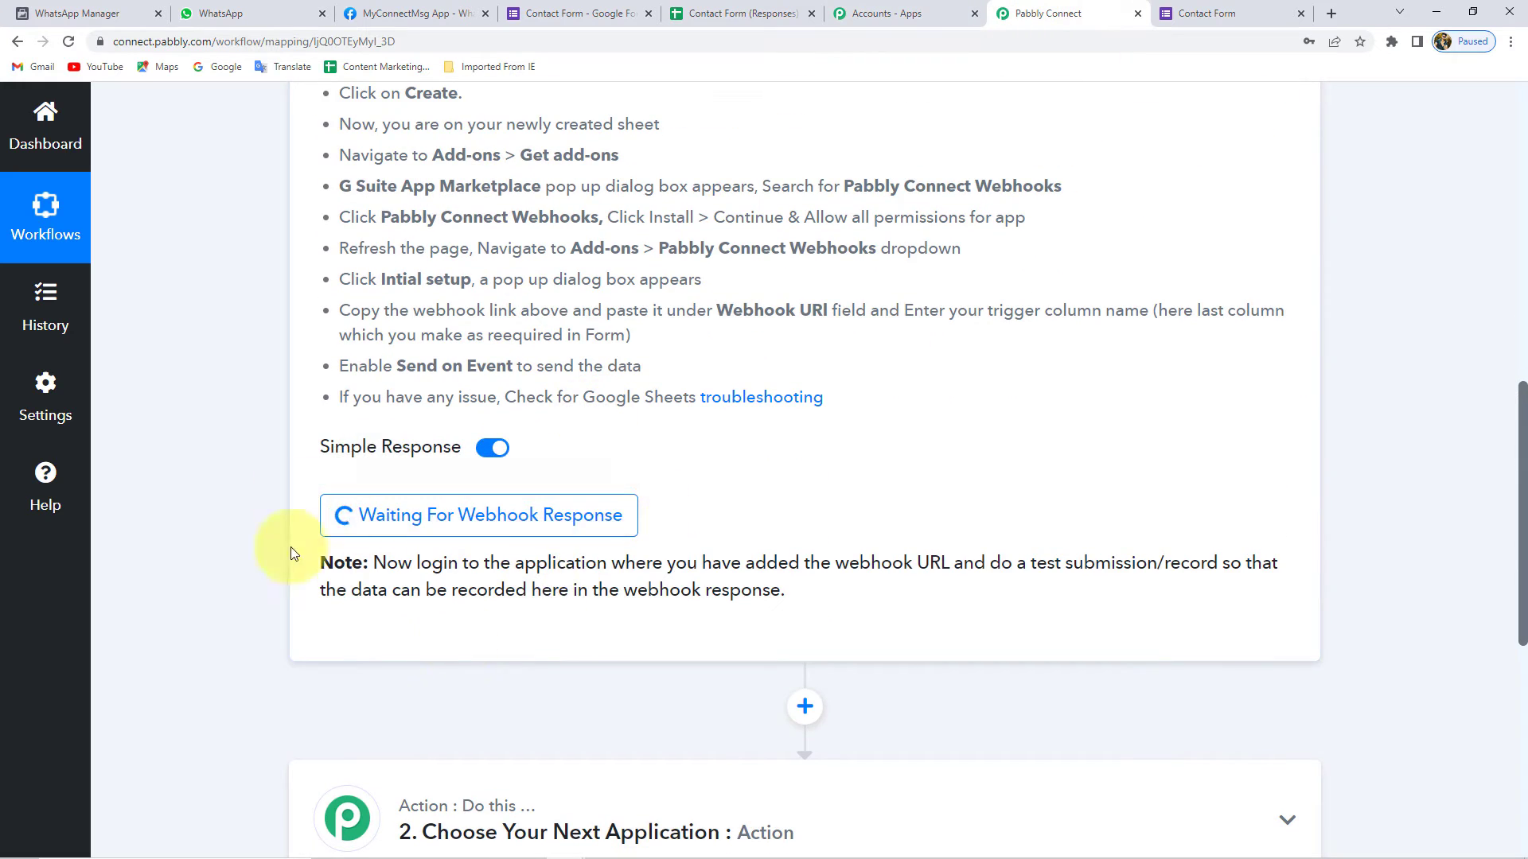
- Send the sheet's test data and check that Pabbly Connect received its name, email and mobile values
{"action": "left_click", "coordinate": [734, 16]}
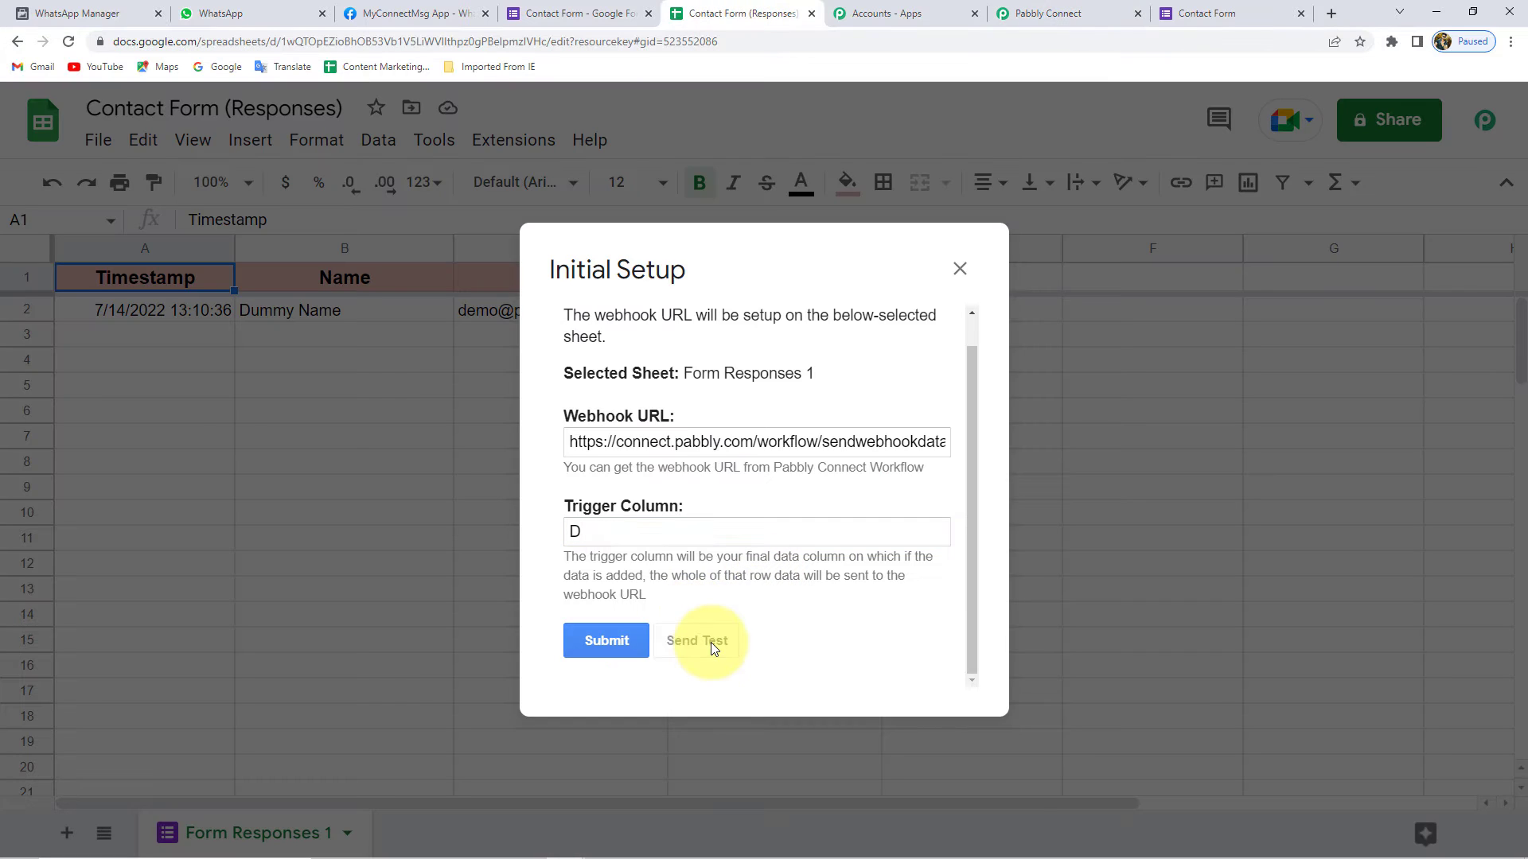
{"action": "left_click", "coordinate": [1033, 11]}
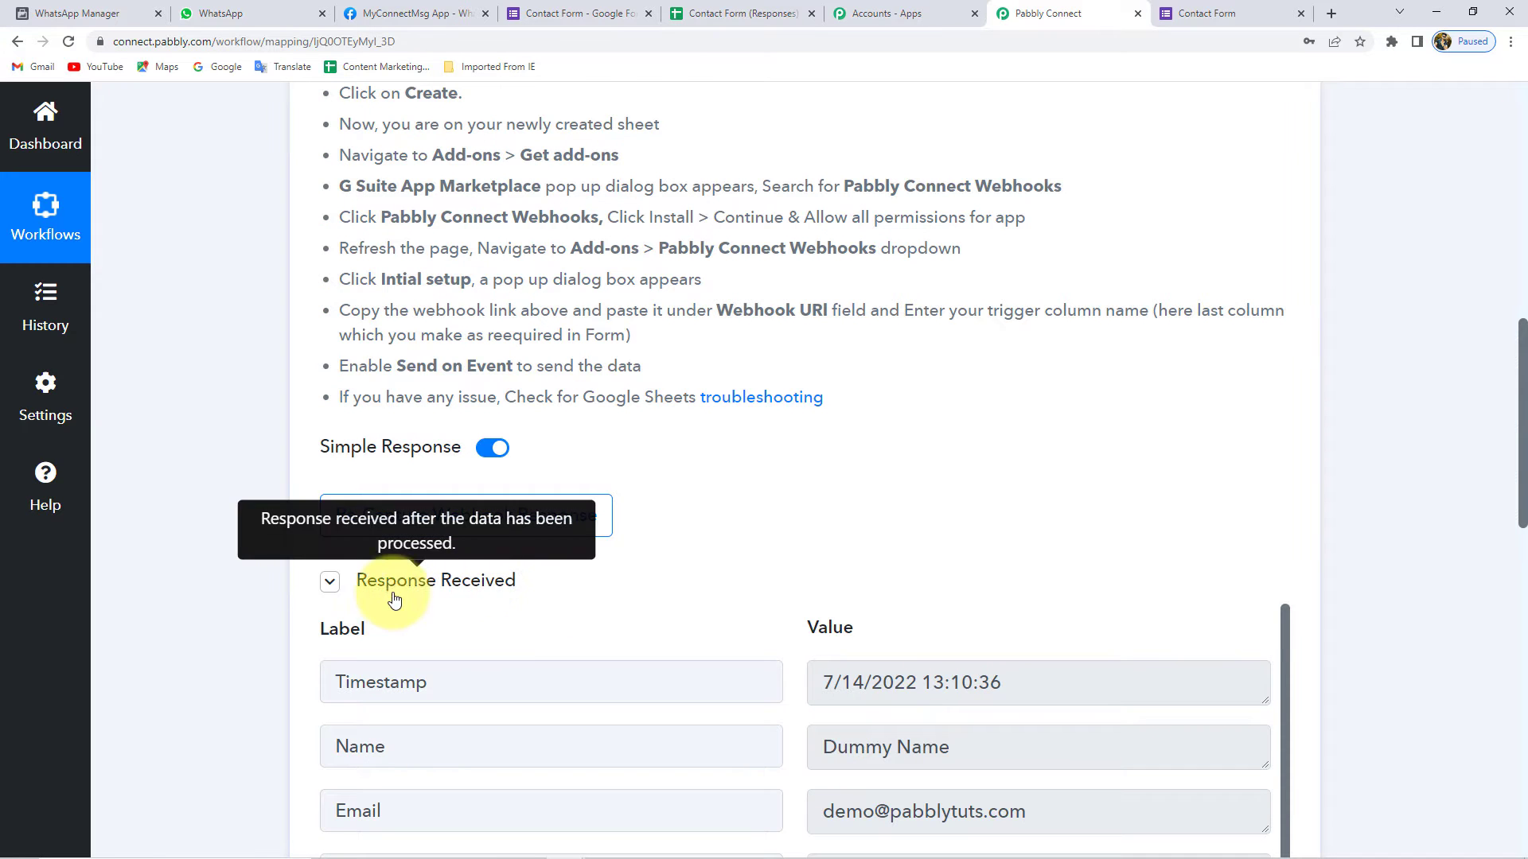
{"action": "scroll", "coordinate": [215, 549], "scroll_direction": "down", "scroll_amount": 1}
{"action": "scroll", "coordinate": [215, 546], "scroll_direction": "down", "scroll_amount": 2}
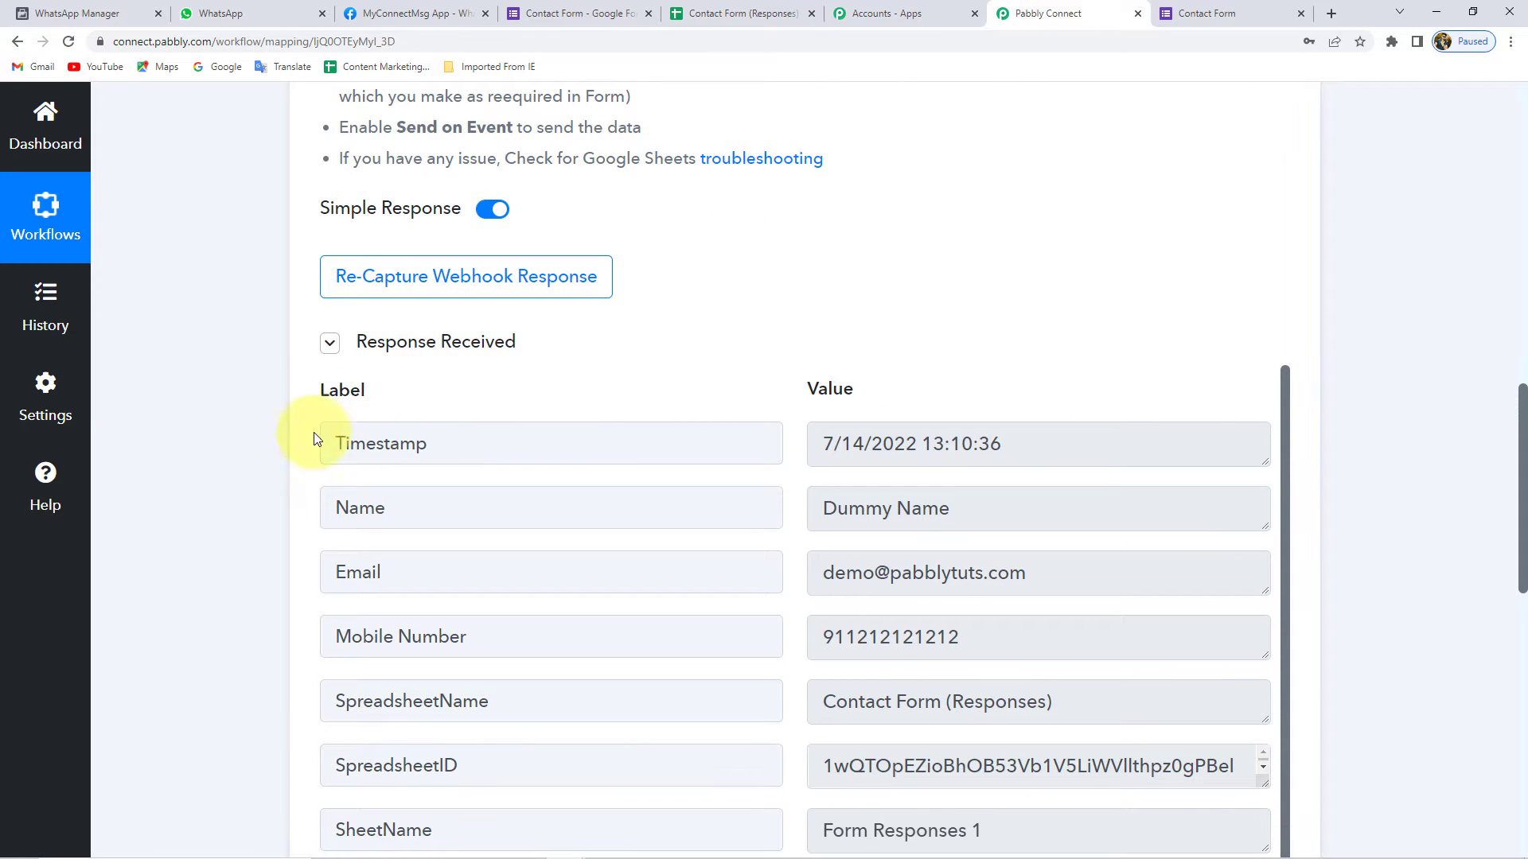
{"action": "scroll", "coordinate": [286, 453], "scroll_direction": "down", "scroll_amount": 2}
{"action": "left_click", "coordinate": [921, 350]}
{"action": "left_click", "coordinate": [913, 418]}
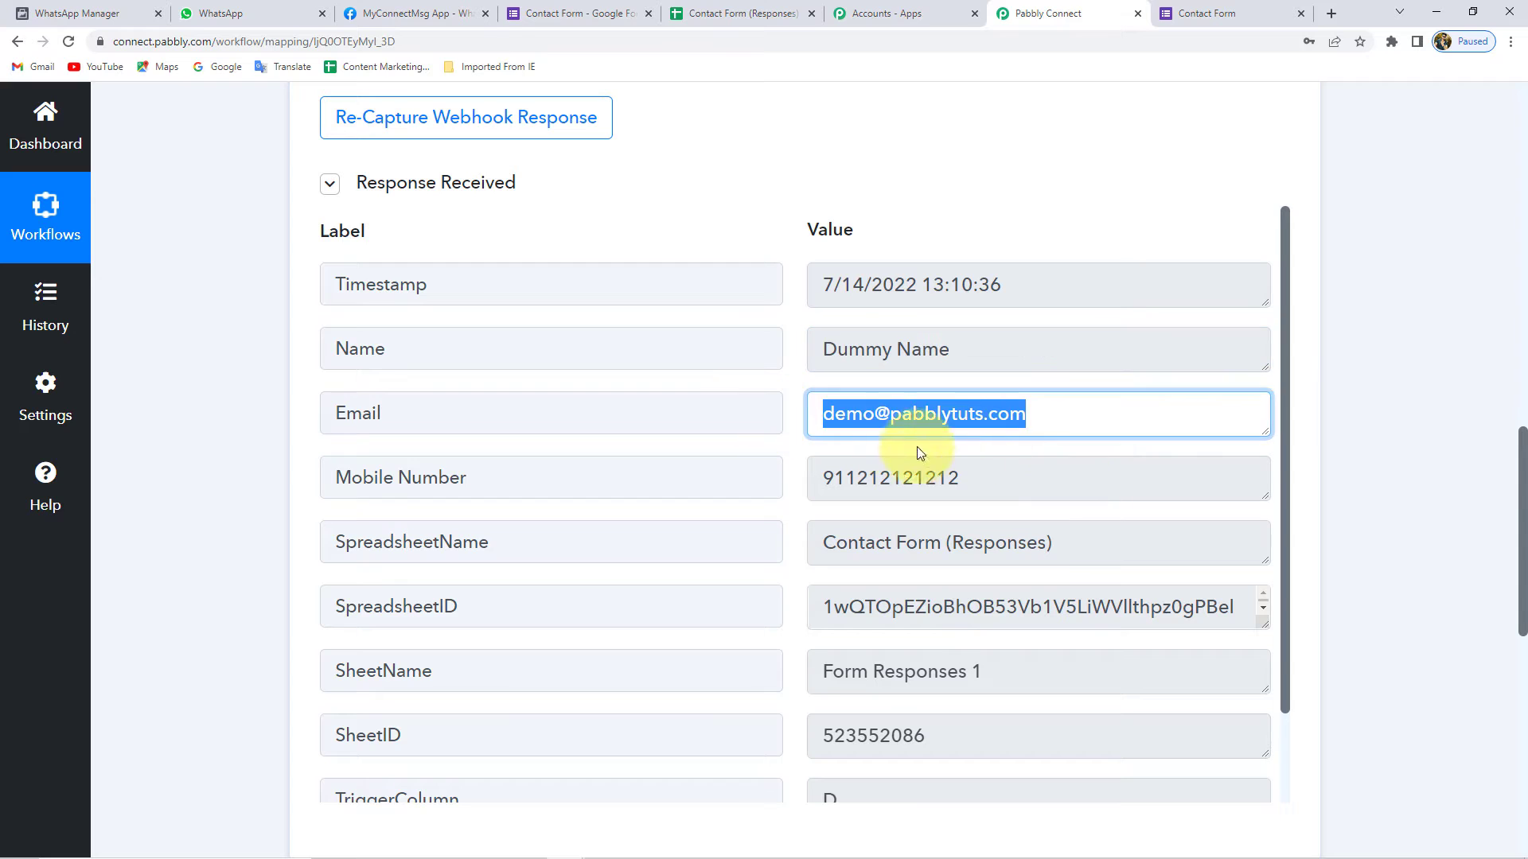
{"action": "left_click", "coordinate": [915, 483]}
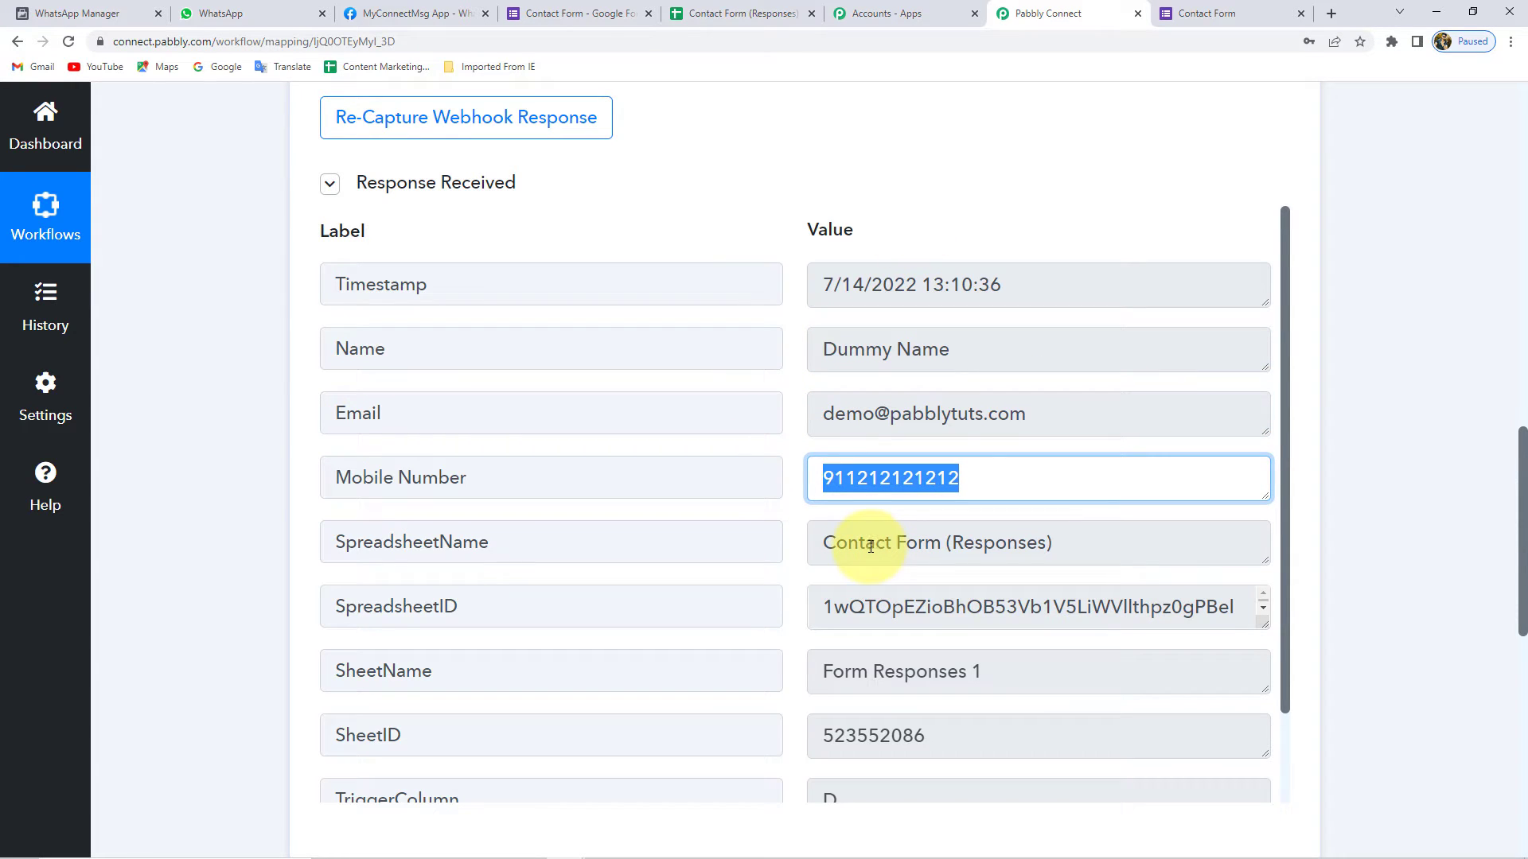
{"action": "left_click", "coordinate": [728, 14]}
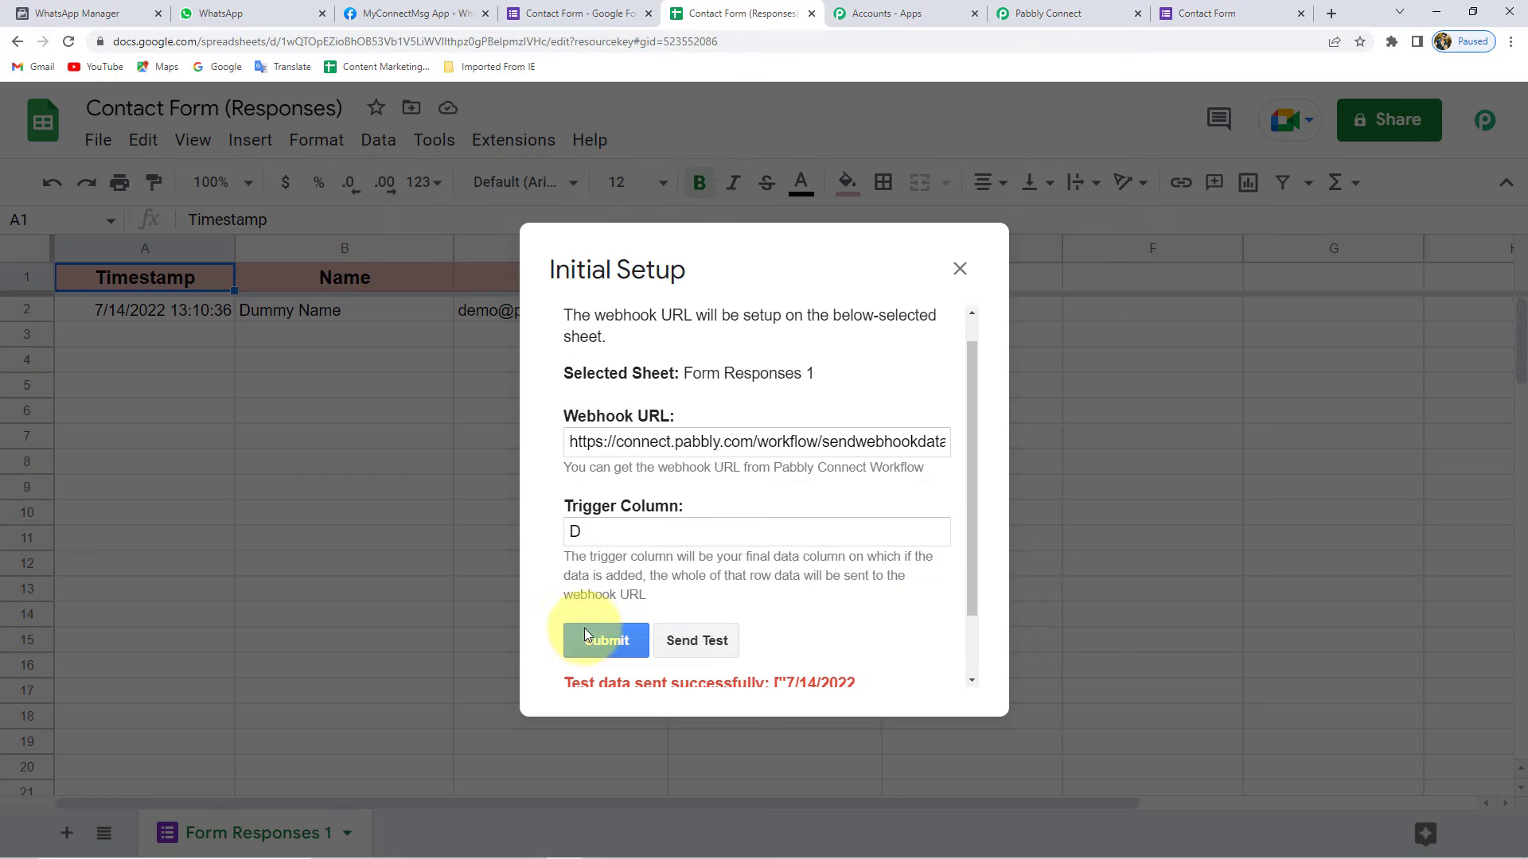
- Submit the webhook setup and enable Send On Event under Pabbly Connect Webhooks
{"action": "left_click", "coordinate": [614, 643]}
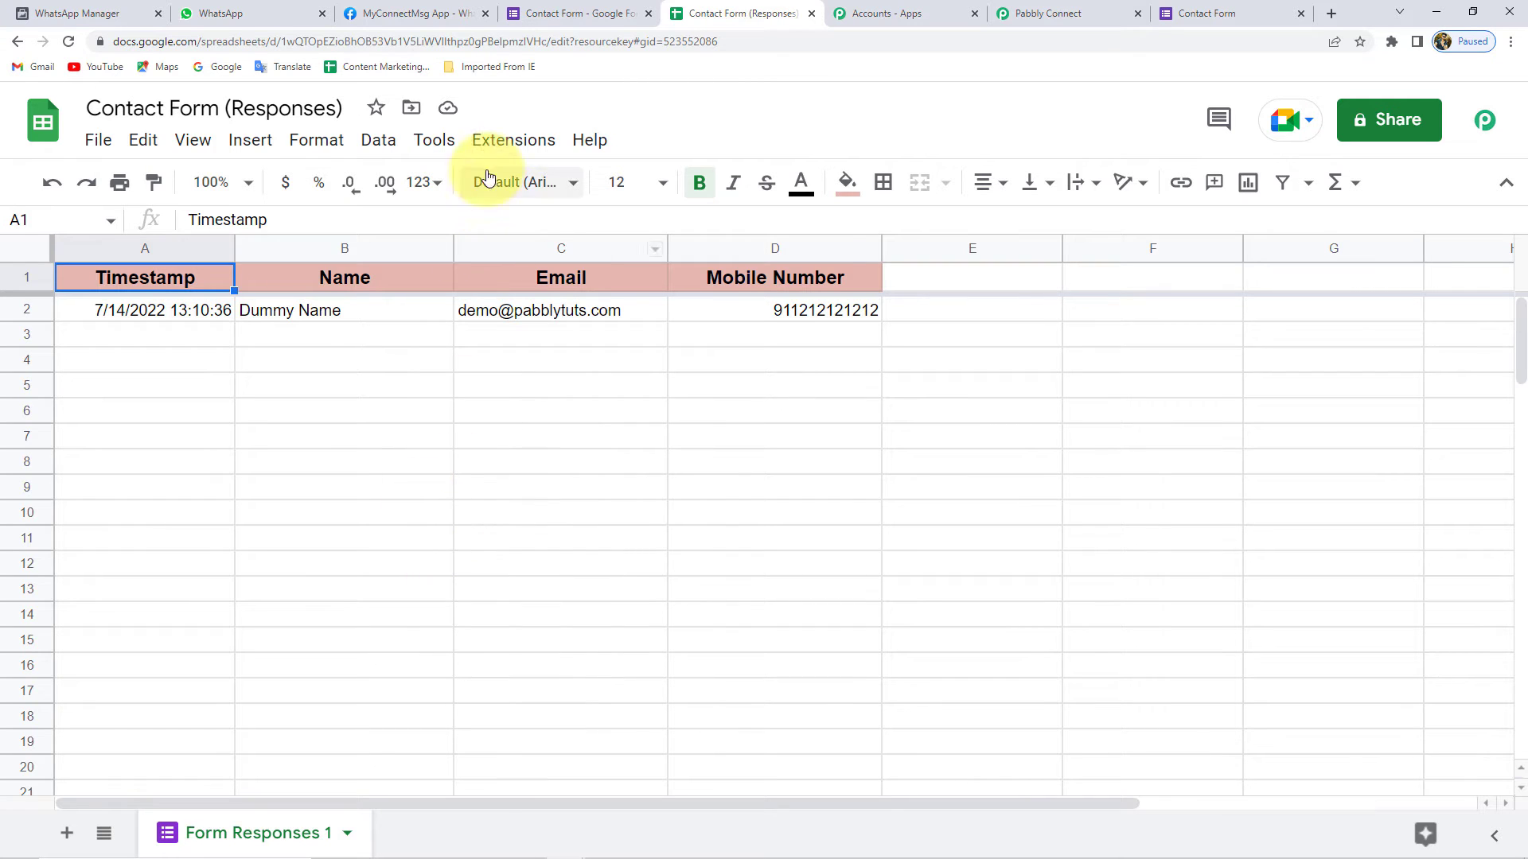
{"action": "left_click", "coordinate": [511, 140]}
{"action": "mouse_move", "coordinate": [617, 446]}
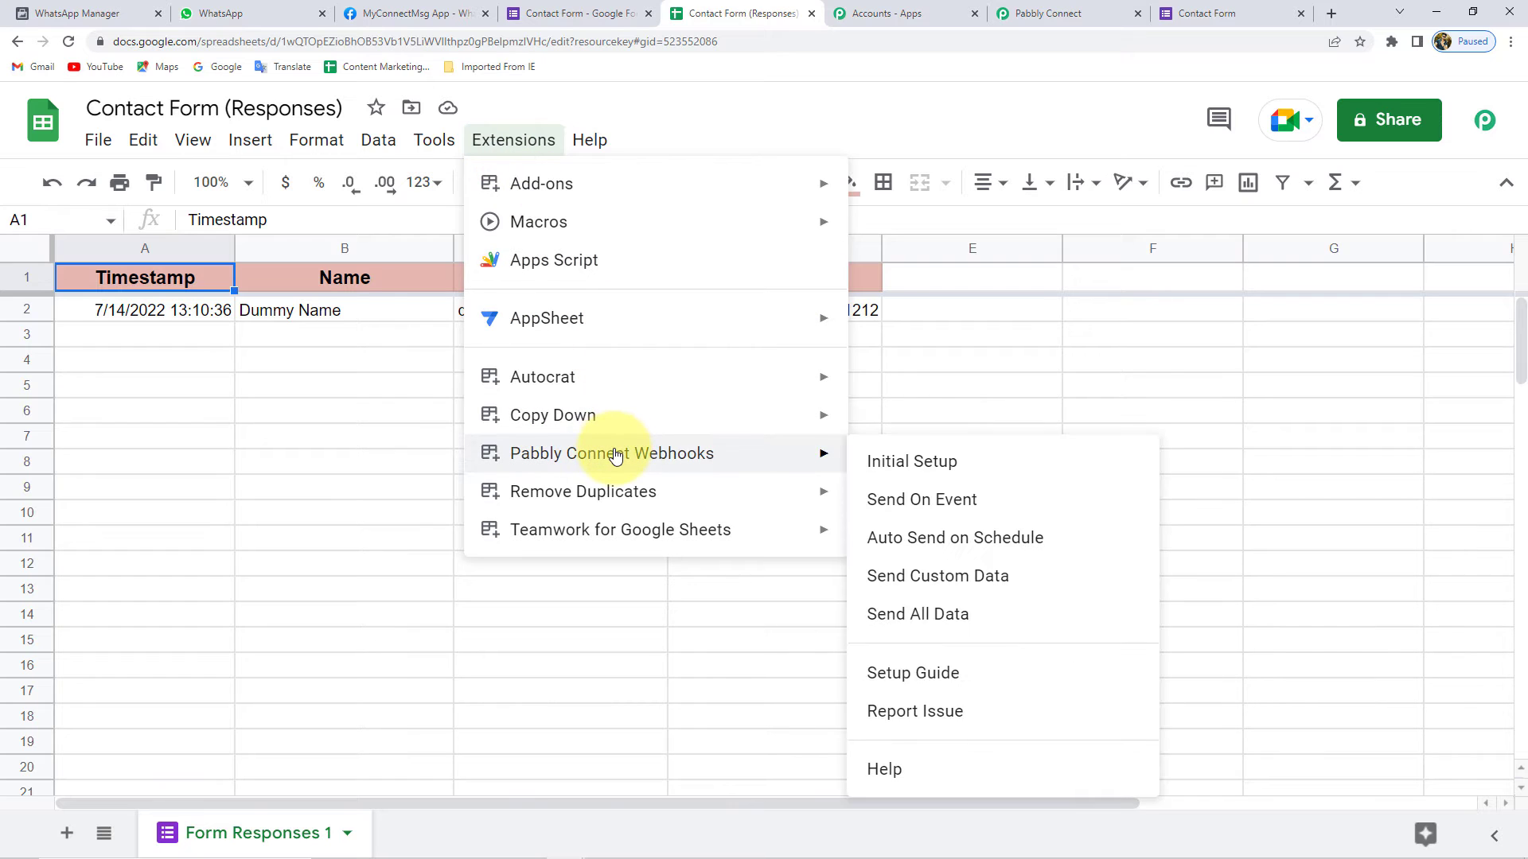
{"action": "left_click", "coordinate": [887, 510]}
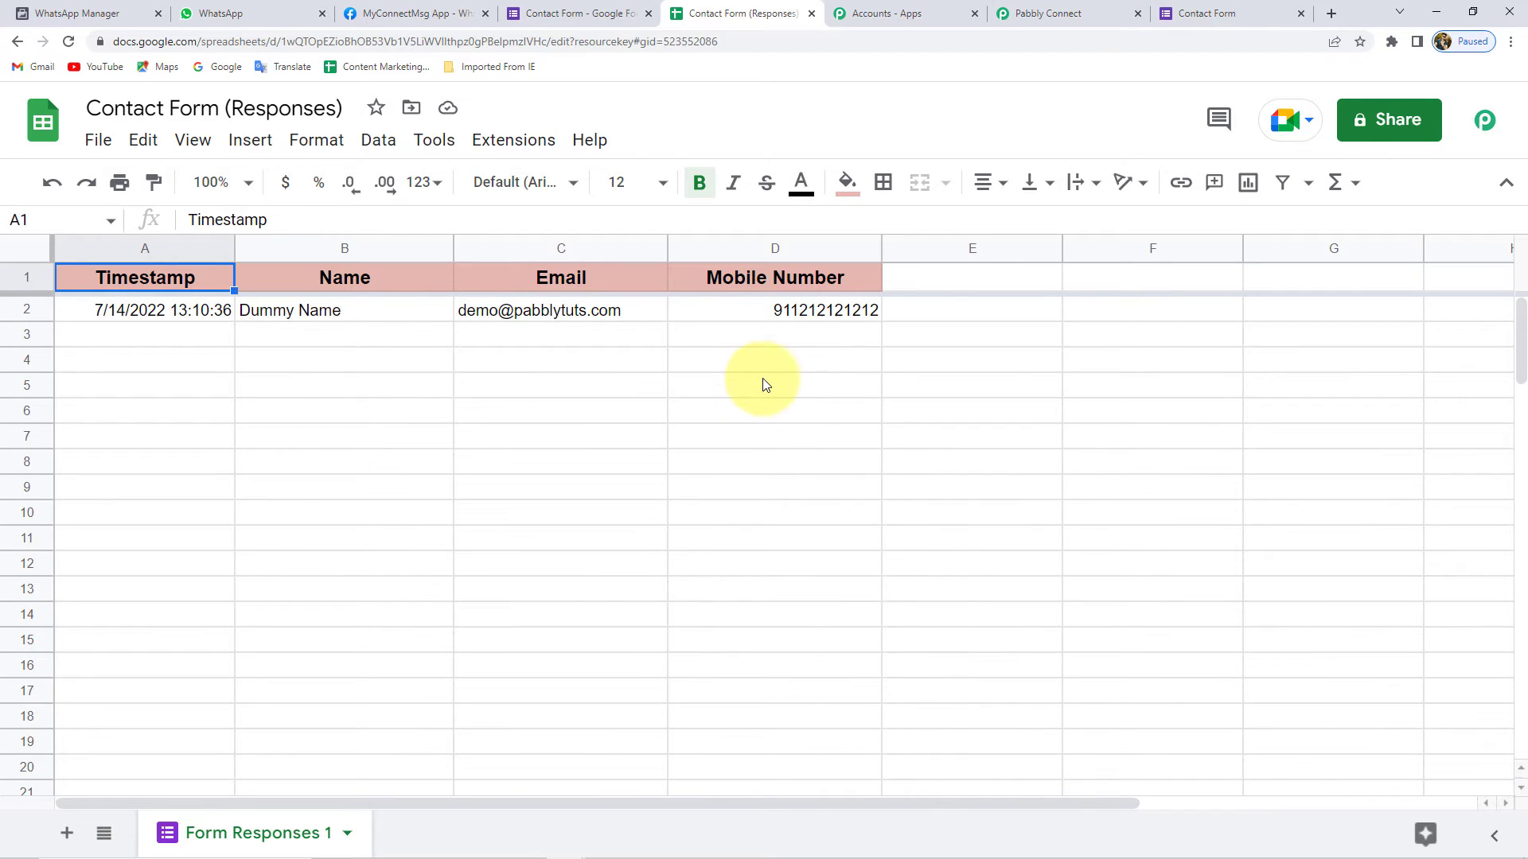
- Review the captured response's SheetName, TriggerColumn D and RowIndex 2 in Pabbly Connect
{"action": "left_click", "coordinate": [1190, 13]}
{"action": "left_click", "coordinate": [1101, 11]}
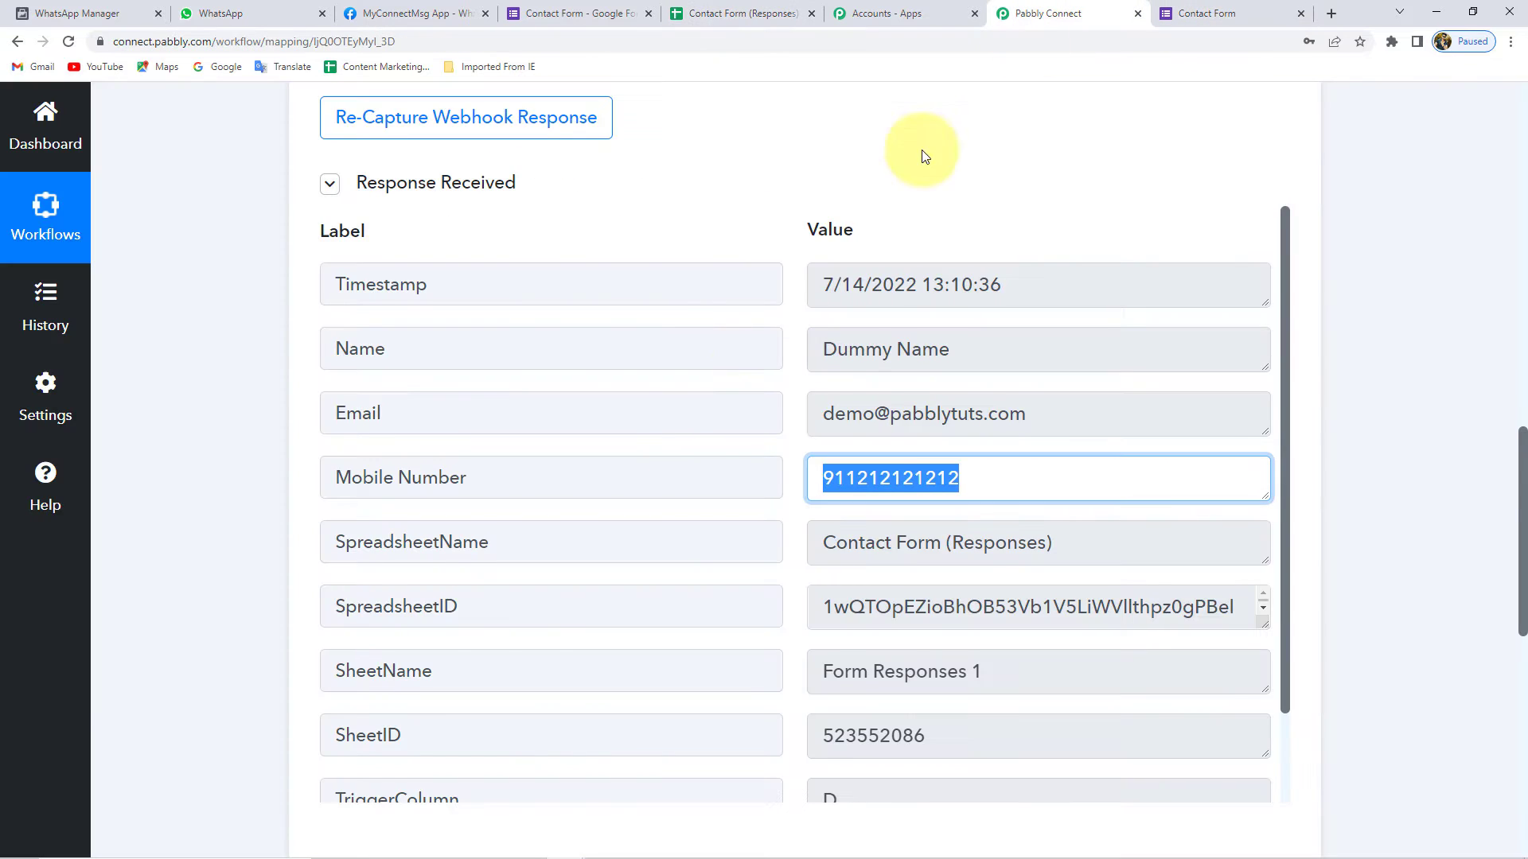
{"action": "scroll", "coordinate": [1084, 505], "scroll_direction": "down", "scroll_amount": 2}
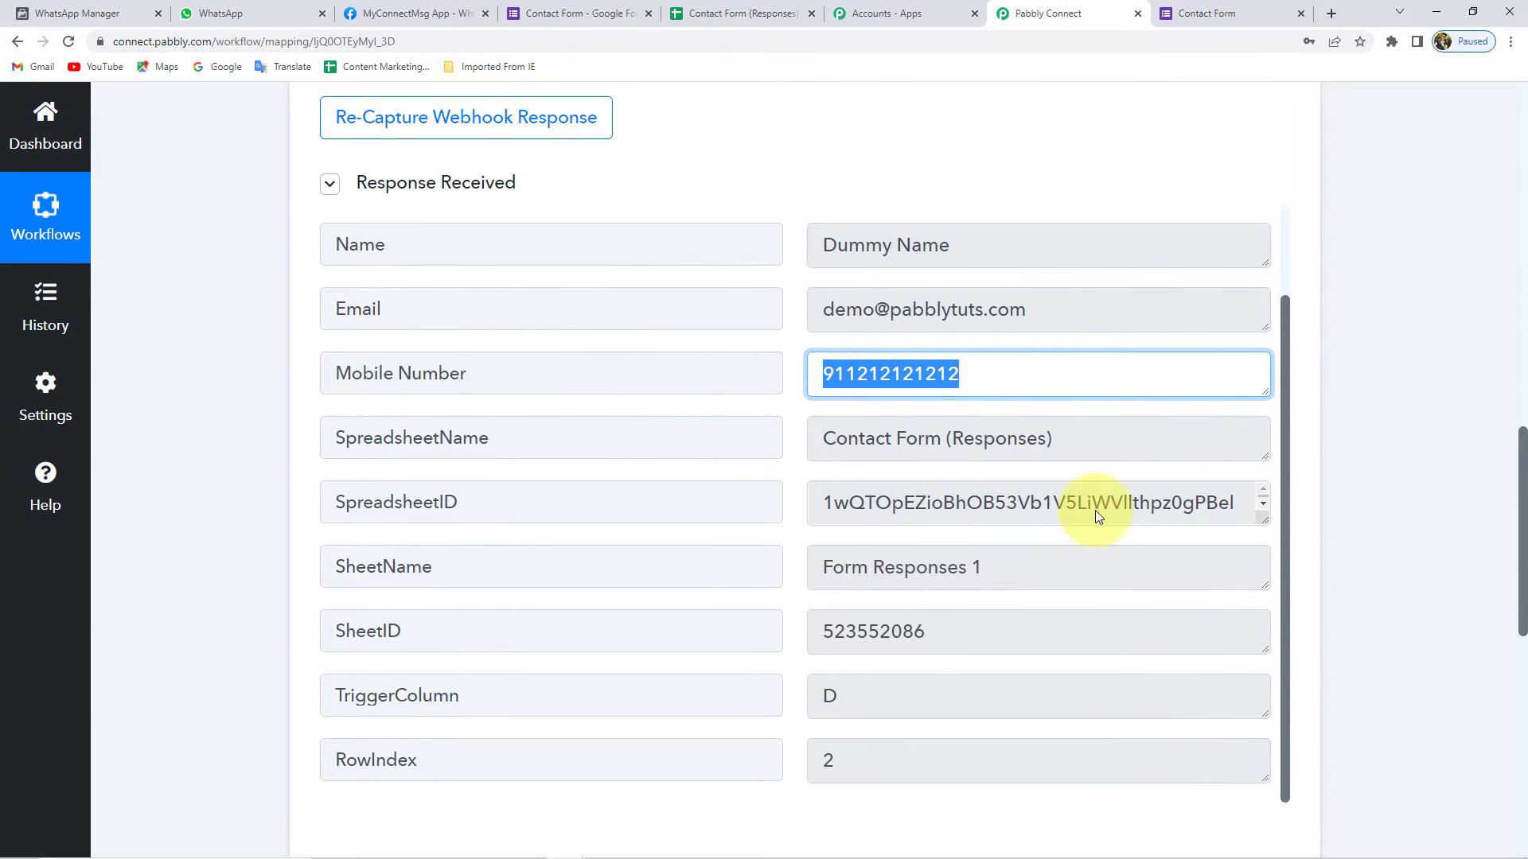
{"action": "left_click", "coordinate": [1312, 396]}
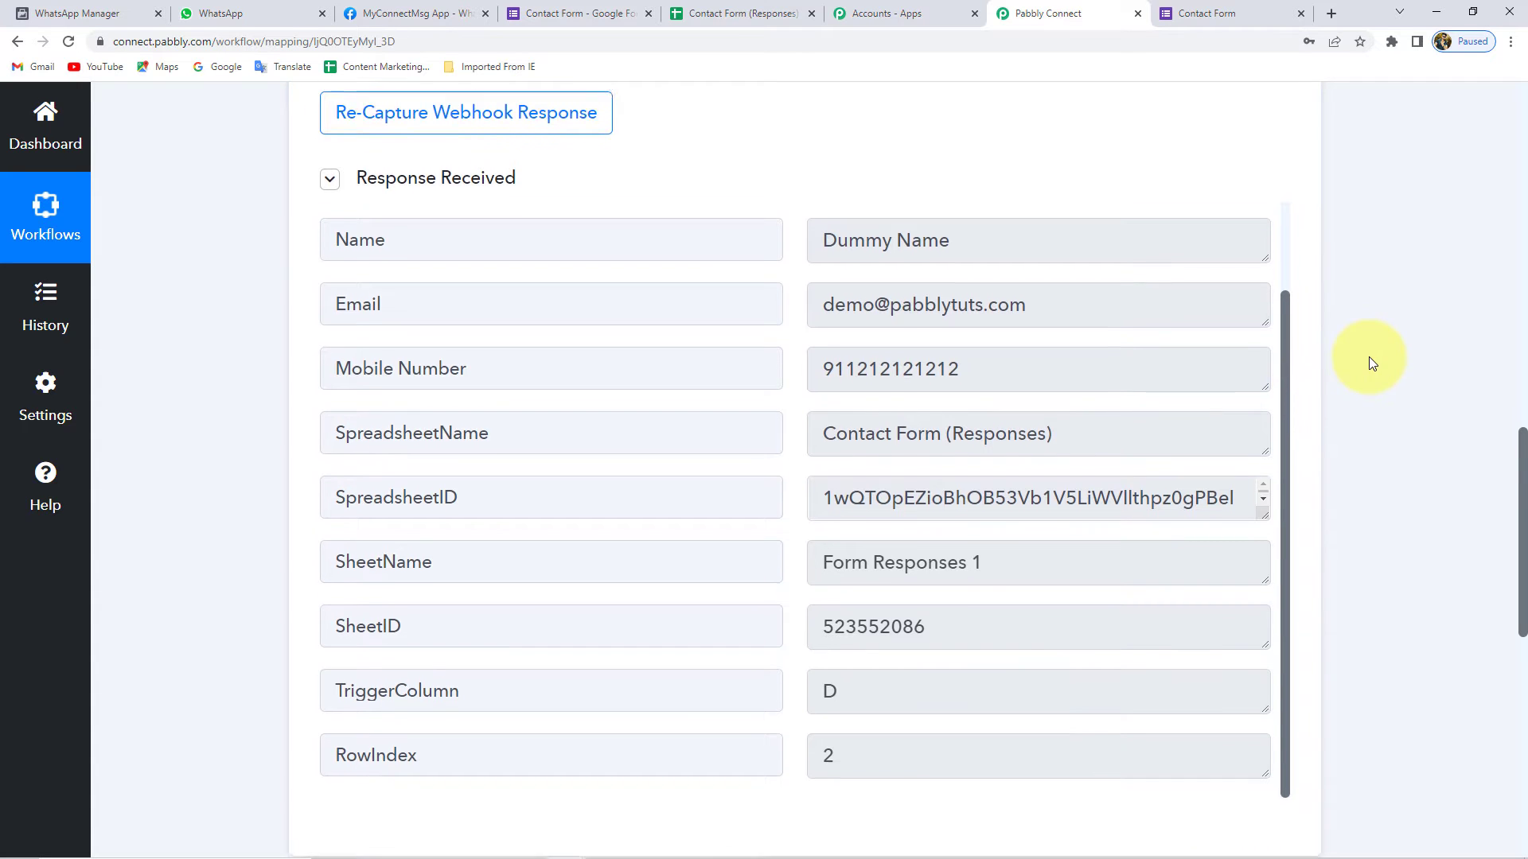
{"action": "scroll", "coordinate": [1369, 356], "scroll_direction": "down", "scroll_amount": 2}
{"action": "scroll", "coordinate": [853, 353], "scroll_direction": "up", "scroll_amount": 1}
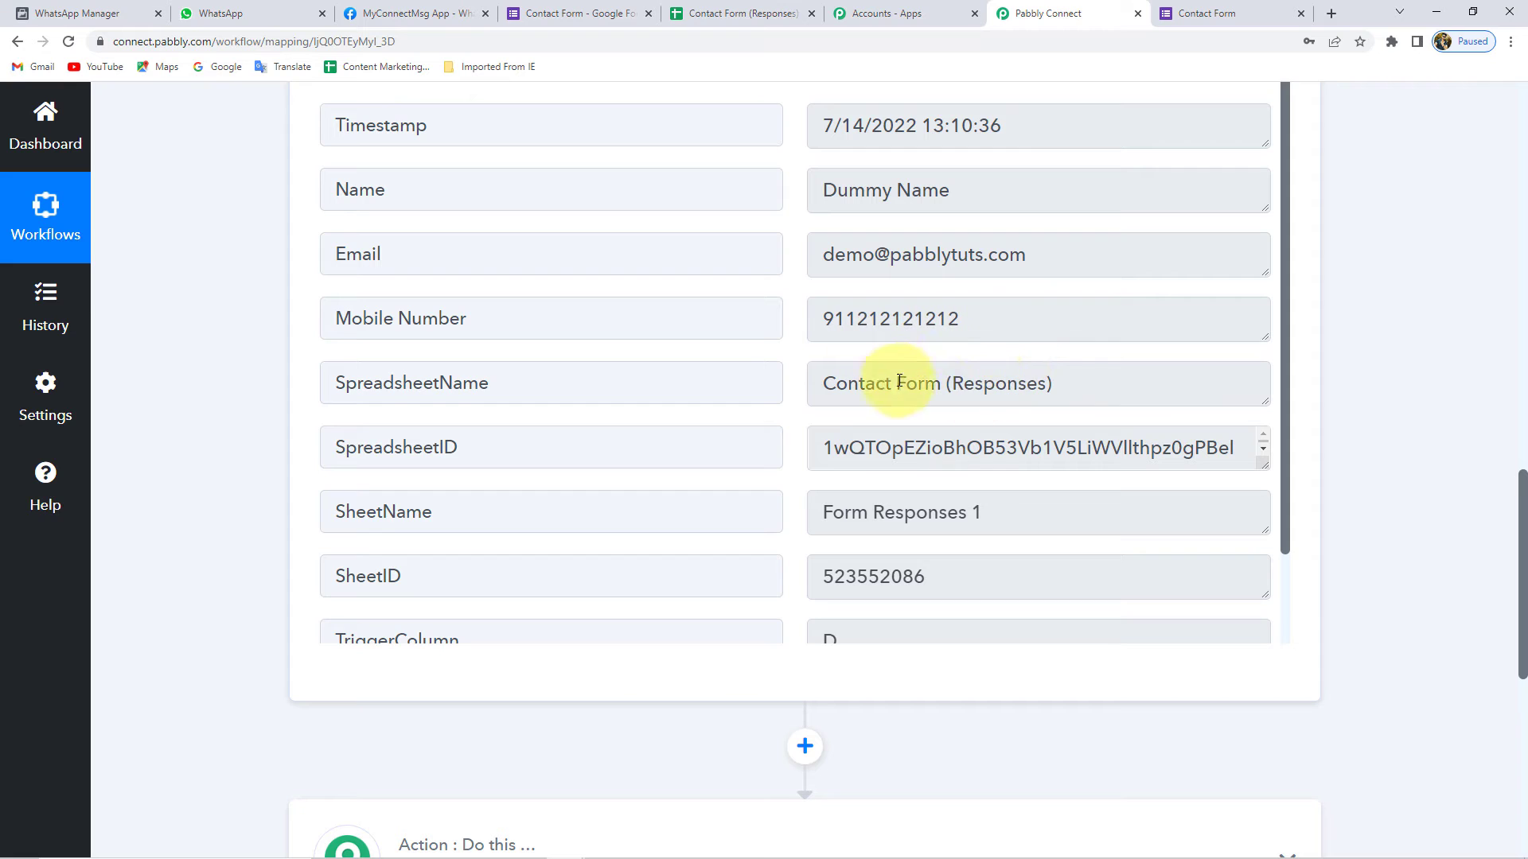
{"action": "triple_click", "coordinate": [979, 182]}
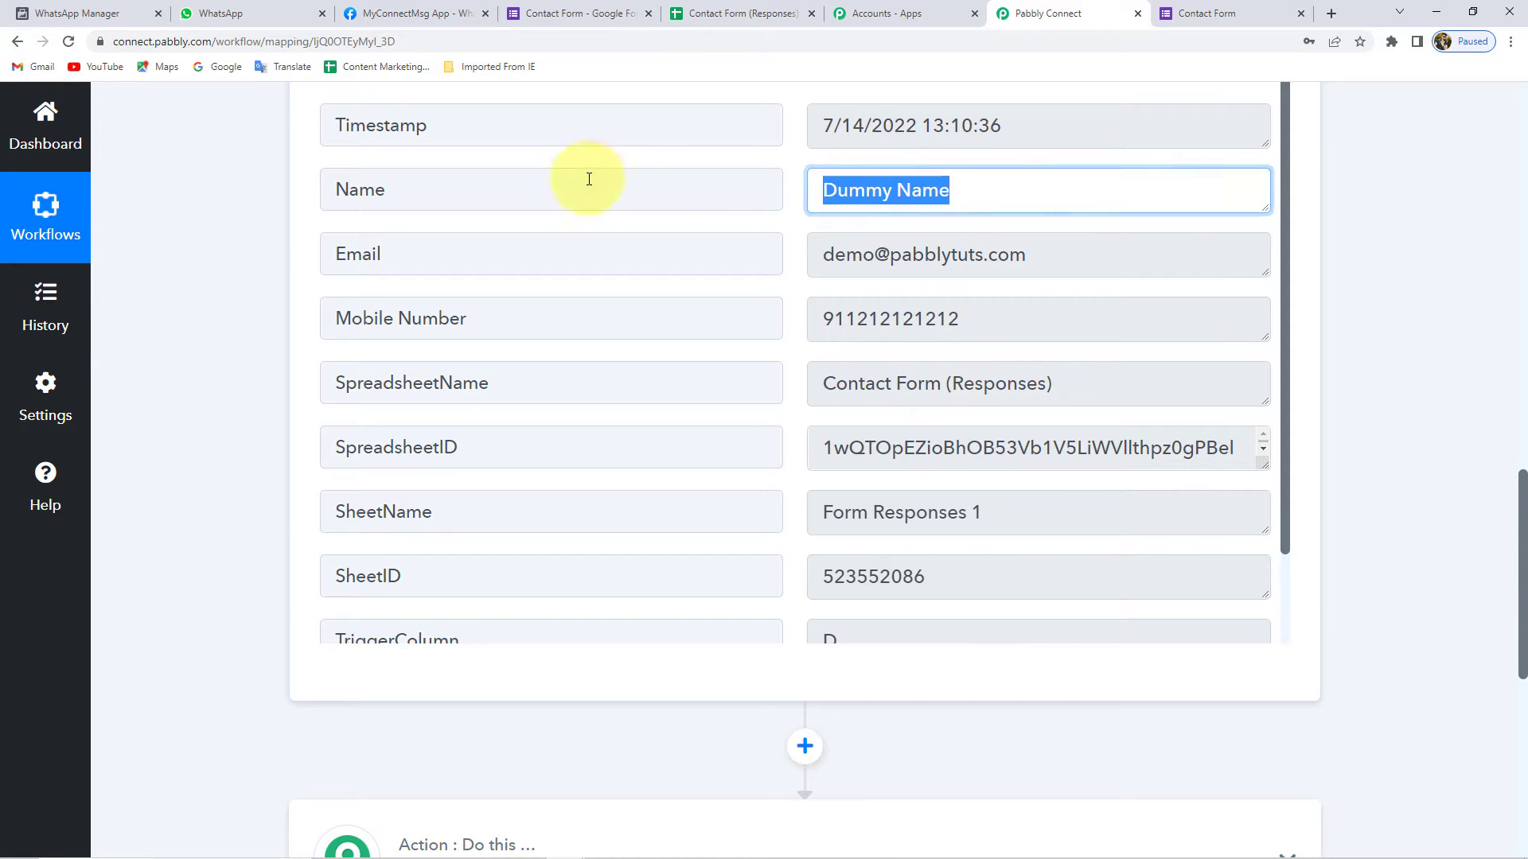
{"action": "triple_click", "coordinate": [1091, 255]}
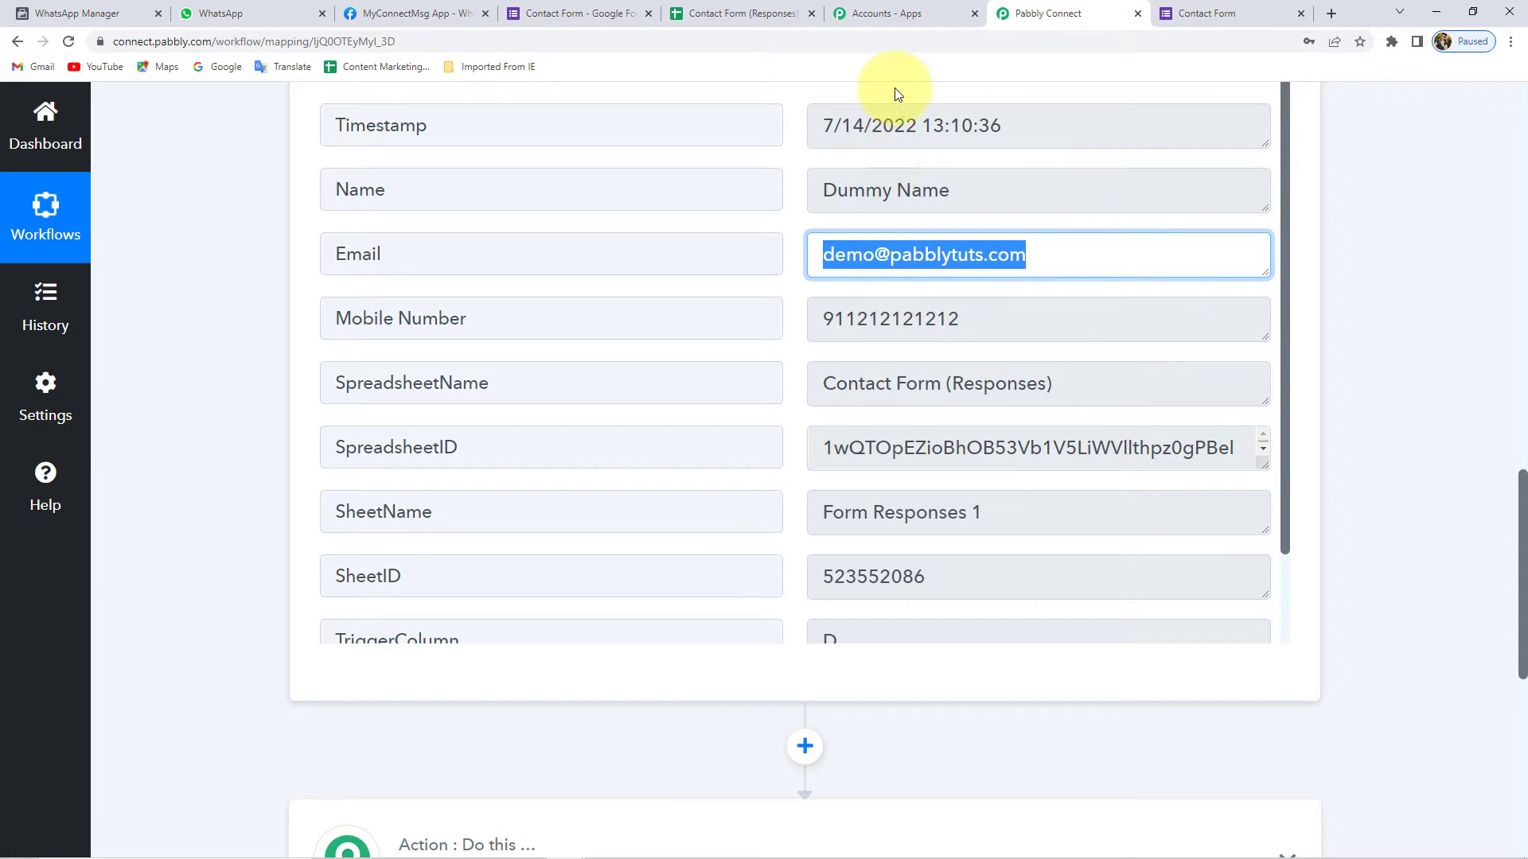
{"action": "left_click", "coordinate": [1350, 345]}
{"action": "scroll", "coordinate": [1383, 404], "scroll_direction": "down", "scroll_amount": 3}
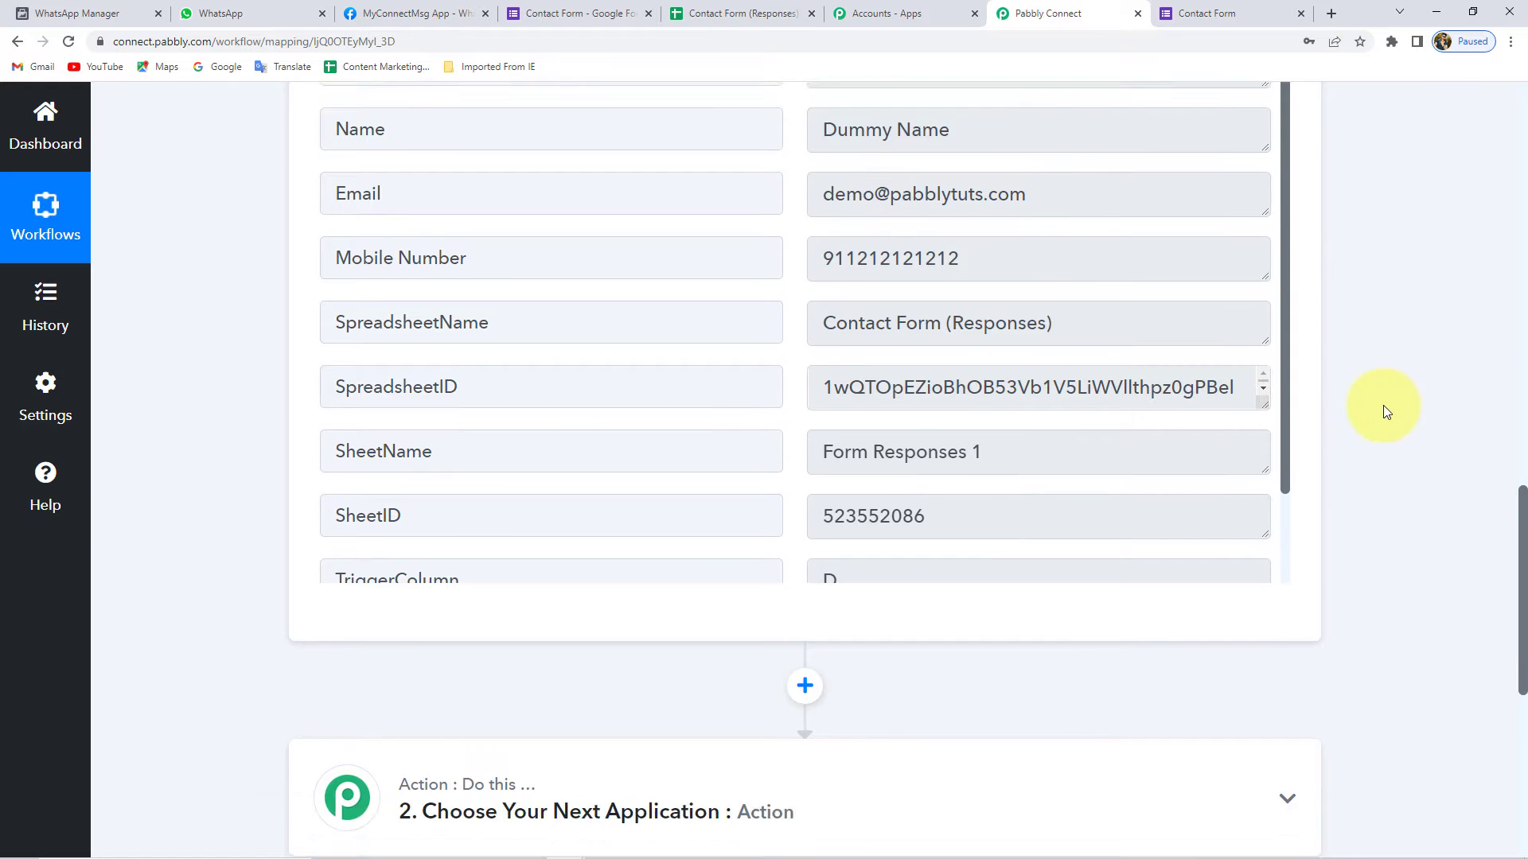
- Add a Number Formatter by Pabbly action with the Counter event and connect it
{"action": "left_click", "coordinate": [804, 509]}
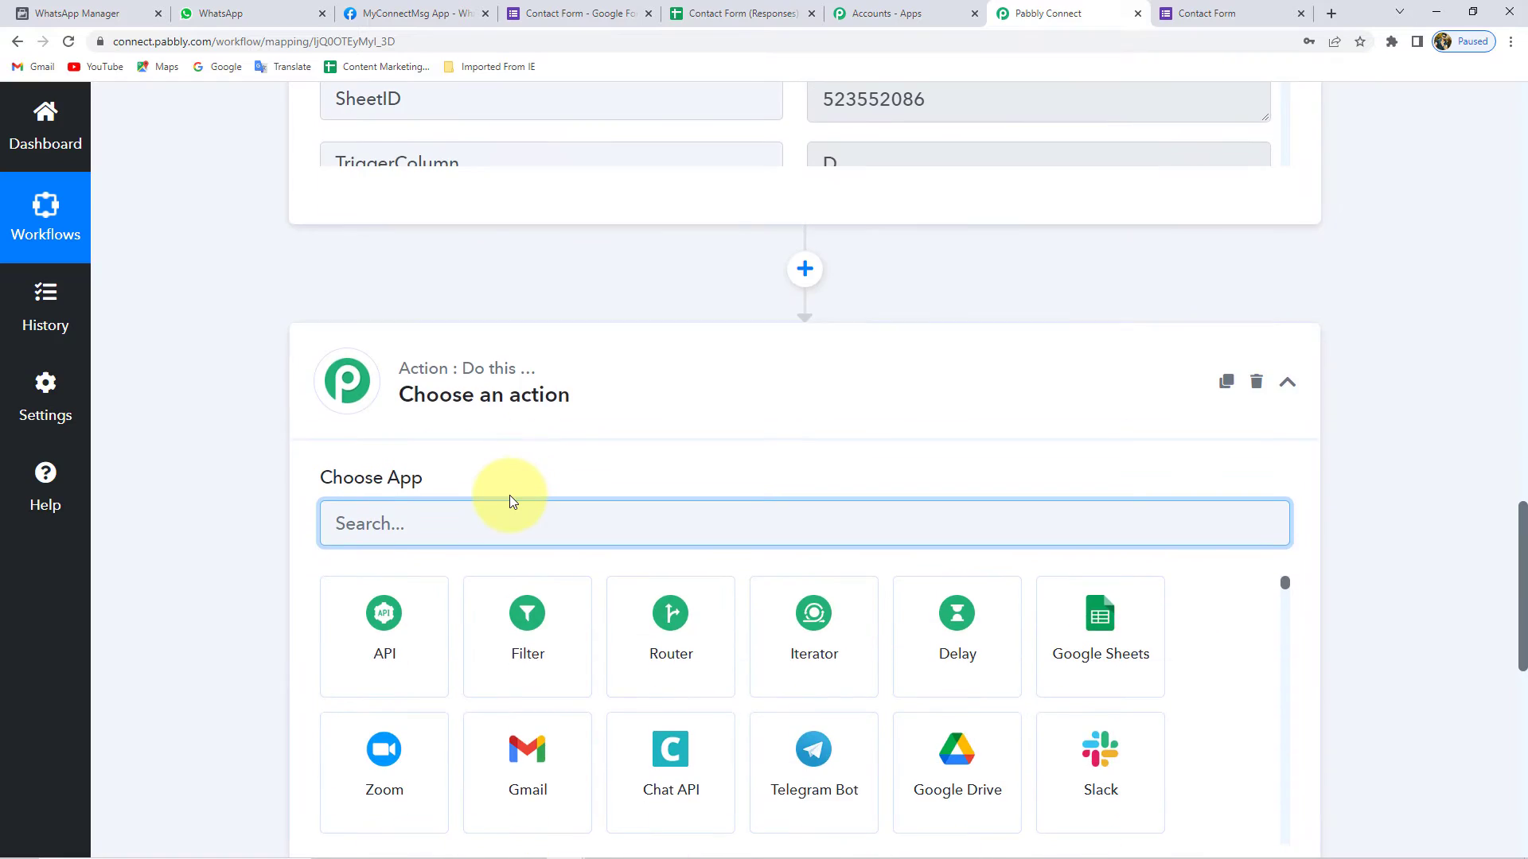
{"action": "type", "text": "numb"}
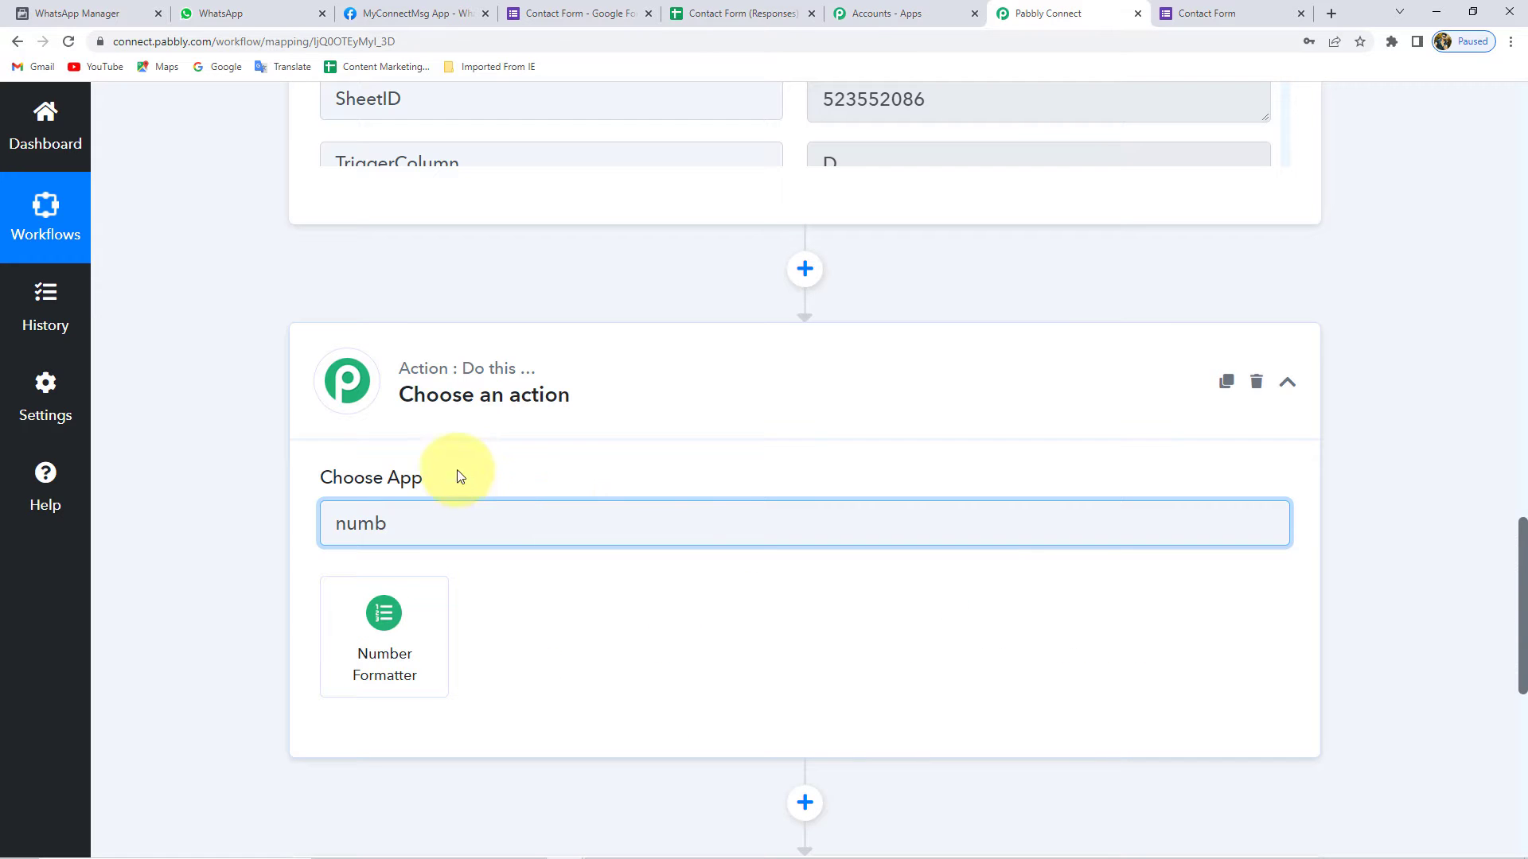
{"action": "left_click", "coordinate": [436, 627]}
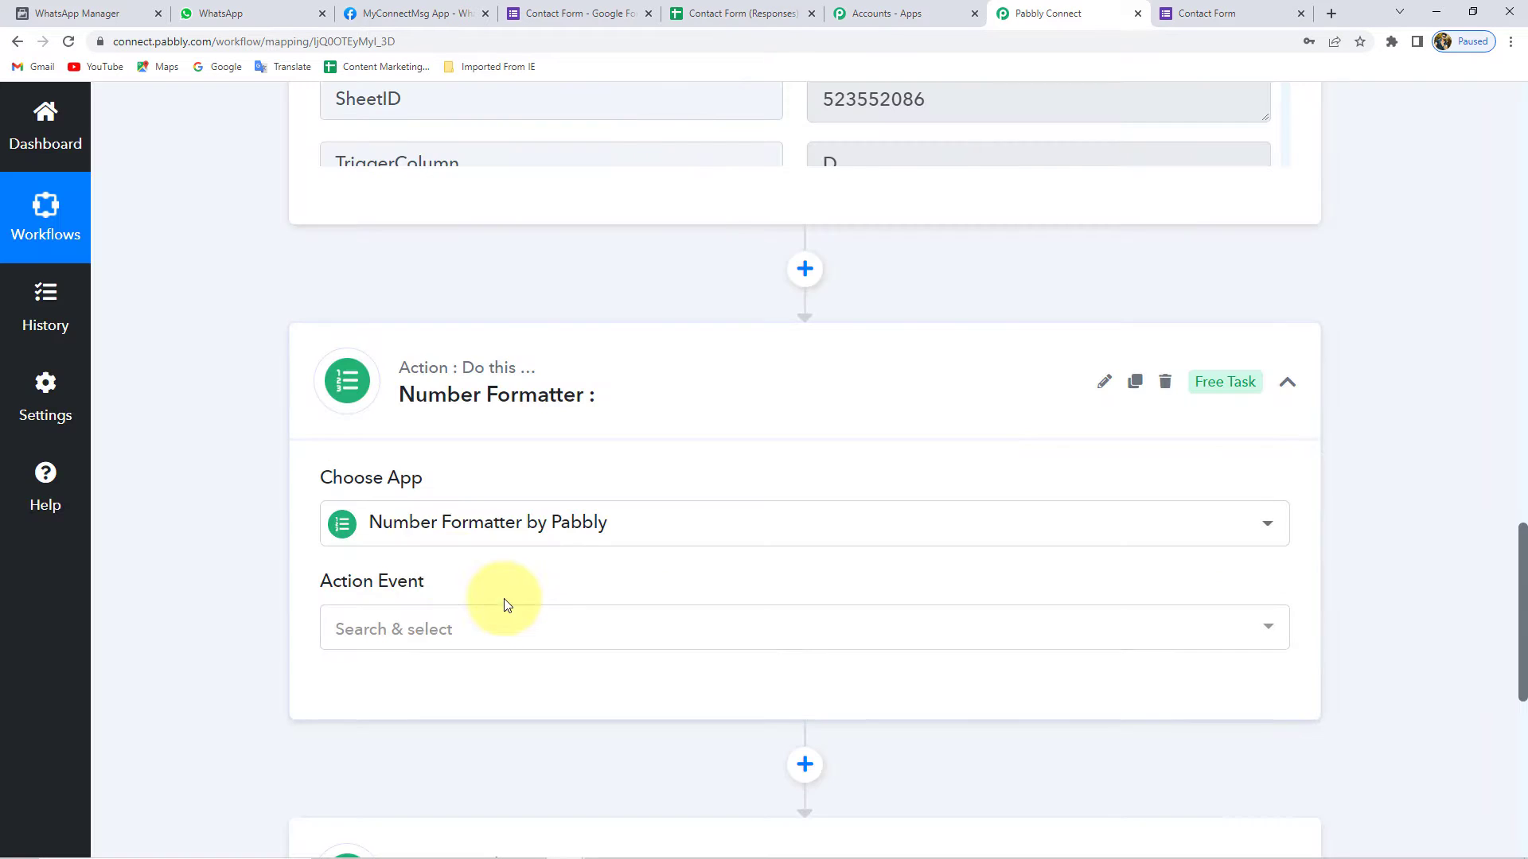
{"action": "left_click", "coordinate": [405, 633]}
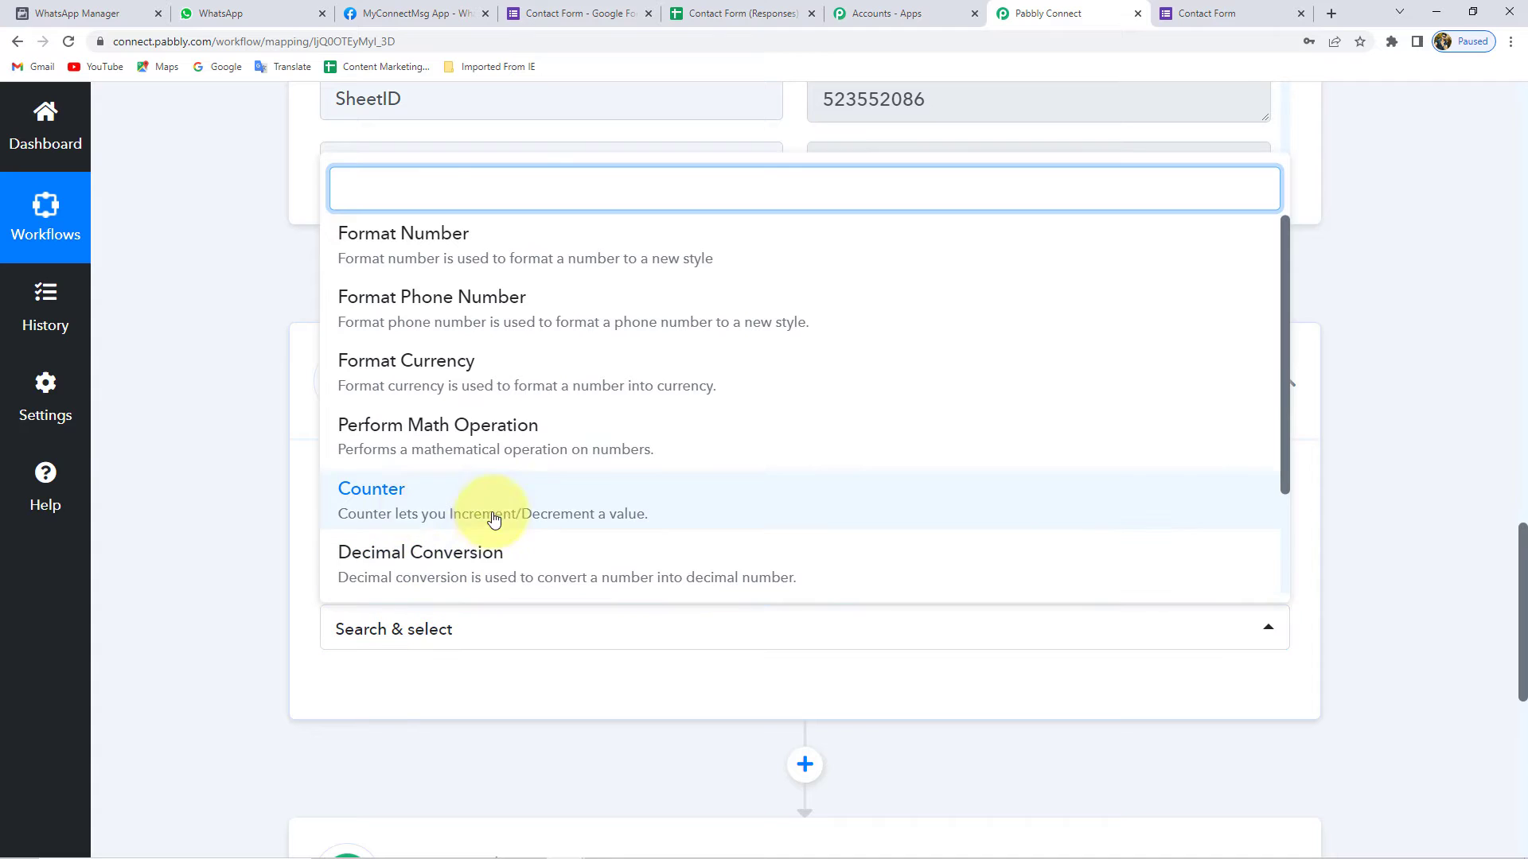
{"action": "left_click", "coordinate": [395, 515]}
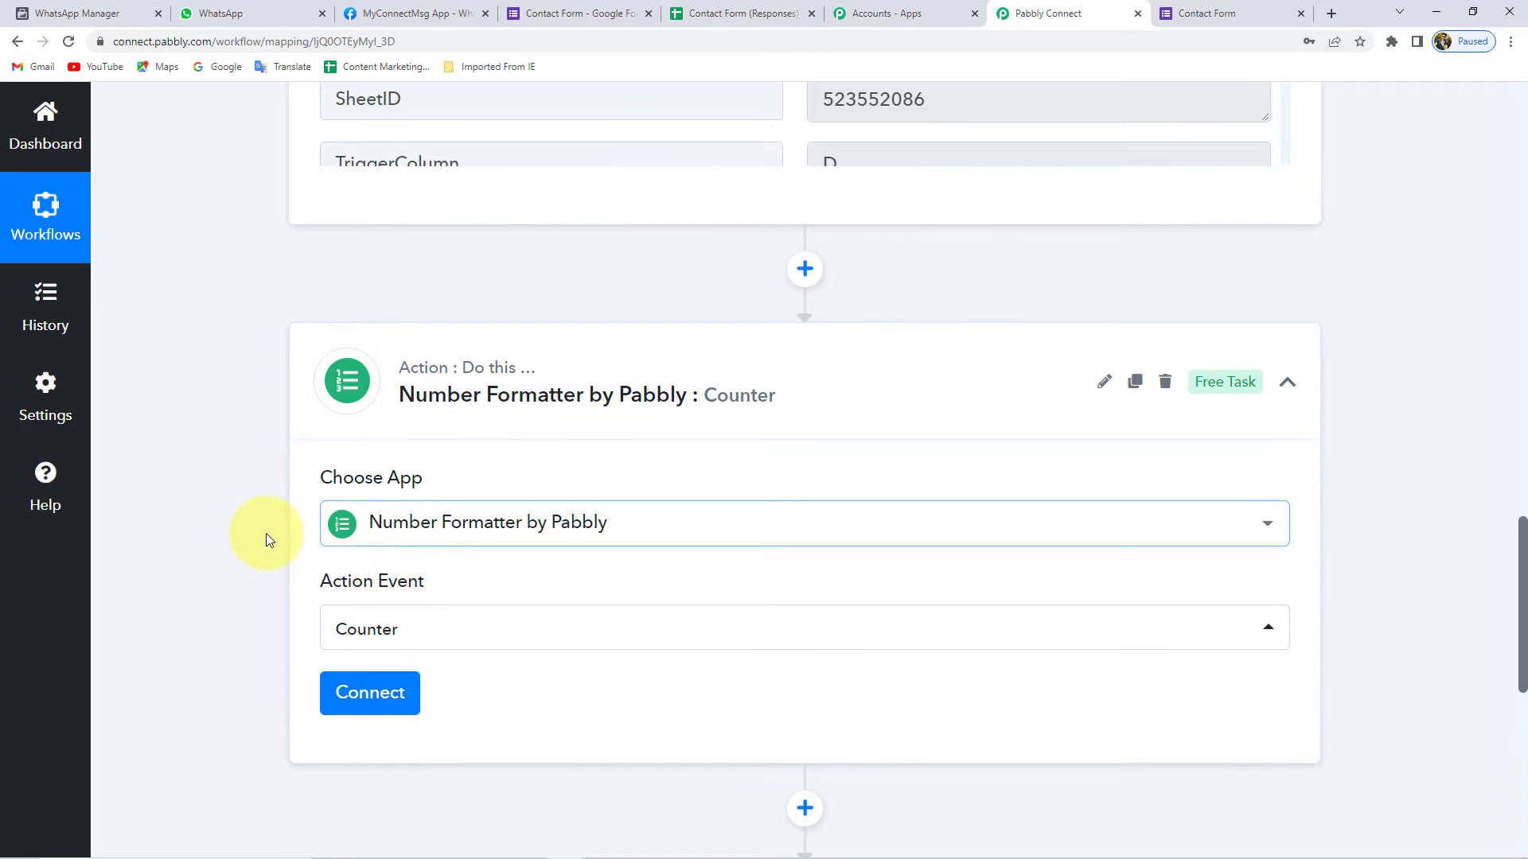
{"action": "scroll", "coordinate": [354, 508], "scroll_direction": "down", "scroll_amount": 4}
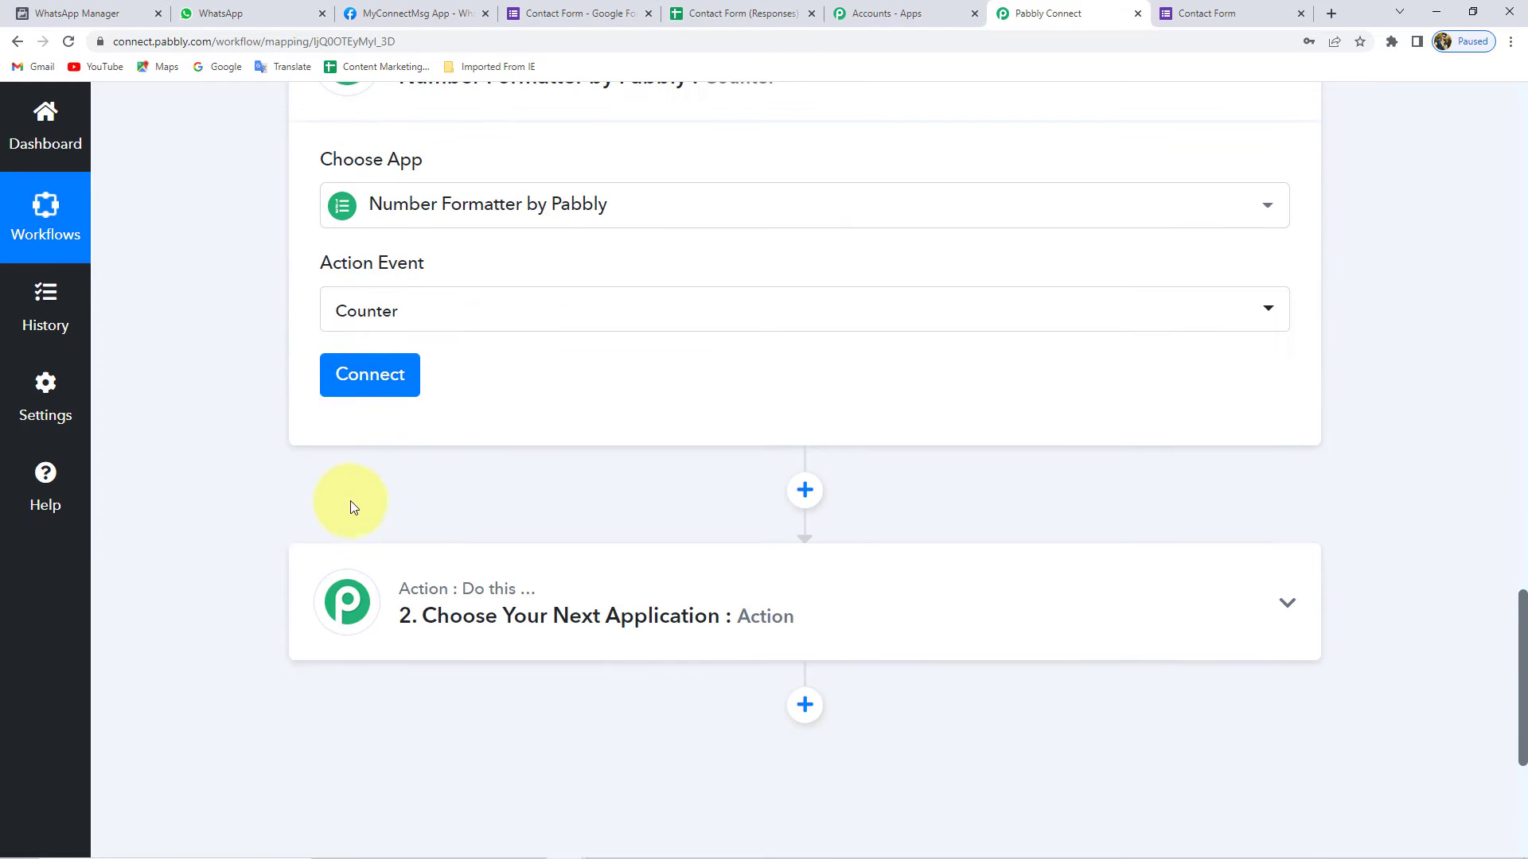
{"action": "left_click", "coordinate": [391, 376]}
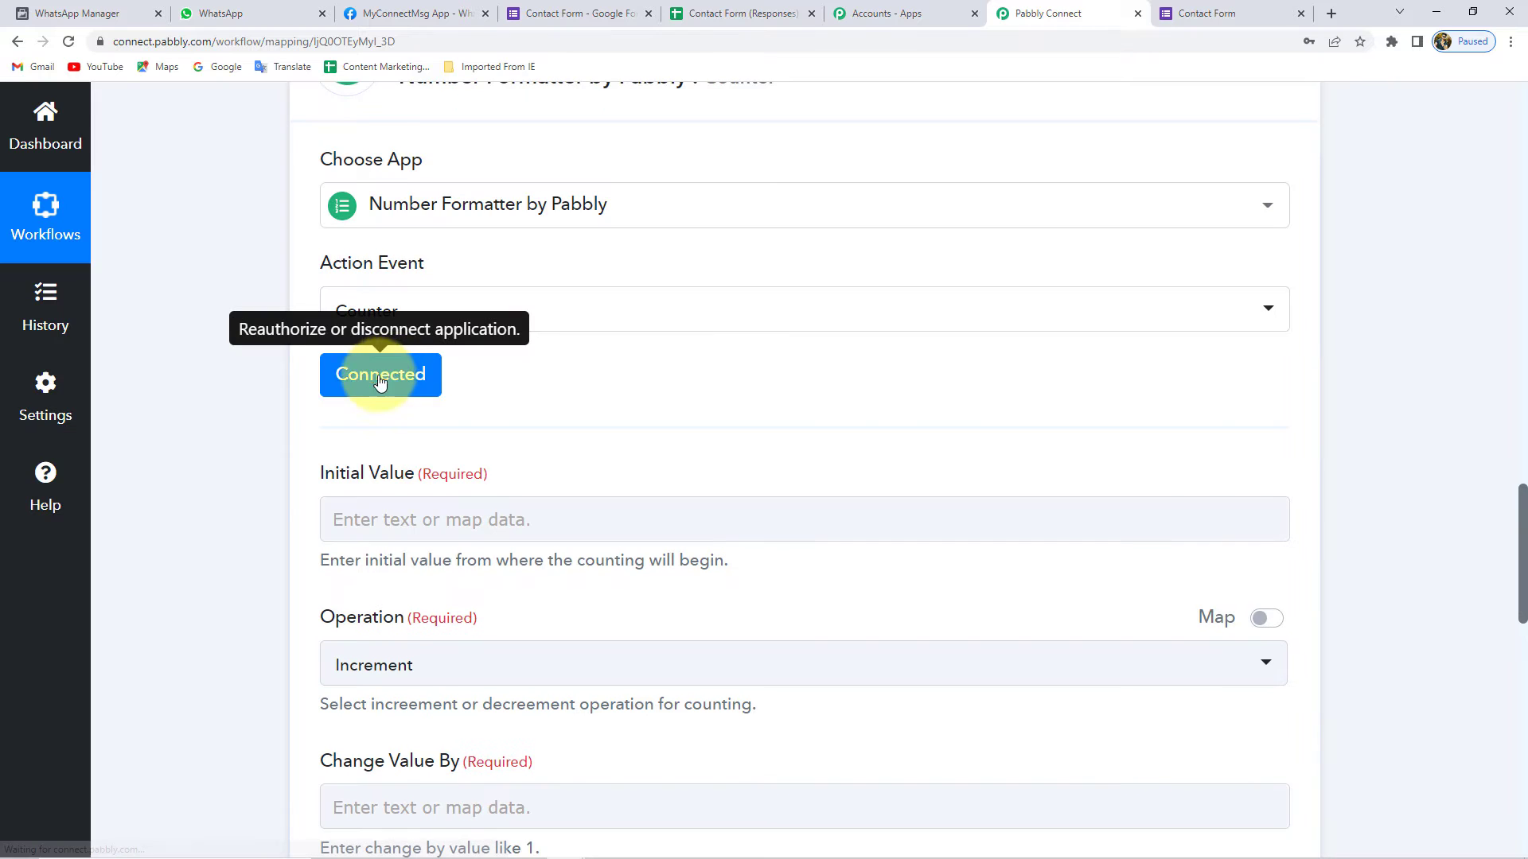
- Enter 1 as the counter's Initial Value
{"action": "scroll", "coordinate": [419, 377], "scroll_direction": "down", "scroll_amount": 2}
{"action": "left_click", "coordinate": [422, 366]}
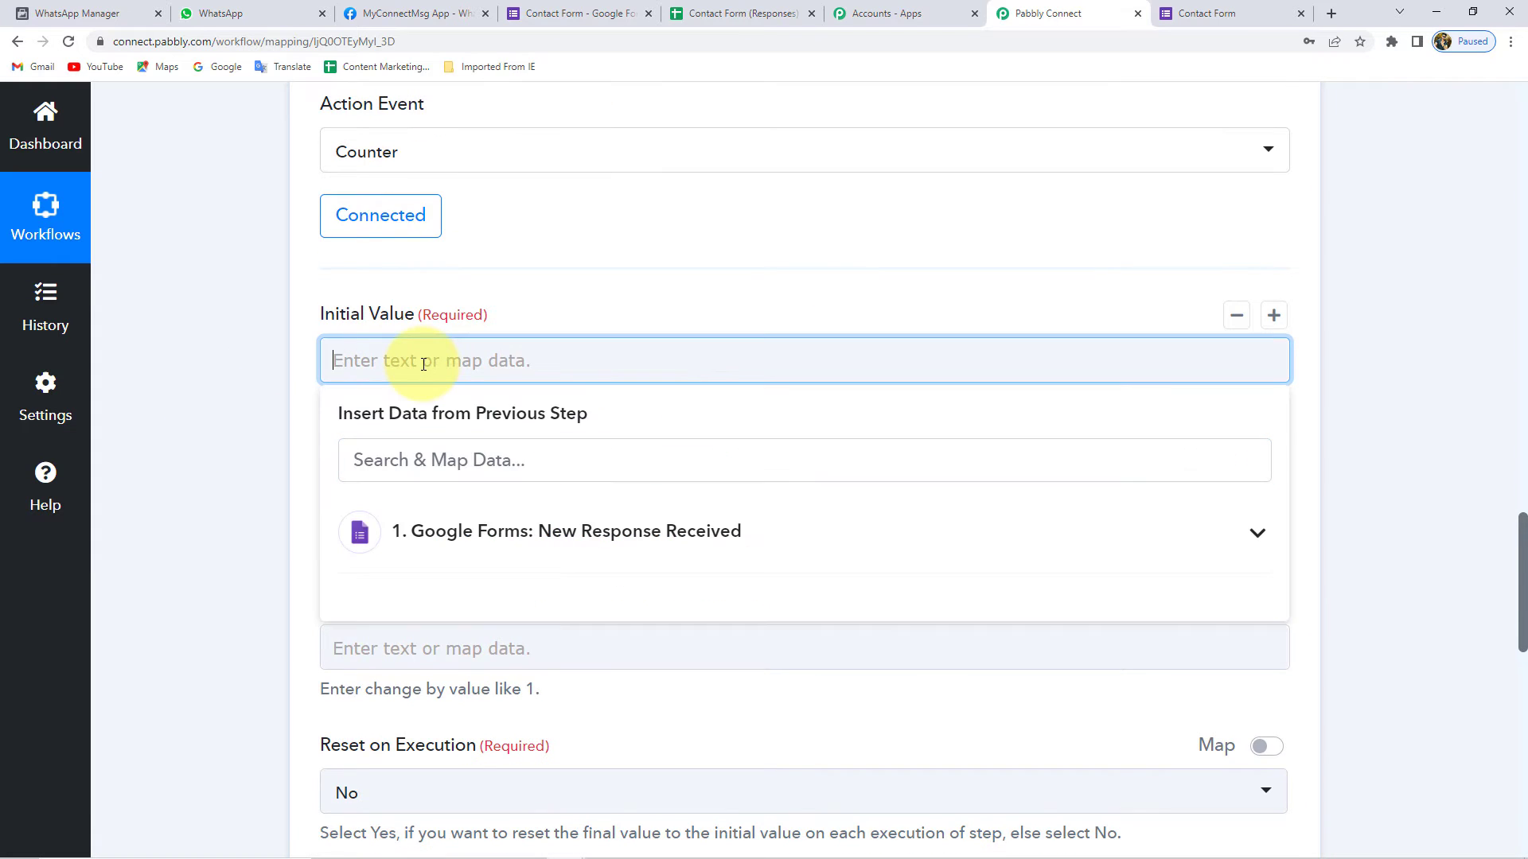
{"action": "type", "text": "1"}
{"action": "left_click", "coordinate": [296, 367]}
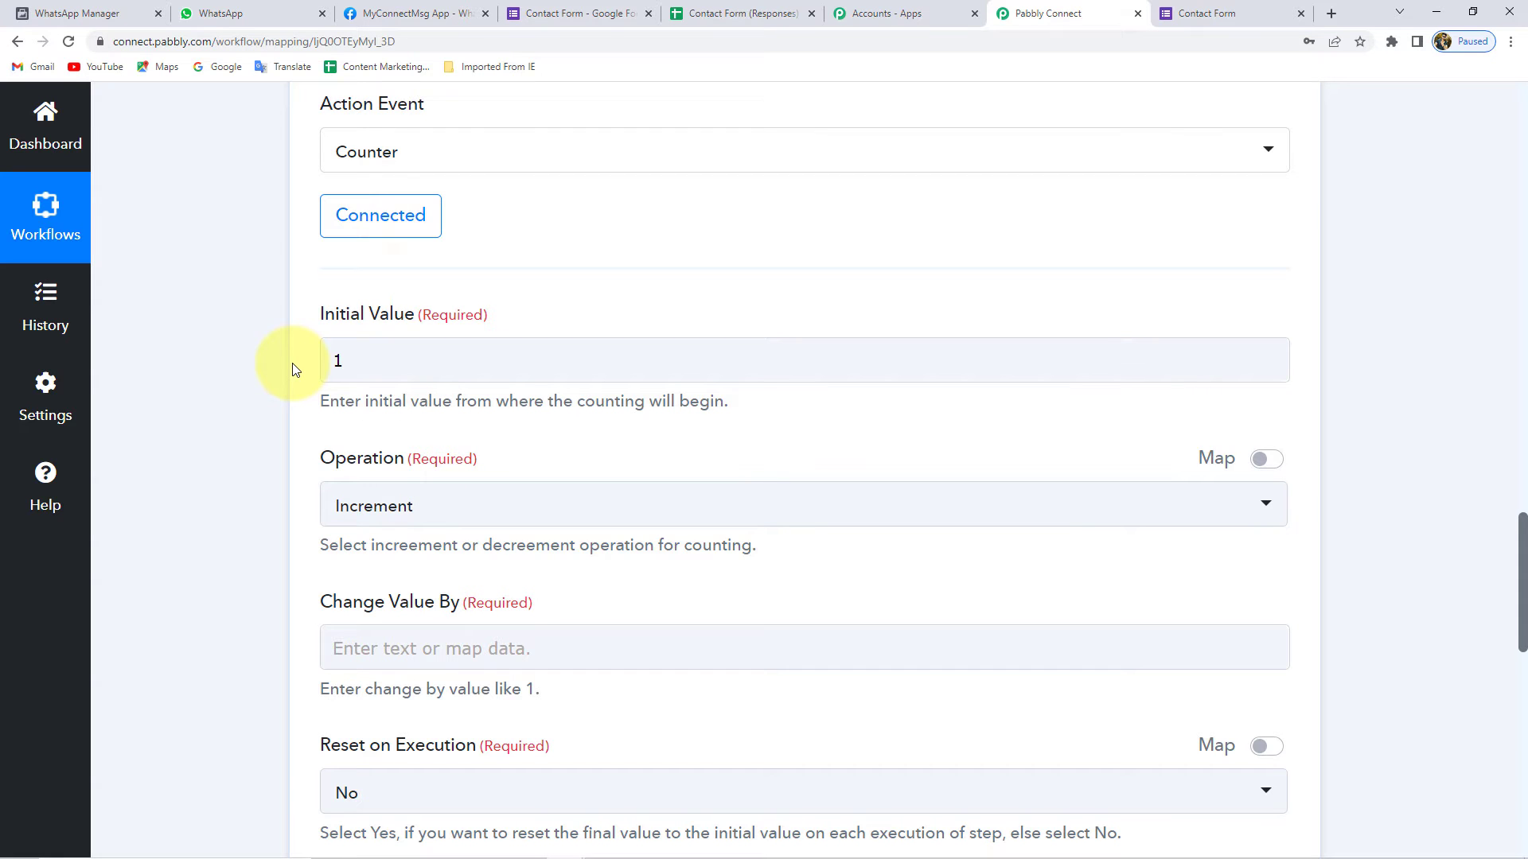
{"action": "left_click", "coordinate": [340, 360]}
{"action": "key", "text": "BackSpace"}
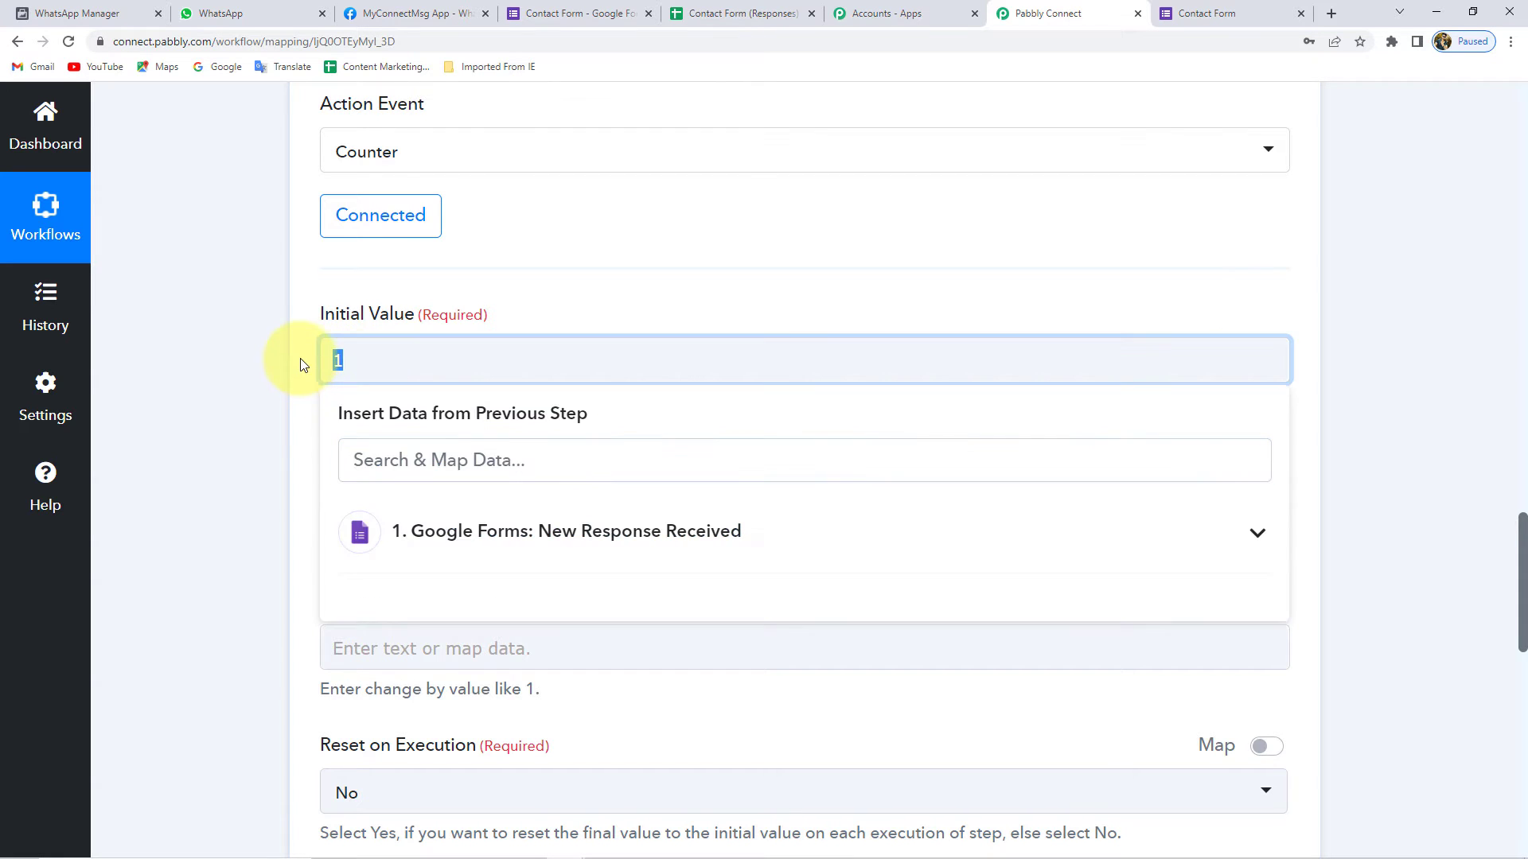
{"action": "left_click", "coordinate": [337, 360]}
{"action": "type", "text": "1"}
{"action": "left_click", "coordinate": [305, 364]}
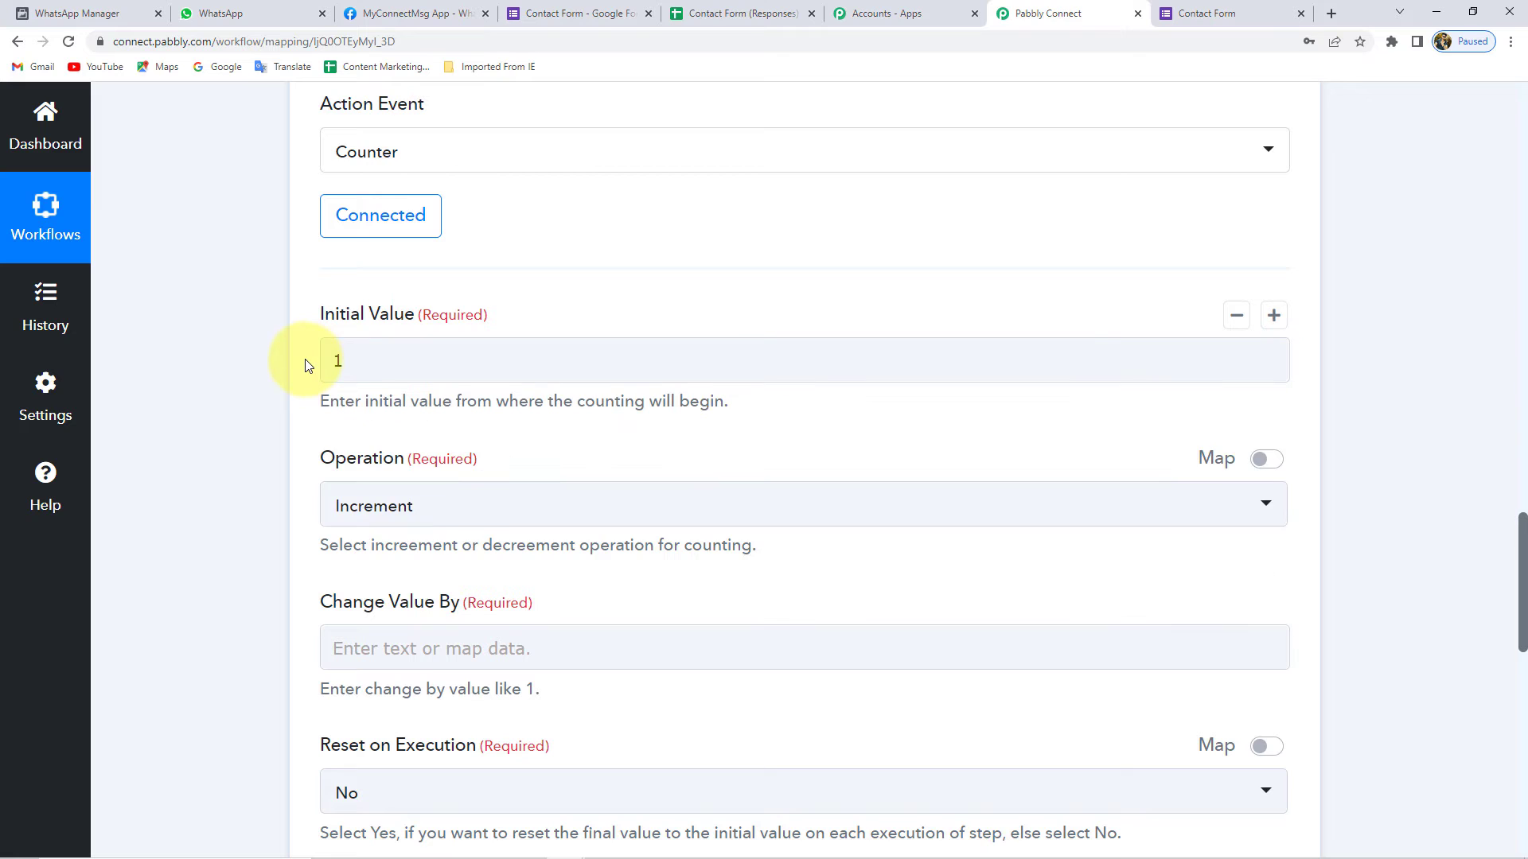
{"action": "double_click", "coordinate": [609, 402]}
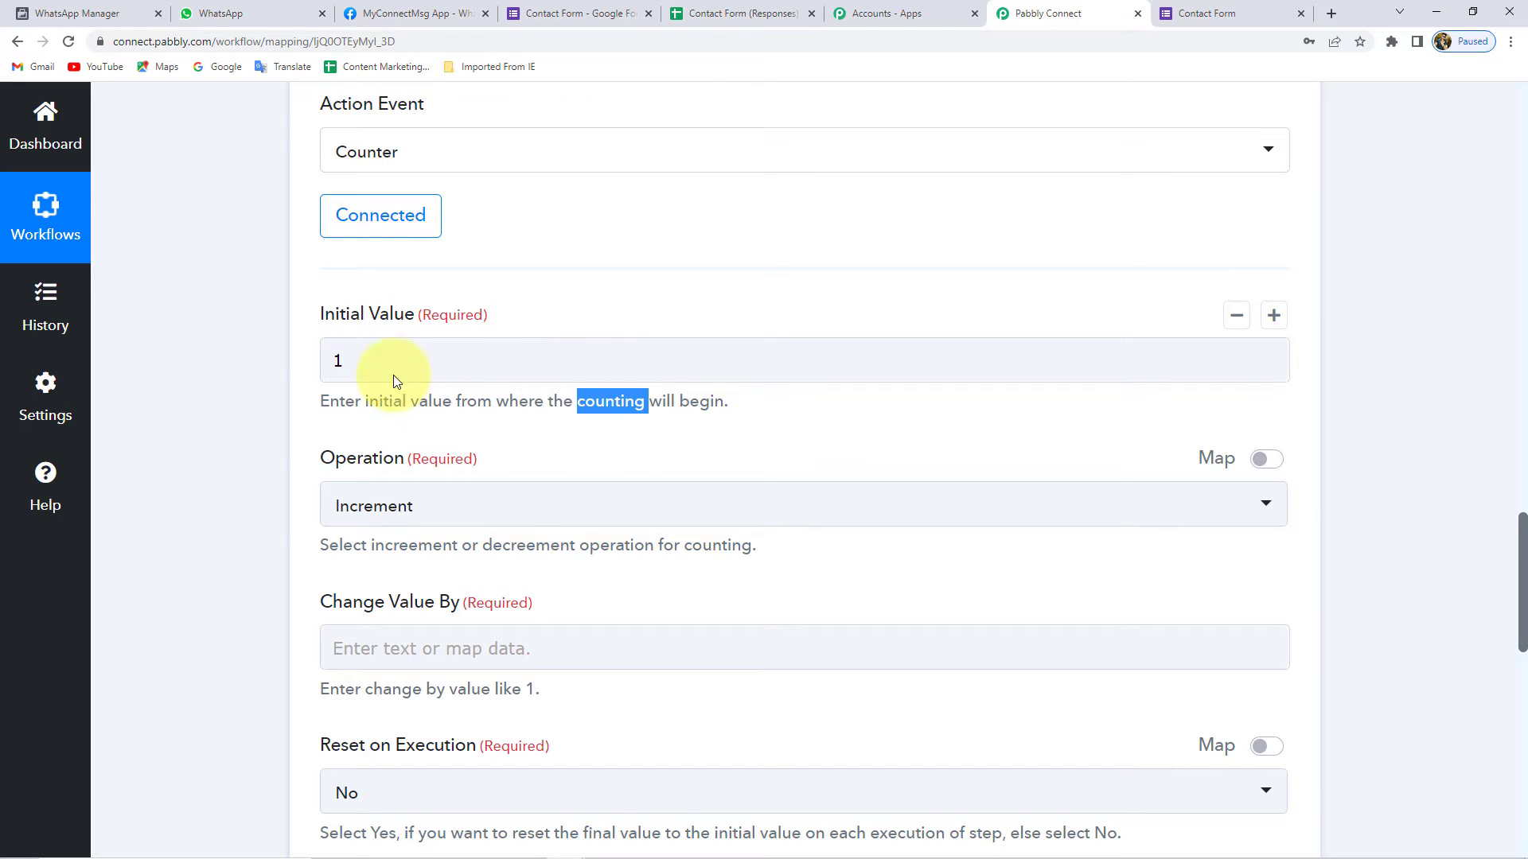
{"action": "left_click", "coordinate": [294, 359]}
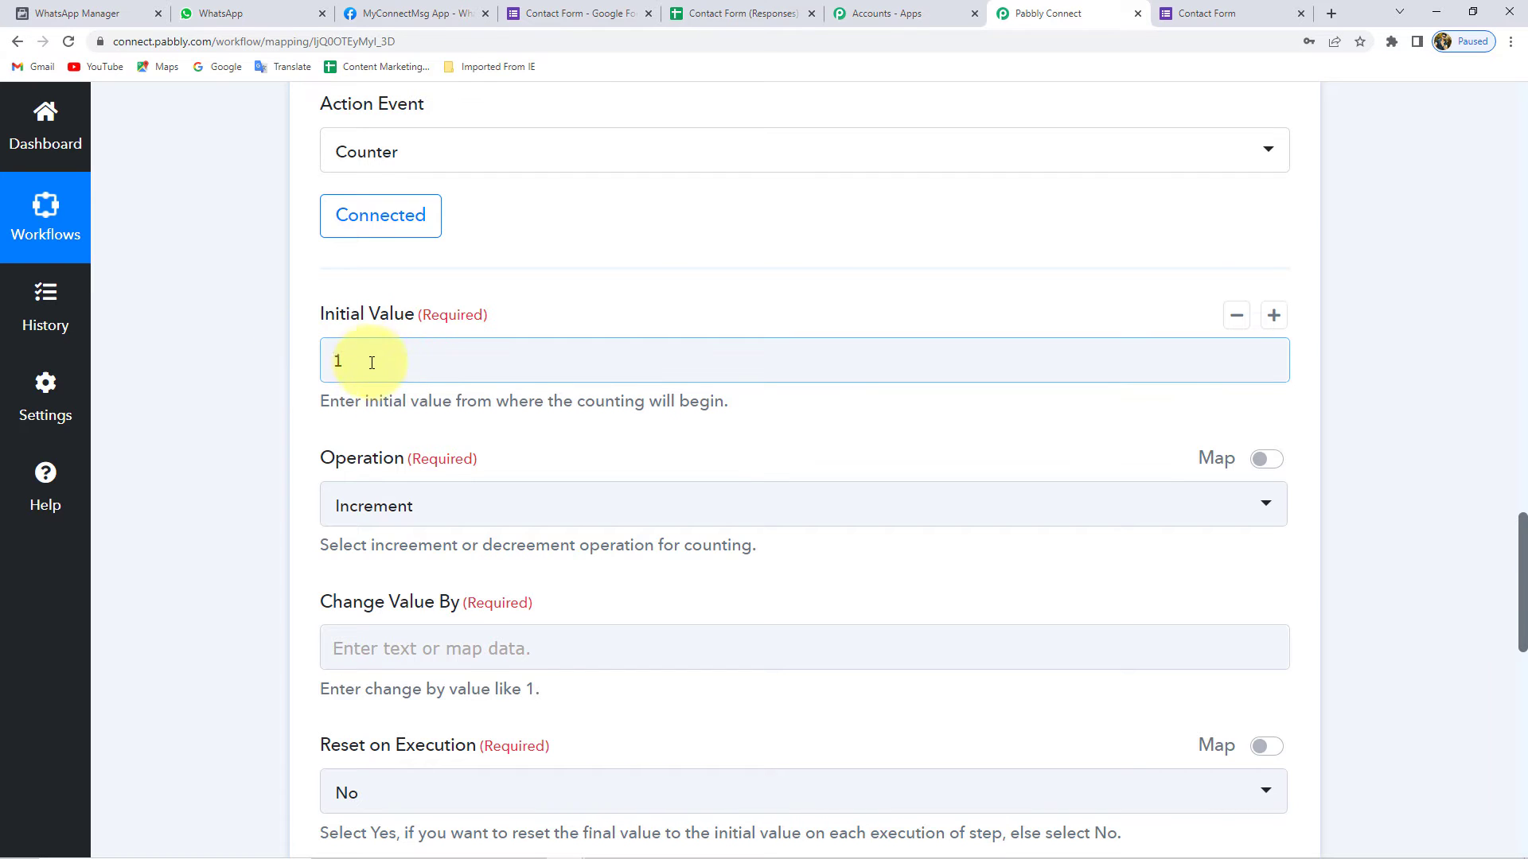
{"action": "left_click", "coordinate": [337, 362]}
- Keep Increment and set Change Value By to 1
{"action": "scroll", "coordinate": [300, 382], "scroll_direction": "down", "scroll_amount": 2}
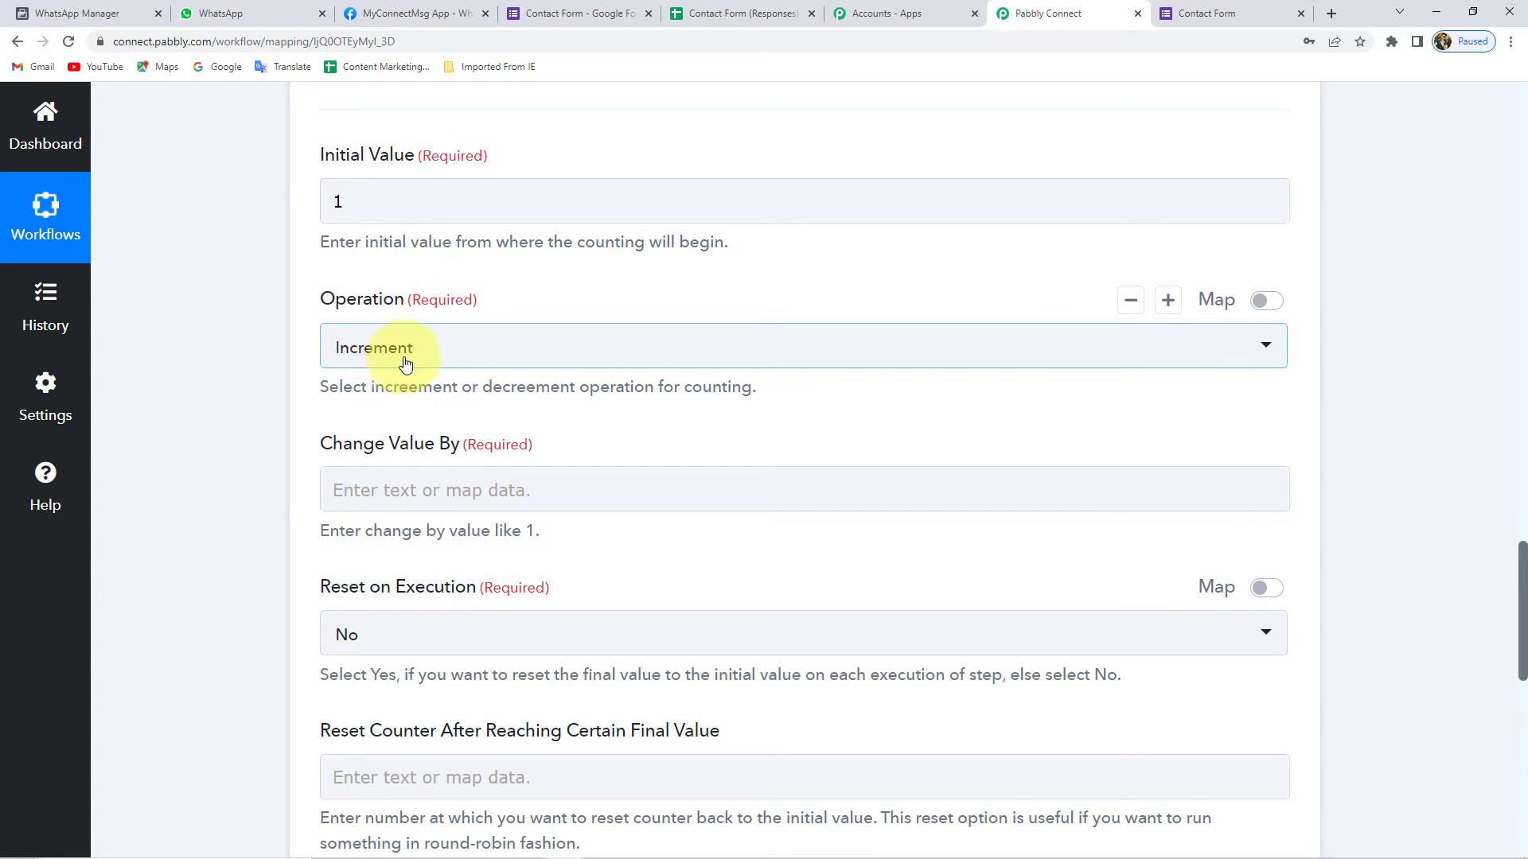
{"action": "scroll", "coordinate": [303, 416], "scroll_direction": "down", "scroll_amount": 1}
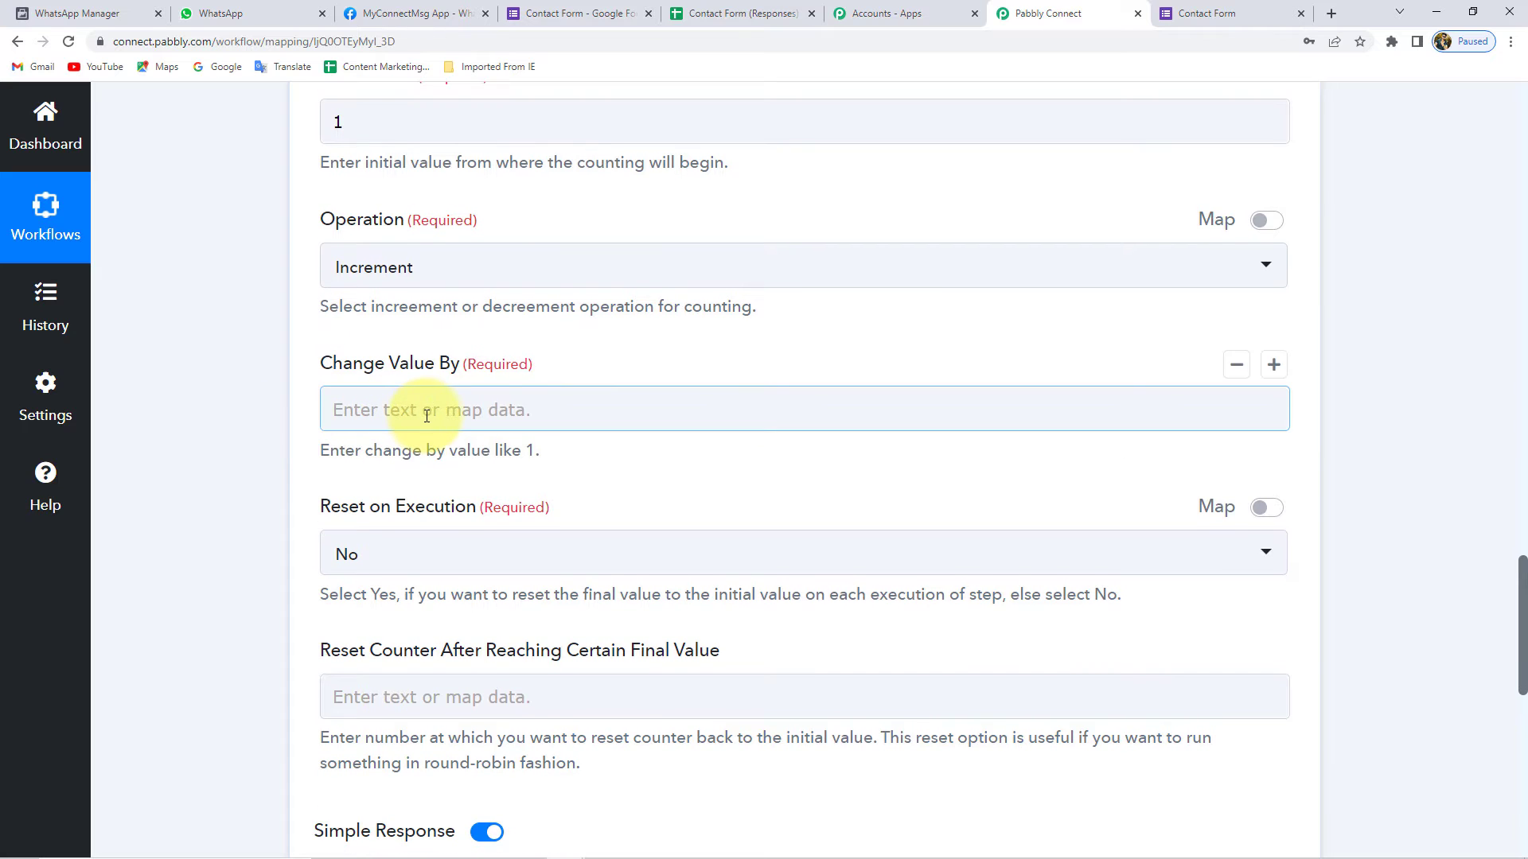
{"action": "left_click", "coordinate": [428, 414]}
{"action": "type", "text": "1"}
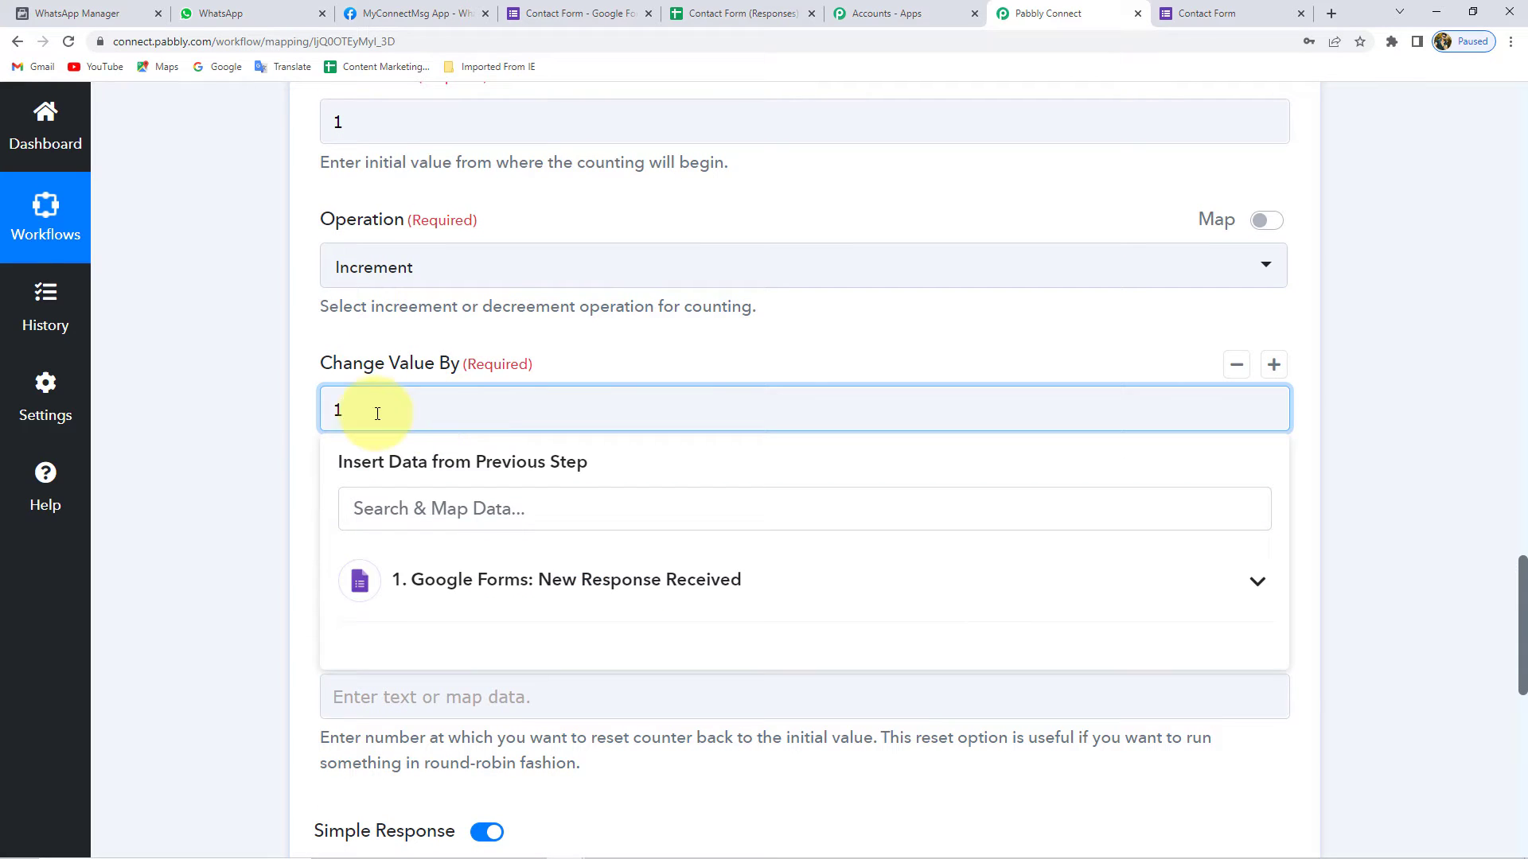
{"action": "left_click", "coordinate": [303, 399]}
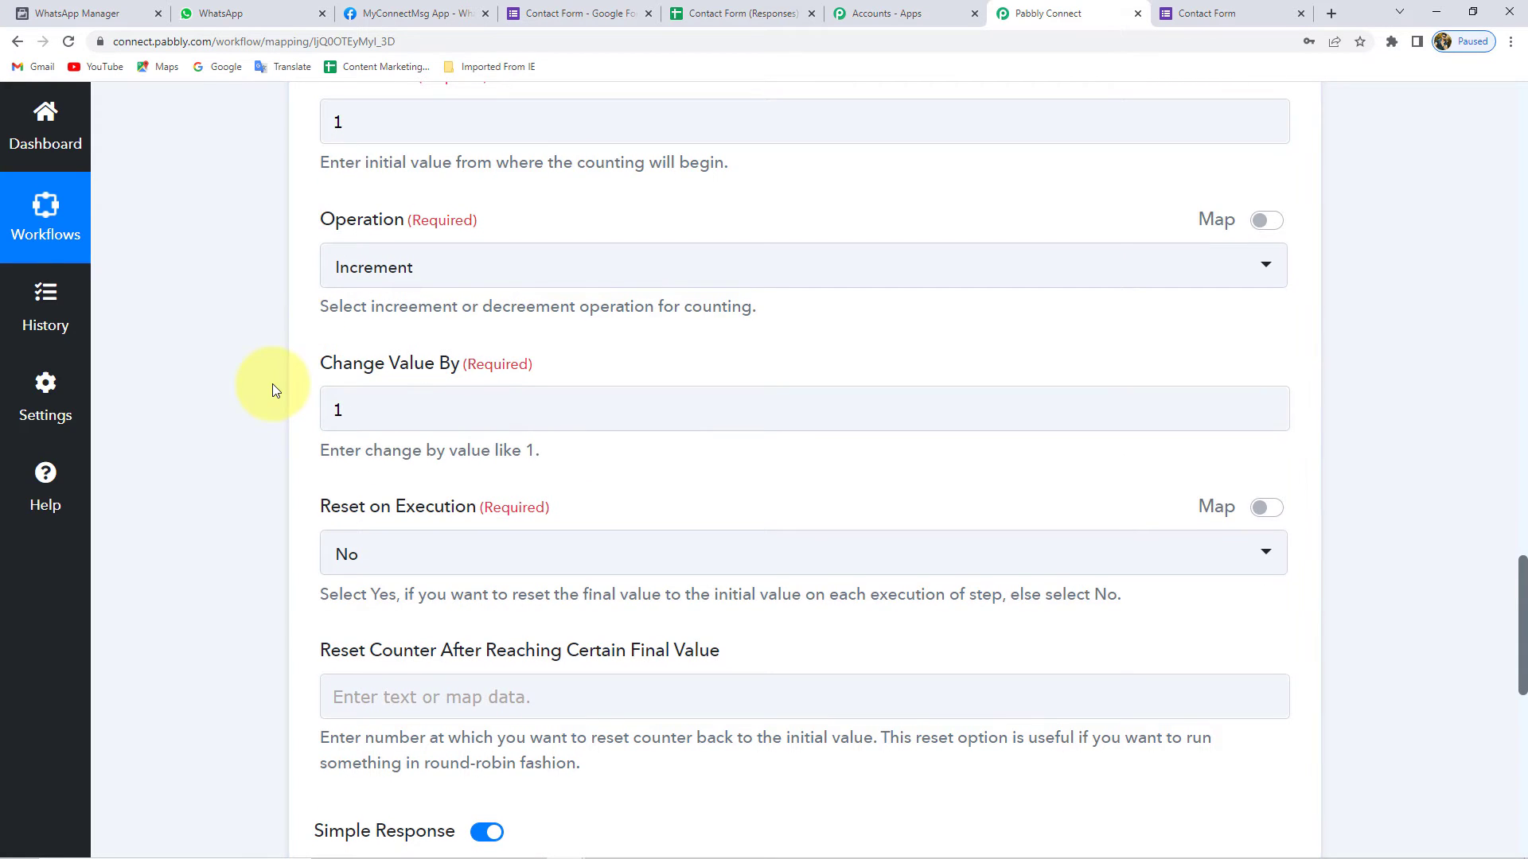
- Make the counter reset after reaching a final value of 3
{"action": "scroll", "coordinate": [294, 406], "scroll_direction": "down", "scroll_amount": 1}
{"action": "scroll", "coordinate": [294, 404], "scroll_direction": "down", "scroll_amount": 2}
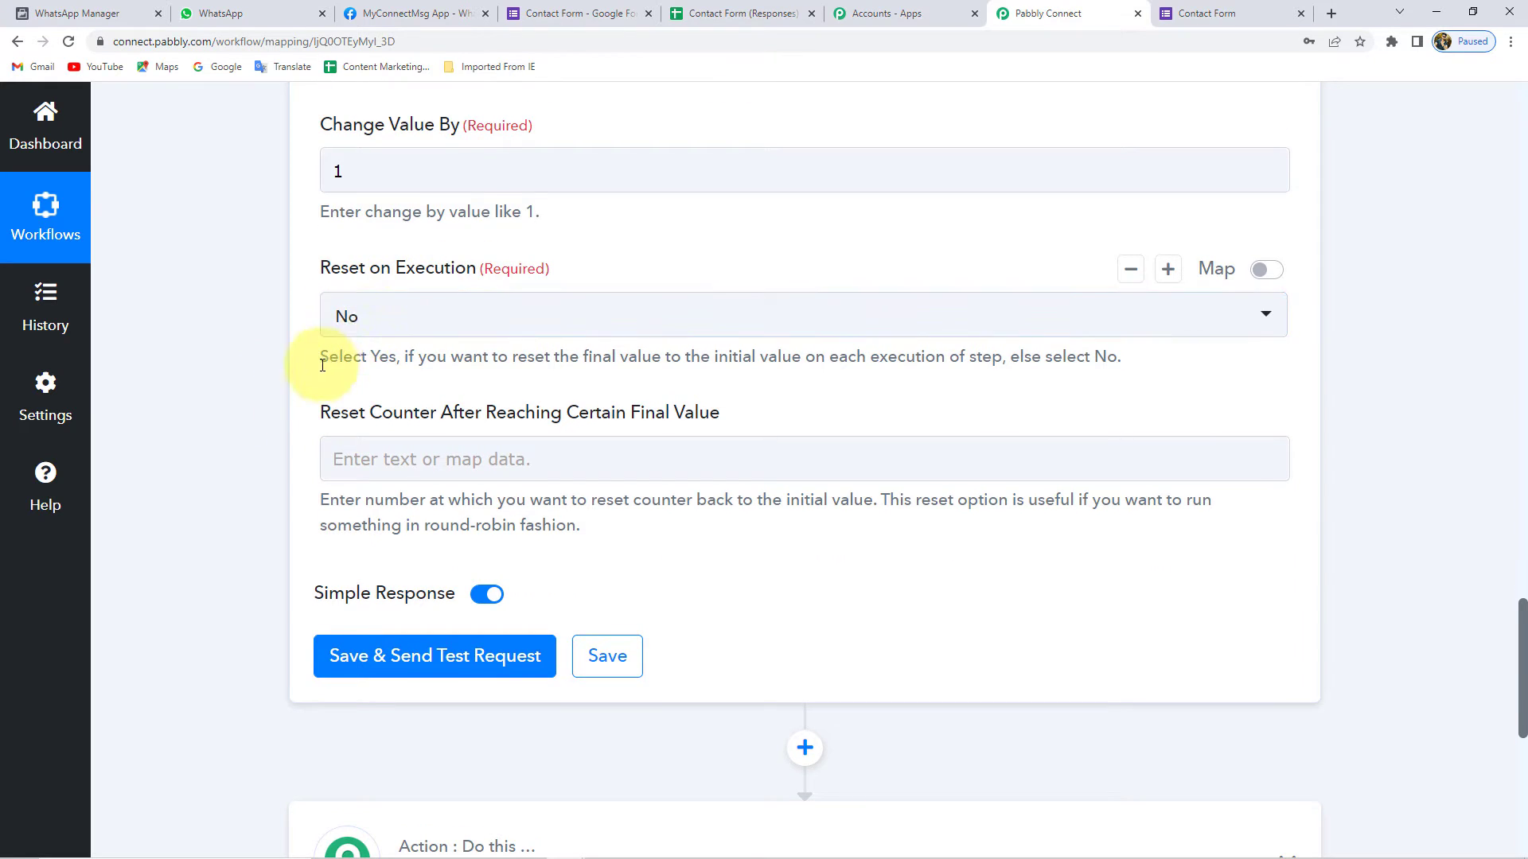
{"action": "scroll", "coordinate": [330, 351], "scroll_direction": "down", "scroll_amount": 1}
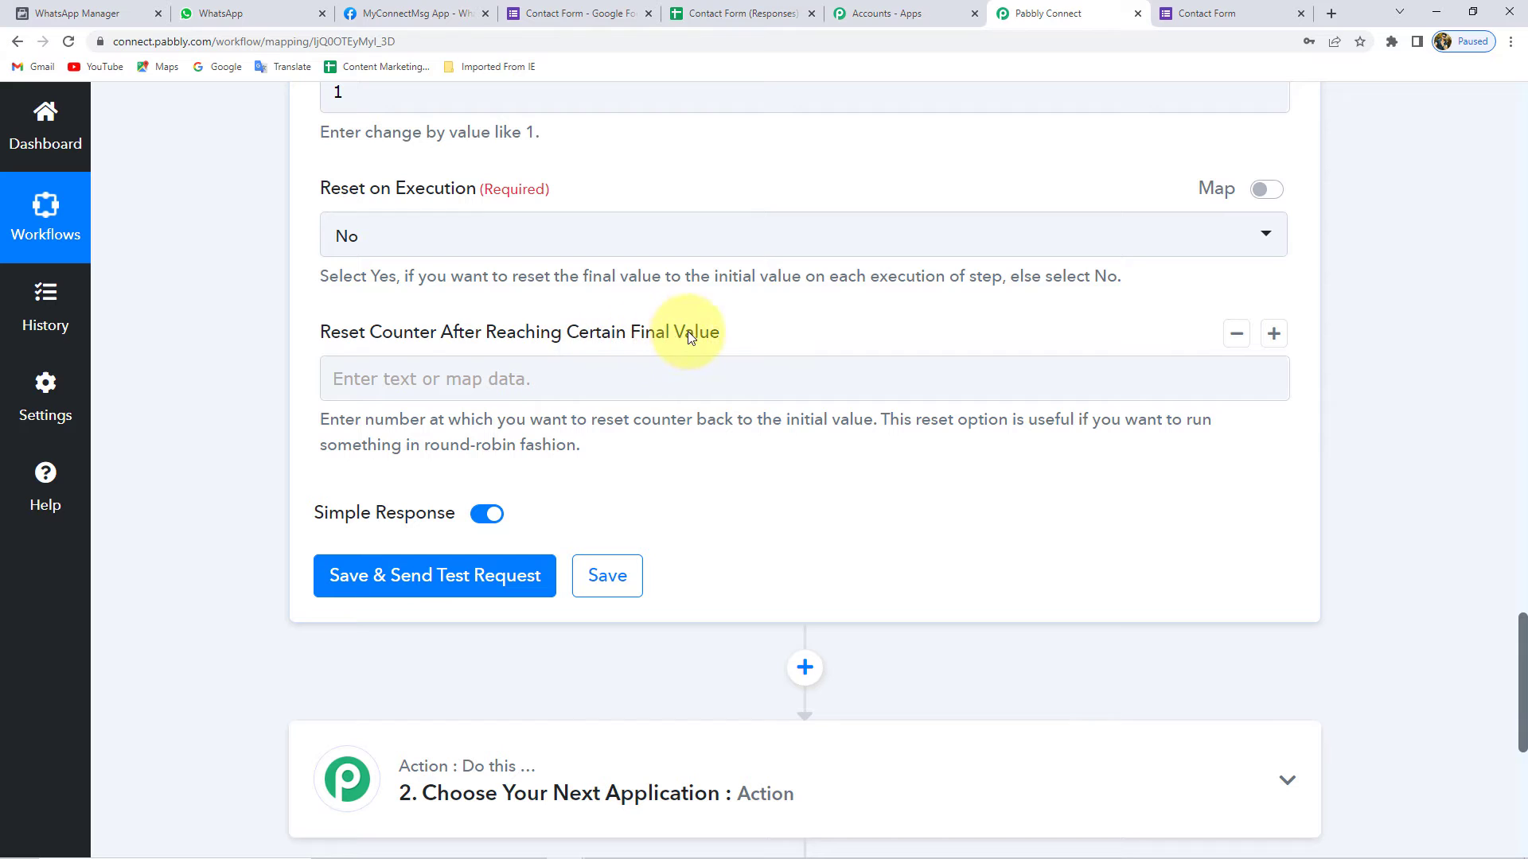
{"action": "left_click", "coordinate": [445, 374]}
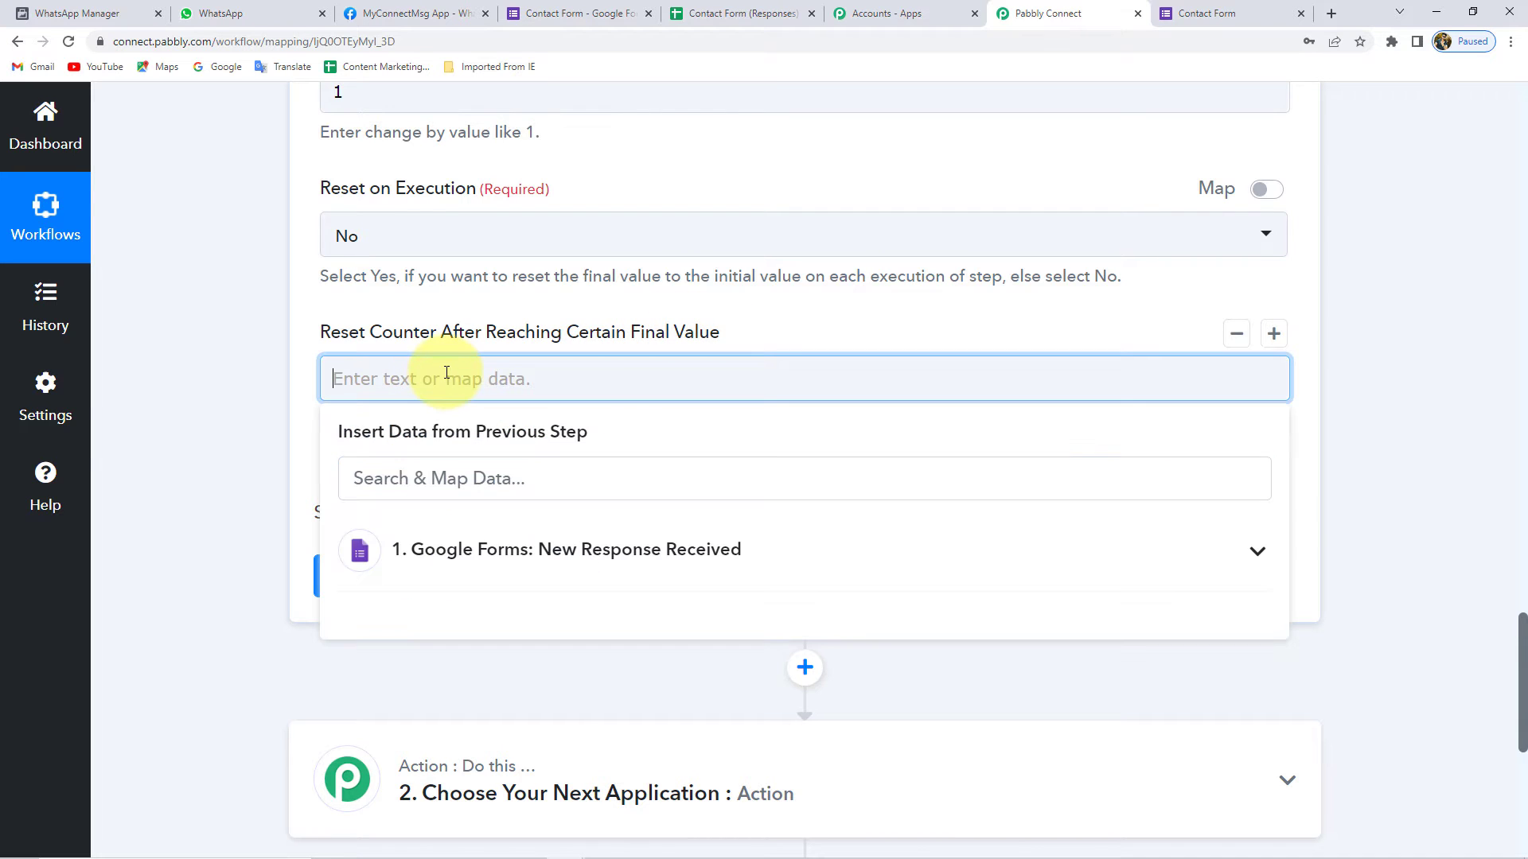
{"action": "type", "text": "3"}
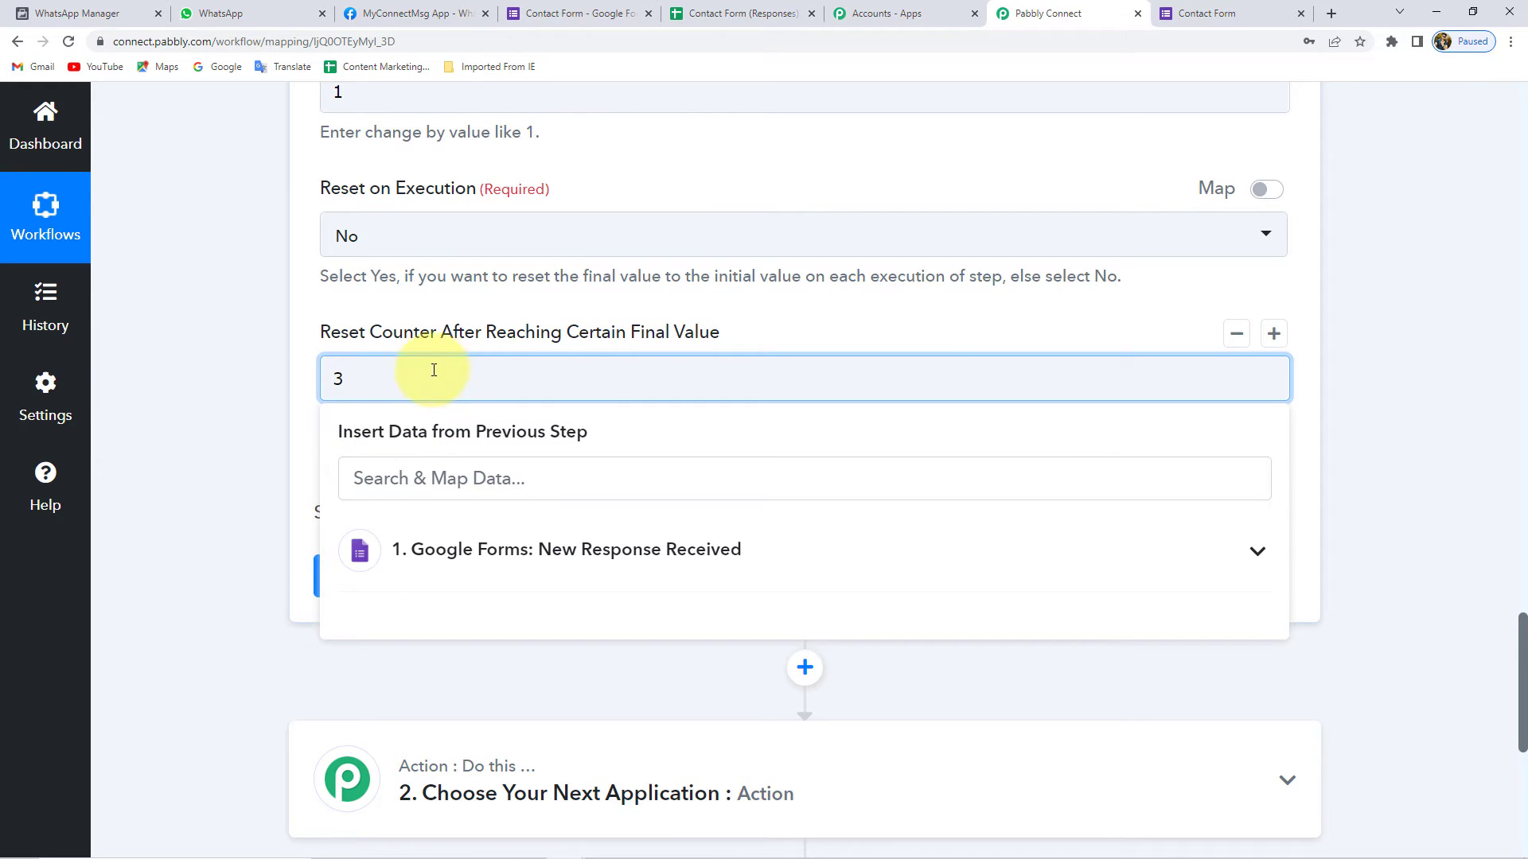
{"action": "left_click", "coordinate": [310, 377]}
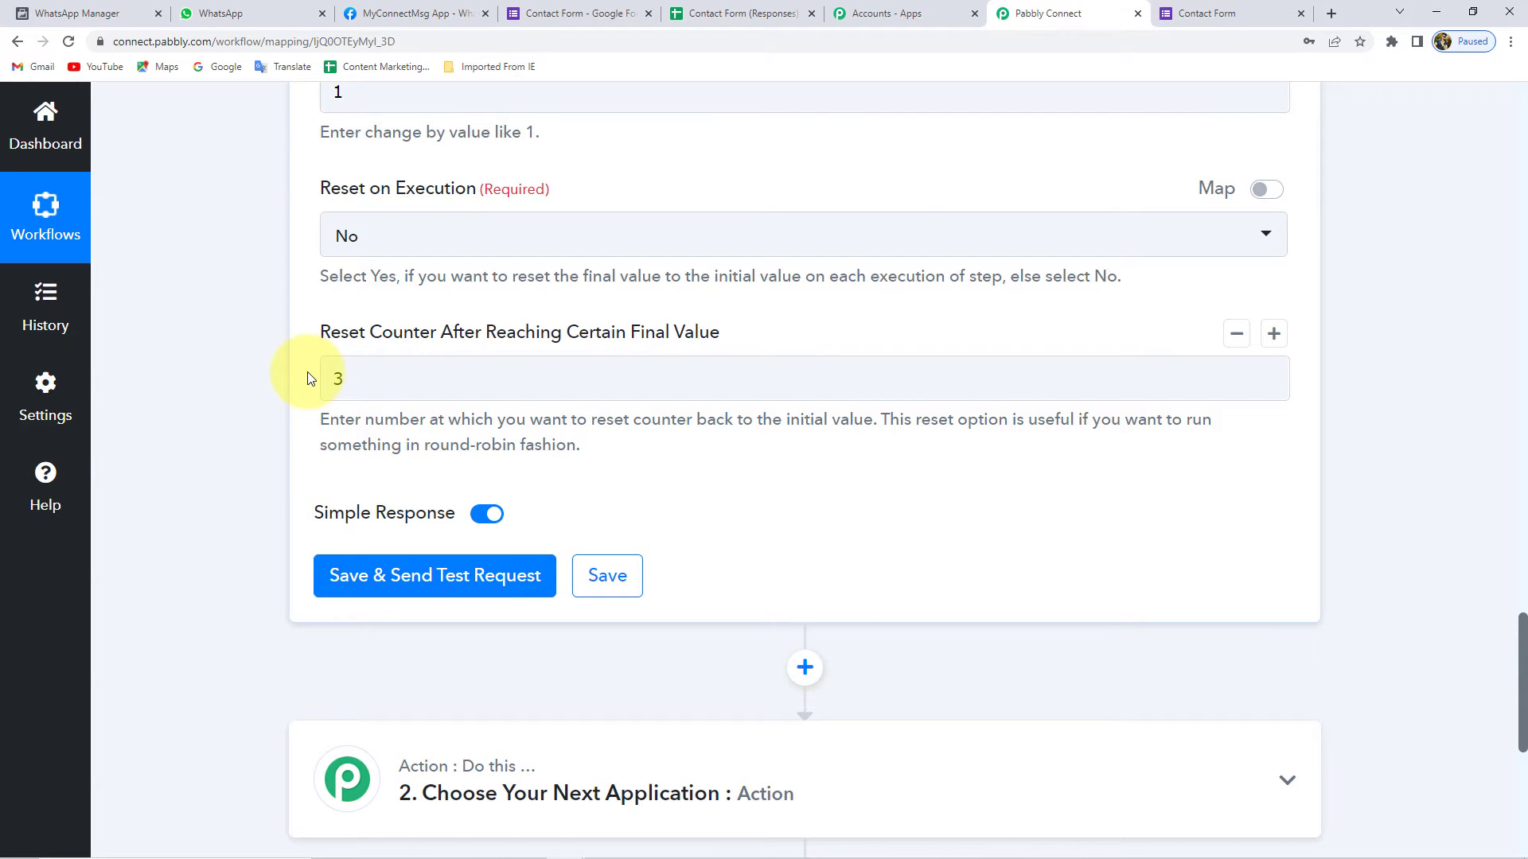
{"action": "scroll", "coordinate": [366, 323], "scroll_direction": "up", "scroll_amount": 1}
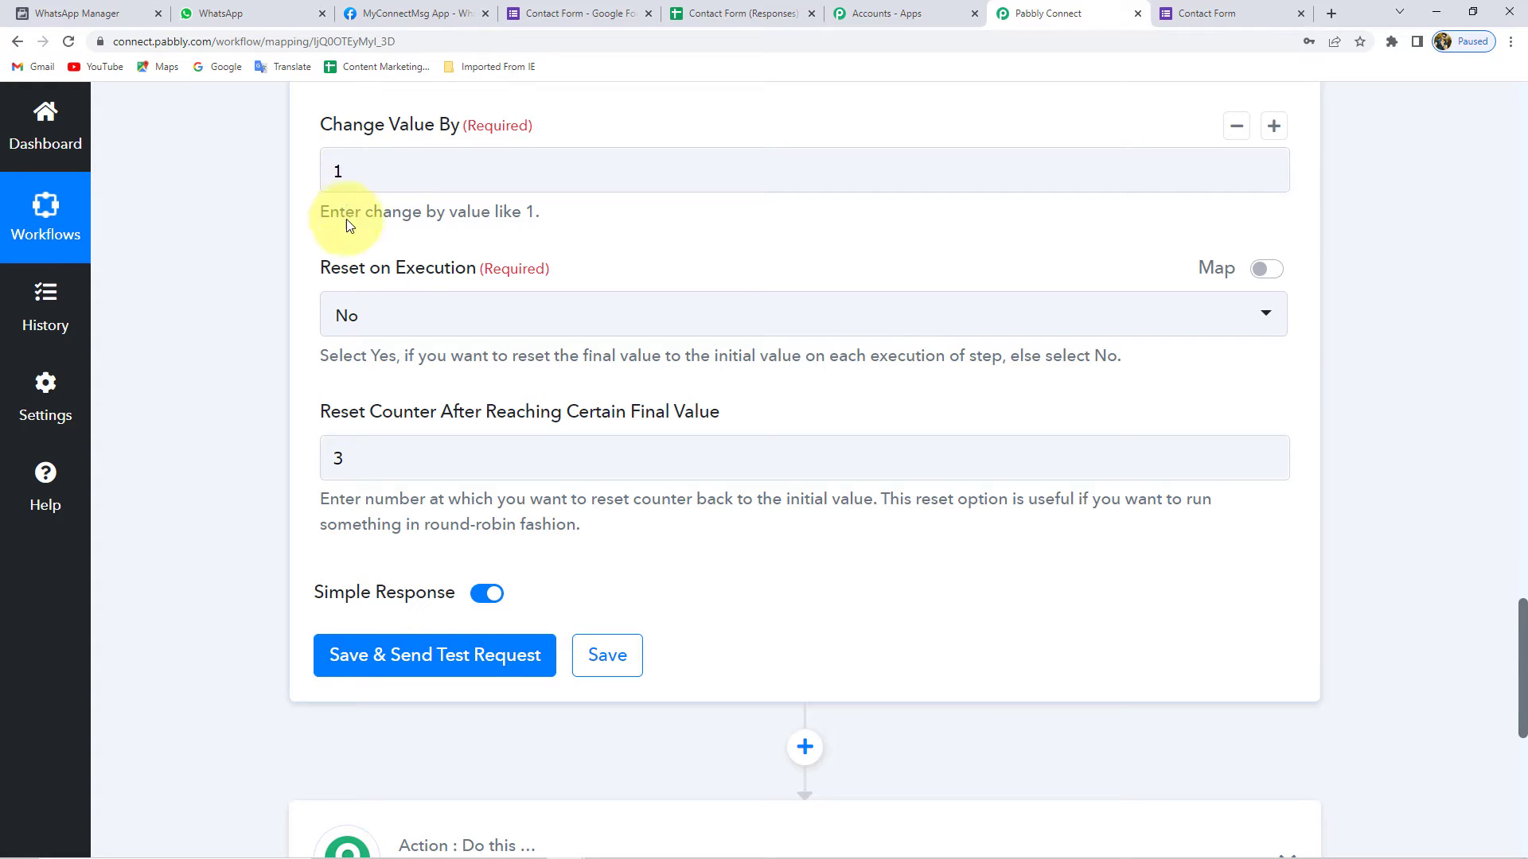
- Save the counter step and rerun its test until it returns success with Final Value 1
{"action": "left_click", "coordinate": [416, 658]}
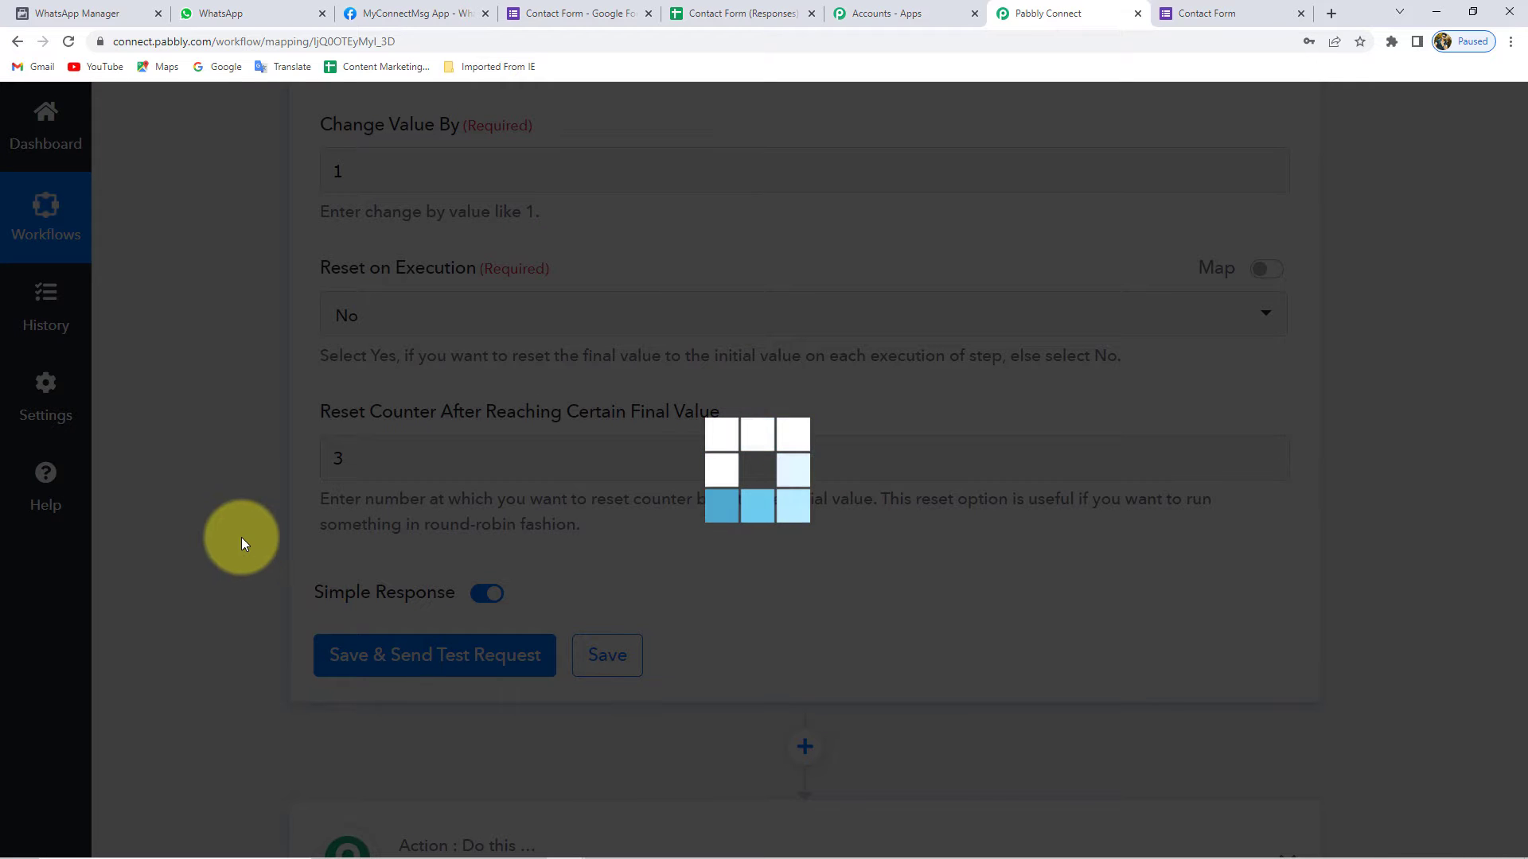
{"action": "scroll", "coordinate": [899, 854], "scroll_direction": "down", "scroll_amount": 3}
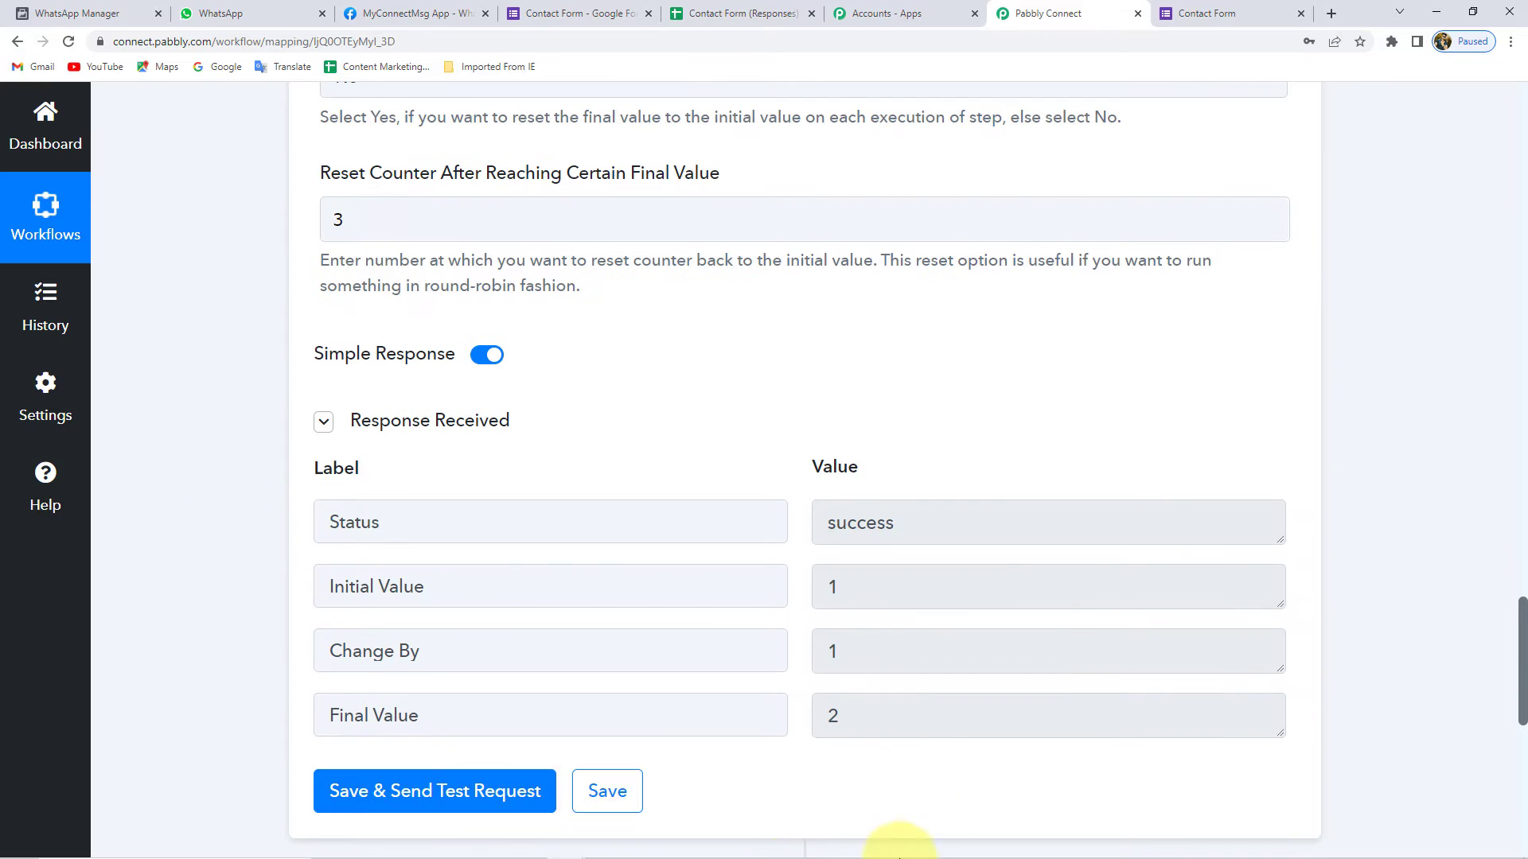
{"action": "left_click", "coordinate": [424, 800]}
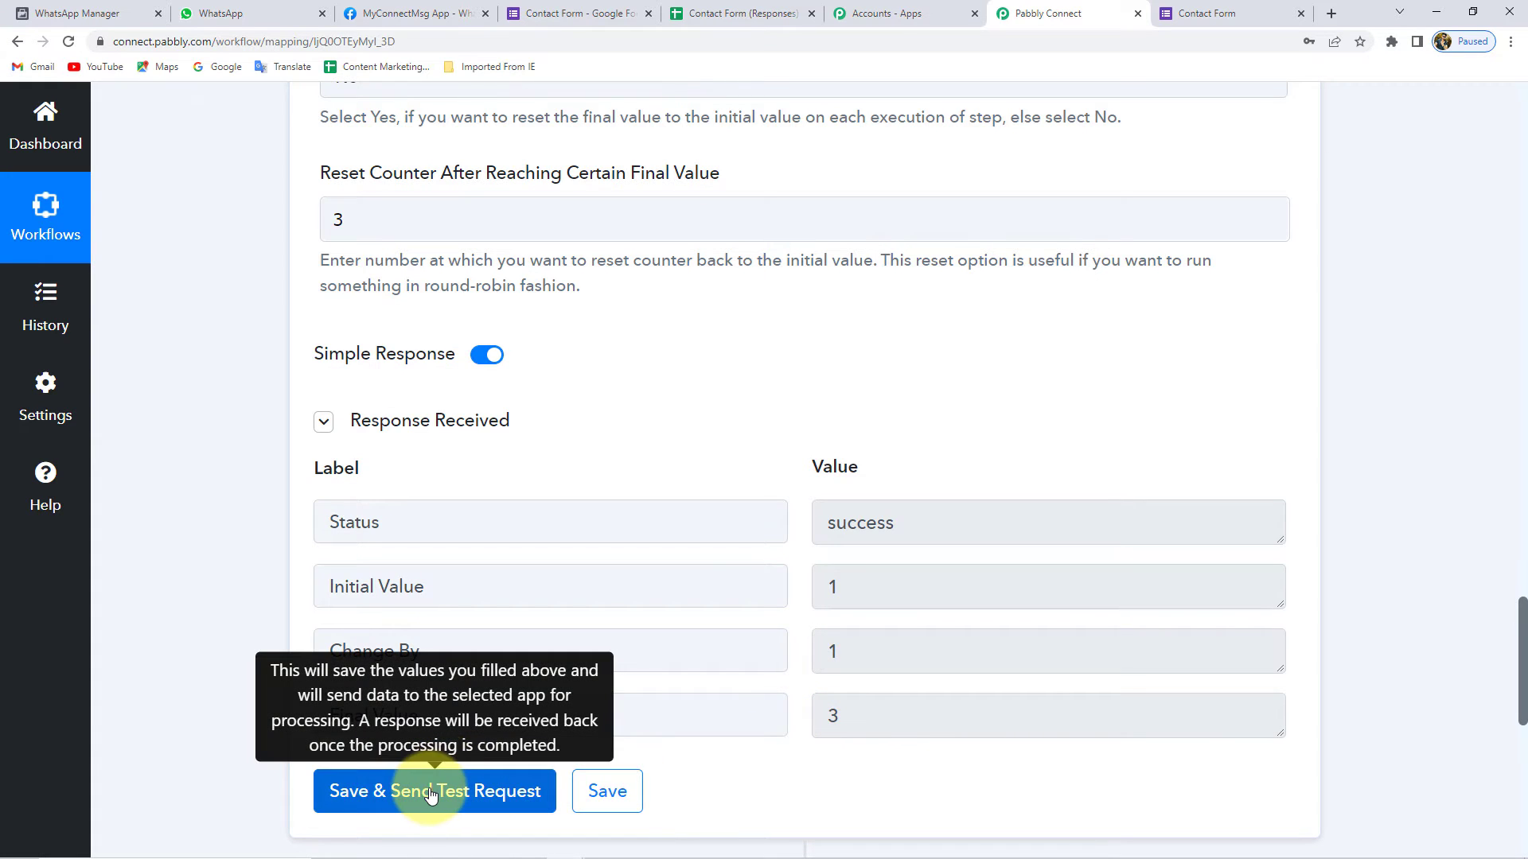
{"action": "left_click", "coordinate": [415, 792]}
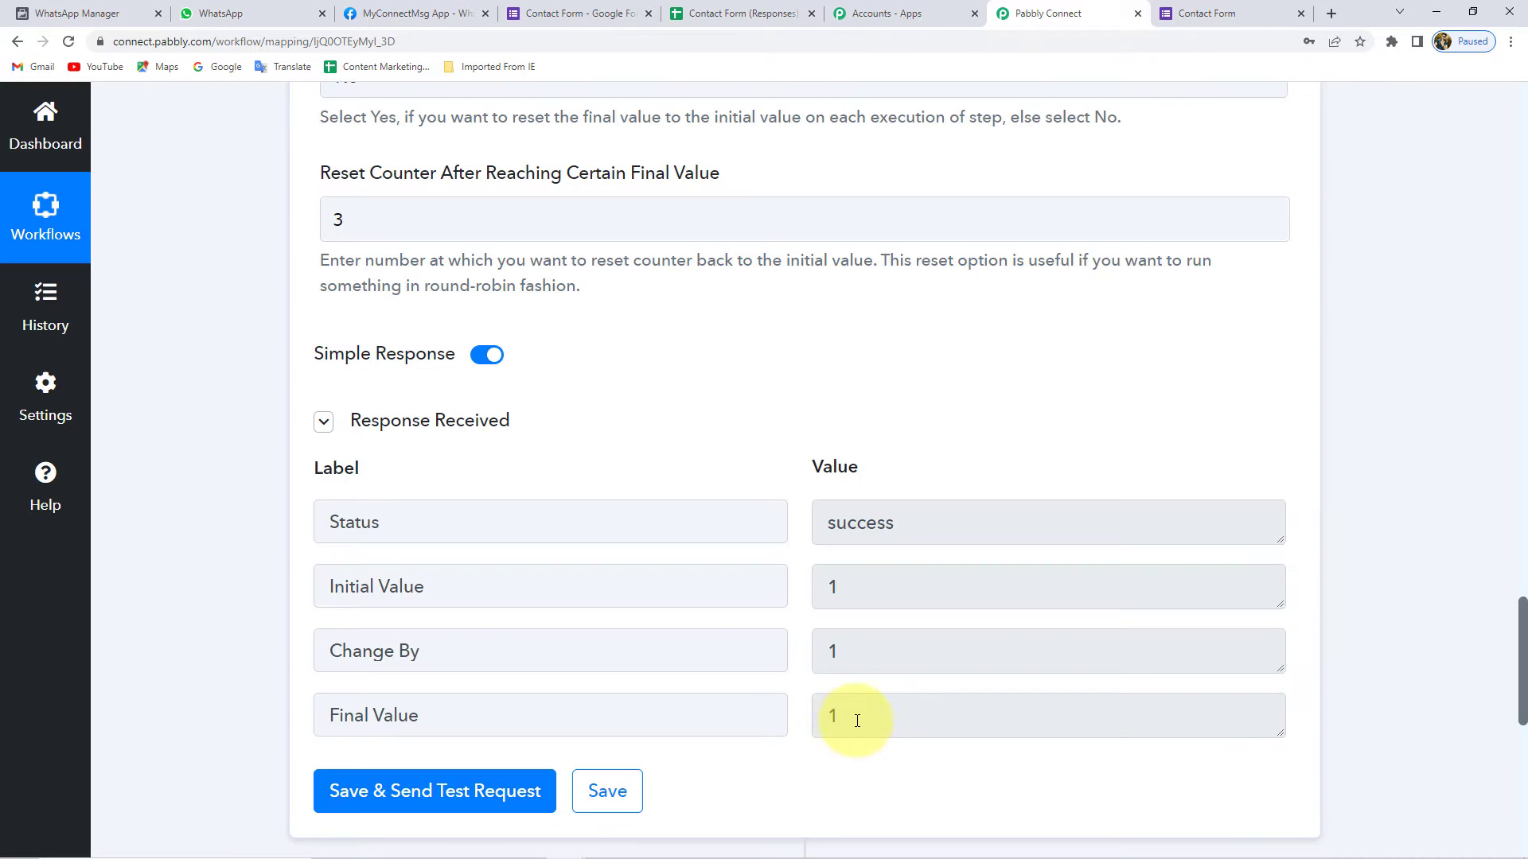
{"action": "left_click_drag", "start_coordinate": [812, 718], "coordinate": [825, 725]}
{"action": "left_click", "coordinate": [825, 725]}
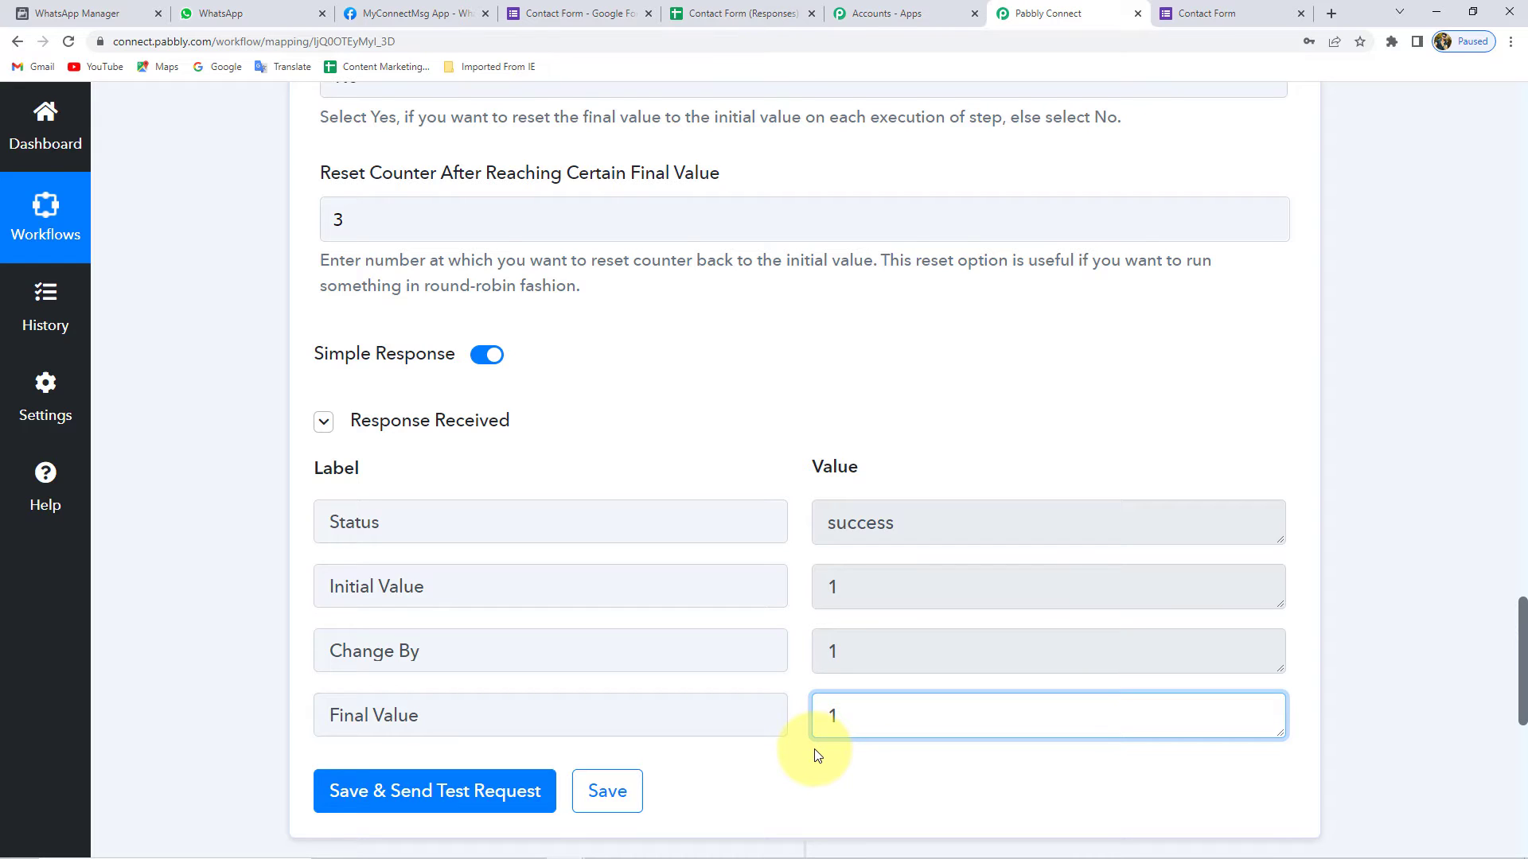
- Expand the empty second action step, Choose Your Next Application
{"action": "scroll", "coordinate": [805, 754], "scroll_direction": "down", "scroll_amount": 2}
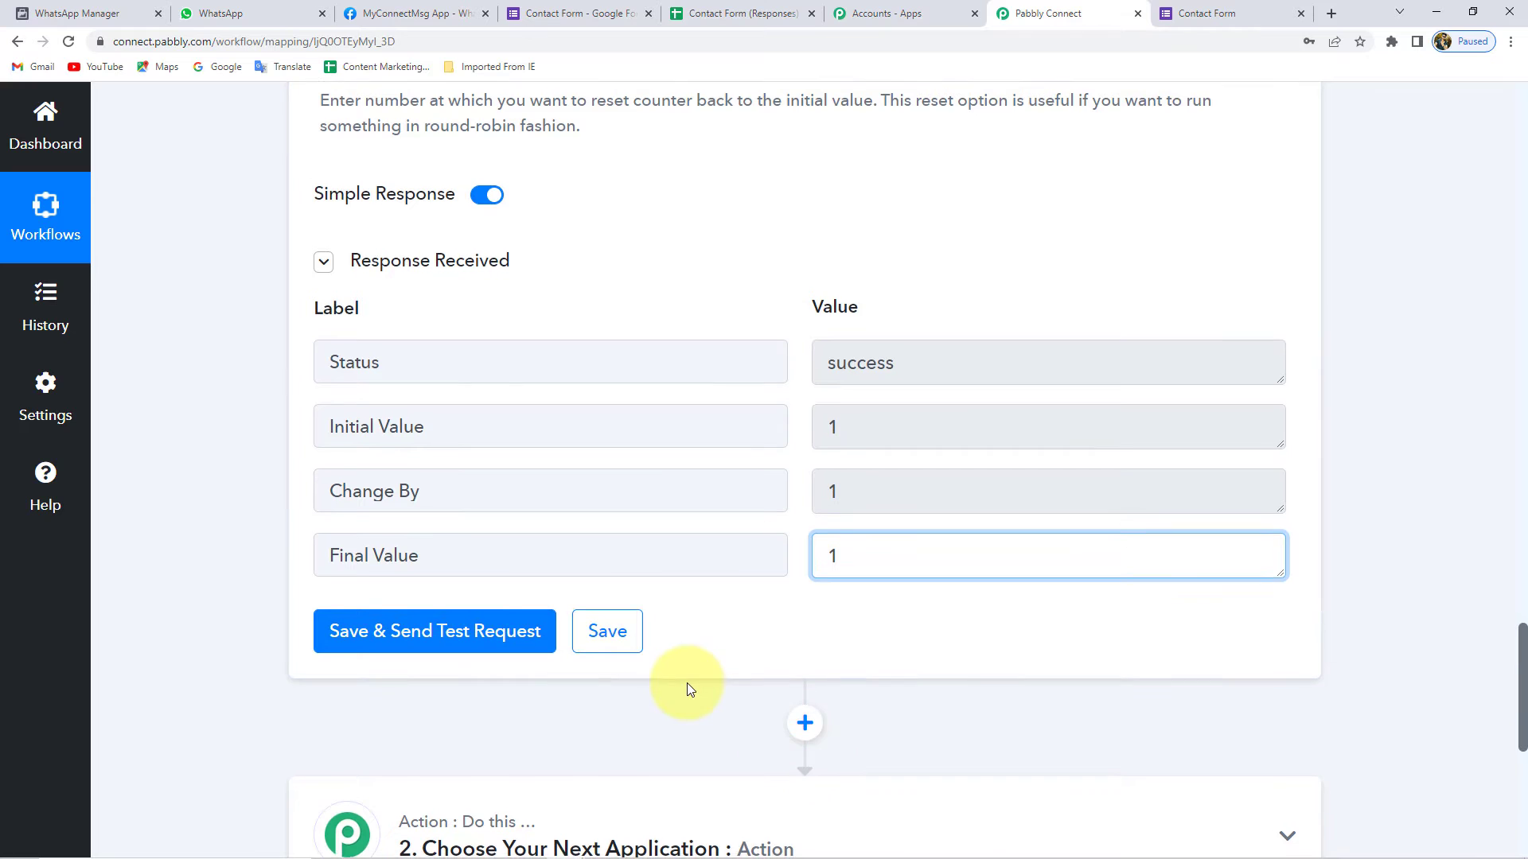
{"action": "scroll", "coordinate": [686, 683], "scroll_direction": "down", "scroll_amount": 3}
{"action": "left_click", "coordinate": [607, 595]}
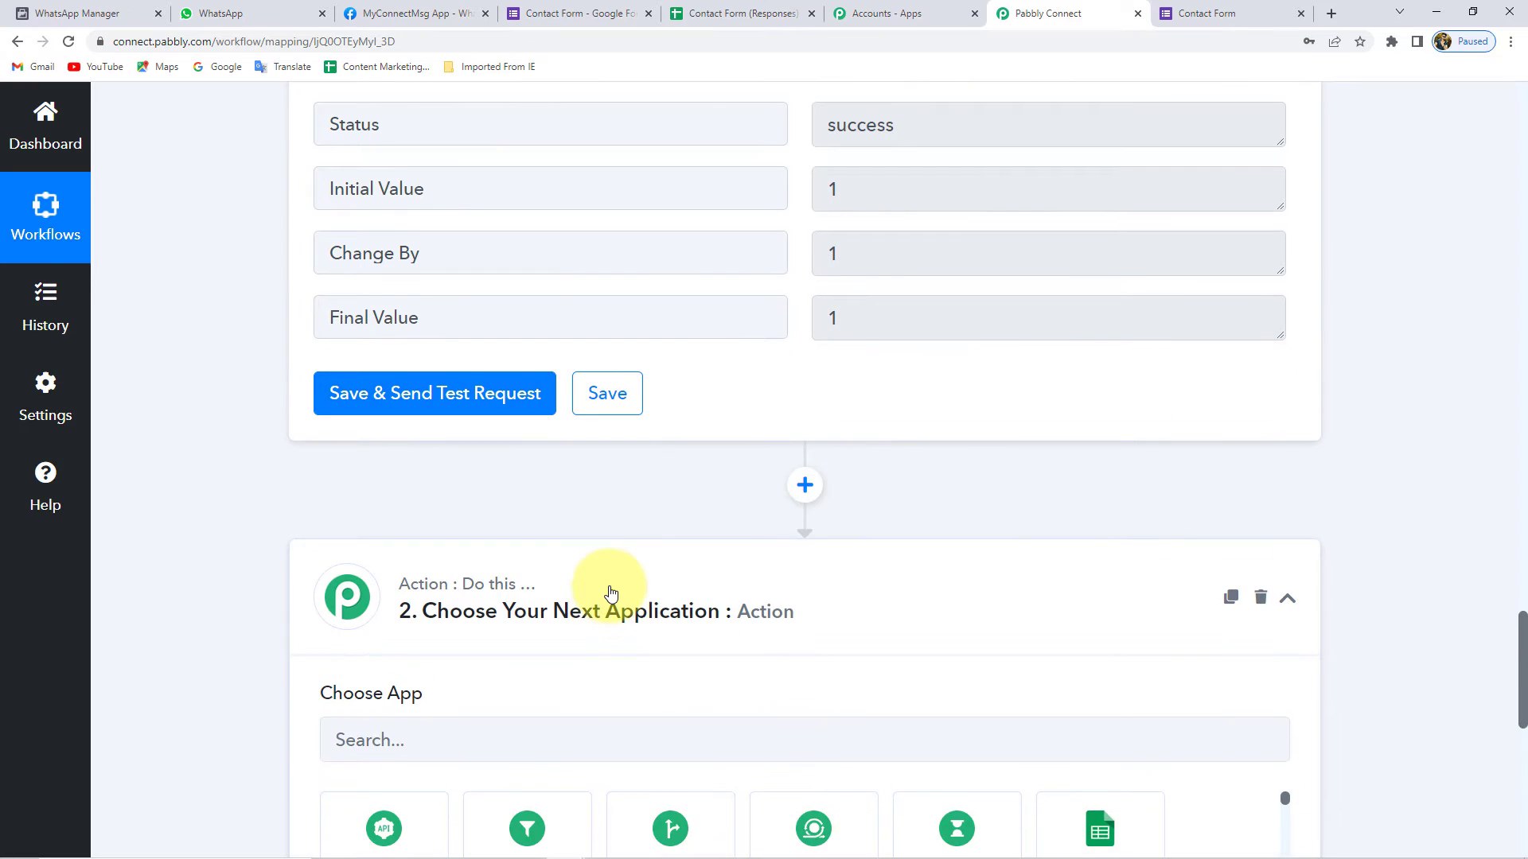
- Search 'Rout' and pick Router as the second step's app
{"action": "scroll", "coordinate": [433, 591], "scroll_direction": "down", "scroll_amount": 2}
{"action": "left_click", "coordinate": [433, 590]}
{"action": "type", "text": "Rout"}
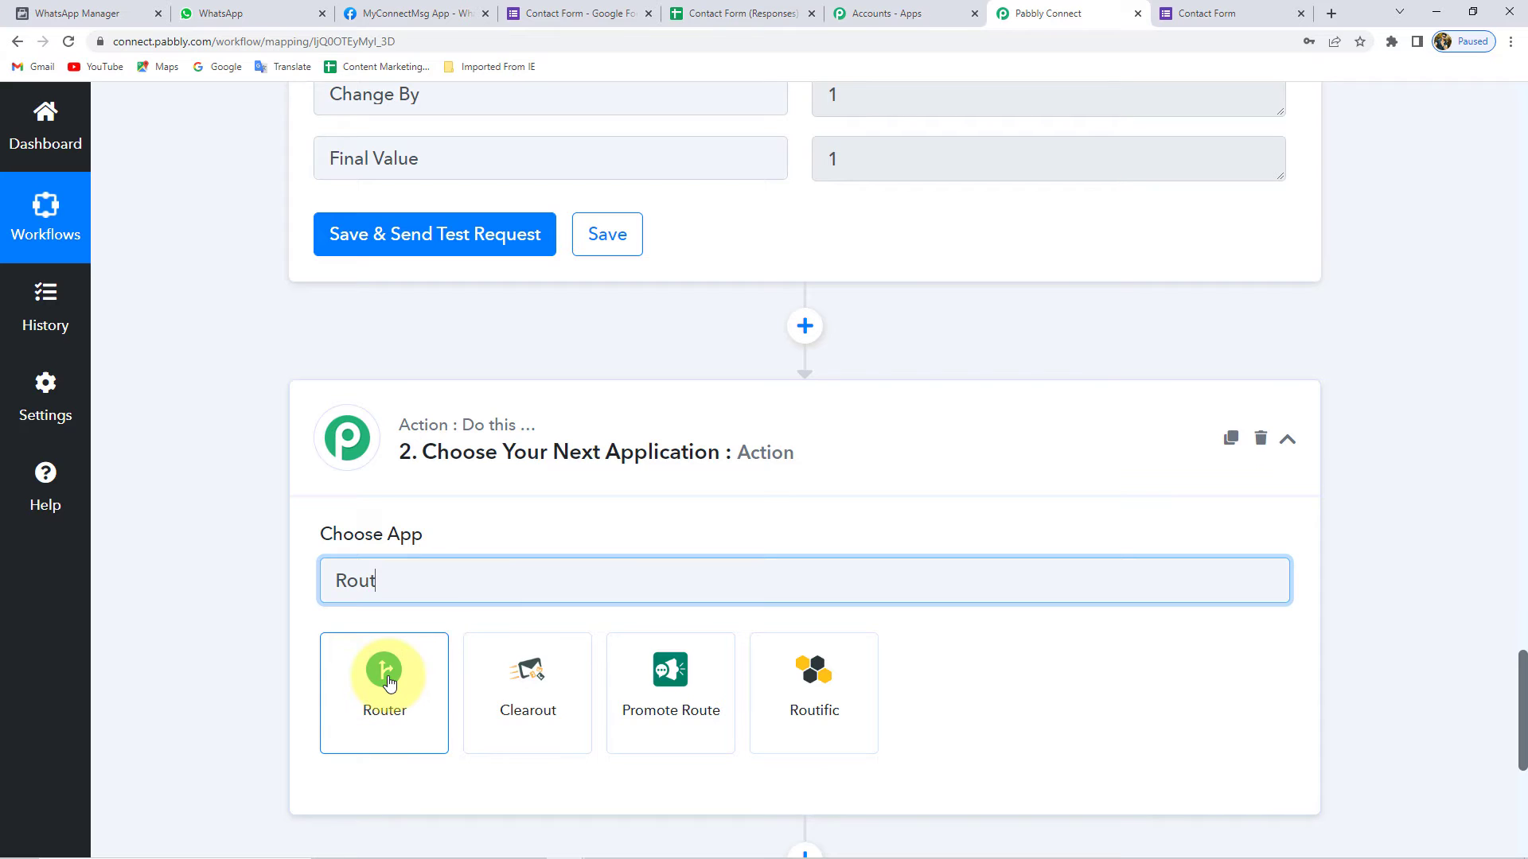
{"action": "left_click", "coordinate": [386, 677]}
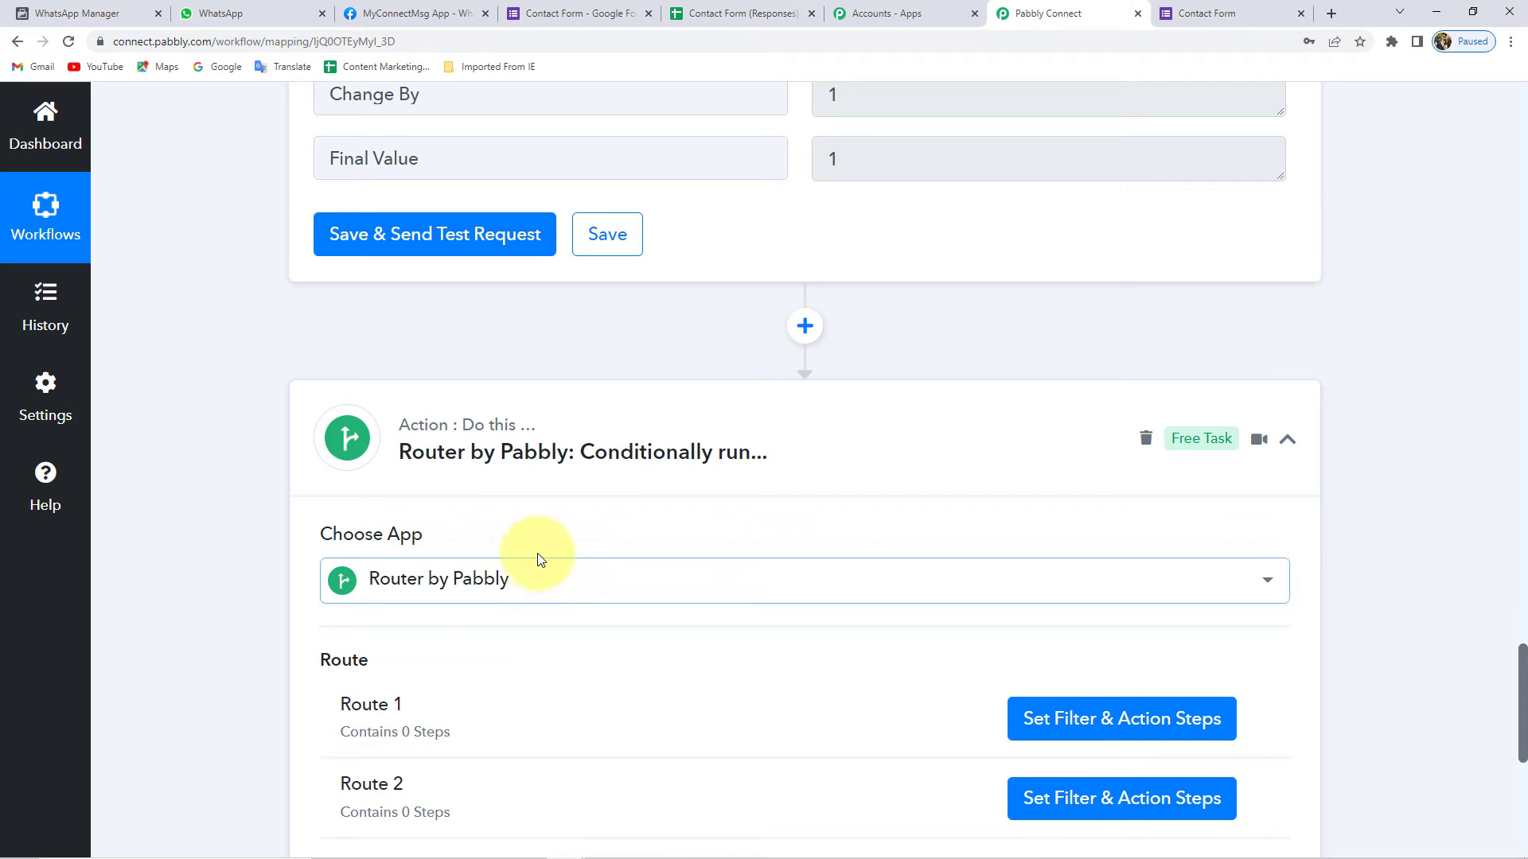
- Delete Route 2, leaving only Route 1, and start renaming Route 1
{"action": "scroll", "coordinate": [277, 605], "scroll_direction": "down", "scroll_amount": 1}
{"action": "scroll", "coordinate": [275, 599], "scroll_direction": "down", "scroll_amount": 3}
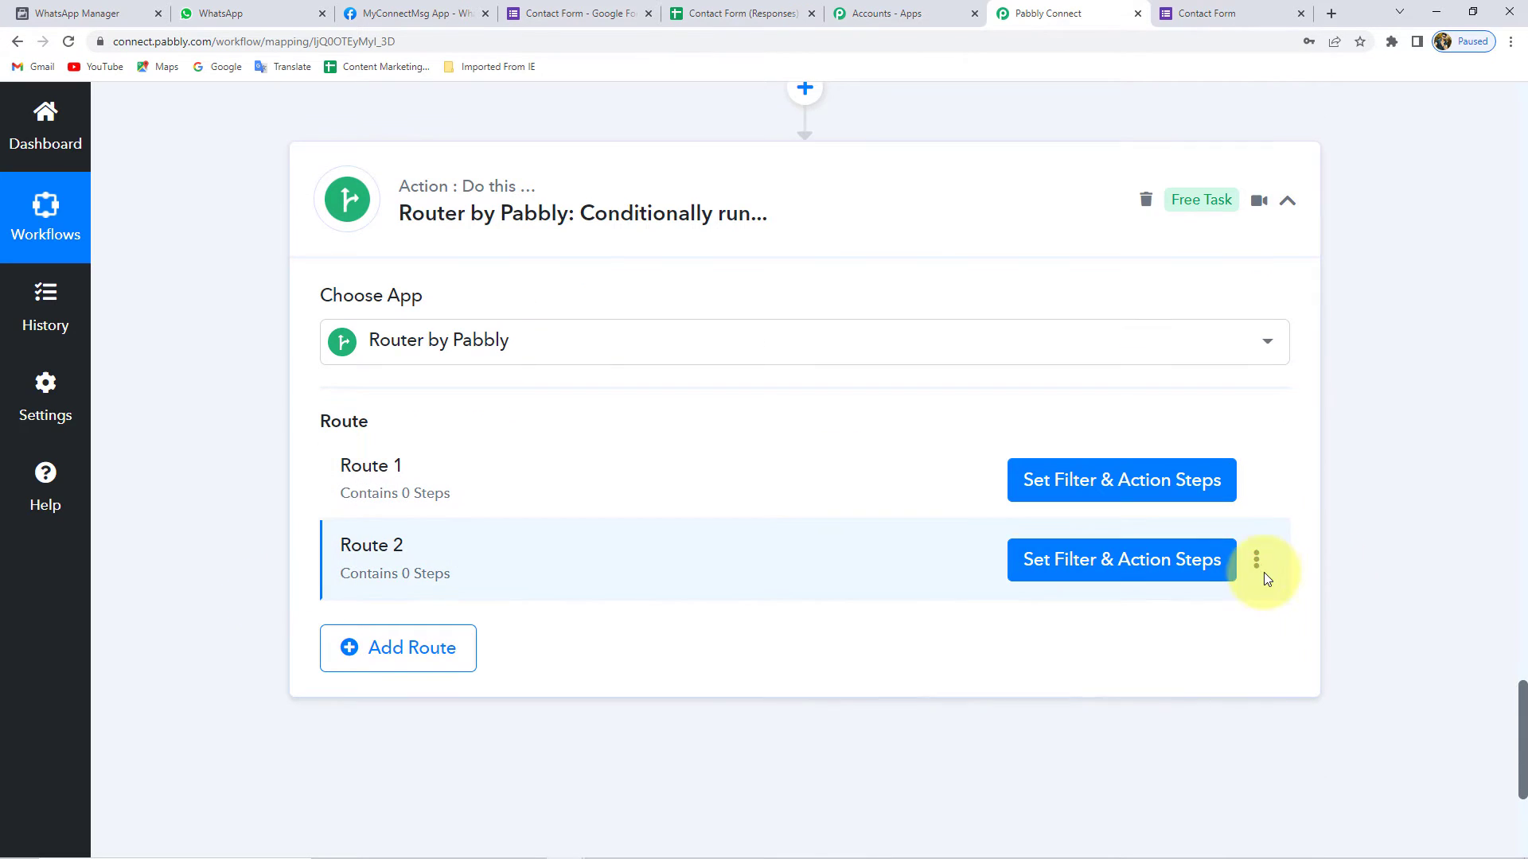
{"action": "left_click", "coordinate": [1257, 560]}
{"action": "left_click", "coordinate": [1126, 670]}
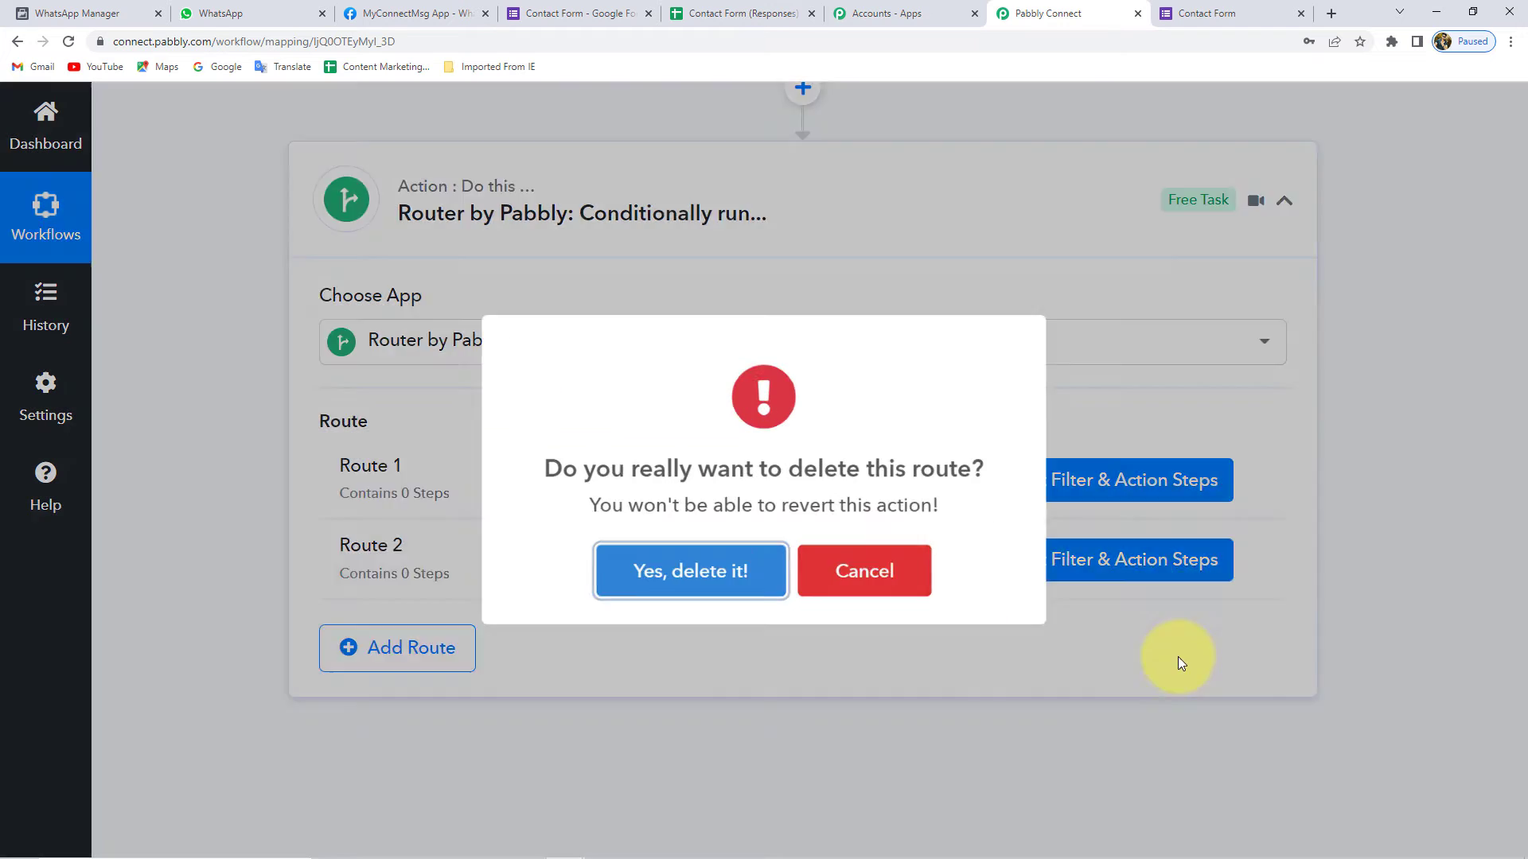
{"action": "left_click", "coordinate": [739, 592]}
{"action": "left_click", "coordinate": [807, 585]}
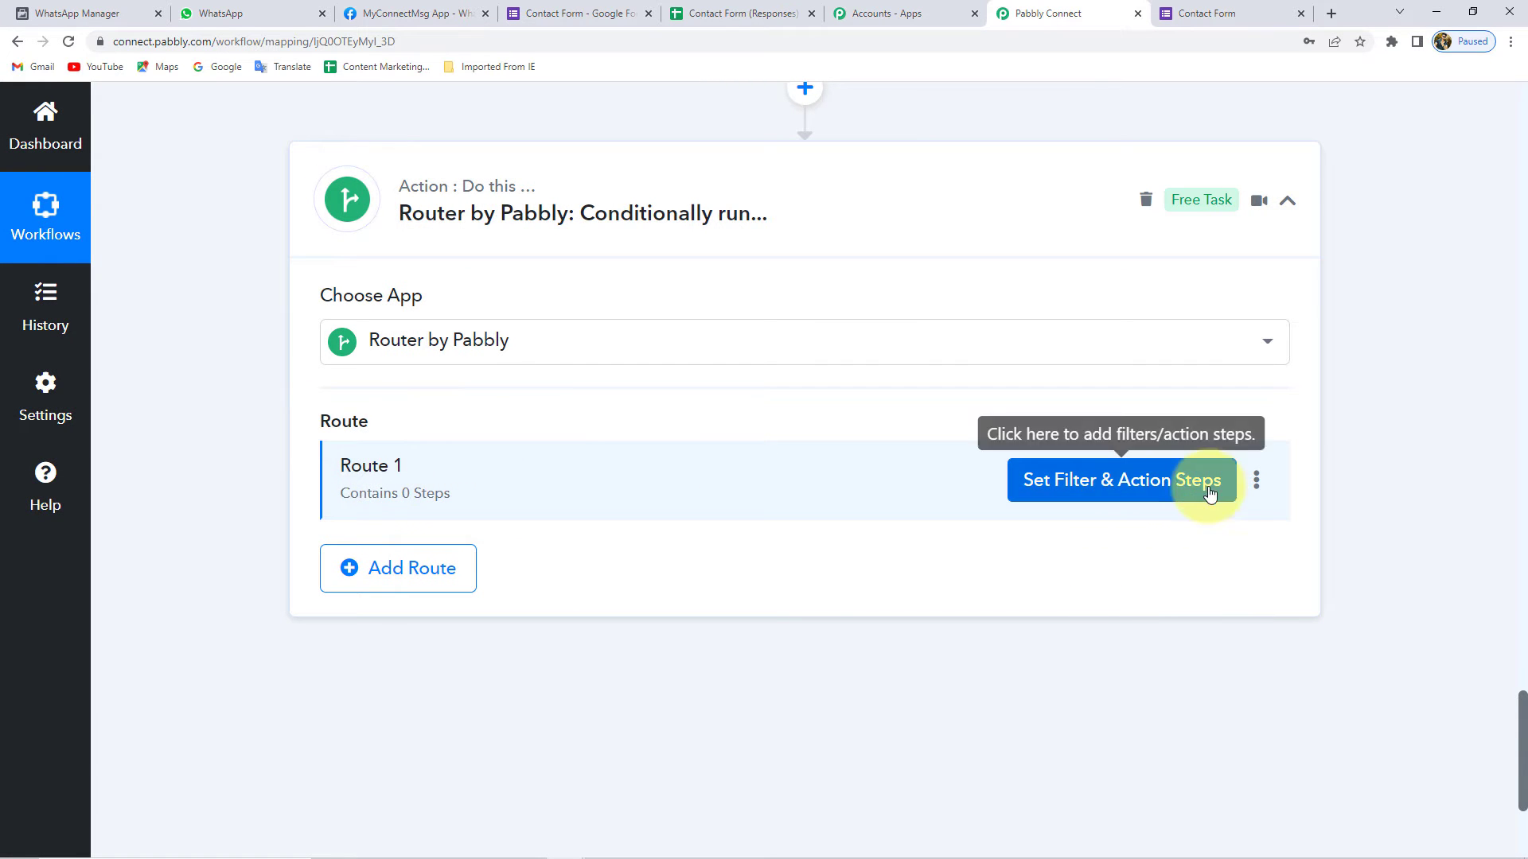
{"action": "left_click", "coordinate": [1256, 482]}
{"action": "left_click", "coordinate": [1107, 521]}
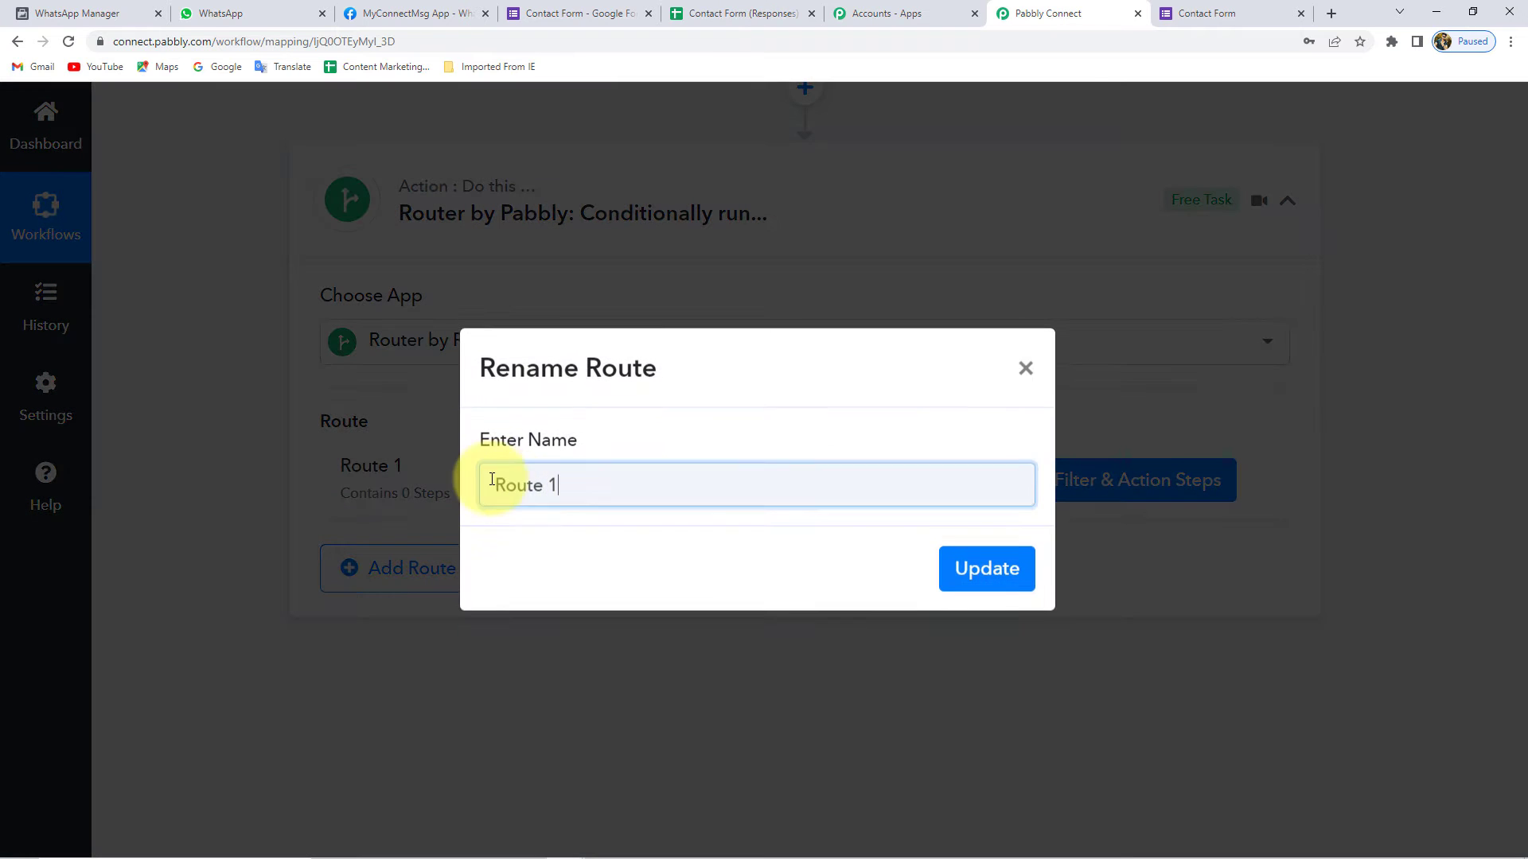
- Rename Route 1 to 'Agent 1'
{"action": "left_click_drag", "start_coordinate": [575, 485], "coordinate": [226, 483]}
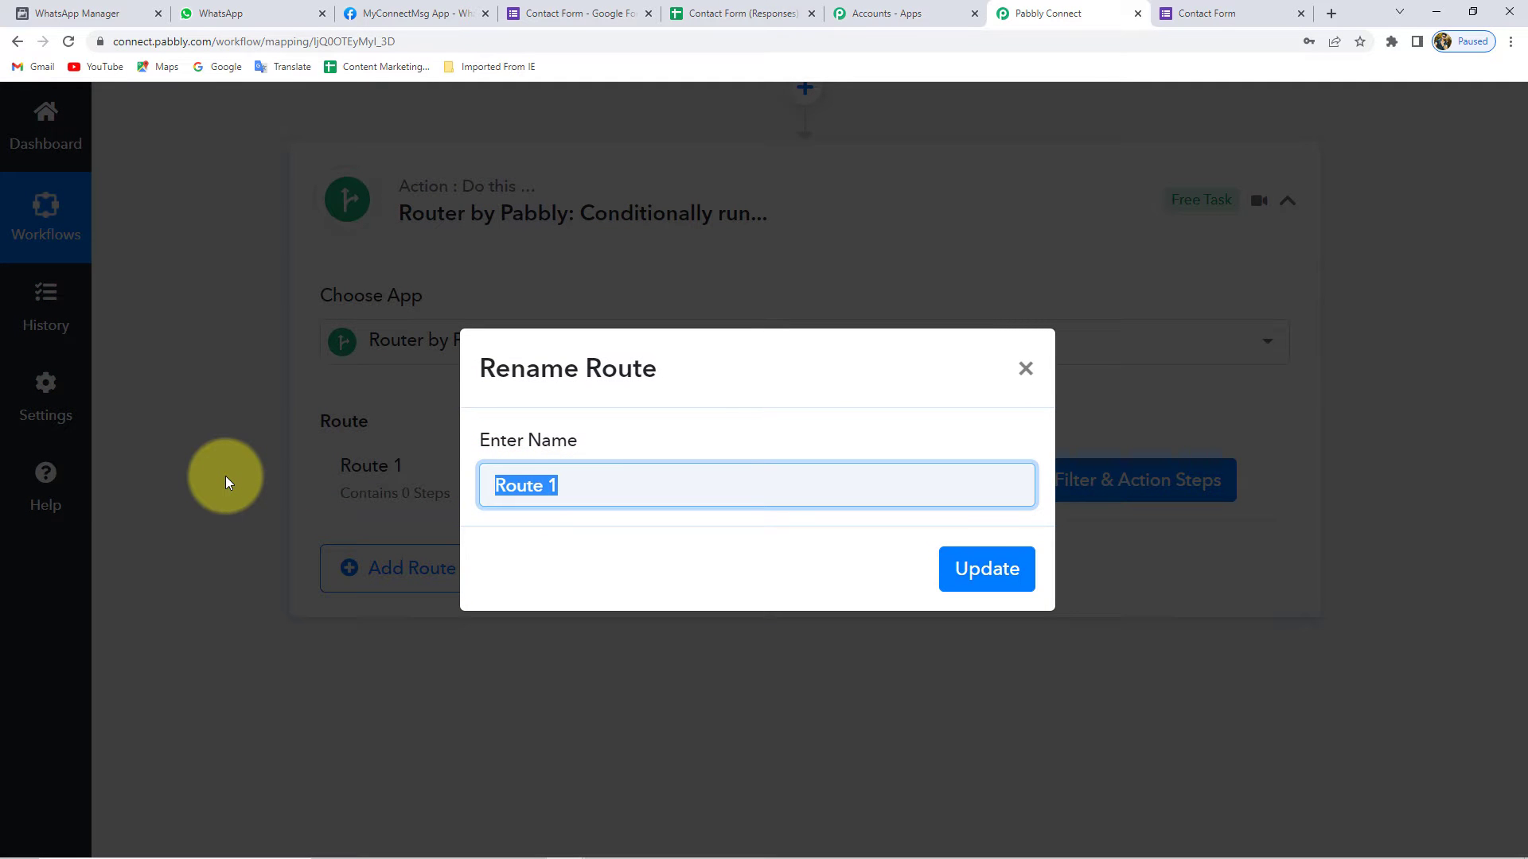
{"action": "type", "text": "Agent 1"}
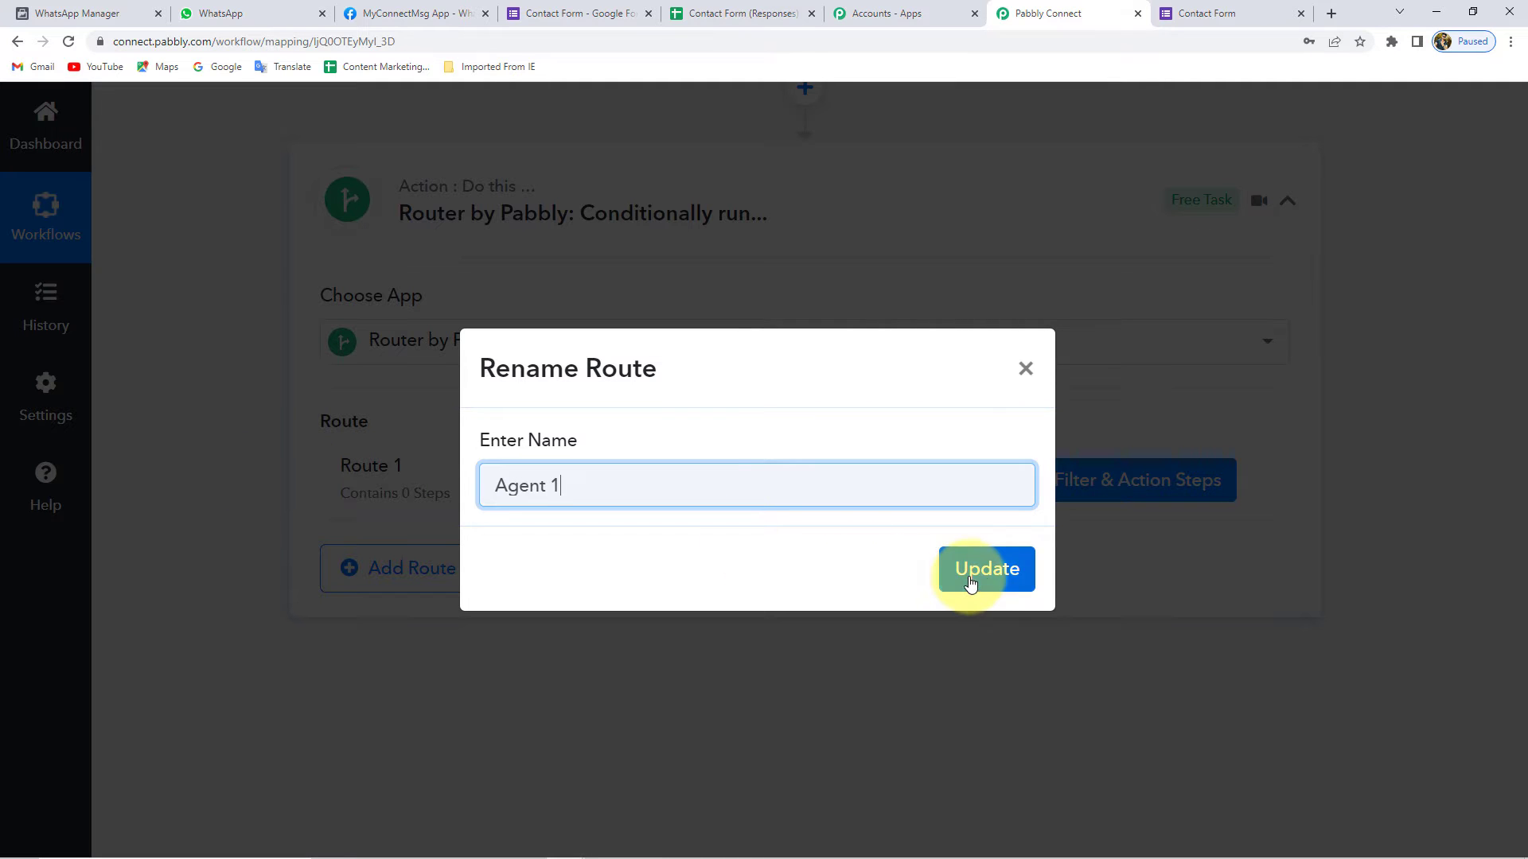
{"action": "left_click", "coordinate": [985, 572]}
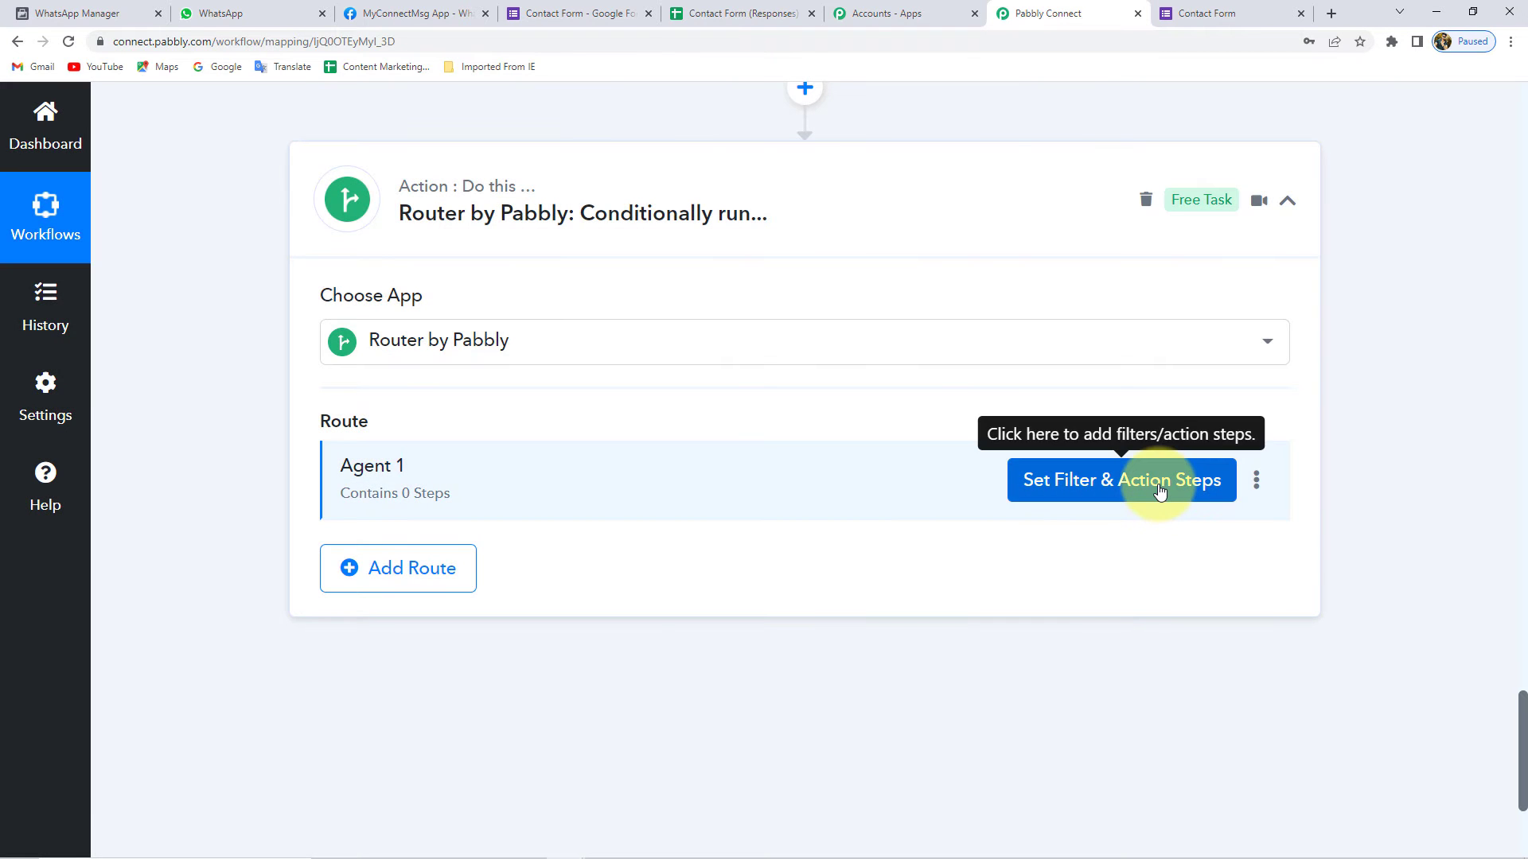
- Filter Agent 1 on the Number Formatter's Final Value equal to 1, saved and tested true
{"action": "left_click", "coordinate": [1160, 491]}
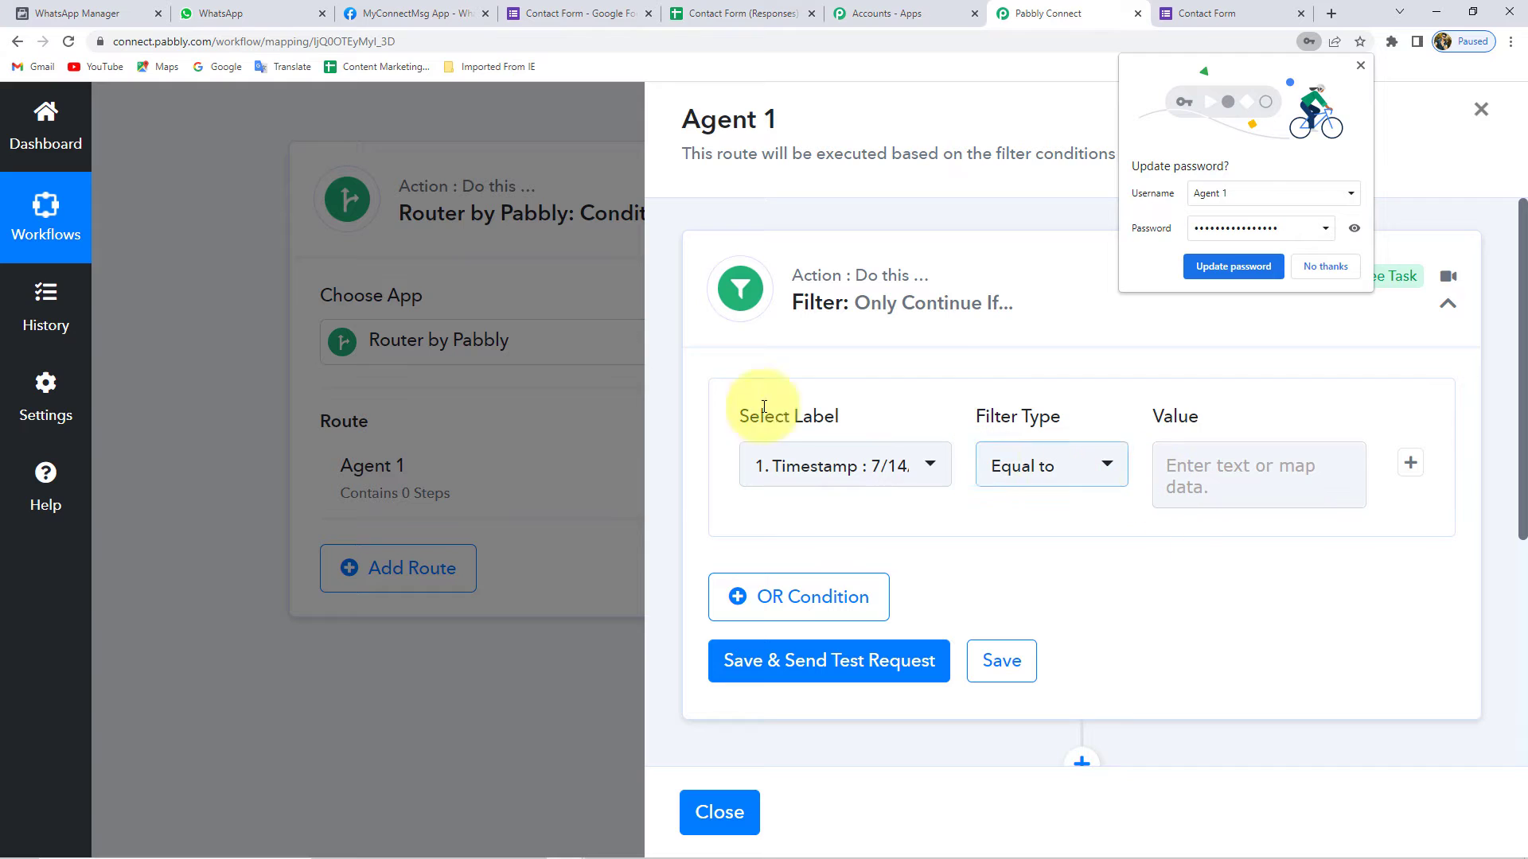
{"action": "left_click", "coordinate": [1325, 266]}
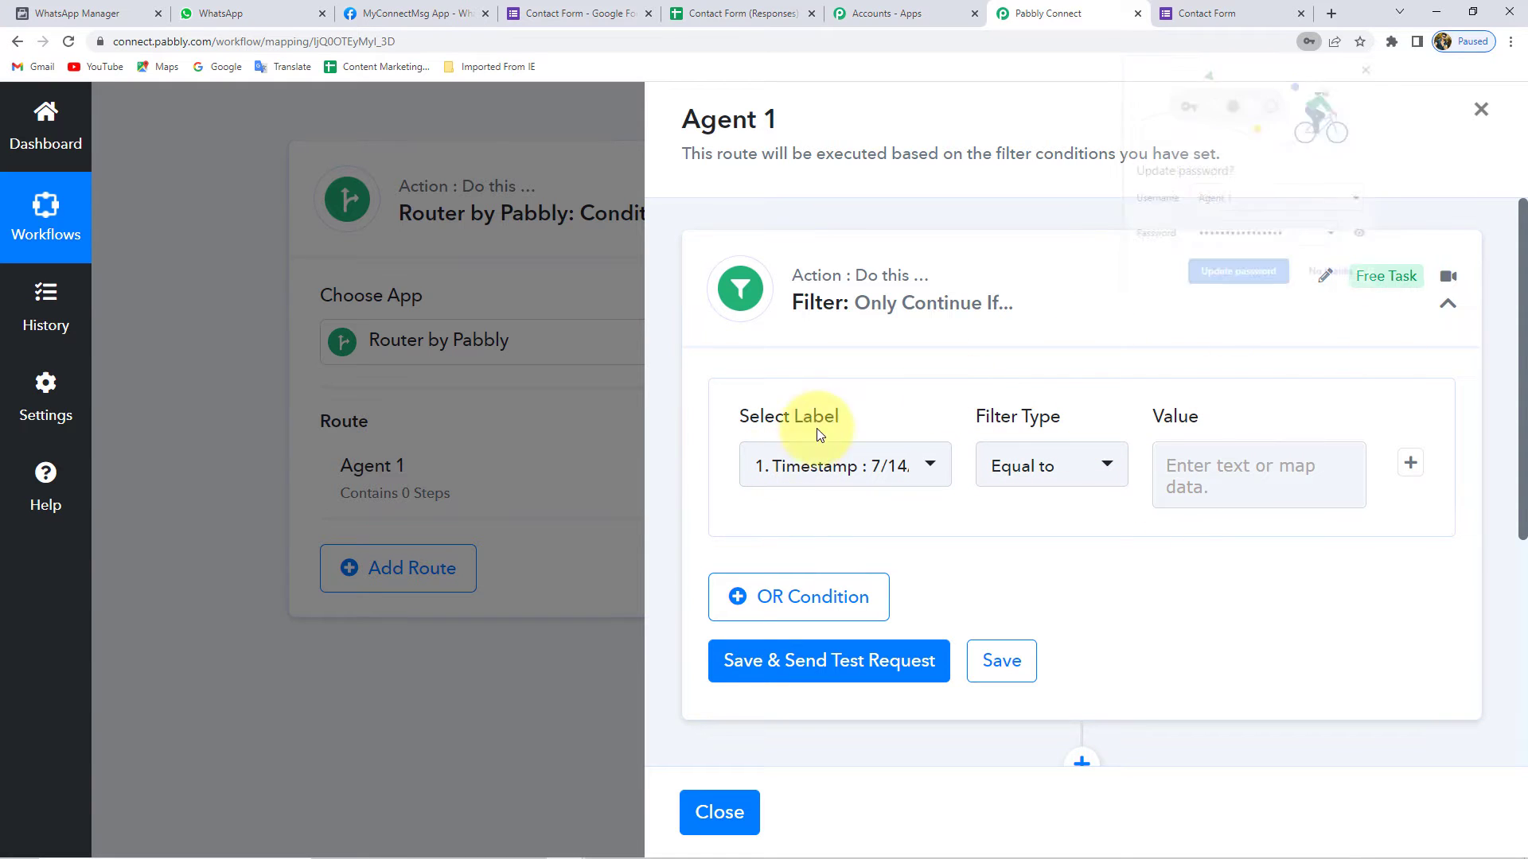
{"action": "left_click", "coordinate": [831, 466]}
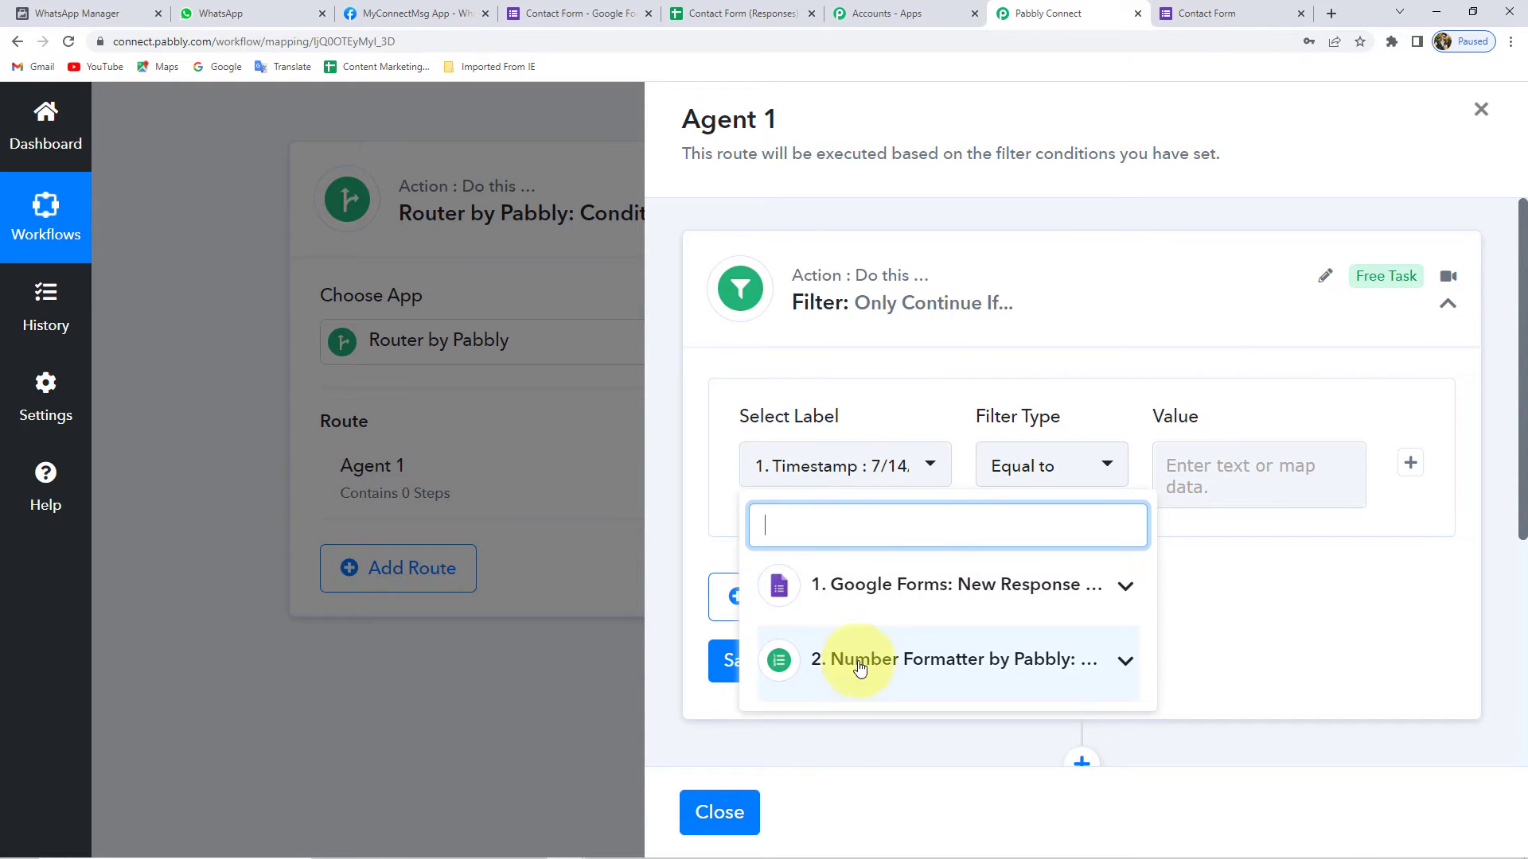
{"action": "left_click", "coordinate": [894, 671]}
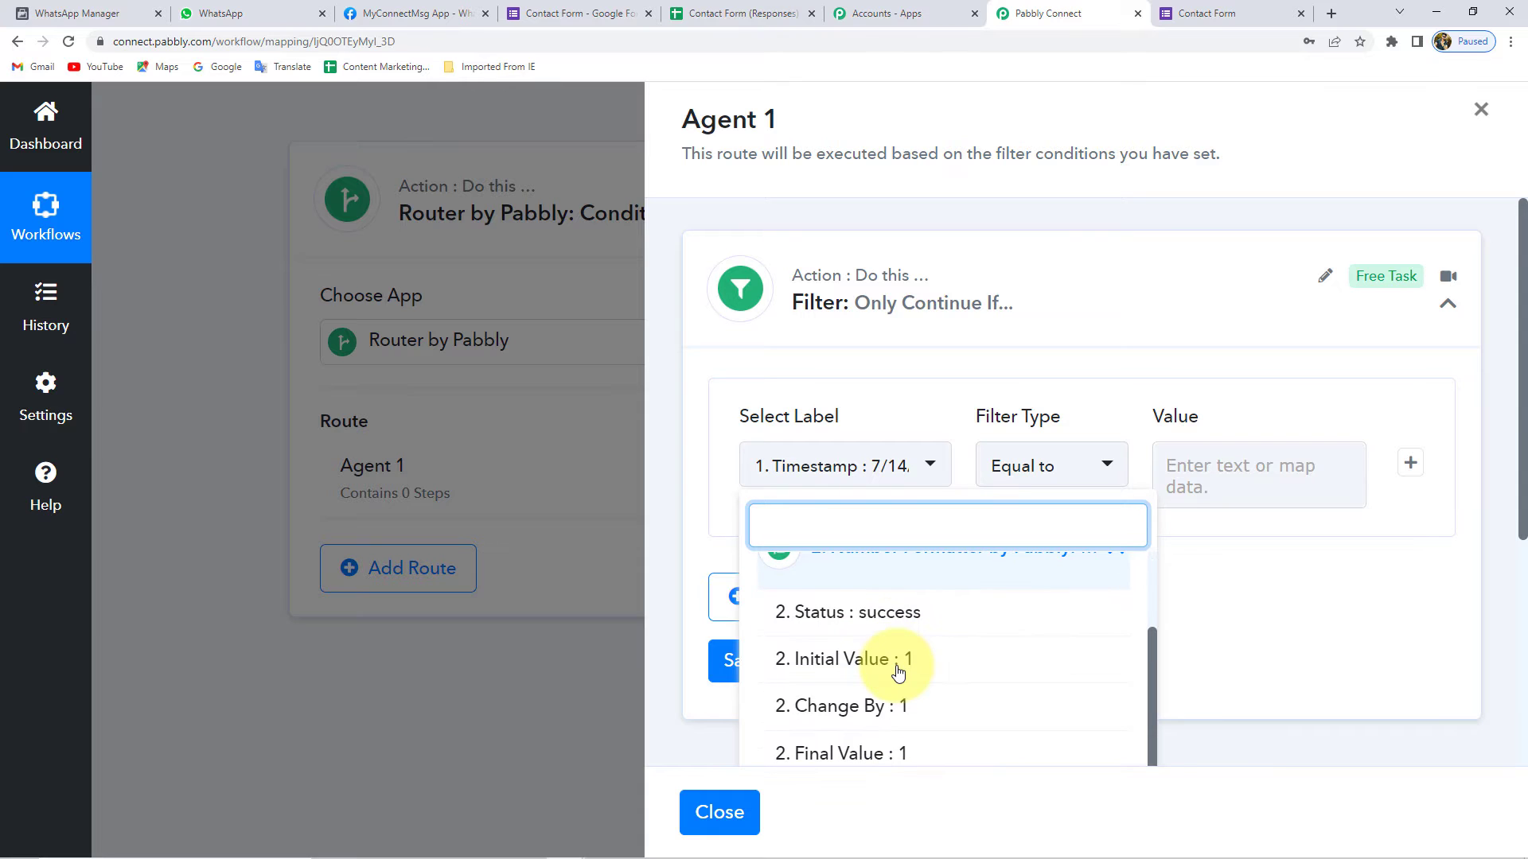
{"action": "scroll", "coordinate": [891, 740], "scroll_direction": "down", "scroll_amount": 1}
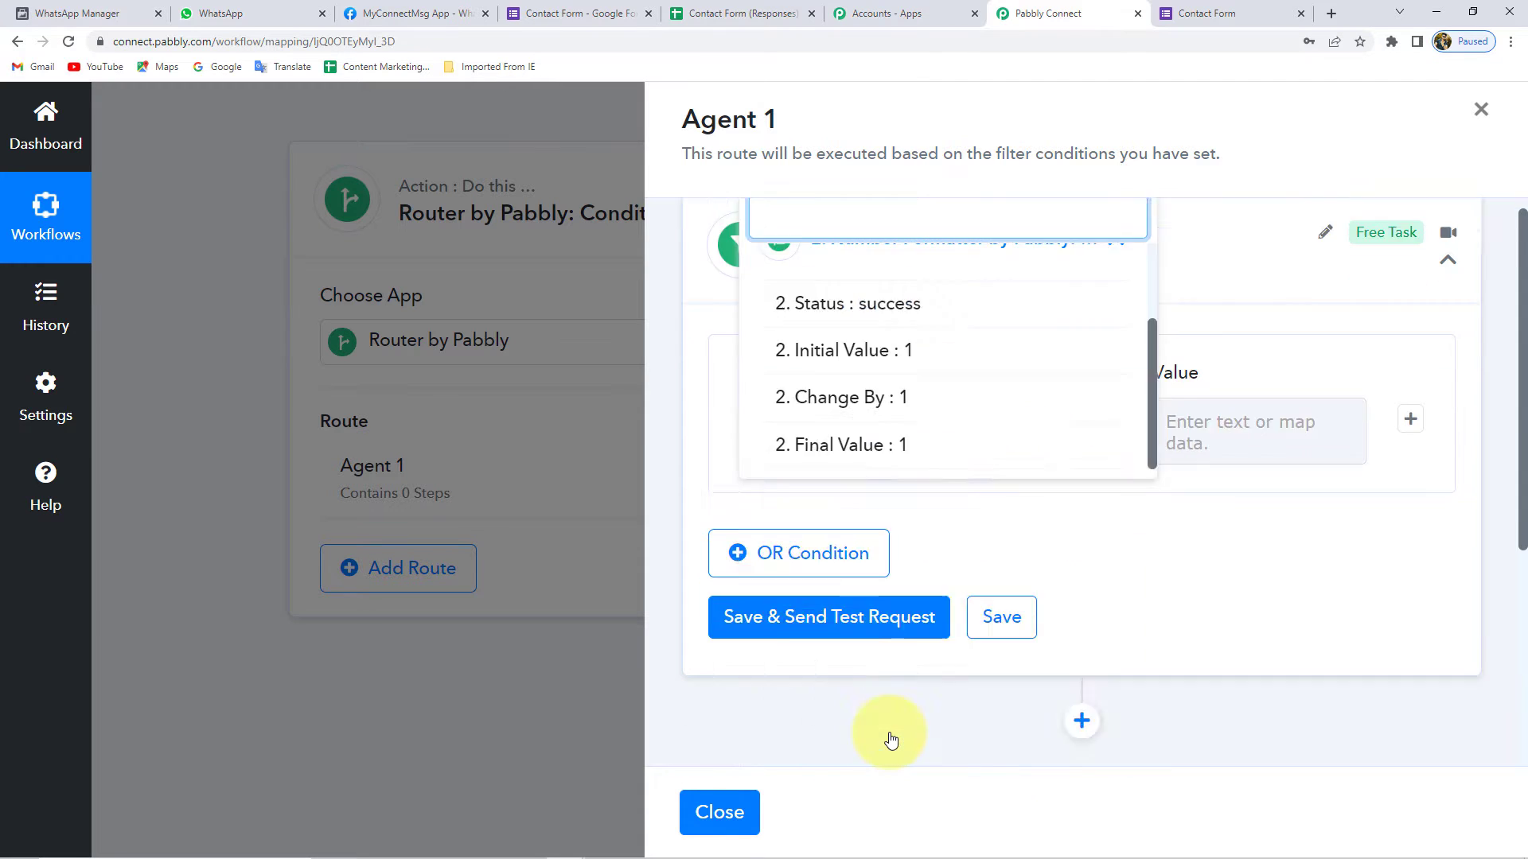
{"action": "left_click", "coordinate": [873, 679]}
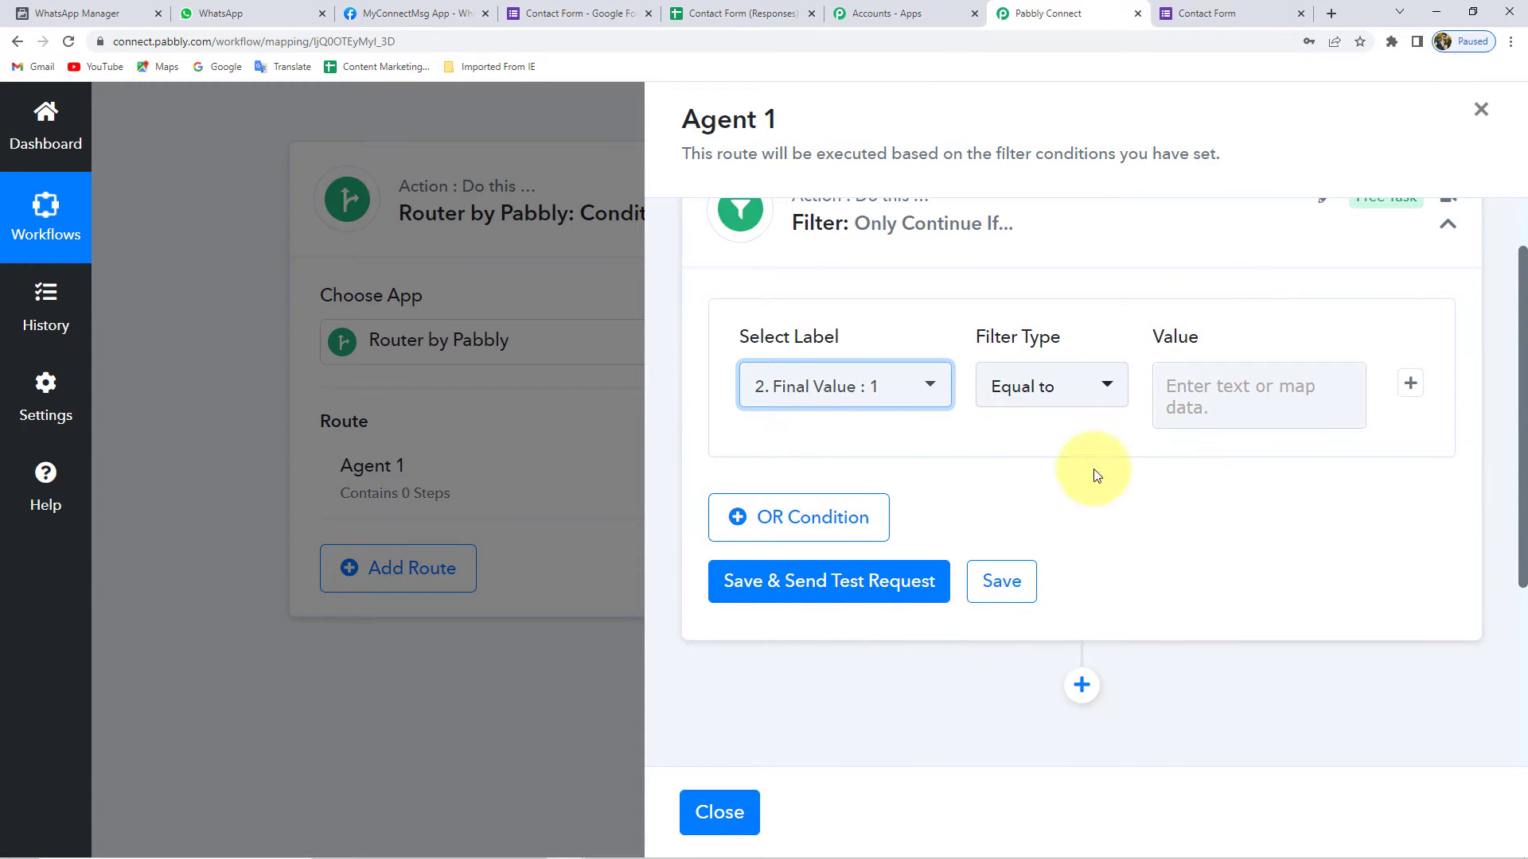
{"action": "left_click", "coordinate": [1192, 392]}
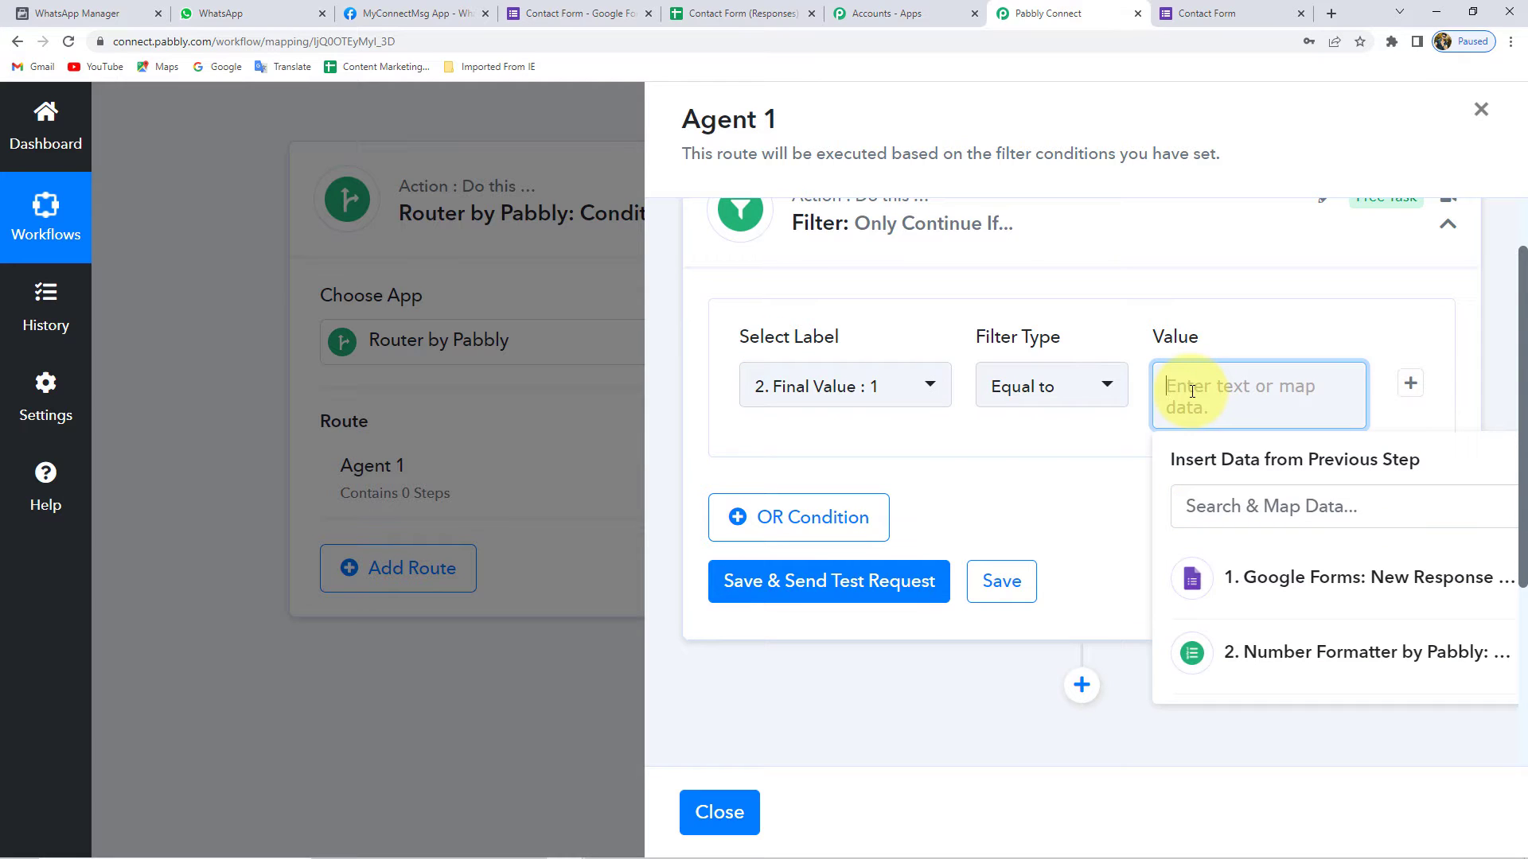
{"action": "type", "text": "1"}
{"action": "left_click", "coordinate": [1086, 465]}
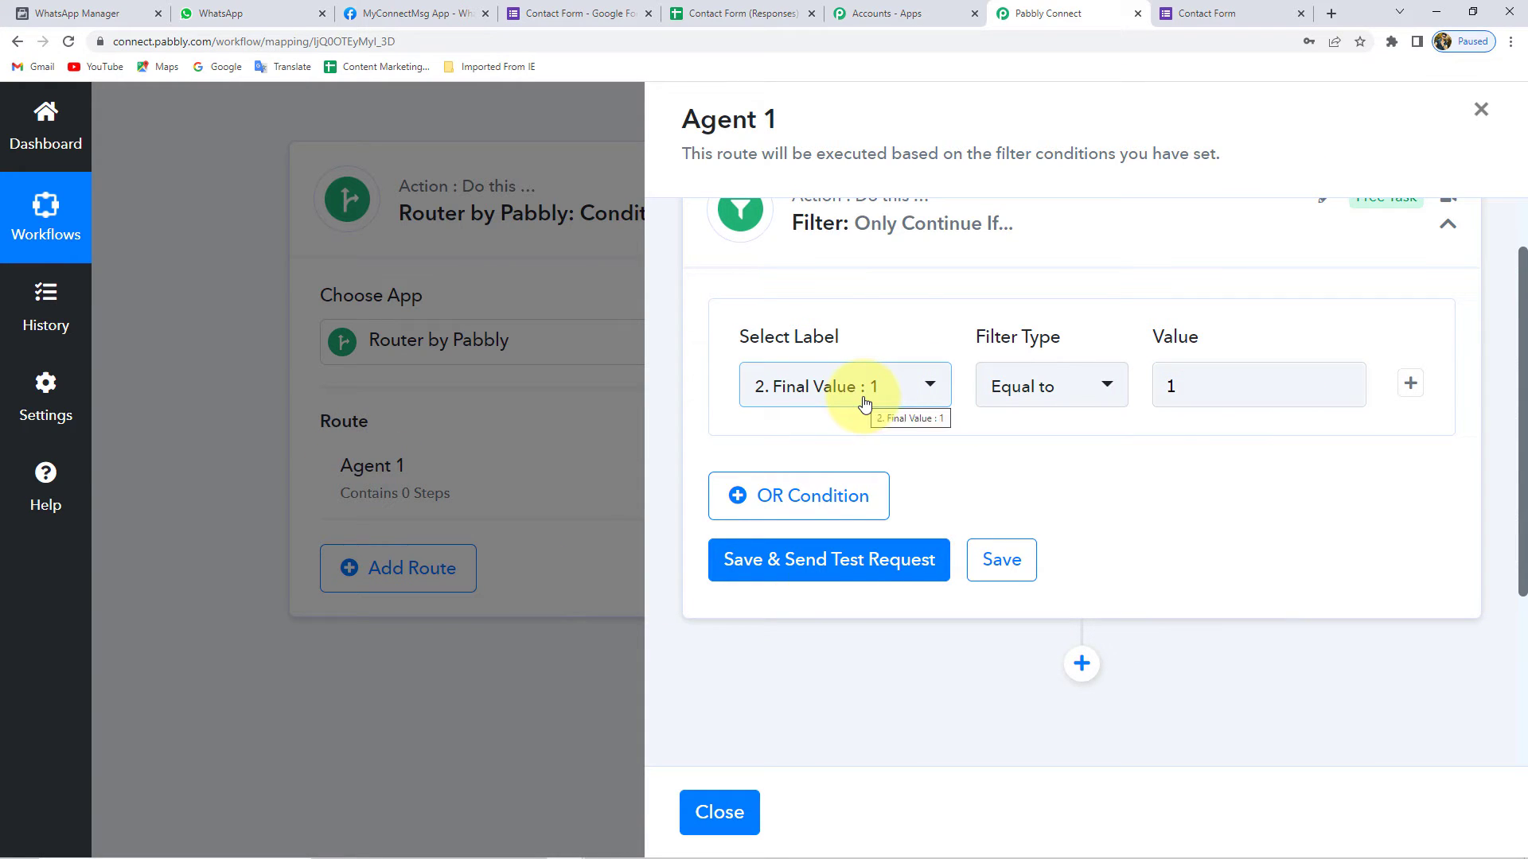
{"action": "left_click", "coordinate": [816, 563]}
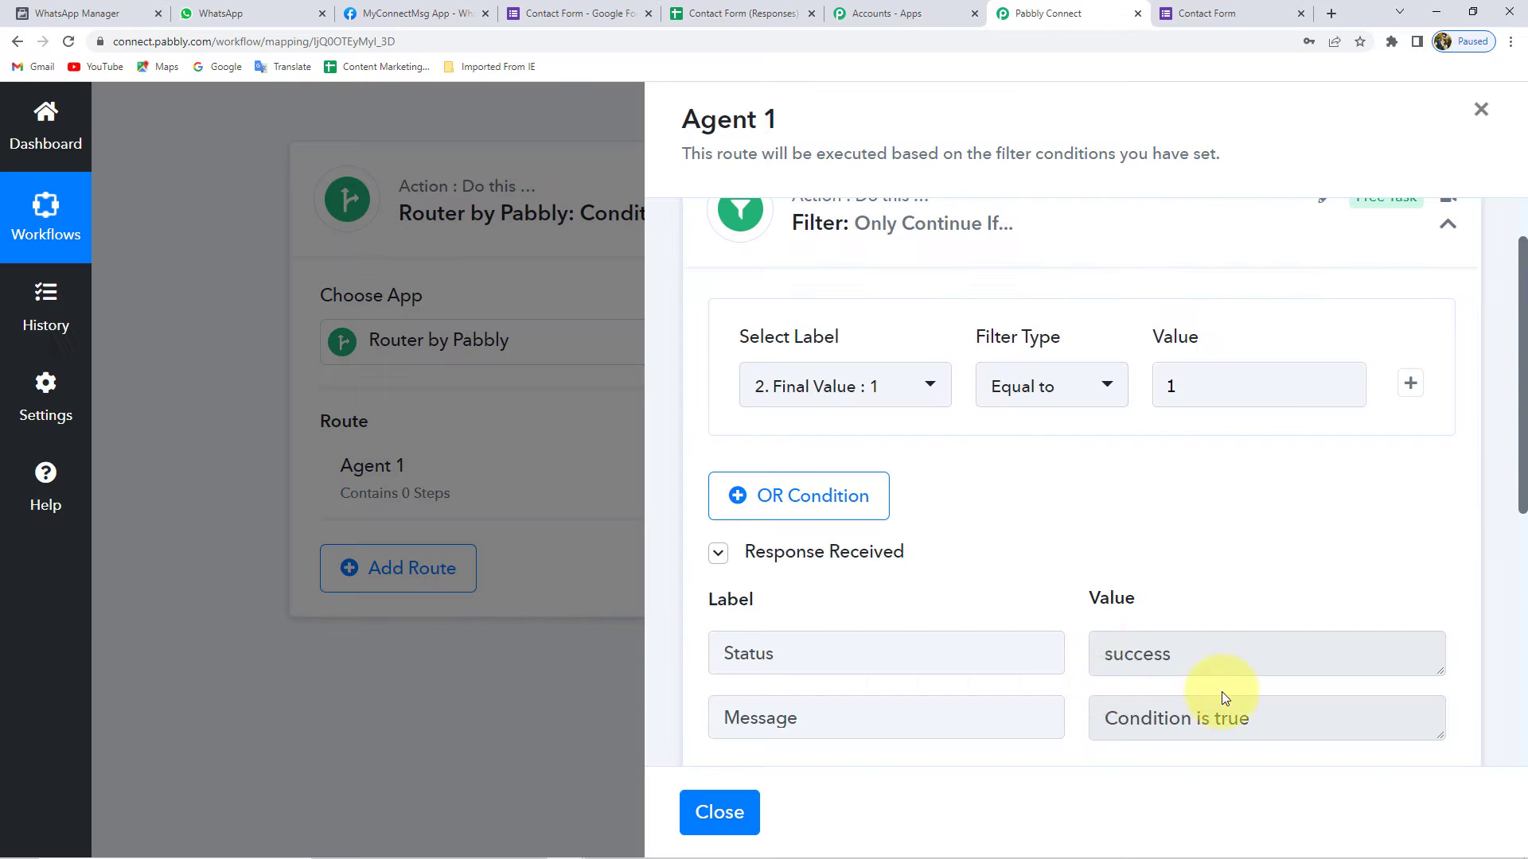
{"action": "scroll", "coordinate": [1200, 585], "scroll_direction": "down", "scroll_amount": 6}
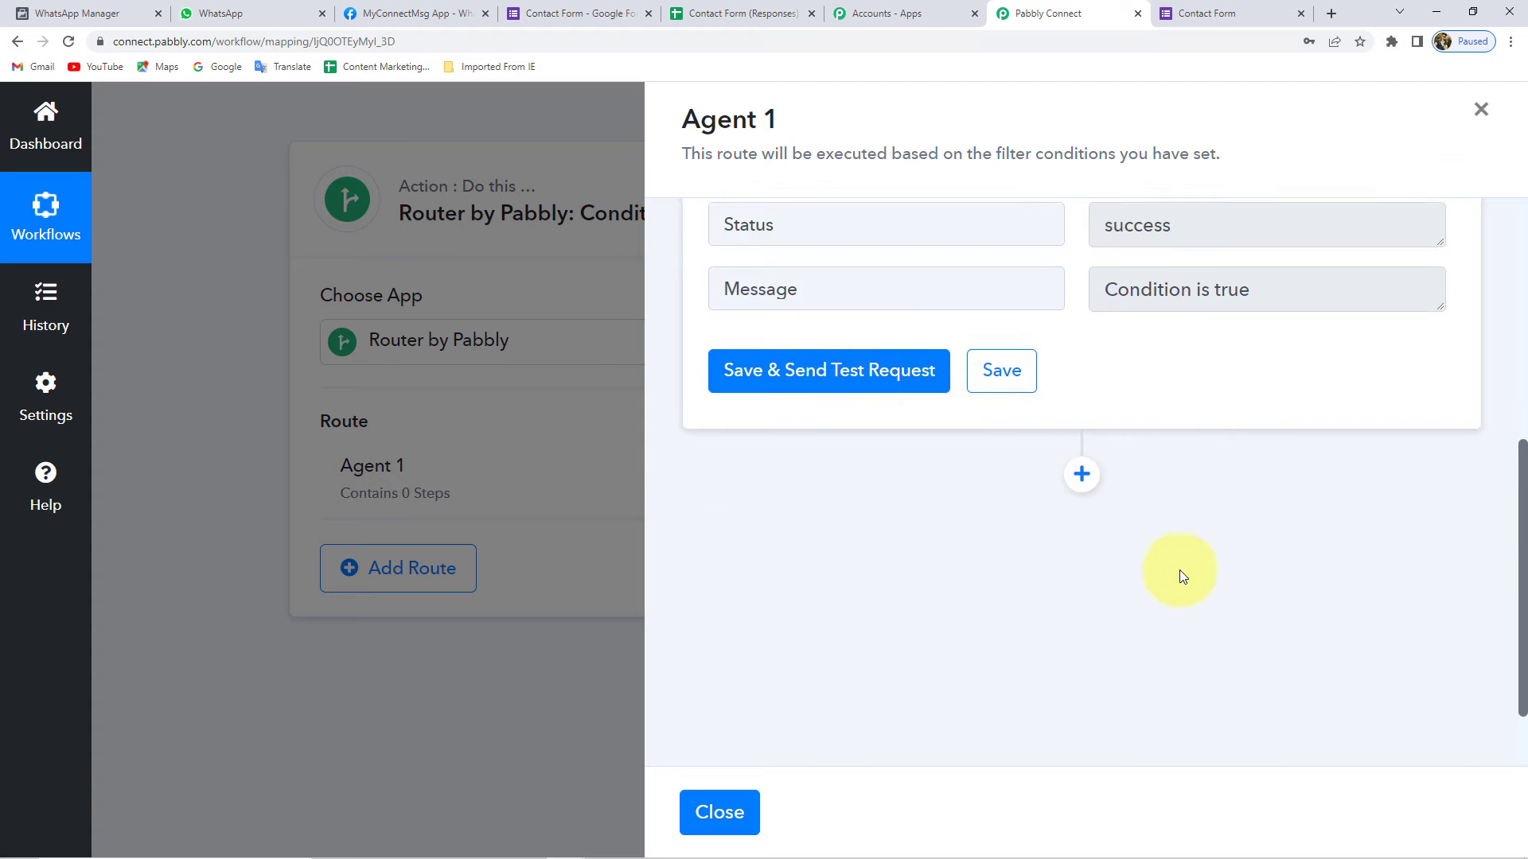
- Add a WhatsApp Cloud API action with the Send Template Message event under Agent 1
{"action": "left_click", "coordinate": [1080, 429]}
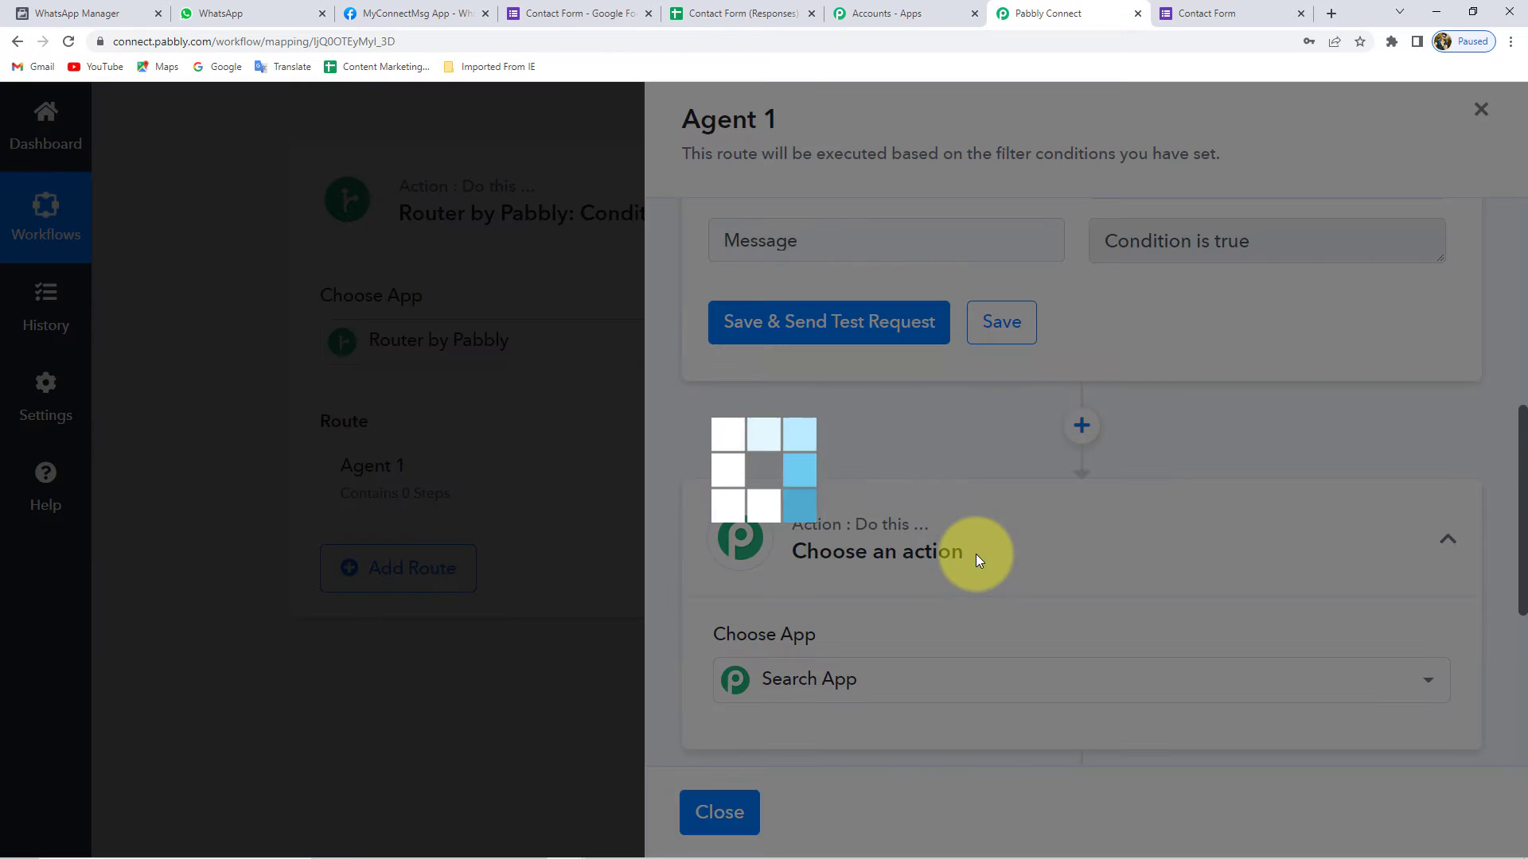
{"action": "type", "text": "Whats"}
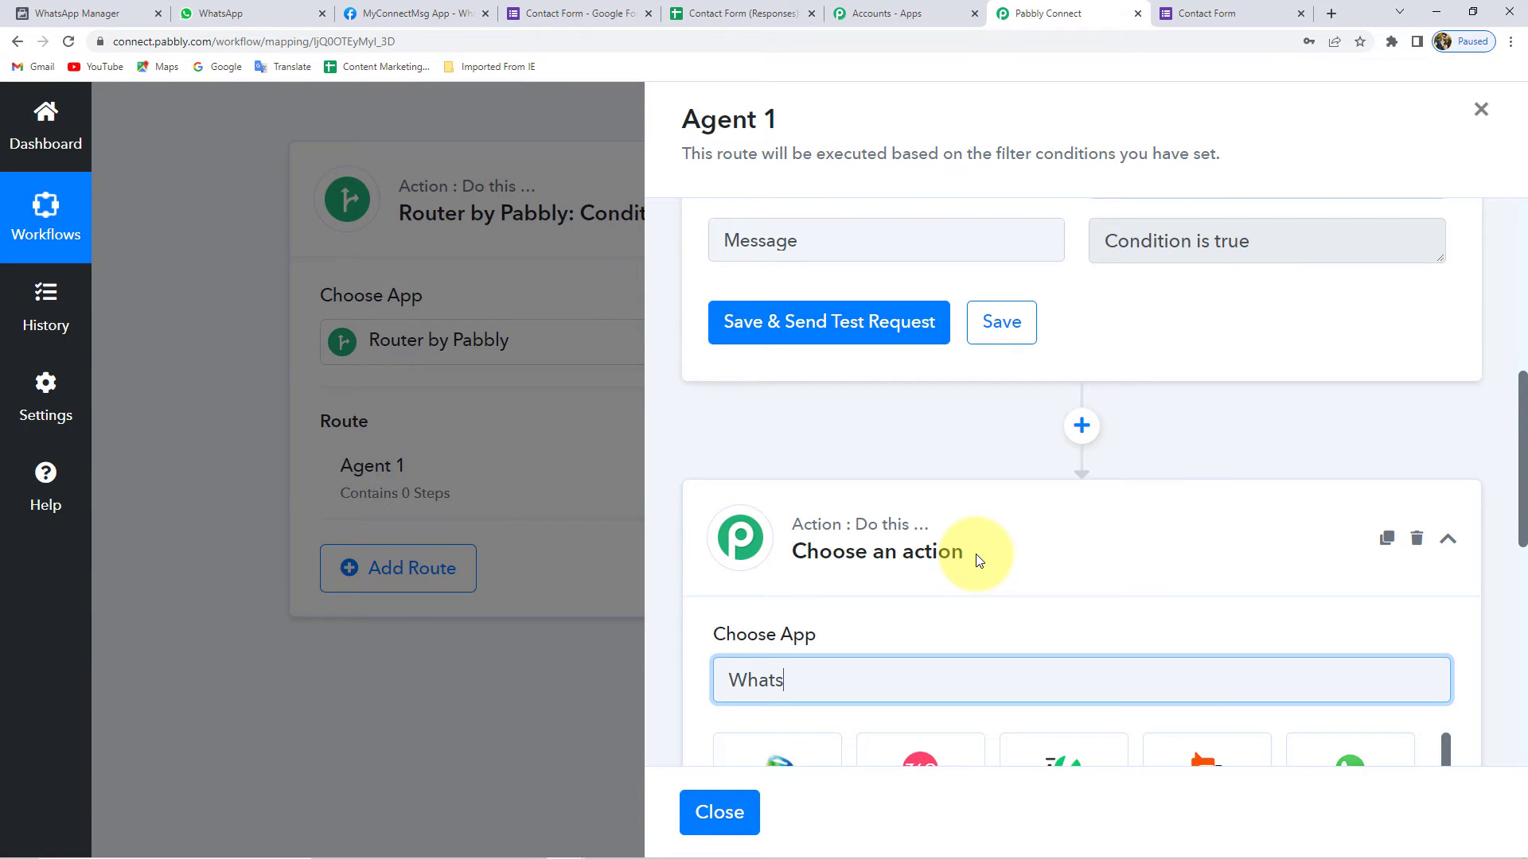
{"action": "scroll", "coordinate": [882, 567], "scroll_direction": "down", "scroll_amount": 3}
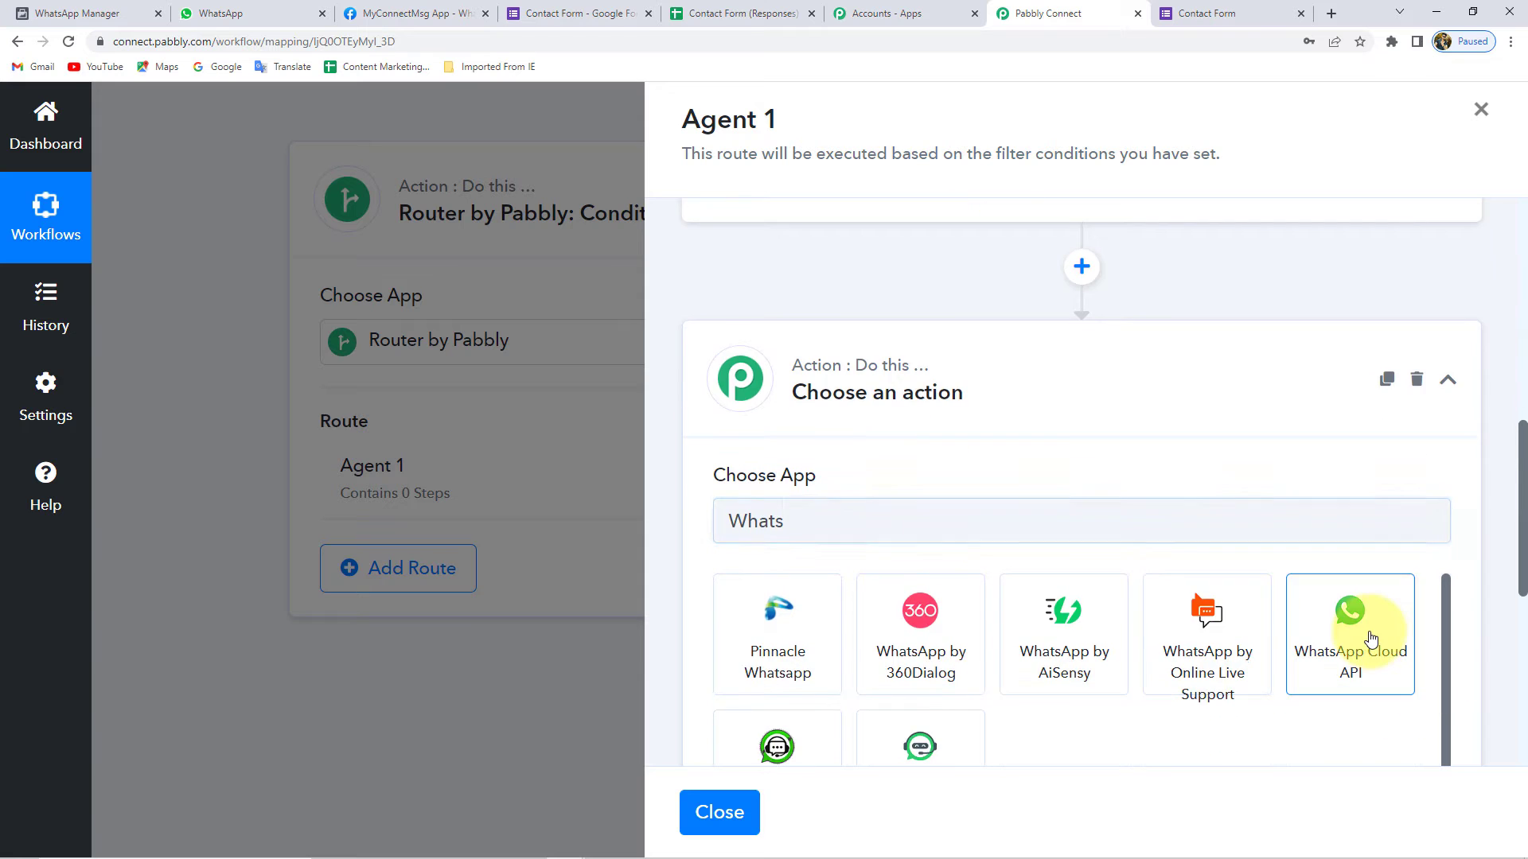
{"action": "left_click", "coordinate": [1370, 639]}
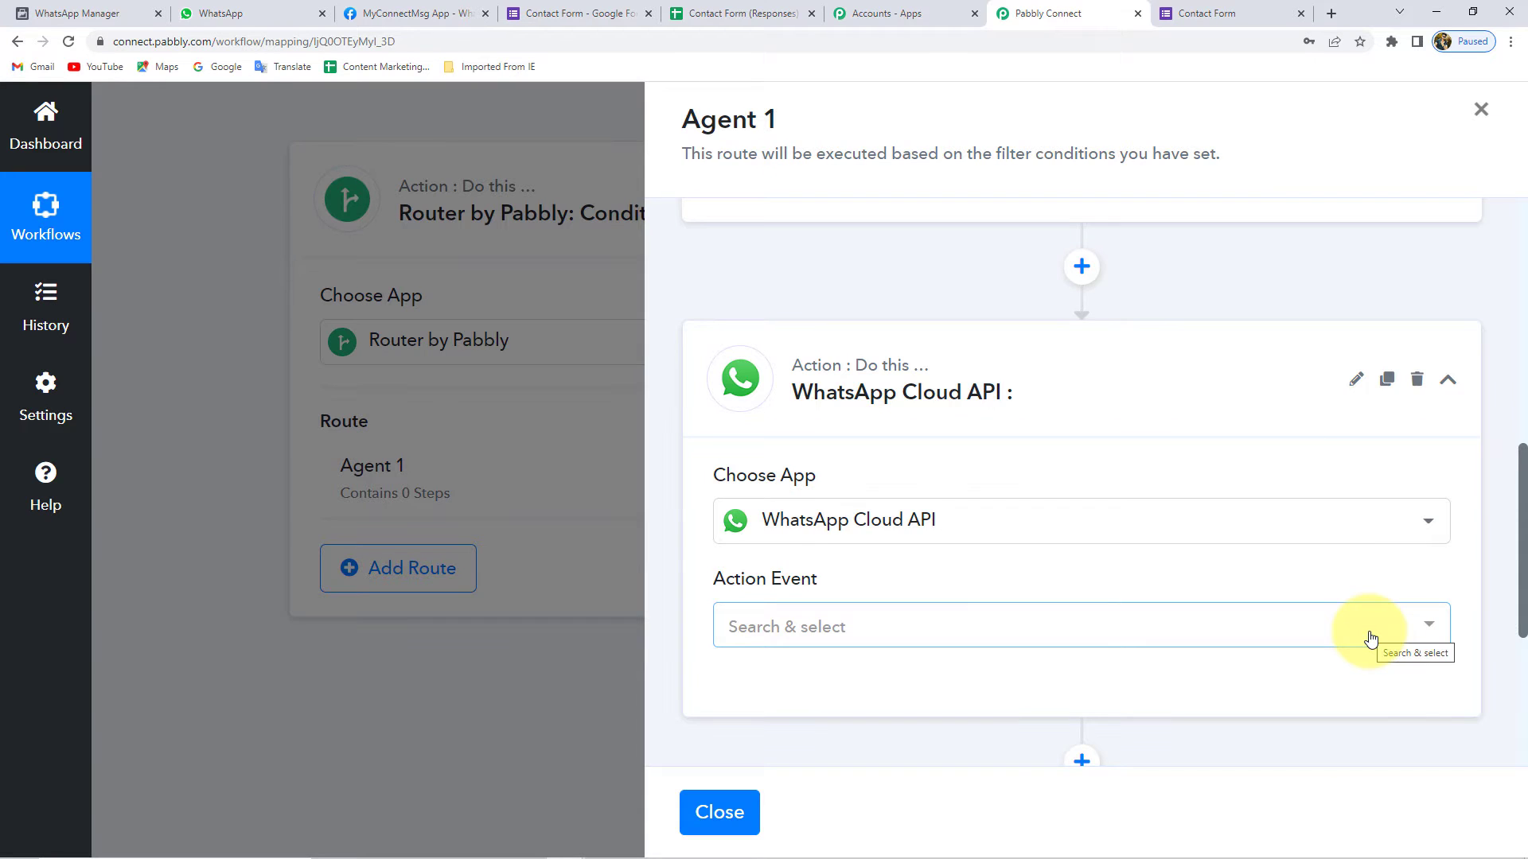
{"action": "left_click", "coordinate": [882, 641]}
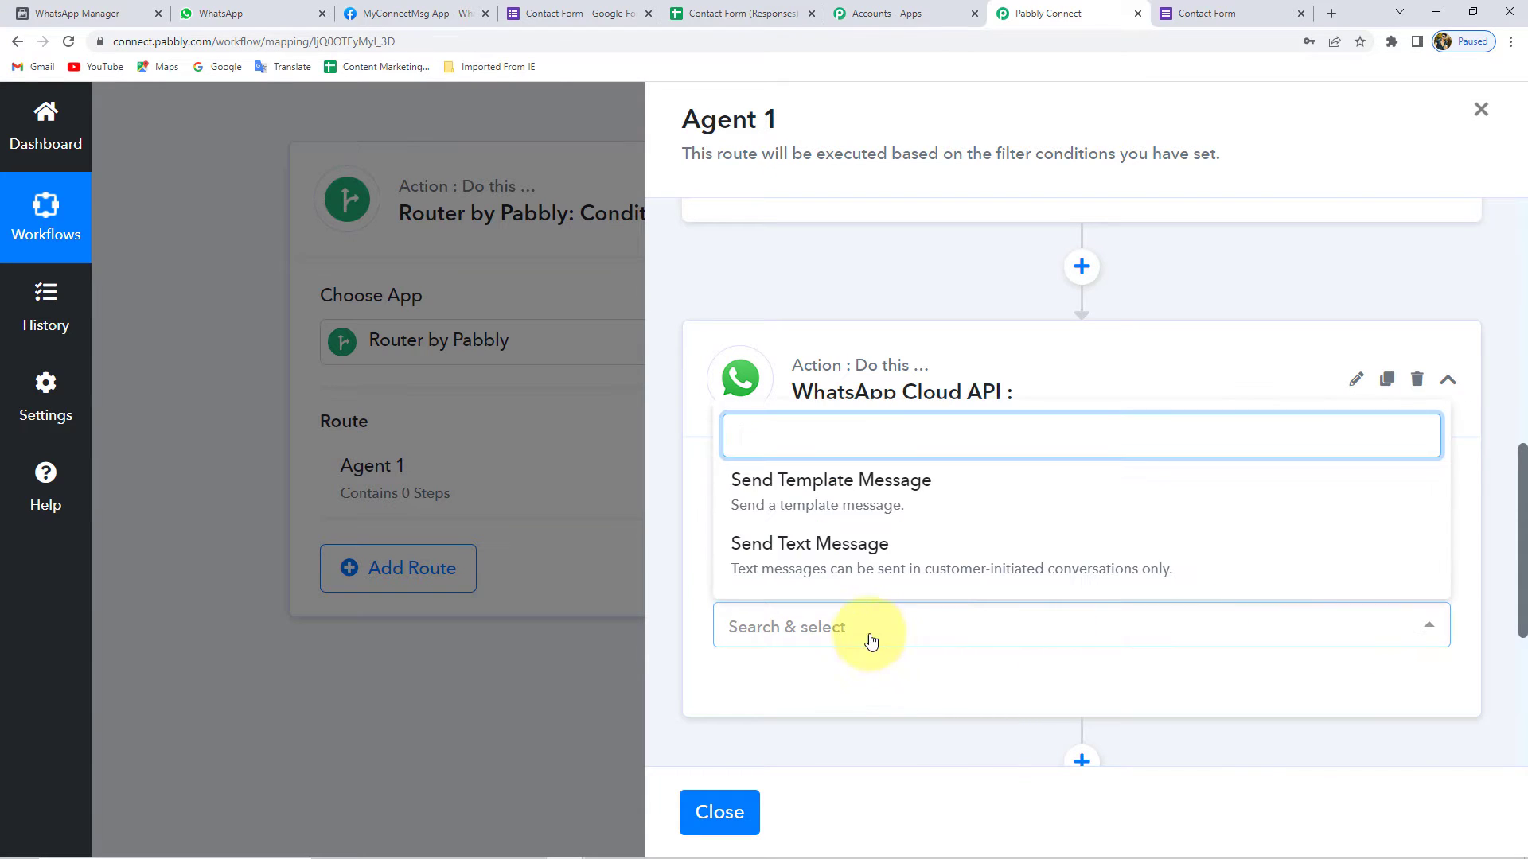
{"action": "left_click", "coordinate": [797, 499]}
{"action": "scroll", "coordinate": [784, 532], "scroll_direction": "down", "scroll_amount": 4}
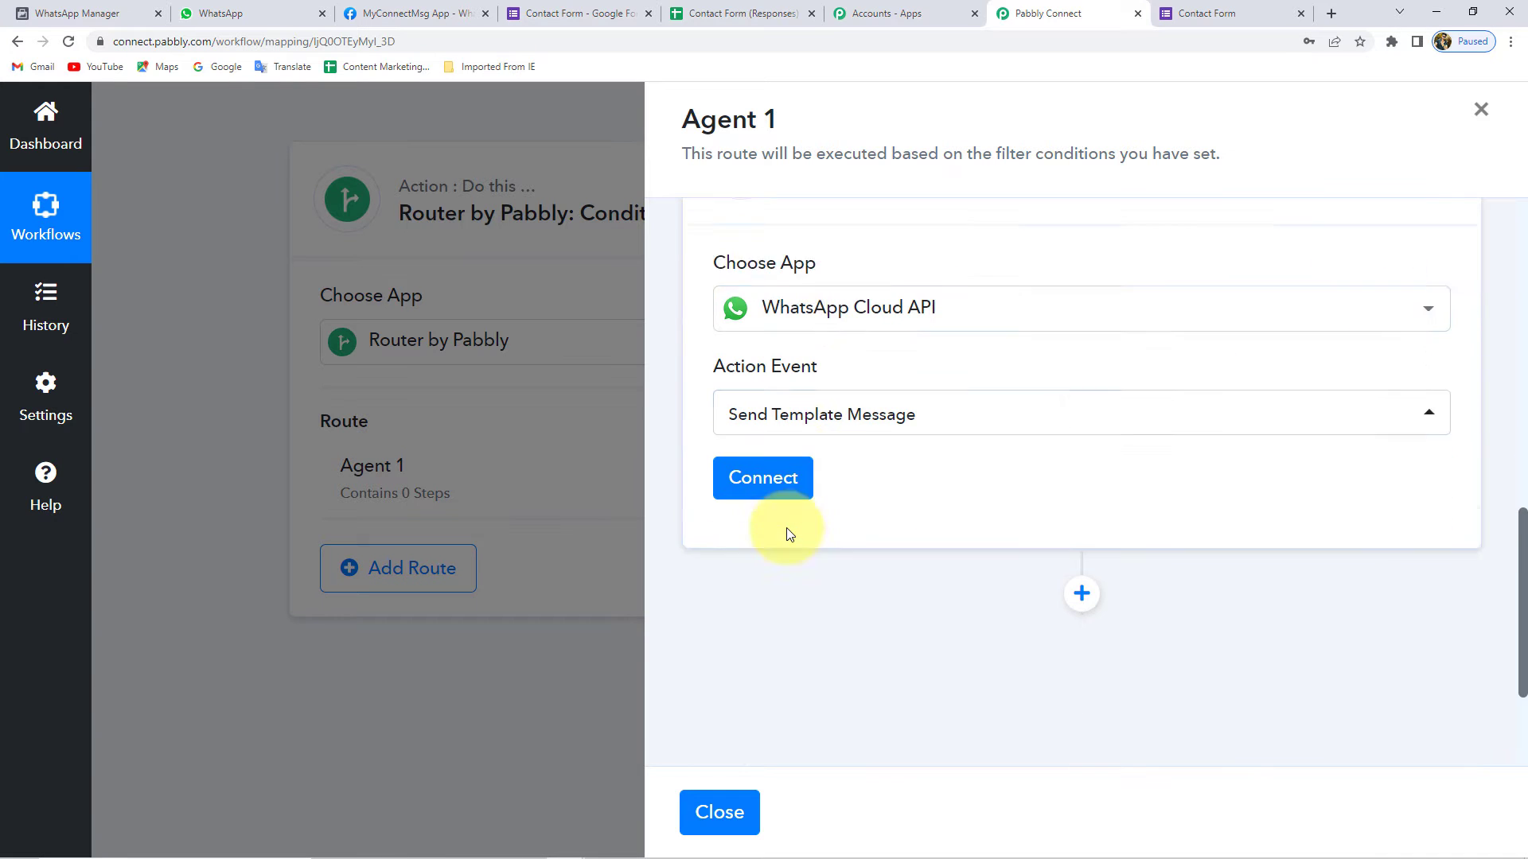
- Choose Add New Connection for the WhatsApp Cloud API account
{"action": "left_click", "coordinate": [770, 384]}
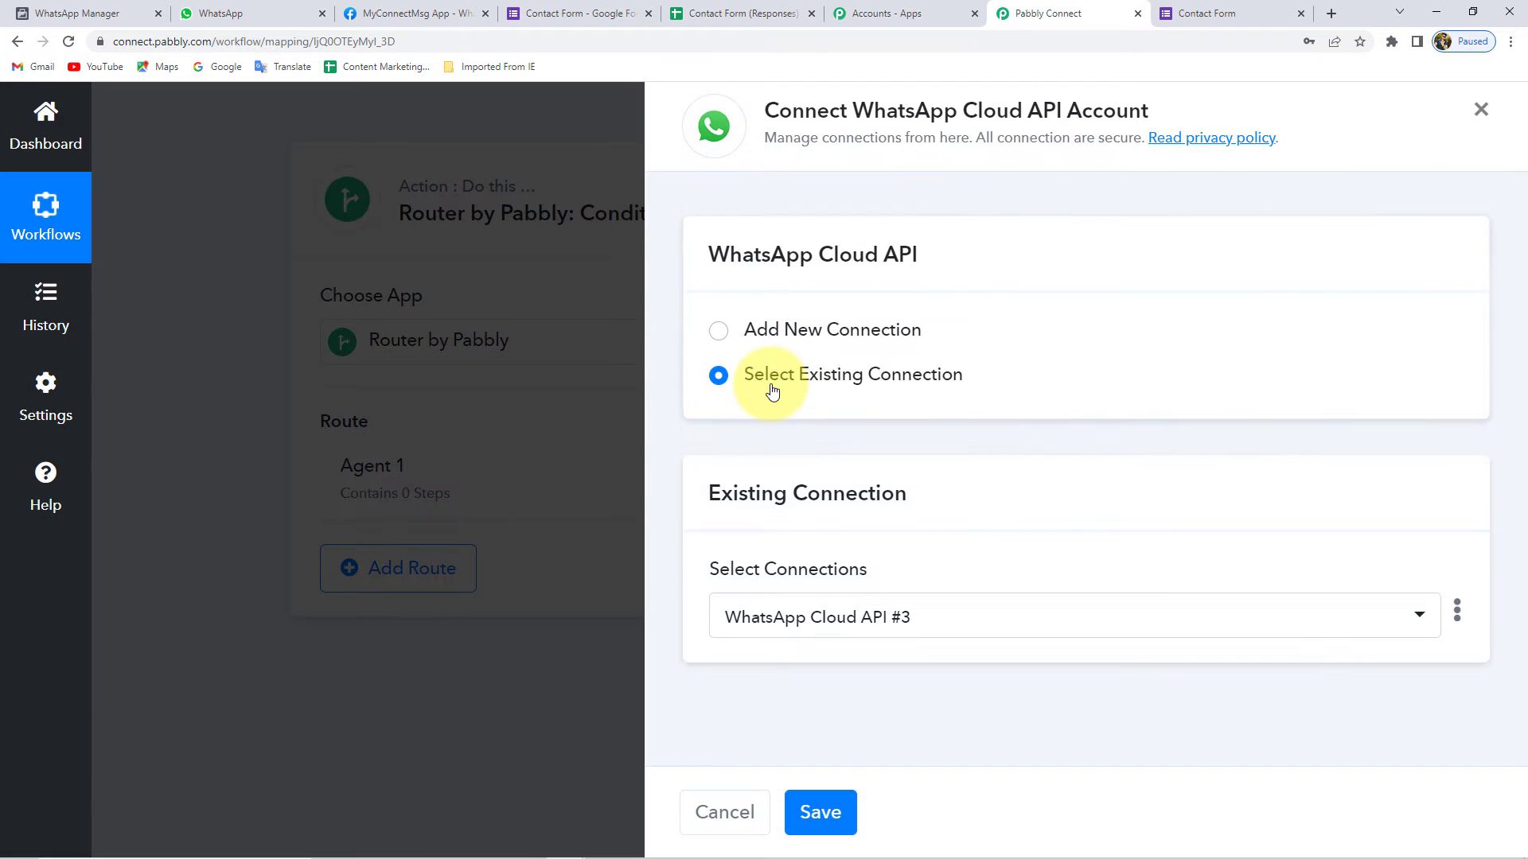
{"action": "left_click", "coordinate": [756, 326]}
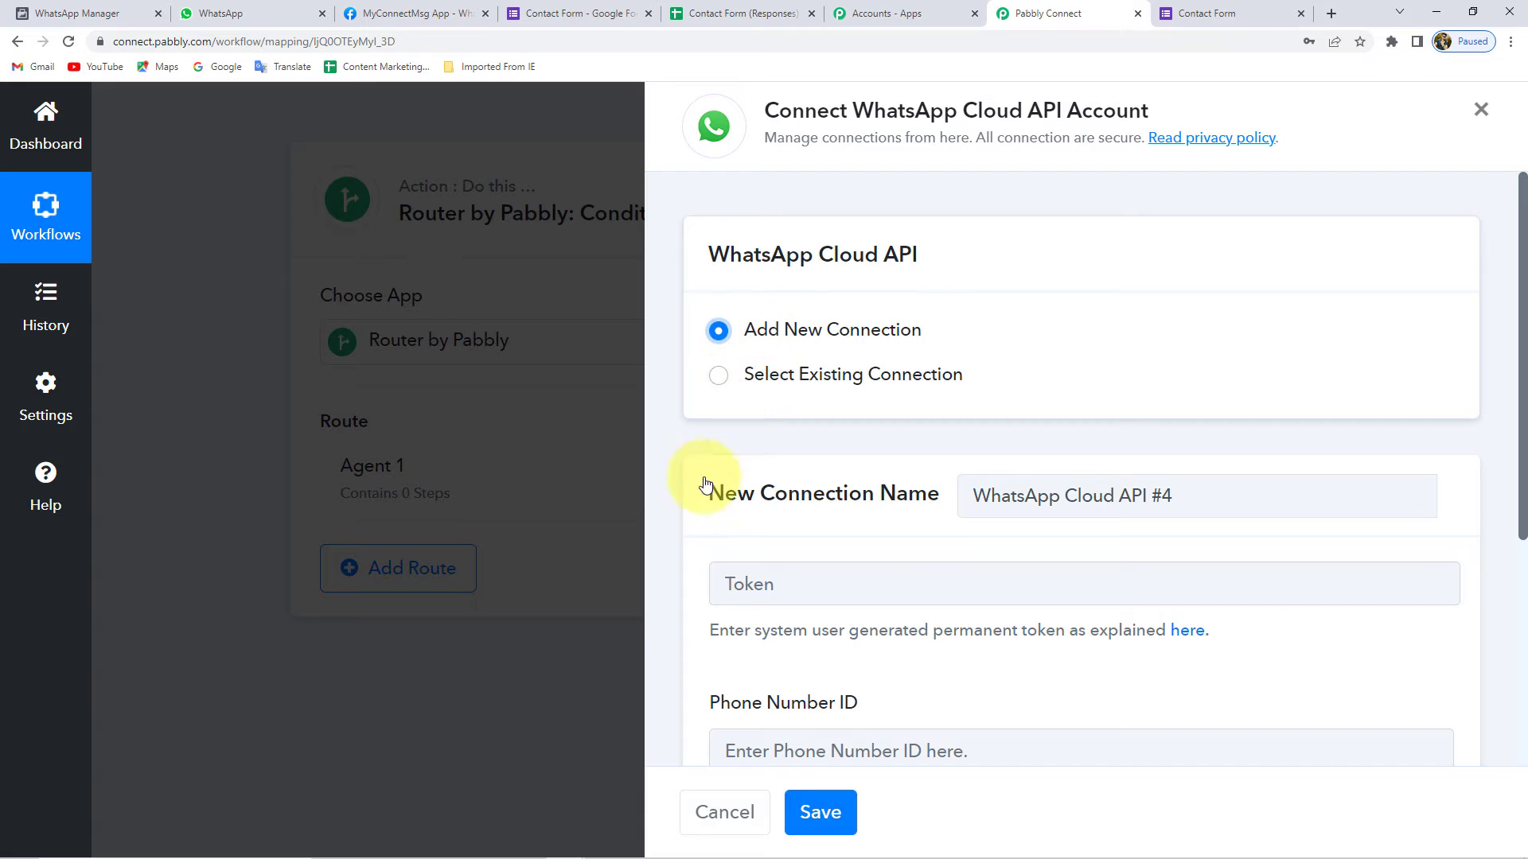
{"action": "scroll", "coordinate": [679, 493], "scroll_direction": "down", "scroll_amount": 3}
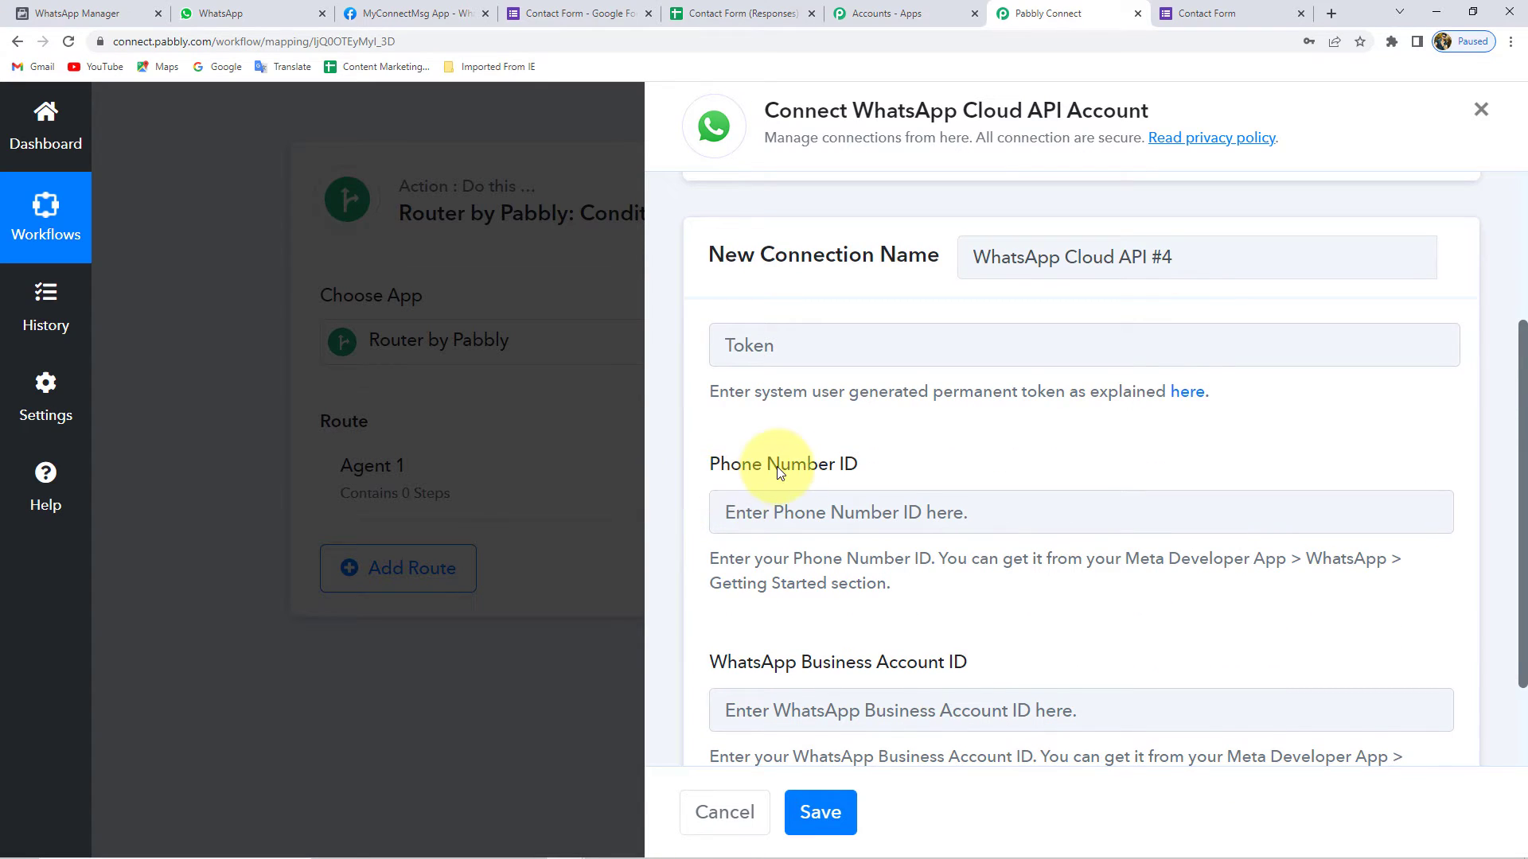
{"action": "scroll", "coordinate": [776, 467], "scroll_direction": "down", "scroll_amount": 2}
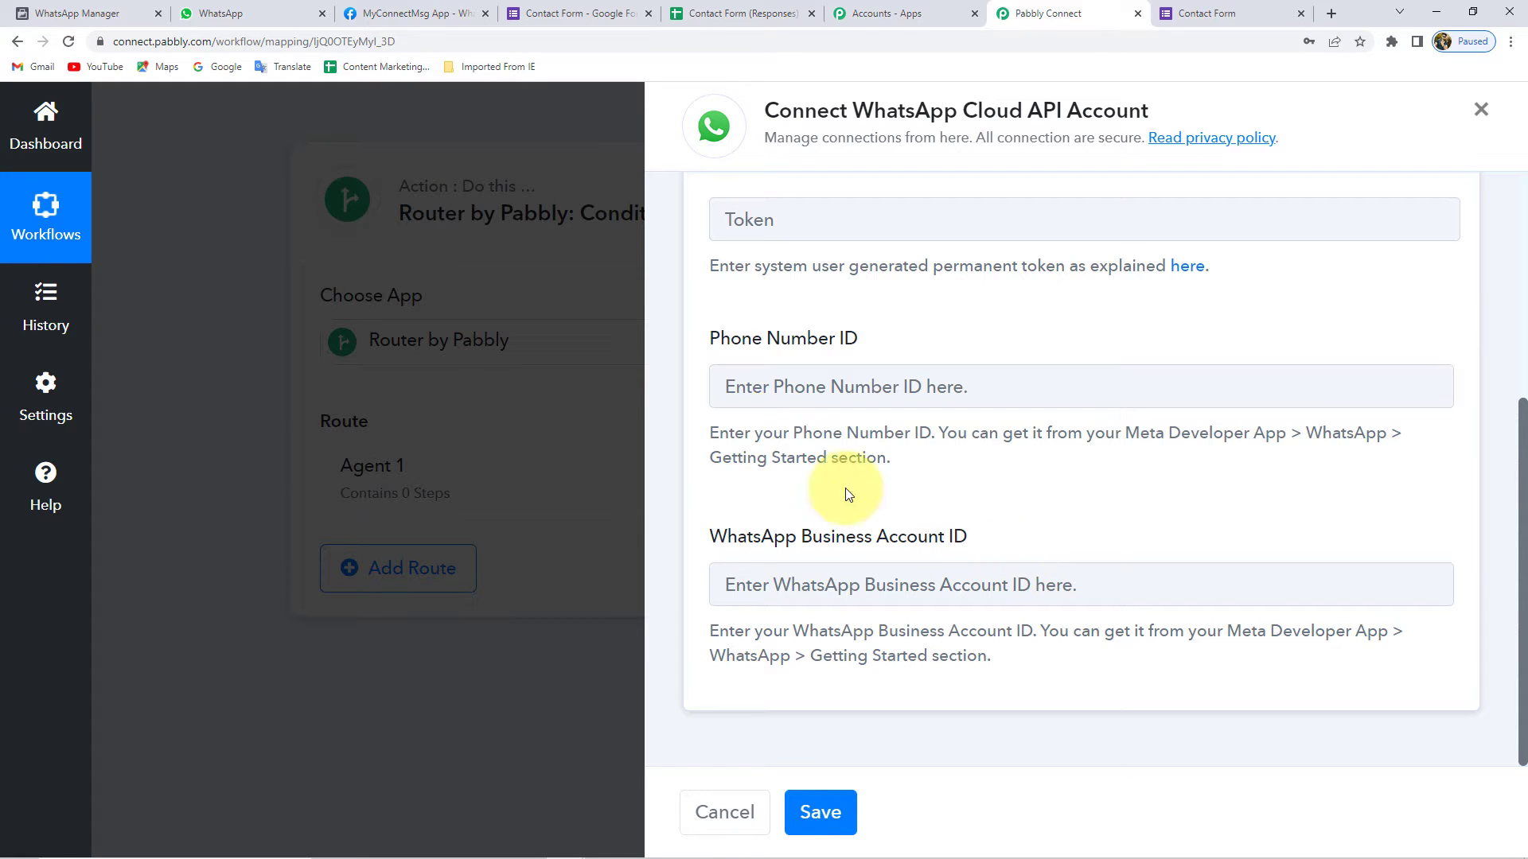
{"action": "left_click", "coordinate": [398, 13]}
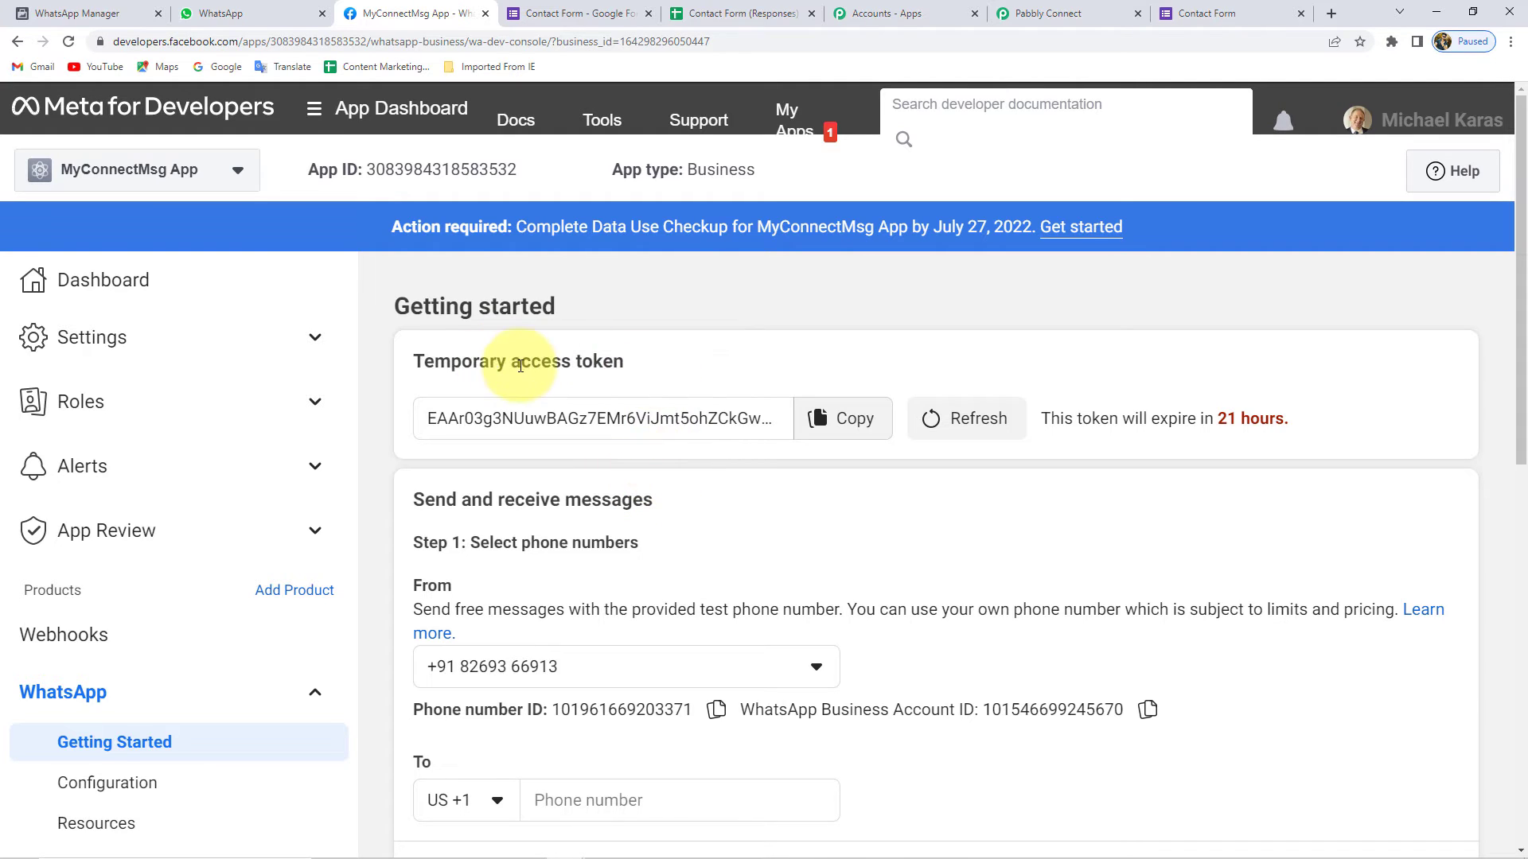
{"action": "double_click", "coordinate": [478, 363]}
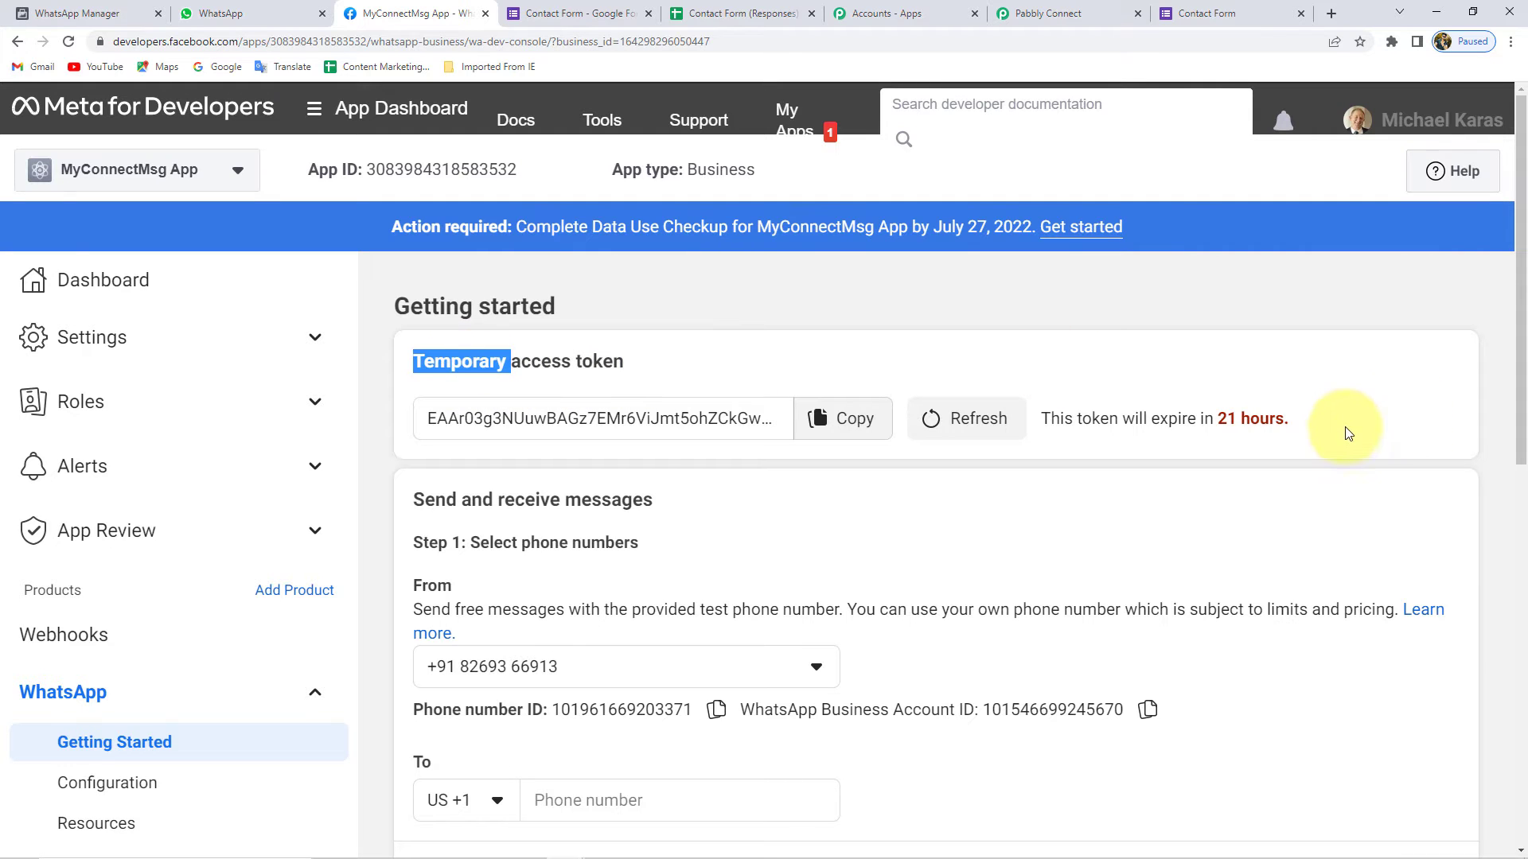
{"action": "left_click_drag", "start_coordinate": [1345, 422], "coordinate": [1034, 411]}
{"action": "left_click", "coordinate": [1054, 381]}
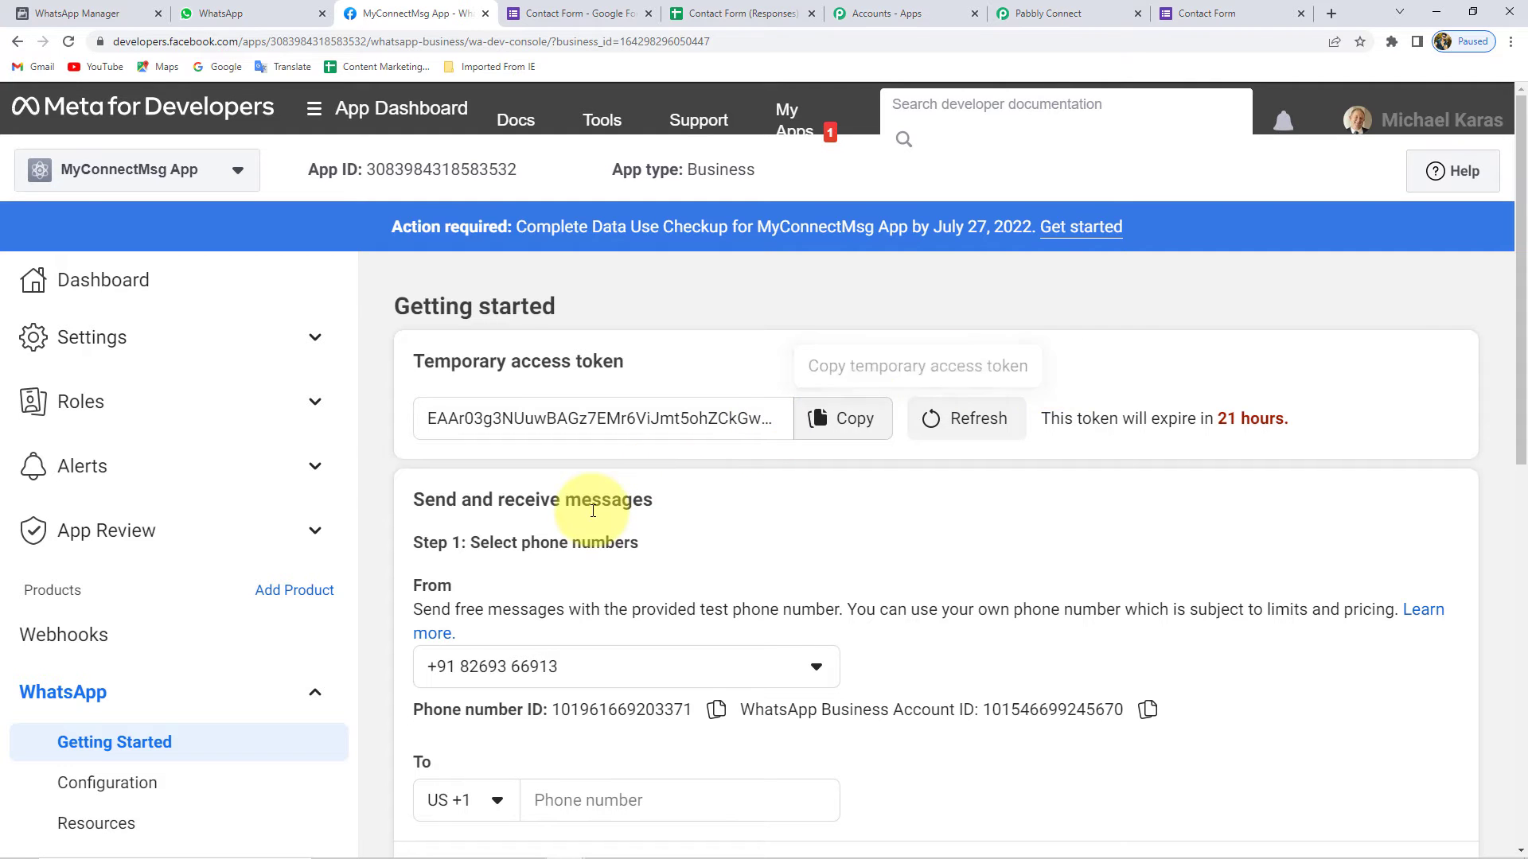
{"action": "scroll", "coordinate": [648, 493], "scroll_direction": "down", "scroll_amount": 2}
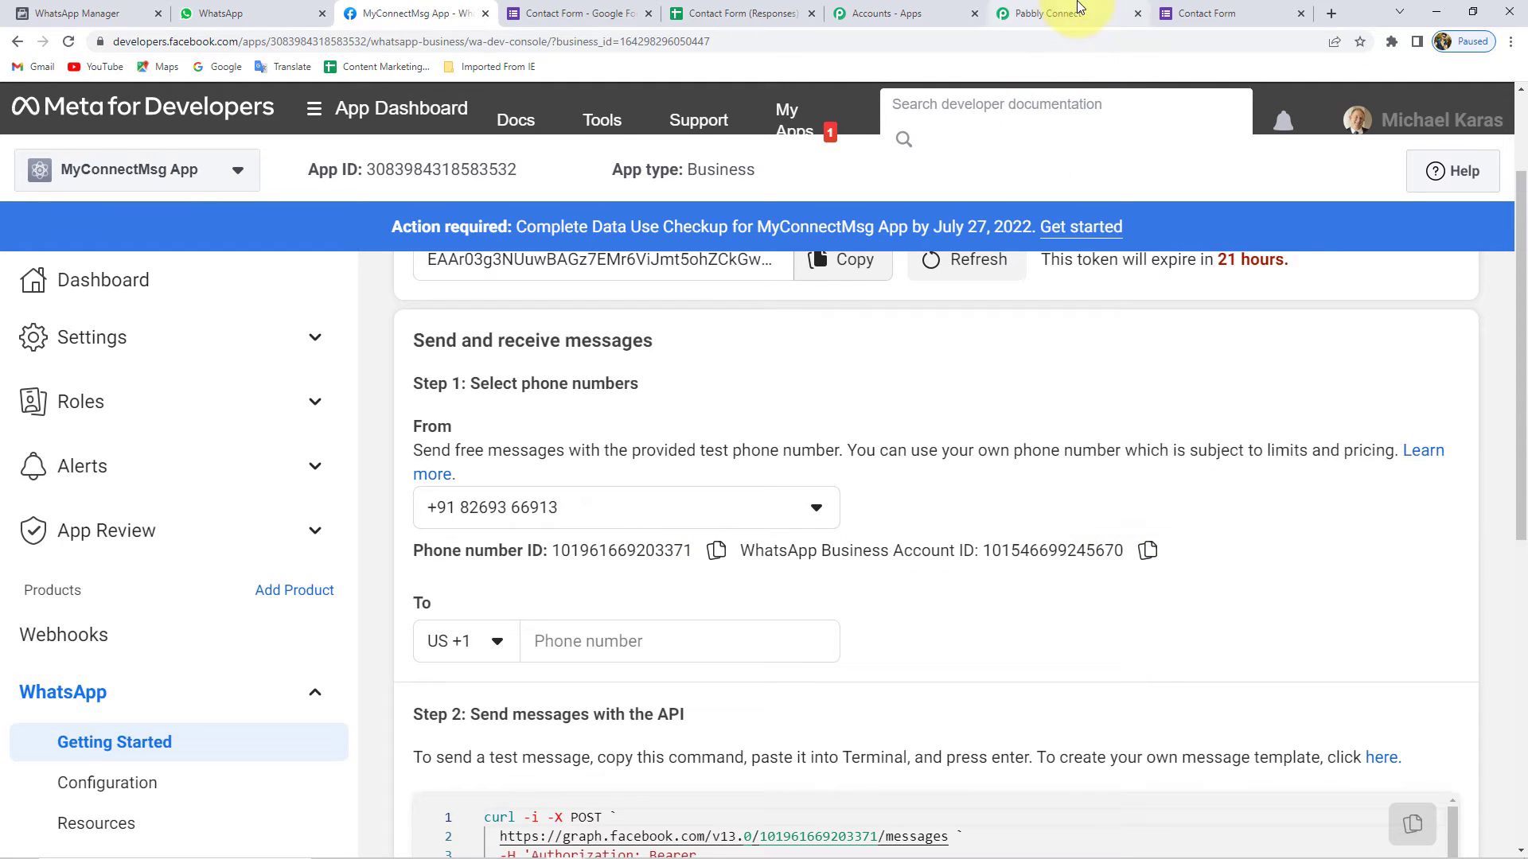
{"action": "left_click", "coordinate": [1051, 13]}
{"action": "scroll", "coordinate": [884, 532], "scroll_direction": "up", "scroll_amount": 3}
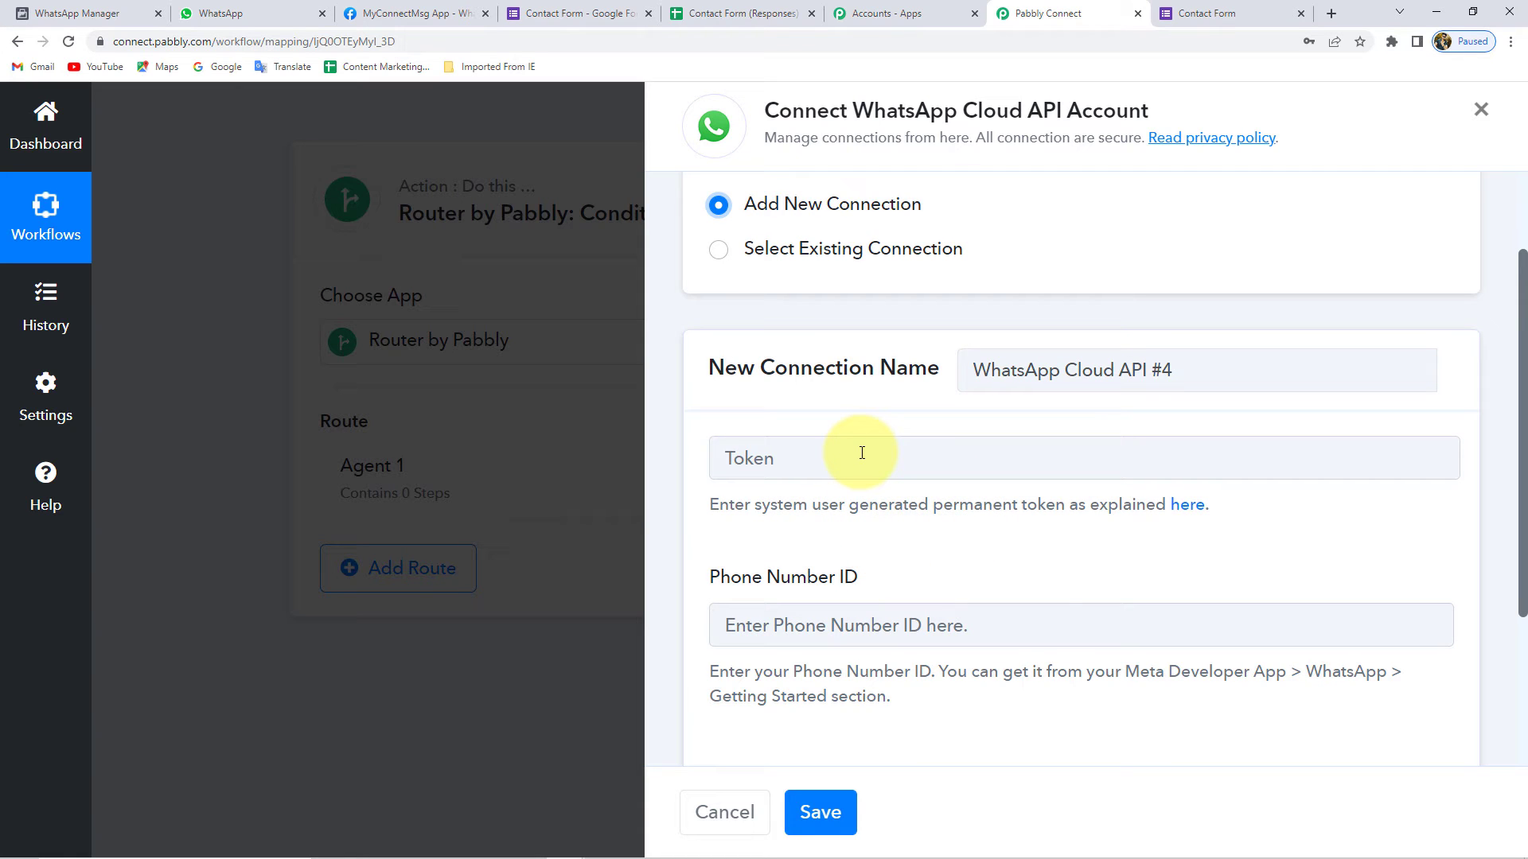
- Switch back to the existing WhatsApp Cloud API #3 connection and save it
{"action": "scroll", "coordinate": [778, 505], "scroll_direction": "down", "scroll_amount": 3}
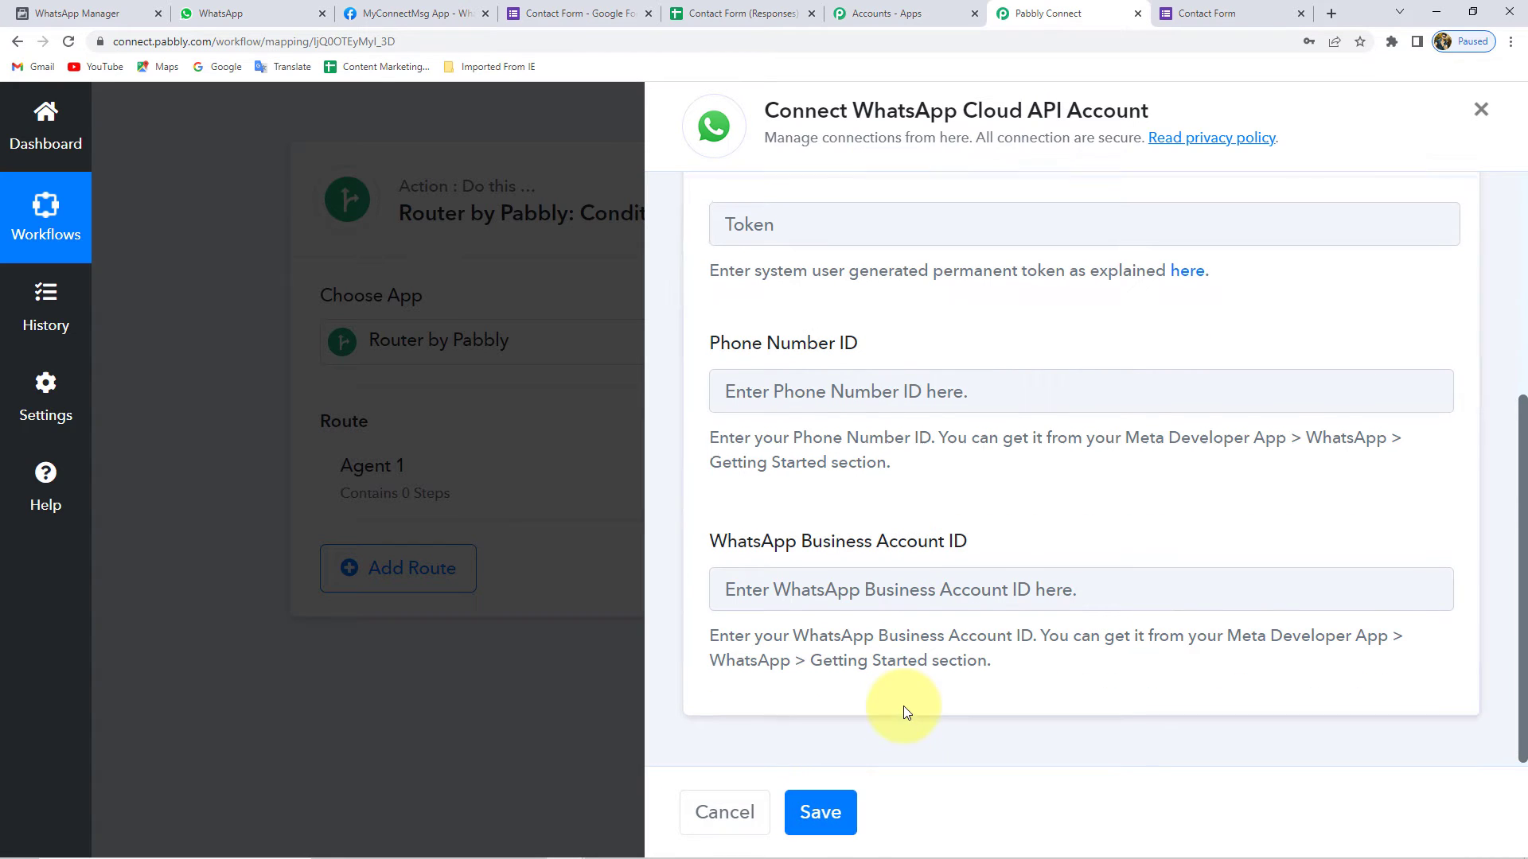
{"action": "scroll", "coordinate": [904, 705], "scroll_direction": "up", "scroll_amount": 5}
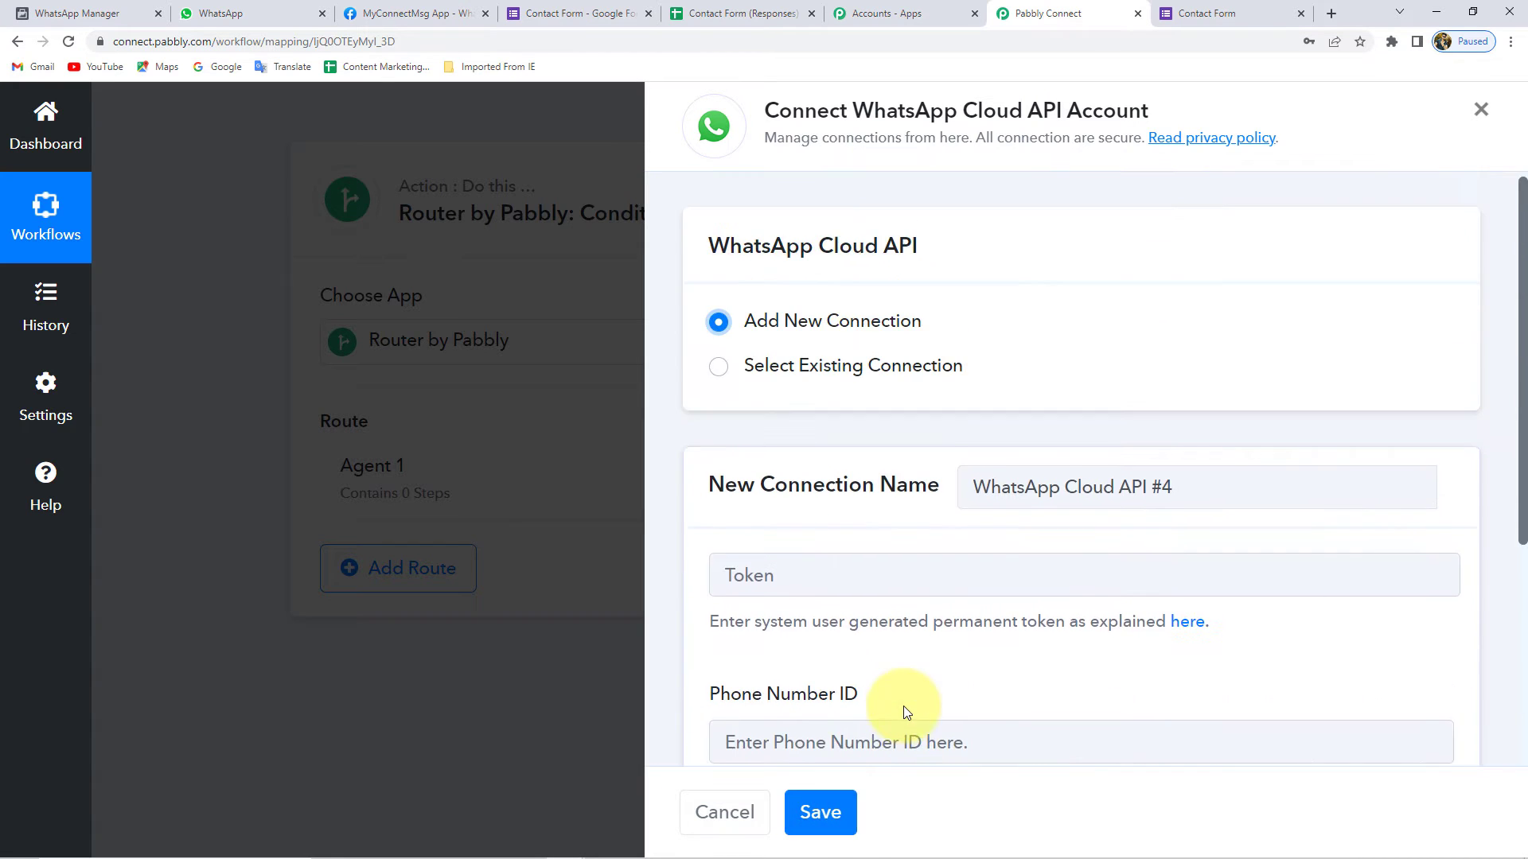
{"action": "left_click", "coordinate": [896, 382]}
{"action": "left_click", "coordinate": [834, 822]}
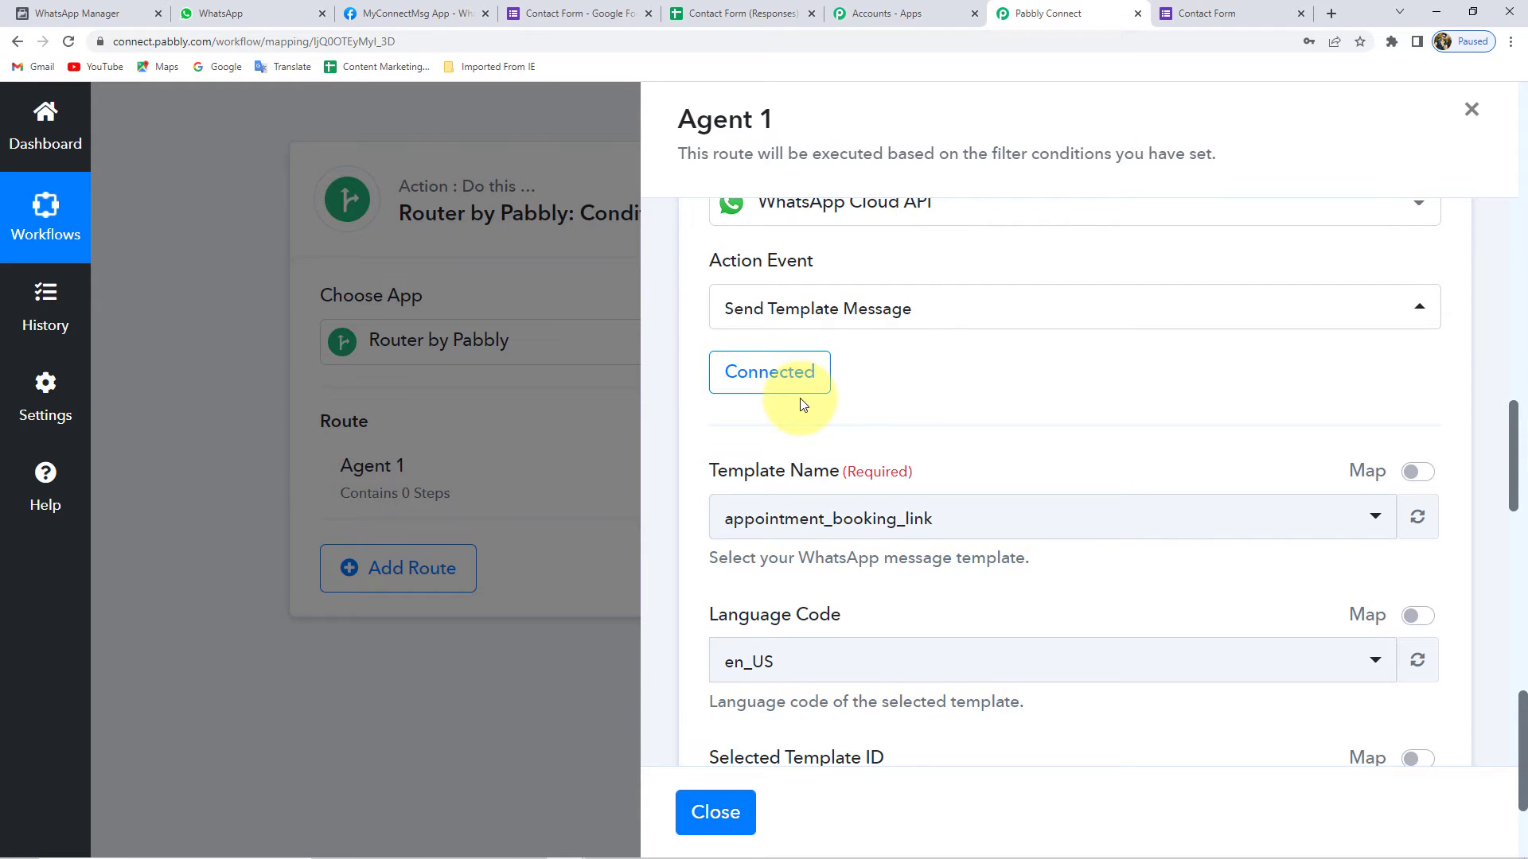
- Search 'lead' in Template Name and select the lead_assign template
{"action": "scroll", "coordinate": [676, 408], "scroll_direction": "down", "scroll_amount": 2}
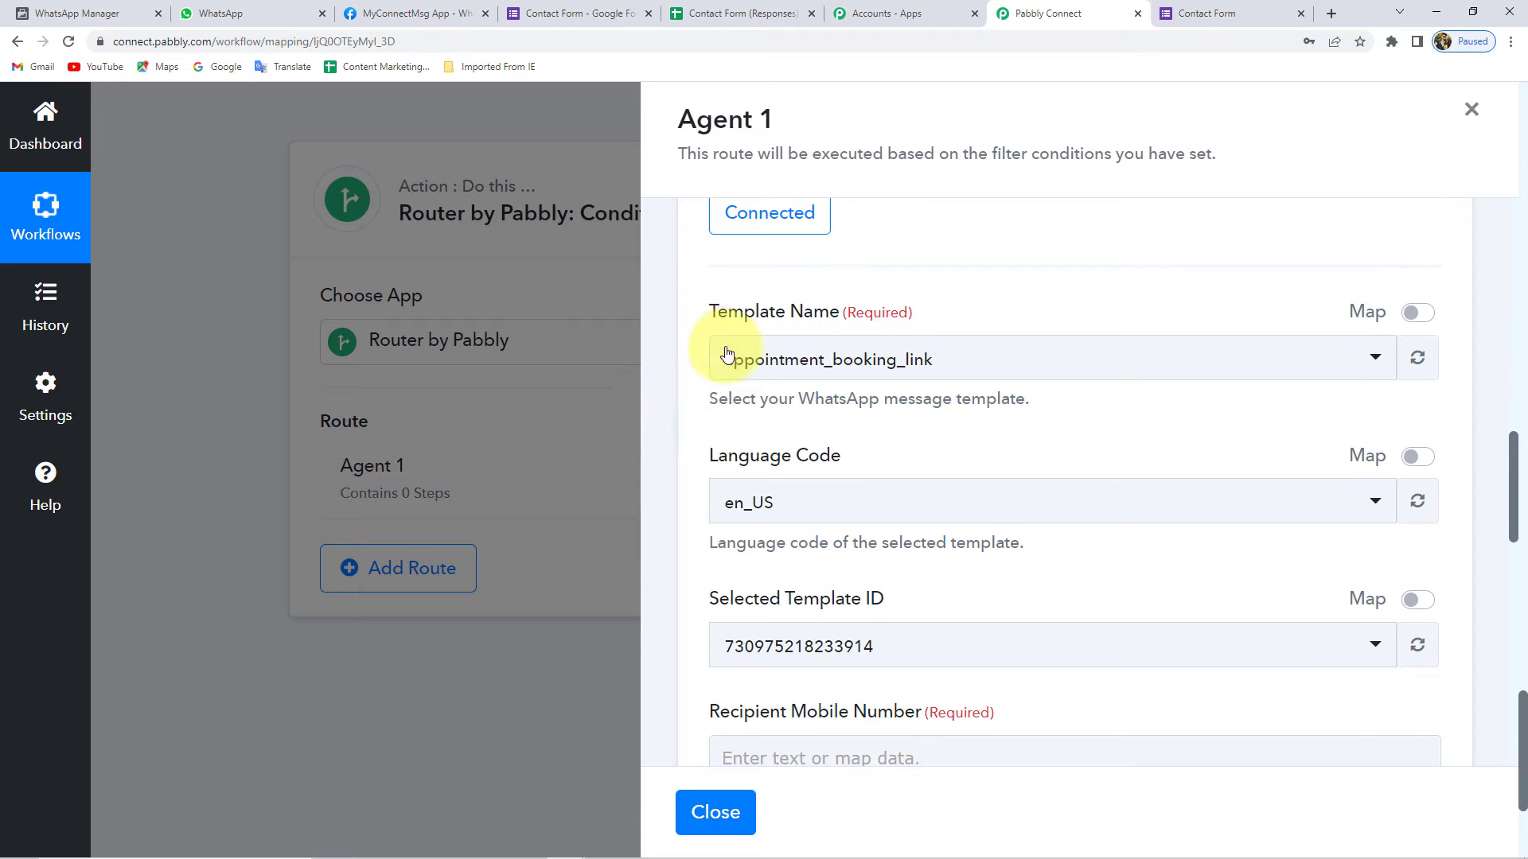
{"action": "left_click_drag", "start_coordinate": [719, 316], "coordinate": [837, 314]}
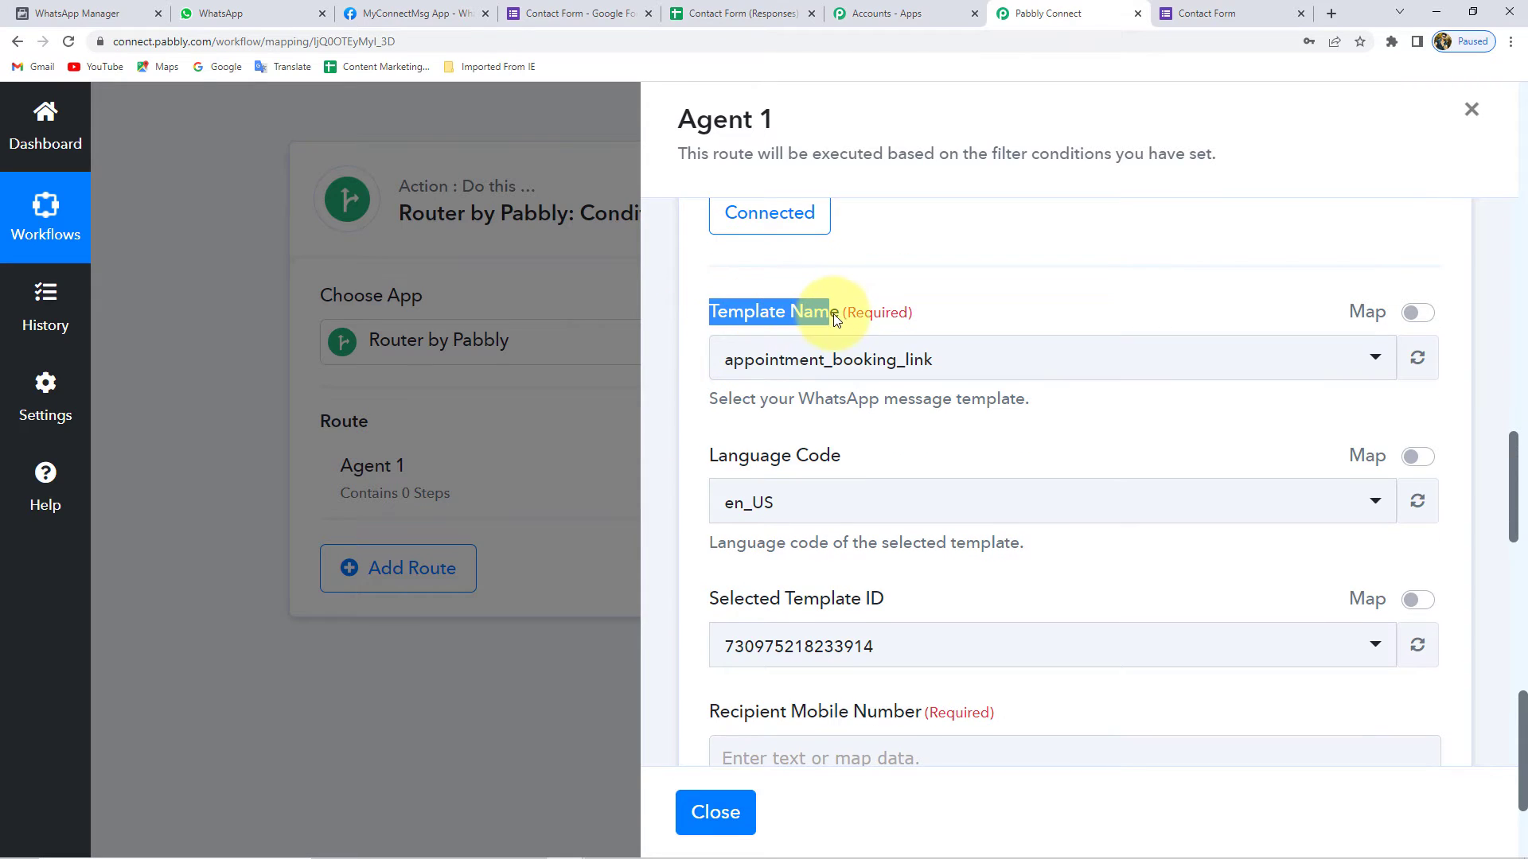
{"action": "left_click", "coordinate": [832, 309]}
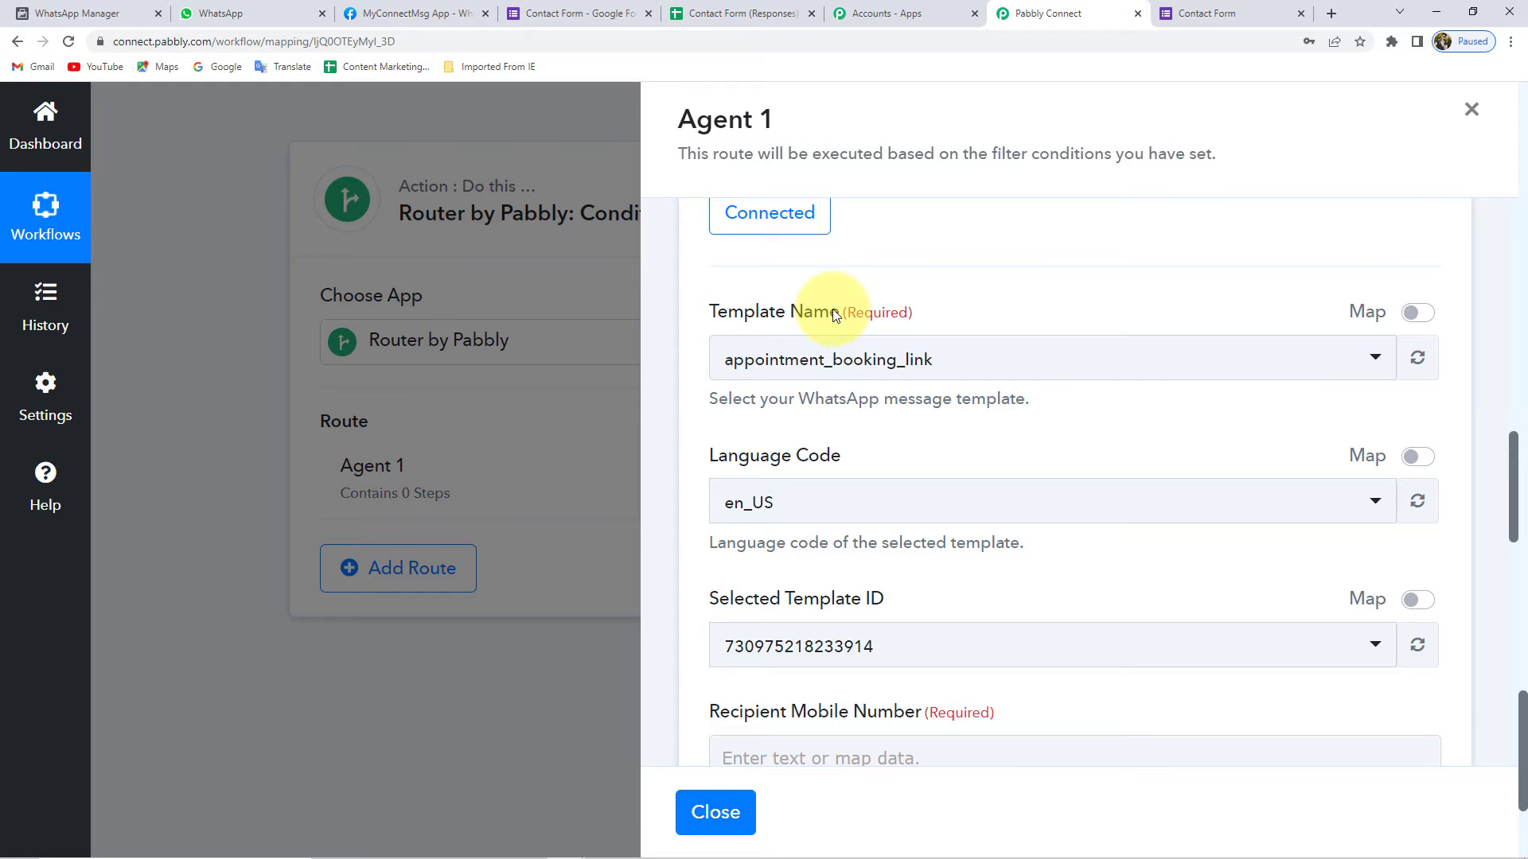
{"action": "left_click", "coordinate": [828, 359]}
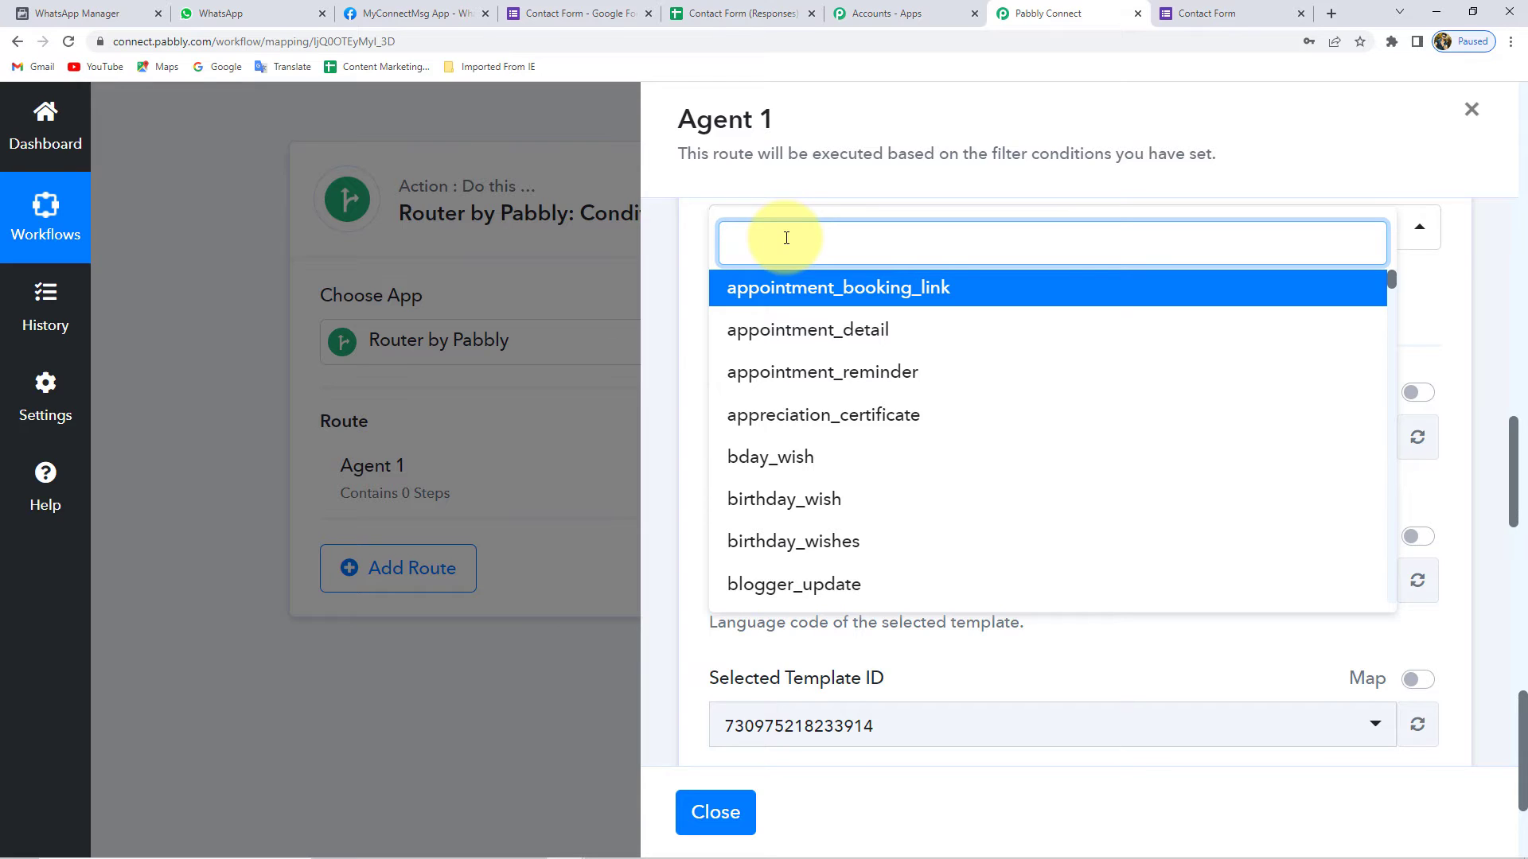
{"action": "type", "text": "lead"}
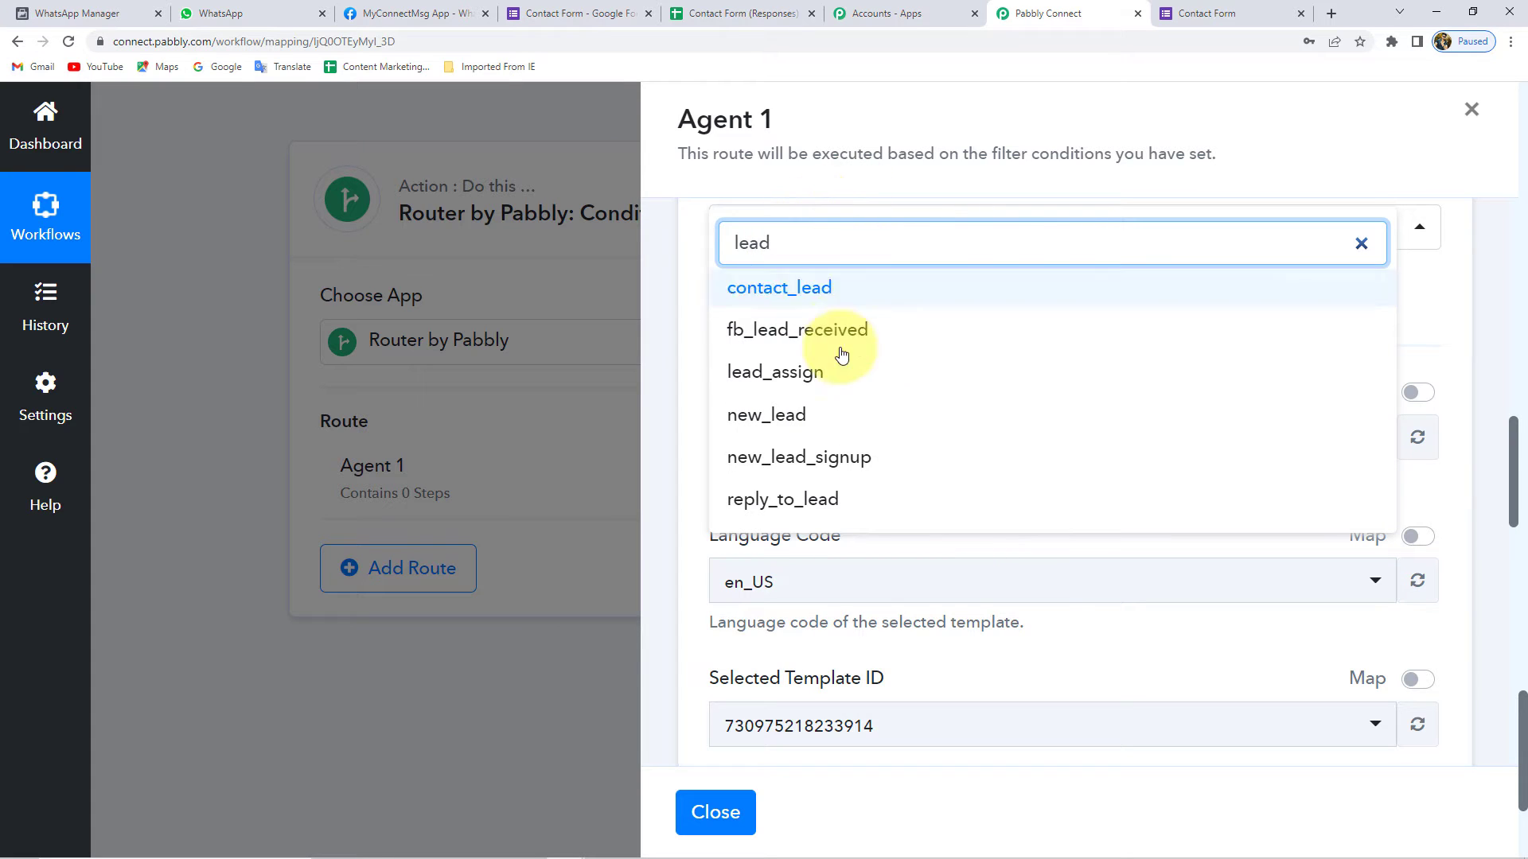
{"action": "left_click", "coordinate": [788, 378]}
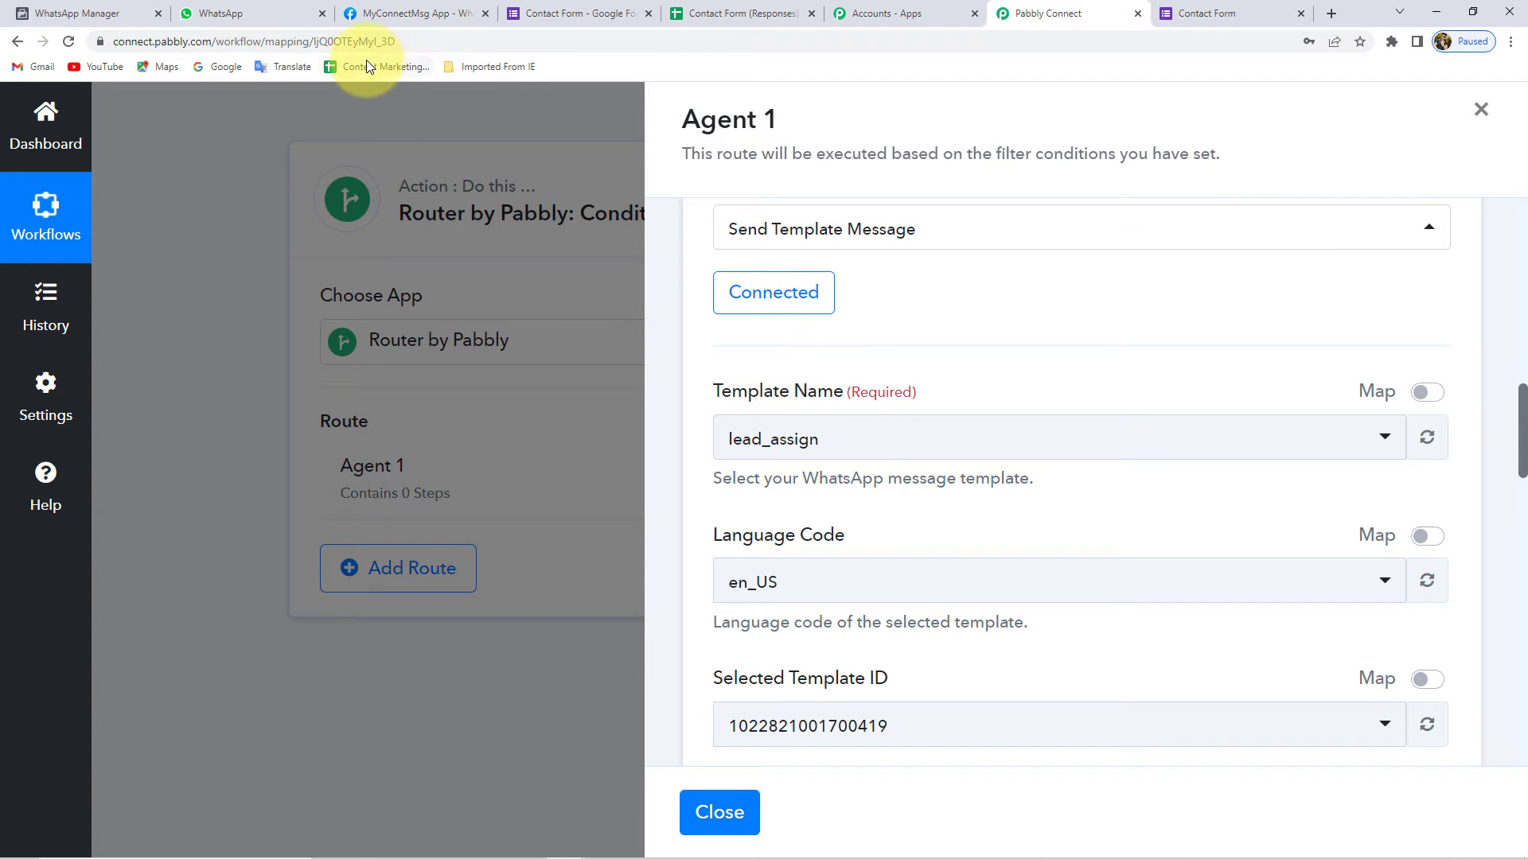
- Open the message templates list from the developer app's WhatsApp setup page
{"action": "left_click", "coordinate": [32, 12]}
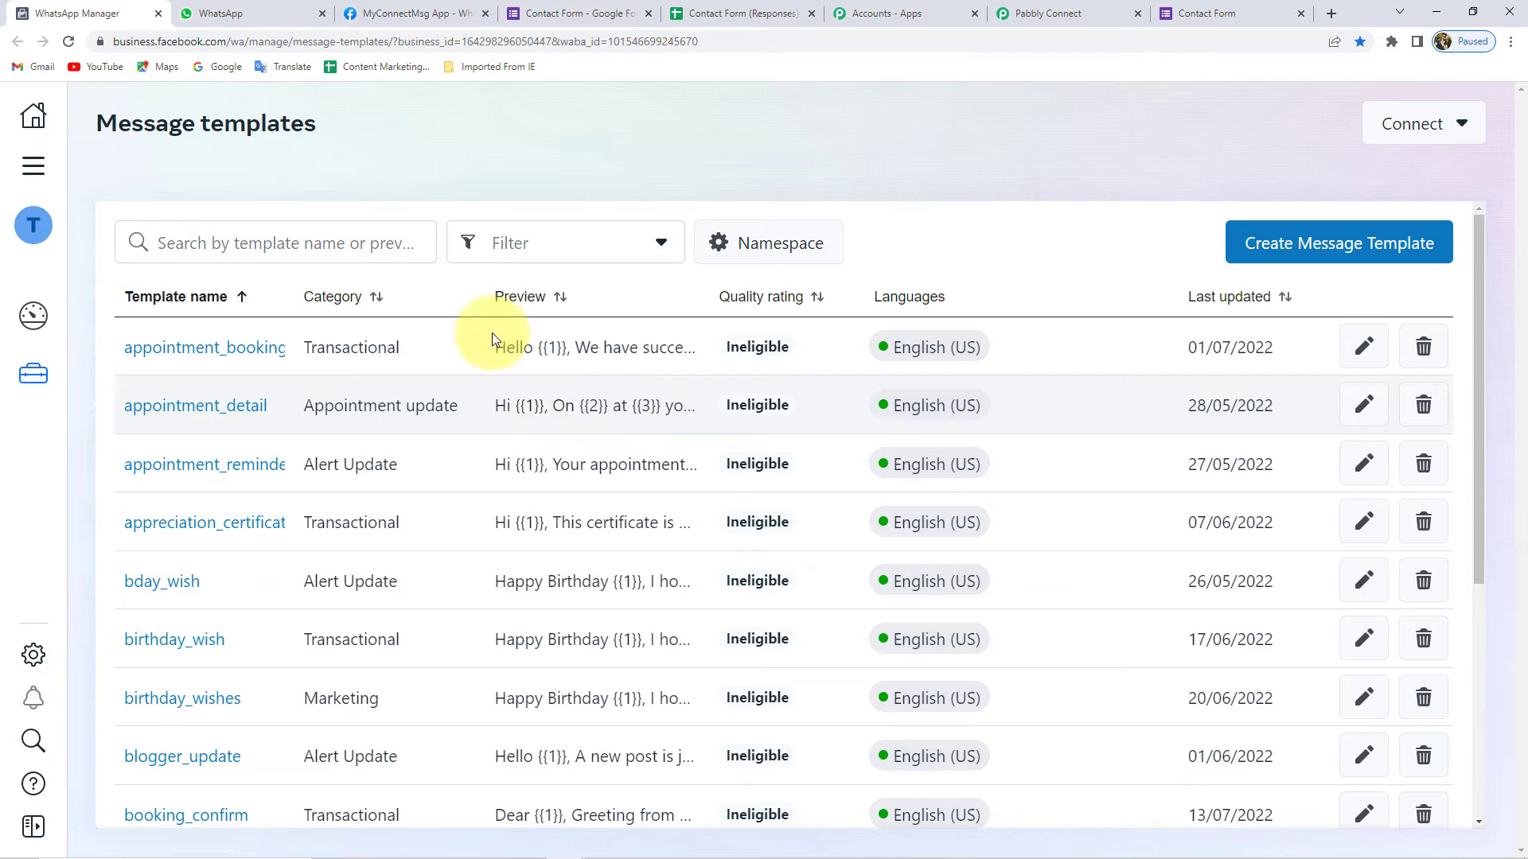
{"action": "left_click", "coordinate": [387, 13]}
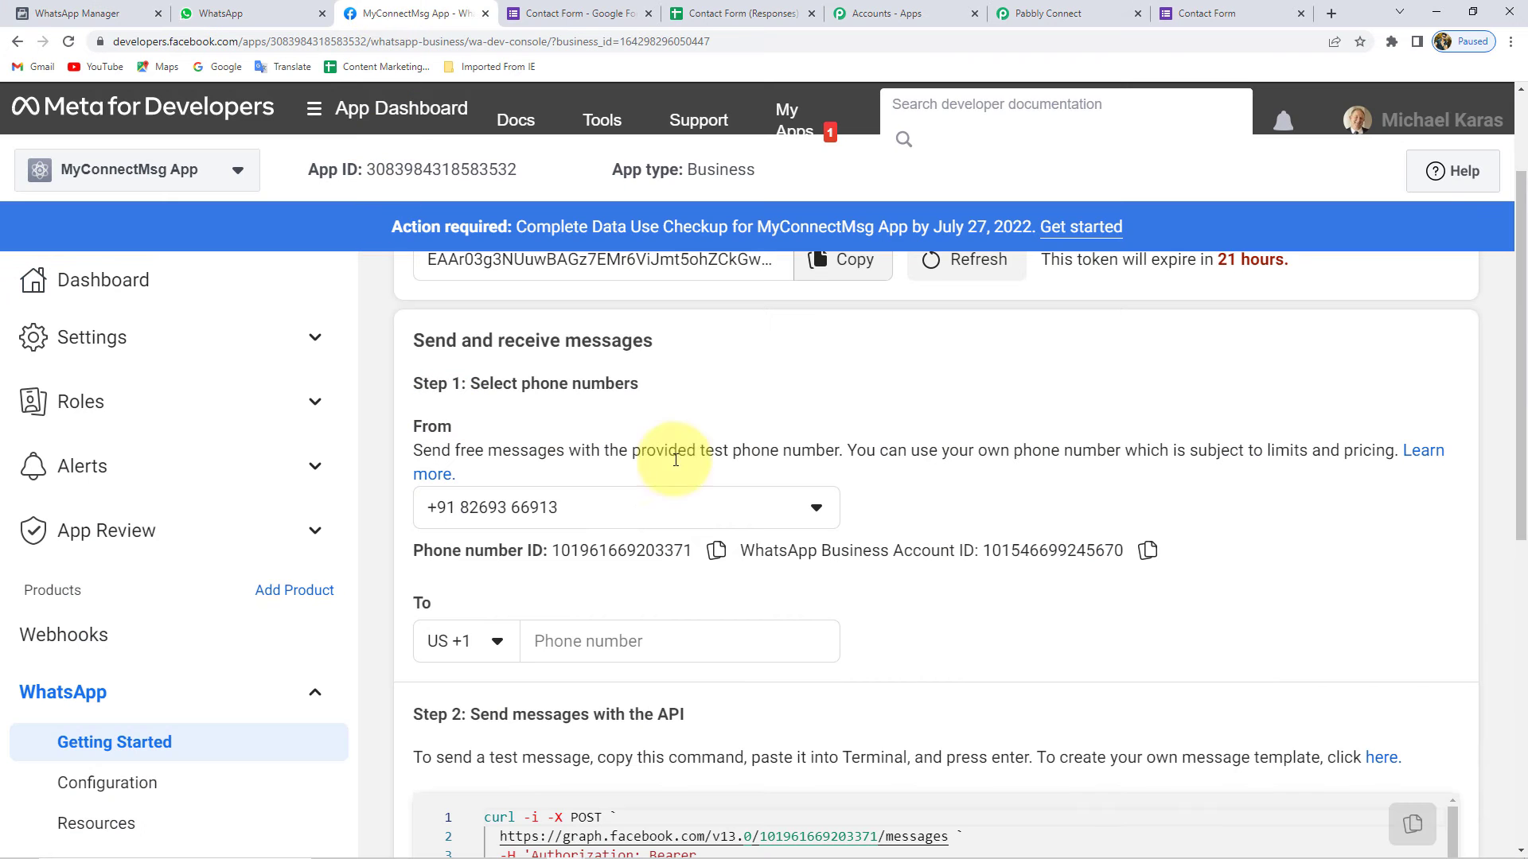
{"action": "scroll", "coordinate": [621, 454], "scroll_direction": "down", "scroll_amount": 3}
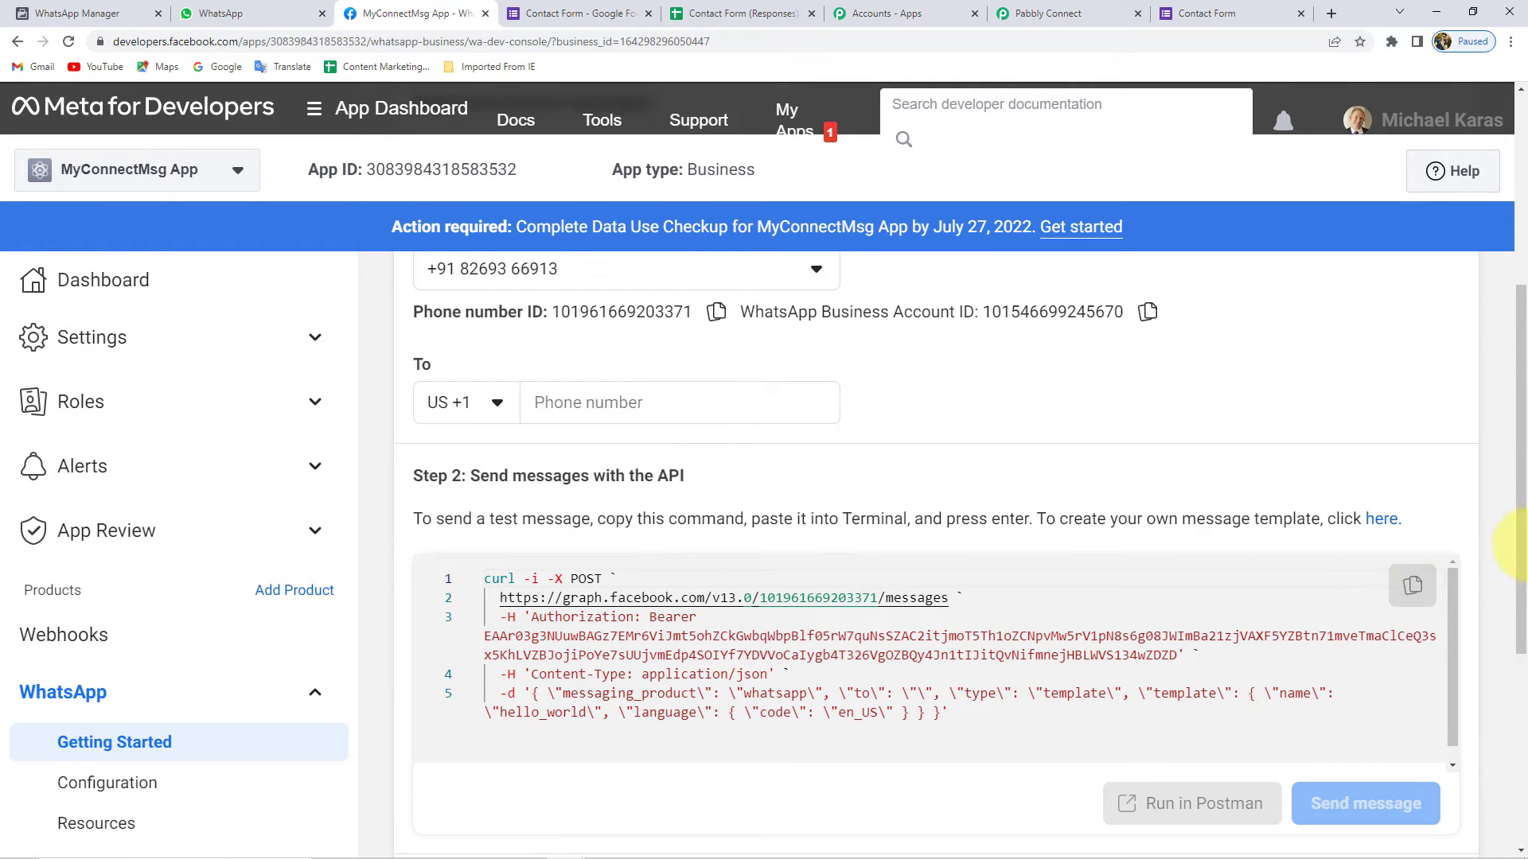
{"action": "left_click", "coordinate": [1392, 522]}
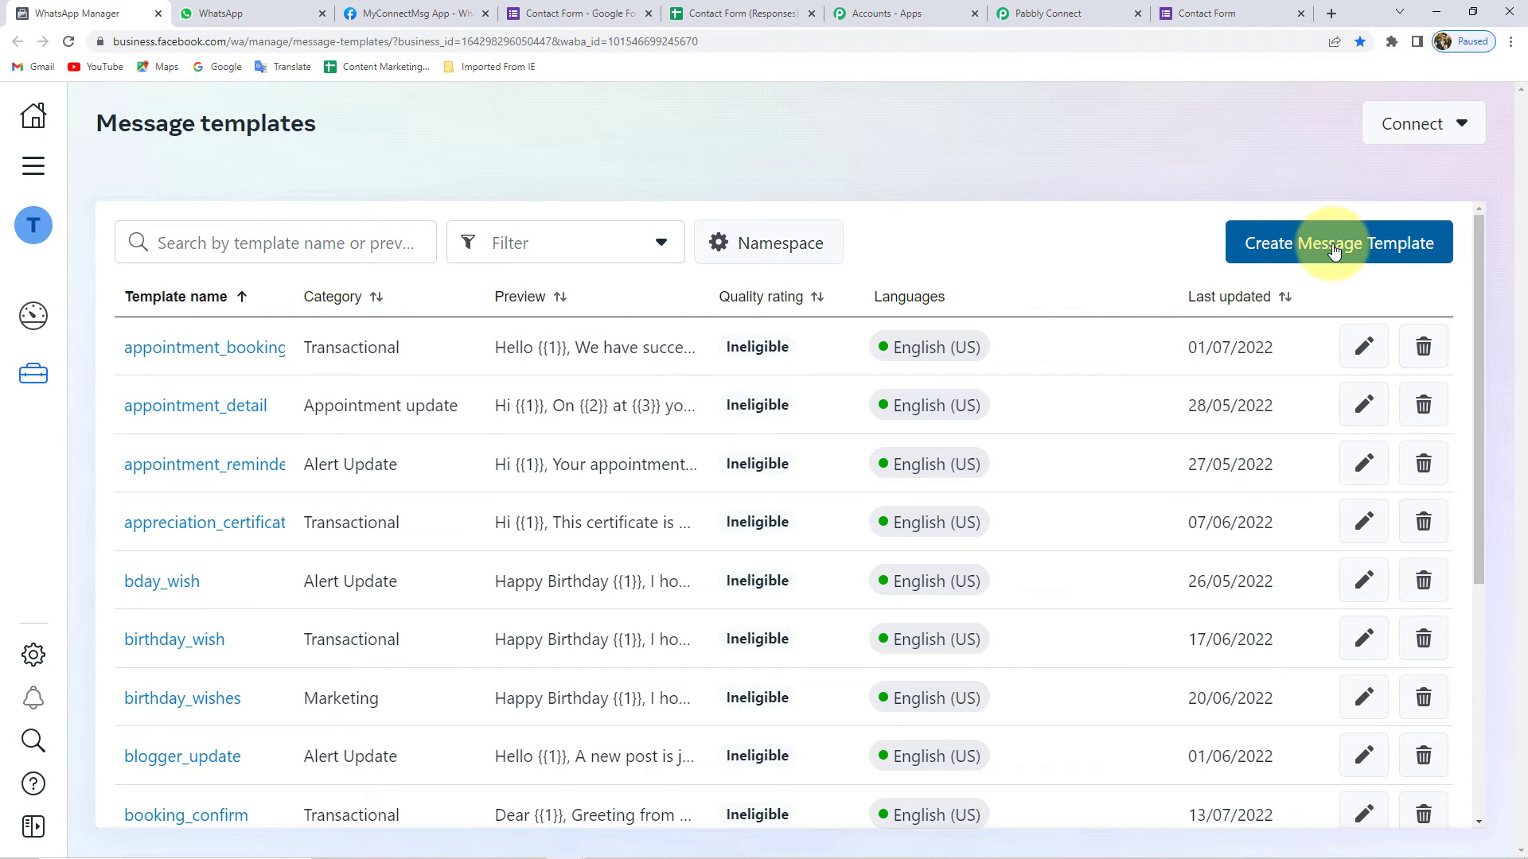
- Load more templates with See More and scroll down to lead_assign
{"action": "scroll", "coordinate": [151, 611], "scroll_direction": "down", "scroll_amount": 7}
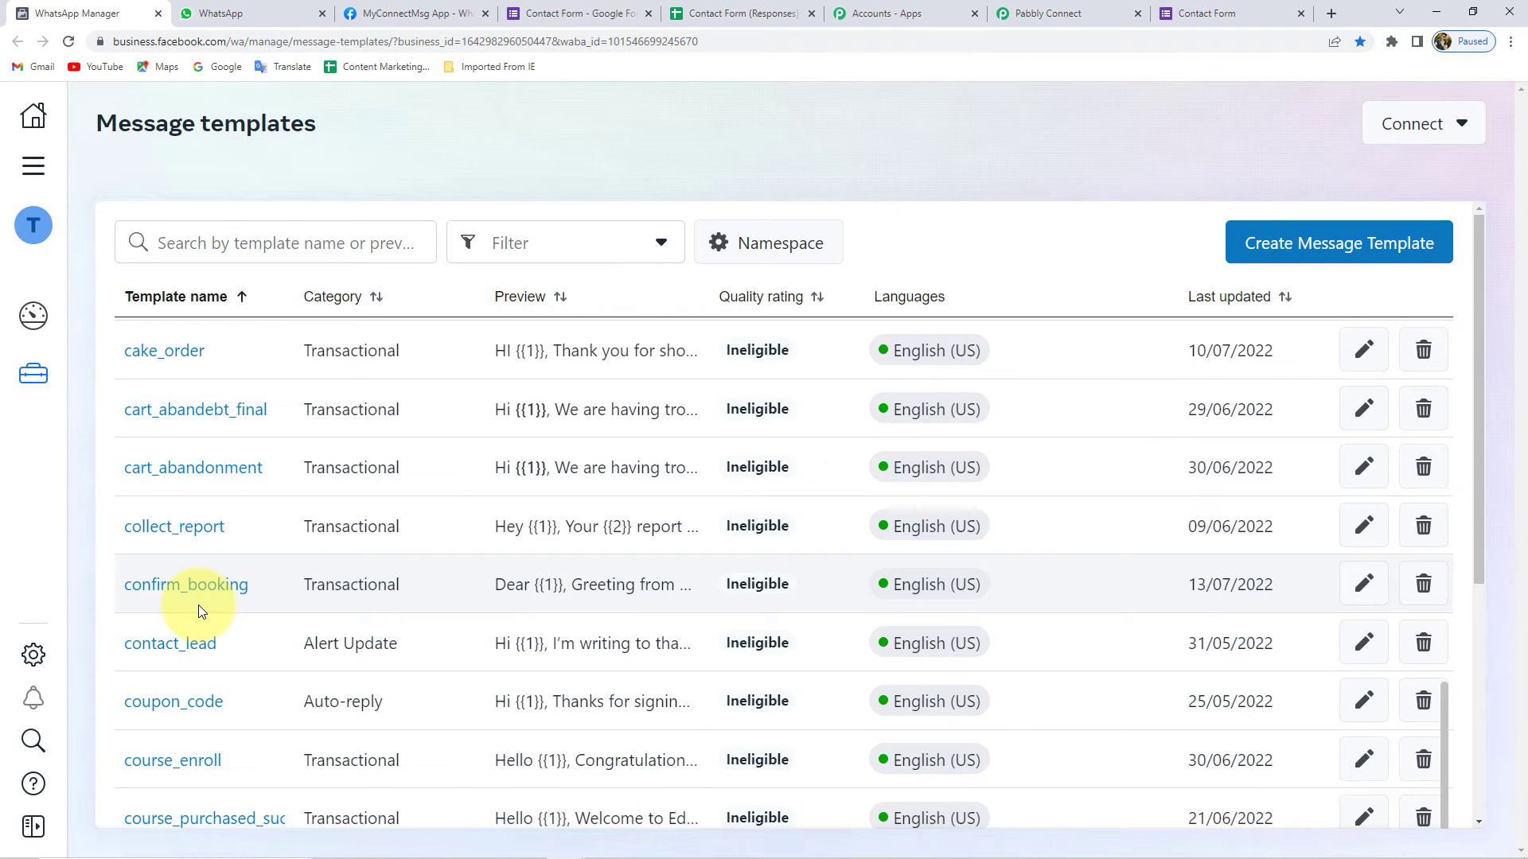
{"action": "scroll", "coordinate": [135, 456], "scroll_direction": "up", "scroll_amount": 7}
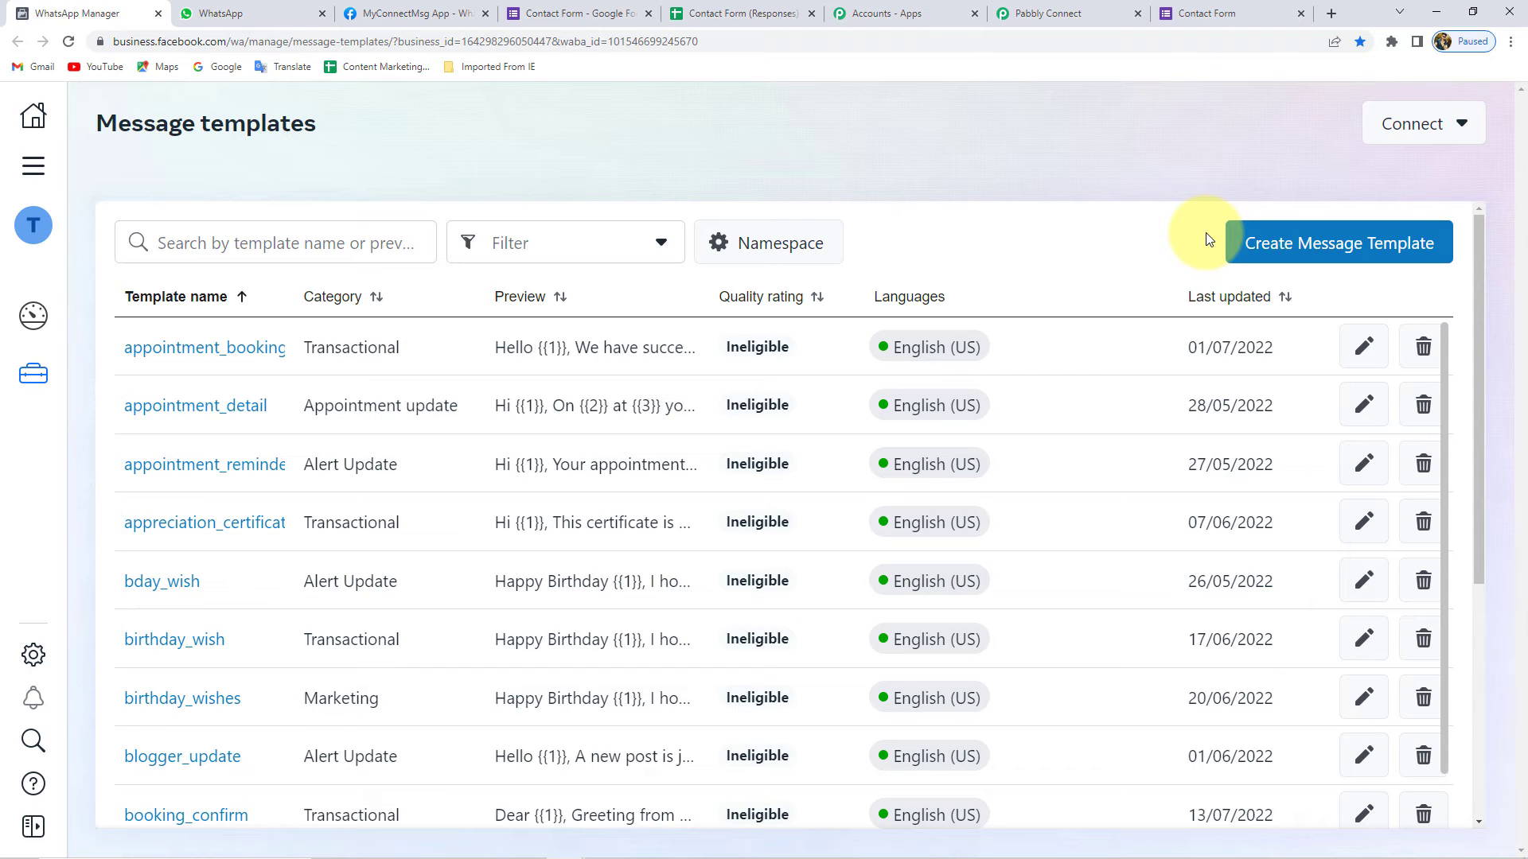
{"action": "scroll", "coordinate": [1126, 416], "scroll_direction": "down", "scroll_amount": 7}
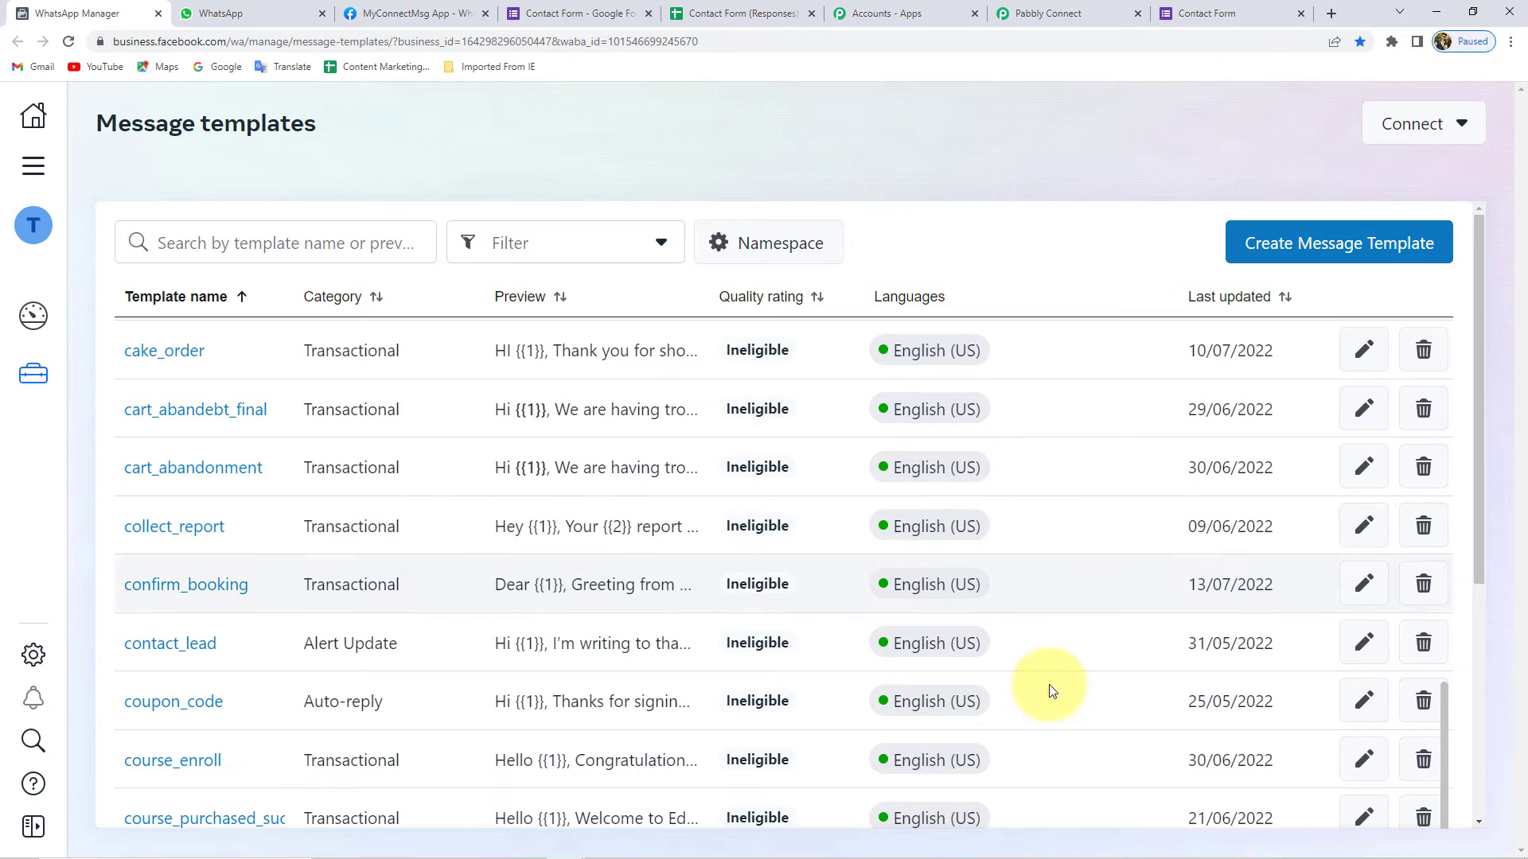
{"action": "left_click_drag", "start_coordinate": [1479, 482], "coordinate": [1478, 847]}
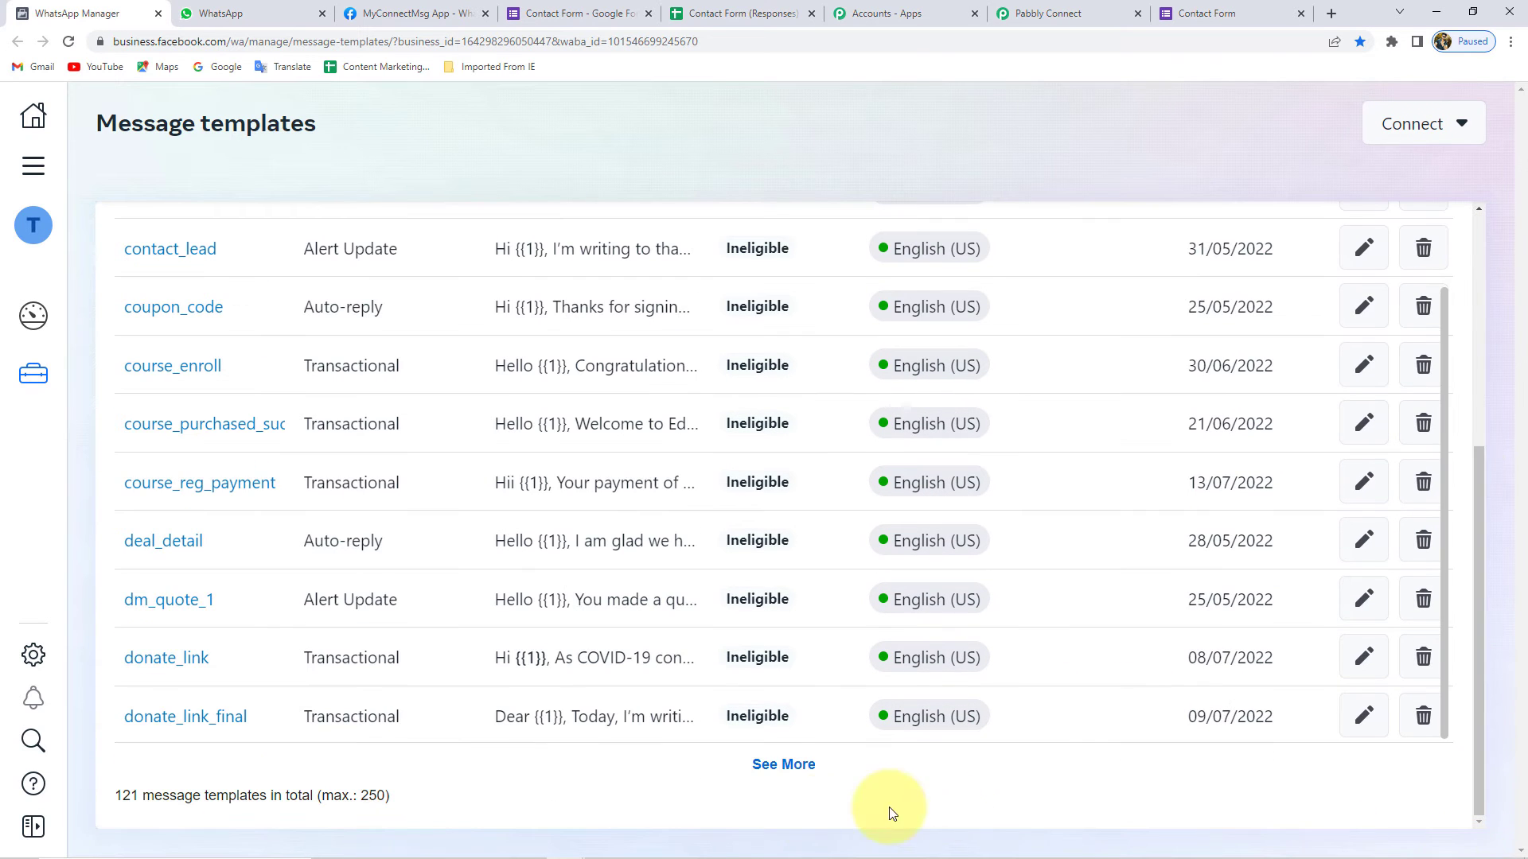
{"action": "left_click", "coordinate": [788, 773]}
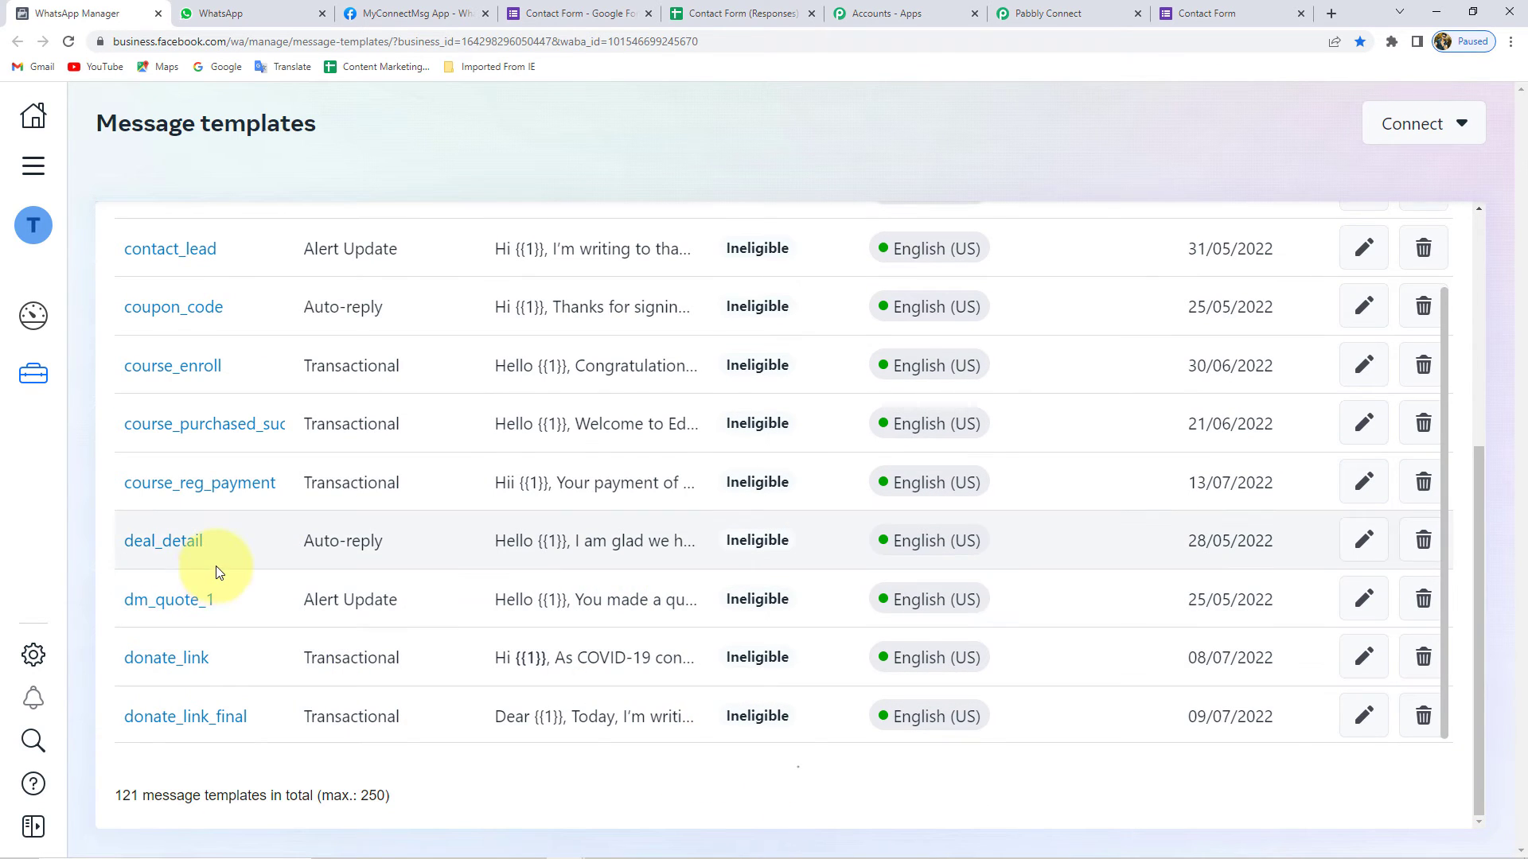
{"action": "scroll", "coordinate": [263, 557], "scroll_direction": "down", "scroll_amount": 15}
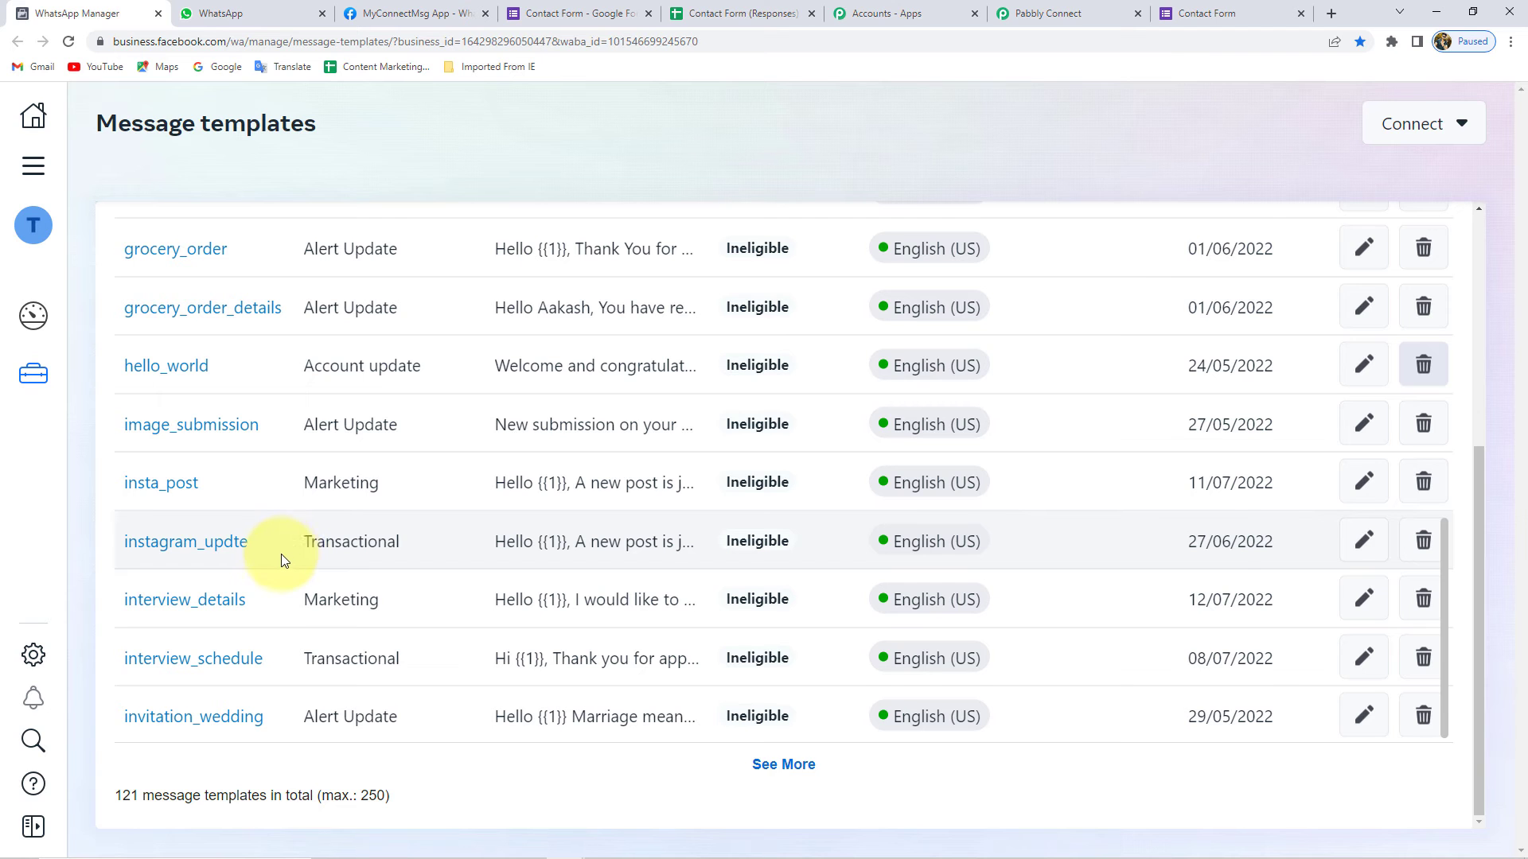
{"action": "scroll", "coordinate": [280, 554], "scroll_direction": "up", "scroll_amount": 14}
{"action": "scroll", "coordinate": [278, 557], "scroll_direction": "down", "scroll_amount": 14}
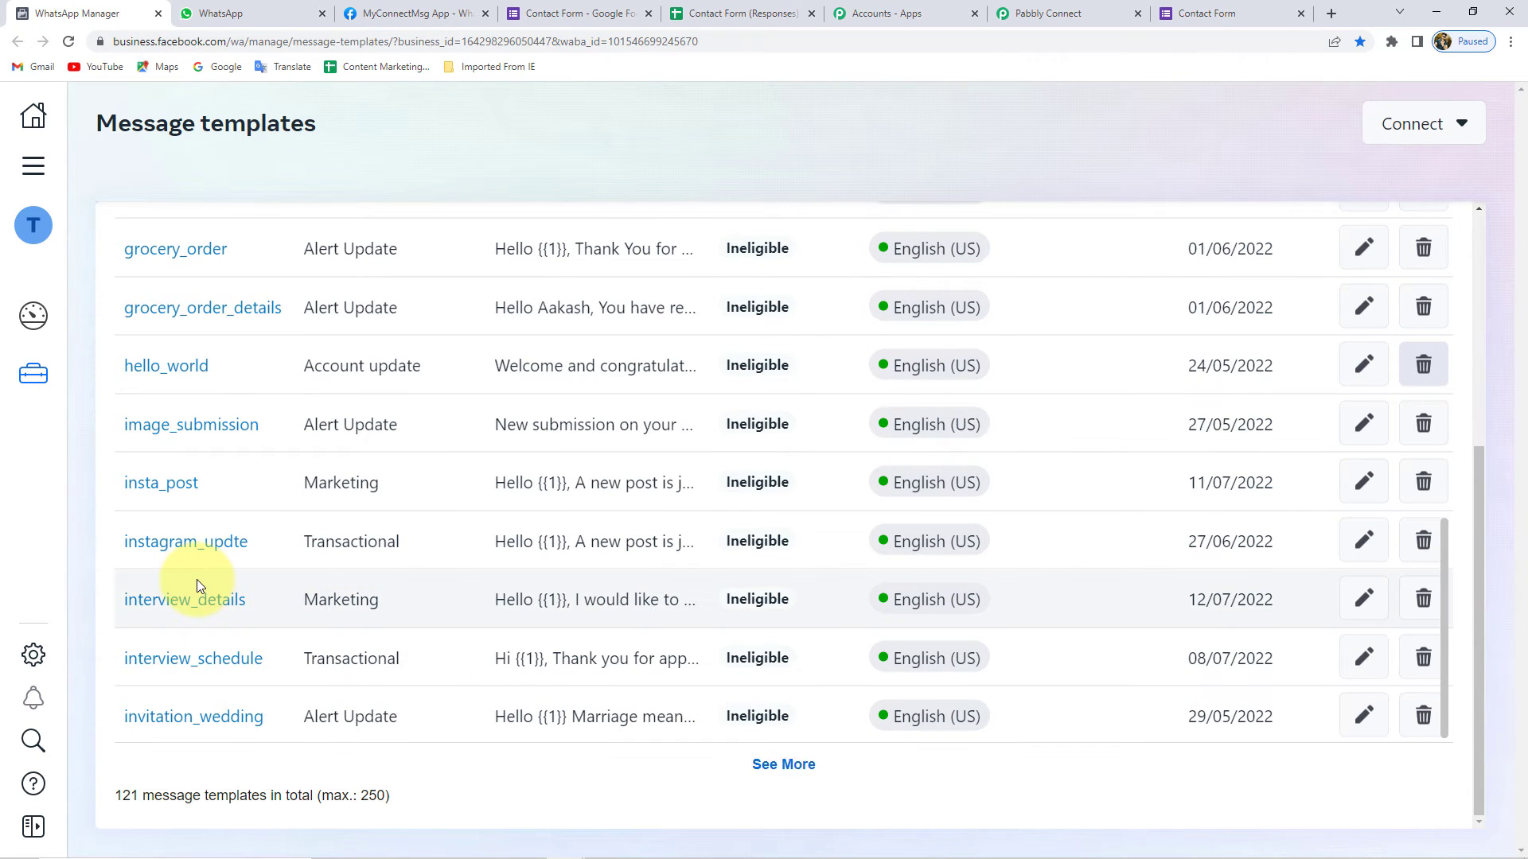
{"action": "scroll", "coordinate": [197, 580], "scroll_direction": "down", "scroll_amount": 6}
{"action": "scroll", "coordinate": [235, 576], "scroll_direction": "up", "scroll_amount": 2}
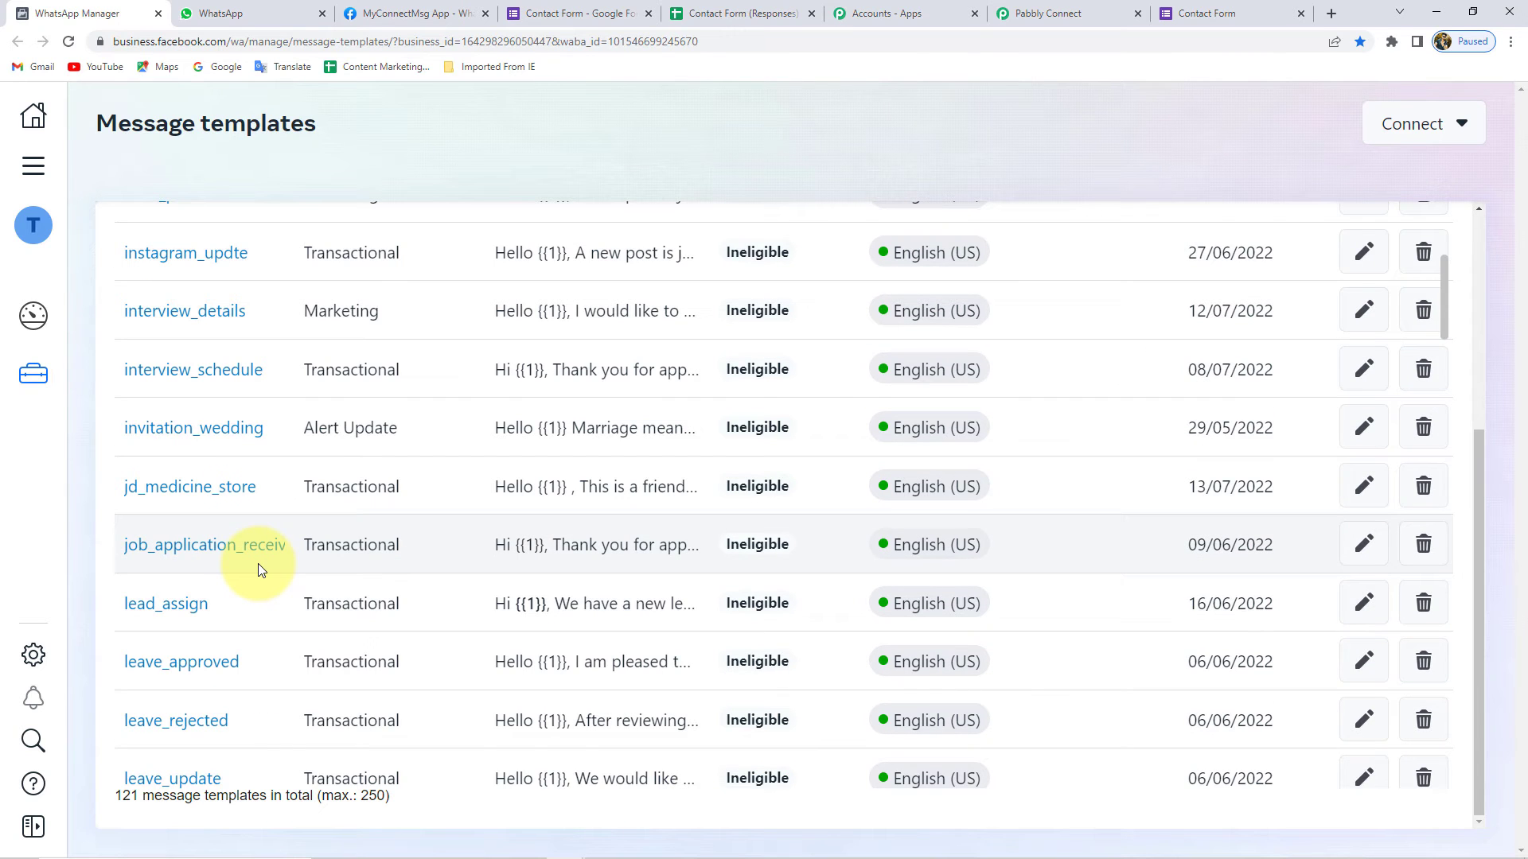
- Open lead_assign and enlarge its Body box to reveal placeholders {{1}} to {{6}}
{"action": "left_click", "coordinate": [166, 605]}
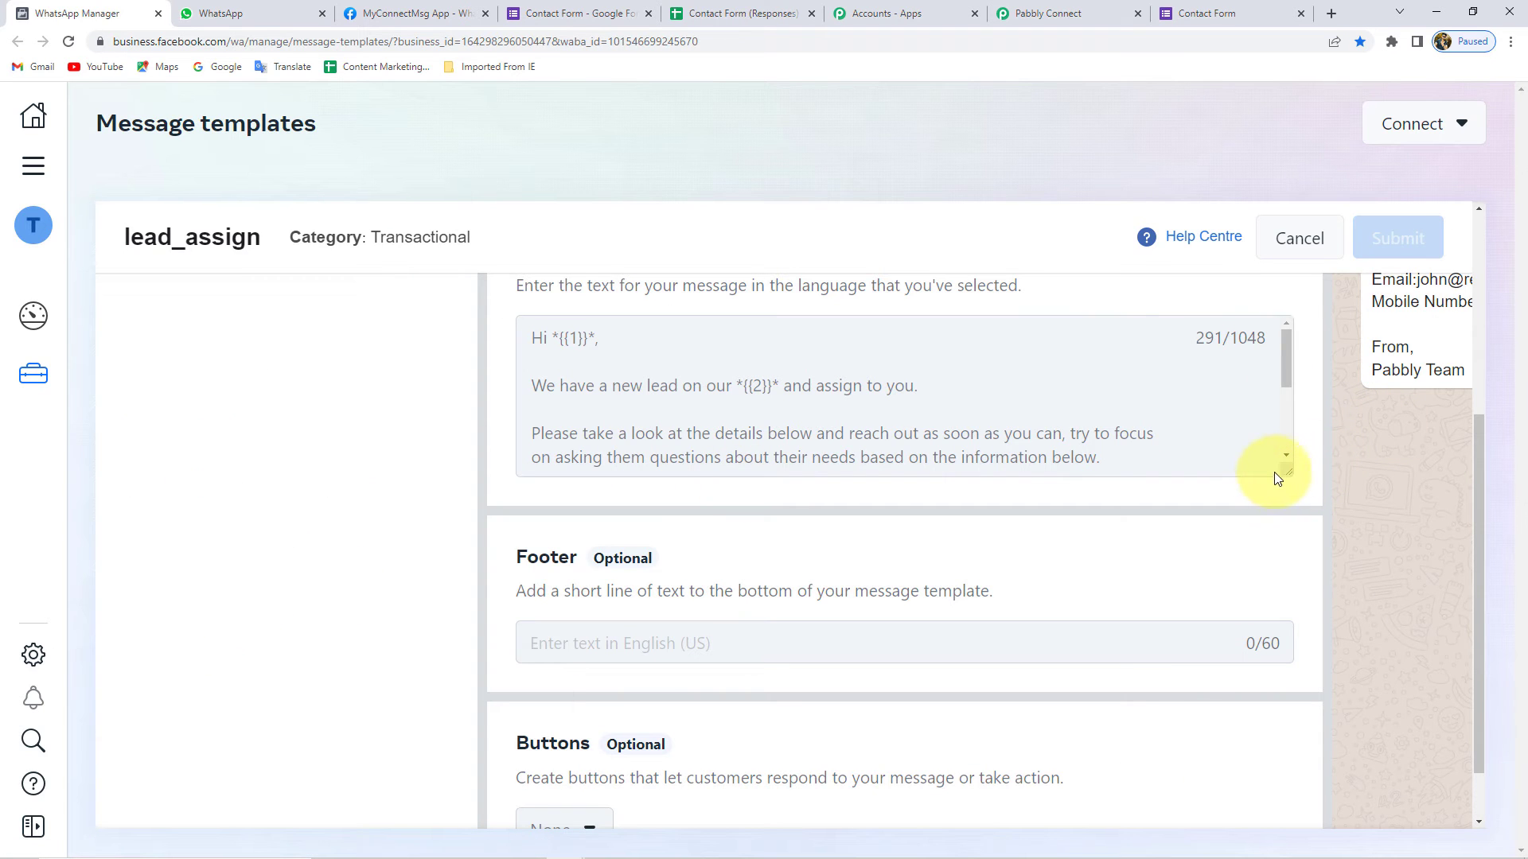
{"action": "left_click_drag", "start_coordinate": [1288, 481], "coordinate": [1200, 647]}
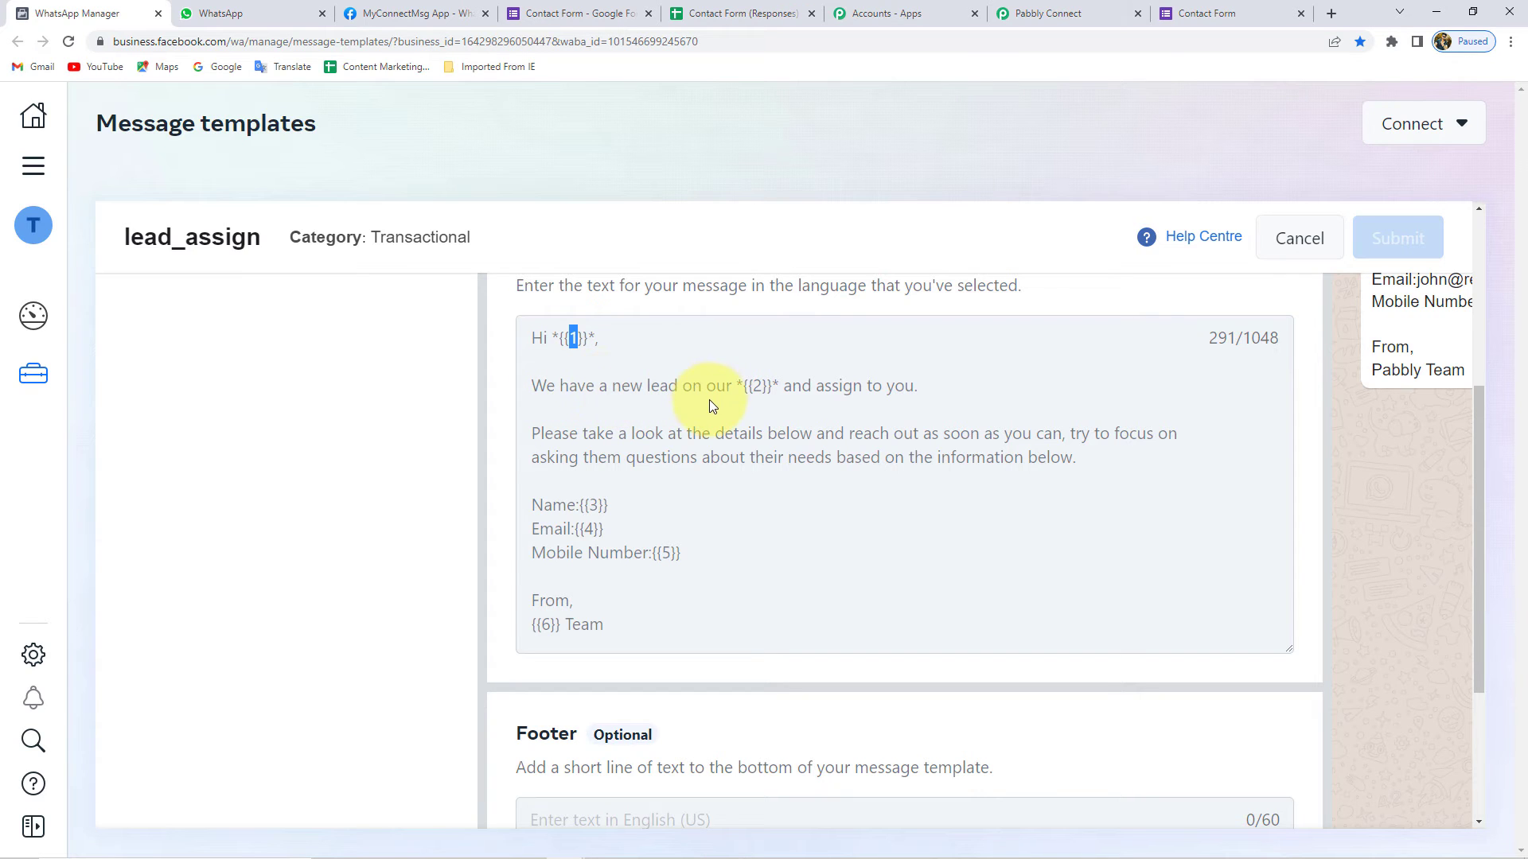
{"action": "left_click", "coordinate": [764, 386]}
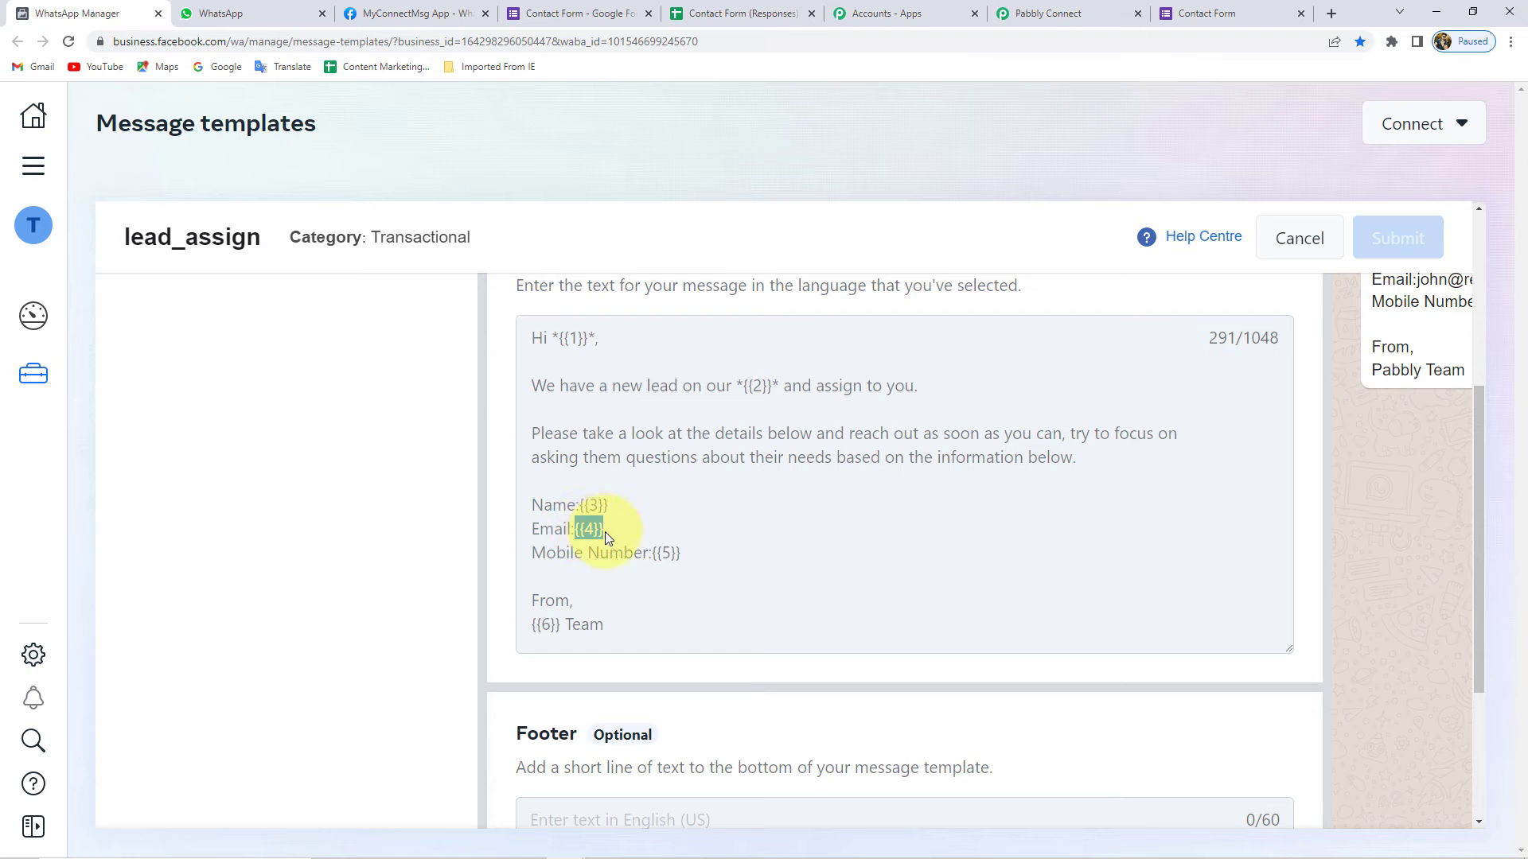
{"action": "left_click", "coordinate": [657, 551]}
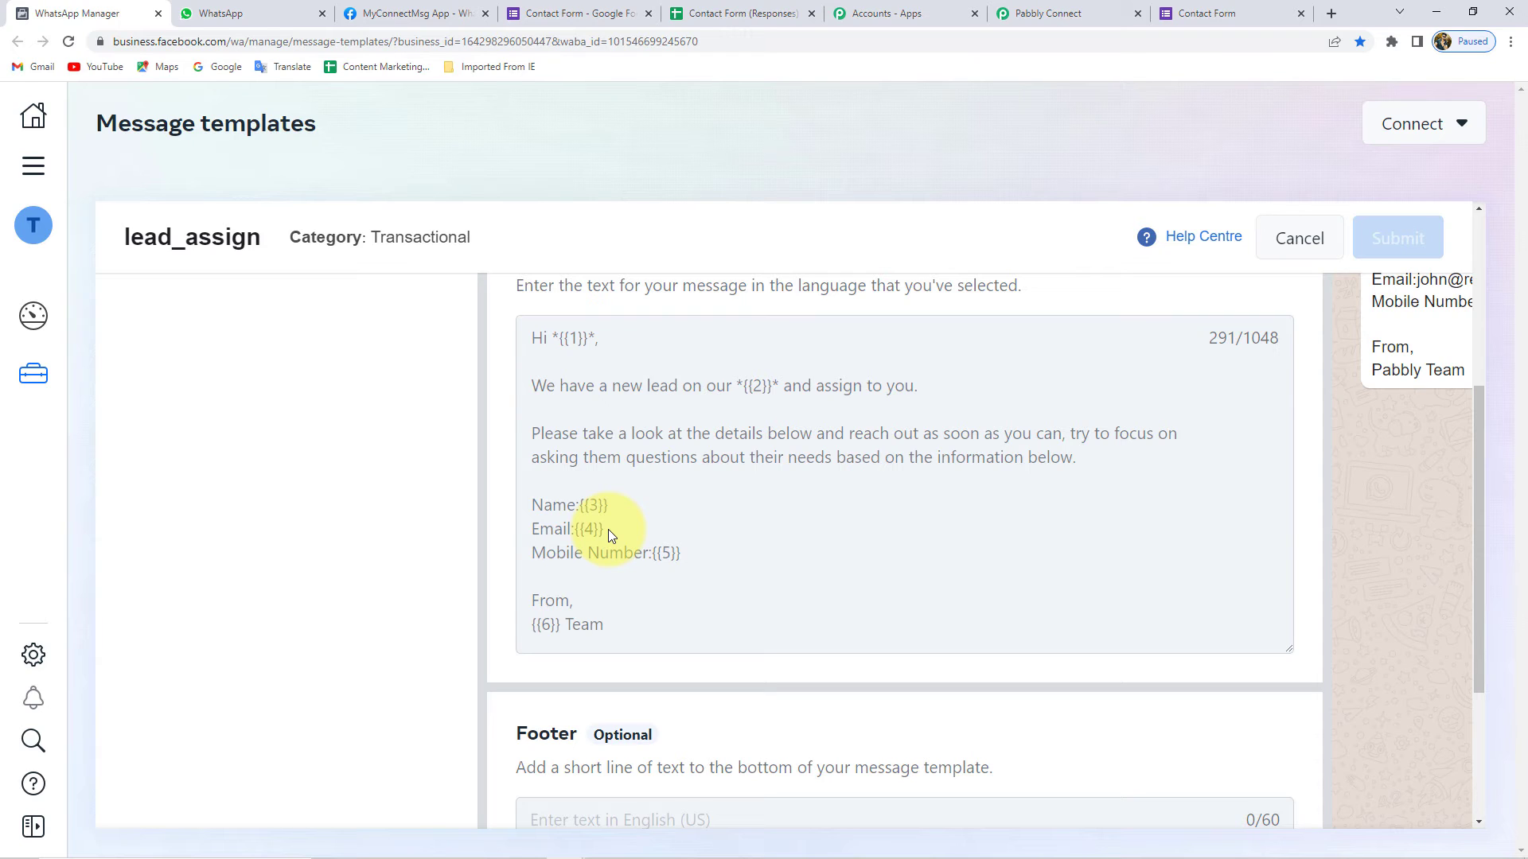
{"action": "scroll", "coordinate": [1313, 726], "scroll_direction": "down", "scroll_amount": 3}
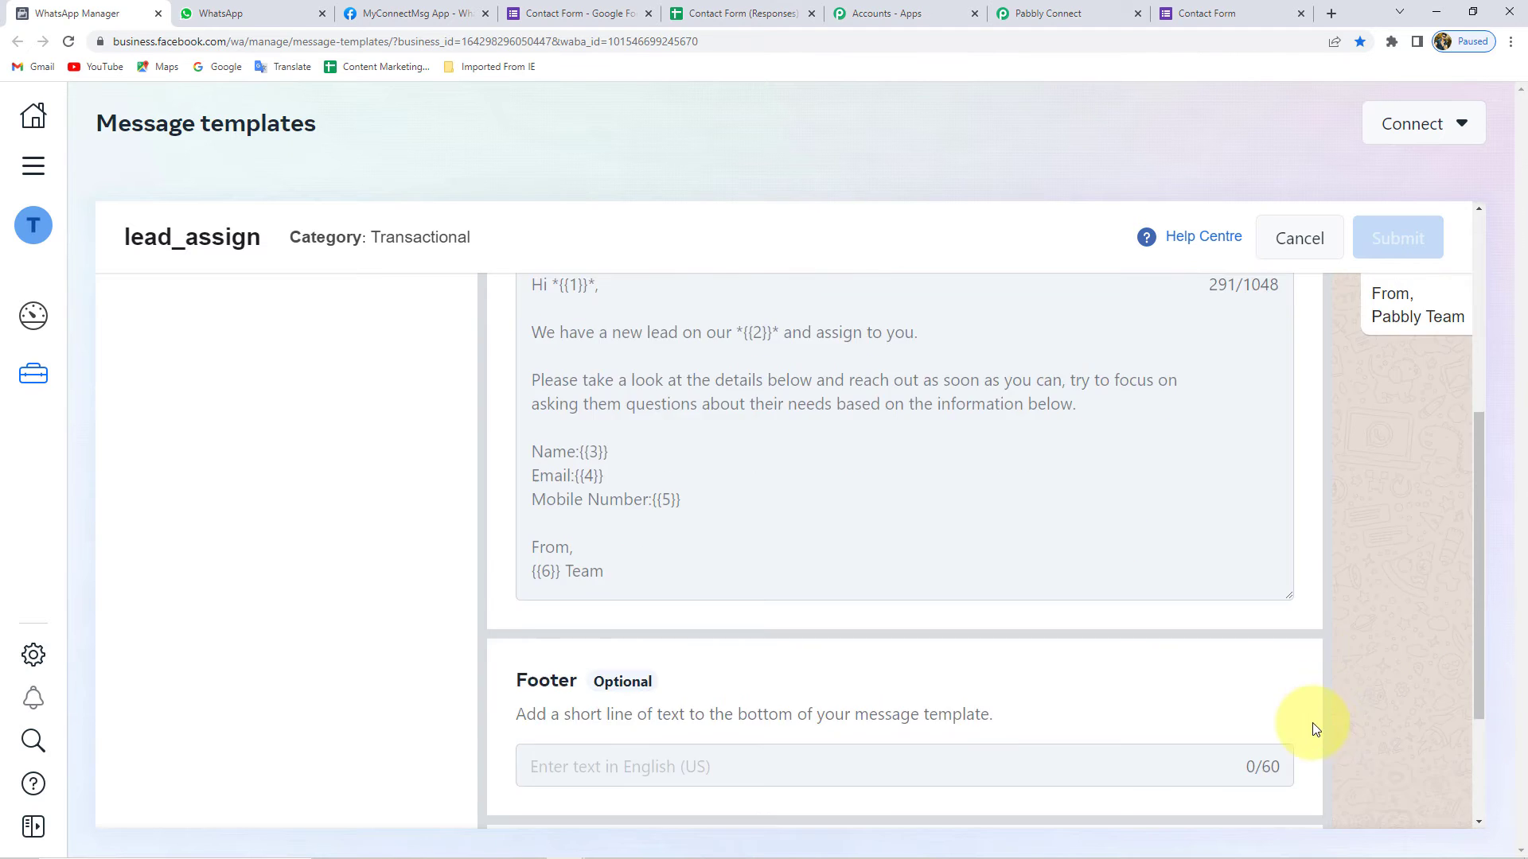
{"action": "left_click_drag", "start_coordinate": [1217, 822], "coordinate": [1498, 776]}
{"action": "scroll", "coordinate": [1337, 573], "scroll_direction": "up", "scroll_amount": 7}
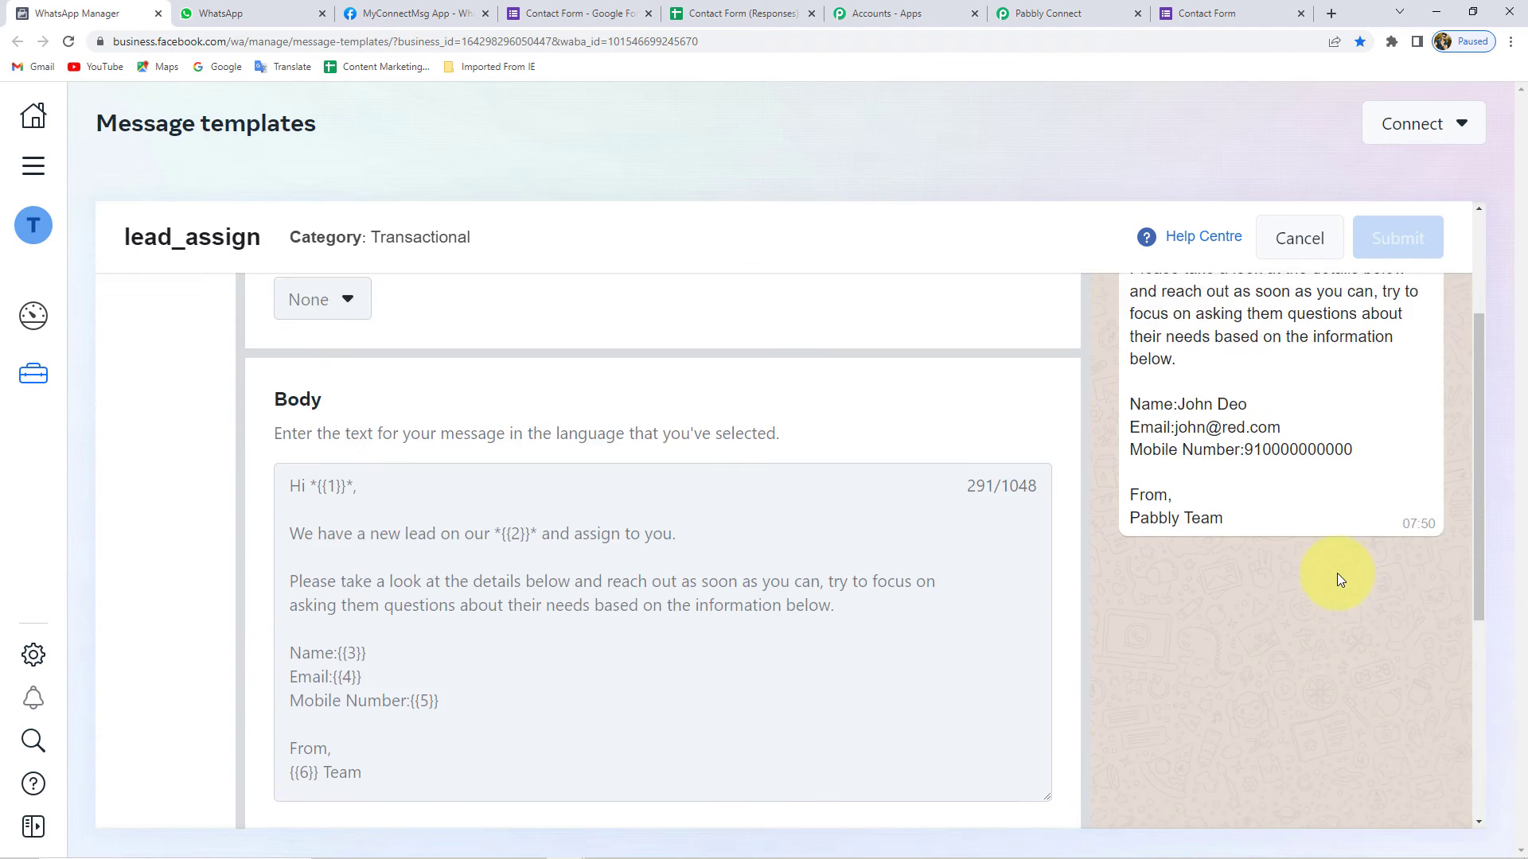
{"action": "left_click_drag", "start_coordinate": [1154, 356], "coordinate": [1224, 359]}
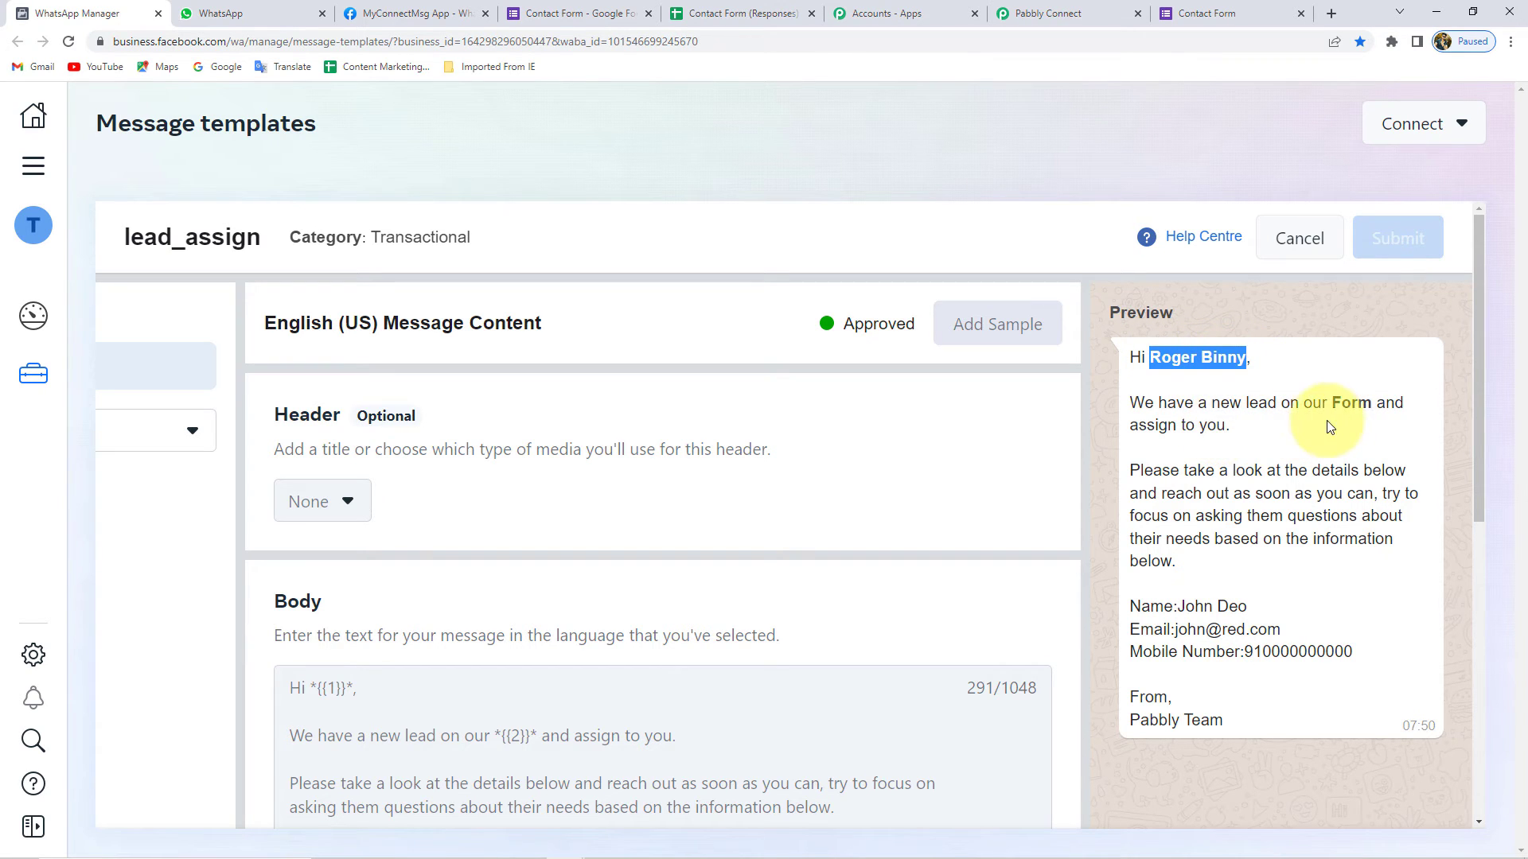
{"action": "left_click", "coordinate": [1163, 408]}
{"action": "left_click_drag", "start_coordinate": [1333, 401], "coordinate": [1365, 397]}
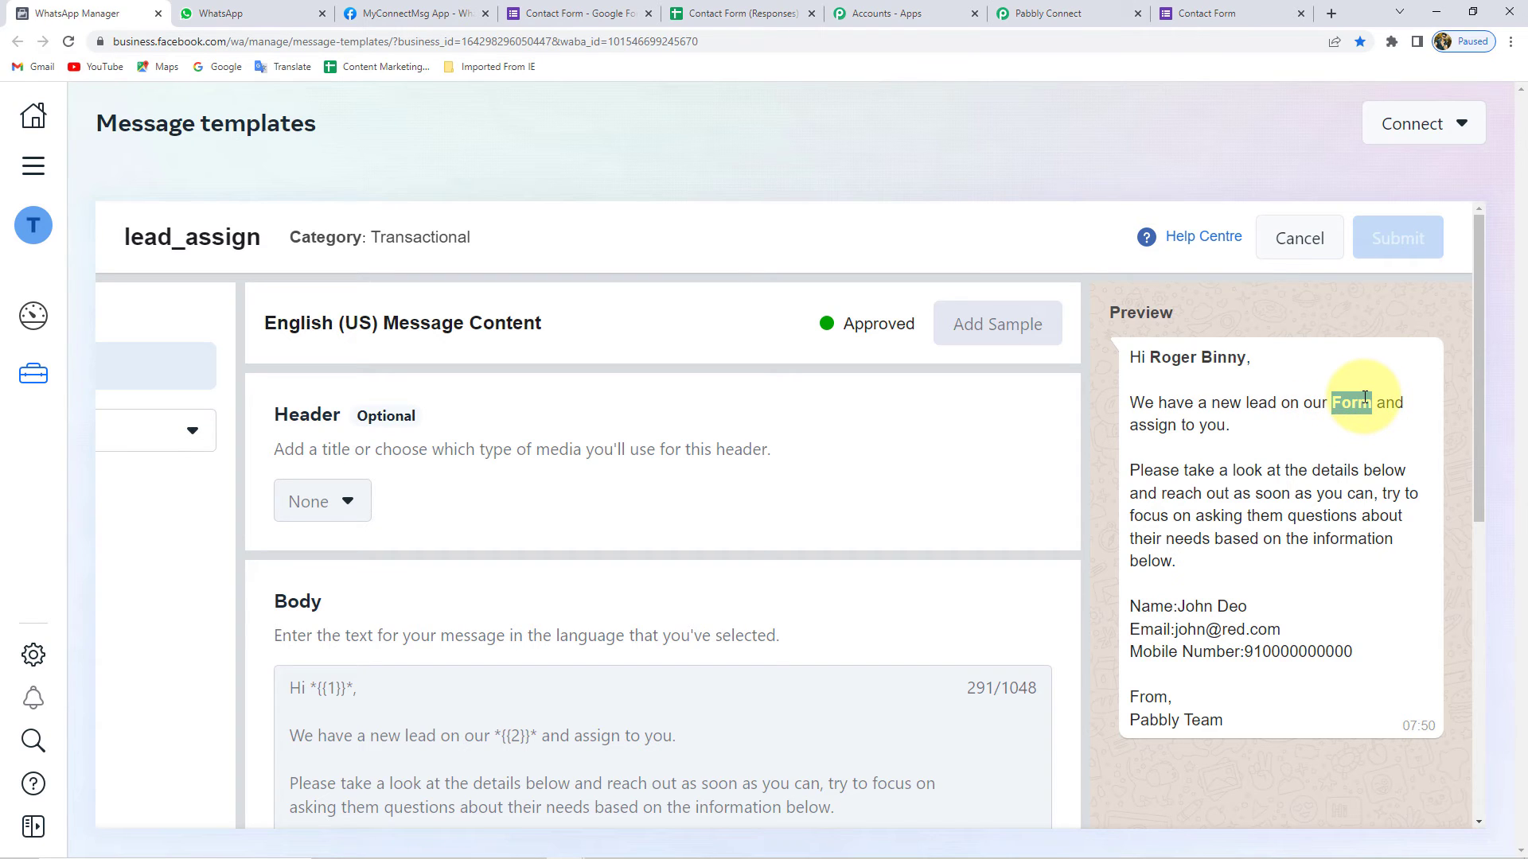
{"action": "double_click", "coordinate": [1149, 469]}
{"action": "left_click_drag", "start_coordinate": [1151, 490], "coordinate": [1394, 666]}
{"action": "left_click", "coordinate": [1252, 580]}
{"action": "left_click", "coordinate": [1306, 654]}
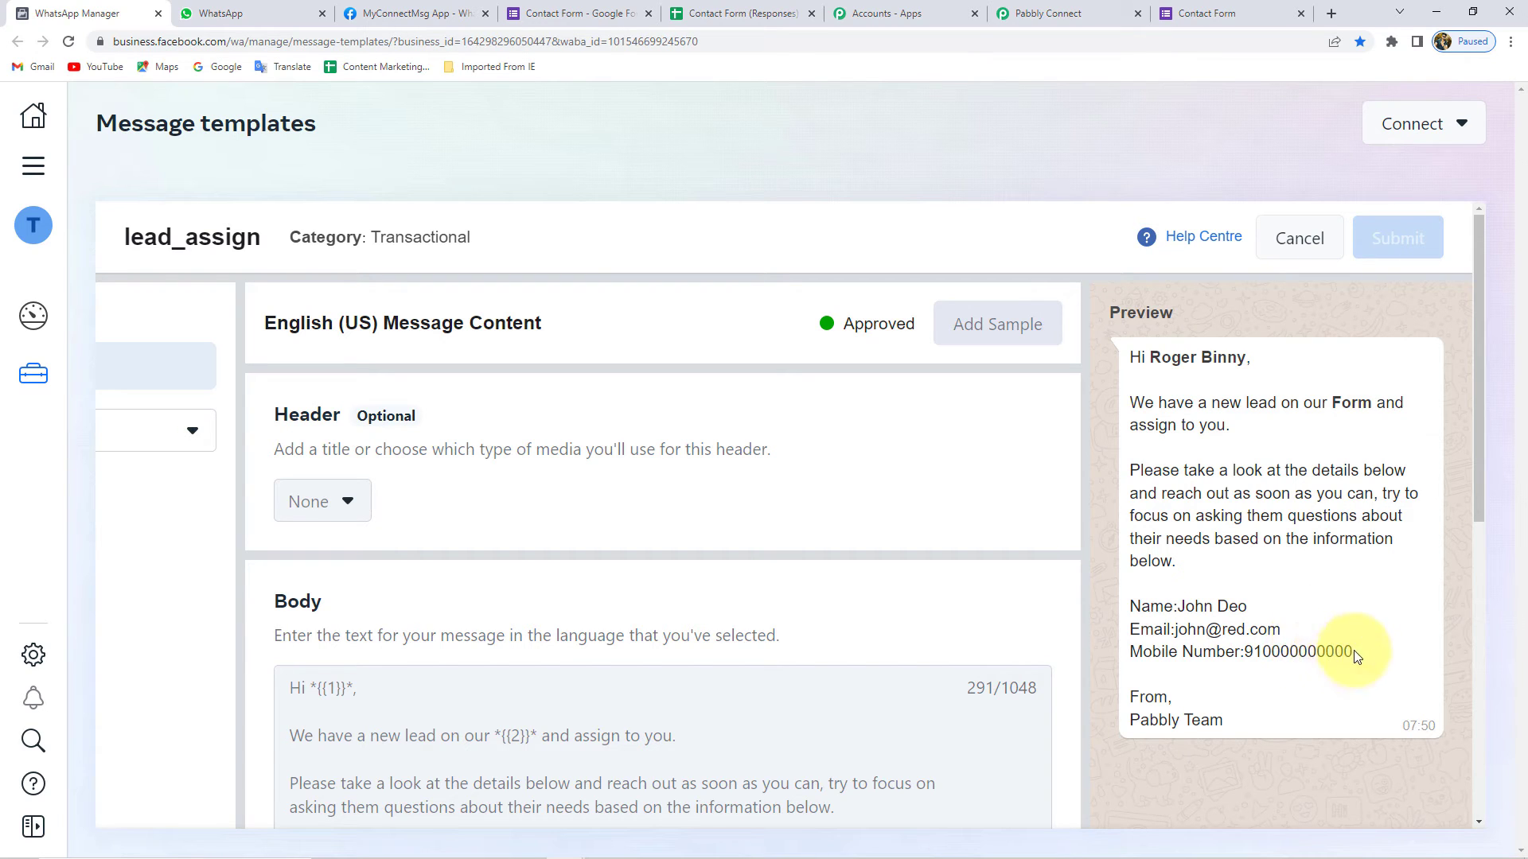
{"action": "left_click_drag", "start_coordinate": [1356, 655], "coordinate": [1257, 649]}
{"action": "left_click", "coordinate": [1260, 620]}
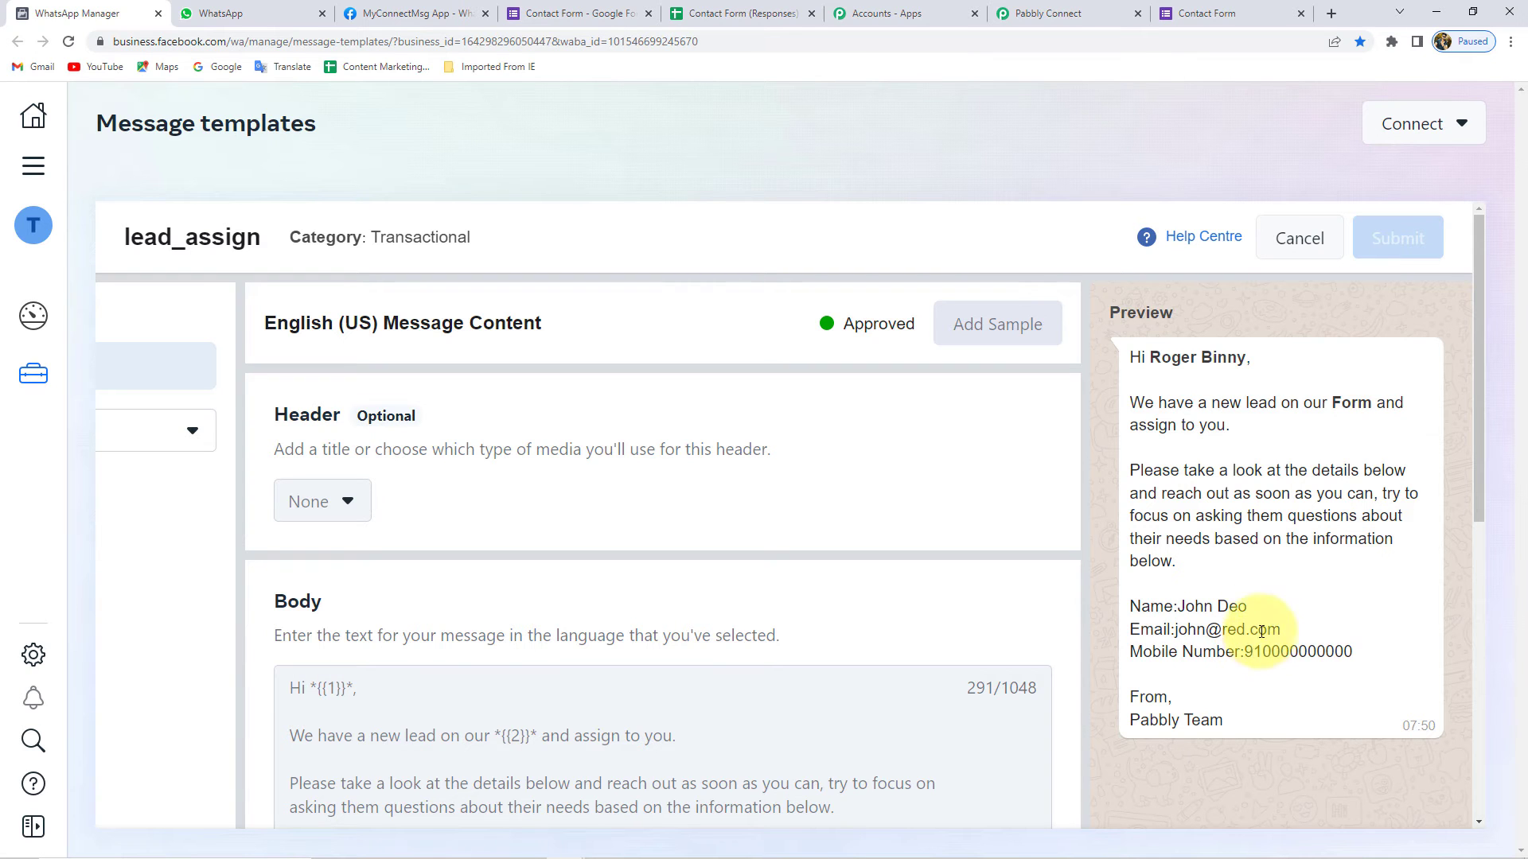
- Enter the Recipient Mobile Number beginning with country code 91
{"action": "left_click", "coordinate": [1029, 11]}
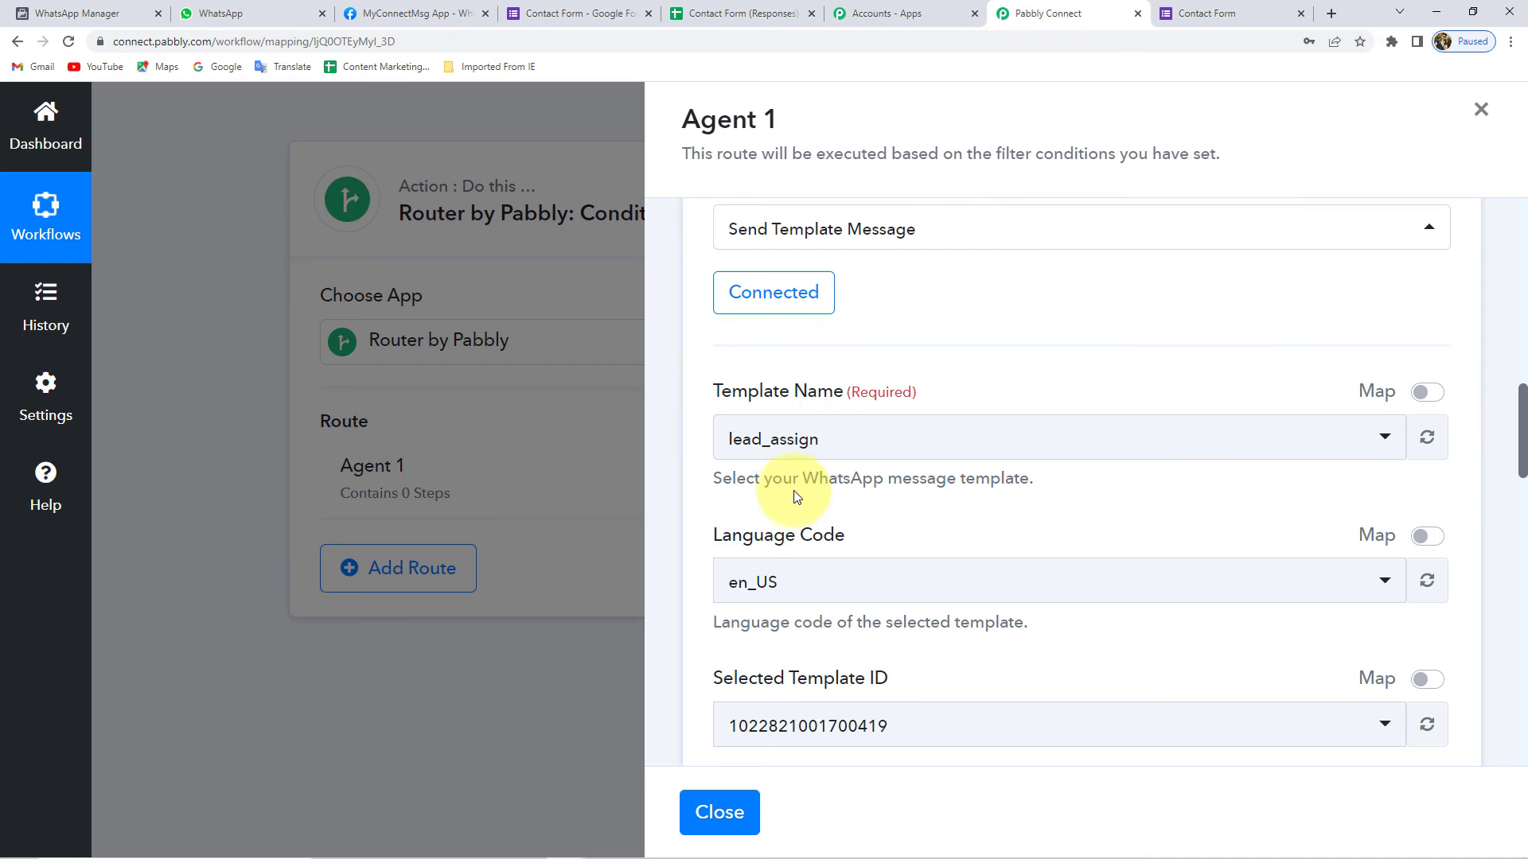
{"action": "scroll", "coordinate": [801, 491], "scroll_direction": "down", "scroll_amount": 5}
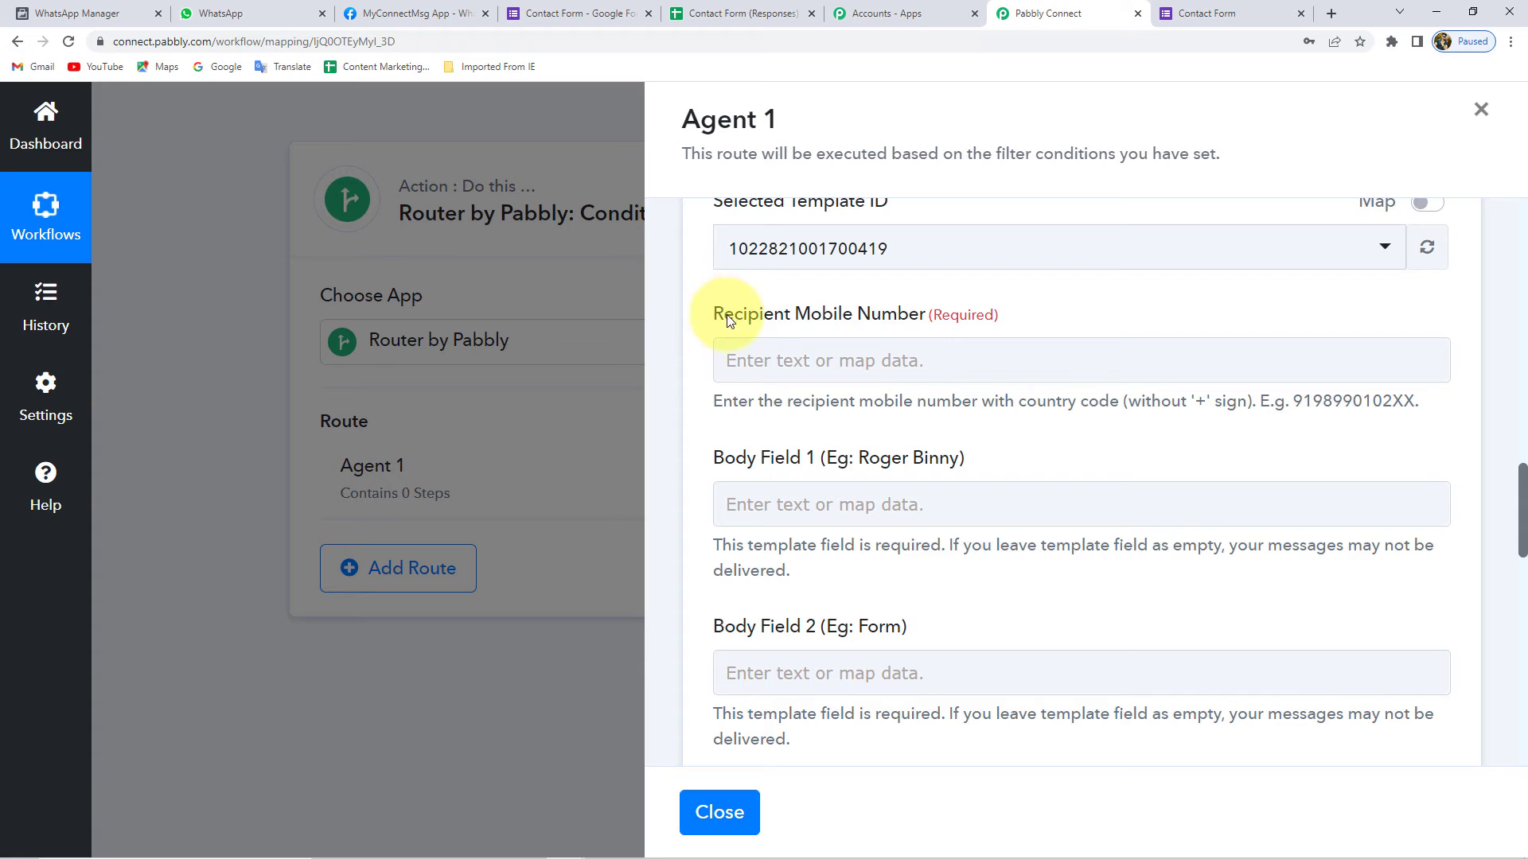
{"action": "left_click", "coordinate": [886, 368]}
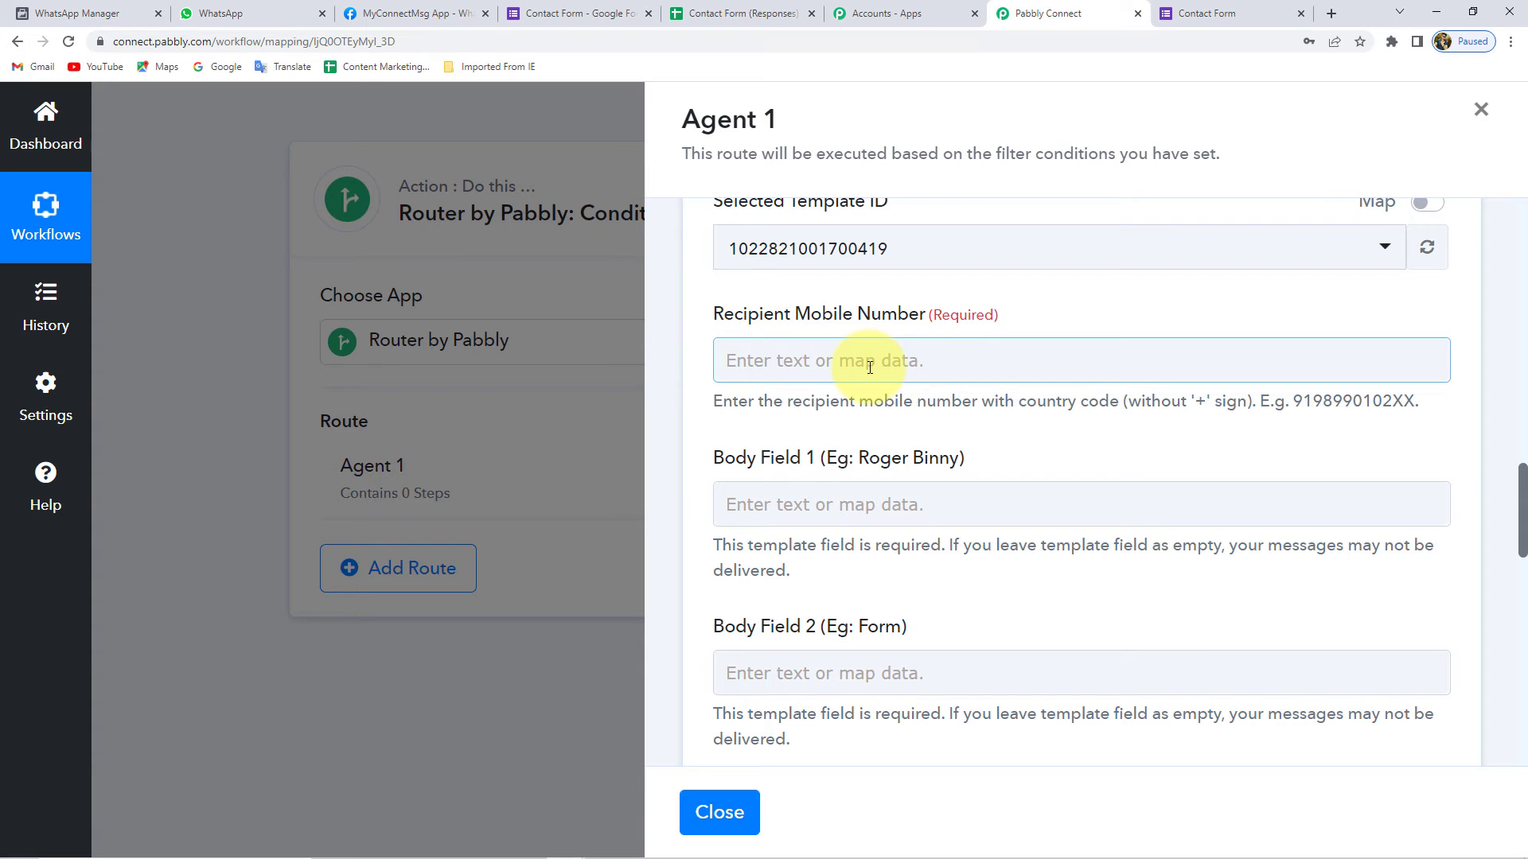
{"action": "left_click", "coordinate": [870, 368]}
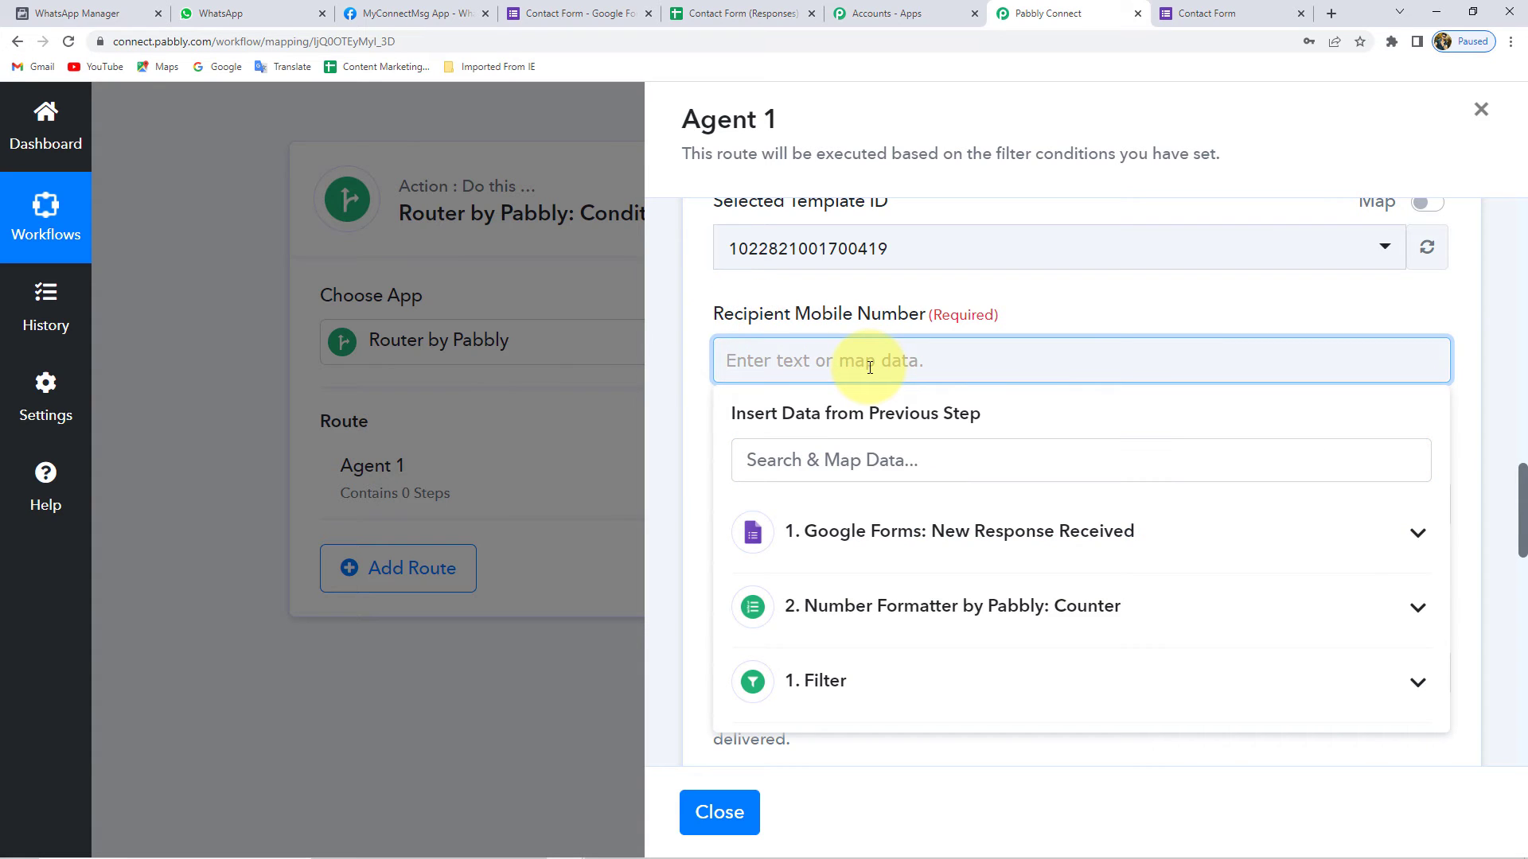
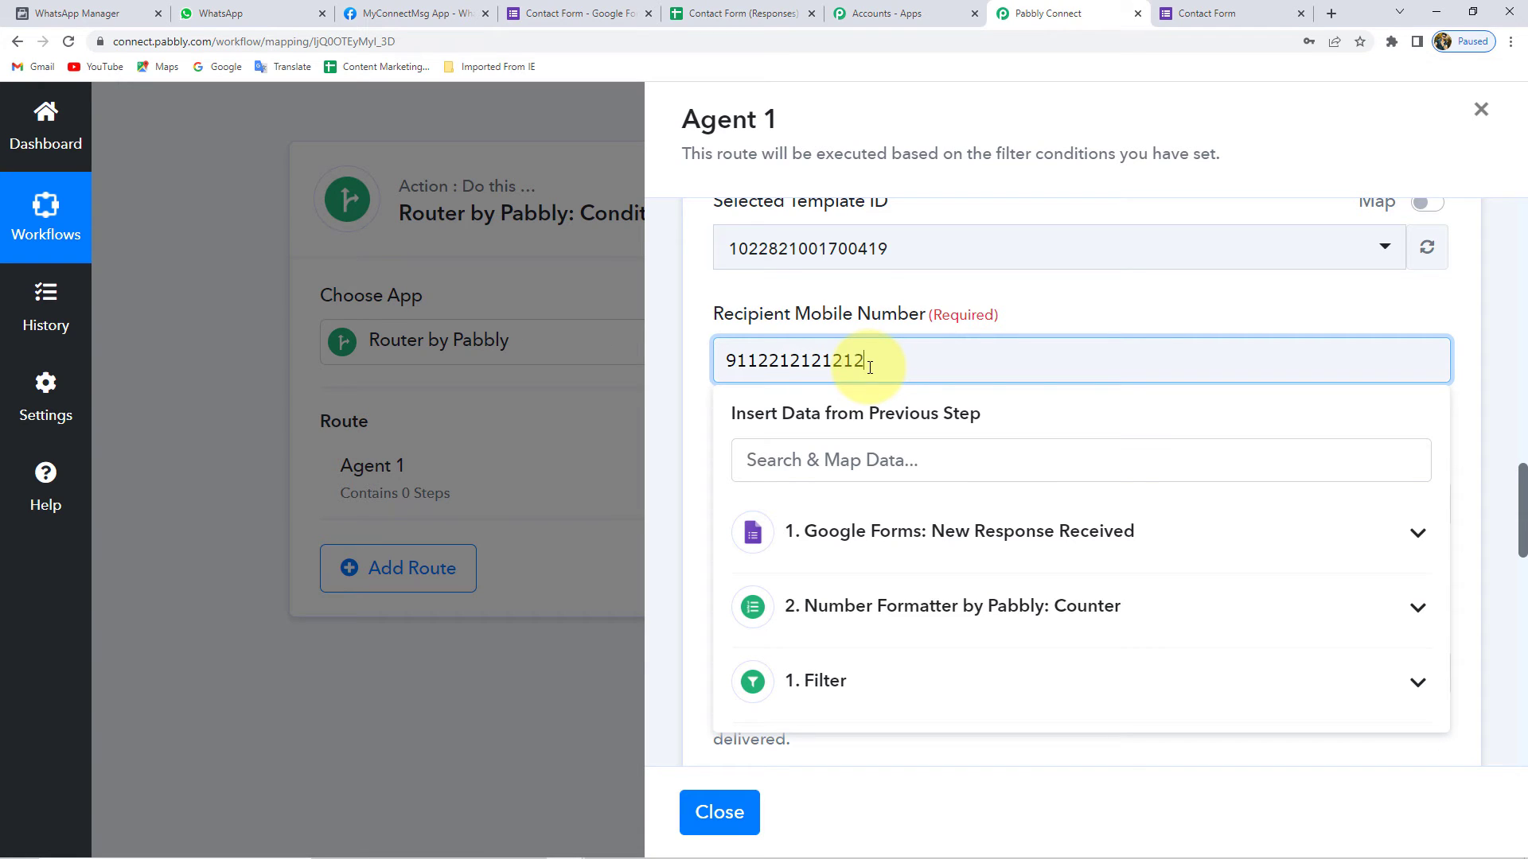
{"action": "left_click", "coordinate": [692, 352]}
- Match the step's body fields against the lead_assign template's body placeholders
{"action": "scroll", "coordinate": [698, 359], "scroll_direction": "down", "scroll_amount": 2}
{"action": "scroll", "coordinate": [701, 359], "scroll_direction": "down", "scroll_amount": 1}
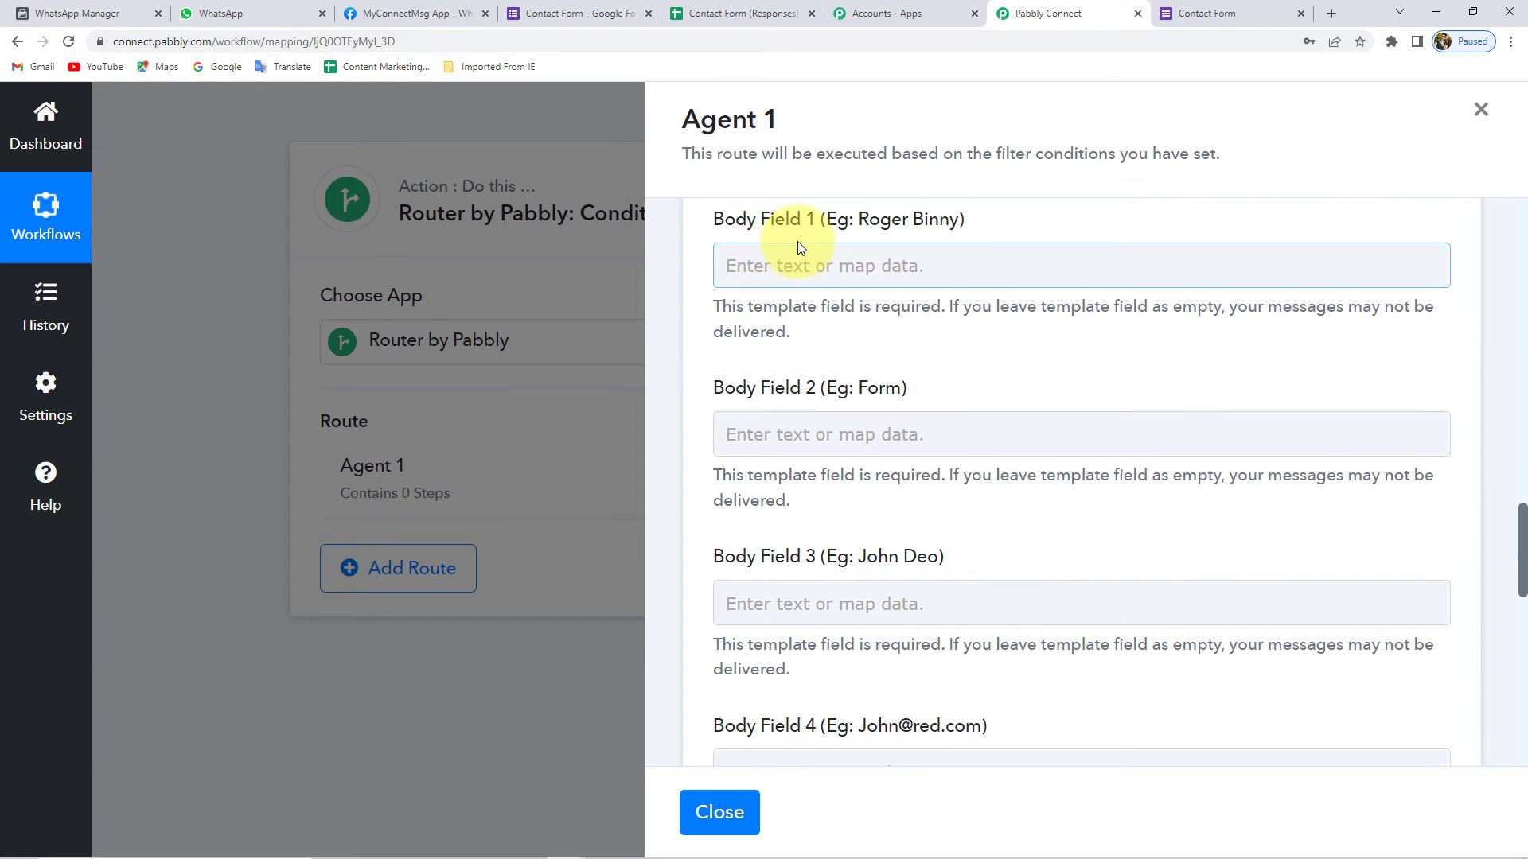
{"action": "left_click", "coordinate": [852, 450]}
{"action": "scroll", "coordinate": [804, 618], "scroll_direction": "down", "scroll_amount": 6}
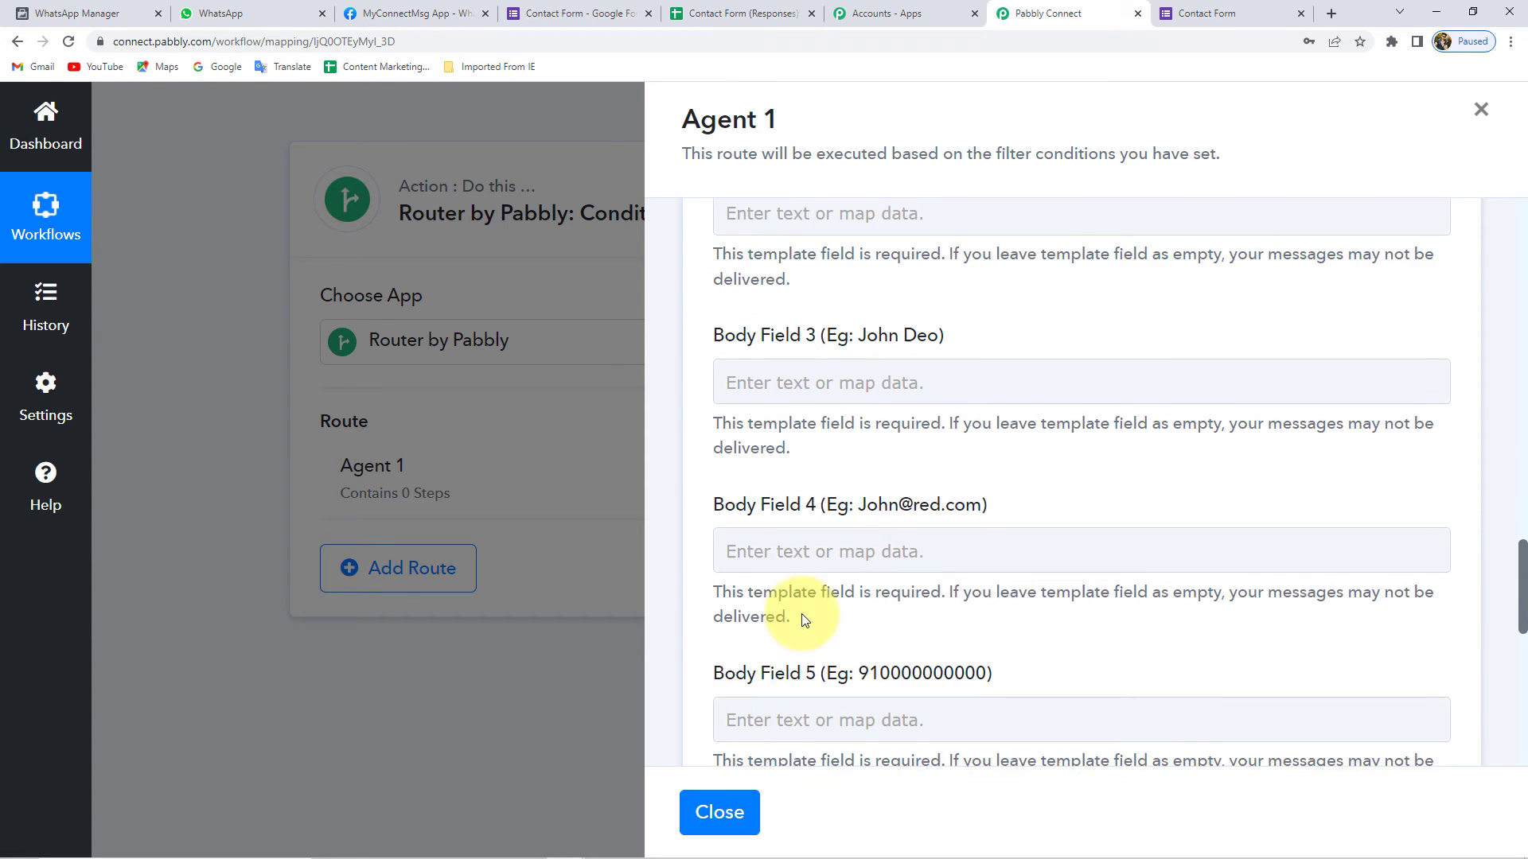
{"action": "scroll", "coordinate": [815, 649], "scroll_direction": "up", "scroll_amount": 5}
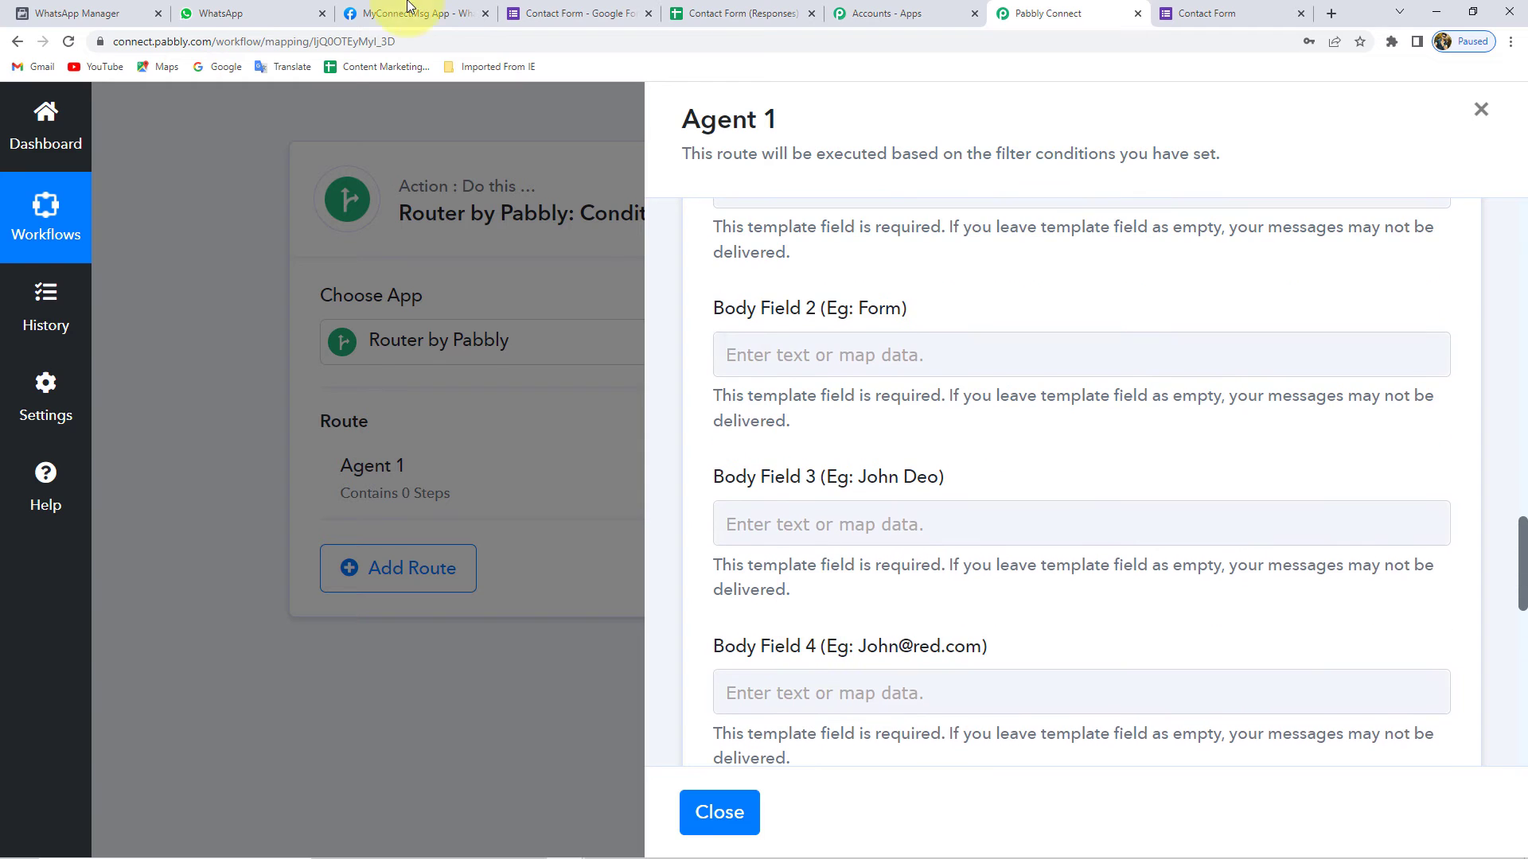
{"action": "left_click", "coordinate": [72, 12]}
{"action": "scroll", "coordinate": [485, 525], "scroll_direction": "down", "scroll_amount": 3}
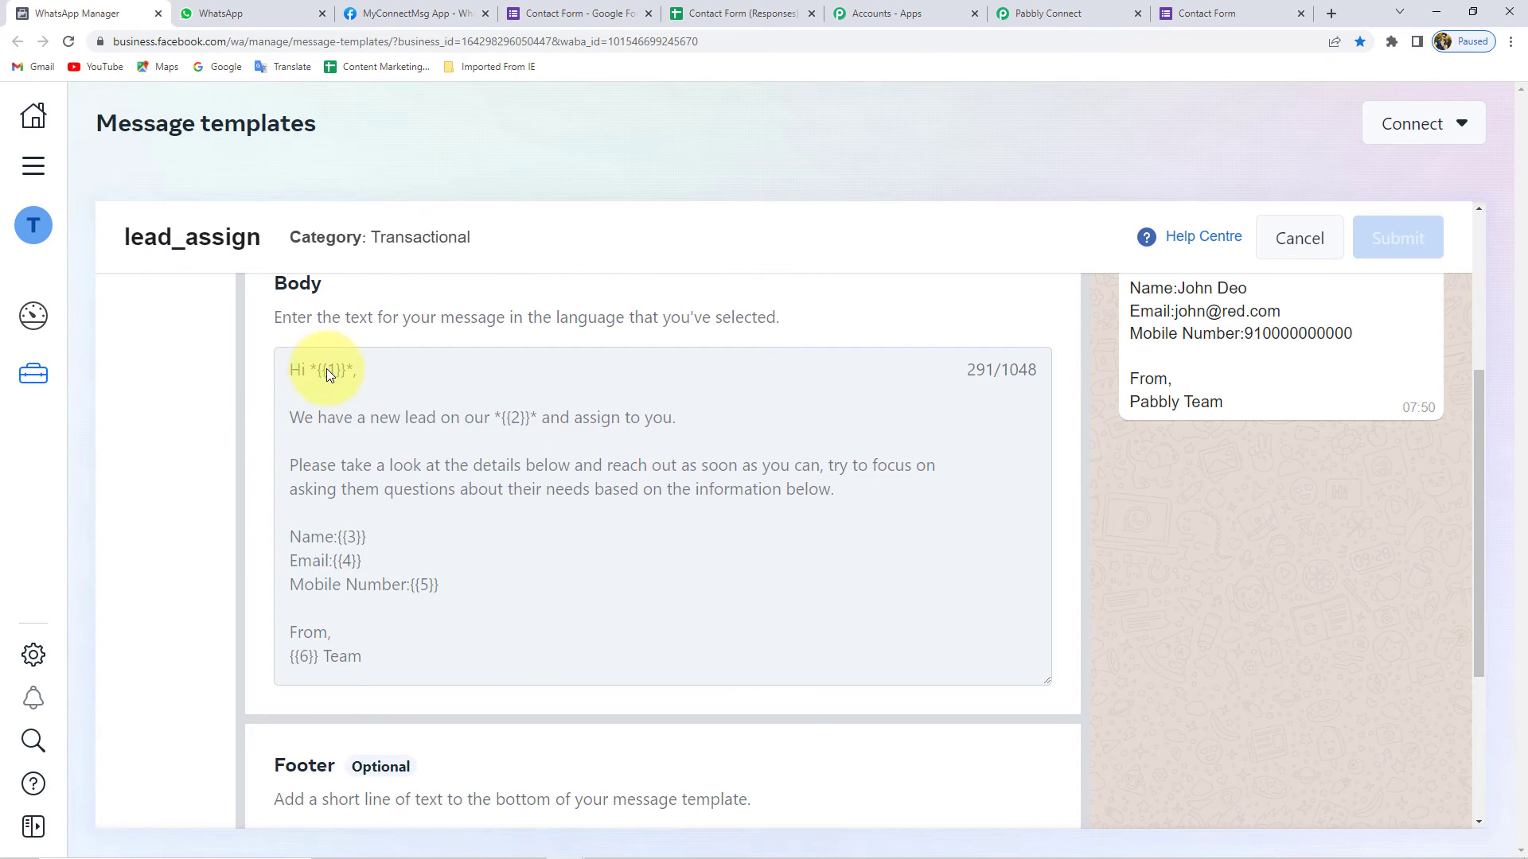
{"action": "left_click", "coordinate": [1043, 13]}
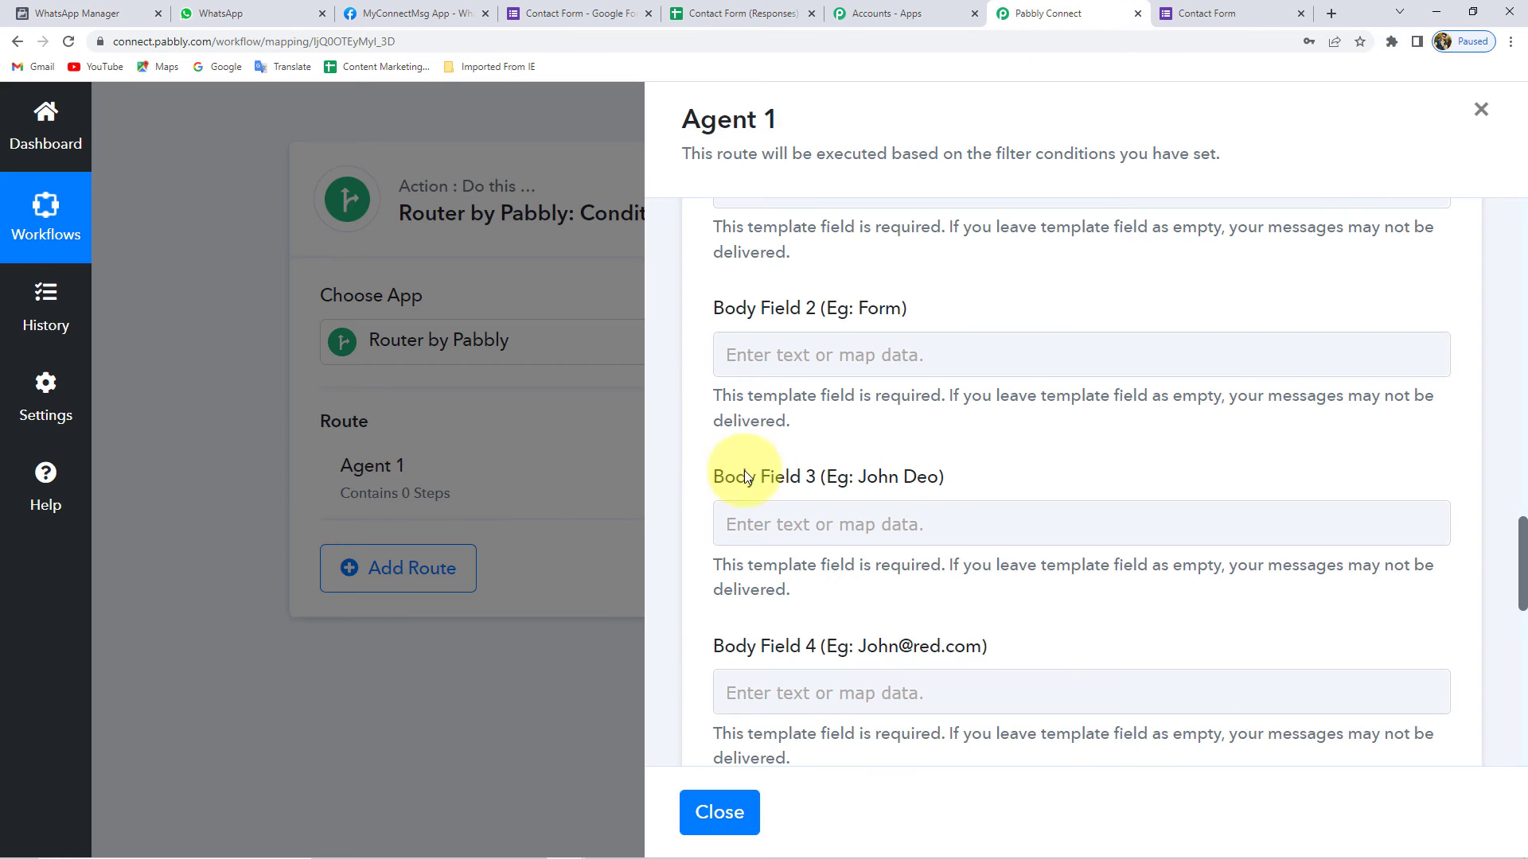
{"action": "scroll", "coordinate": [795, 469], "scroll_direction": "up", "scroll_amount": 3}
{"action": "scroll", "coordinate": [854, 457], "scroll_direction": "up", "scroll_amount": 5}
{"action": "scroll", "coordinate": [867, 460], "scroll_direction": "down", "scroll_amount": 4}
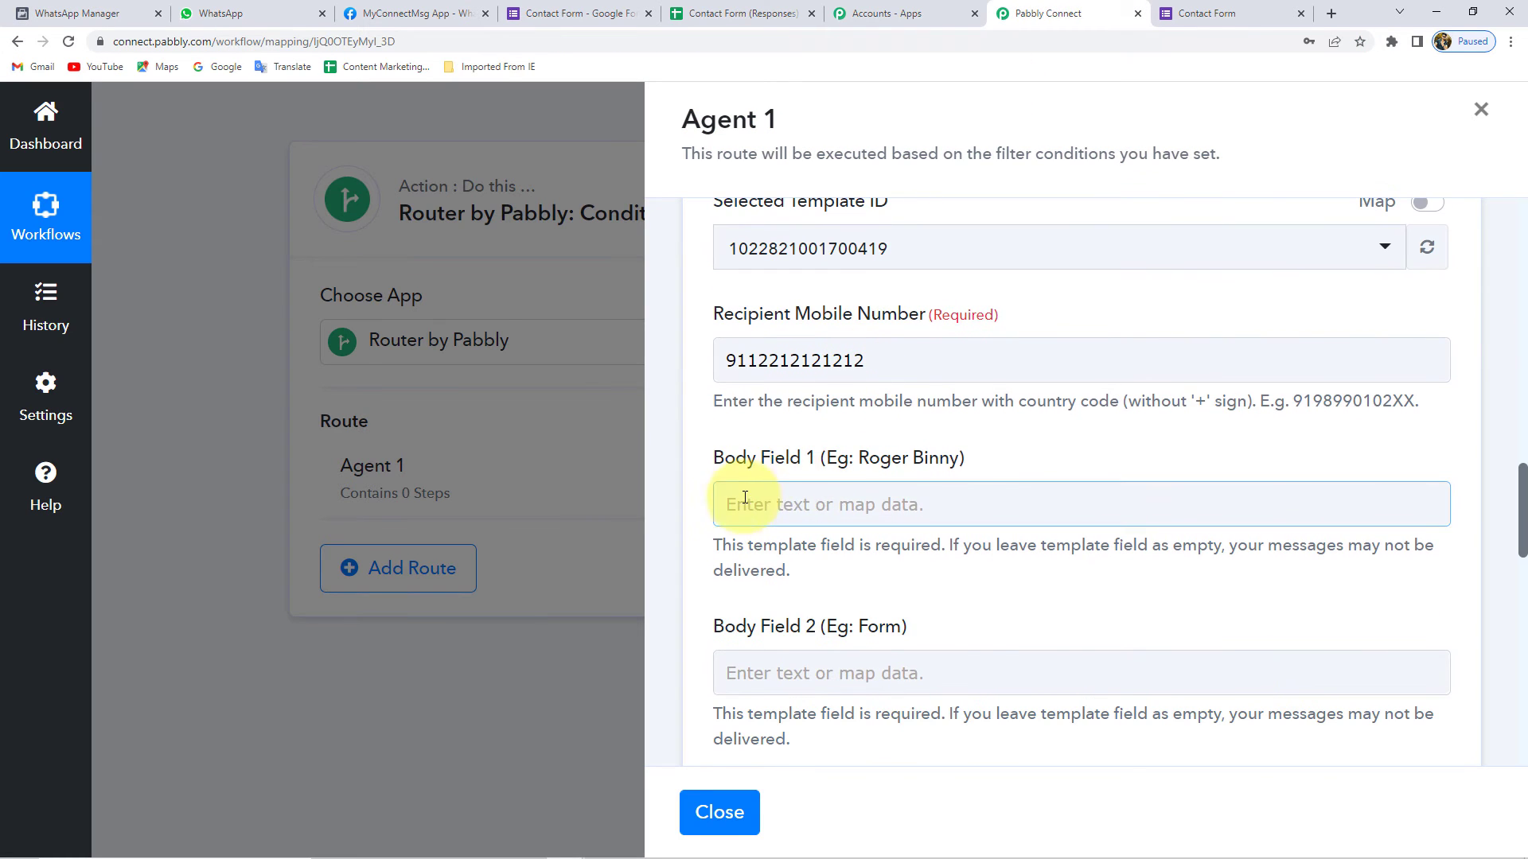
{"action": "left_click", "coordinate": [789, 507]}
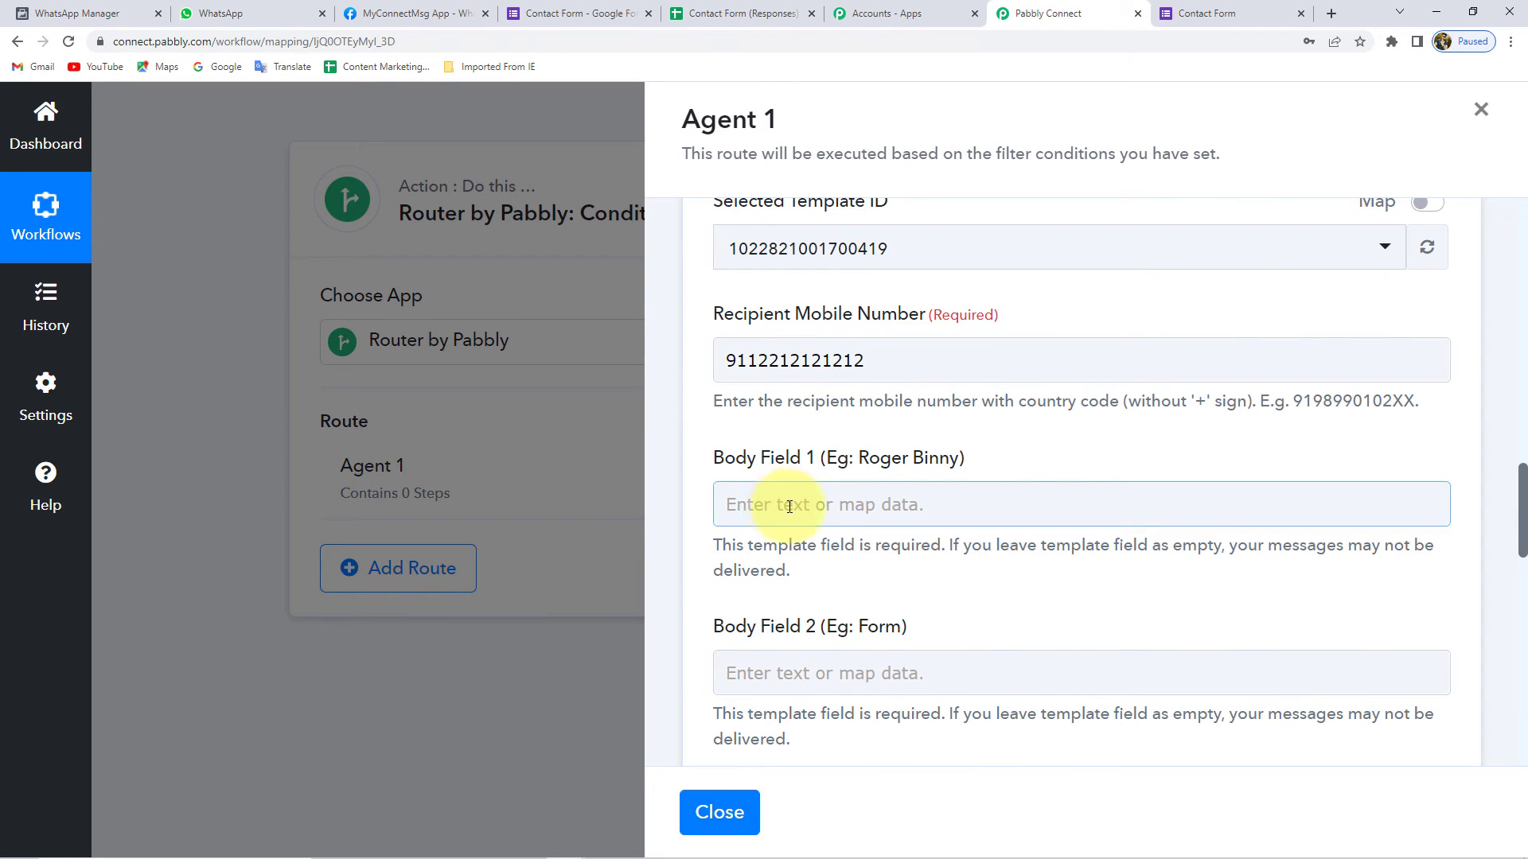
{"action": "left_click", "coordinate": [75, 12]}
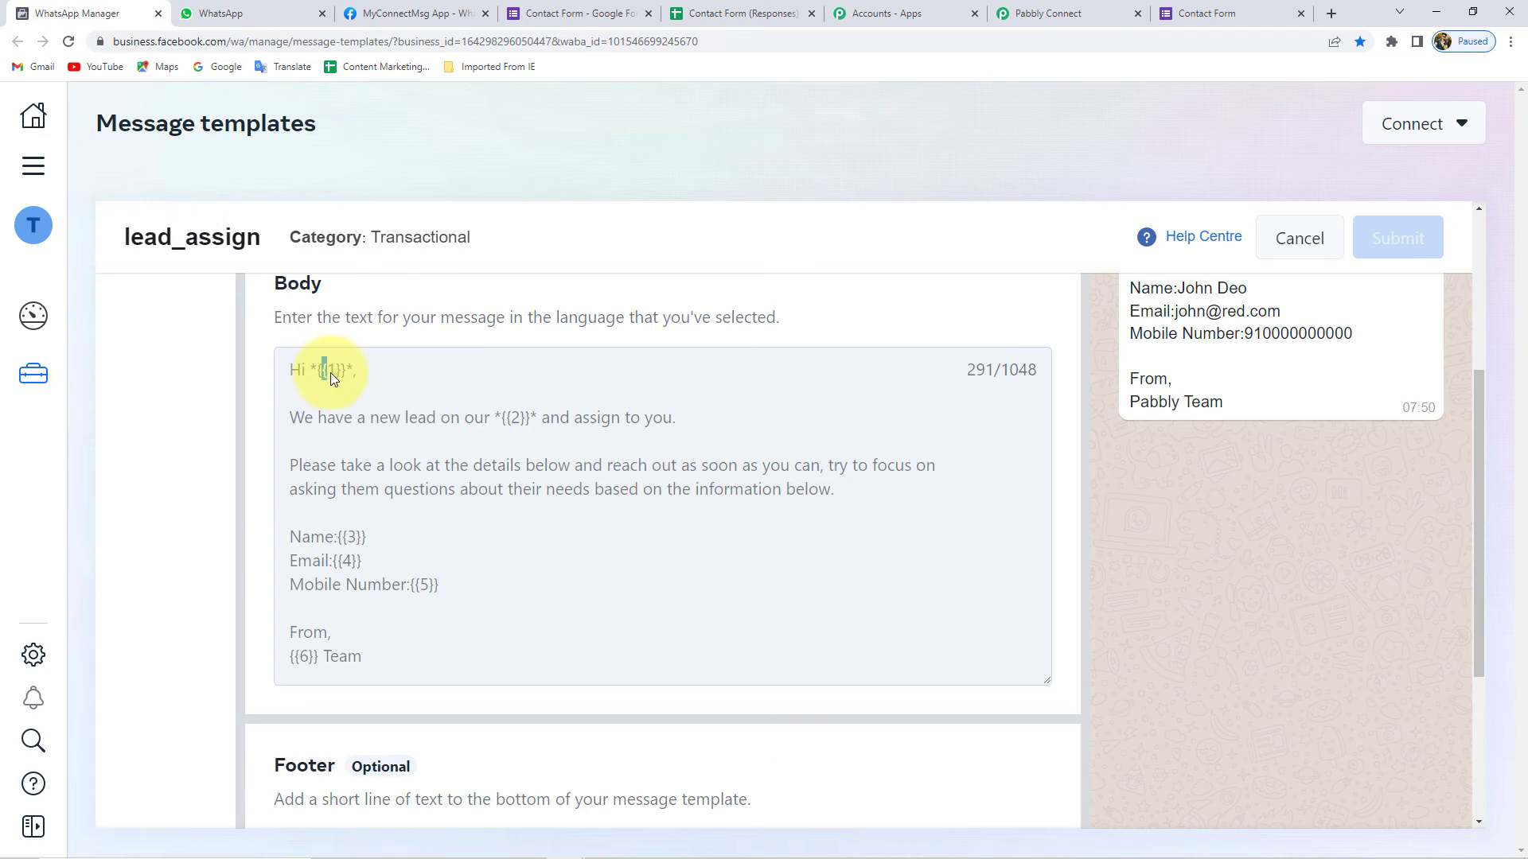
{"action": "left_click", "coordinate": [1043, 12]}
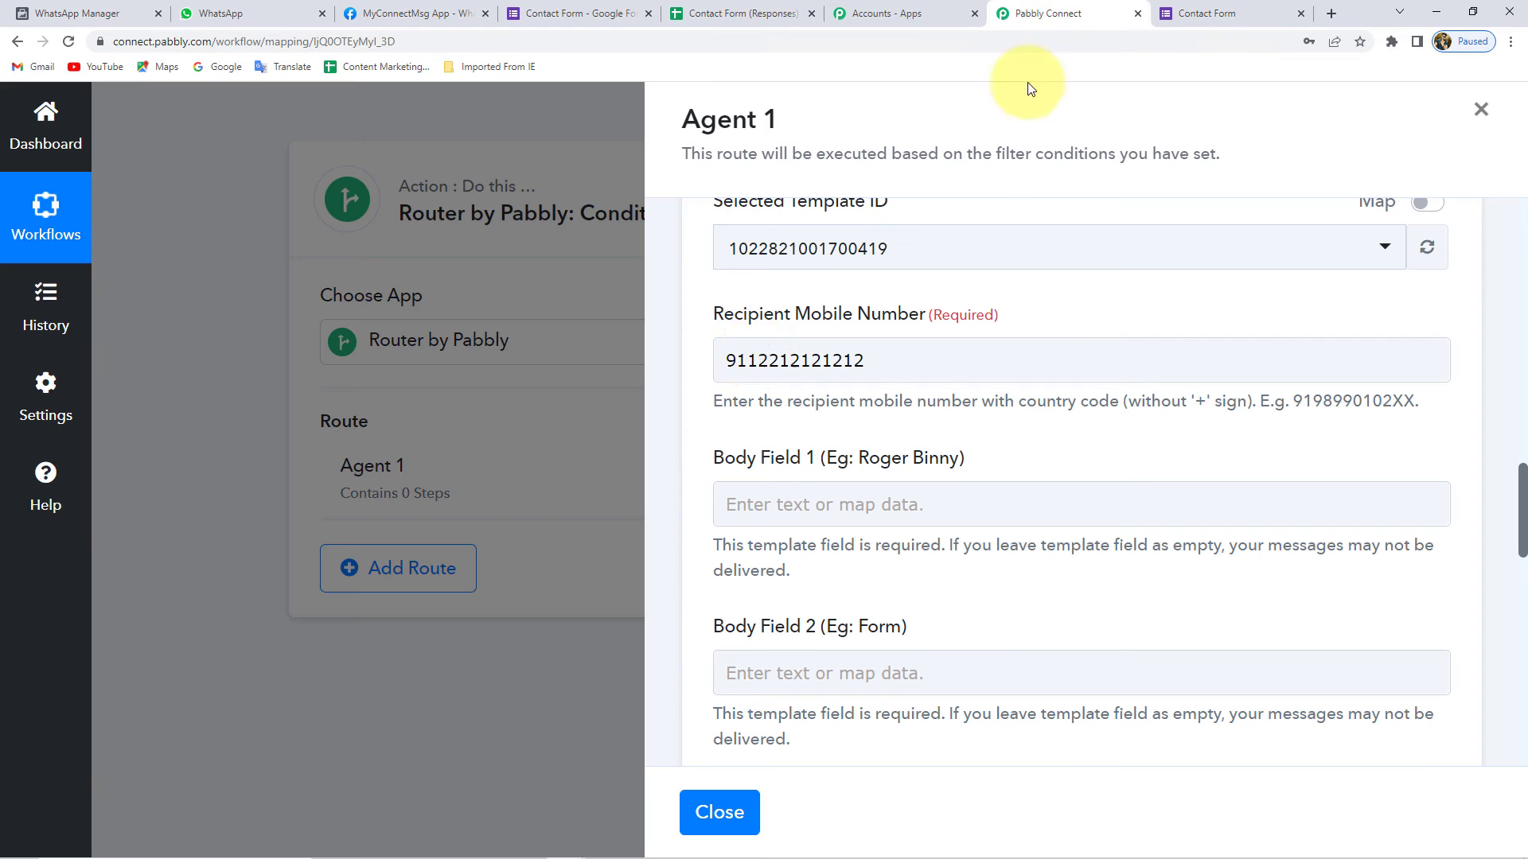
- Fill Body Field 1 with 'Agent 1'
{"action": "left_click", "coordinate": [818, 501]}
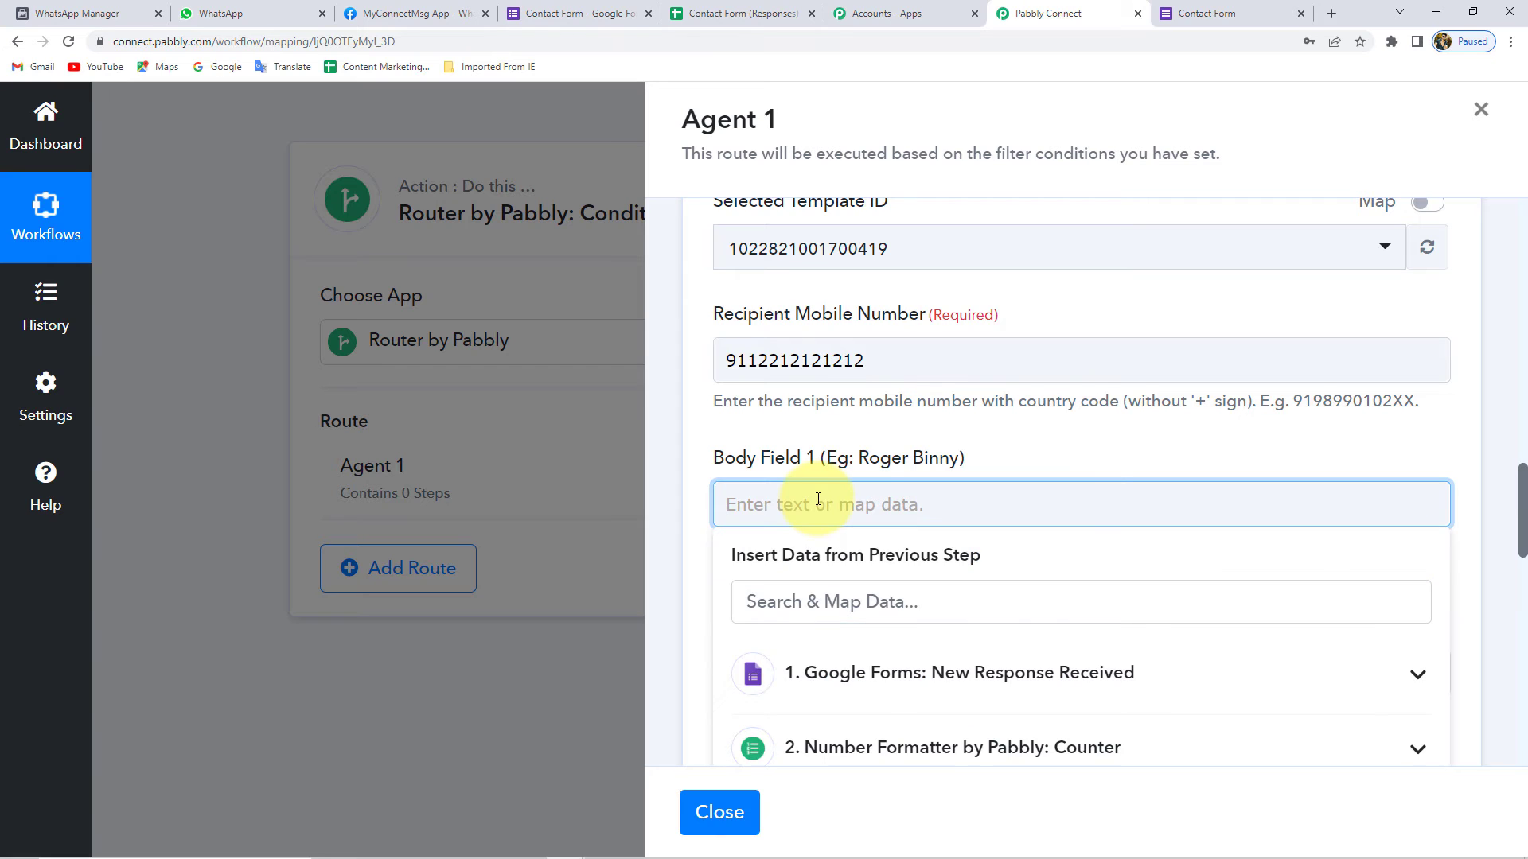
{"action": "type", "text": "Agent 1"}
{"action": "left_click", "coordinate": [693, 510]}
{"action": "scroll", "coordinate": [698, 507], "scroll_direction": "down", "scroll_amount": 2}
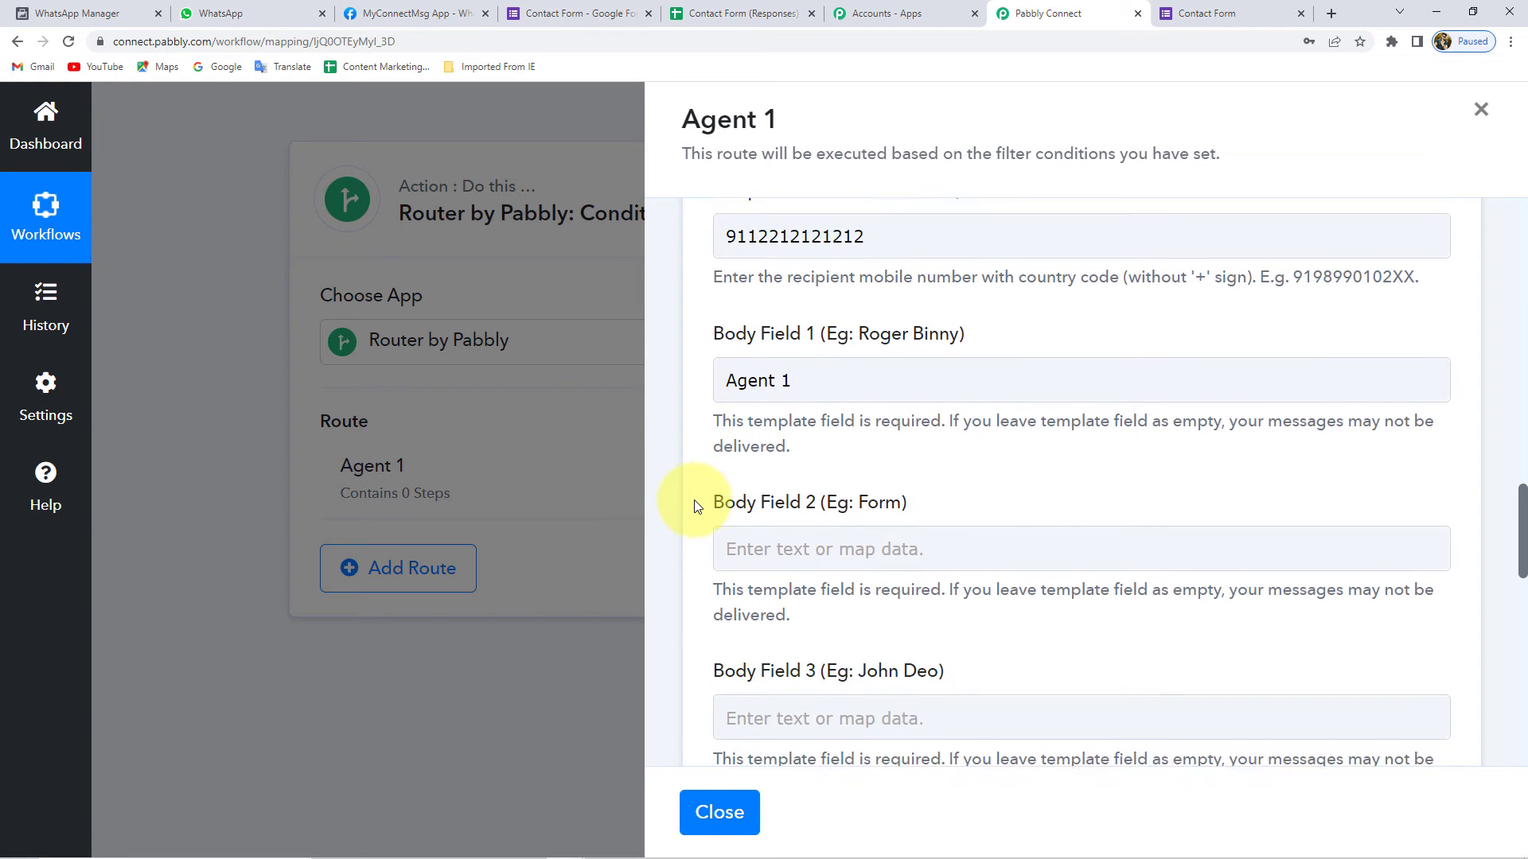
{"action": "scroll", "coordinate": [694, 506], "scroll_direction": "down", "scroll_amount": 2}
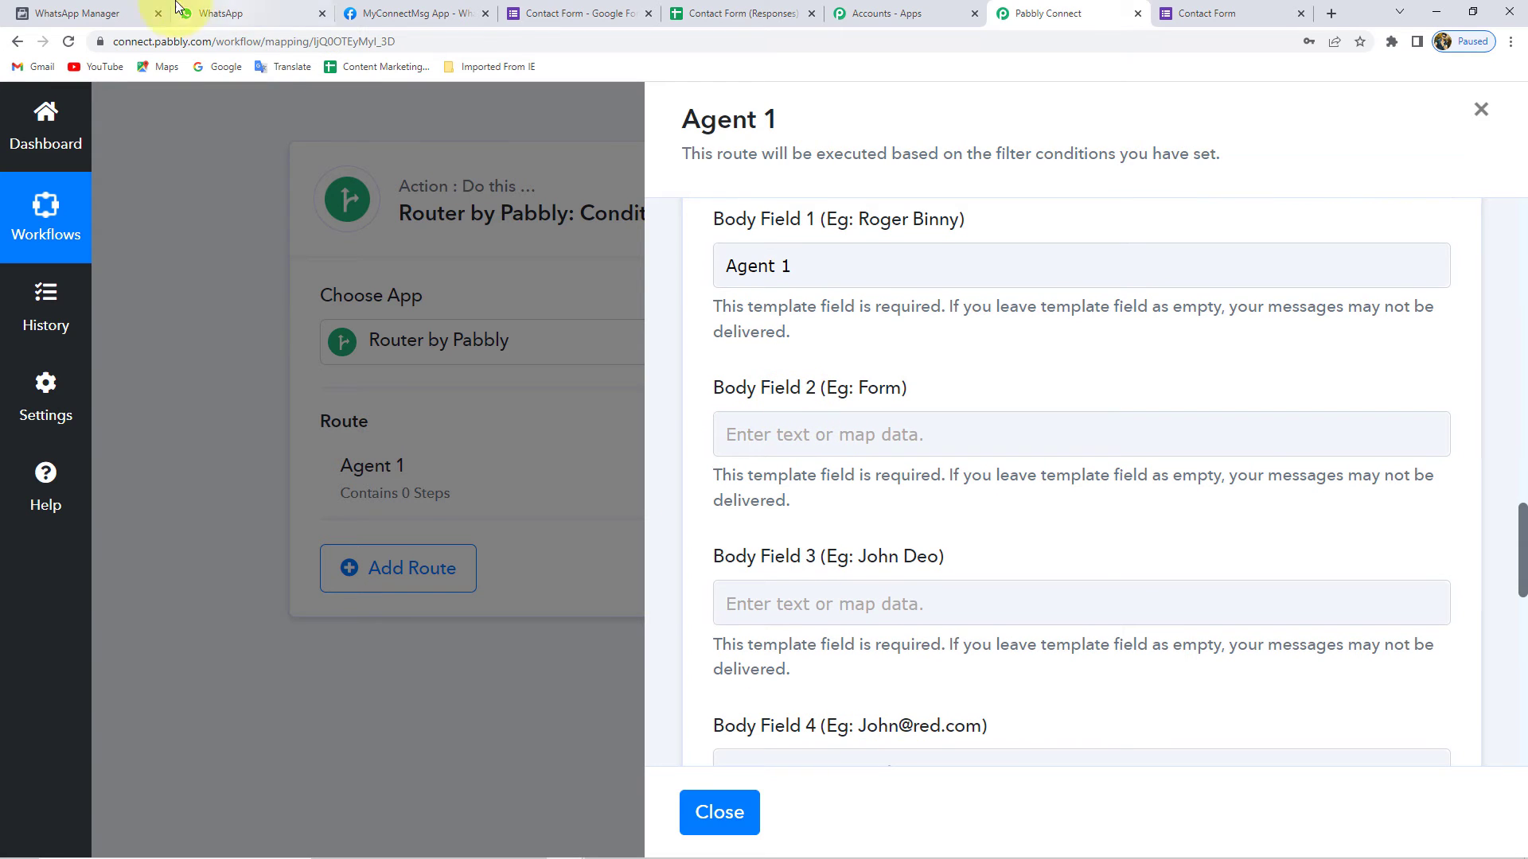
- Select the 'Contact Form' heading on the submitted form page, then return to Pabbly Connect
{"action": "left_click", "coordinate": [1193, 13]}
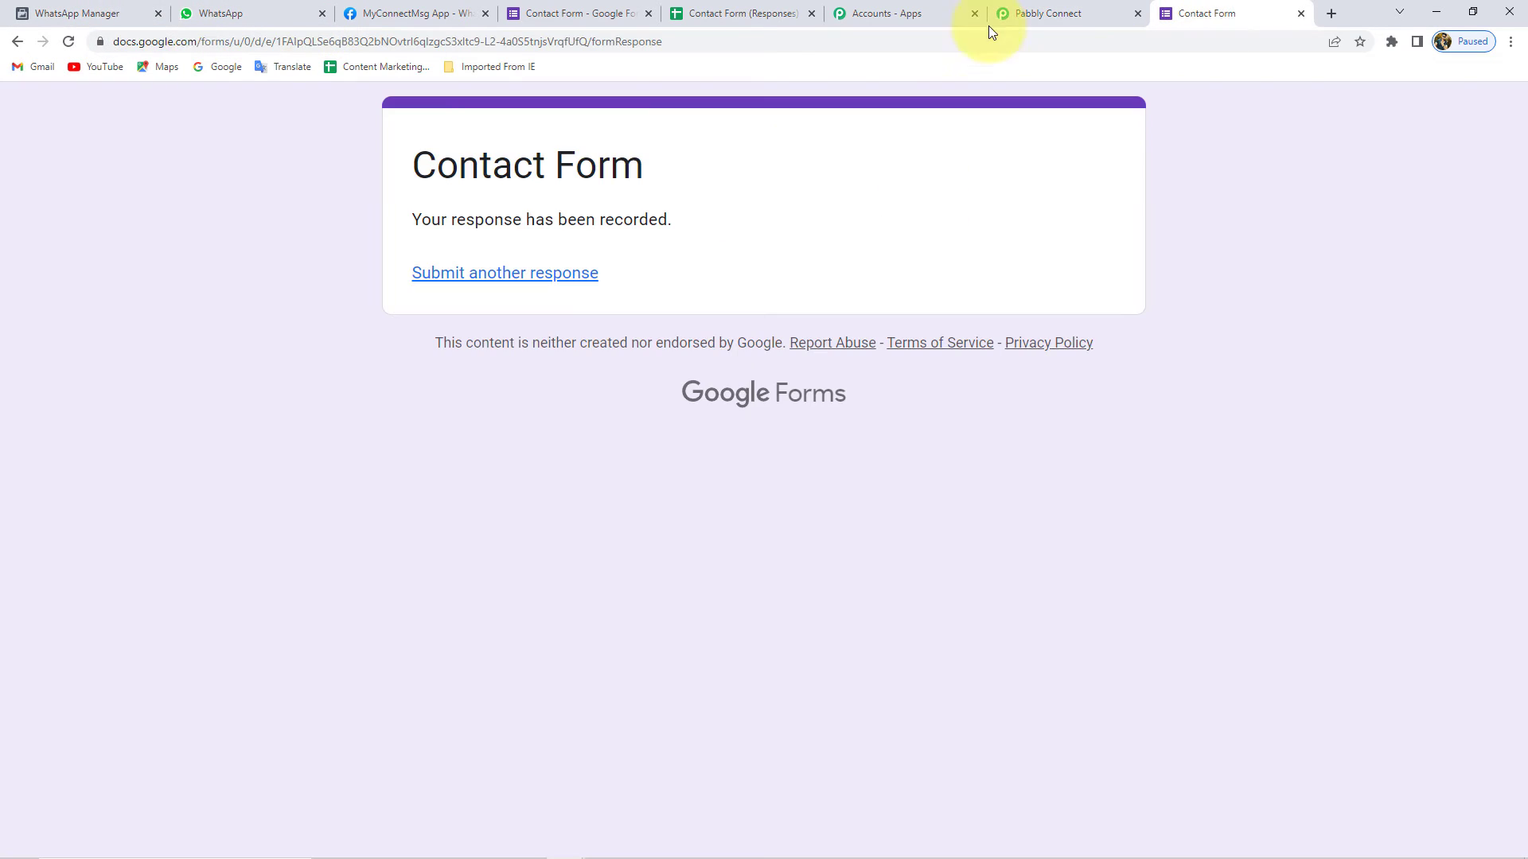
{"action": "left_click_drag", "start_coordinate": [437, 165], "coordinate": [648, 167]}
{"action": "key", "text": "ctrl+c"}
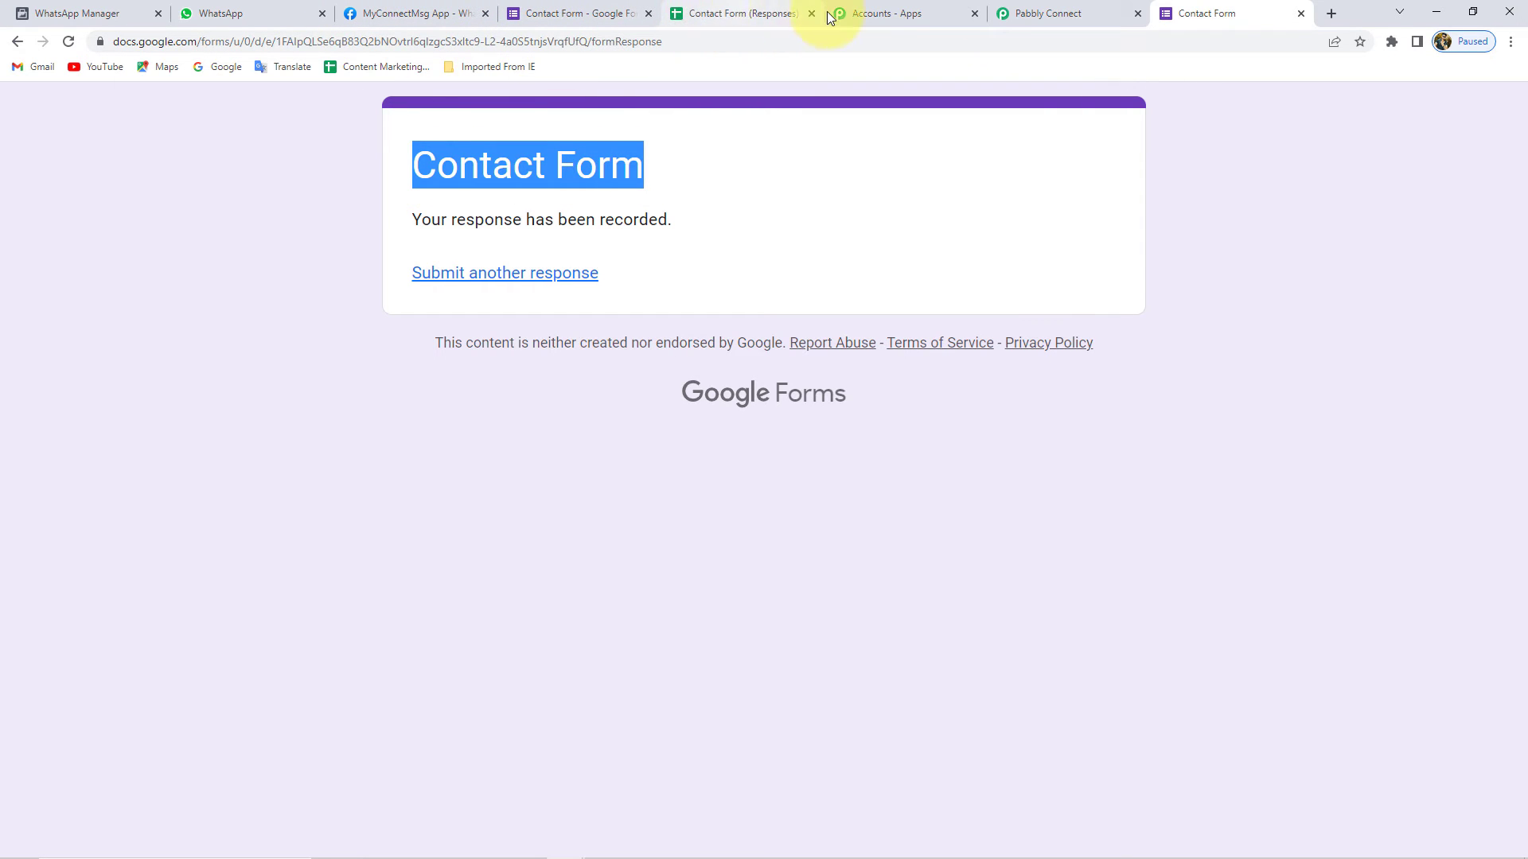
{"action": "left_click", "coordinate": [1085, 9]}
- Paste 'Contact Form' into Body Field 2 and check the next template placeholder in WhatsApp Manager
{"action": "left_click", "coordinate": [785, 433]}
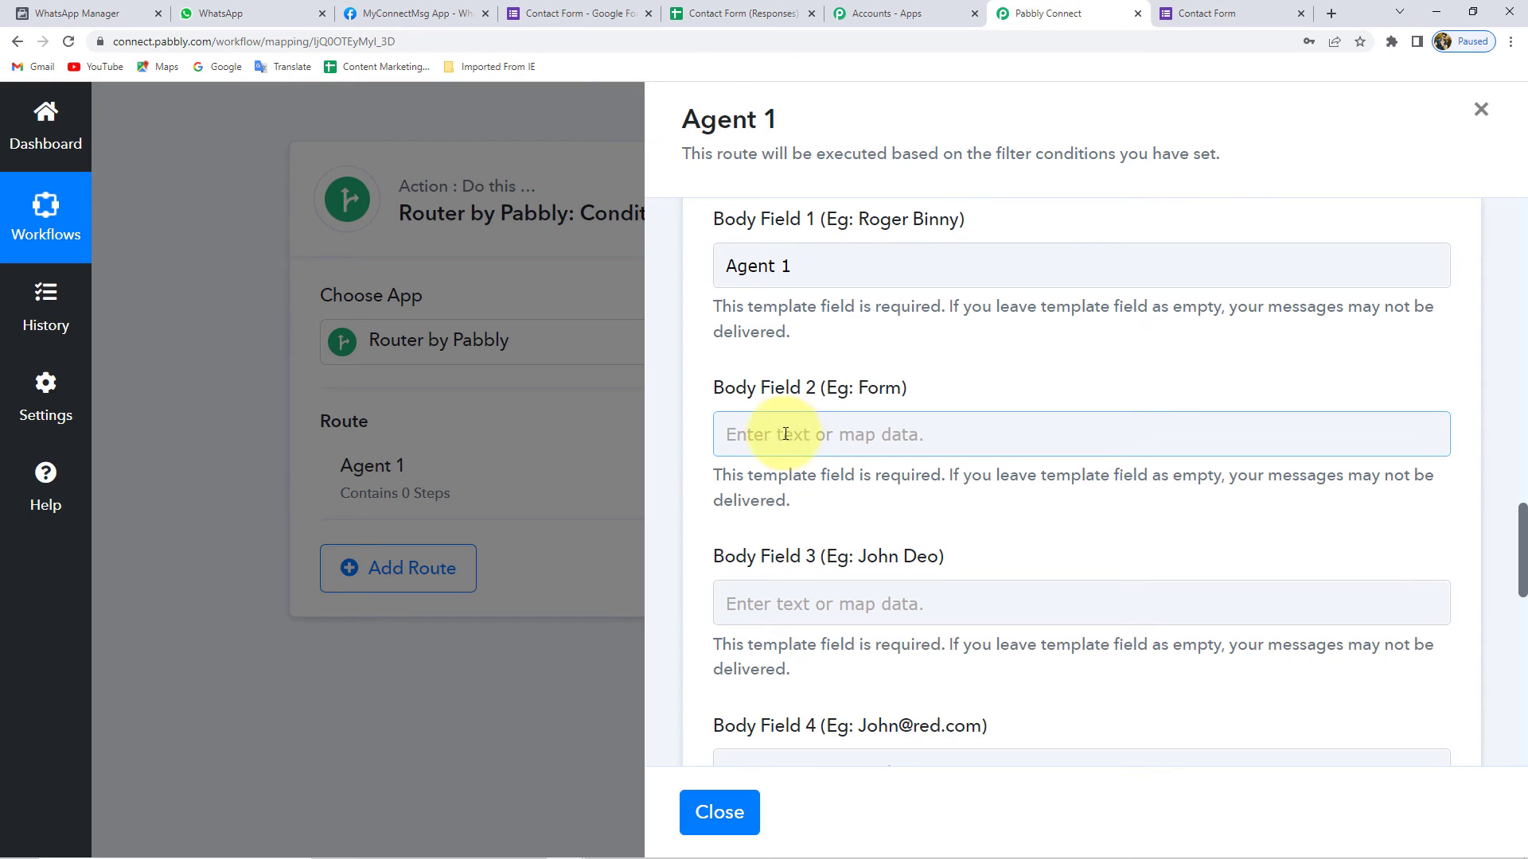
{"action": "key", "text": "ctrl+v"}
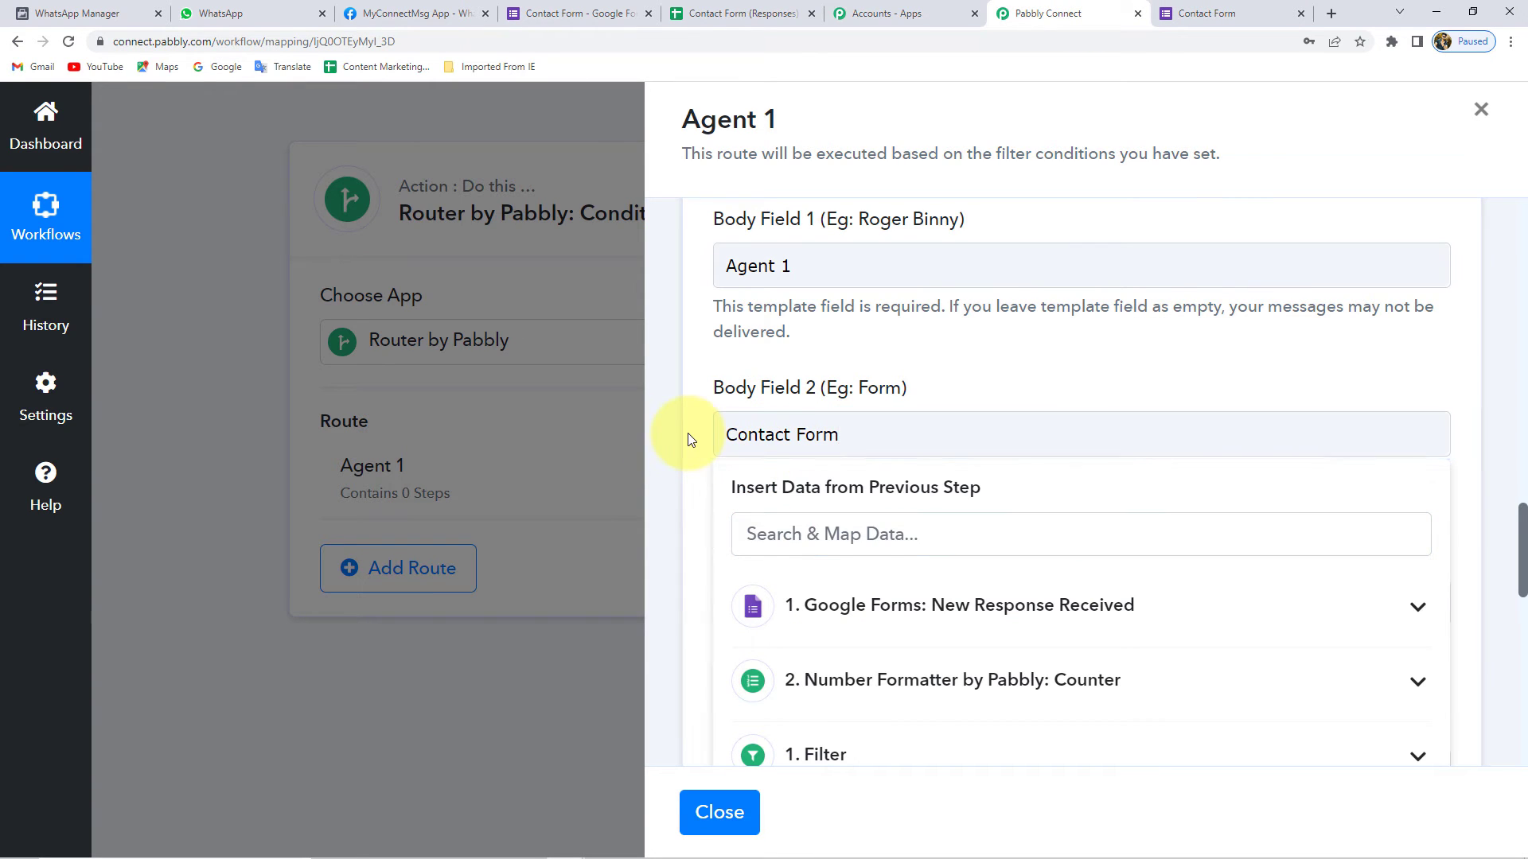
{"action": "left_click", "coordinate": [694, 437]}
{"action": "scroll", "coordinate": [698, 437], "scroll_direction": "down", "scroll_amount": 2}
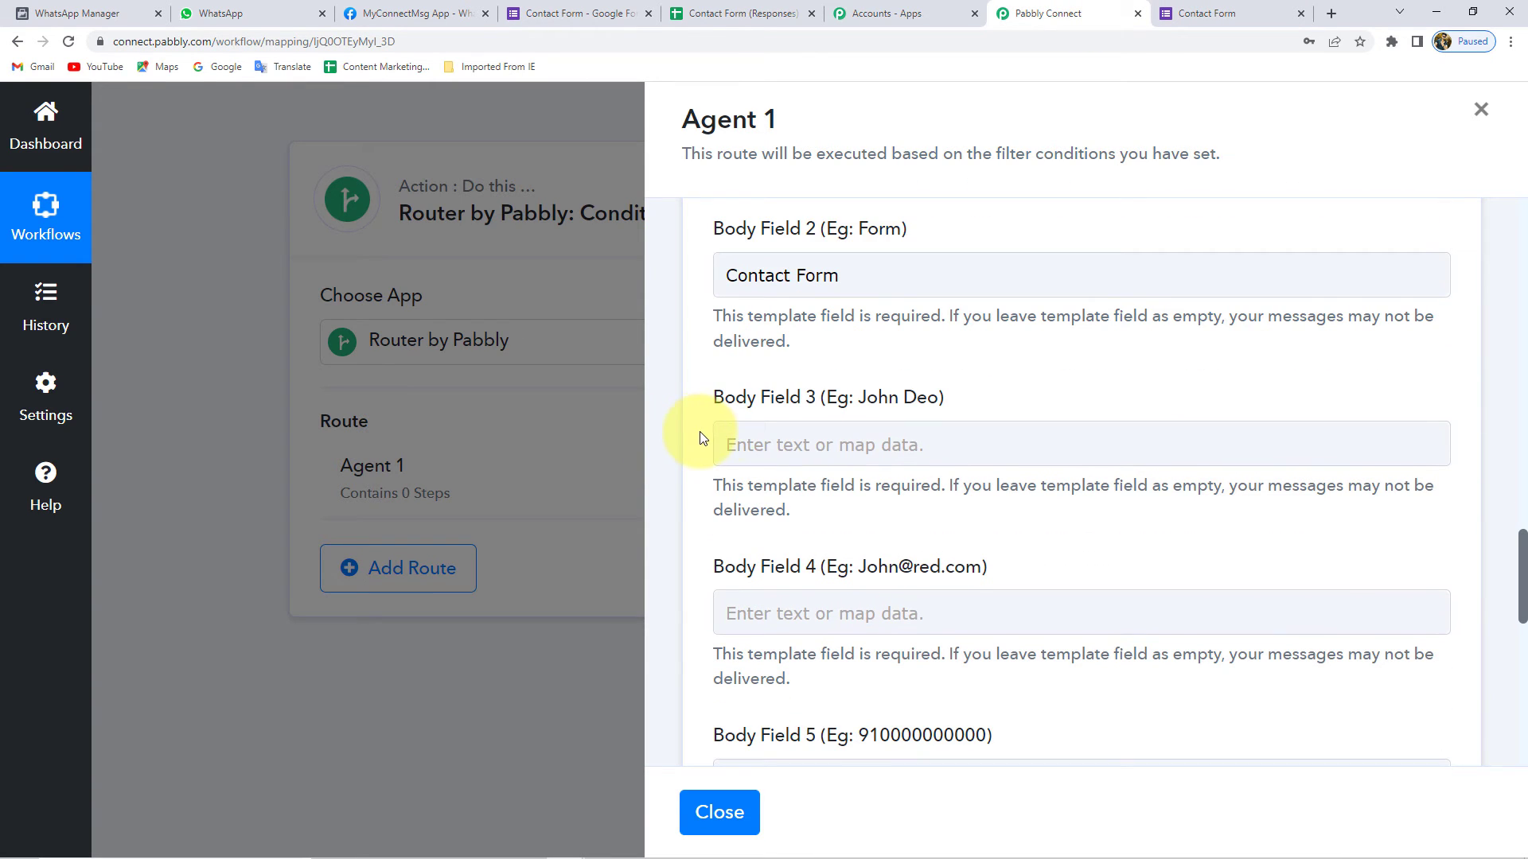
{"action": "left_click", "coordinate": [59, 14]}
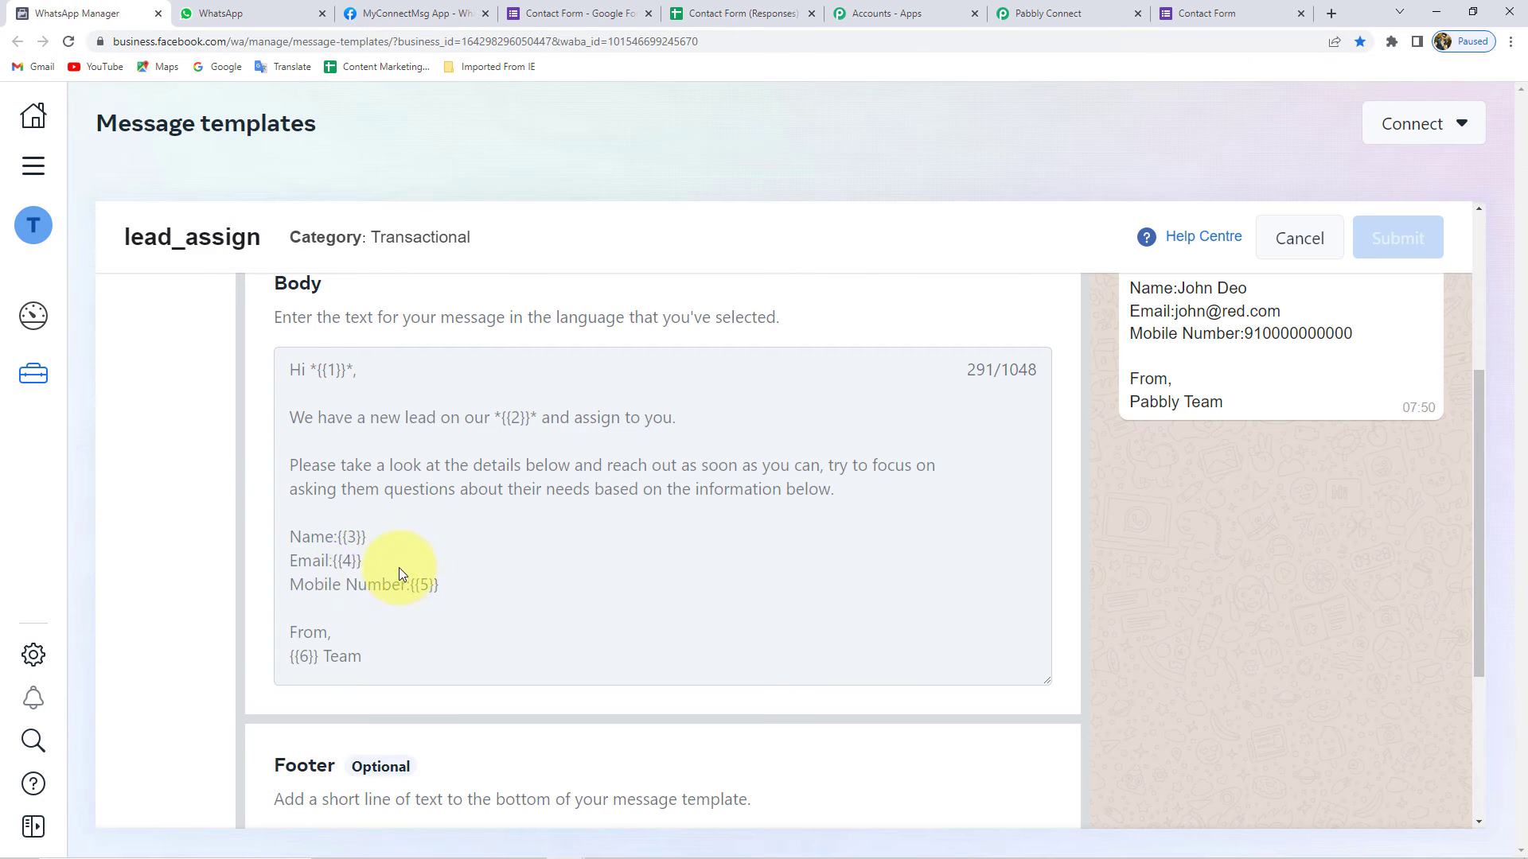
{"action": "left_click", "coordinate": [1035, 14]}
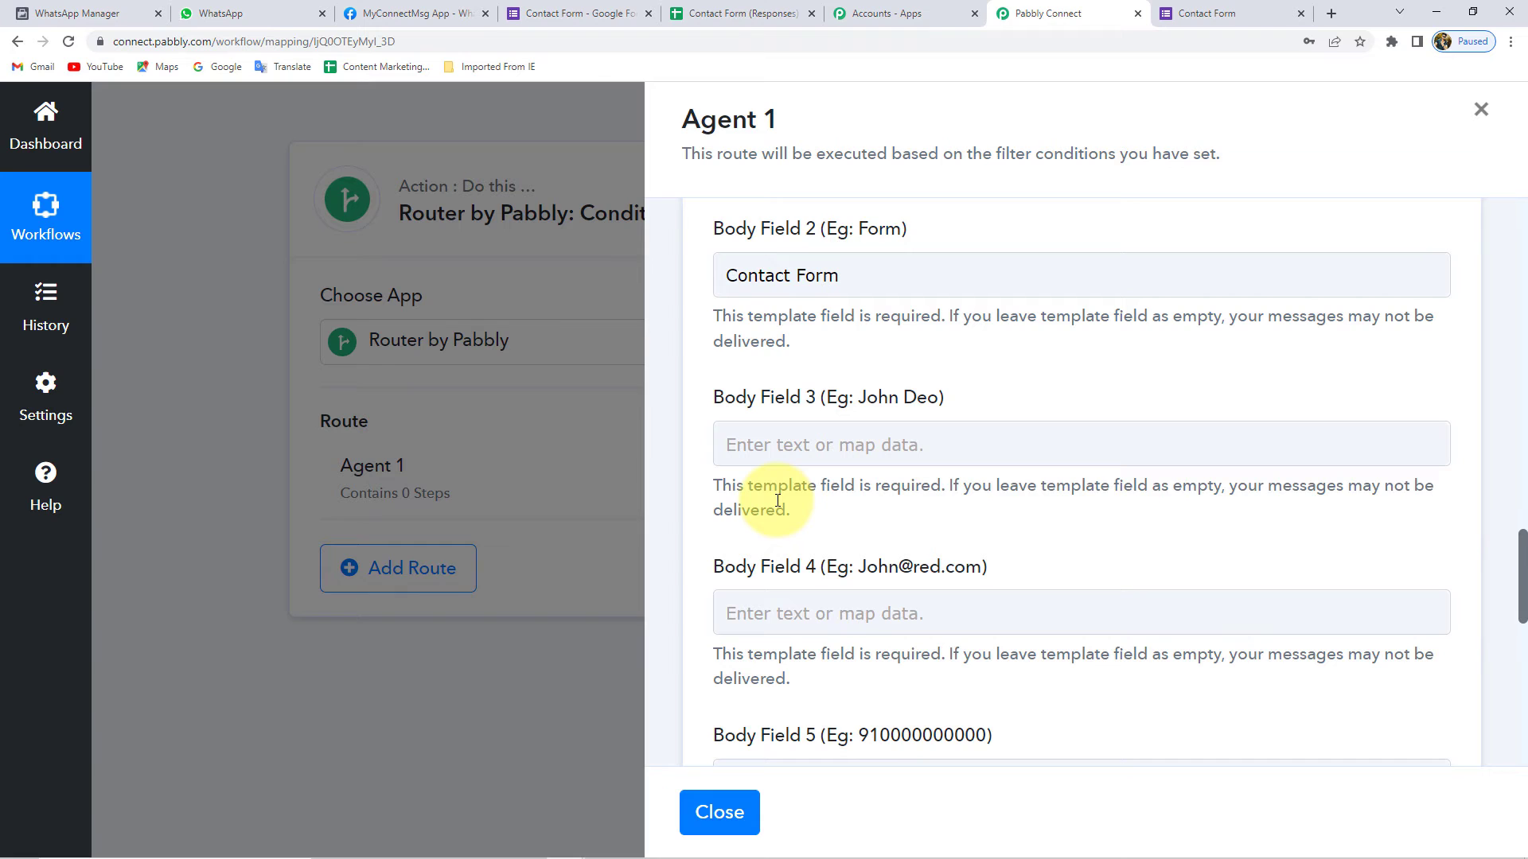
{"action": "scroll", "coordinate": [779, 500], "scroll_direction": "down", "scroll_amount": 1}
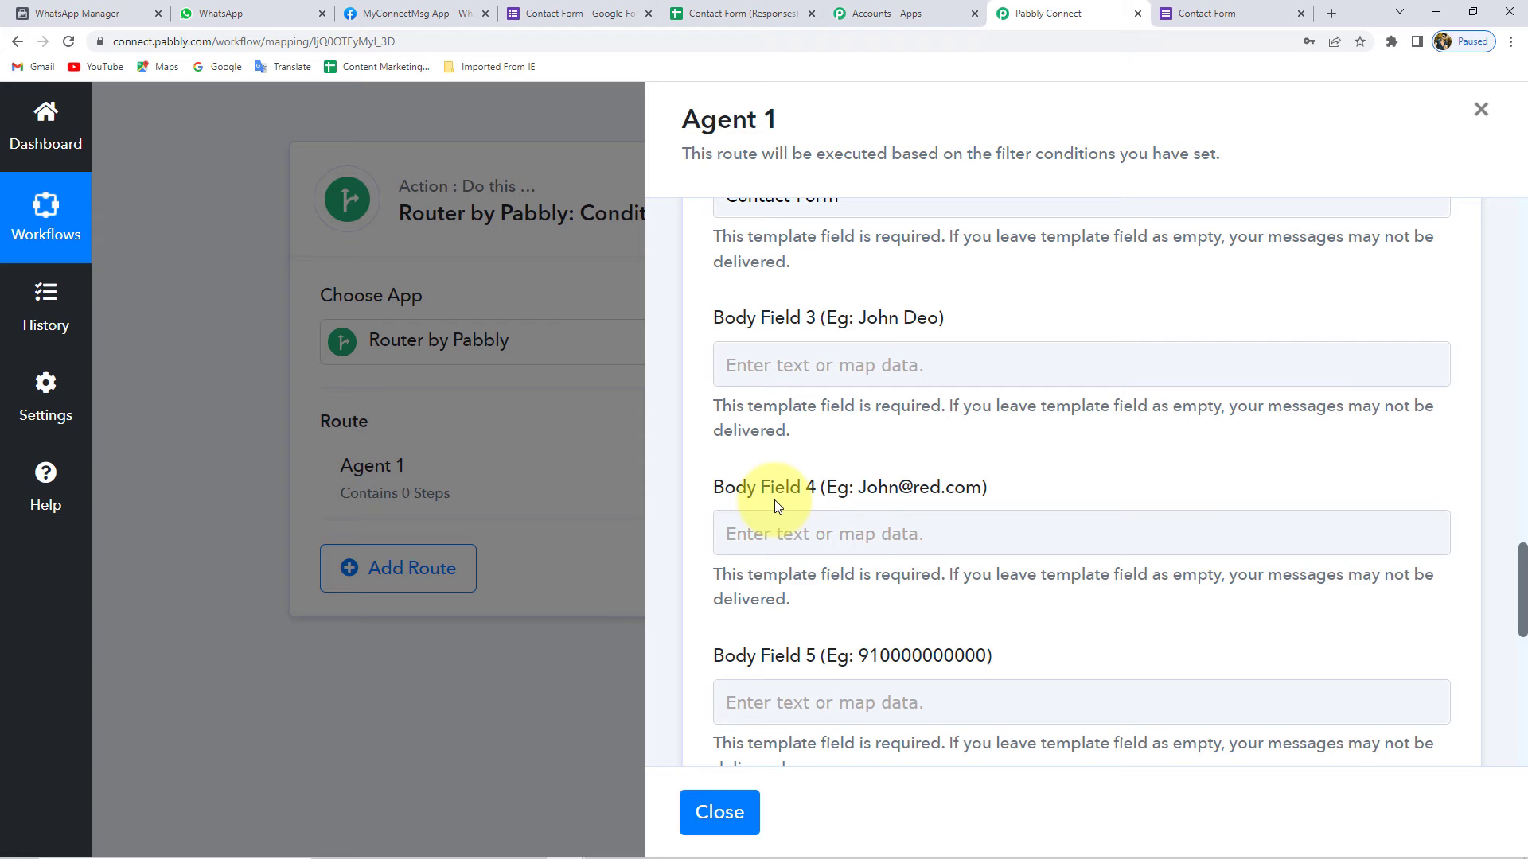
- Map Body Field 3 to the Name answer from '1. Google Forms: New Response Received'
{"action": "left_click", "coordinate": [793, 362]}
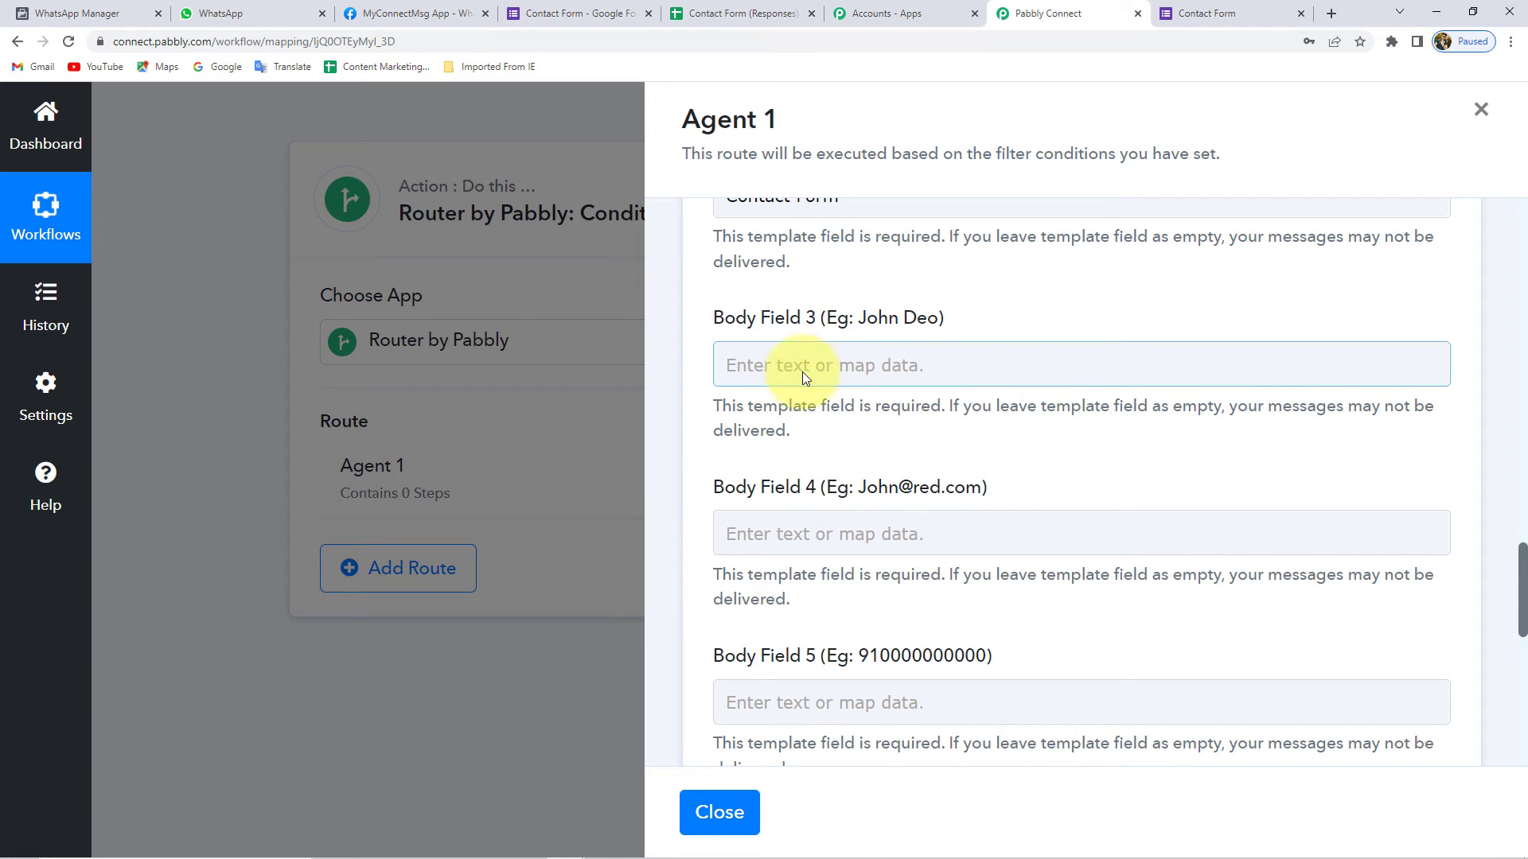
{"action": "left_click", "coordinate": [795, 360]}
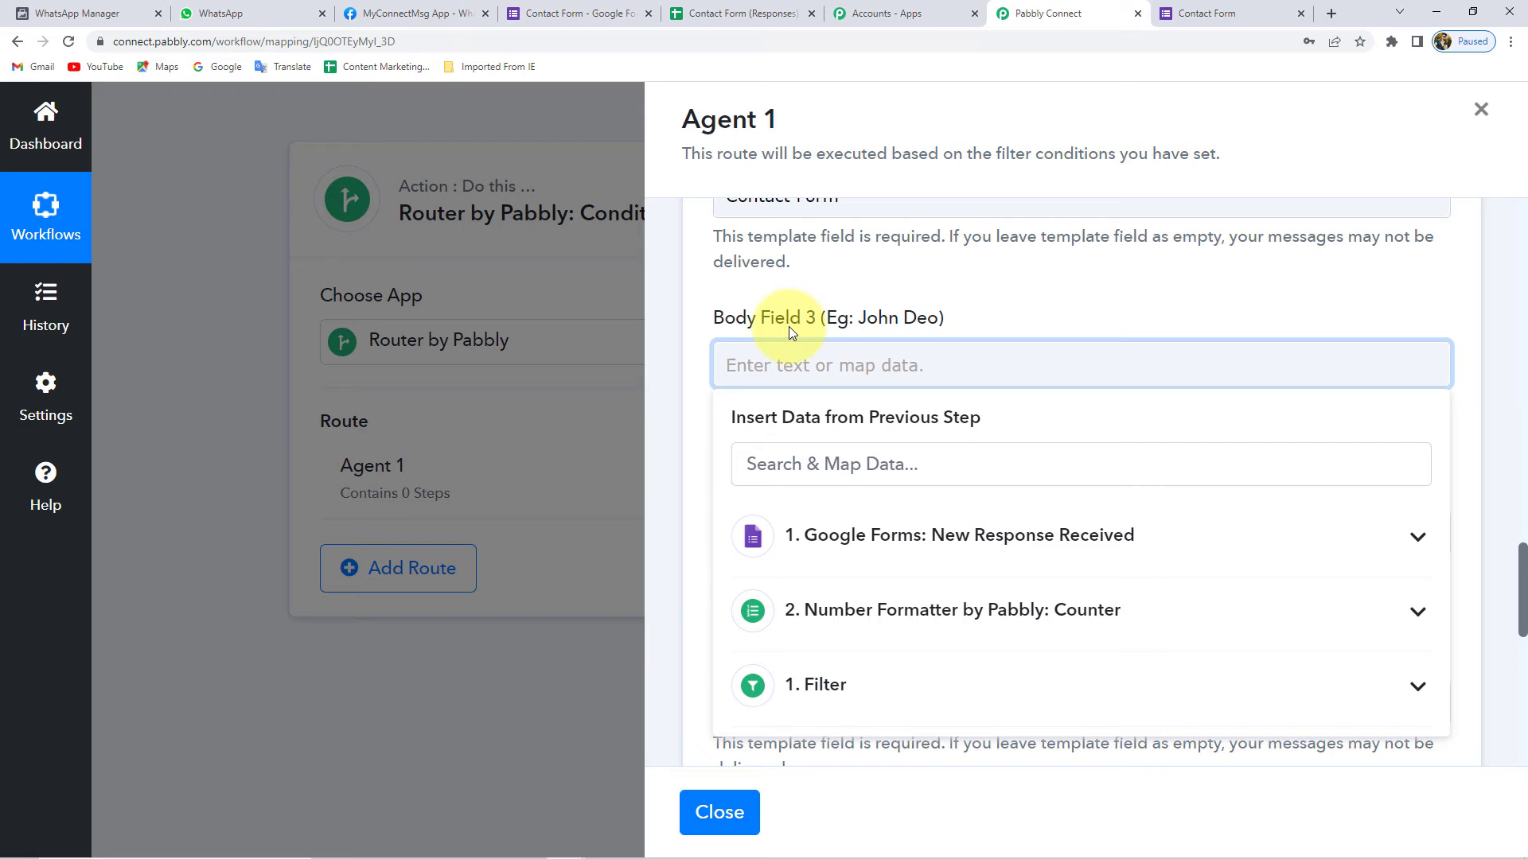
{"action": "left_click", "coordinate": [915, 551]}
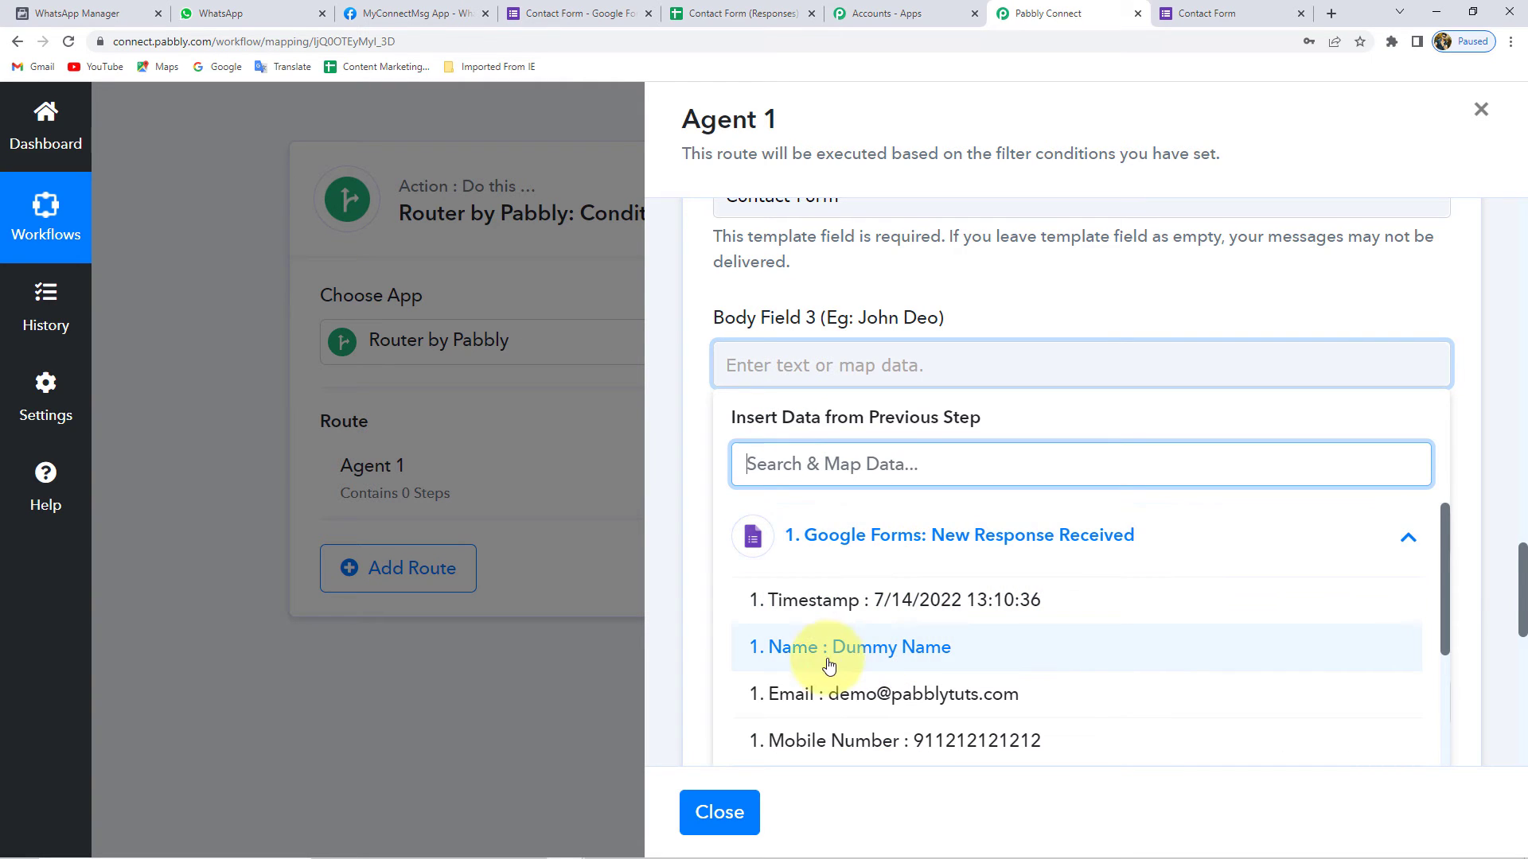
{"action": "left_click", "coordinate": [892, 659]}
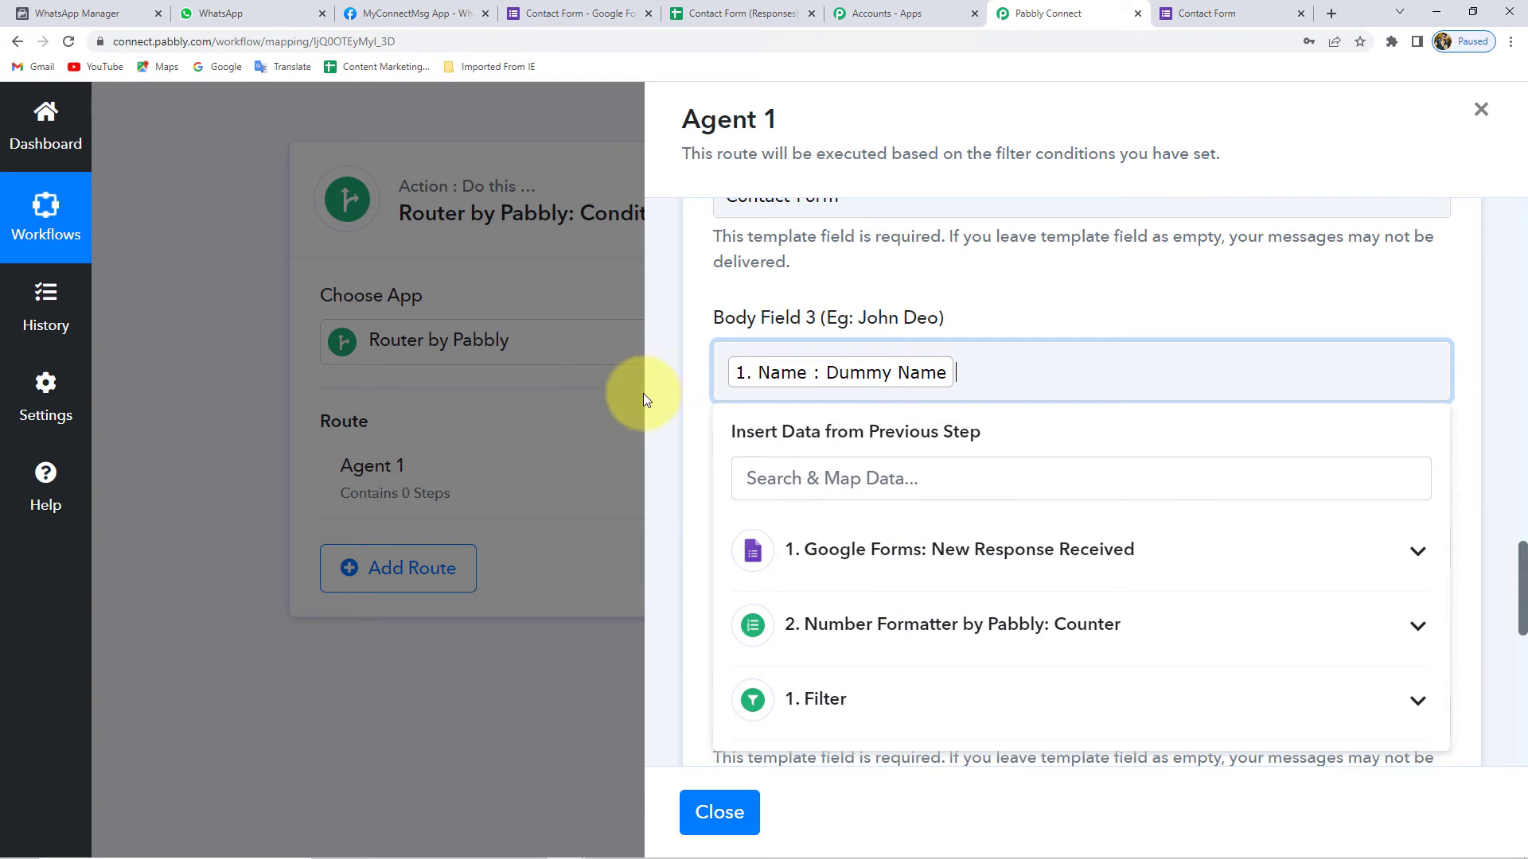
{"action": "left_click", "coordinate": [702, 364]}
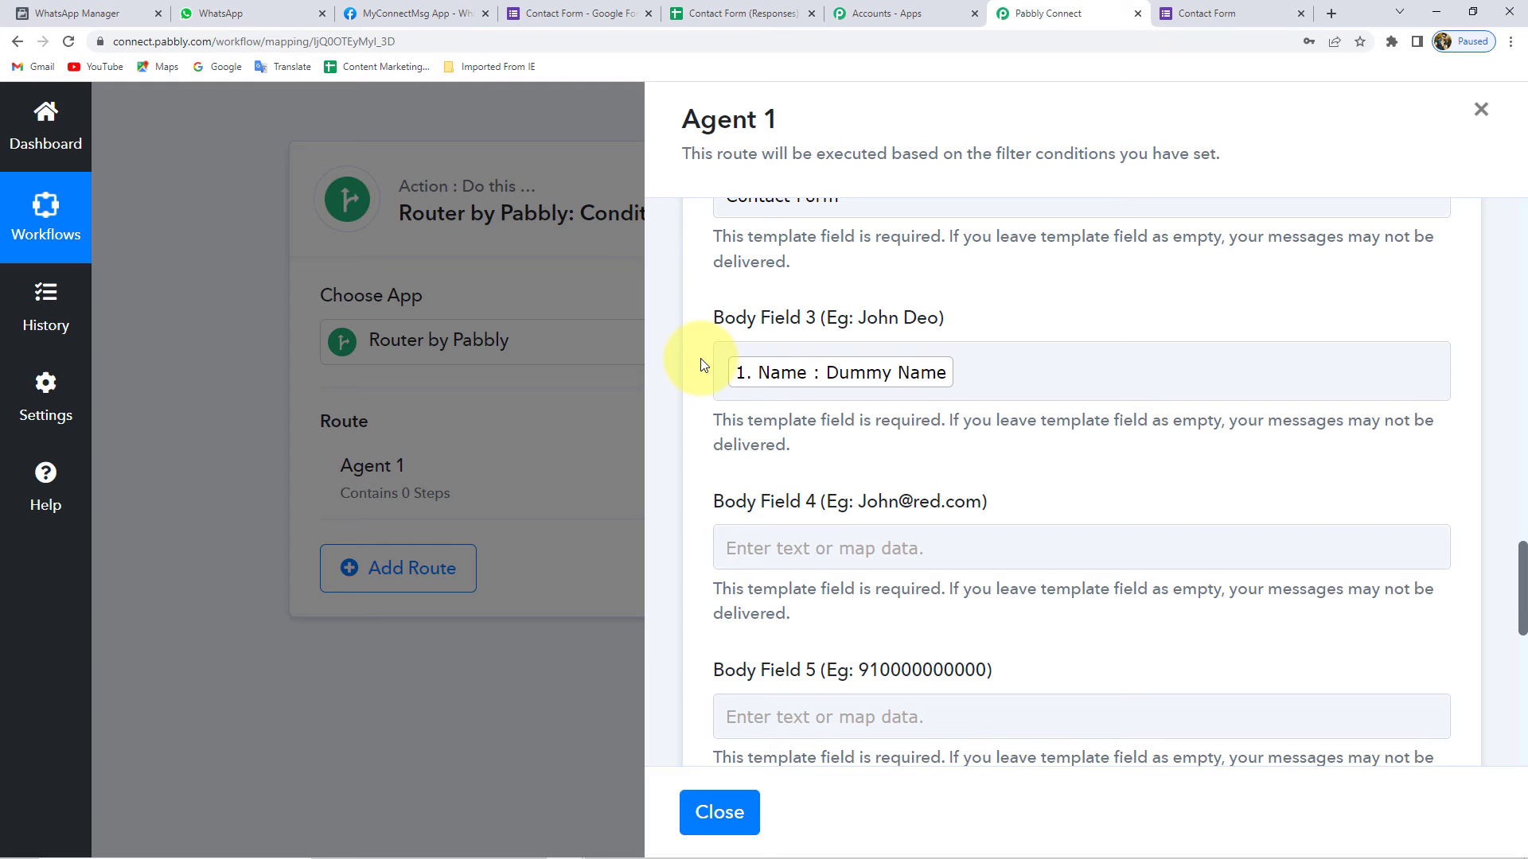
{"action": "left_click", "coordinate": [872, 370]}
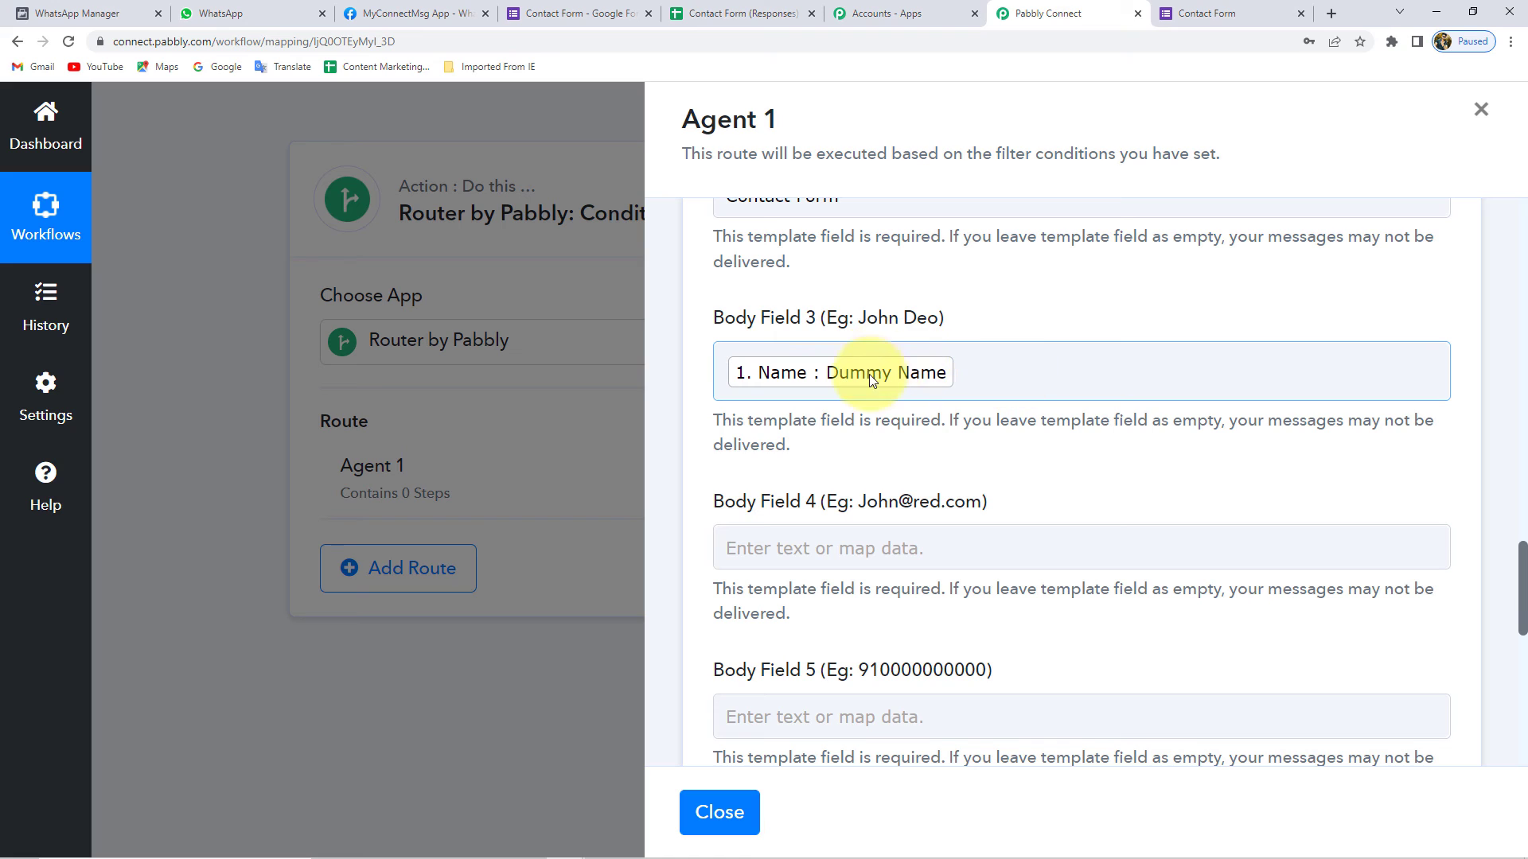
{"action": "left_click", "coordinate": [692, 370]}
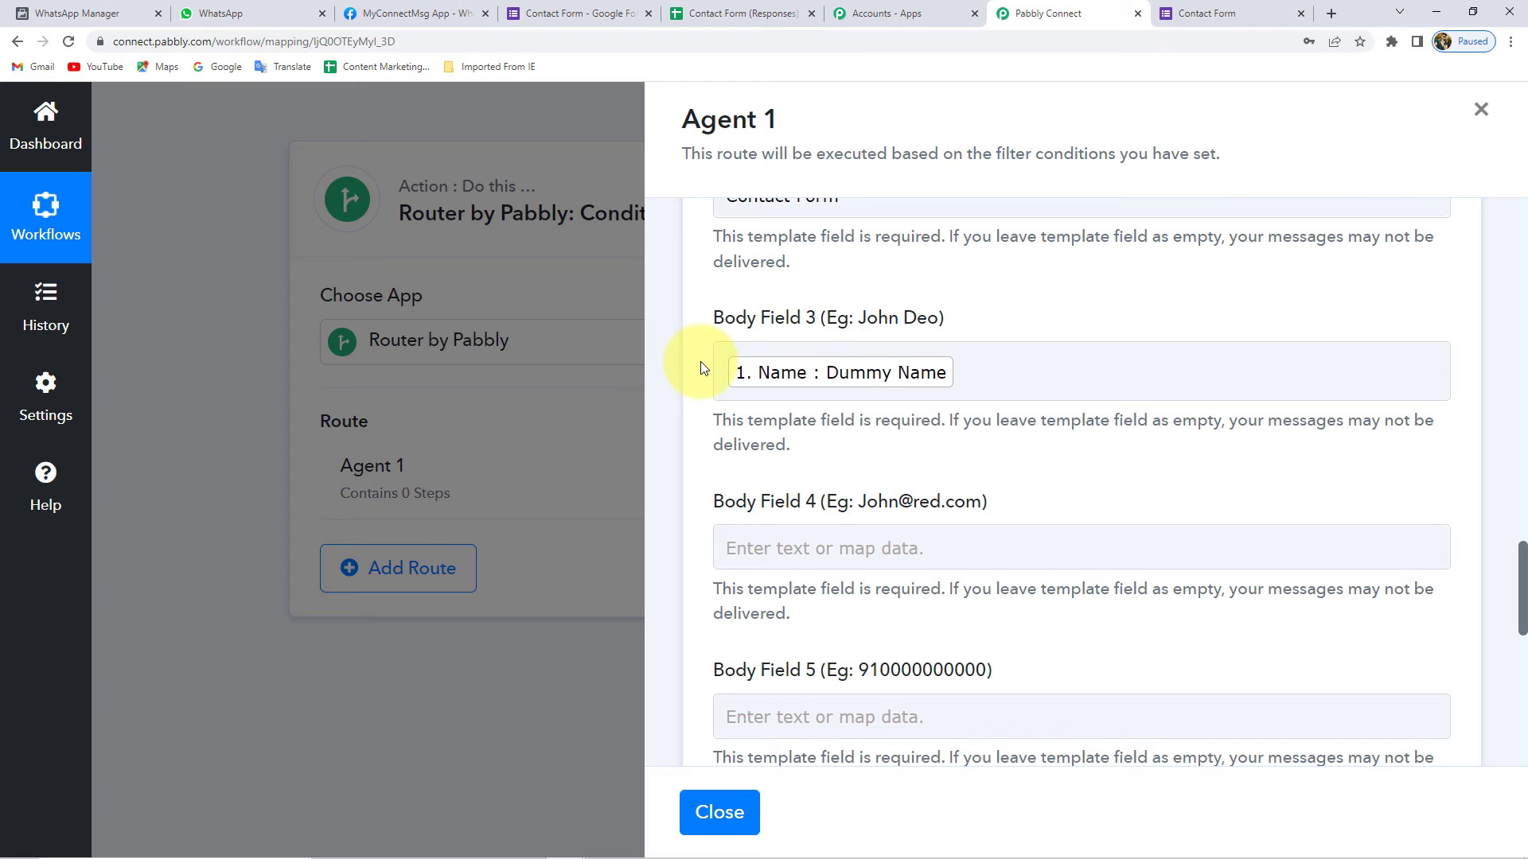
{"action": "left_click", "coordinate": [848, 376]}
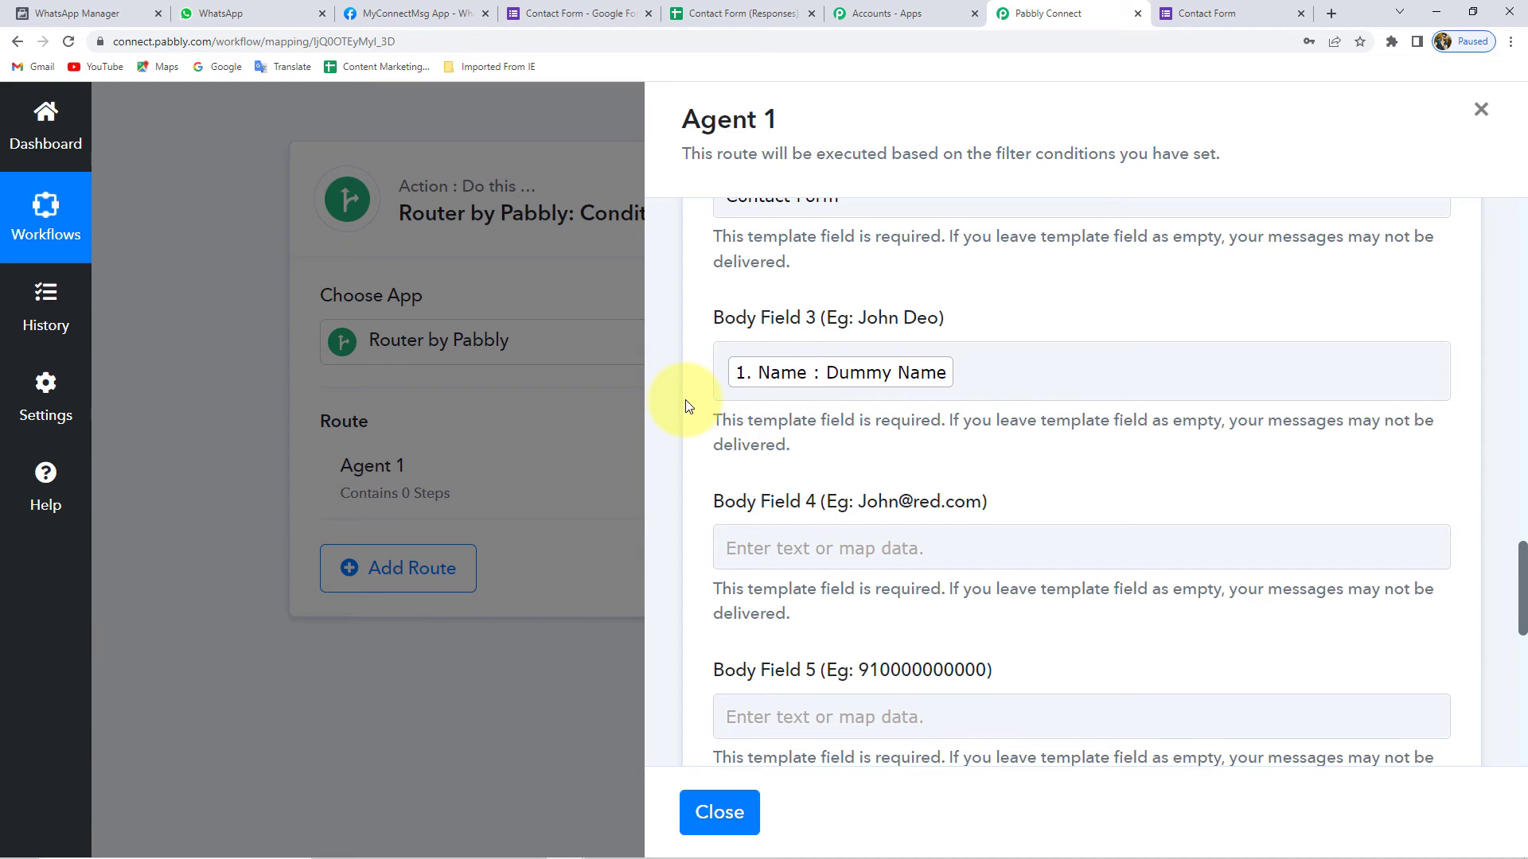
- Map Body Field 4 to the Google Forms Email answer
{"action": "scroll", "coordinate": [690, 407], "scroll_direction": "down", "scroll_amount": 2}
{"action": "left_click_drag", "start_coordinate": [746, 342], "coordinate": [820, 344]}
{"action": "left_click", "coordinate": [795, 380]}
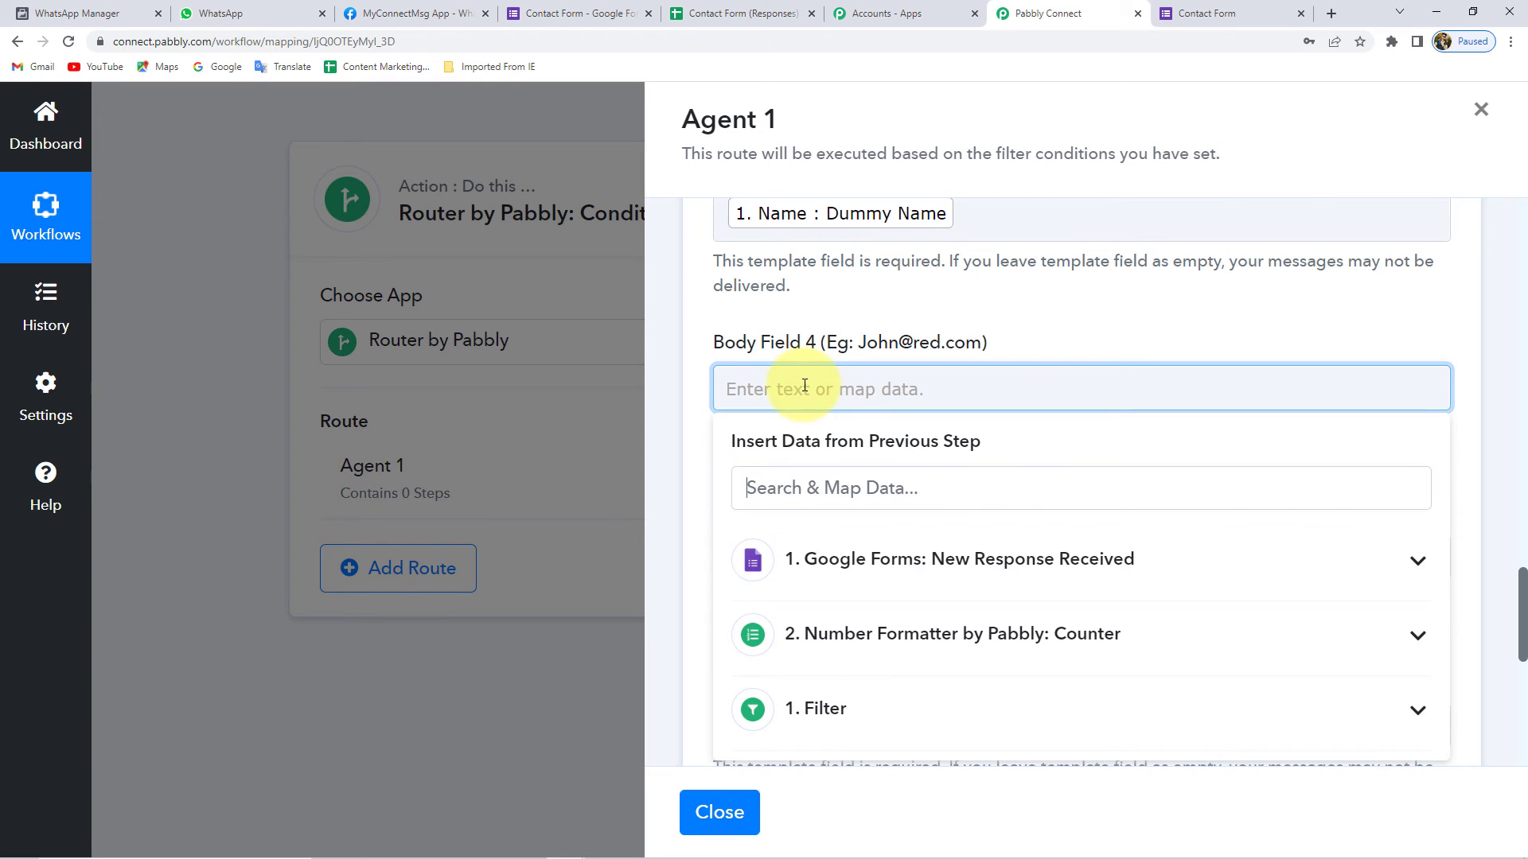
{"action": "left_click", "coordinate": [849, 593]}
{"action": "scroll", "coordinate": [881, 624], "scroll_direction": "down", "scroll_amount": 2}
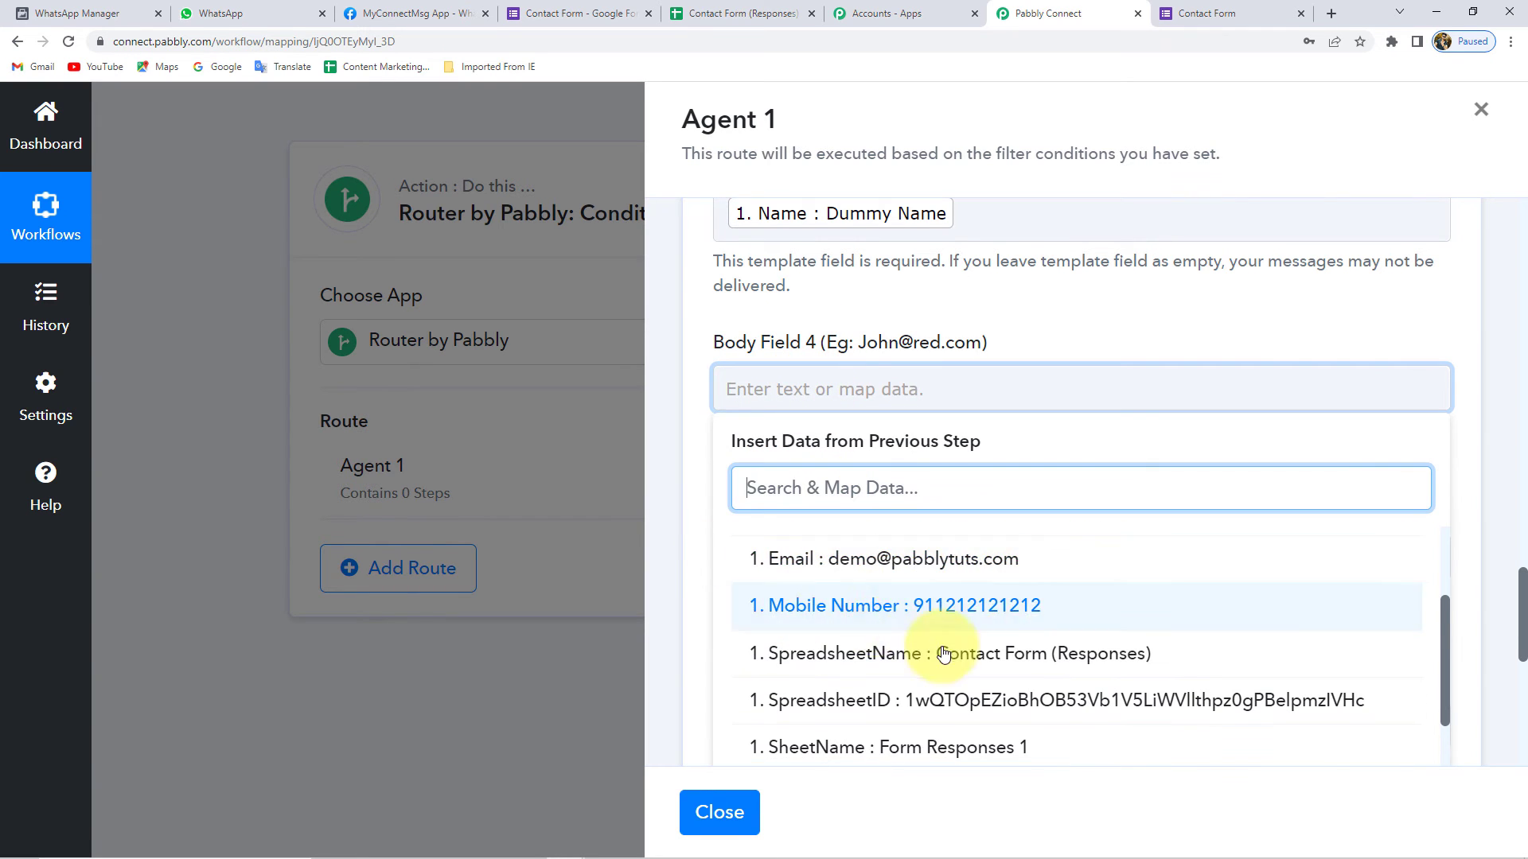
{"action": "scroll", "coordinate": [957, 683], "scroll_direction": "down", "scroll_amount": 2}
{"action": "scroll", "coordinate": [958, 683], "scroll_direction": "down", "scroll_amount": 2}
{"action": "scroll", "coordinate": [959, 680], "scroll_direction": "up", "scroll_amount": 5}
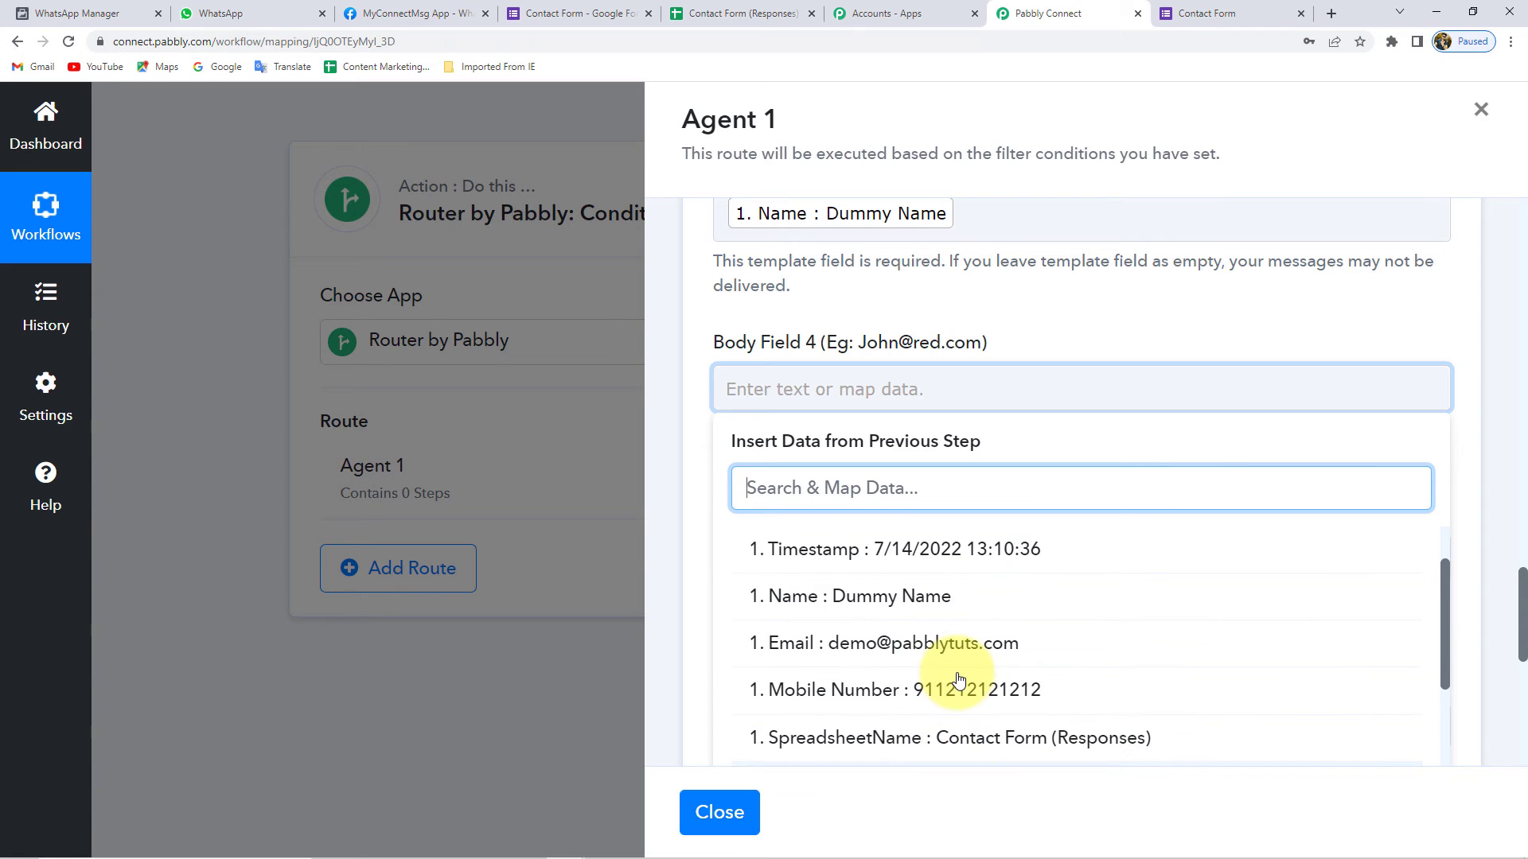
{"action": "left_click", "coordinate": [889, 643]}
- Map Body Field 5 to the Google Forms Mobile Number answer
{"action": "left_click", "coordinate": [686, 423]}
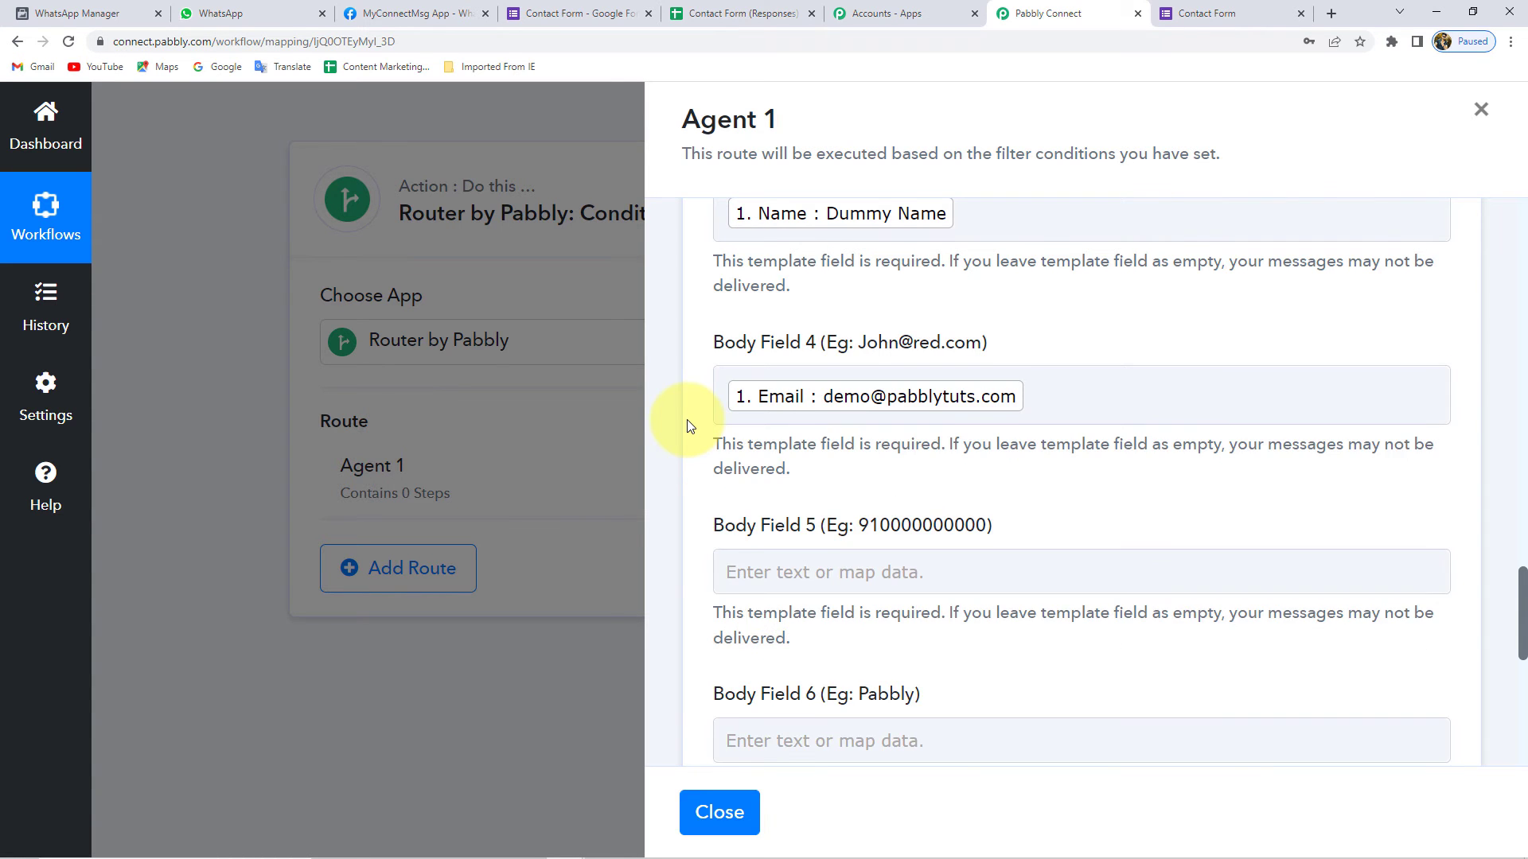
{"action": "scroll", "coordinate": [716, 433], "scroll_direction": "down", "scroll_amount": 2}
{"action": "left_click", "coordinate": [809, 430]}
{"action": "left_click", "coordinate": [860, 583]}
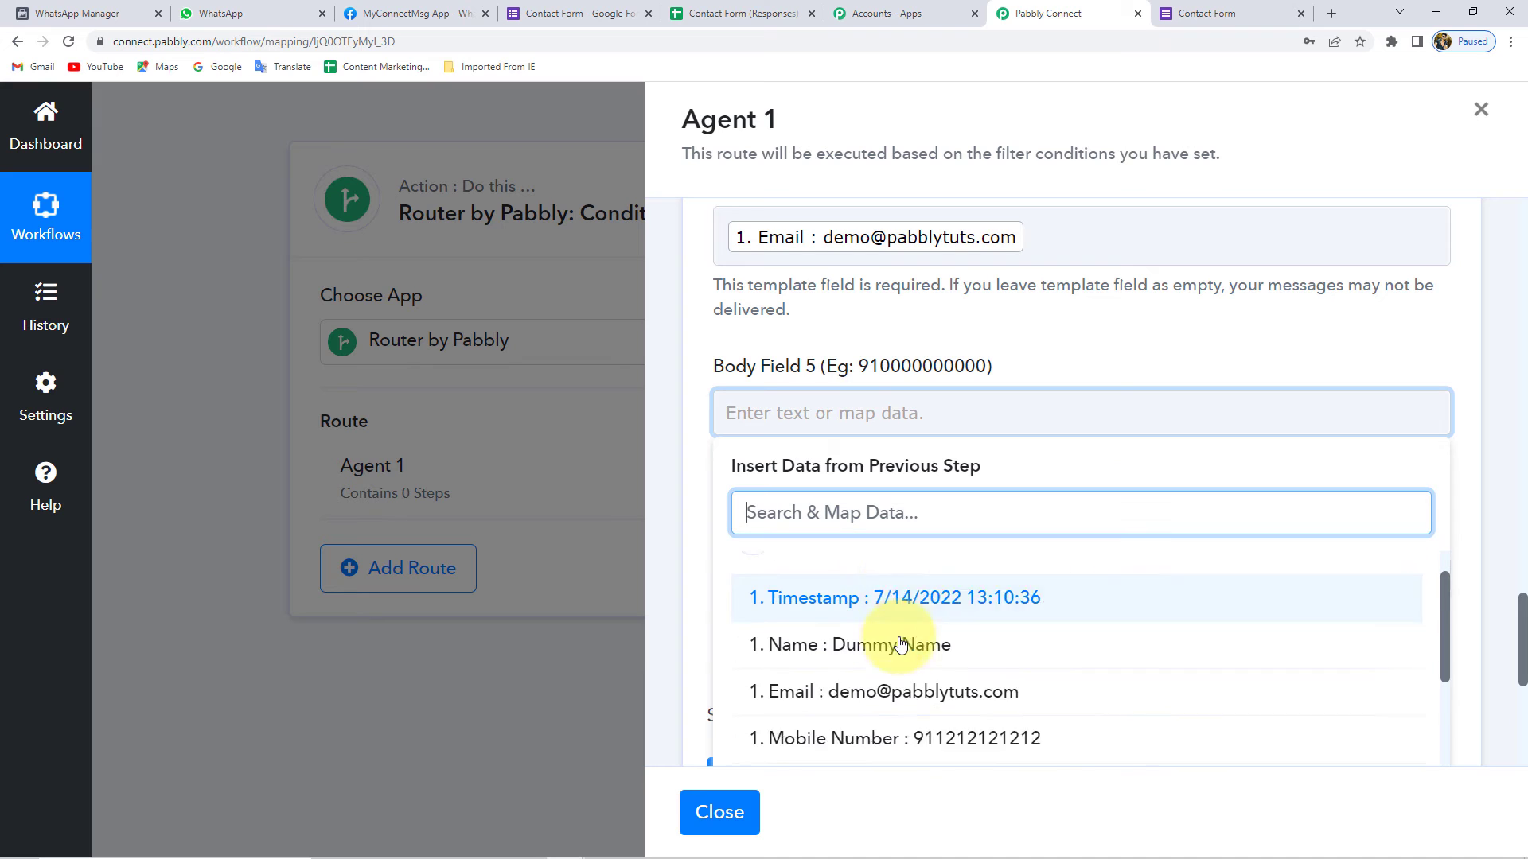
{"action": "scroll", "coordinate": [923, 609], "scroll_direction": "down", "scroll_amount": 2}
{"action": "left_click", "coordinate": [941, 567]}
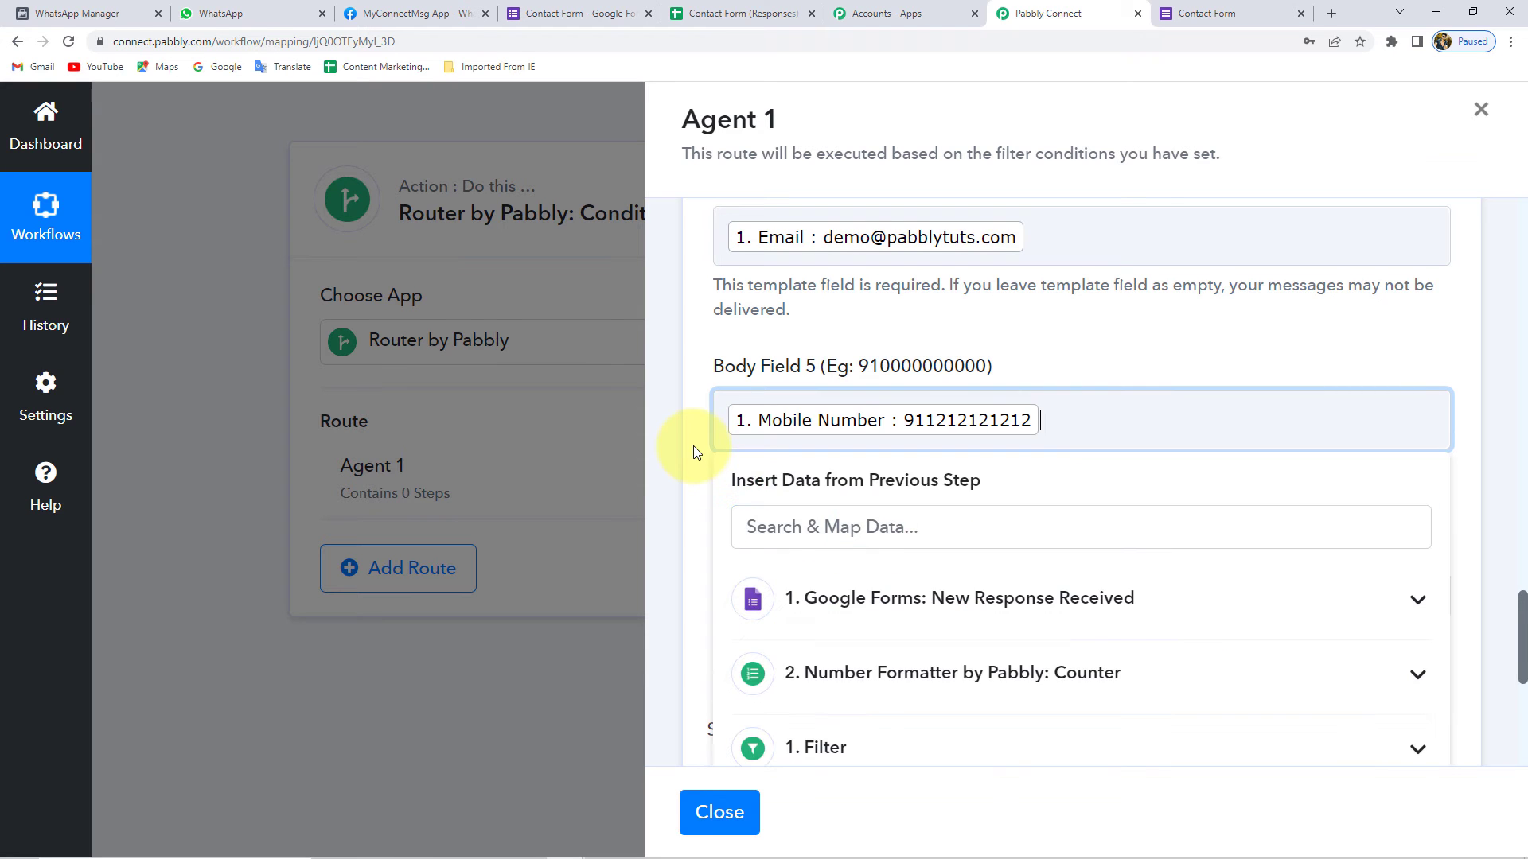
{"action": "left_click", "coordinate": [692, 446]}
{"action": "scroll", "coordinate": [805, 456], "scroll_direction": "down", "scroll_amount": 1}
{"action": "left_click", "coordinate": [831, 433]}
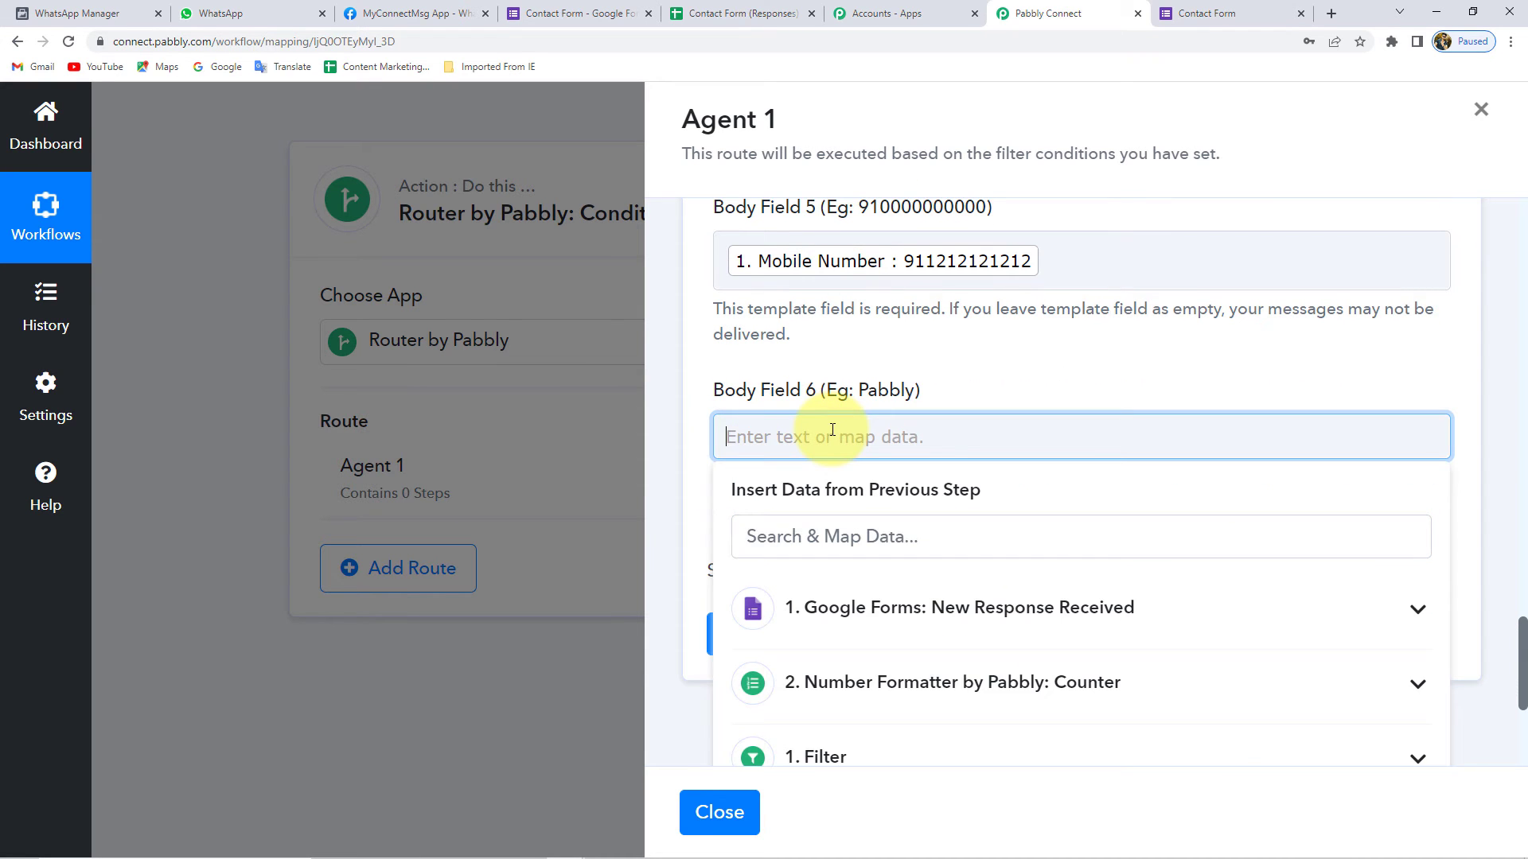
- Enter 'Magnet Brains' in Body Field 6 and confirm Body Field 1 reads 'Agent 1'
{"action": "type", "text": "Magnet Brains"}
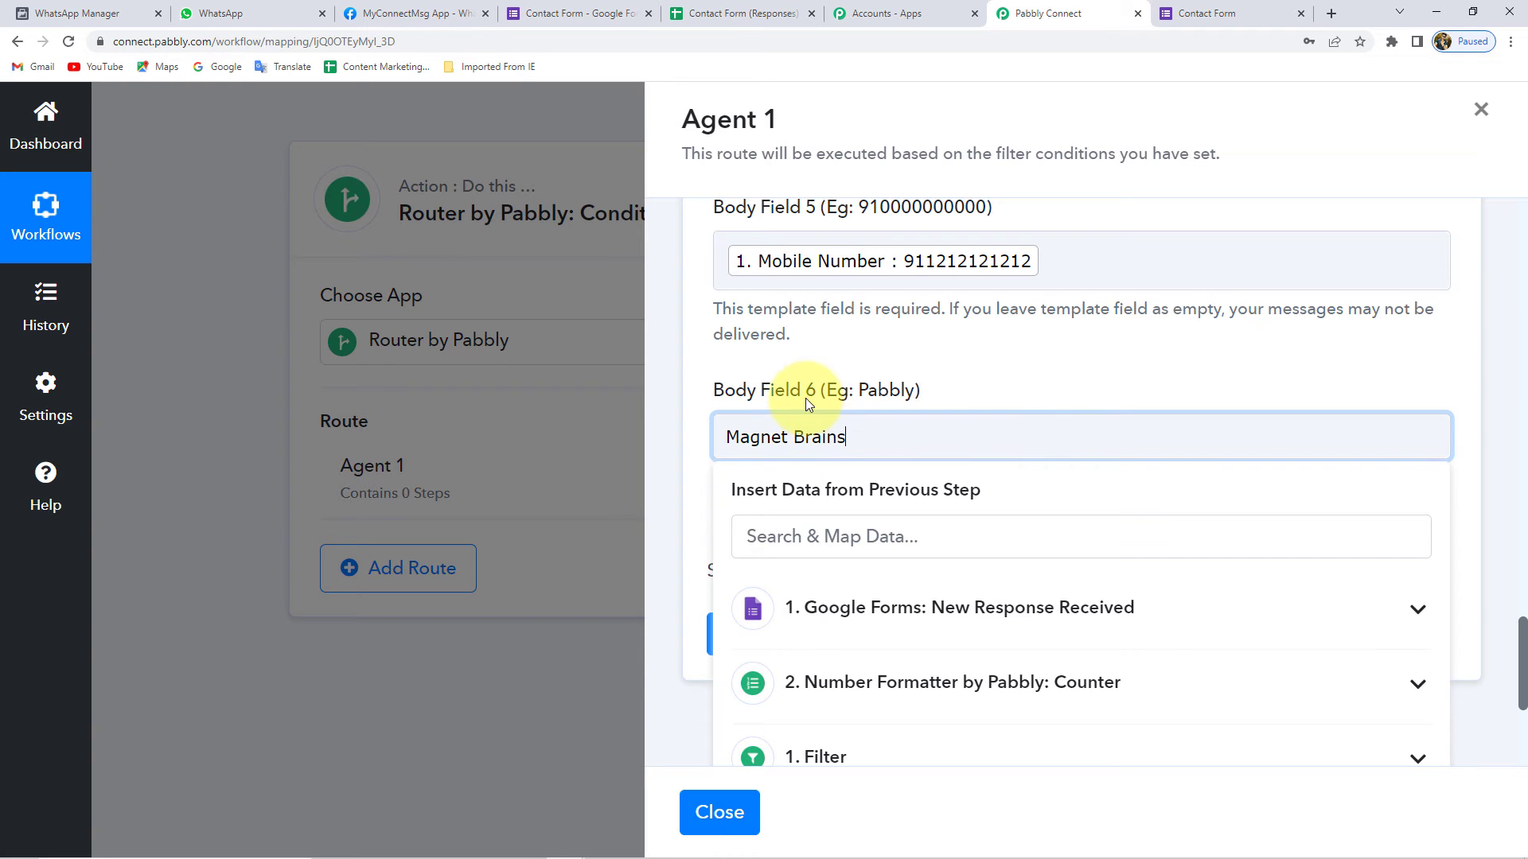
{"action": "left_click", "coordinate": [824, 355]}
{"action": "scroll", "coordinate": [825, 354], "scroll_direction": "up", "scroll_amount": 9}
{"action": "scroll", "coordinate": [827, 362], "scroll_direction": "up", "scroll_amount": 2}
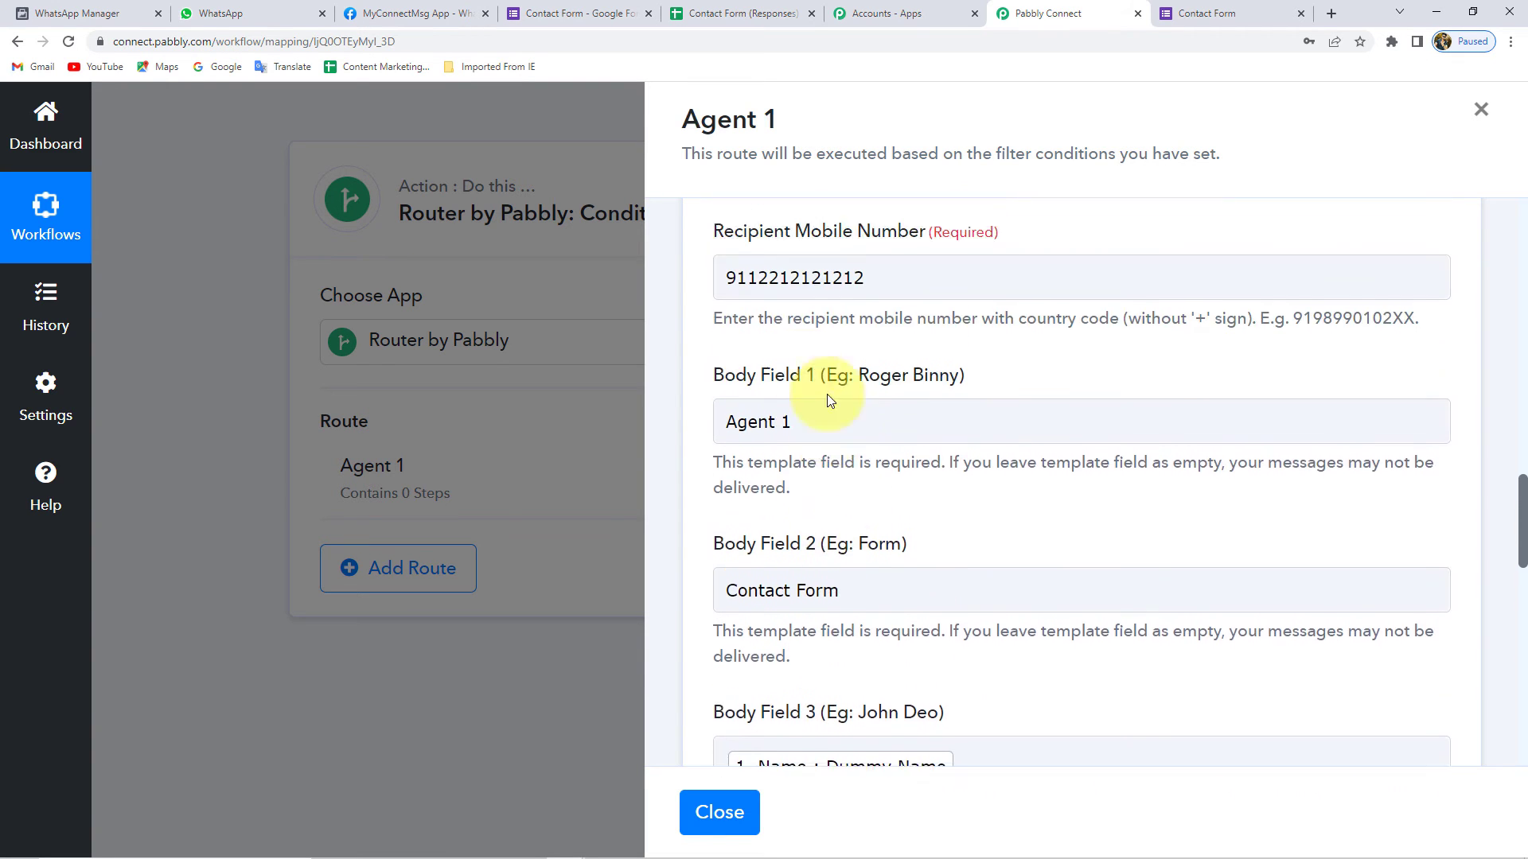
{"action": "left_click_drag", "start_coordinate": [839, 417], "coordinate": [666, 410]}
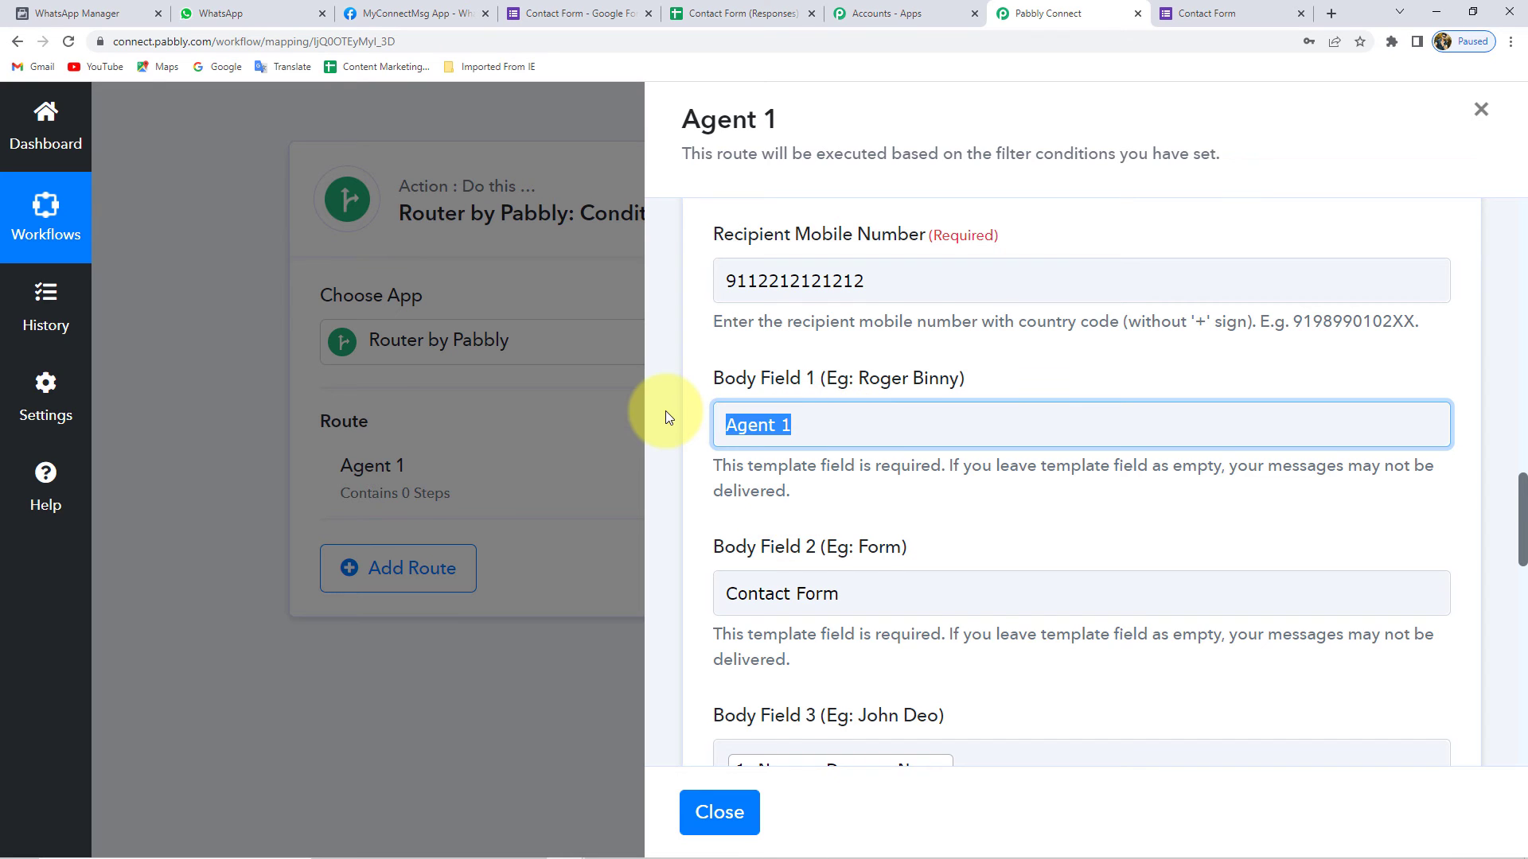
{"action": "left_click", "coordinate": [776, 414]}
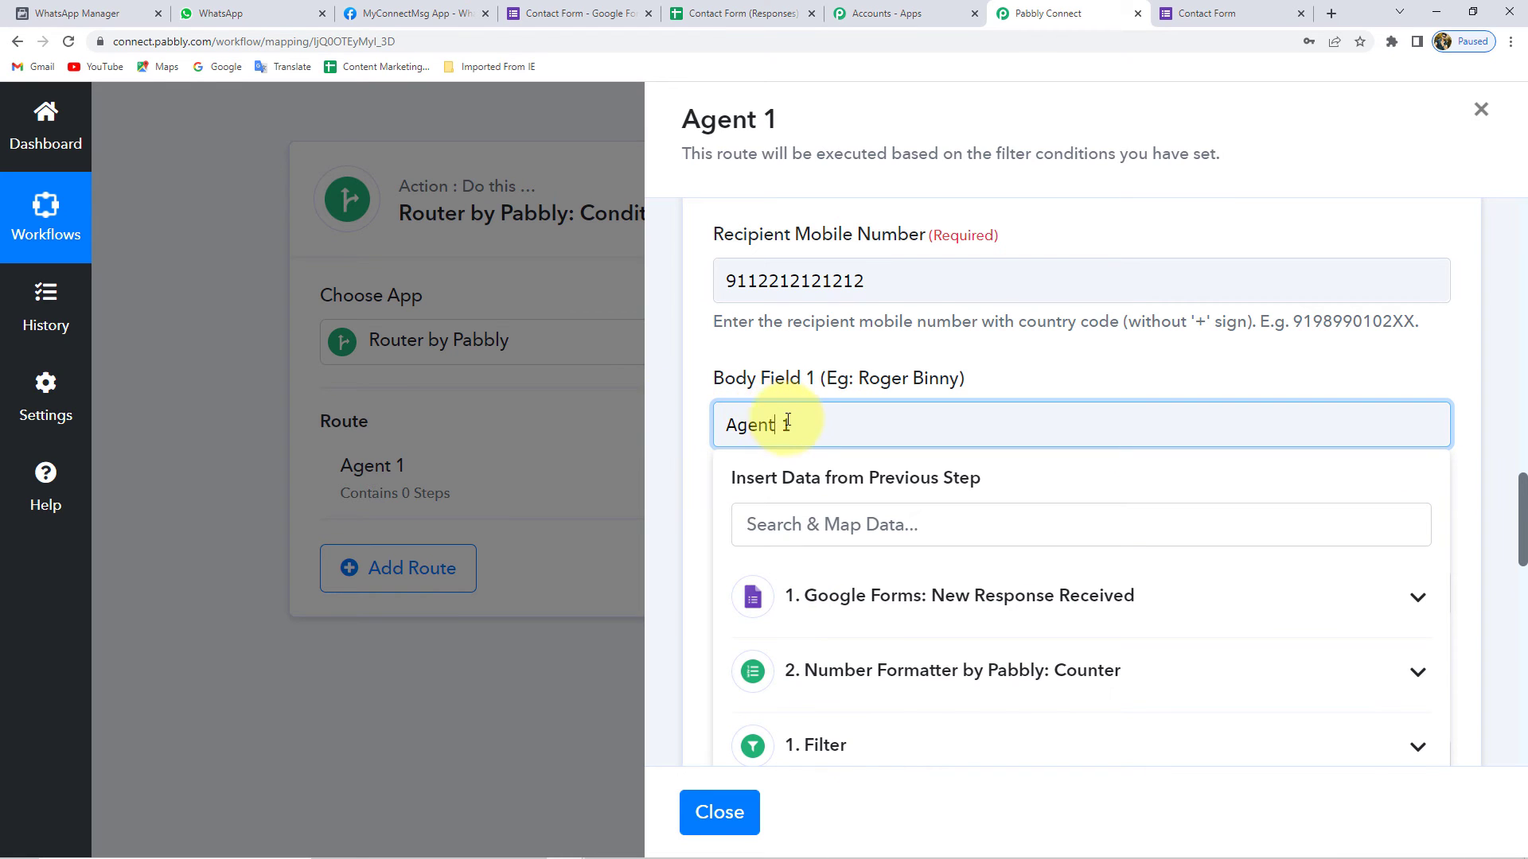
{"action": "left_click", "coordinate": [707, 427]}
- Confirm Body Field 2 still holds 'Contact Form'
{"action": "scroll", "coordinate": [707, 427], "scroll_direction": "down", "scroll_amount": 2}
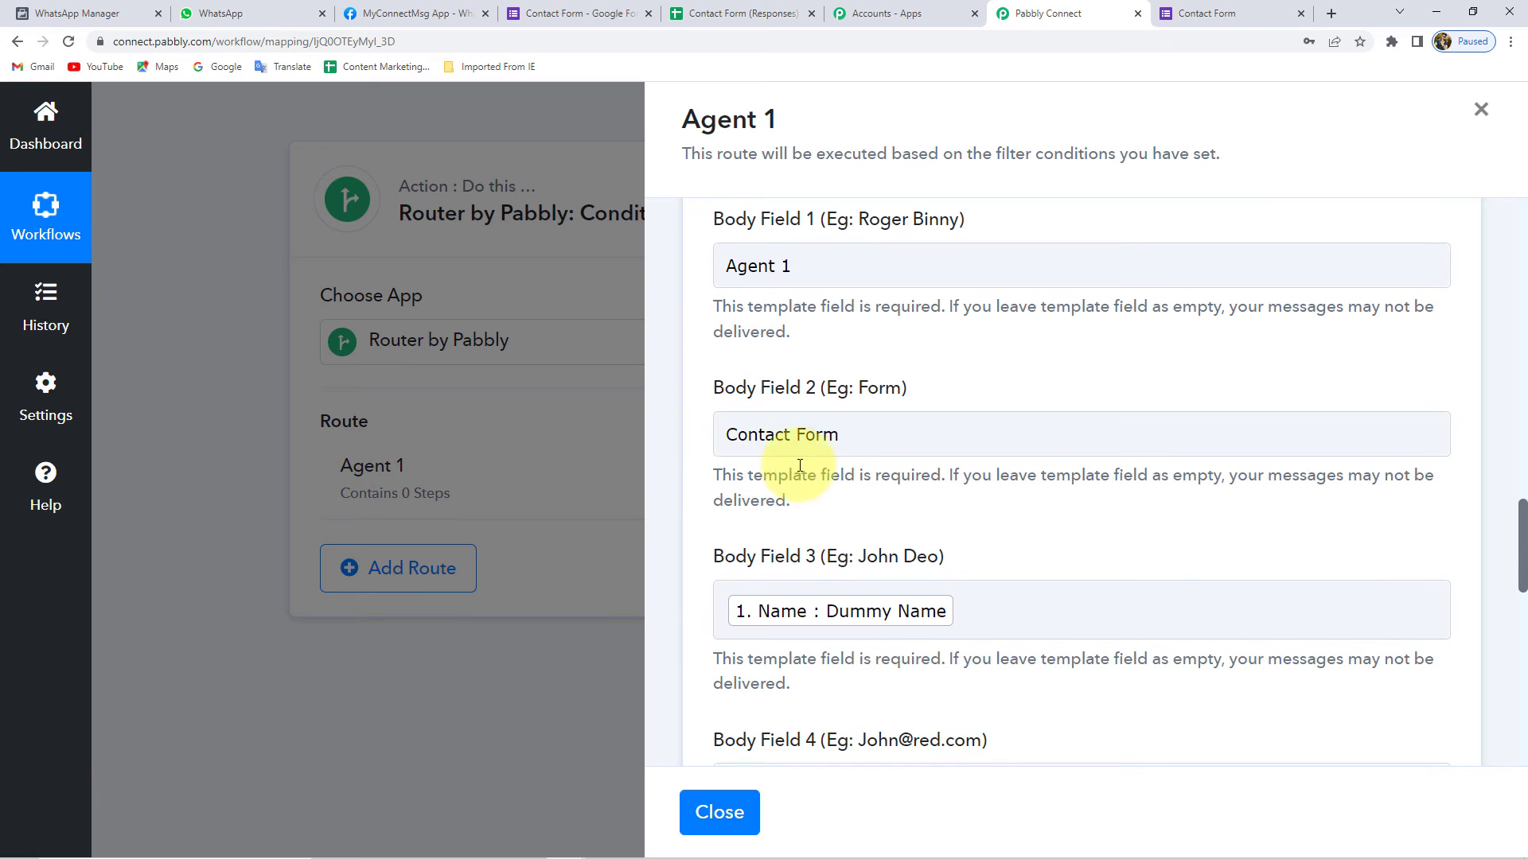
{"action": "left_click_drag", "start_coordinate": [853, 434], "coordinate": [627, 443]}
{"action": "left_click", "coordinate": [726, 437]}
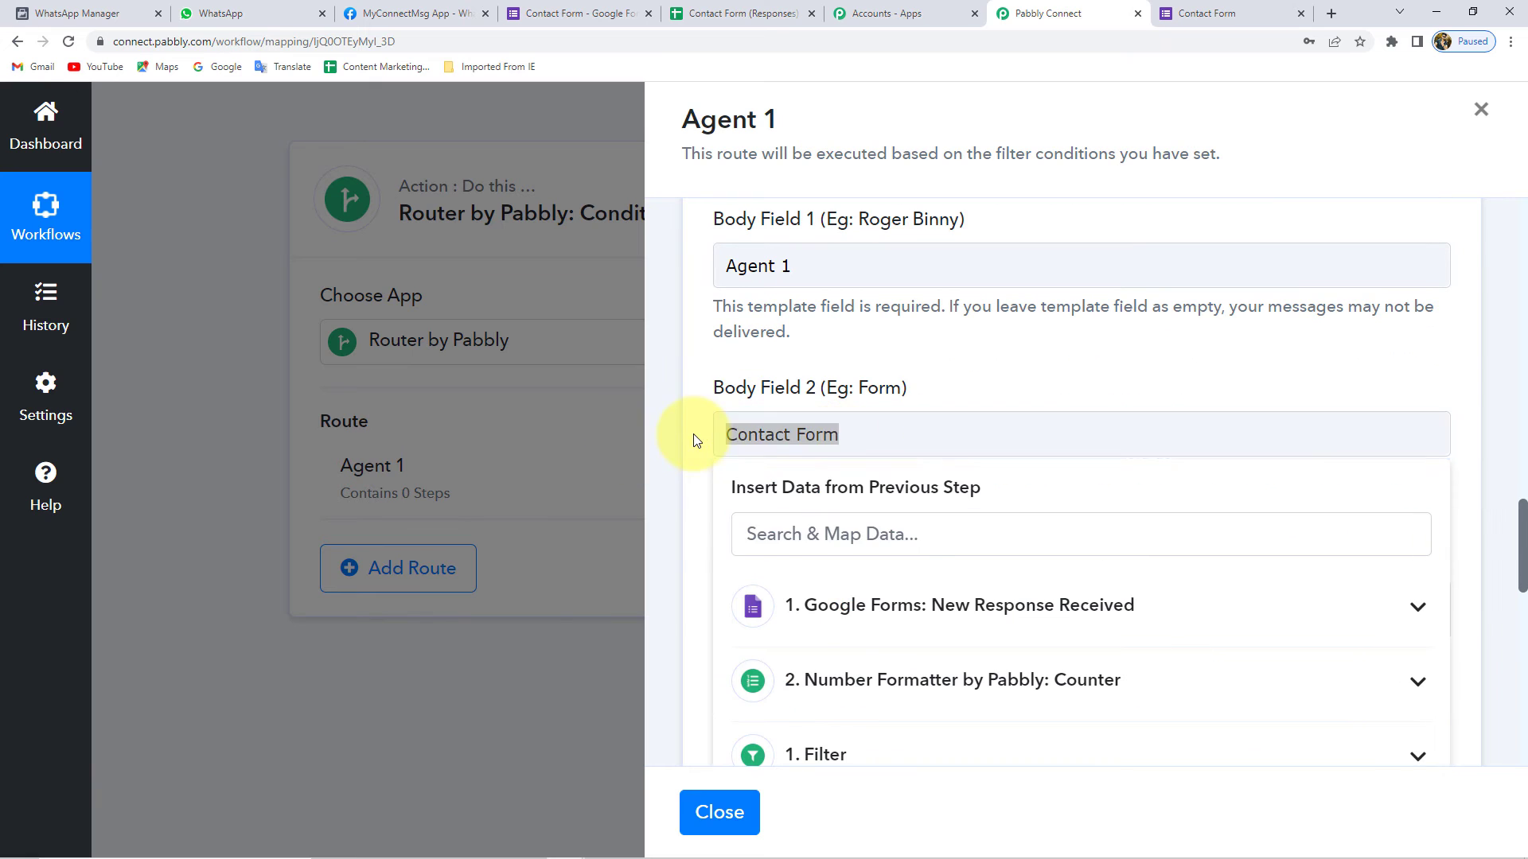
{"action": "left_click", "coordinate": [692, 437]}
{"action": "left_click", "coordinate": [767, 433]}
{"action": "left_click", "coordinate": [703, 464]}
{"action": "scroll", "coordinate": [704, 464], "scroll_direction": "down", "scroll_amount": 3}
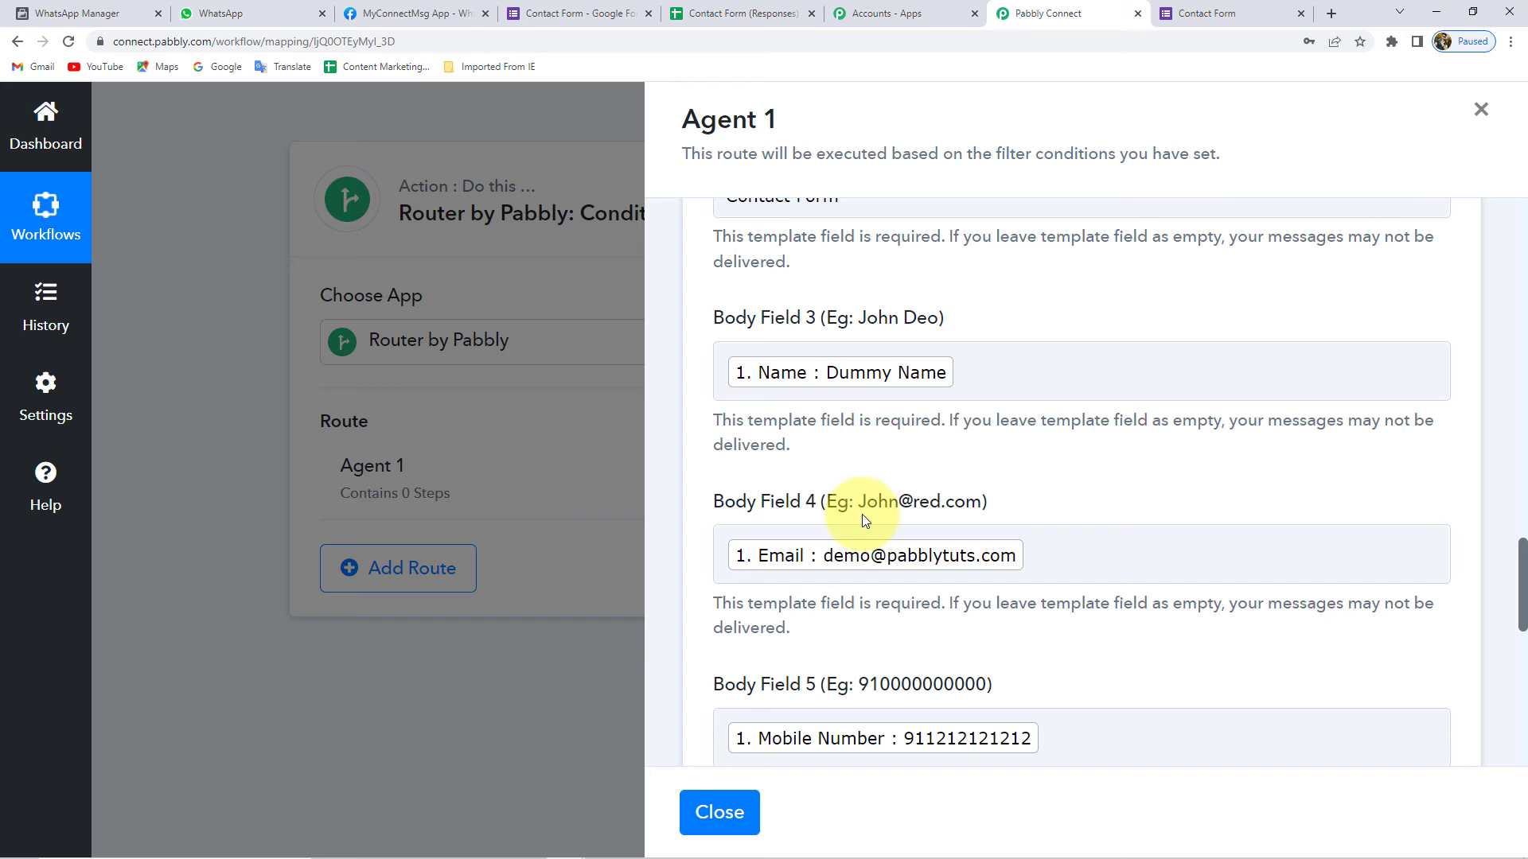
- Verify the recipient mobile number, then save the WhatsApp step and send a test request
{"action": "scroll", "coordinate": [843, 514], "scroll_direction": "down", "scroll_amount": 10}
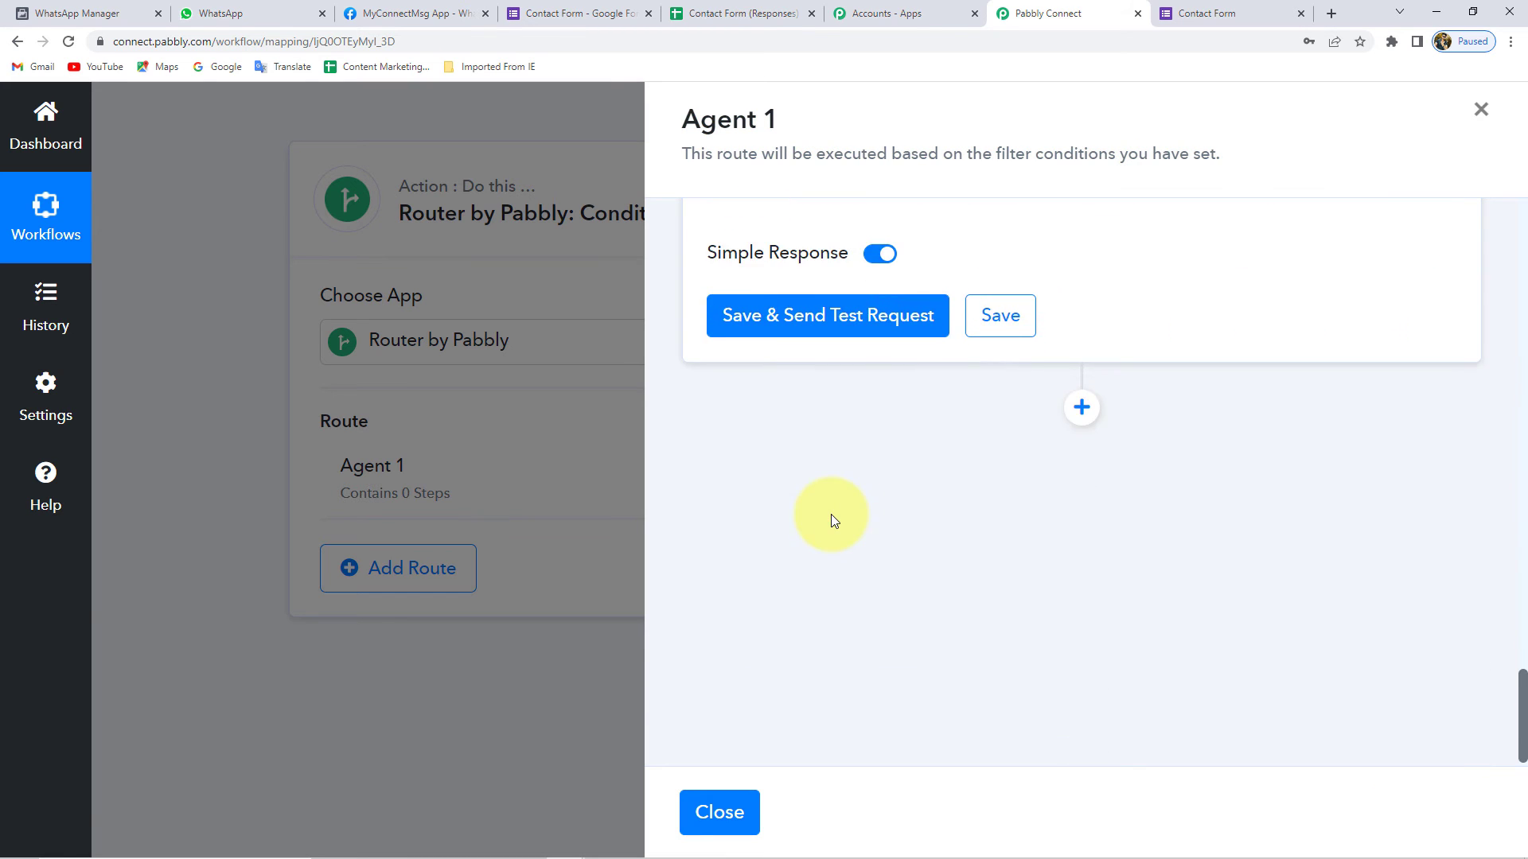
{"action": "scroll", "coordinate": [831, 514], "scroll_direction": "up", "scroll_amount": 3}
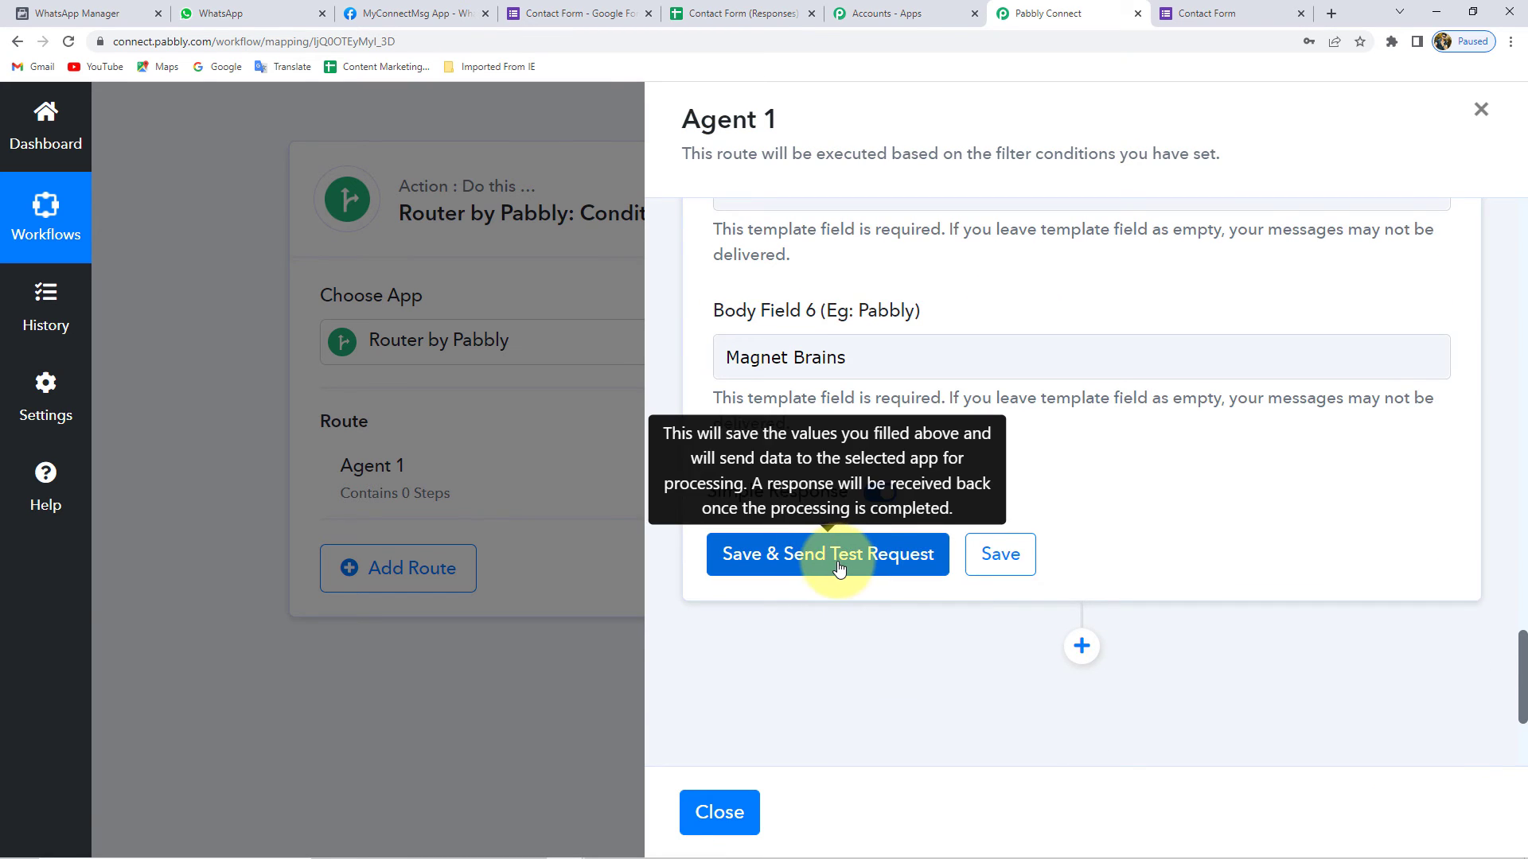
{"action": "scroll", "coordinate": [839, 568], "scroll_direction": "up", "scroll_amount": 11}
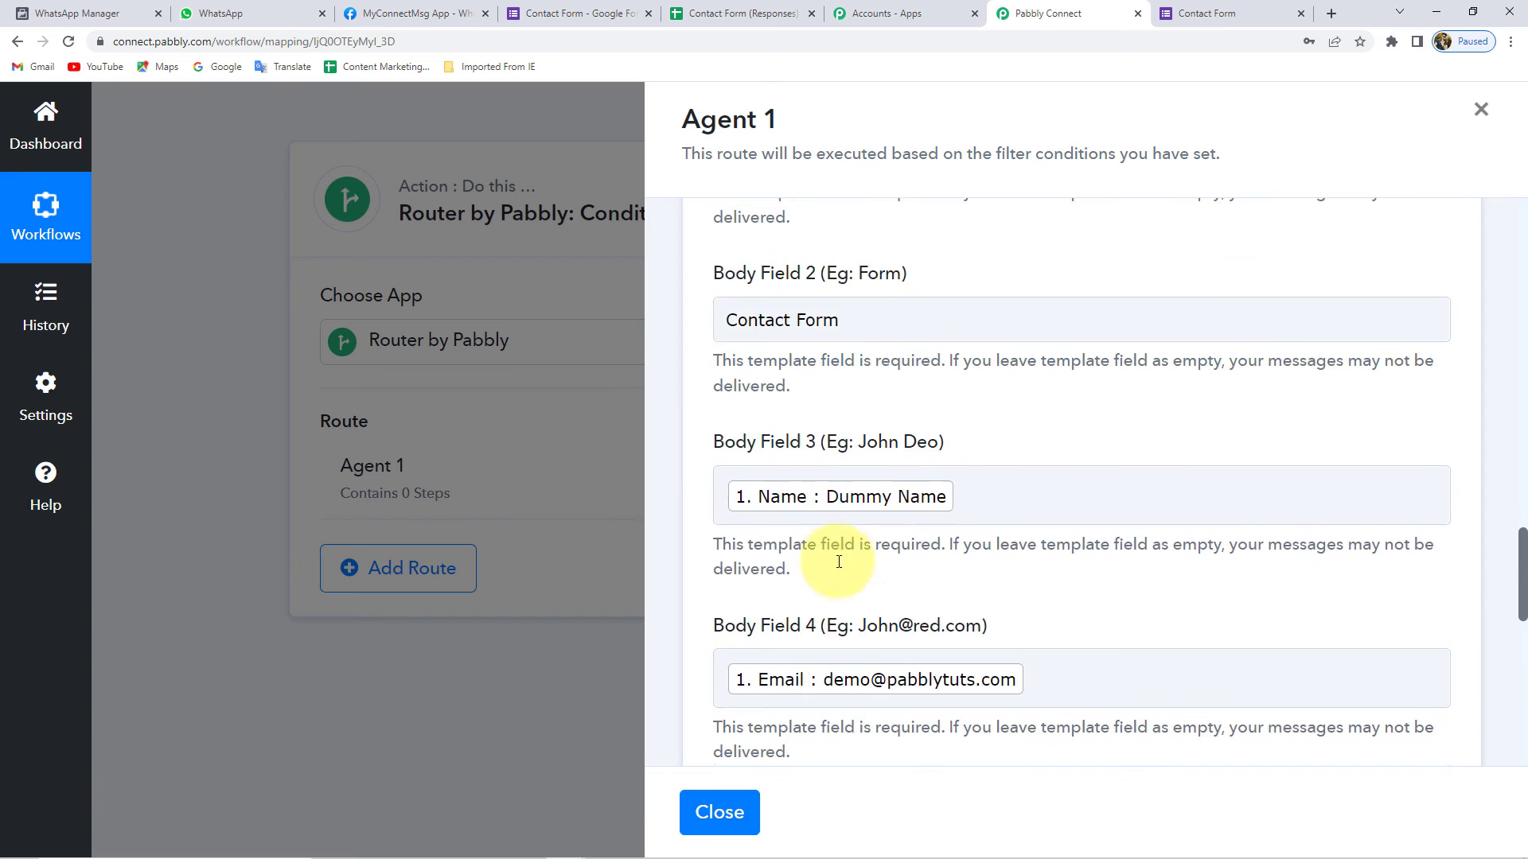
{"action": "double_click", "coordinate": [756, 274]}
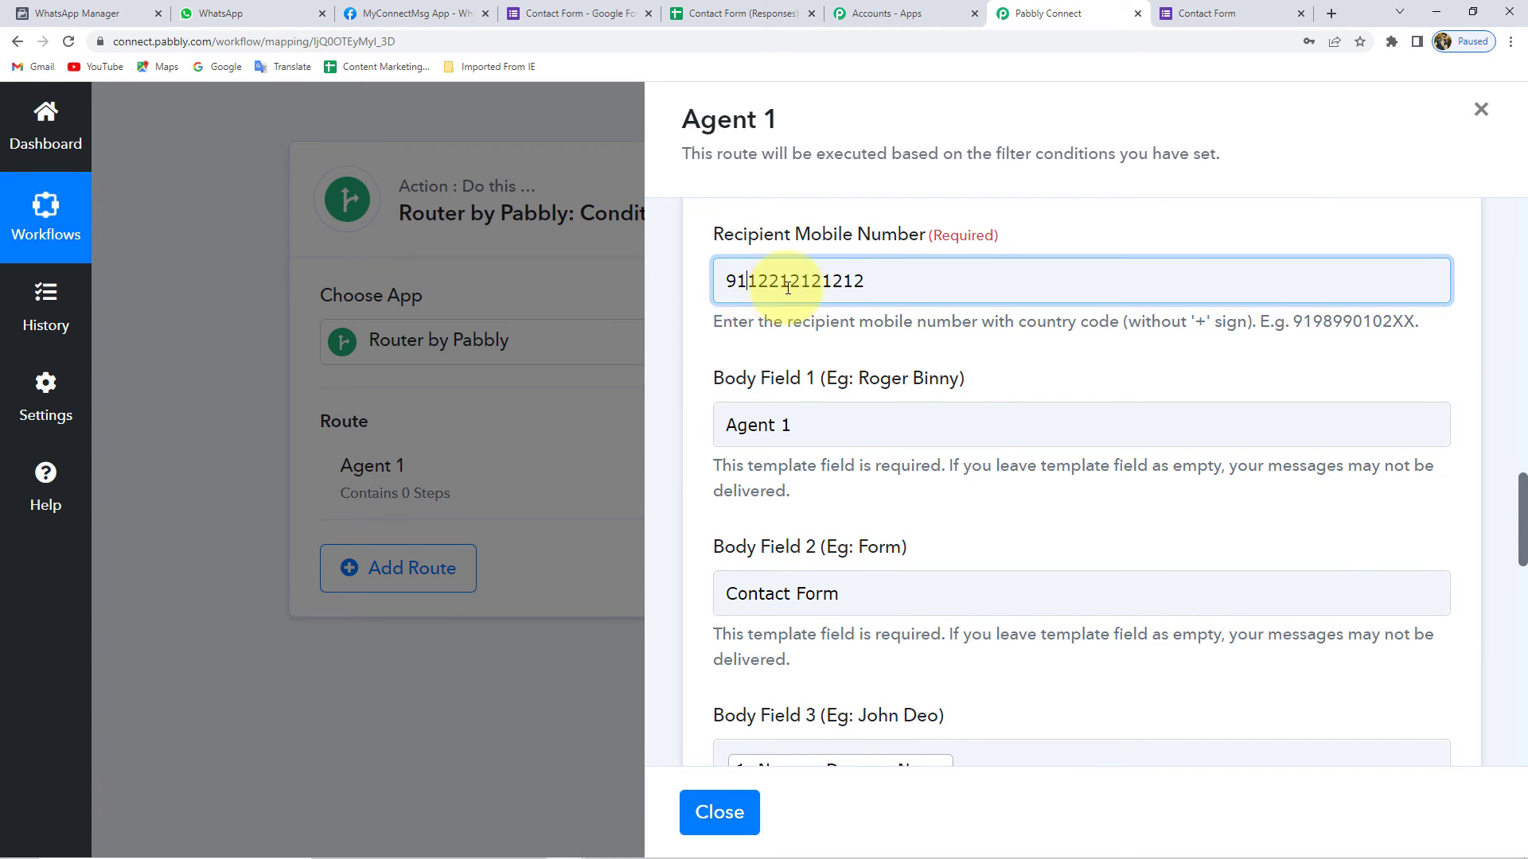
{"action": "left_click", "coordinate": [698, 279]}
{"action": "left_click", "coordinate": [720, 292]}
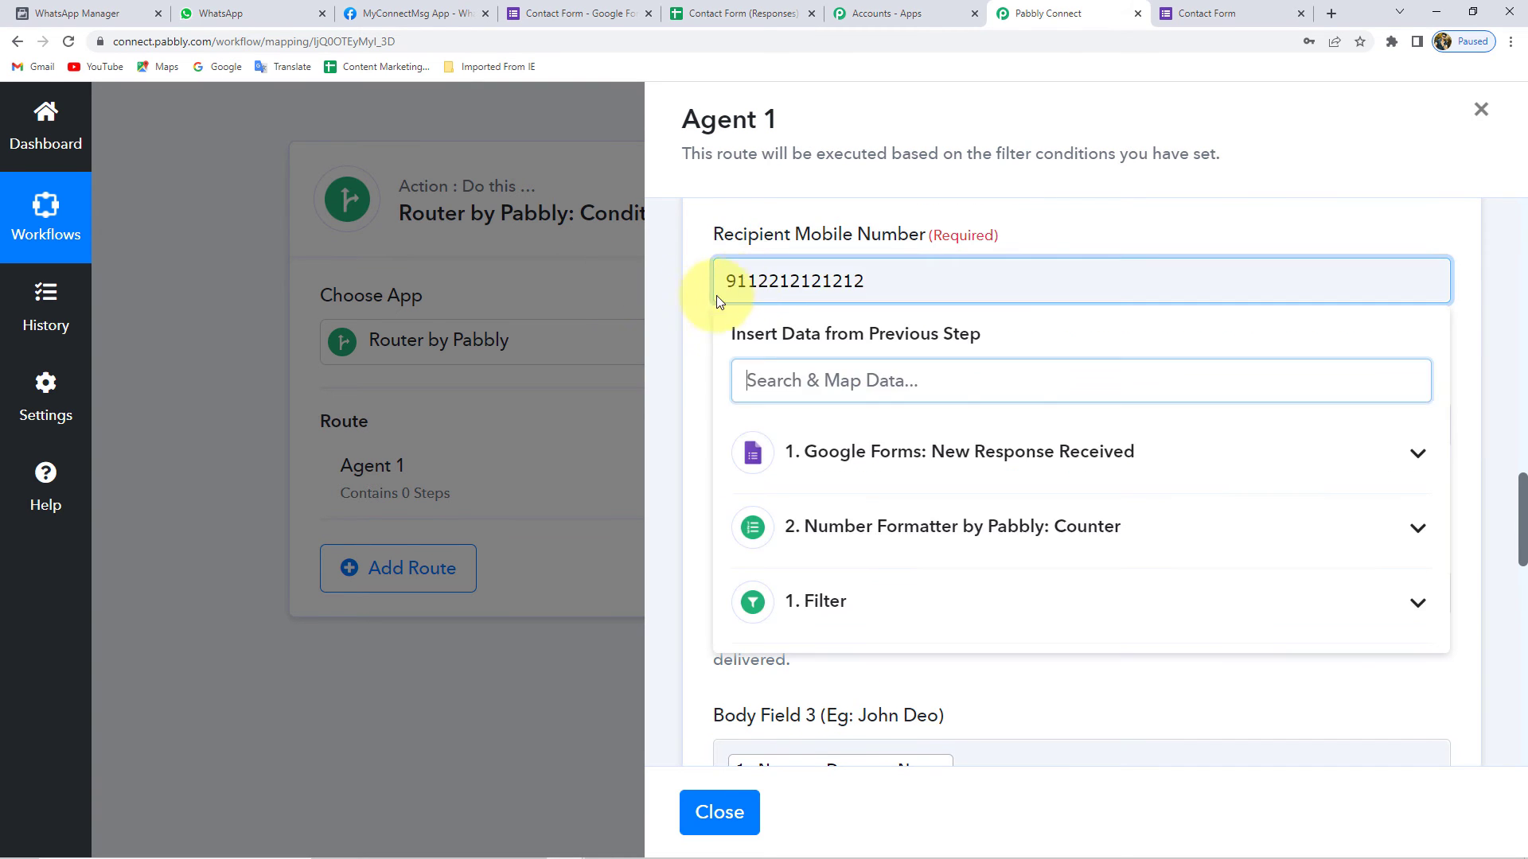
{"action": "left_click", "coordinate": [694, 300]}
{"action": "scroll", "coordinate": [700, 331], "scroll_direction": "down", "scroll_amount": 7}
{"action": "scroll", "coordinate": [705, 335], "scroll_direction": "down", "scroll_amount": 6}
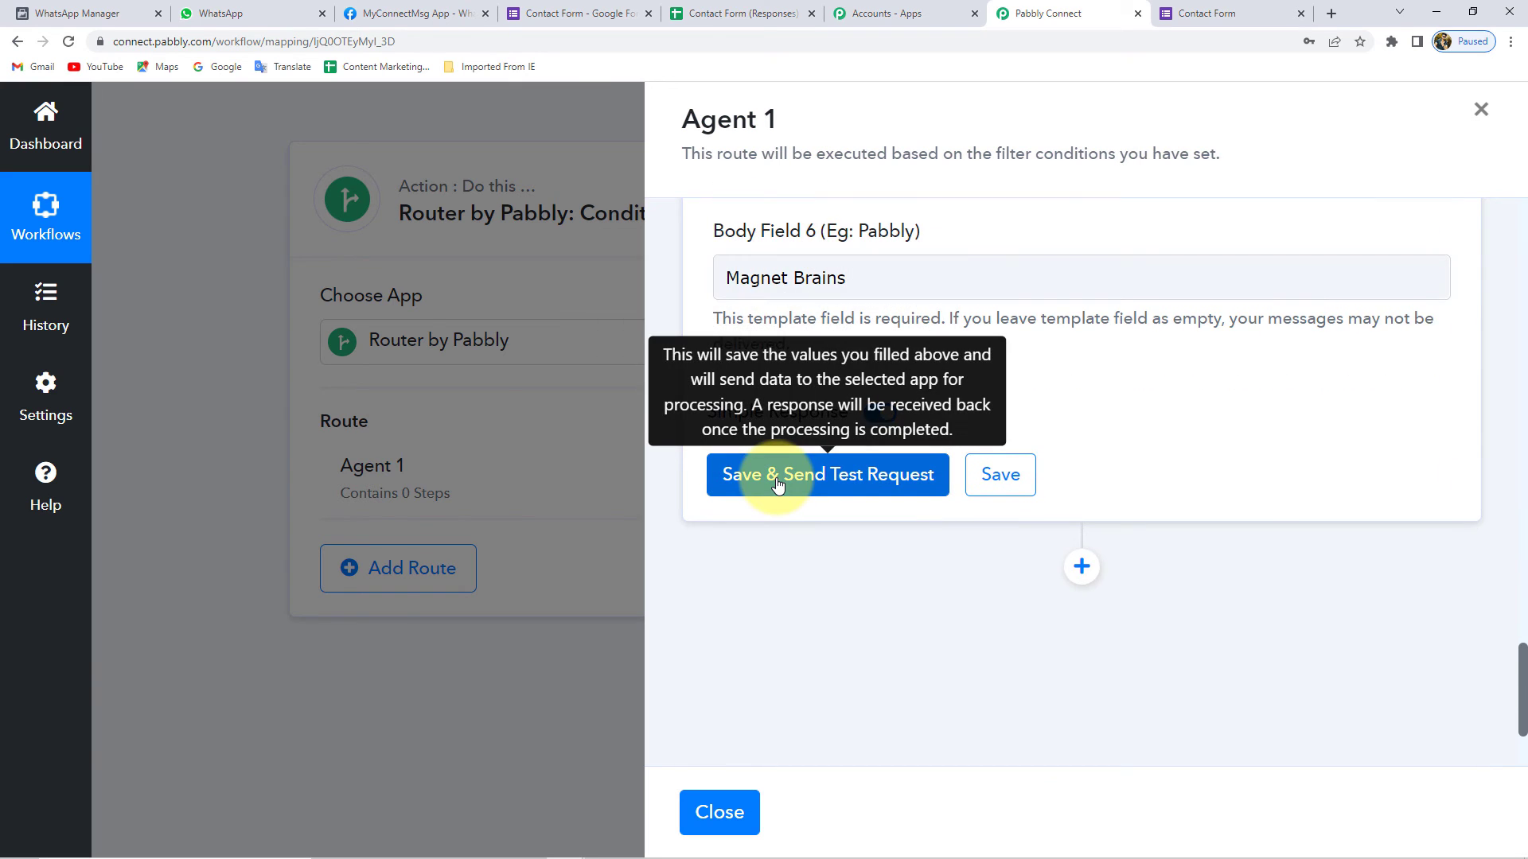
{"action": "left_click", "coordinate": [778, 482]}
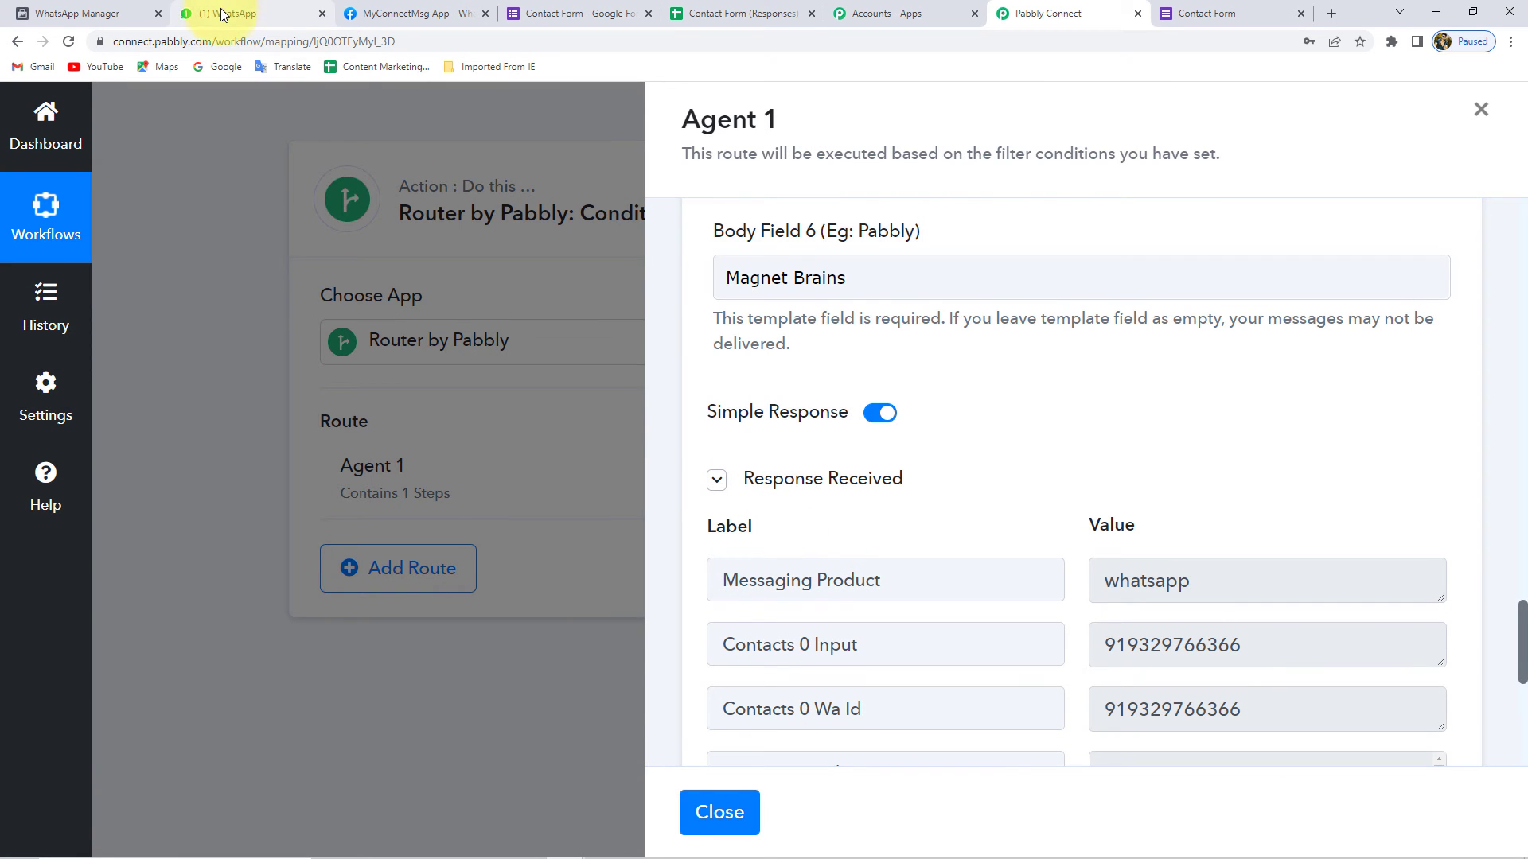
- Reload WhatsApp Web and open the chat with the new lead_assign message for Agent 1
{"action": "left_click", "coordinate": [224, 12]}
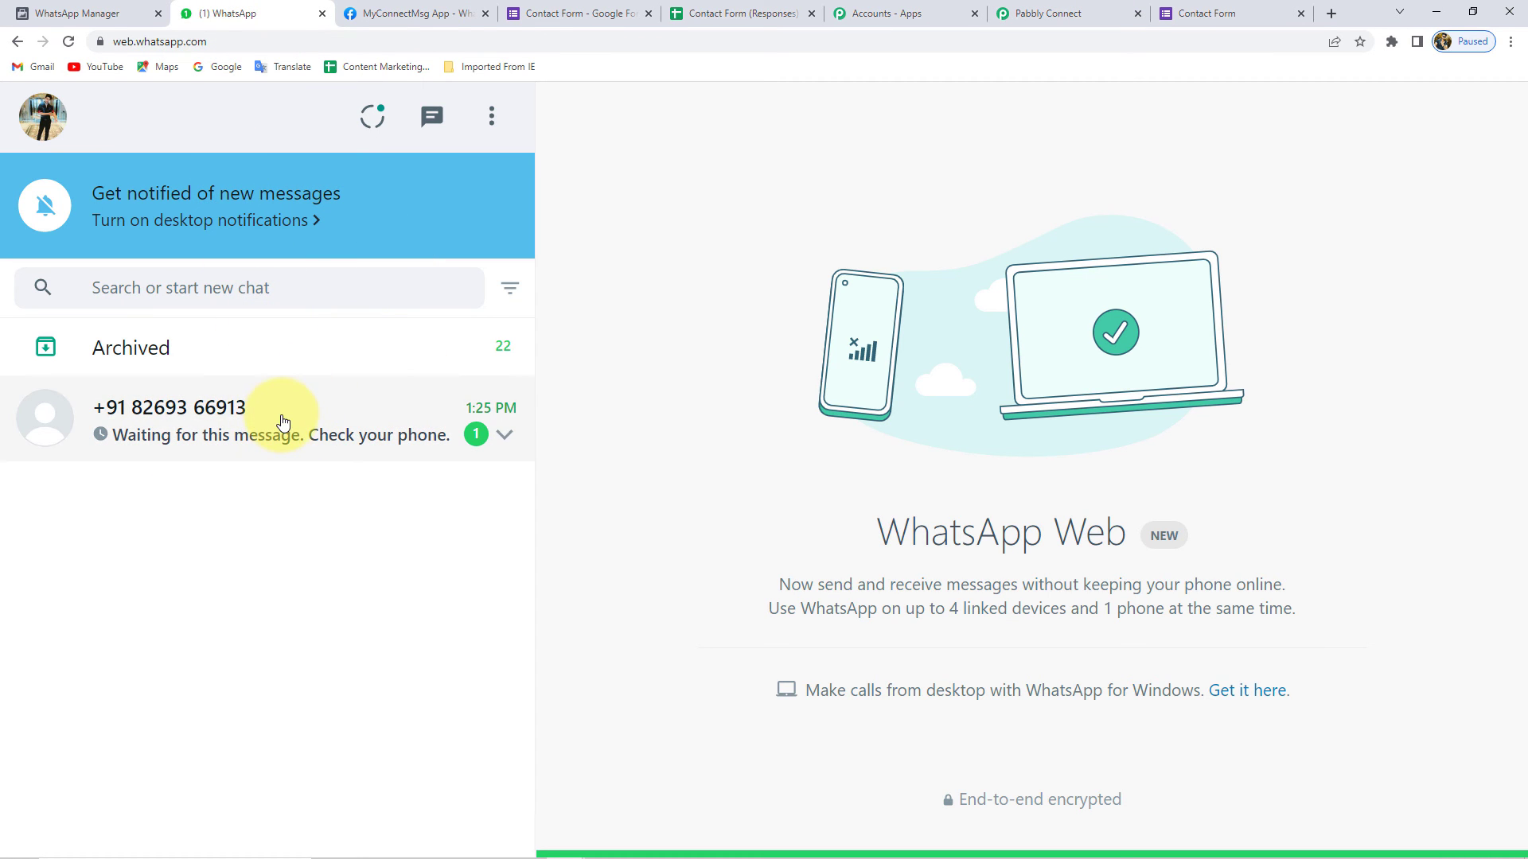
{"action": "left_click", "coordinate": [70, 41]}
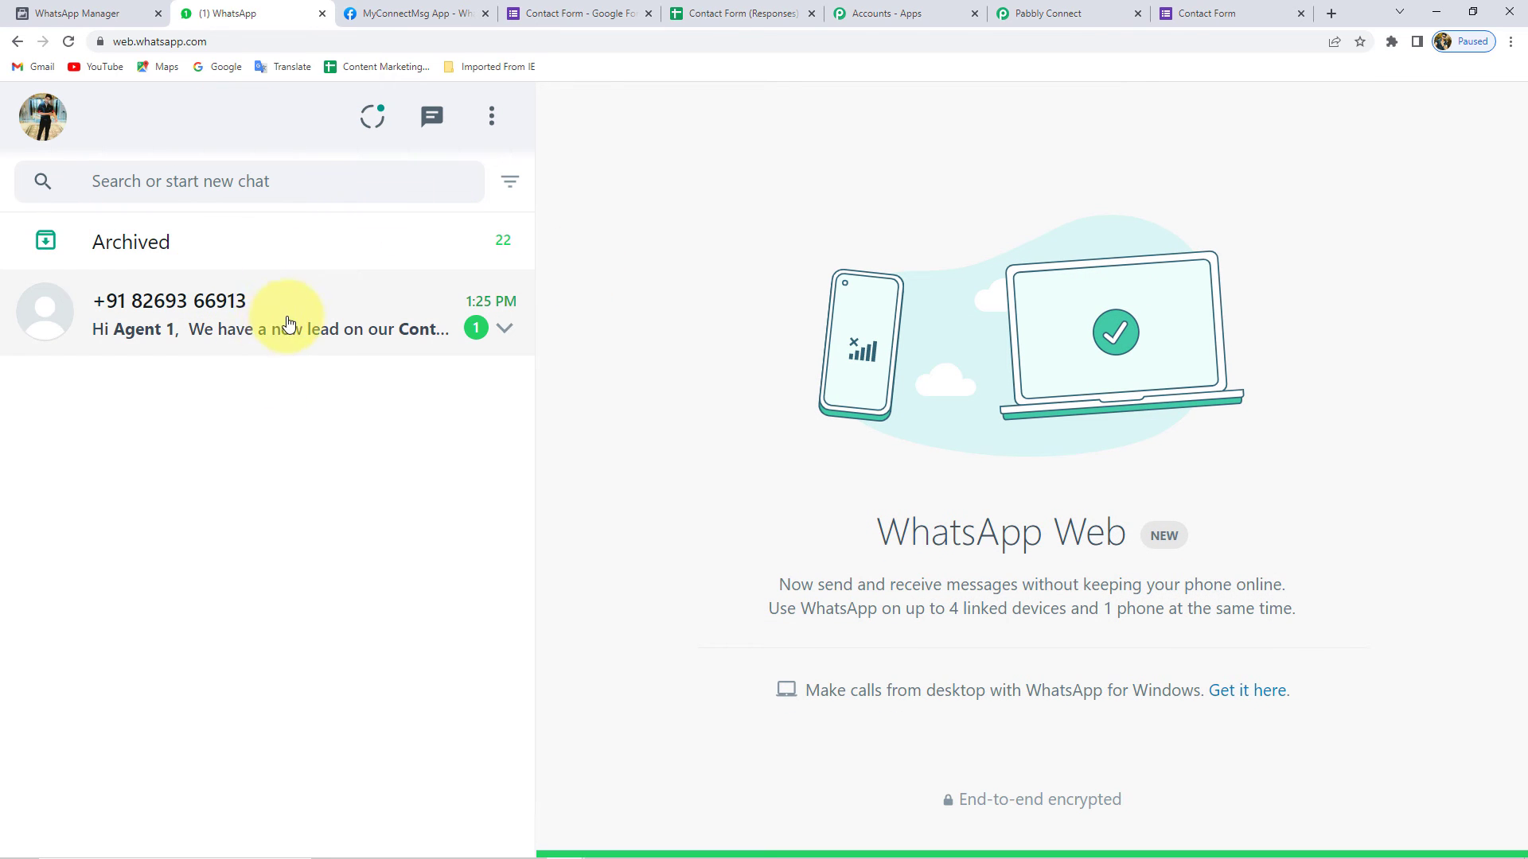
{"action": "left_click", "coordinate": [246, 333]}
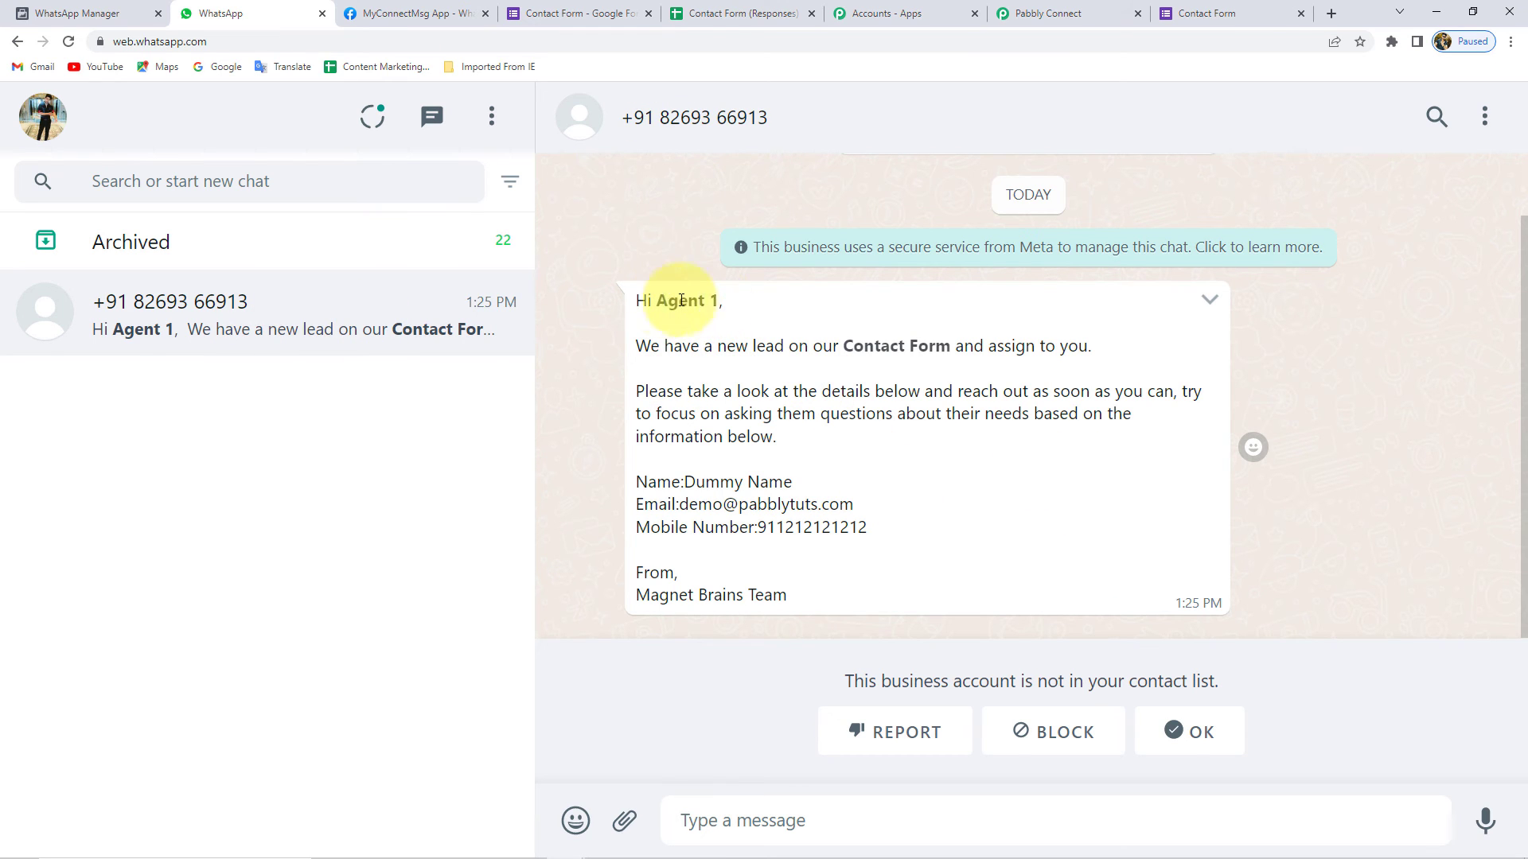
{"action": "left_click_drag", "start_coordinate": [661, 300], "coordinate": [719, 301]}
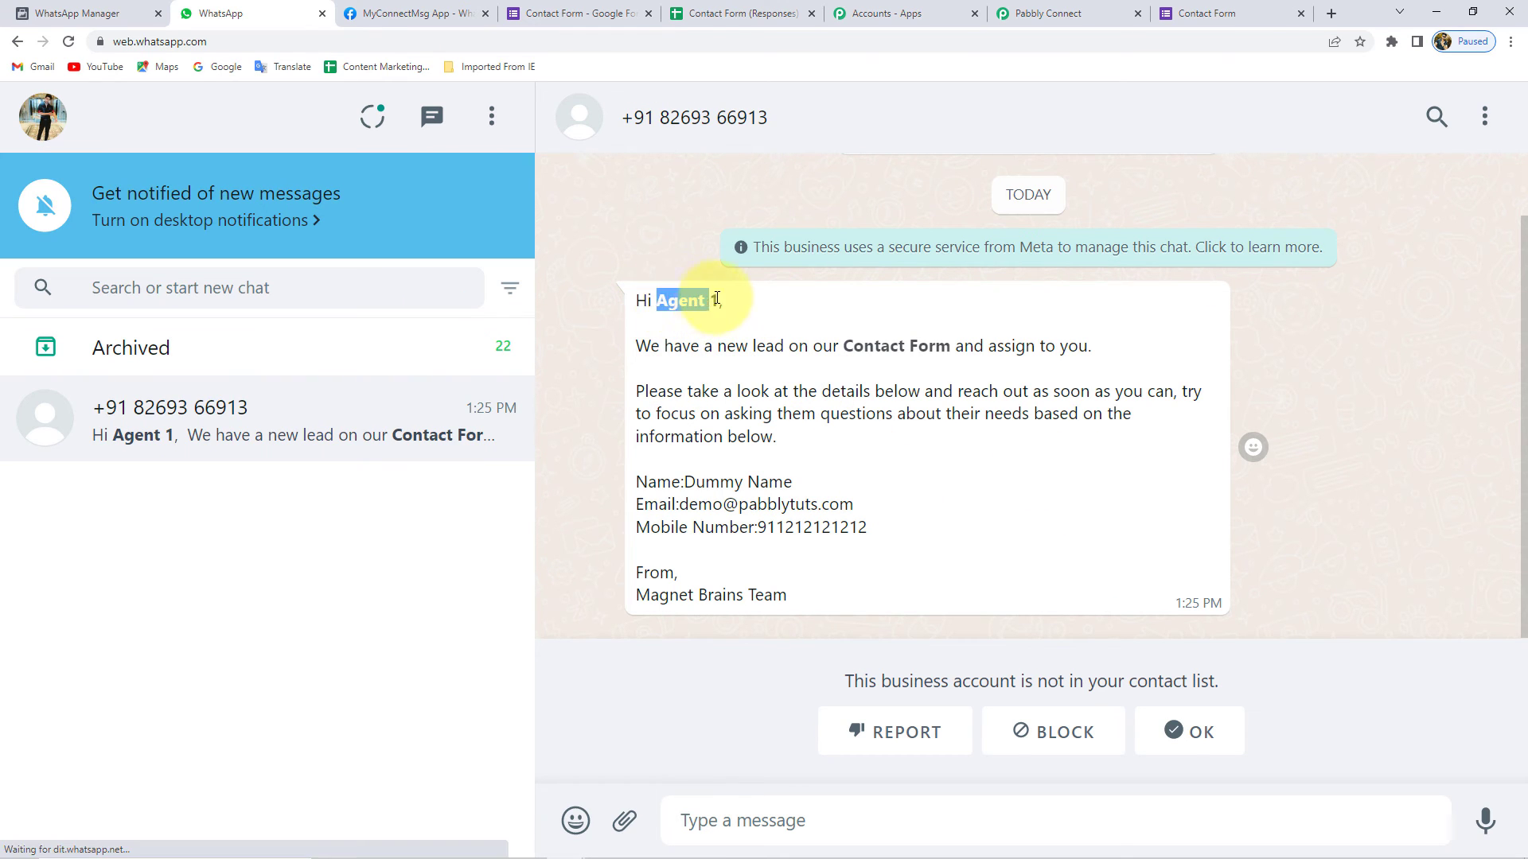
{"action": "left_click", "coordinate": [669, 300]}
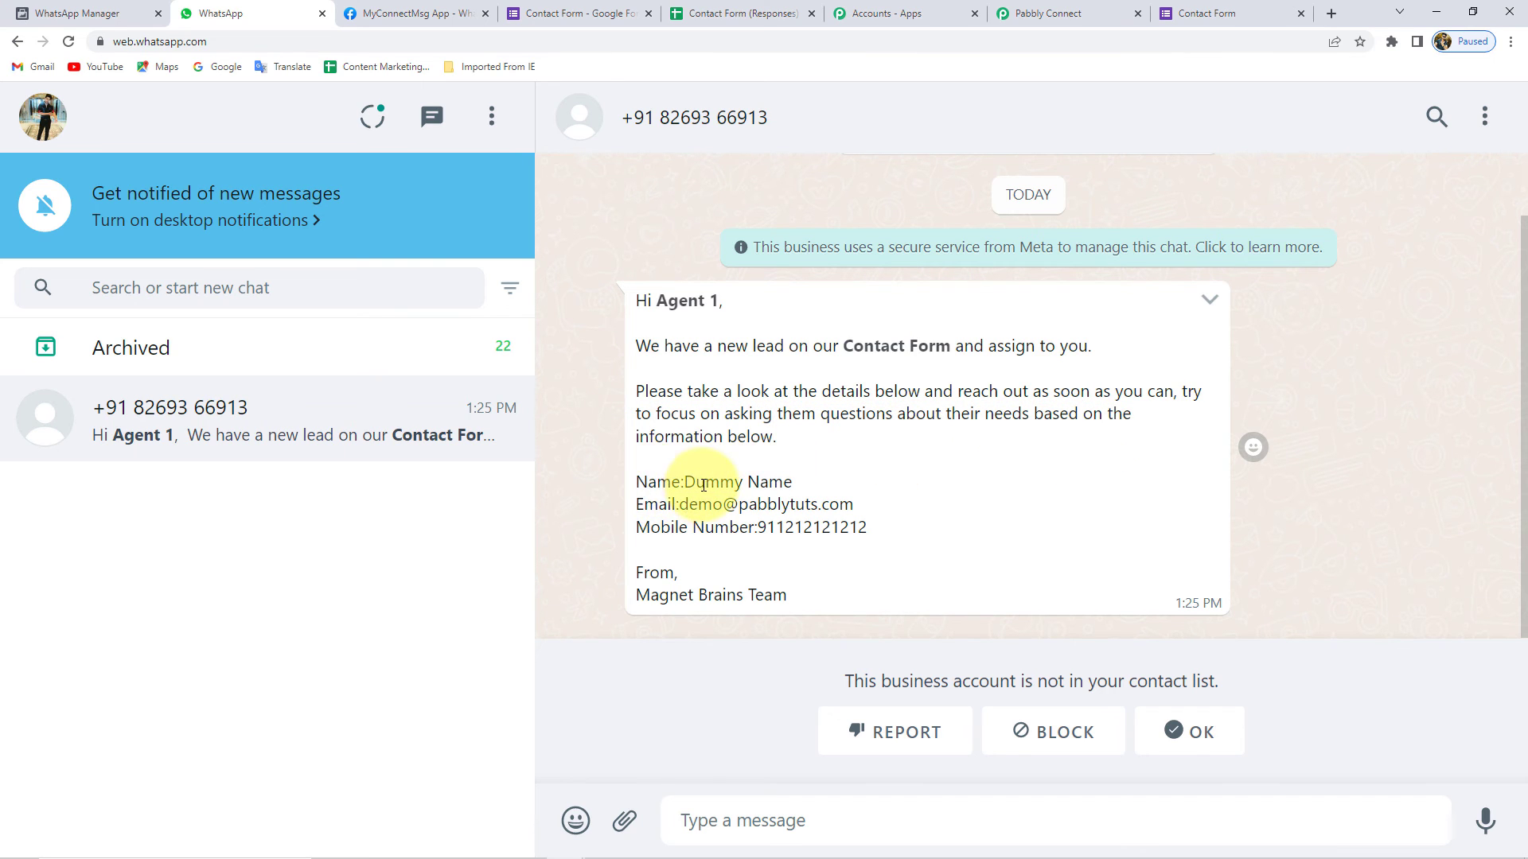
{"action": "left_click_drag", "start_coordinate": [685, 482], "coordinate": [794, 483]}
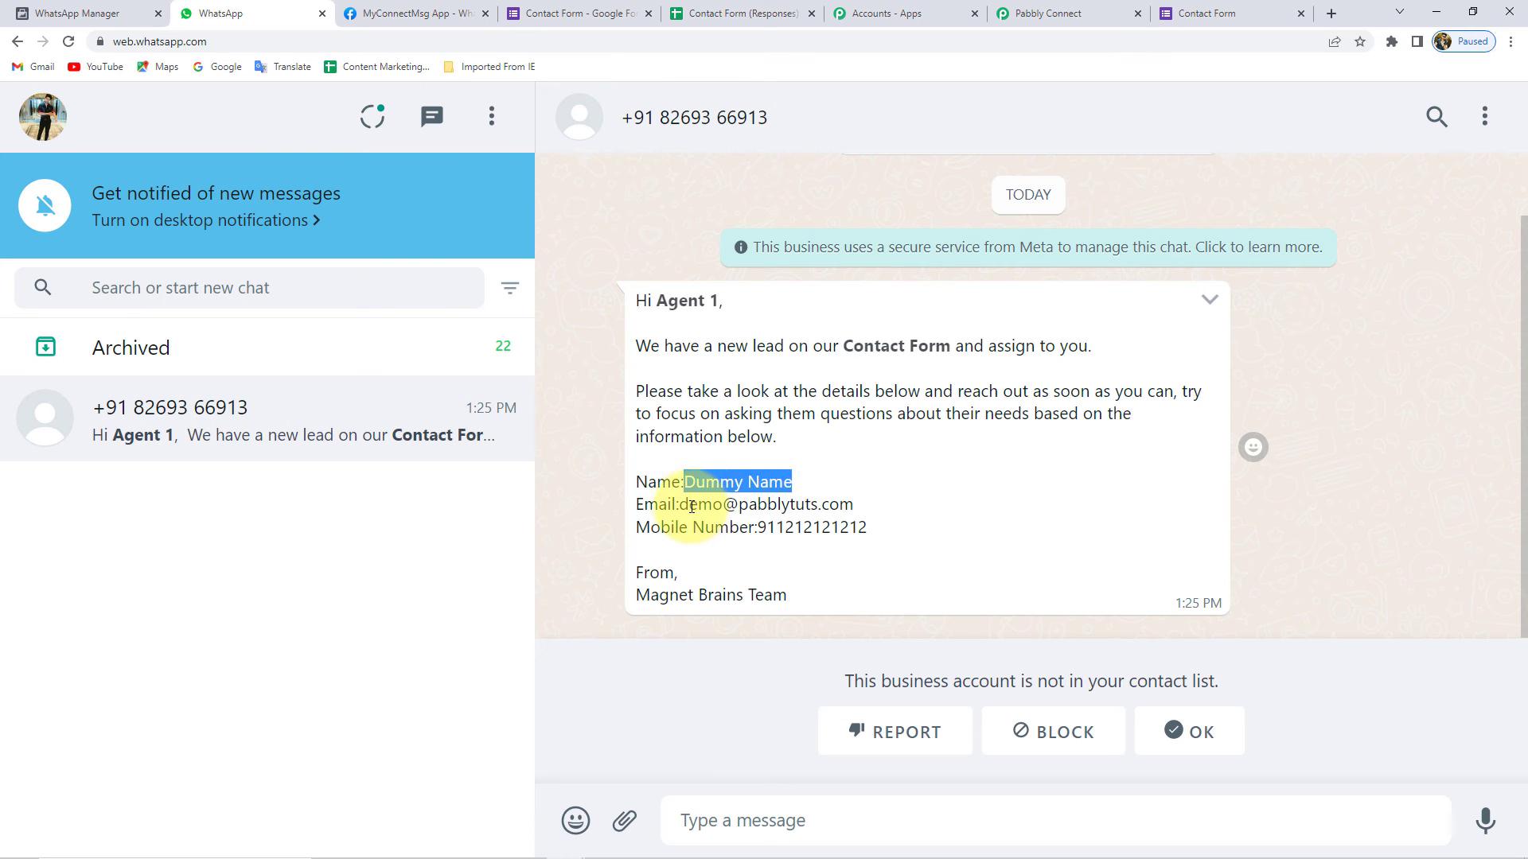
{"action": "left_click_drag", "start_coordinate": [680, 504], "coordinate": [854, 507]}
{"action": "left_click_drag", "start_coordinate": [758, 527], "coordinate": [900, 529]}
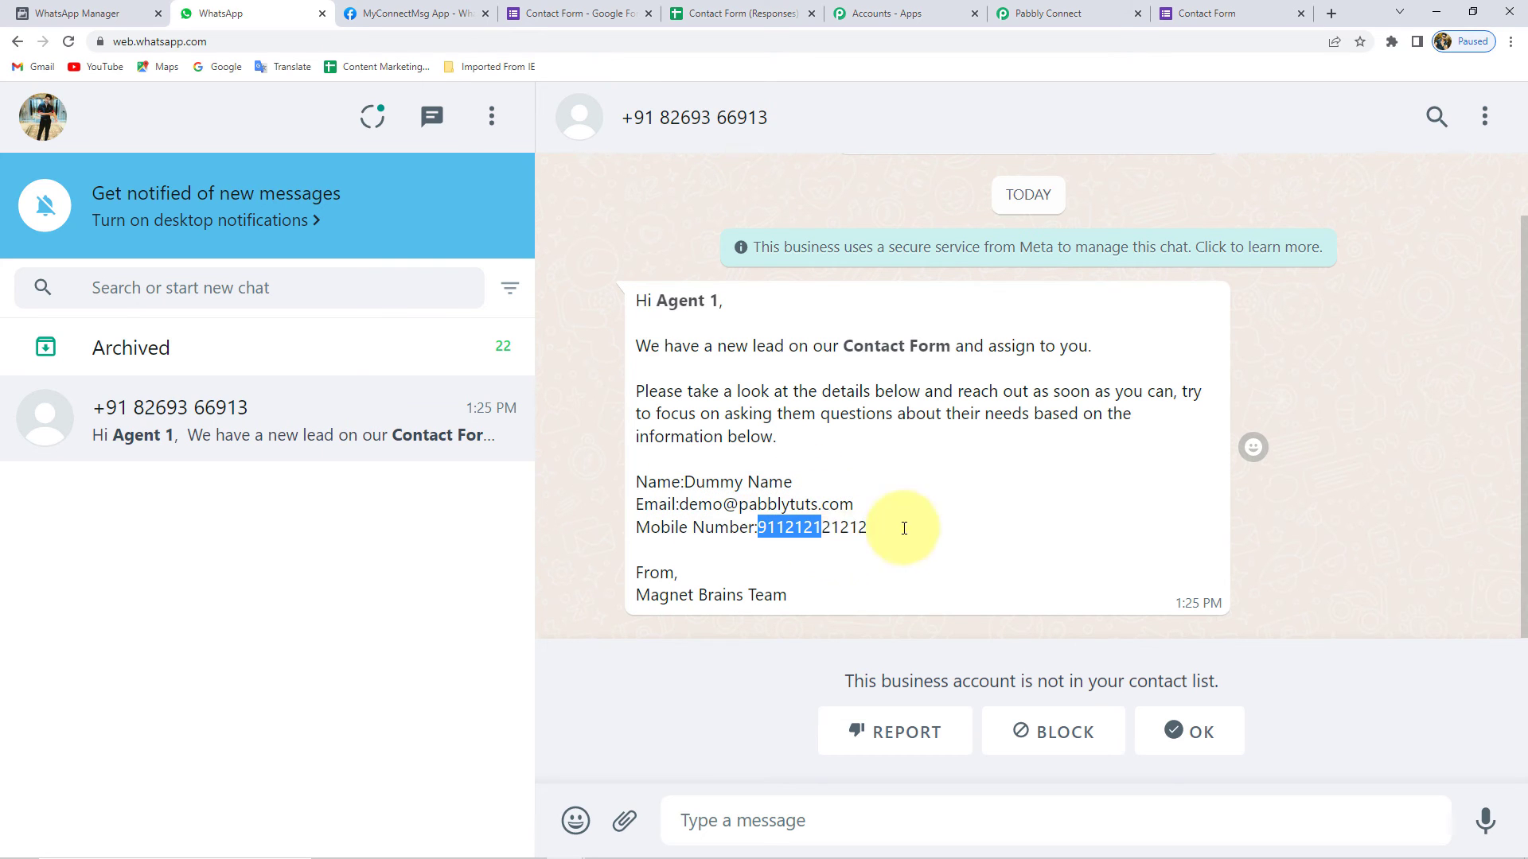
{"action": "left_click", "coordinate": [584, 488]}
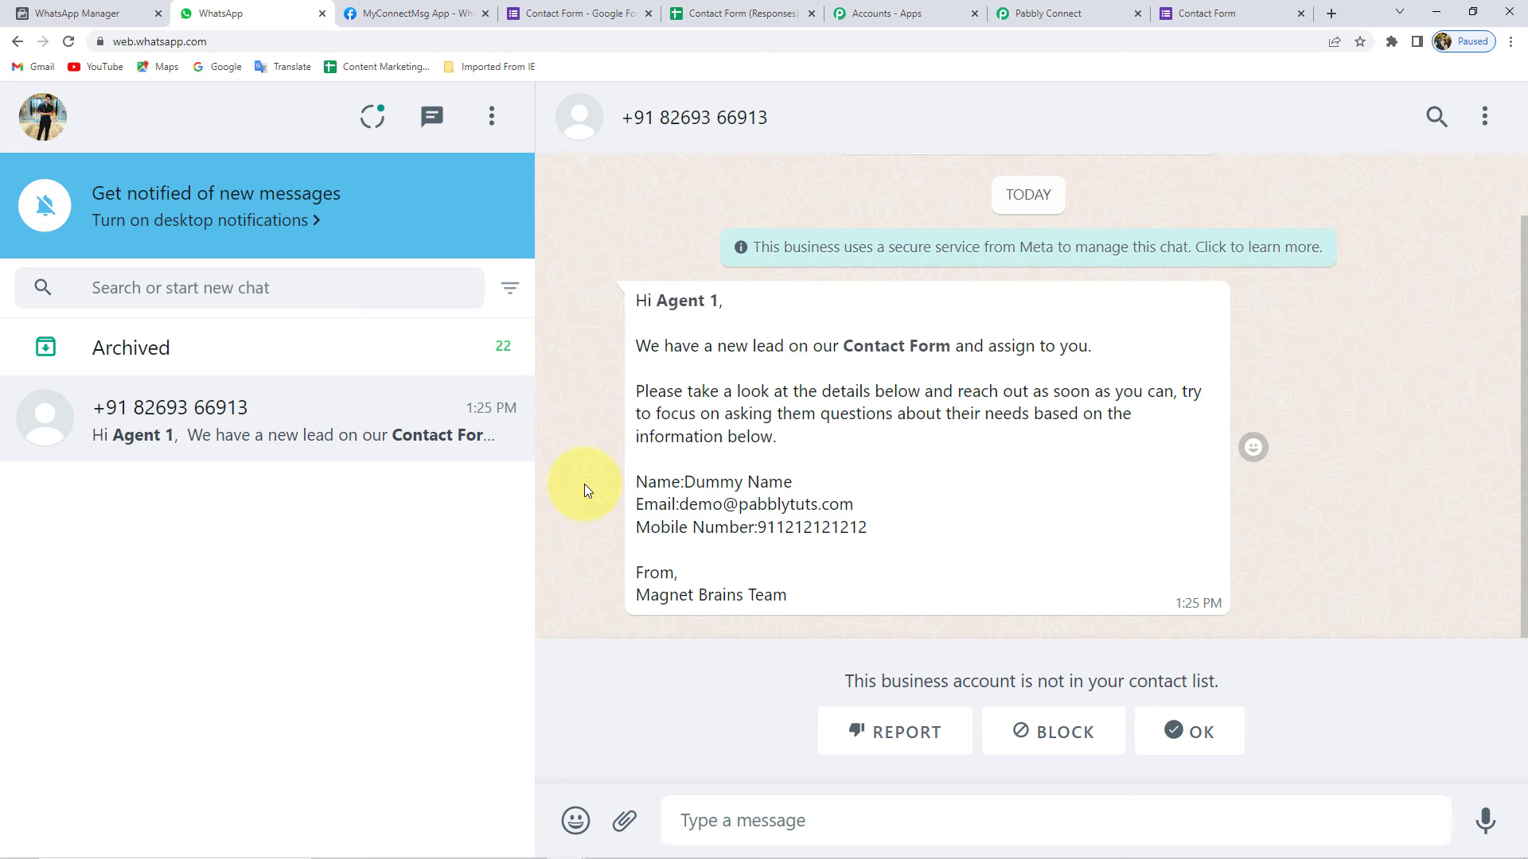
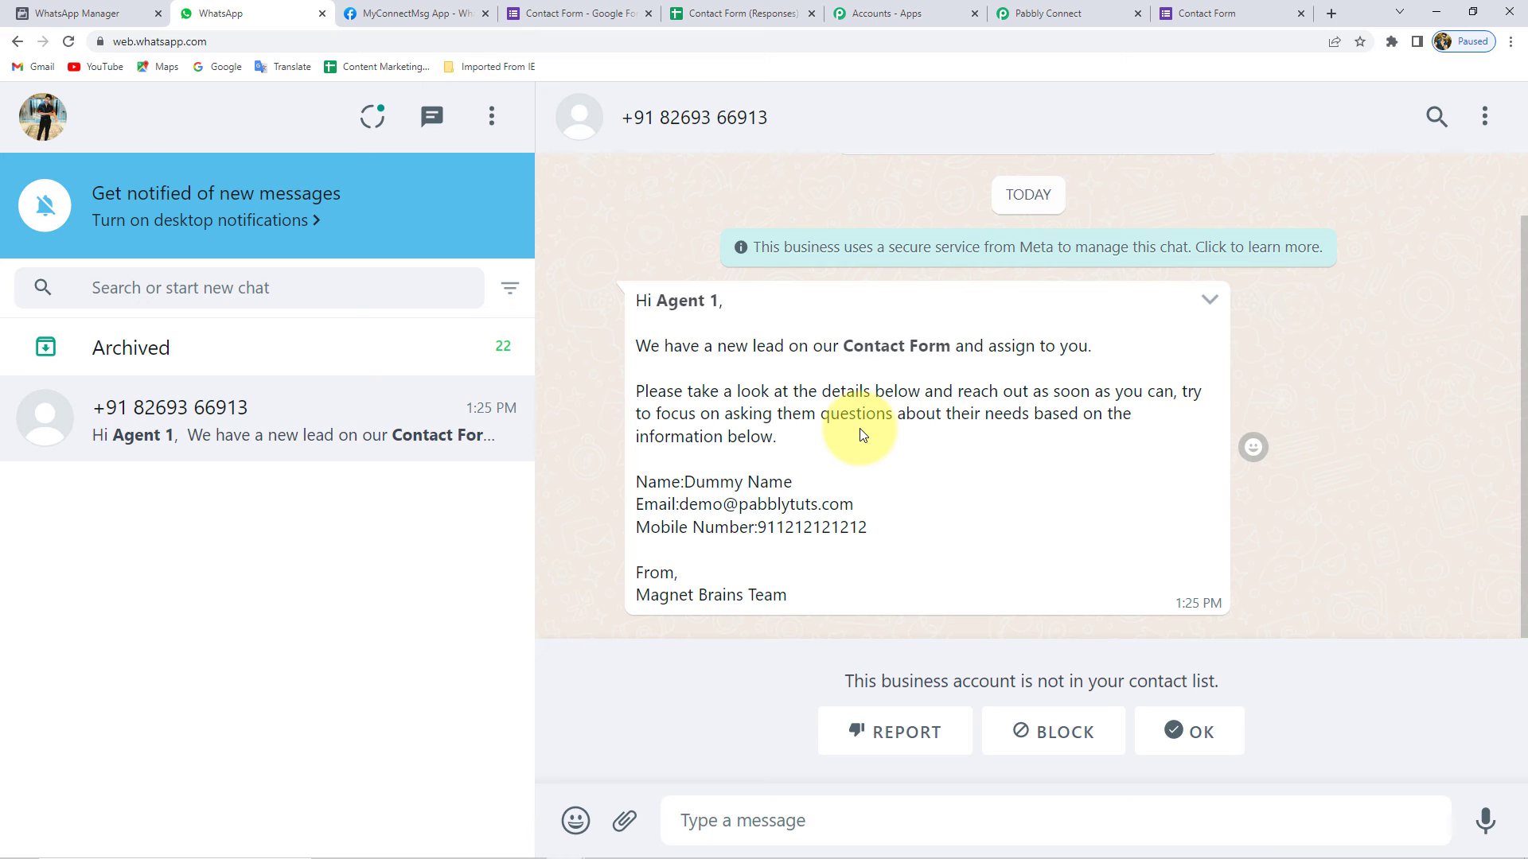
- Save the Agent 1 route and close its panel
{"action": "left_click", "coordinate": [1061, 14]}
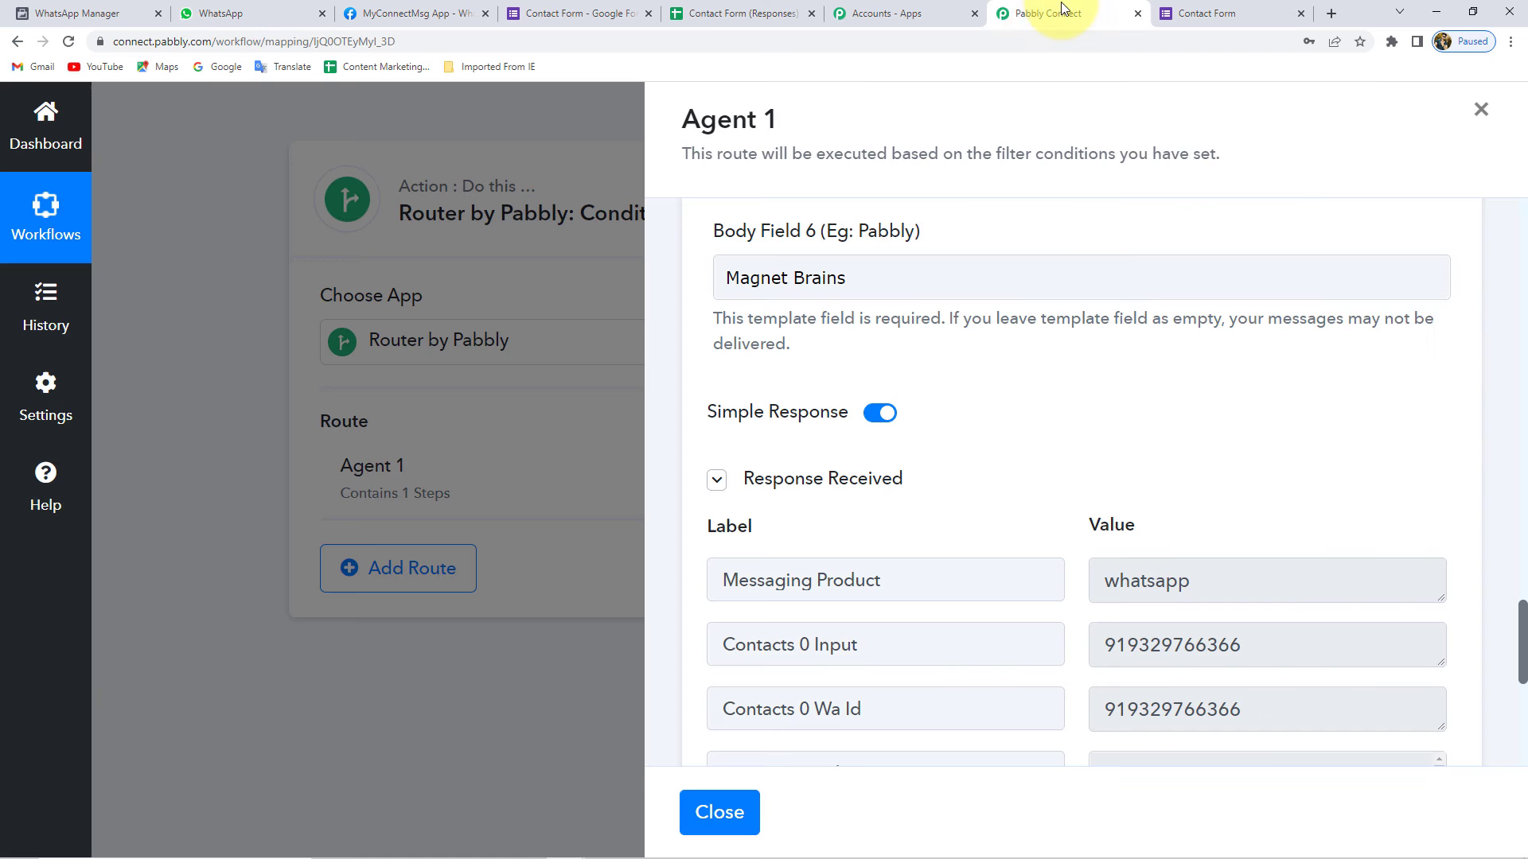
{"action": "scroll", "coordinate": [874, 637], "scroll_direction": "down", "scroll_amount": 3}
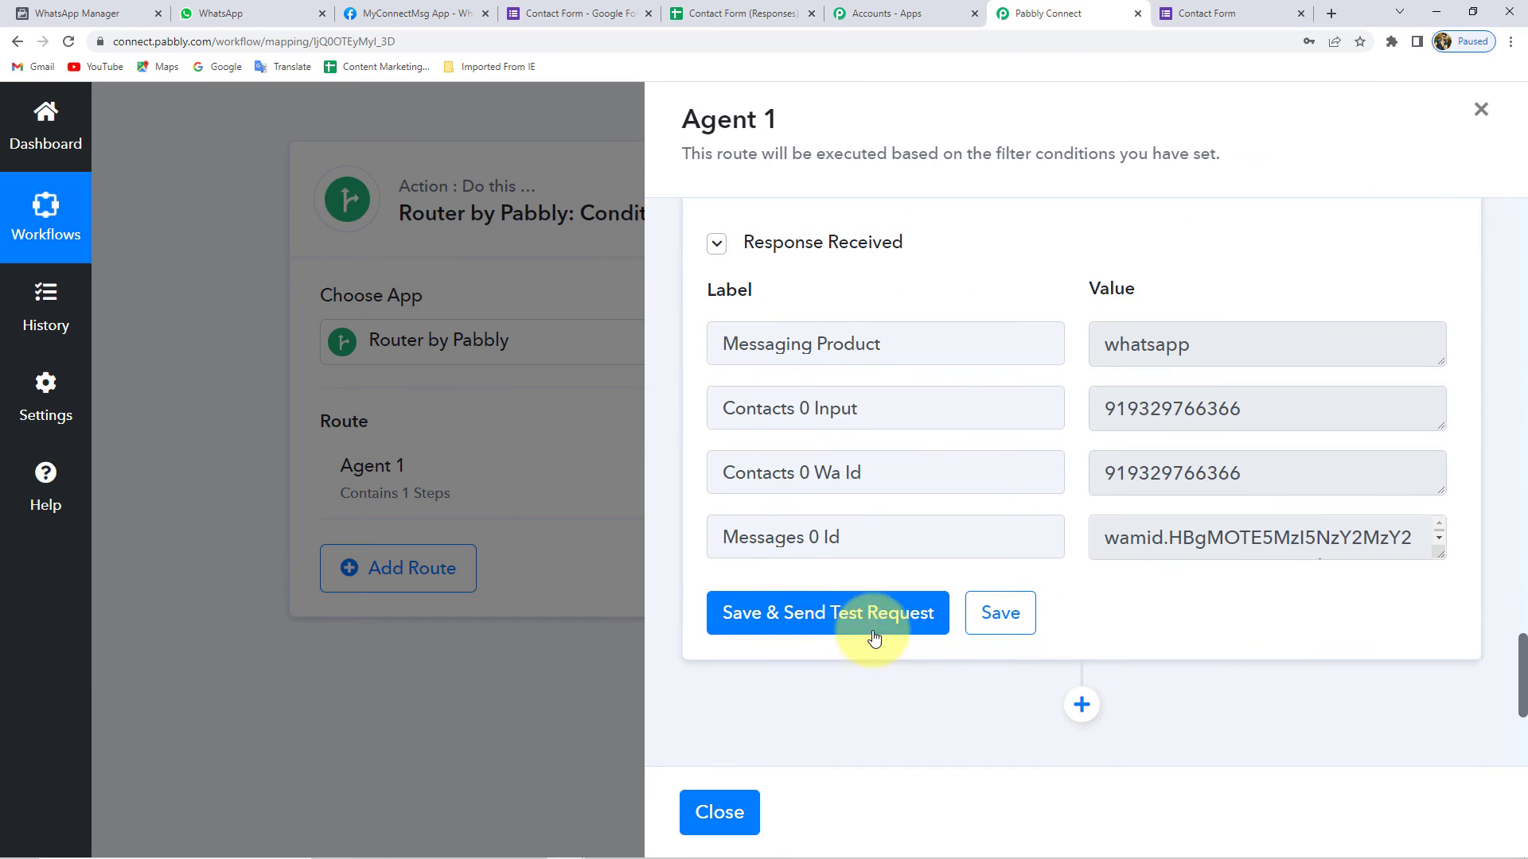
{"action": "left_click", "coordinate": [1032, 622]}
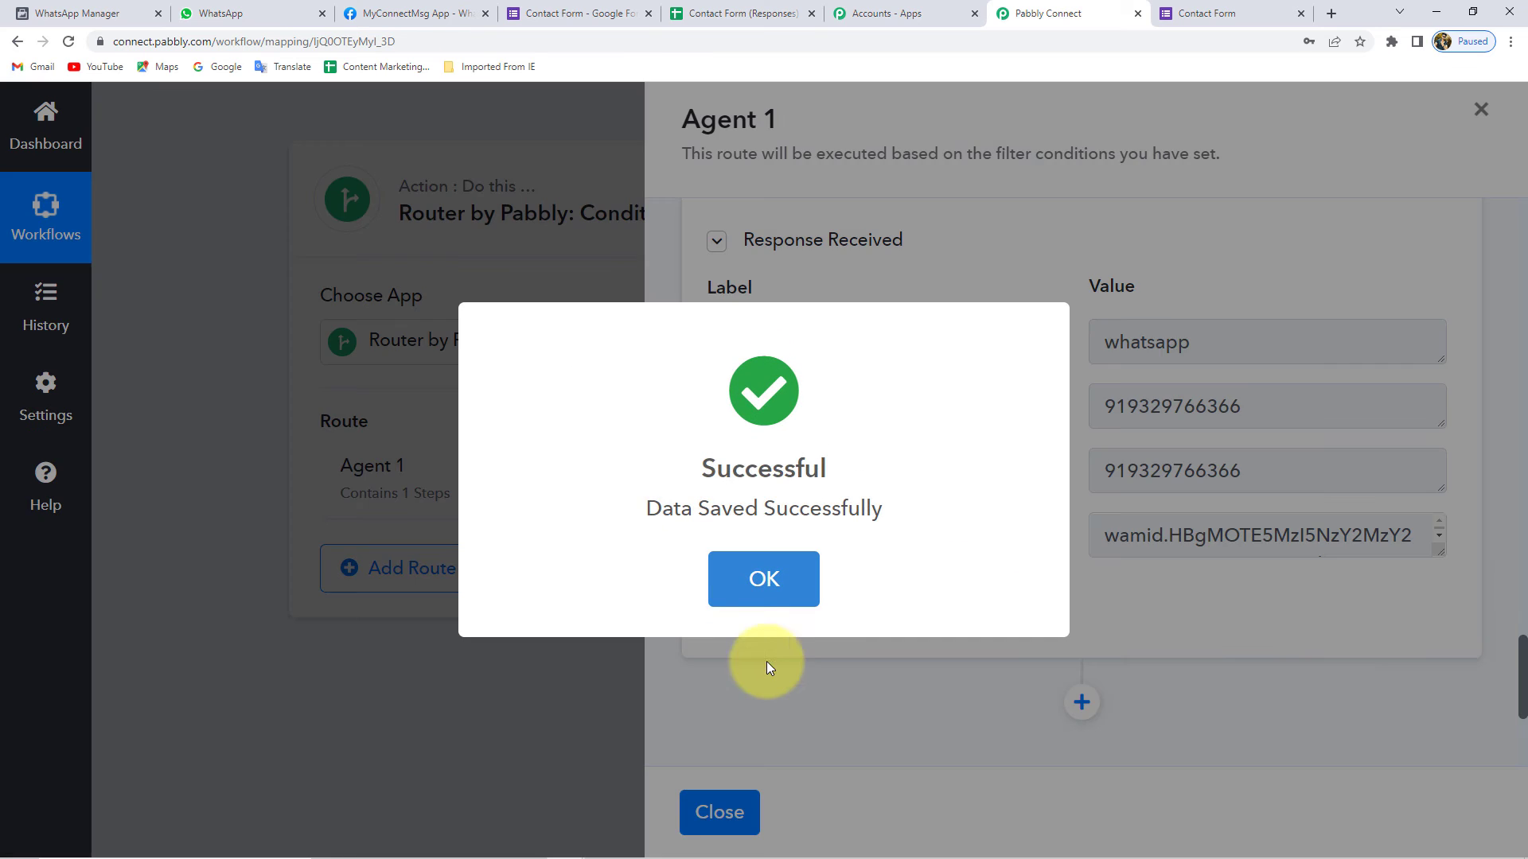
{"action": "left_click", "coordinate": [777, 589]}
{"action": "left_click", "coordinate": [719, 811]}
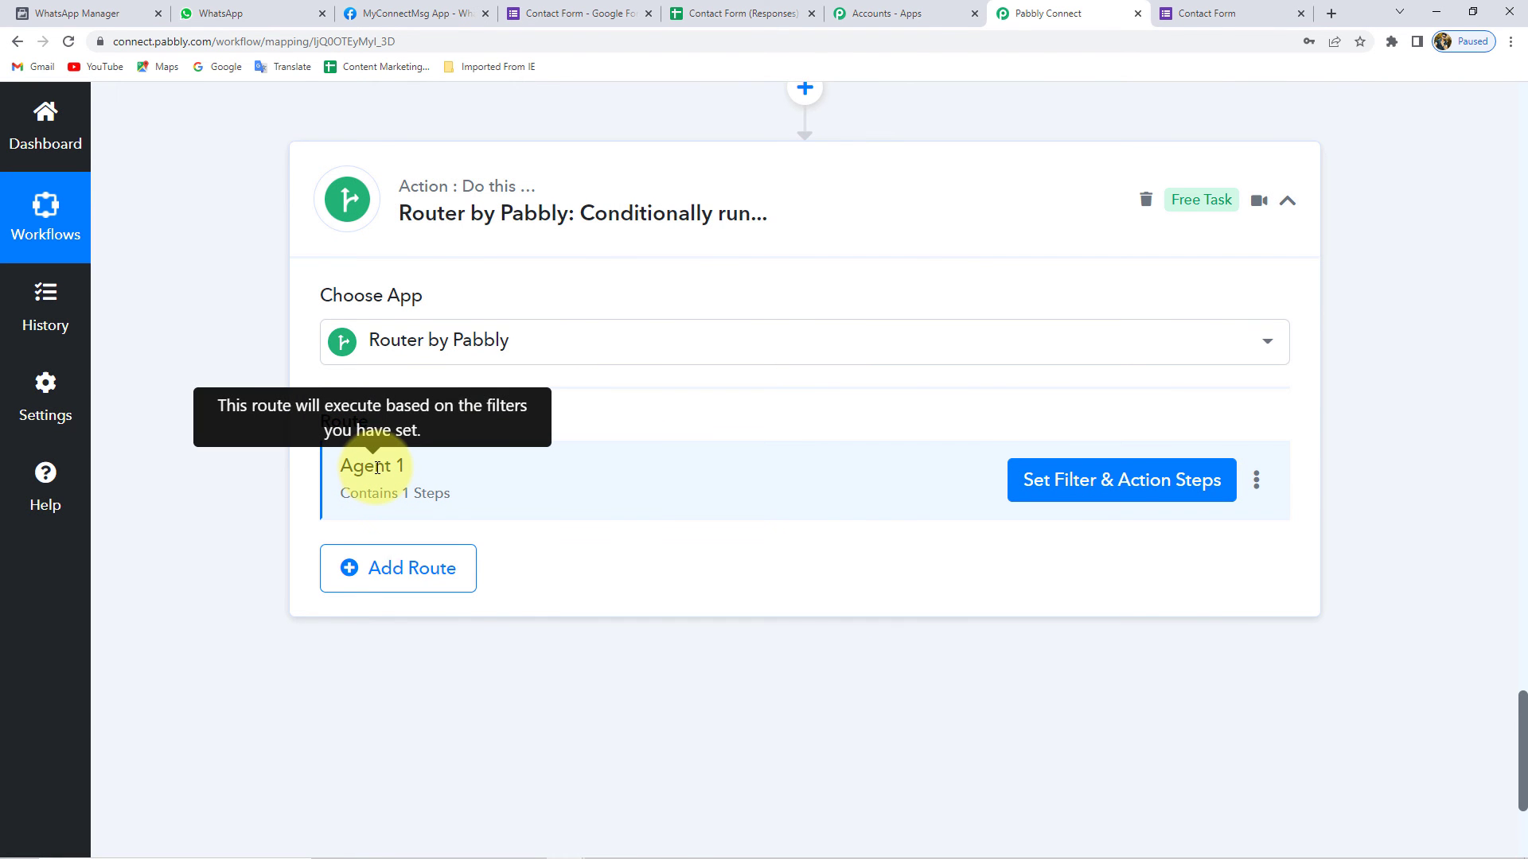
- Clone the Agent 1 route in the router
{"action": "left_click", "coordinate": [1257, 487]}
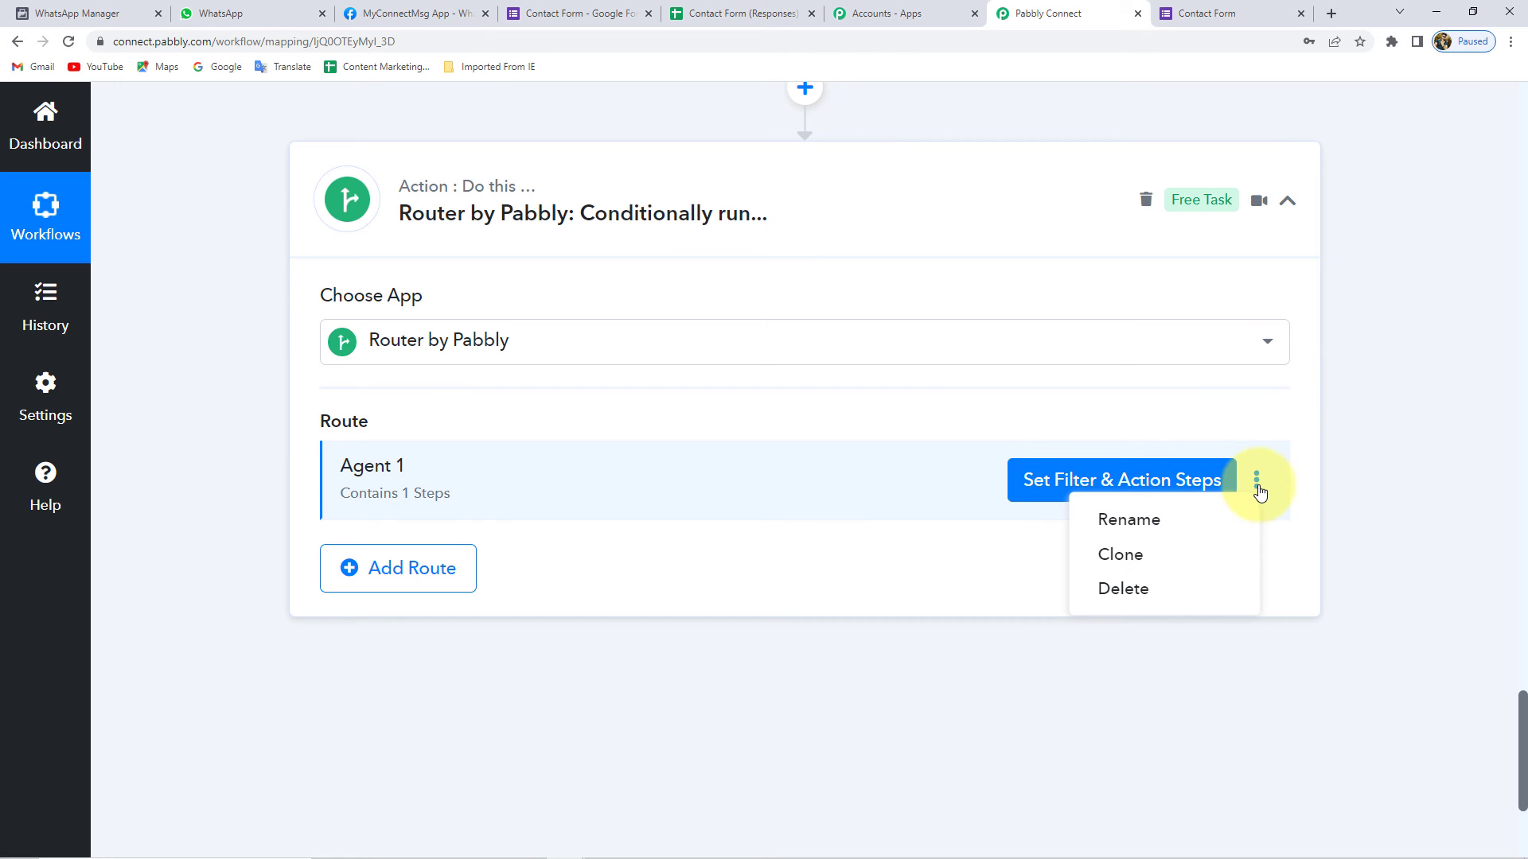
{"action": "left_click", "coordinate": [1154, 566]}
{"action": "left_click", "coordinate": [686, 579]}
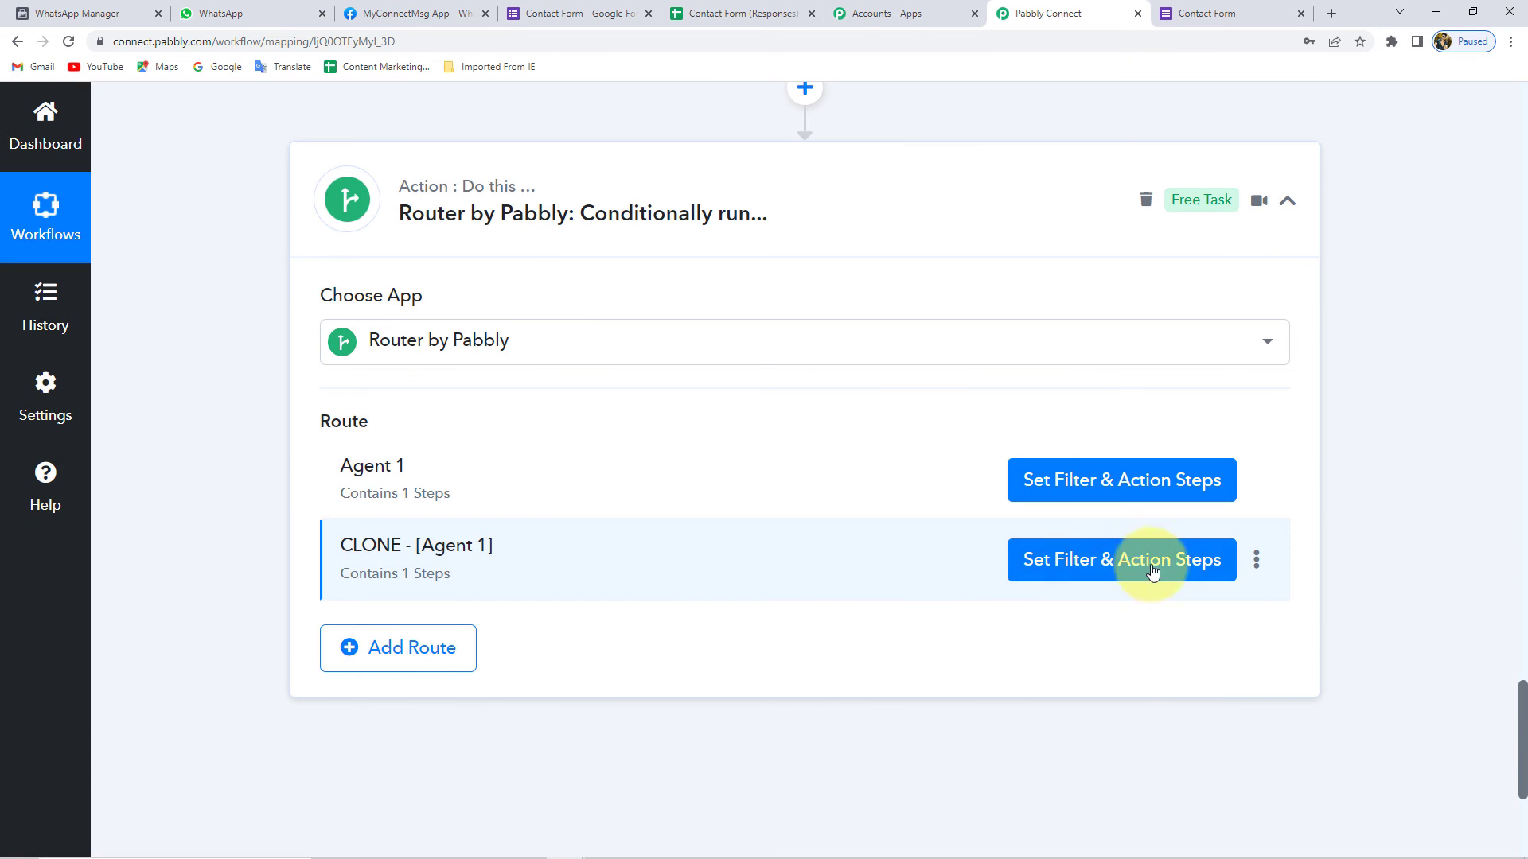
- Rename the cloned route to 'Agent 2' and show its filter and action steps
{"action": "left_click", "coordinate": [1256, 561]}
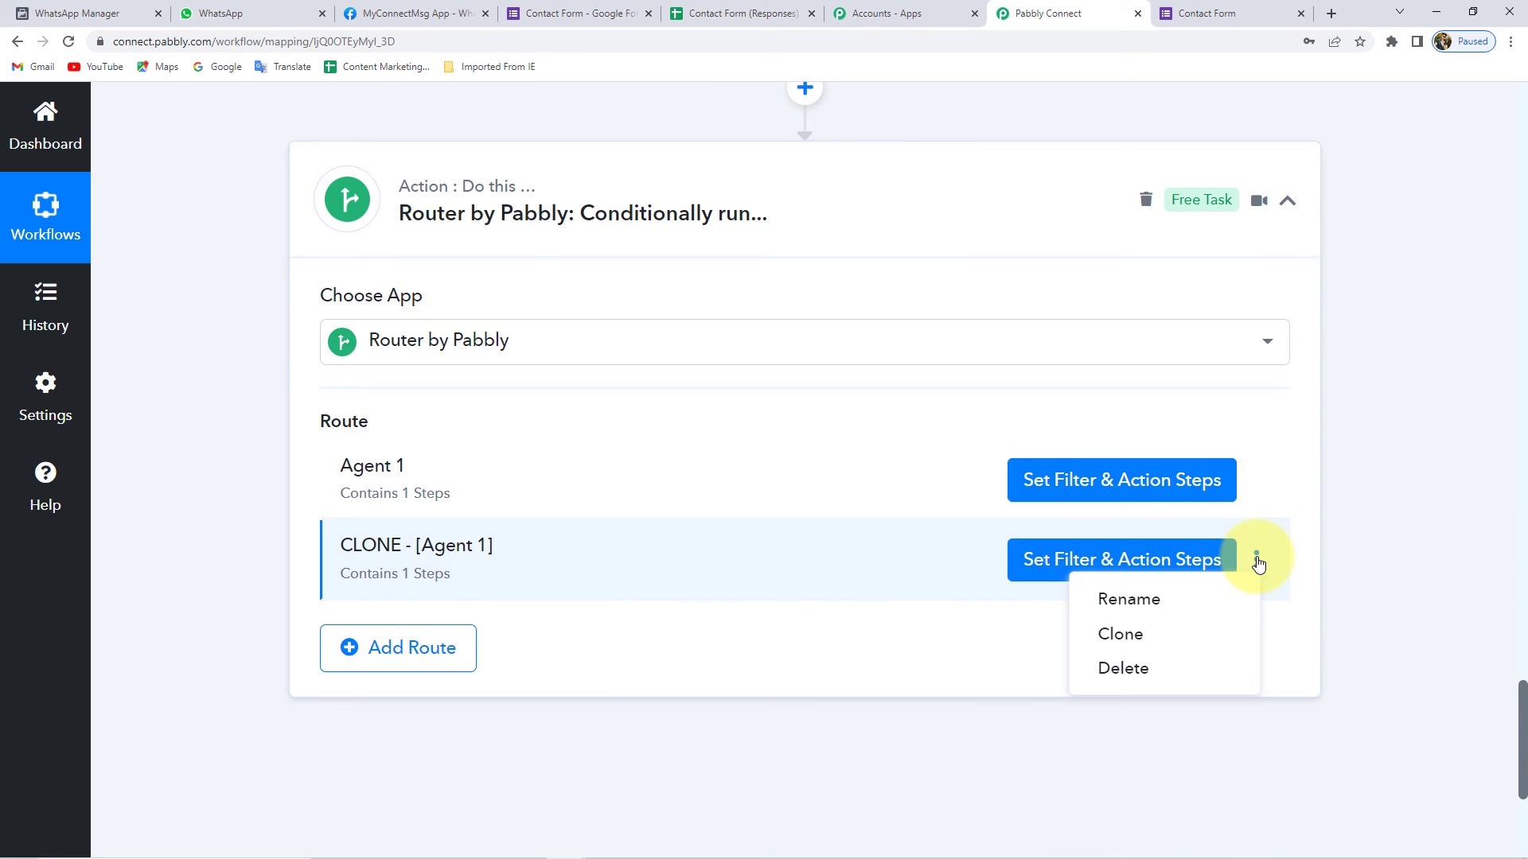
{"action": "left_click", "coordinate": [1125, 600]}
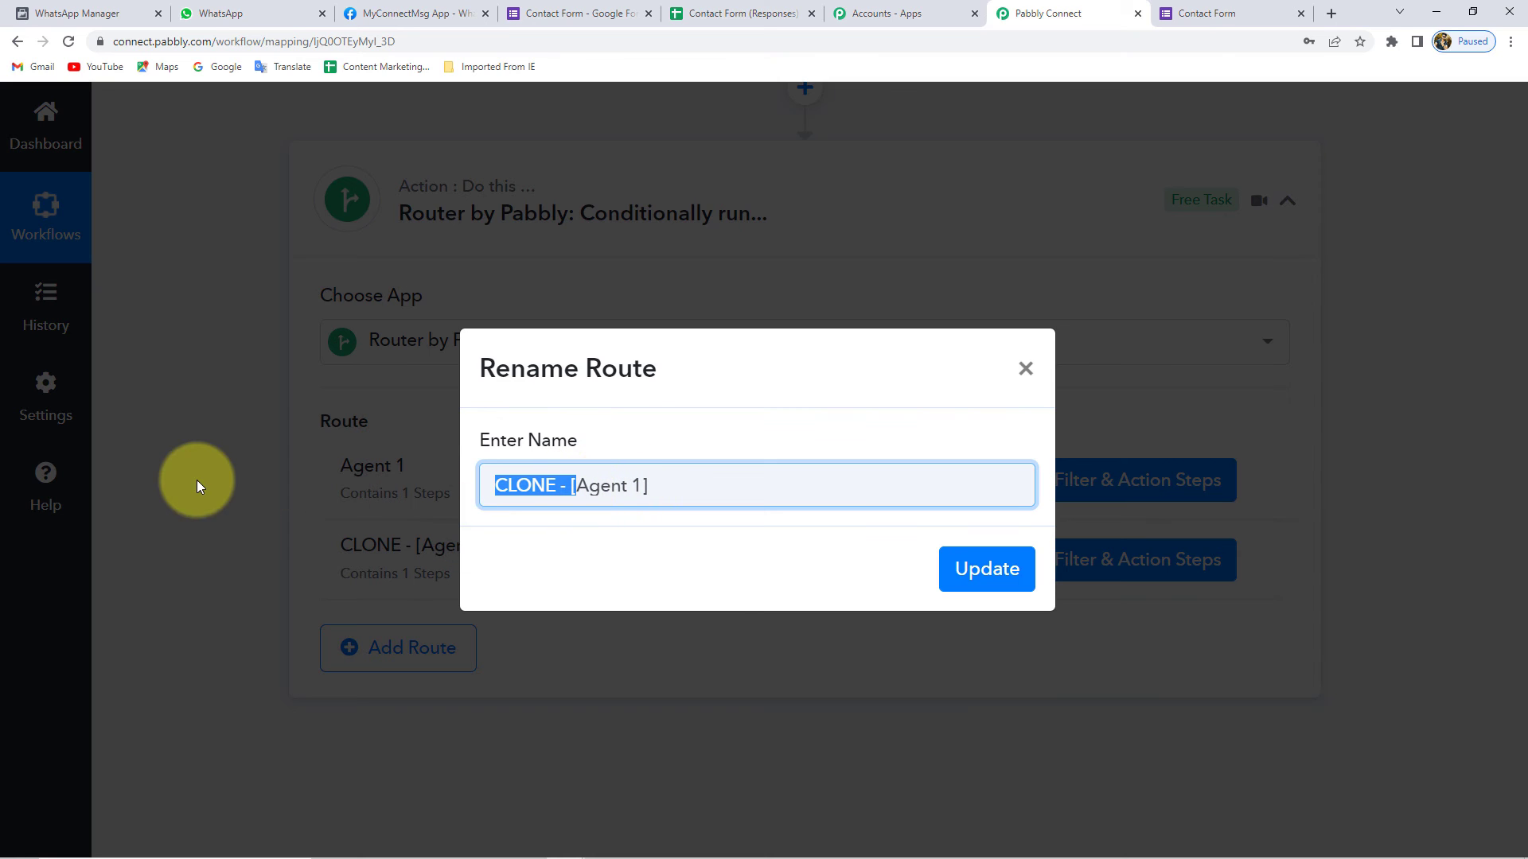
{"action": "key", "text": "BackSpace"}
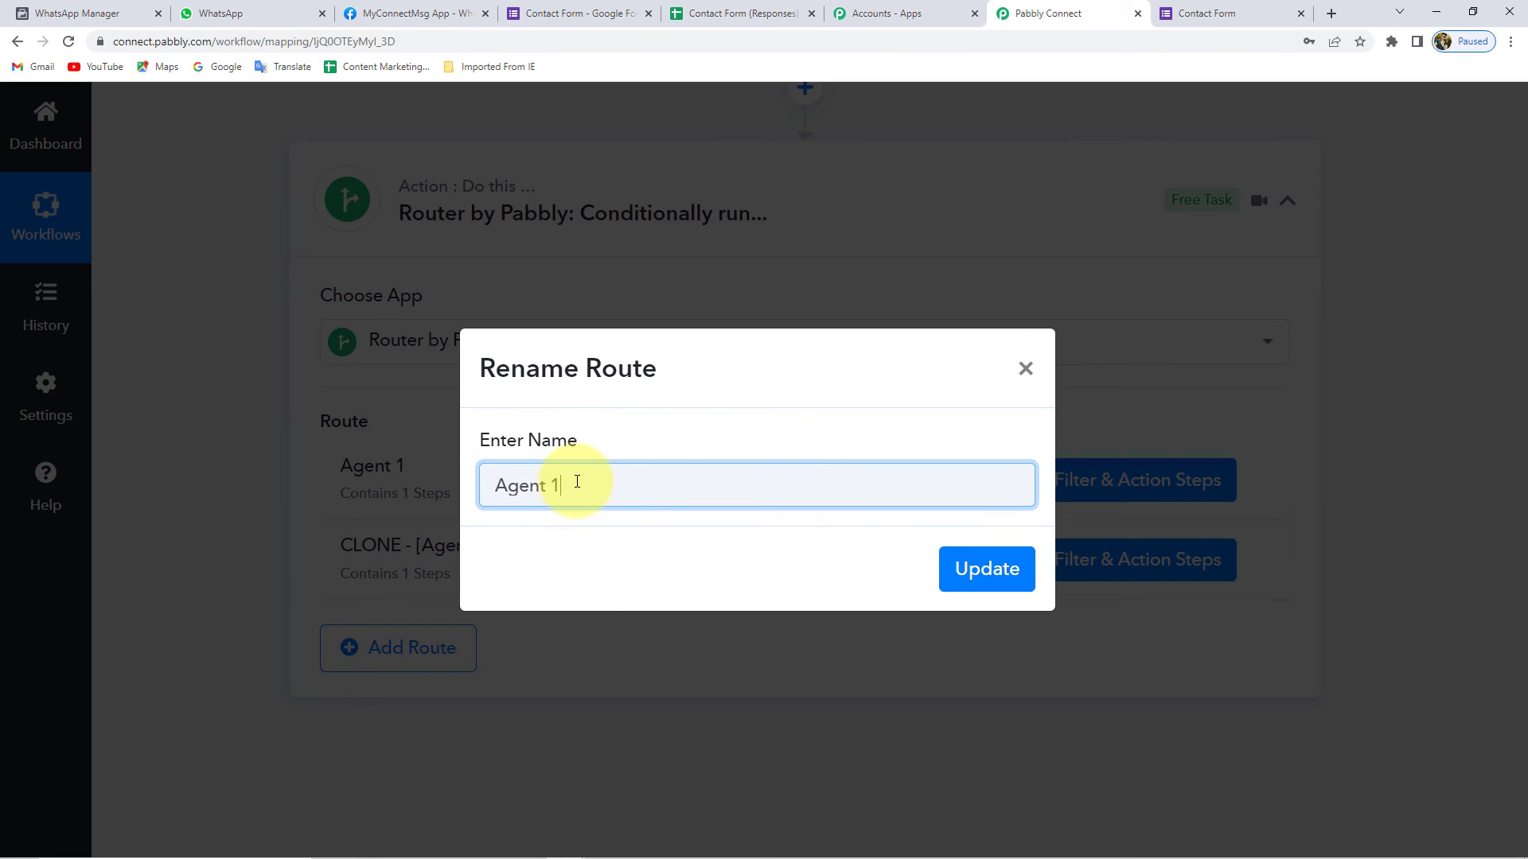
{"action": "type", "text": "2"}
{"action": "left_click", "coordinate": [986, 569]}
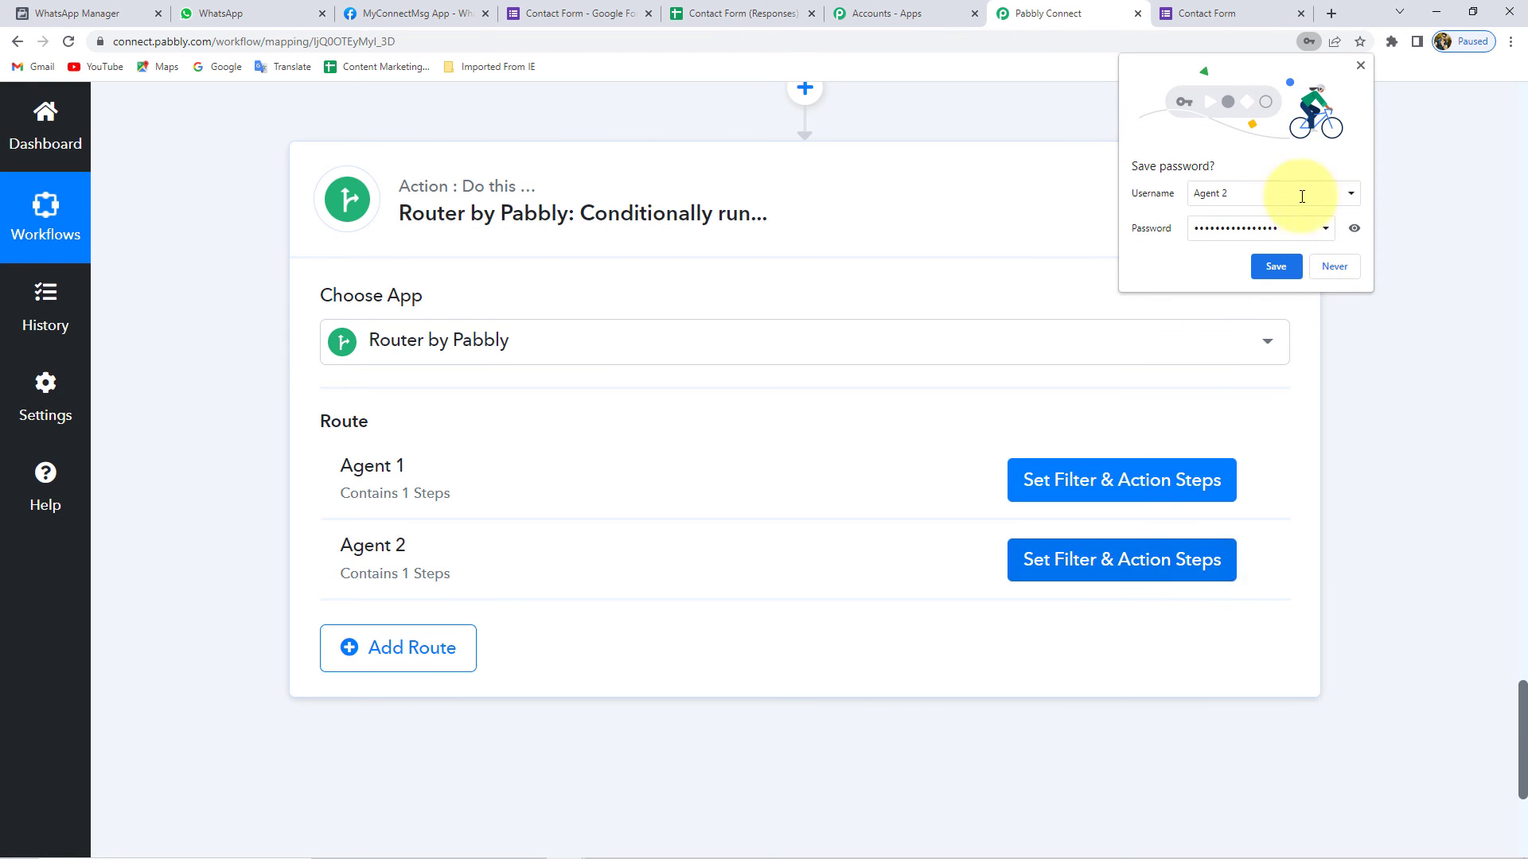
{"action": "left_click", "coordinate": [1326, 260]}
{"action": "left_click", "coordinate": [1159, 560]}
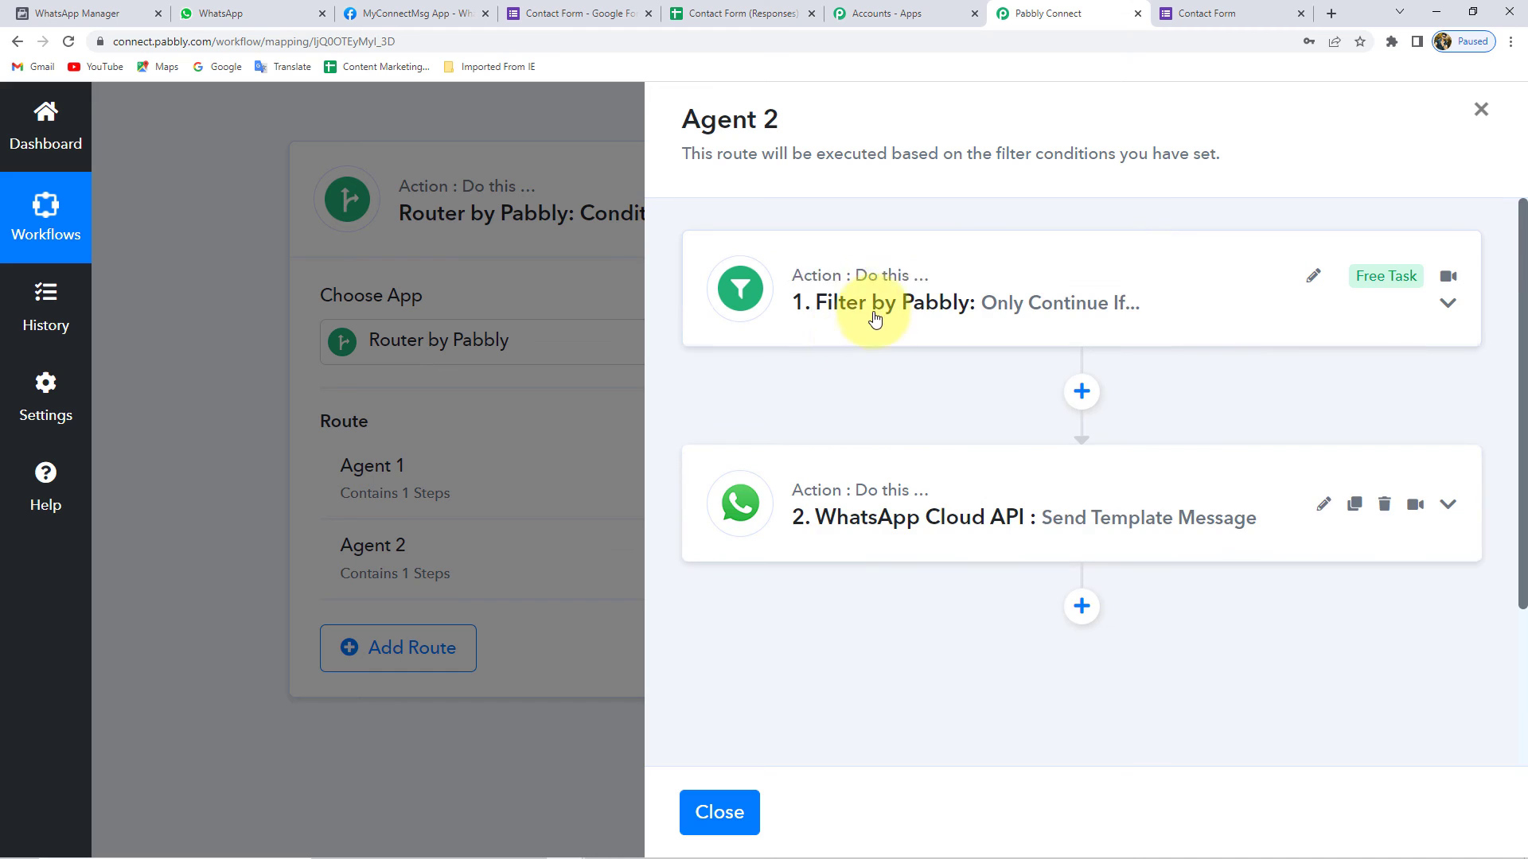
- Set the Agent 2 filter value to 2 and save it
{"action": "left_click", "coordinate": [1201, 465]}
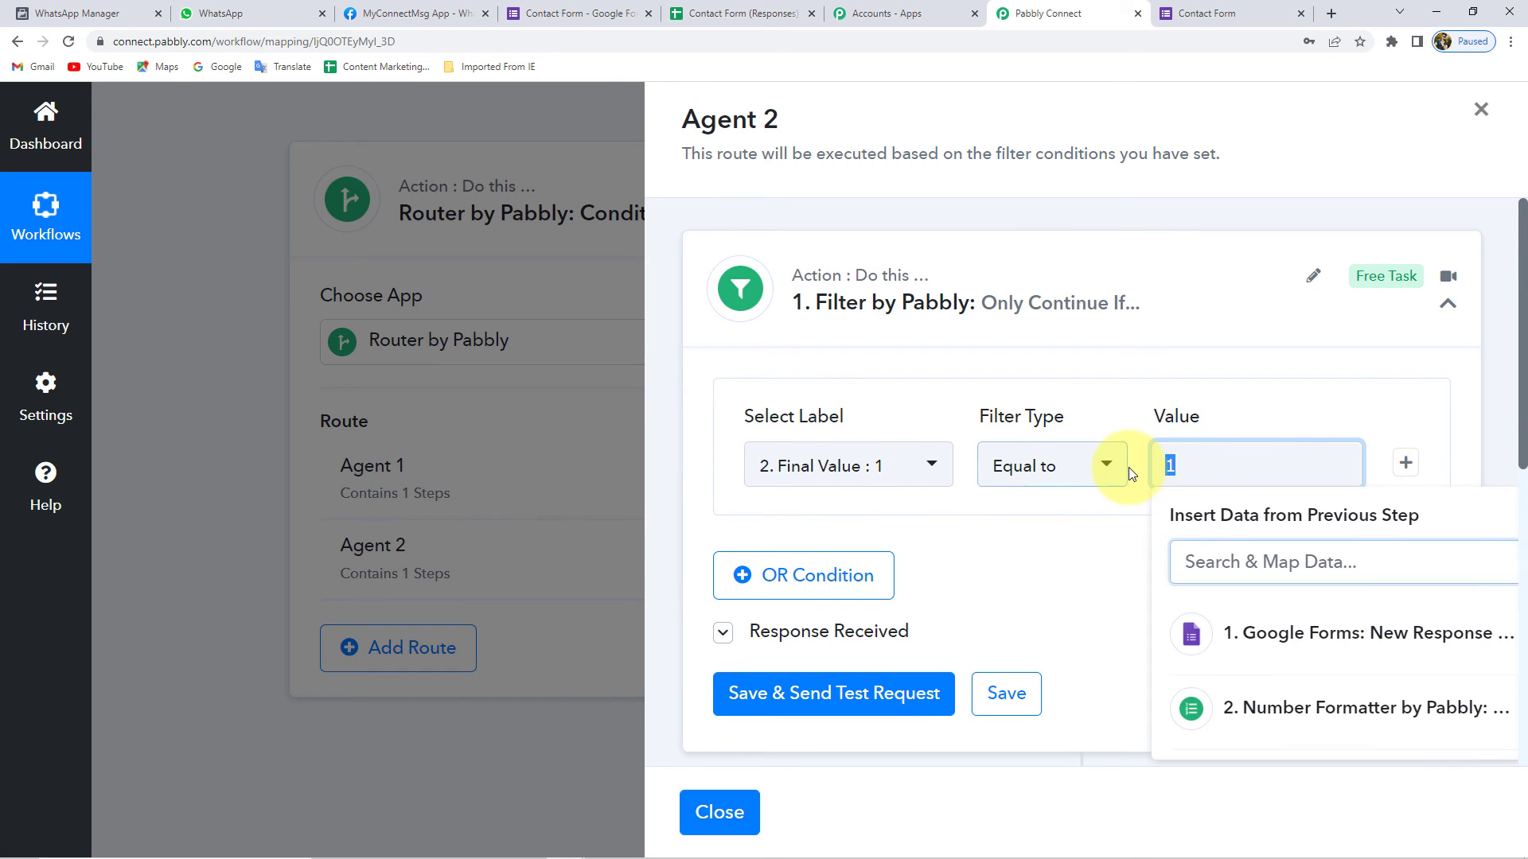
{"action": "type", "text": "2"}
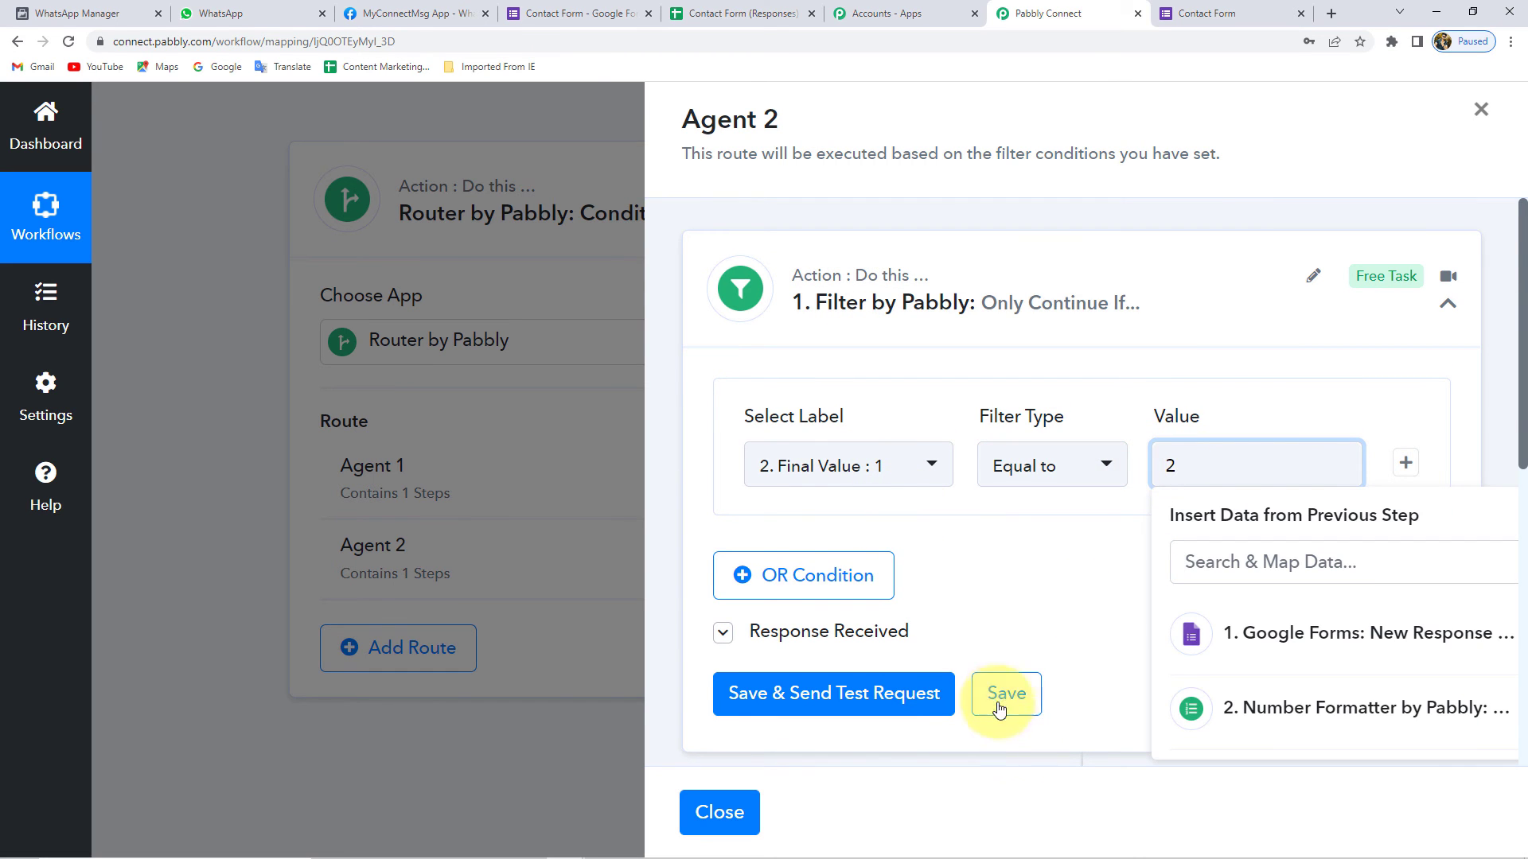
{"action": "left_click", "coordinate": [1009, 704]}
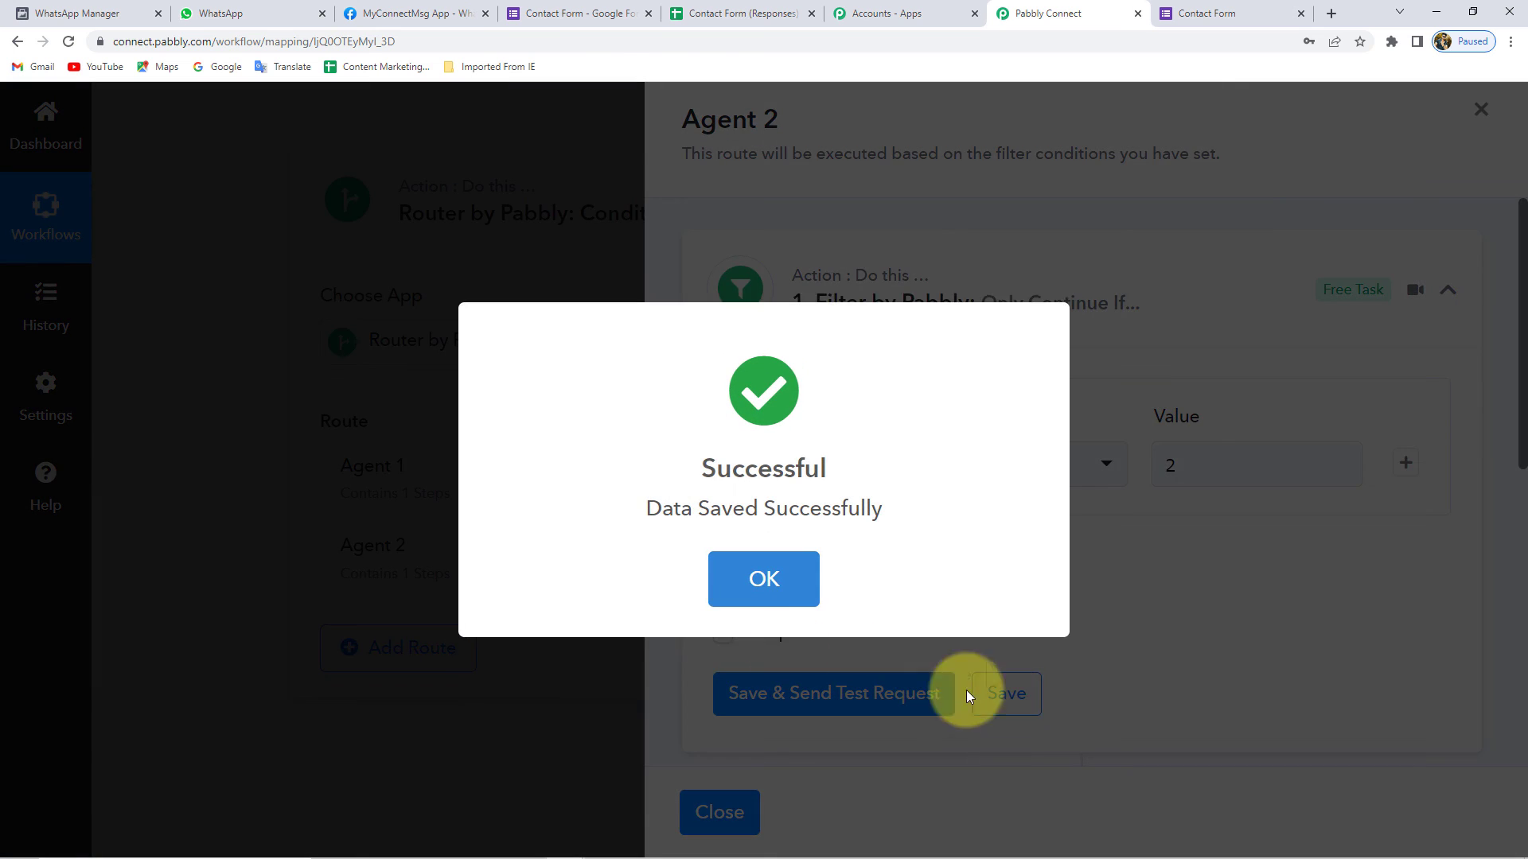
{"action": "left_click", "coordinate": [764, 565]}
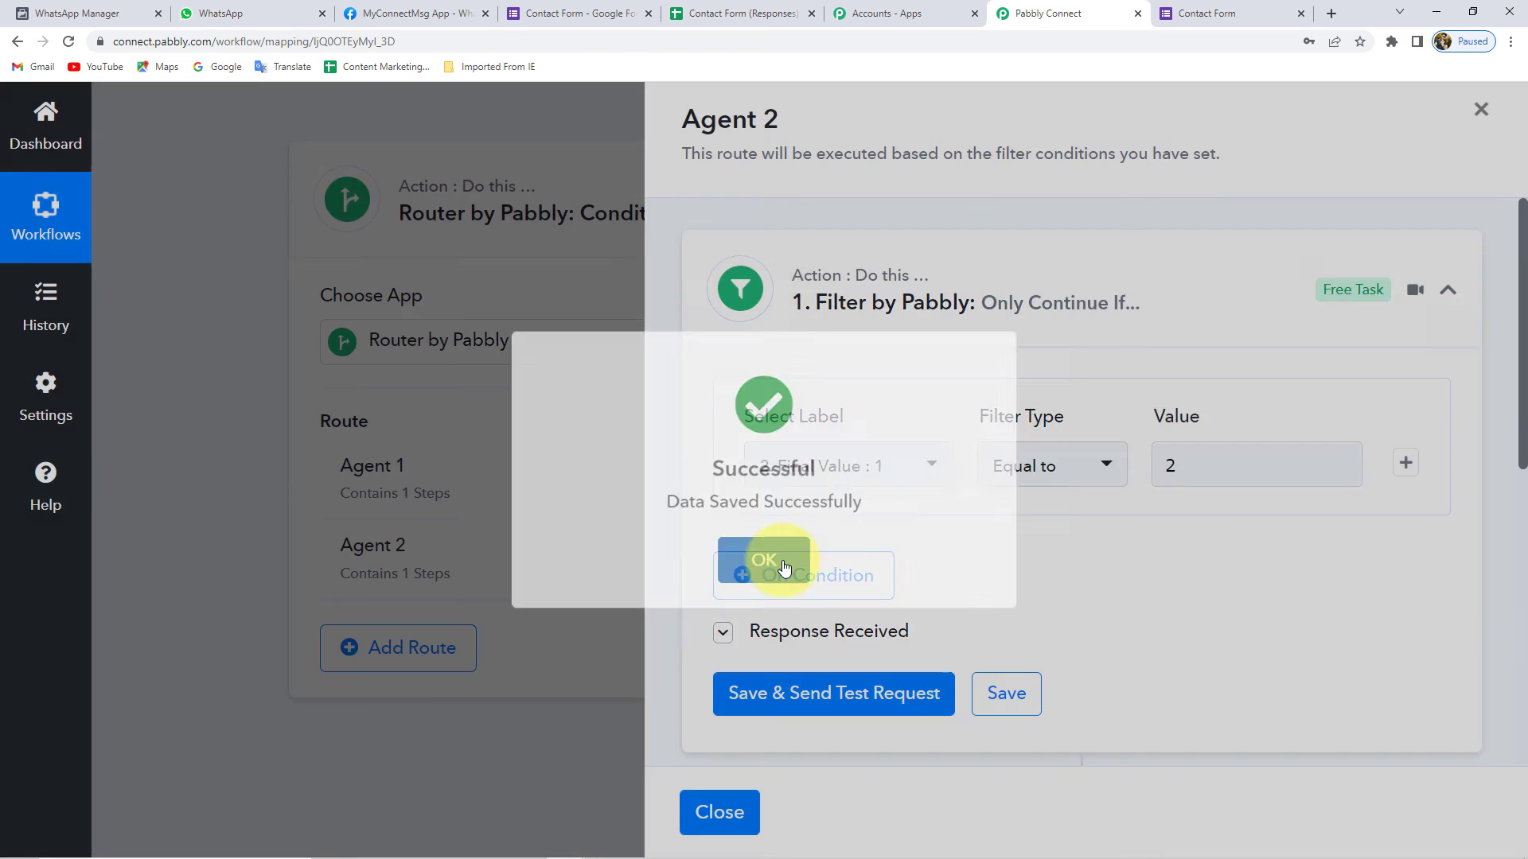
- Replace the recipient mobile number in the WhatsApp Cloud API step
{"action": "scroll", "coordinate": [667, 607], "scroll_direction": "down", "scroll_amount": 6}
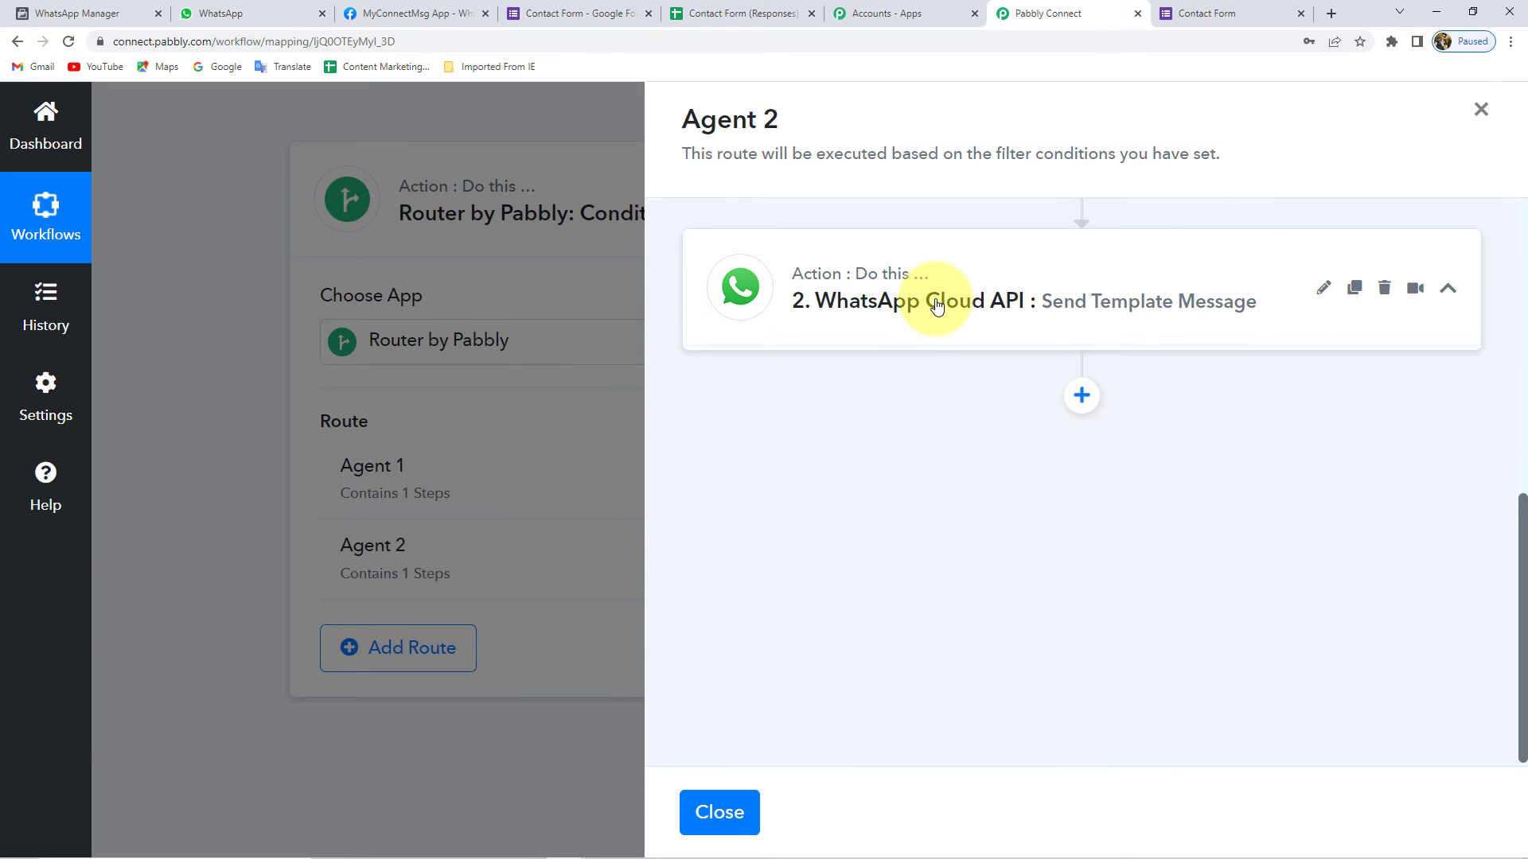
{"action": "left_click", "coordinate": [937, 307]}
{"action": "scroll", "coordinate": [853, 529], "scroll_direction": "down", "scroll_amount": 8}
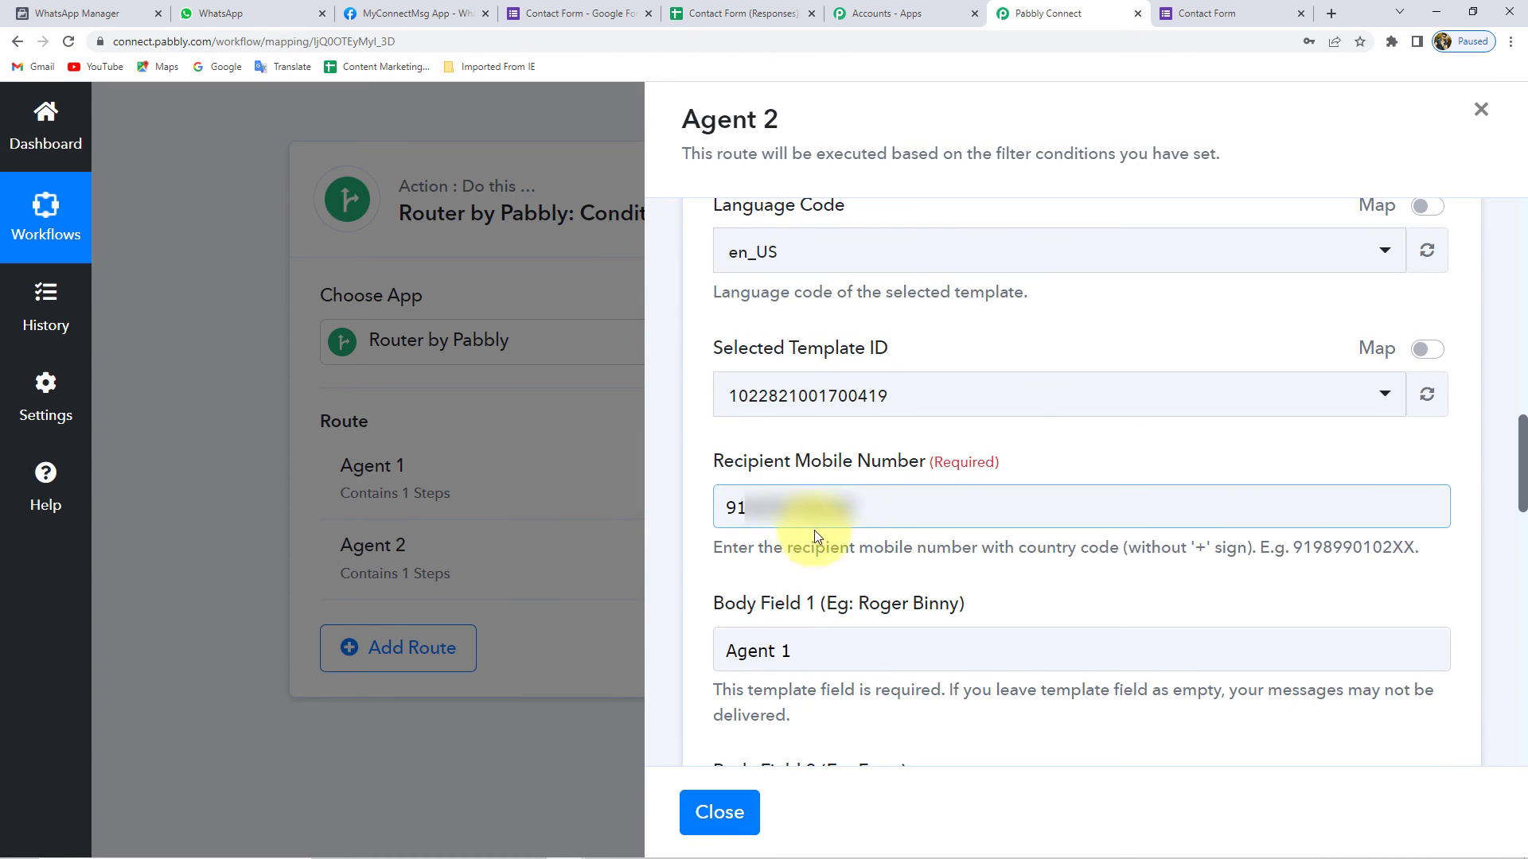
{"action": "left_click_drag", "start_coordinate": [886, 506], "coordinate": [746, 508]}
{"action": "key", "text": "BackSpace"}
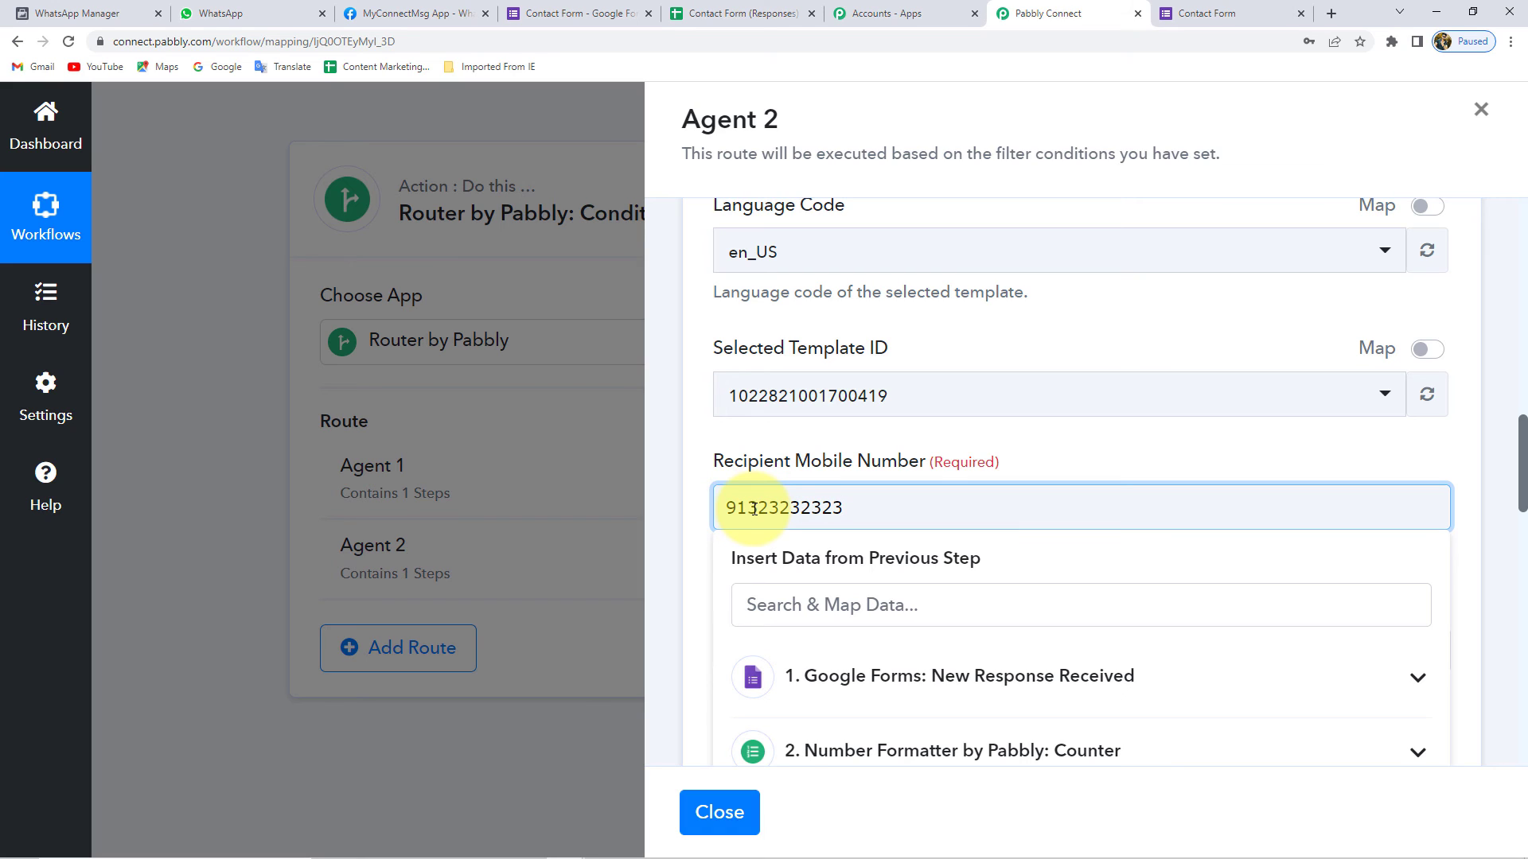
{"action": "left_click", "coordinate": [699, 512]}
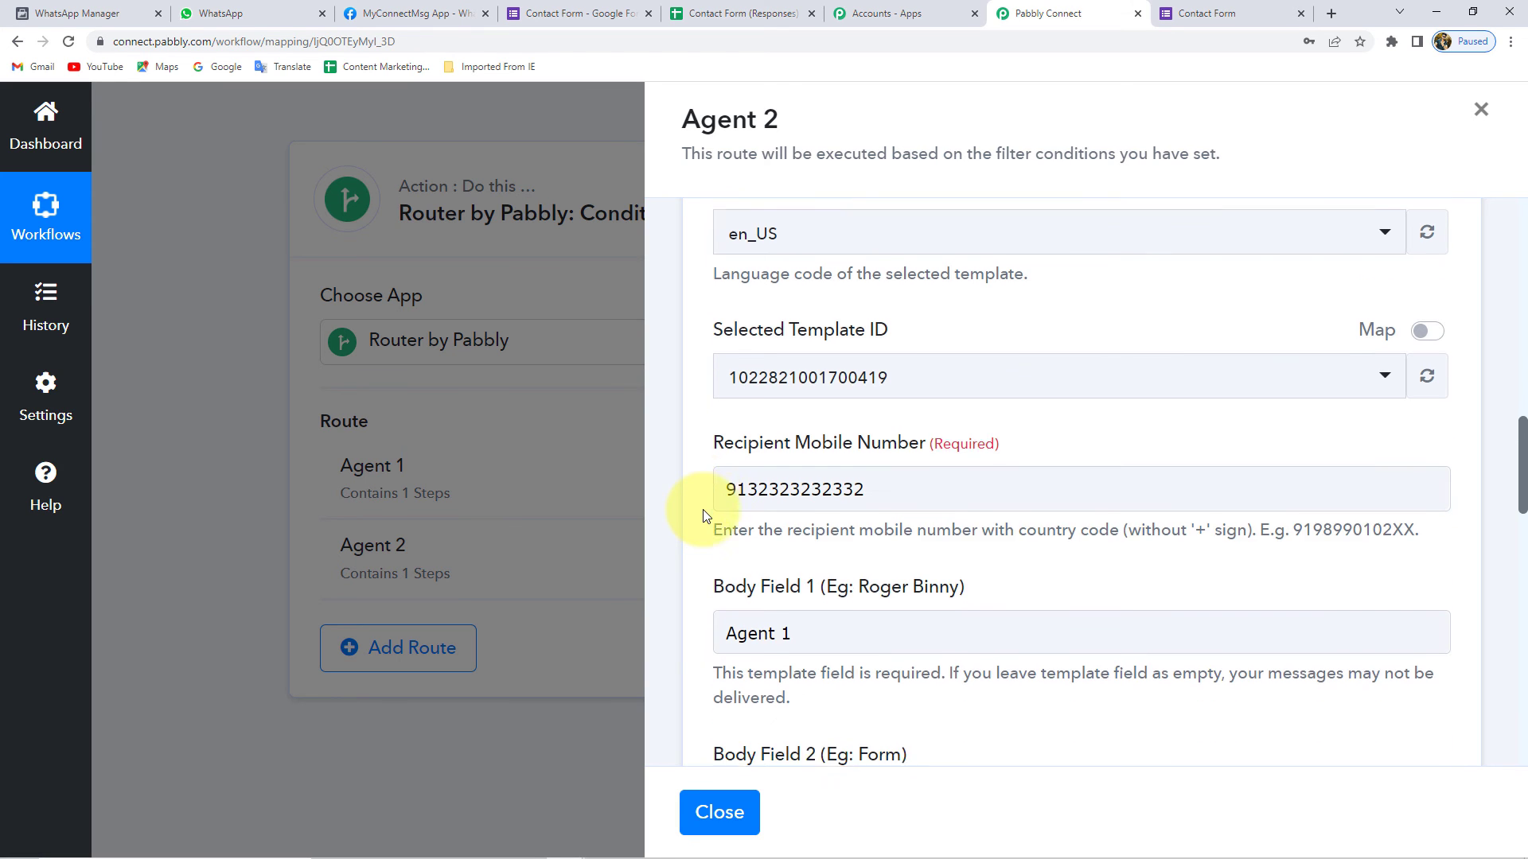
{"action": "scroll", "coordinate": [955, 446], "scroll_direction": "down", "scroll_amount": 2}
{"action": "left_click_drag", "start_coordinate": [1211, 389], "coordinate": [1071, 390]}
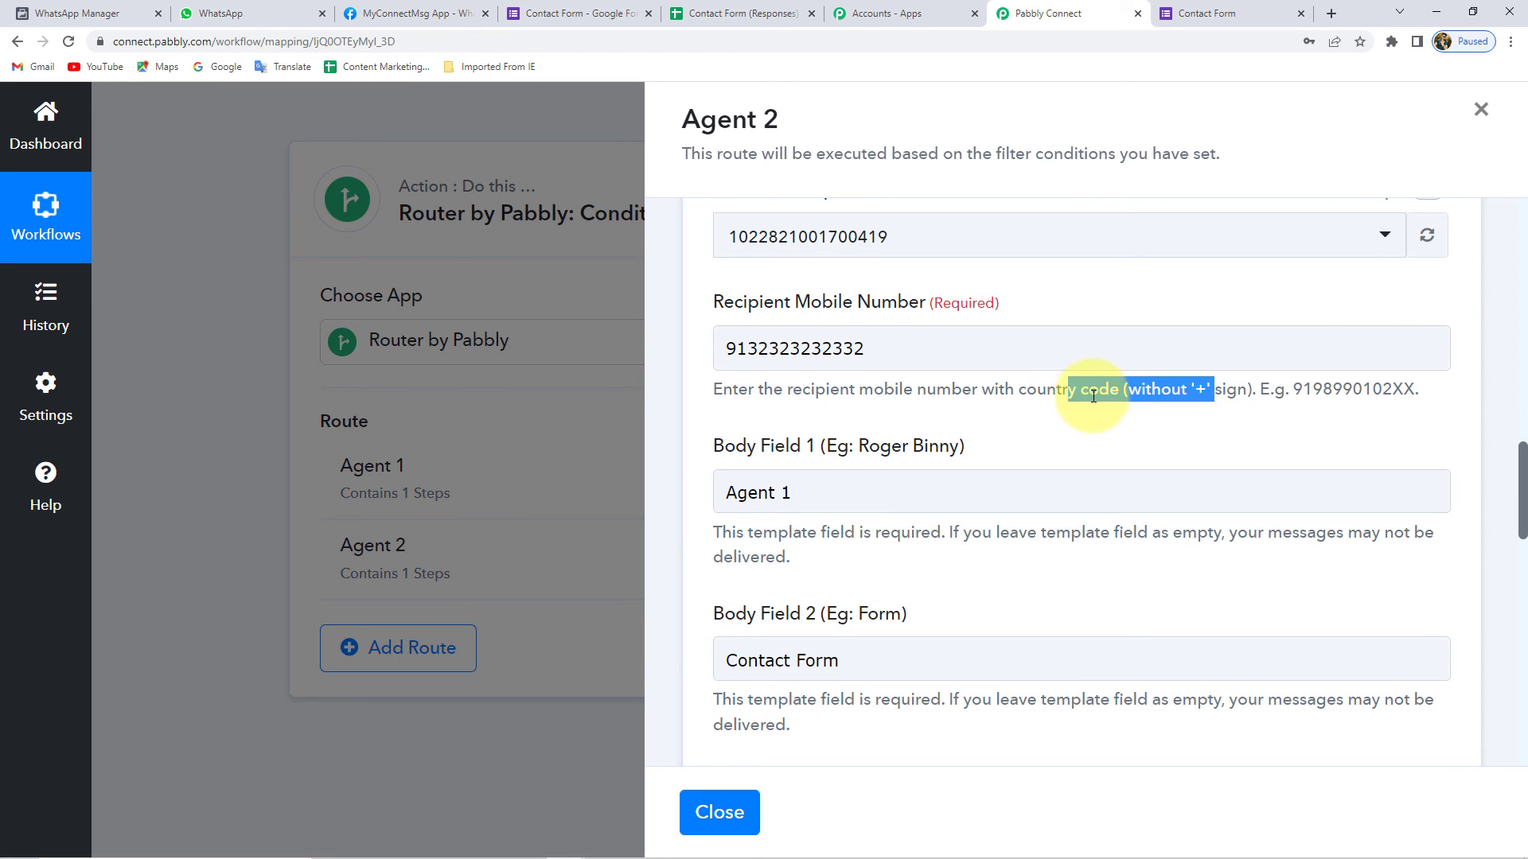
{"action": "left_click", "coordinate": [727, 343]}
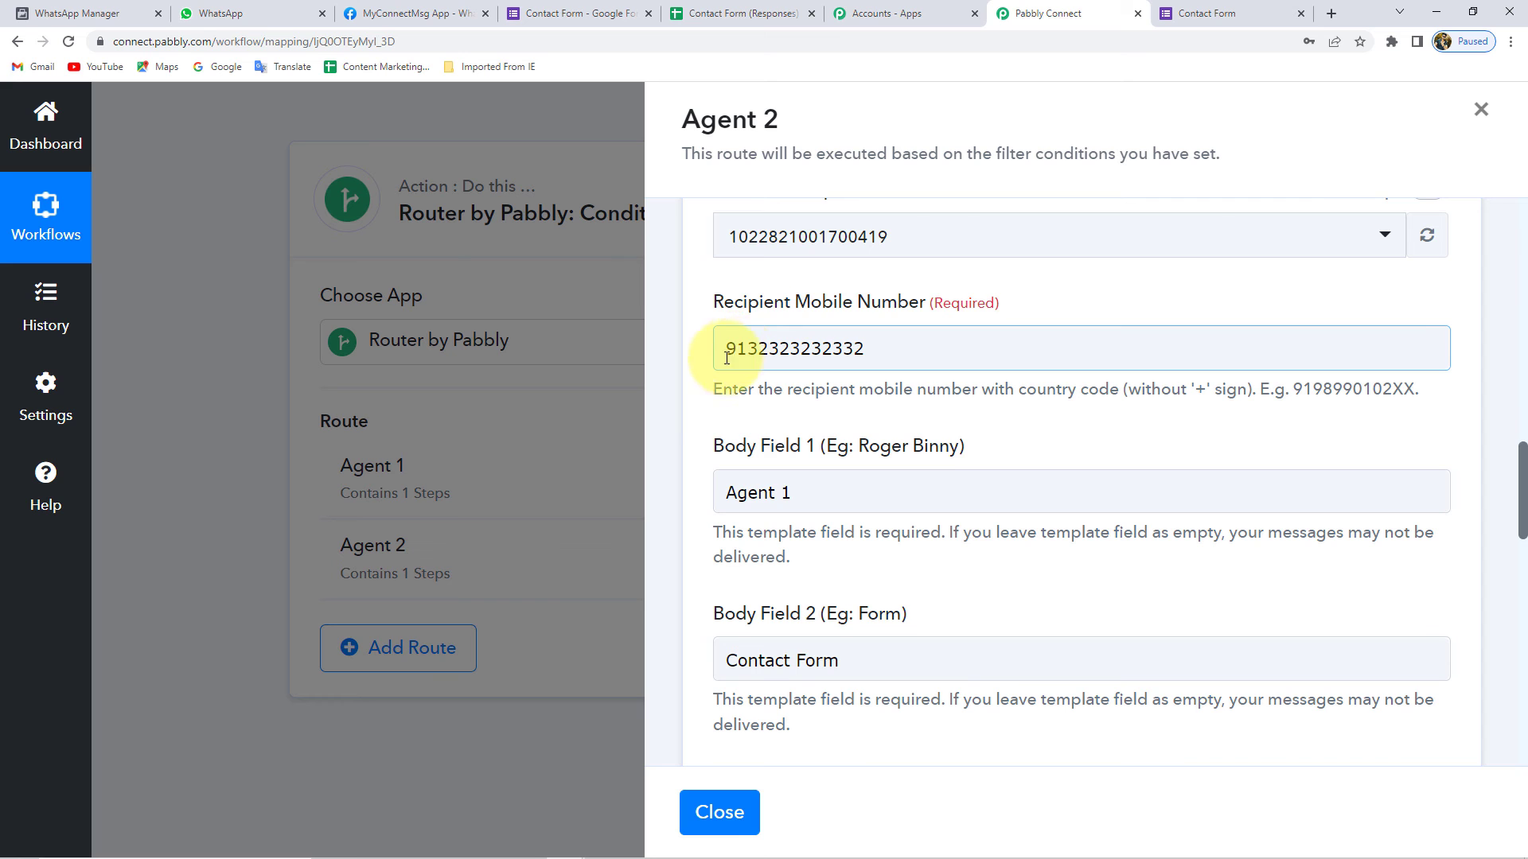
- Save the Agent 2 WhatsApp step and close the route panel
{"action": "scroll", "coordinate": [692, 406], "scroll_direction": "down", "scroll_amount": 10}
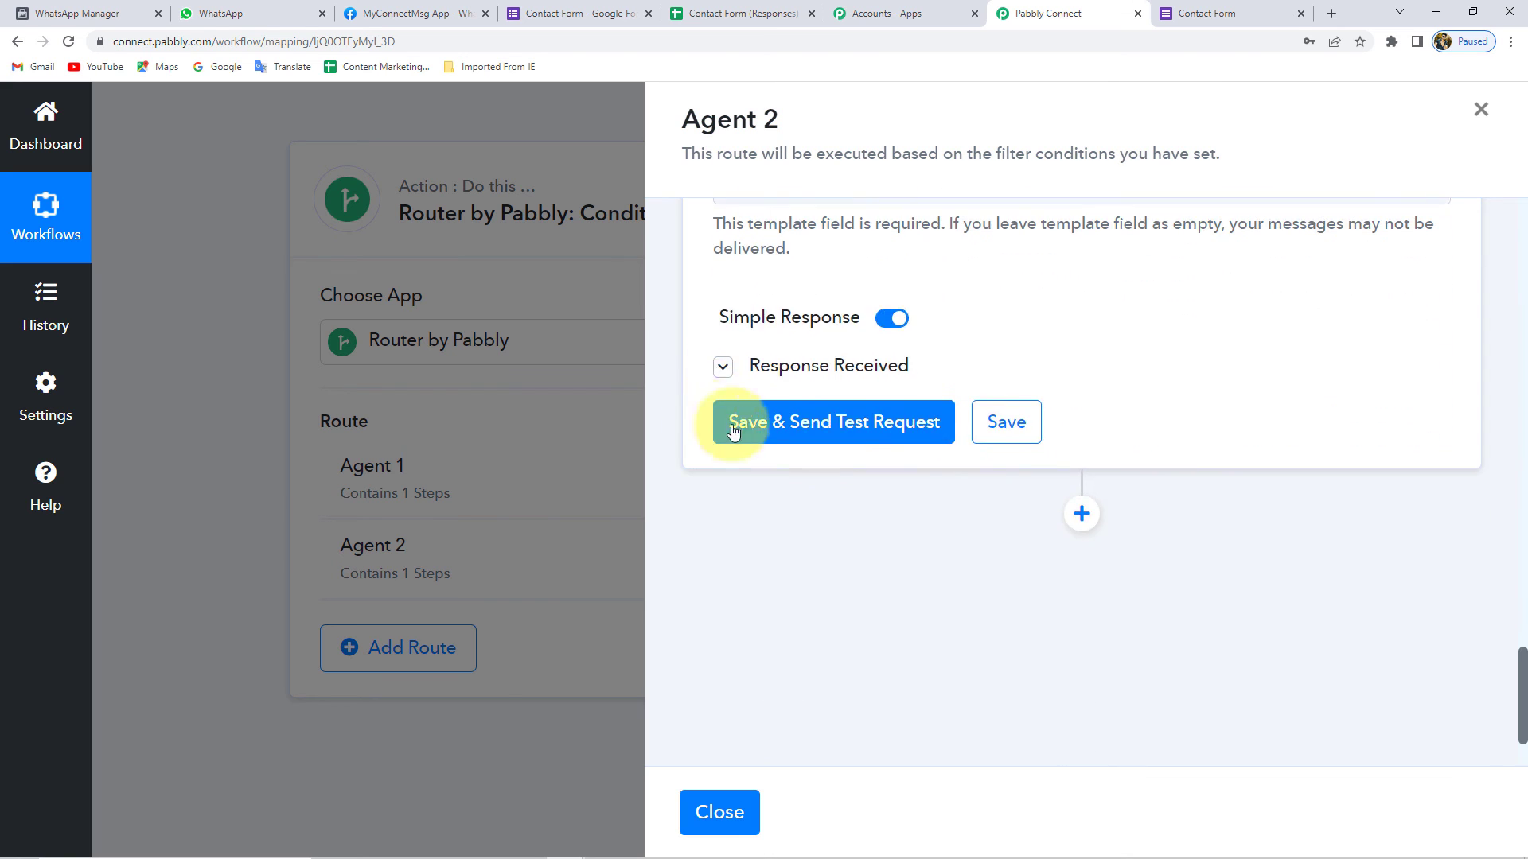
{"action": "left_click", "coordinate": [1003, 423]}
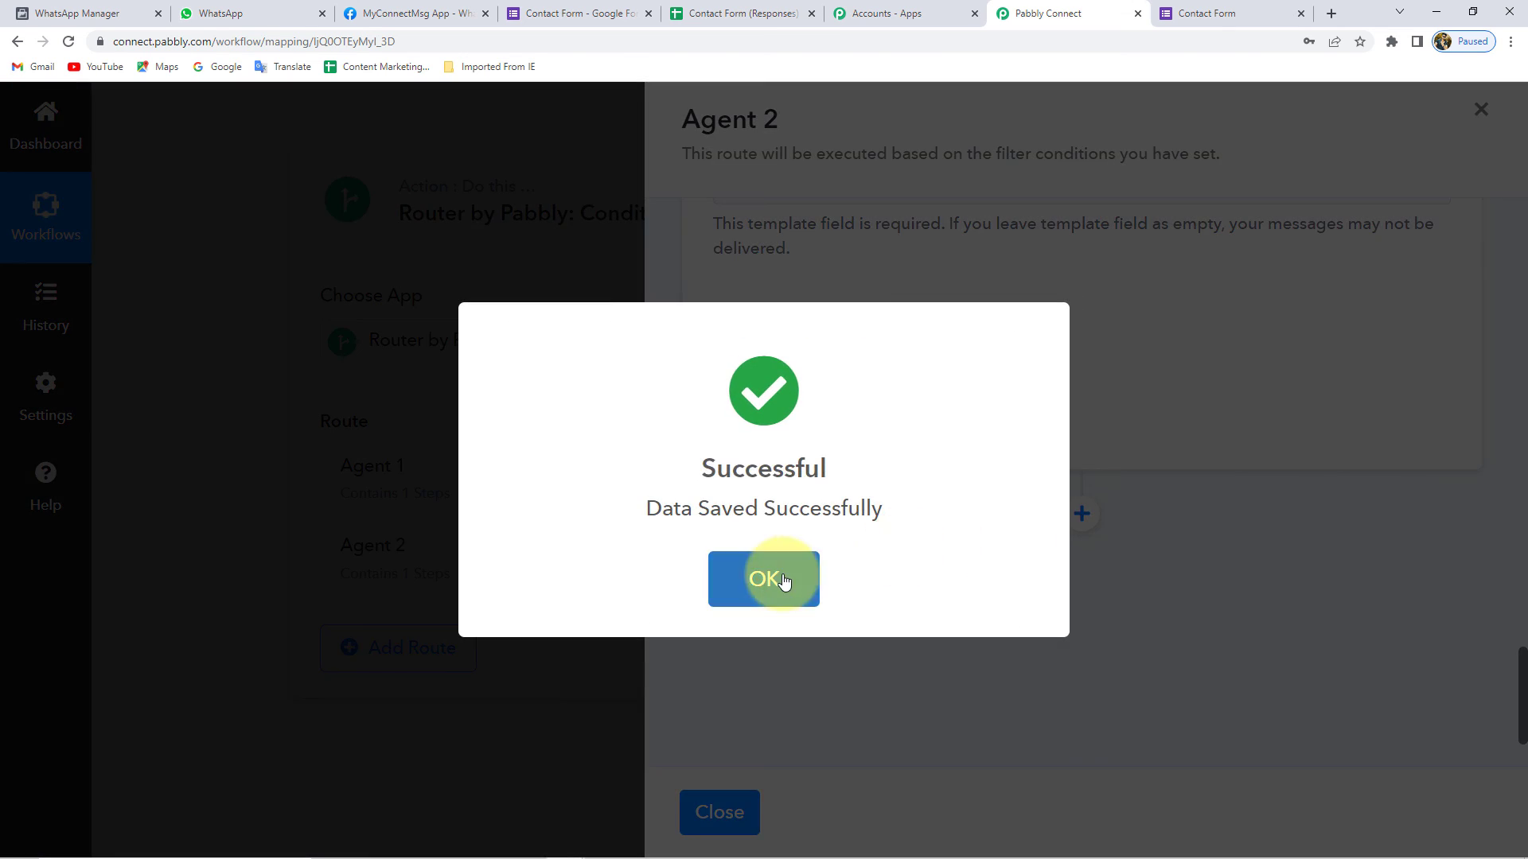
{"action": "left_click", "coordinate": [784, 581]}
{"action": "left_click", "coordinate": [726, 810]}
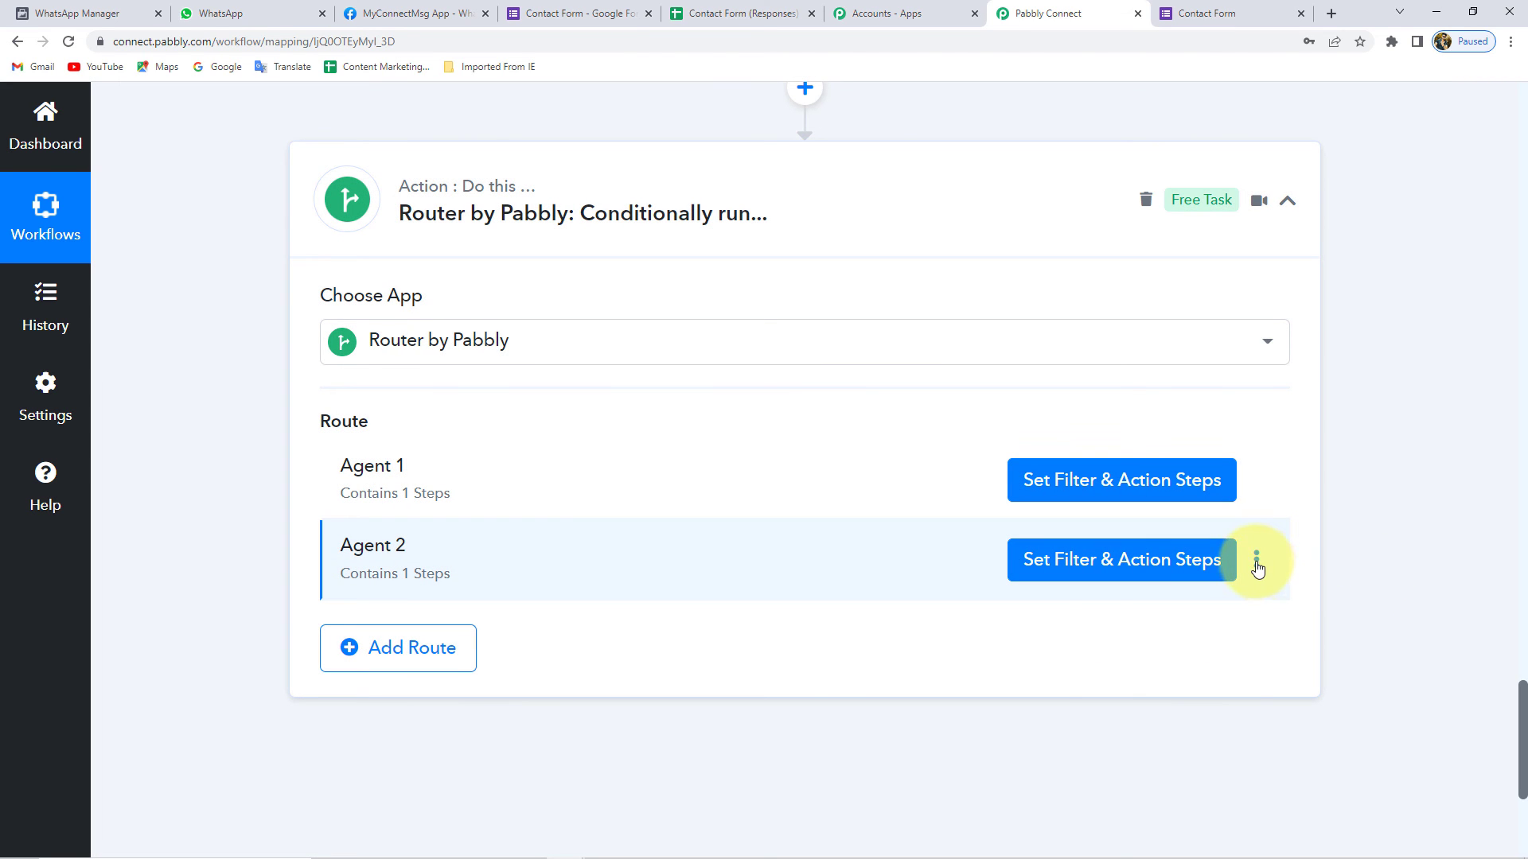
- Clone the Agent 2 route
{"action": "left_click", "coordinate": [1257, 561]}
{"action": "left_click", "coordinate": [1144, 633]}
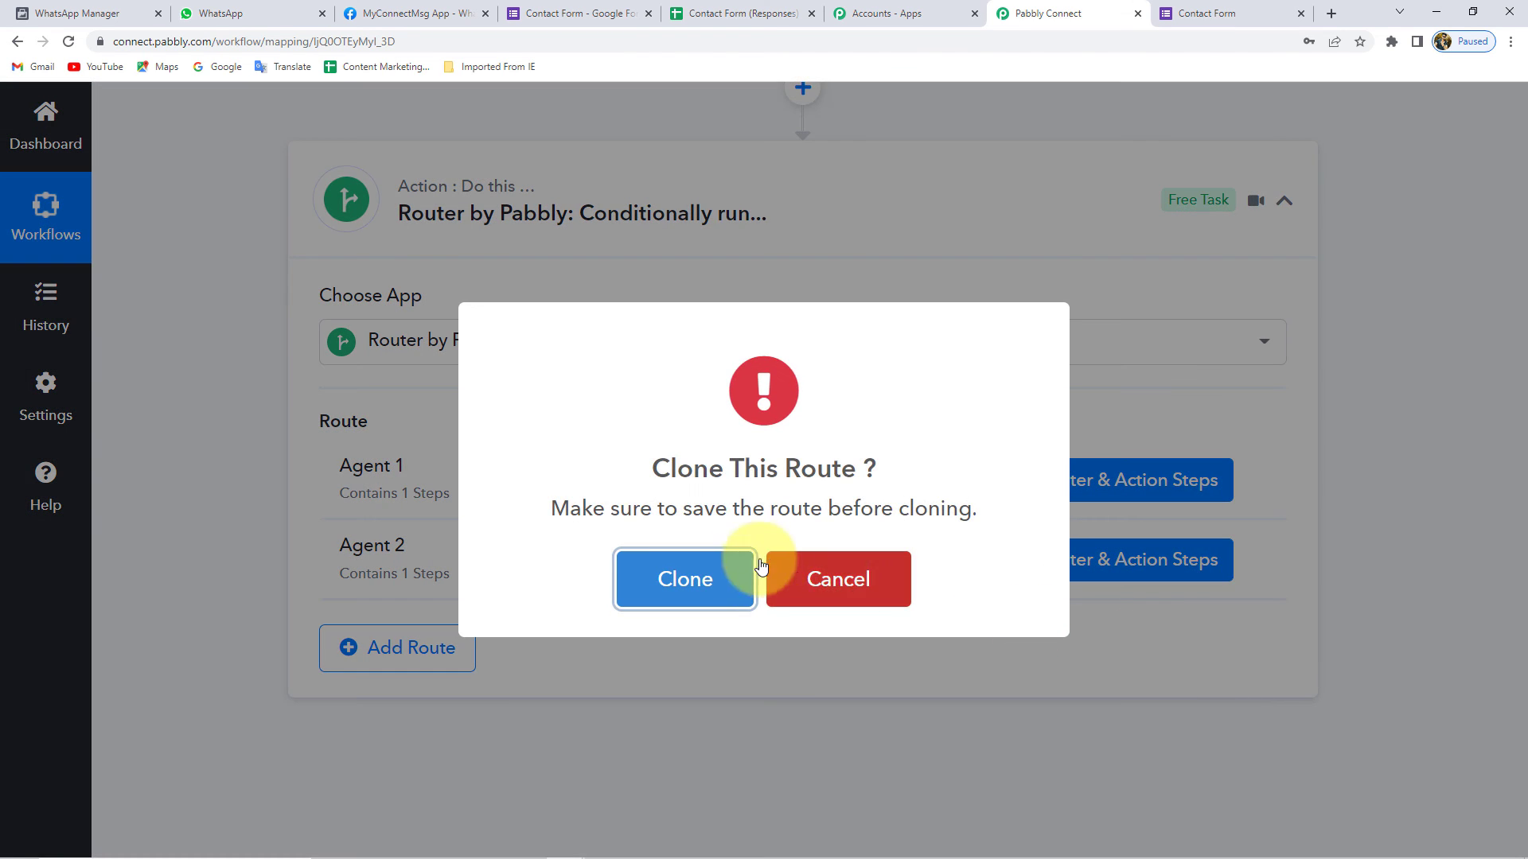
{"action": "left_click", "coordinate": [676, 579]}
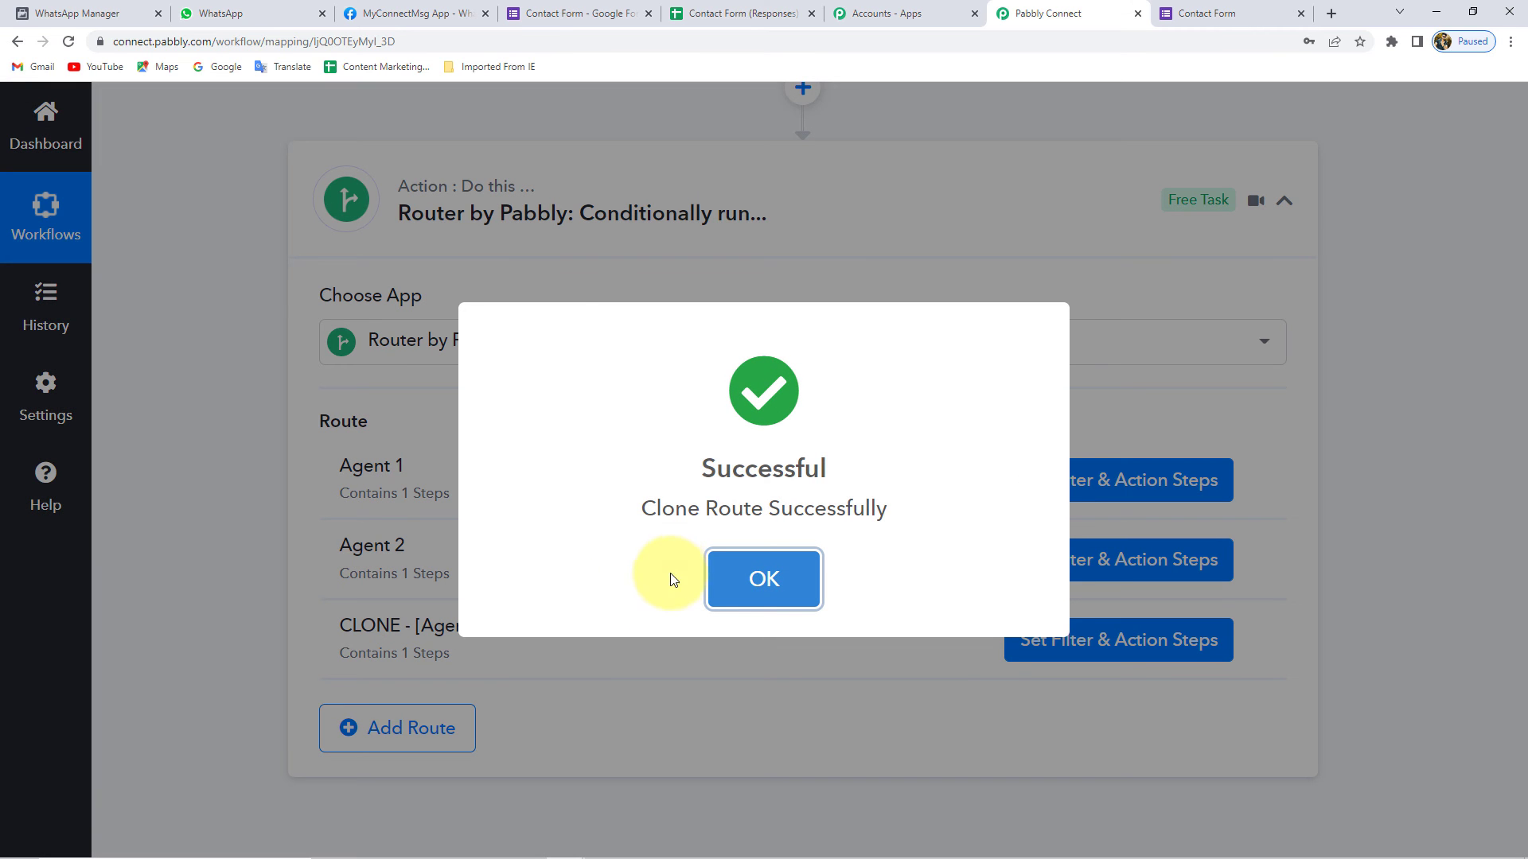
{"action": "left_click", "coordinate": [760, 593]}
- Rename the cloned route to 'Agent 3' and show its filter and action steps
{"action": "left_click", "coordinate": [1256, 641]}
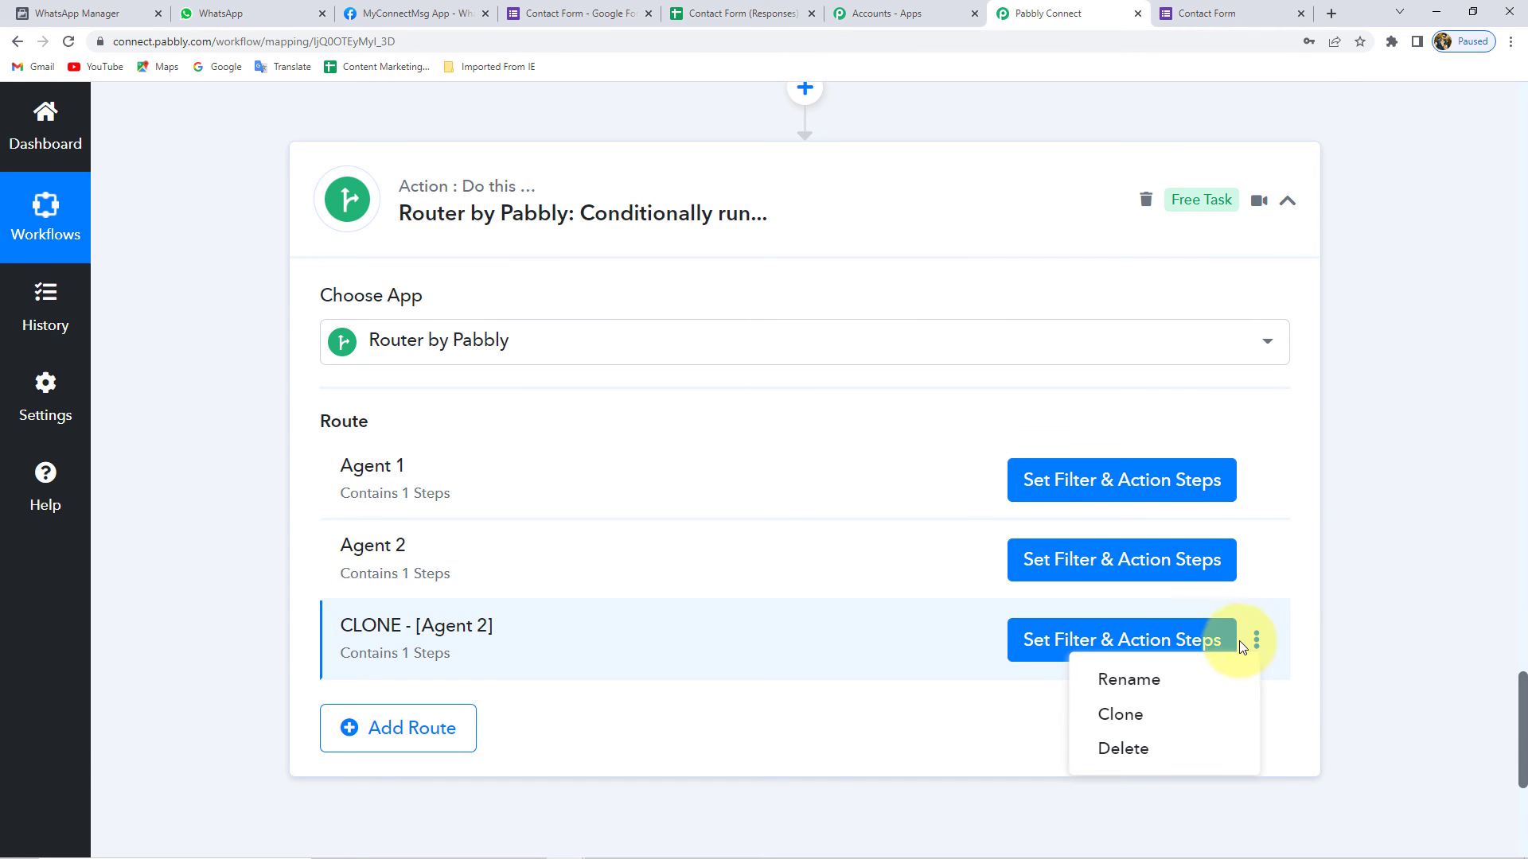
{"action": "left_click", "coordinate": [1159, 681]}
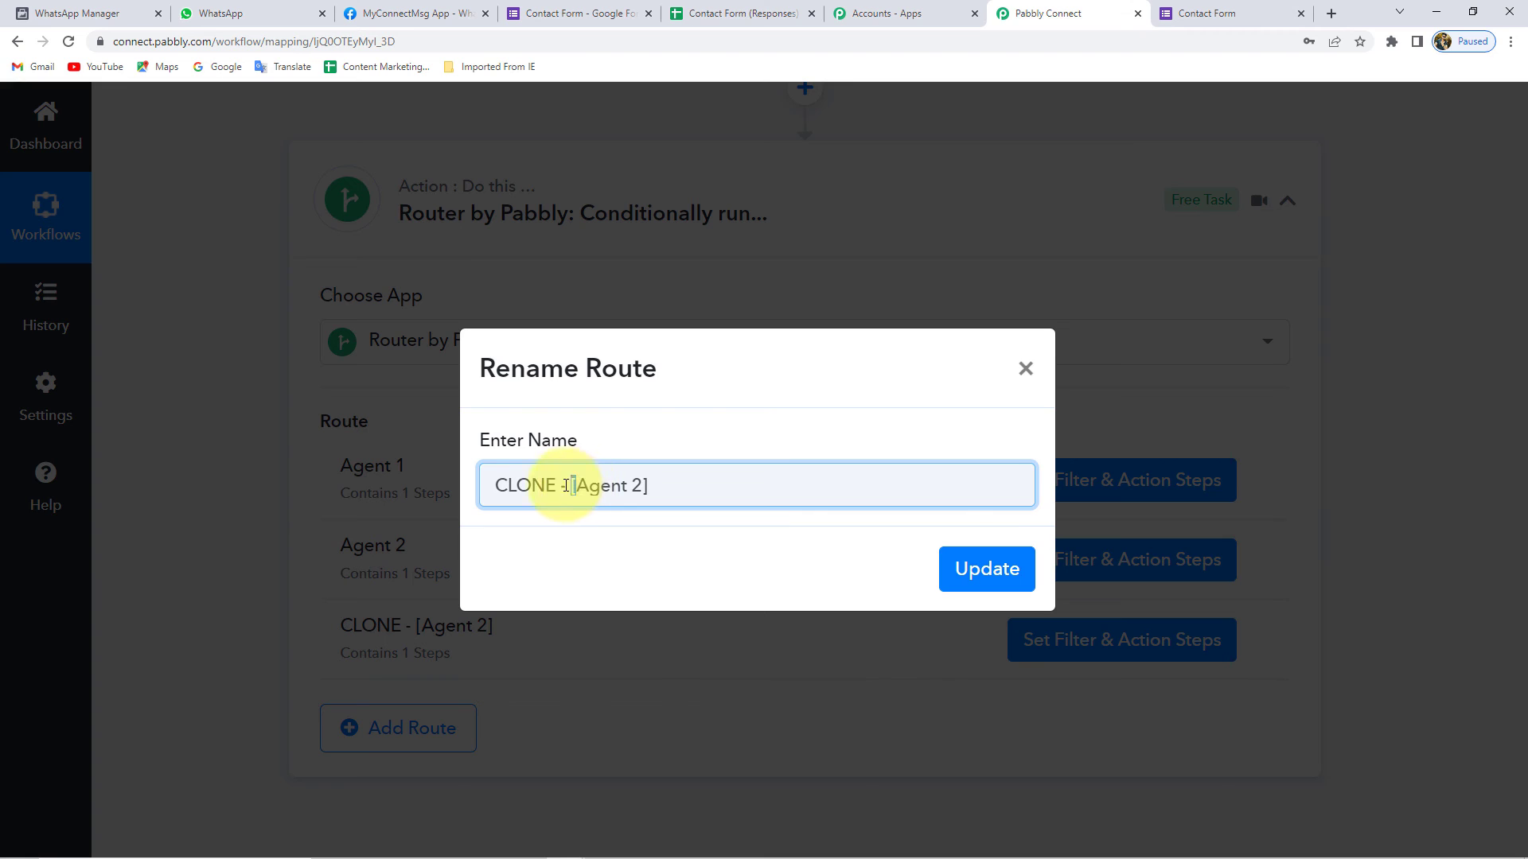
{"action": "key", "text": "BackSpace"}
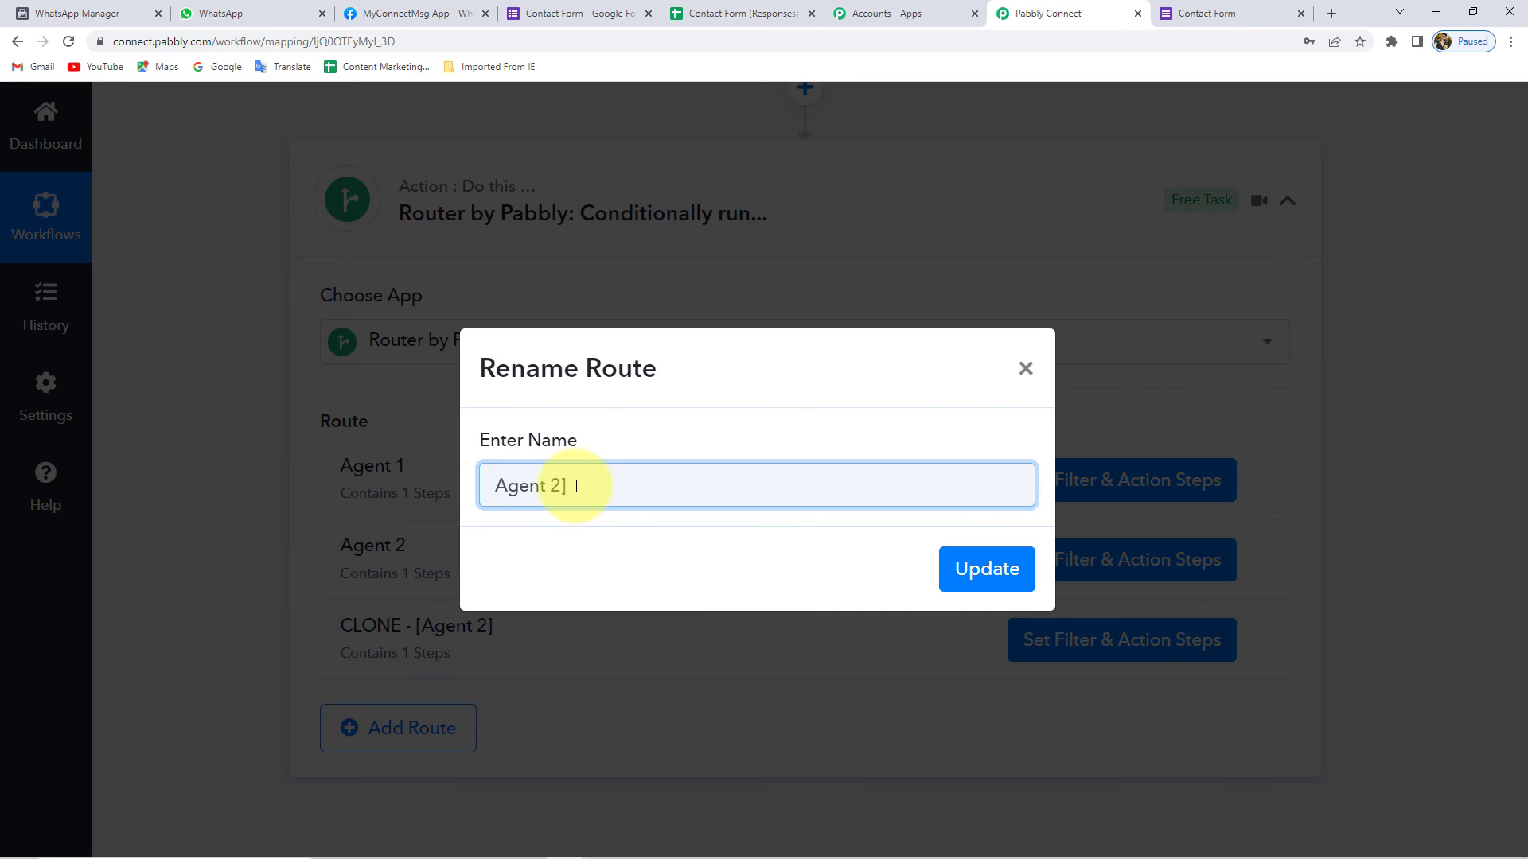
{"action": "type", "text": "3"}
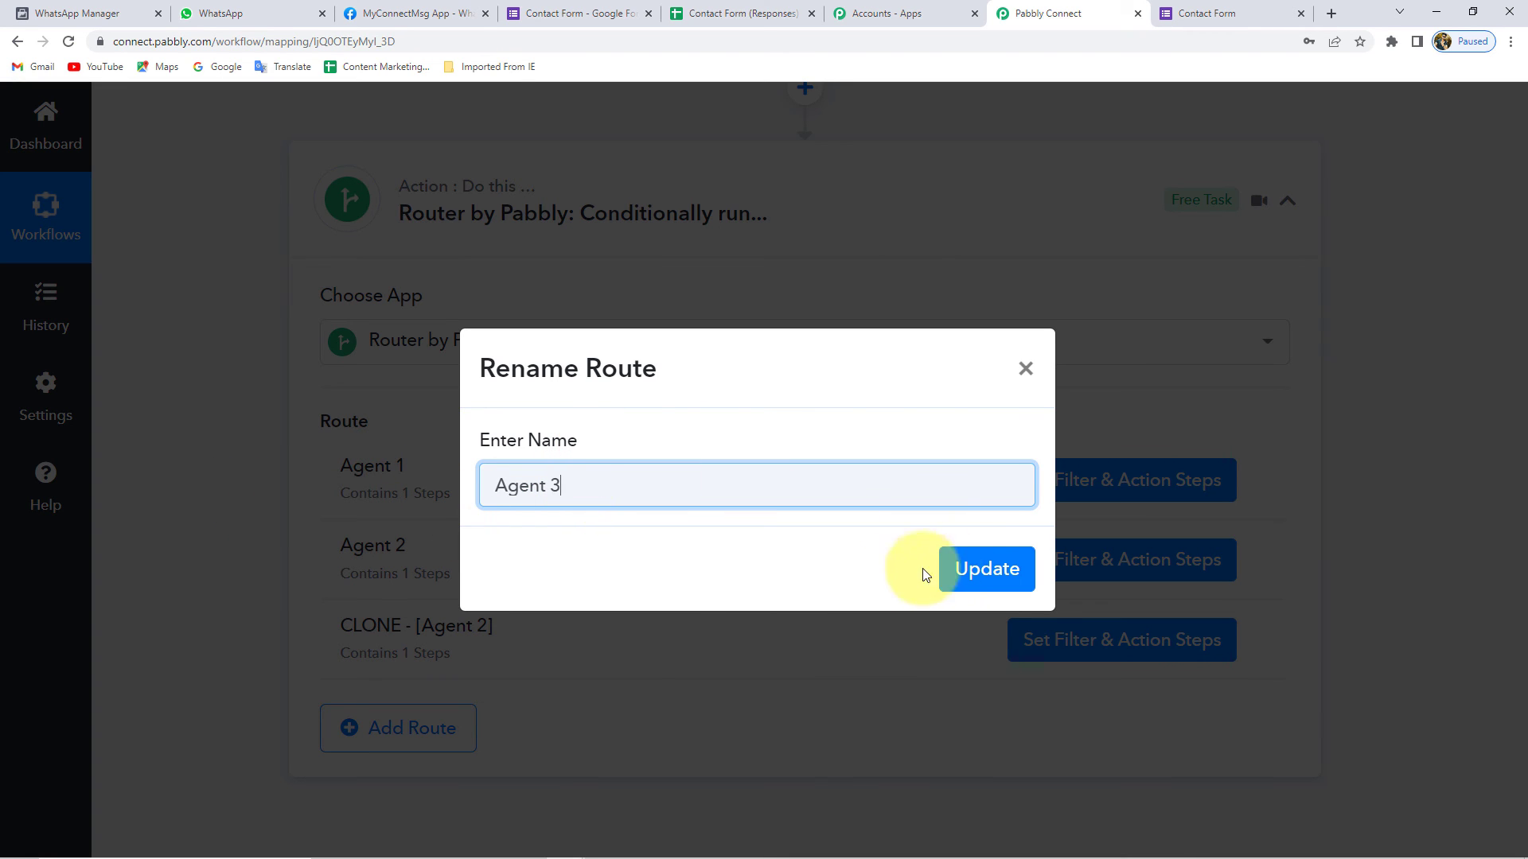
{"action": "left_click", "coordinate": [984, 567]}
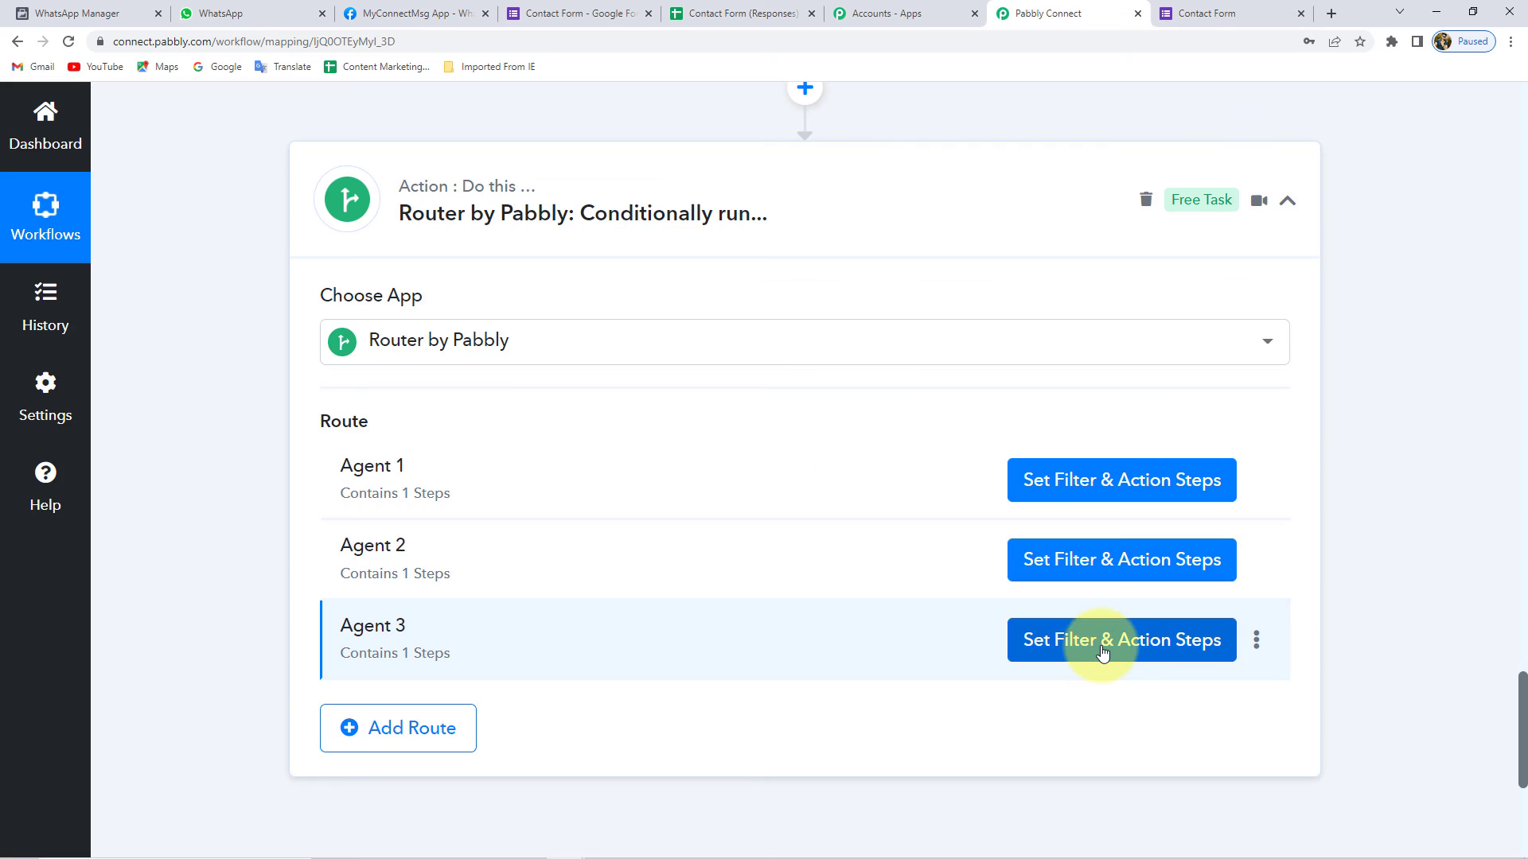
{"action": "left_click", "coordinate": [1101, 649]}
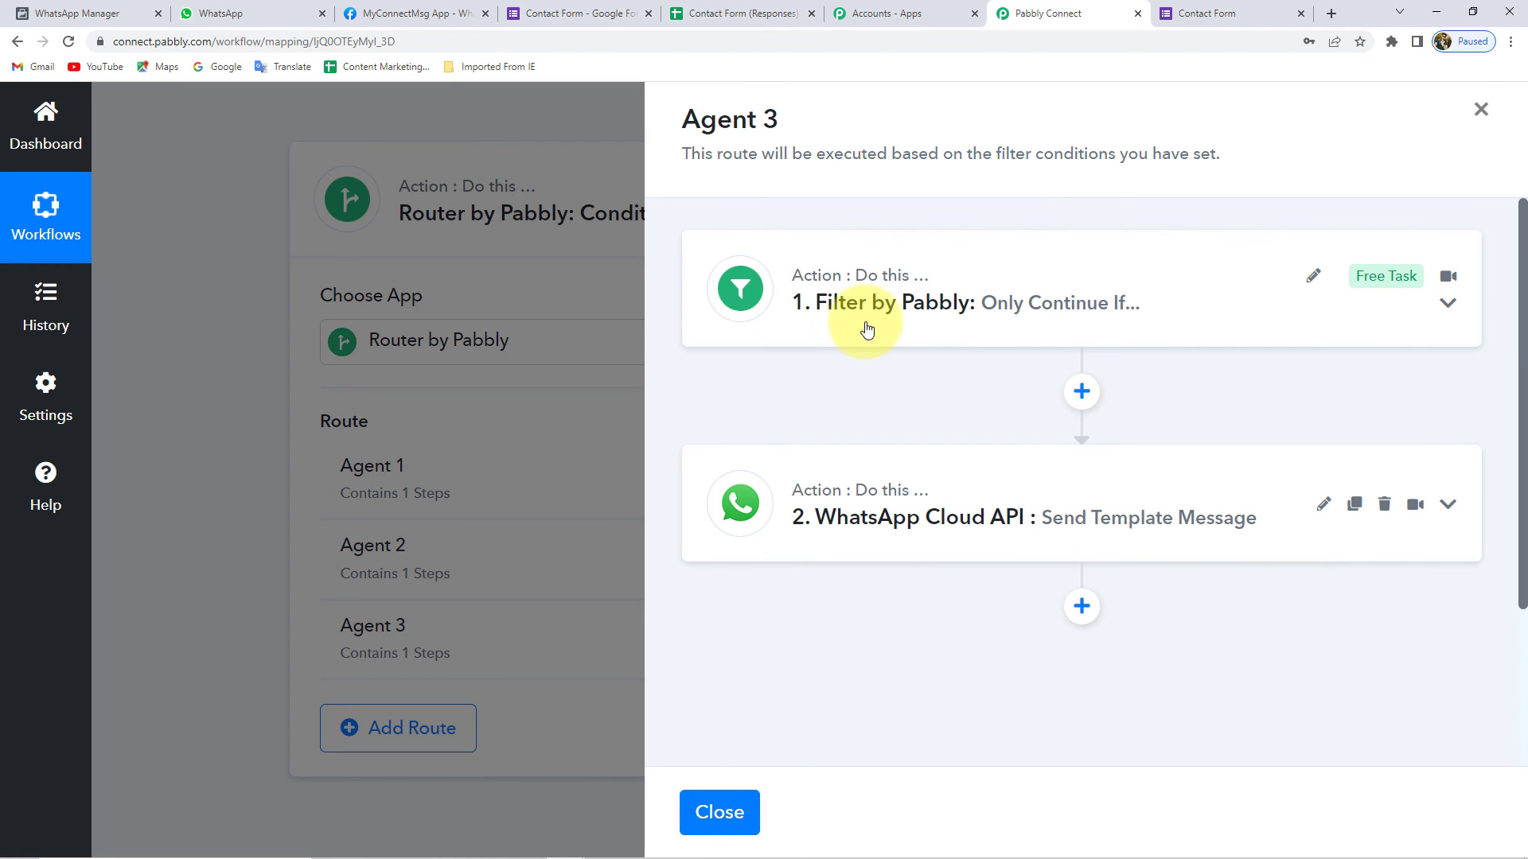
- Save the Agent 3 filter with a counter value of 3
{"action": "left_click", "coordinate": [879, 322]}
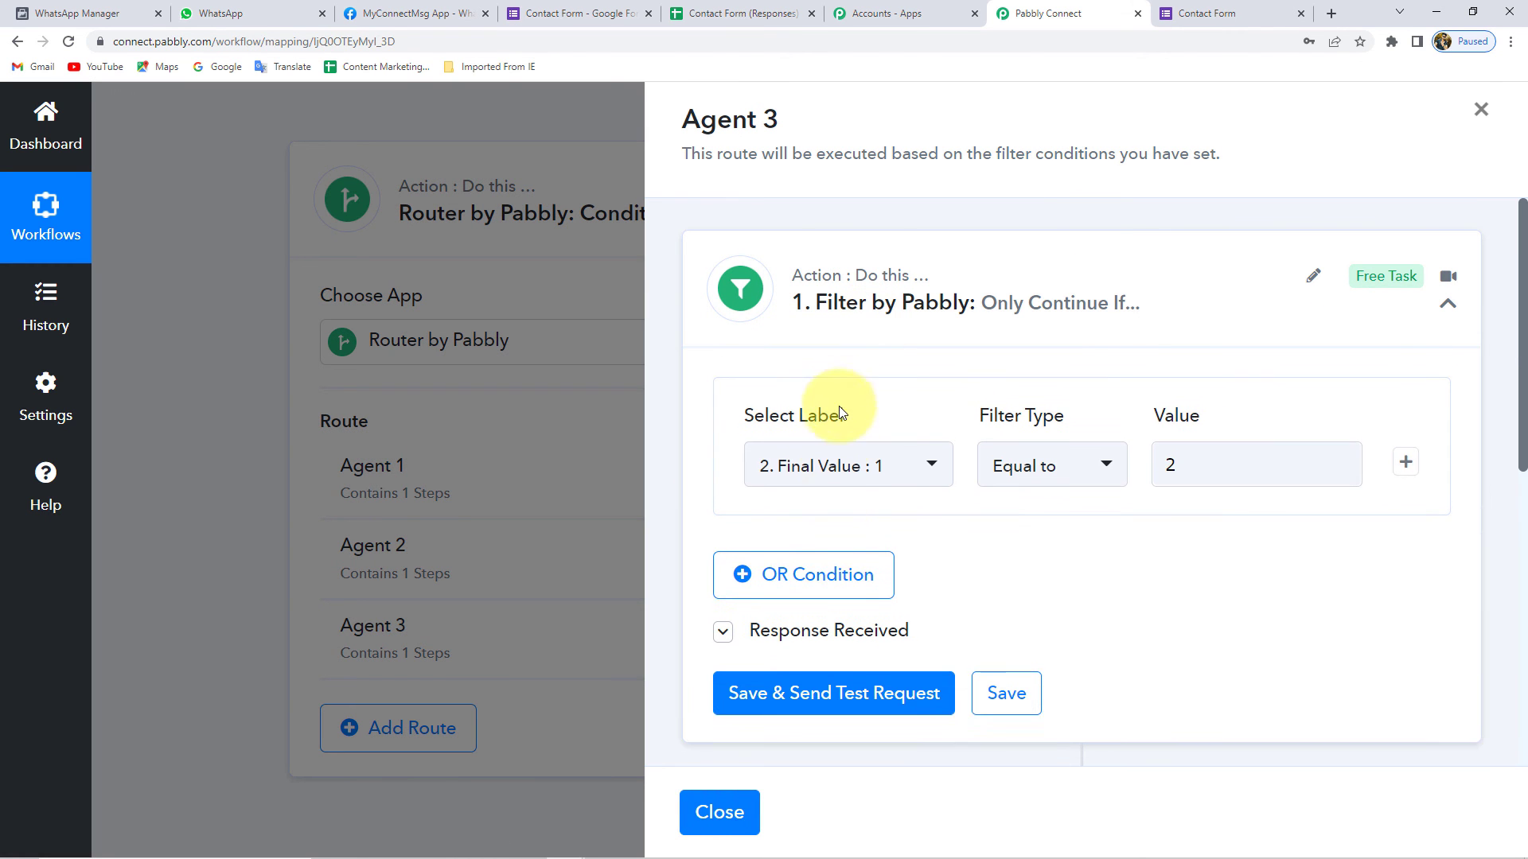
{"action": "left_click", "coordinate": [1198, 464]}
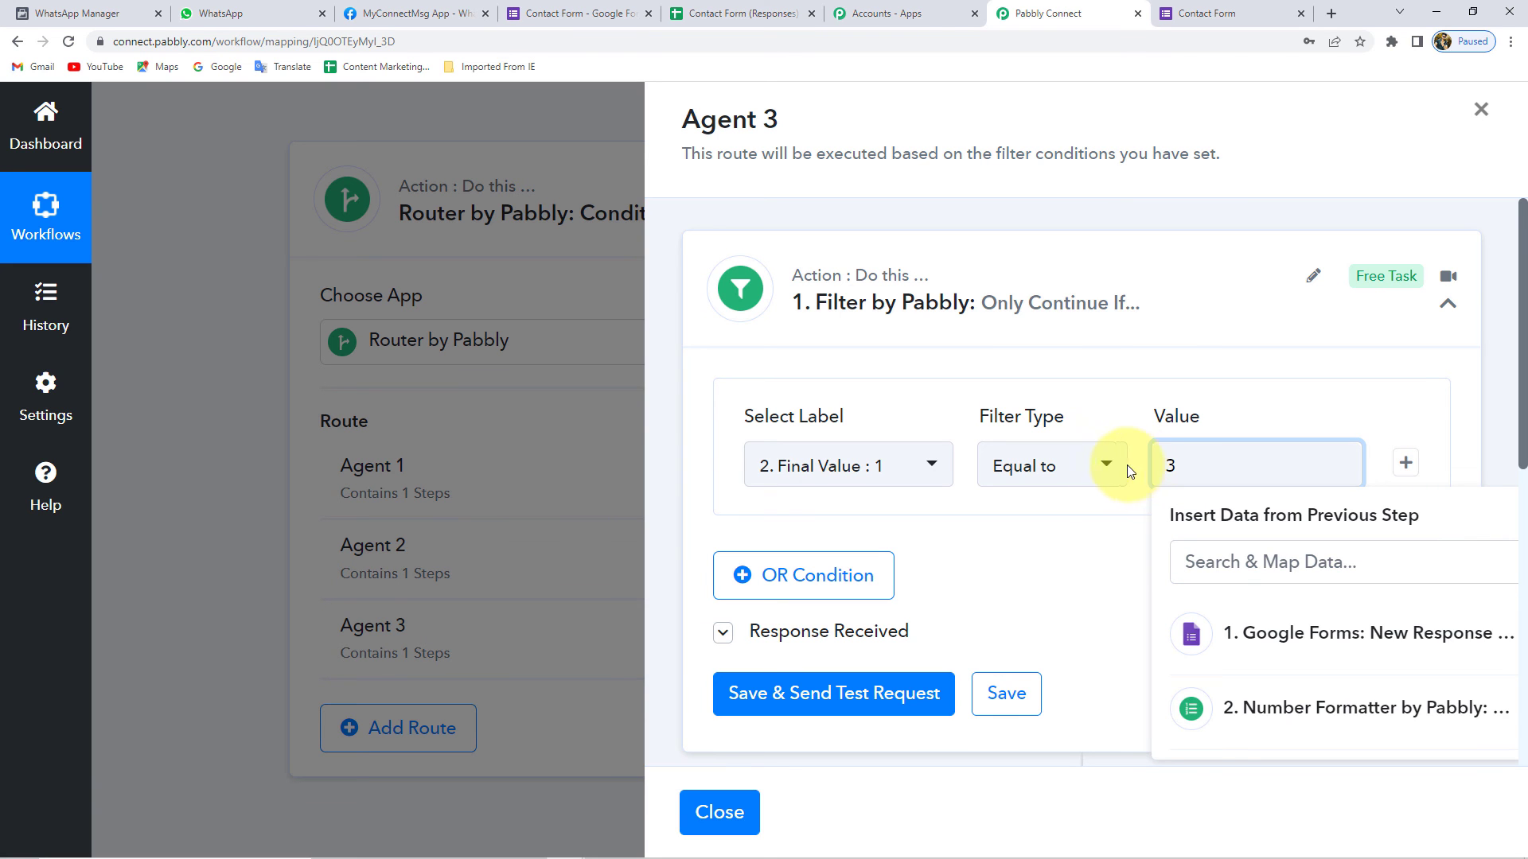
{"action": "left_click", "coordinate": [1004, 692]}
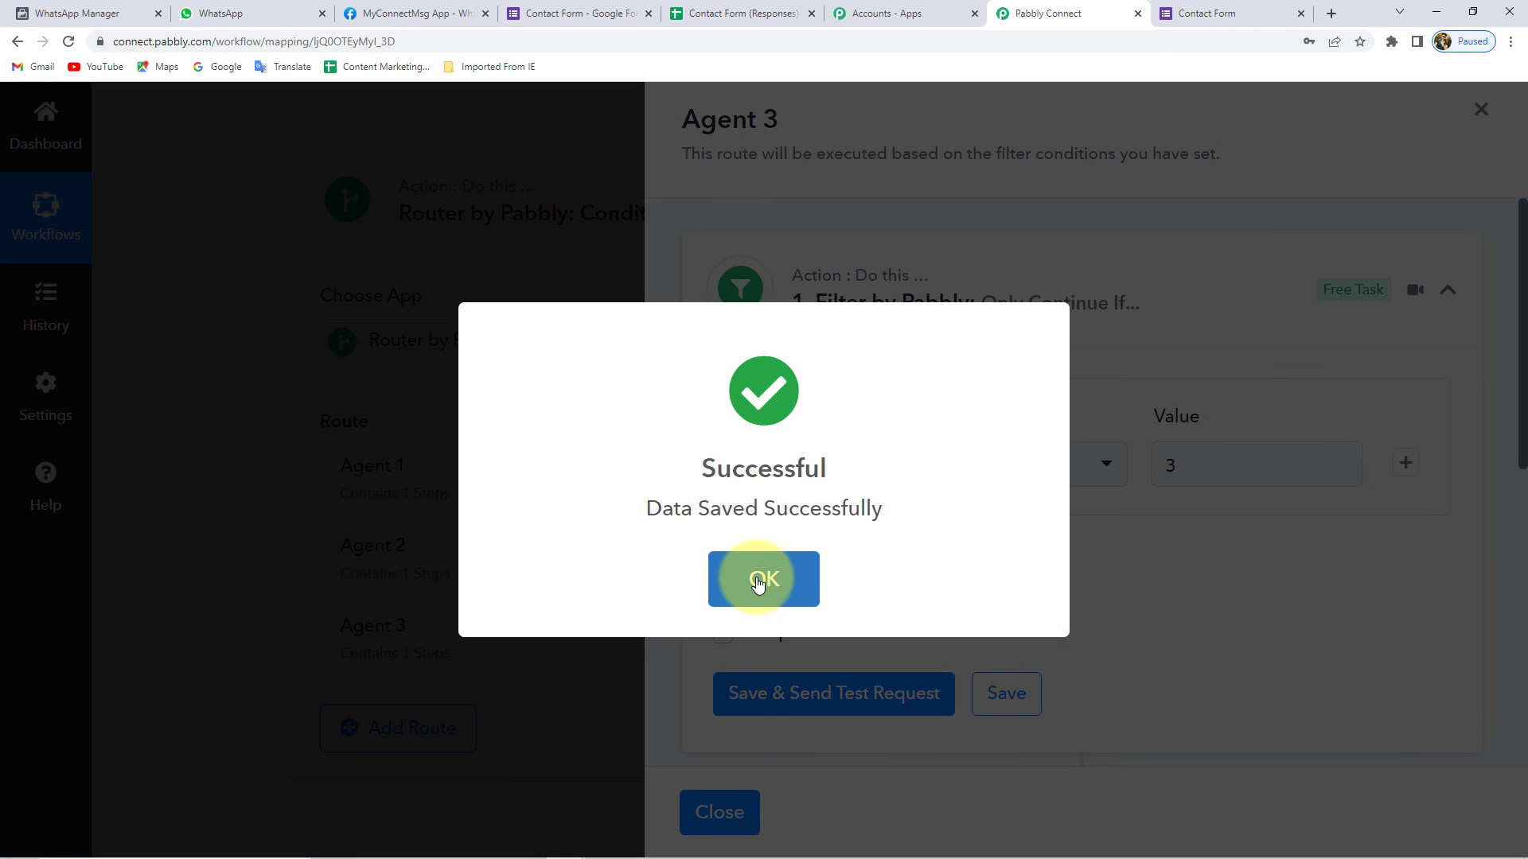
{"action": "left_click", "coordinate": [760, 578]}
- Edit the recipient mobile number in Agent 3's WhatsApp Cloud API step
{"action": "scroll", "coordinate": [1034, 589], "scroll_direction": "down", "scroll_amount": 5}
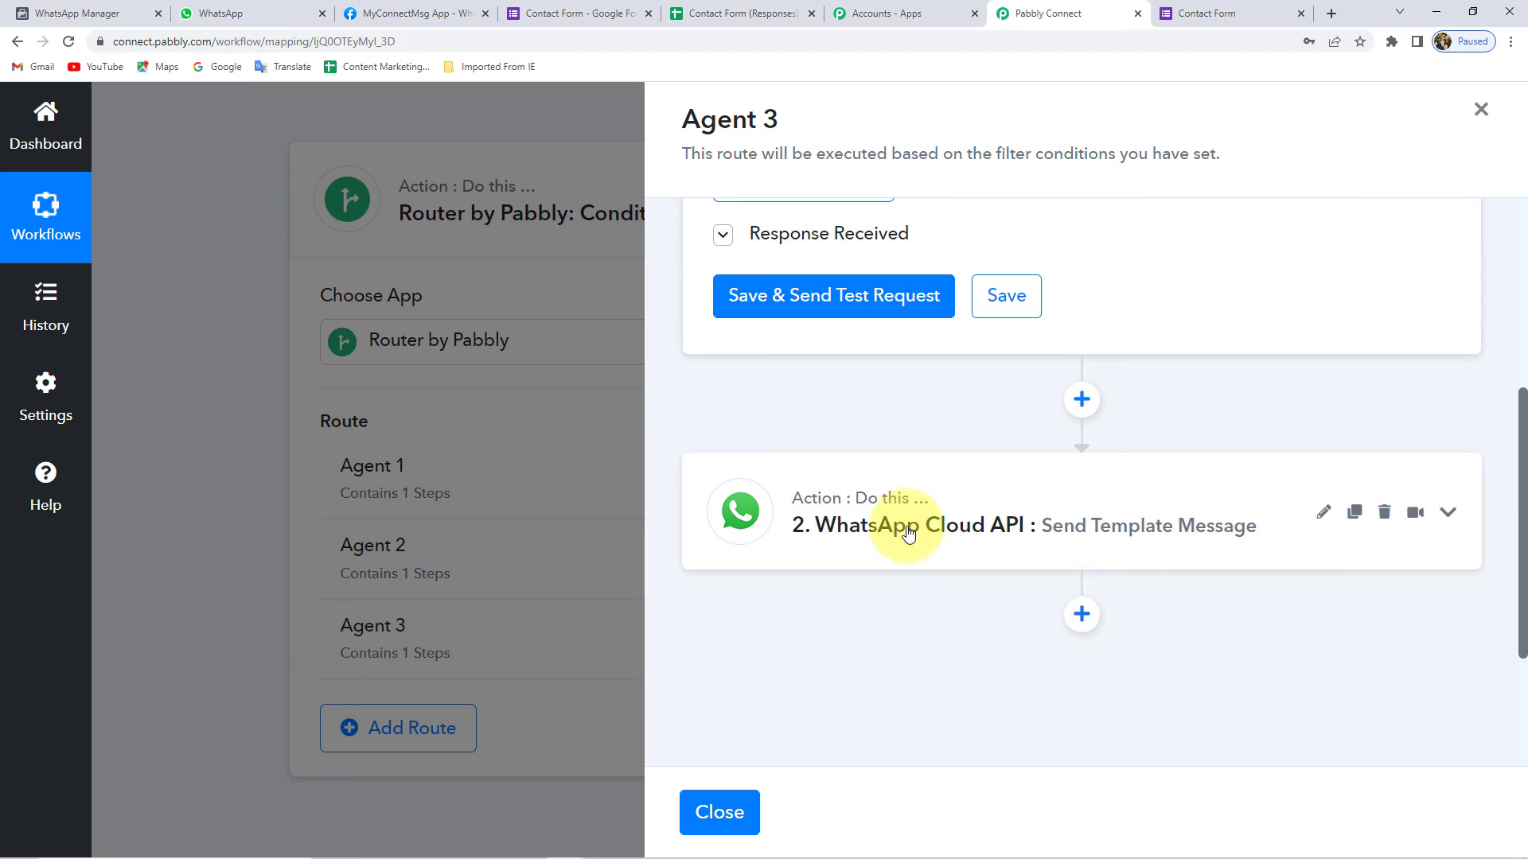
{"action": "left_click", "coordinate": [909, 533]}
{"action": "scroll", "coordinate": [875, 555], "scroll_direction": "down", "scroll_amount": 10}
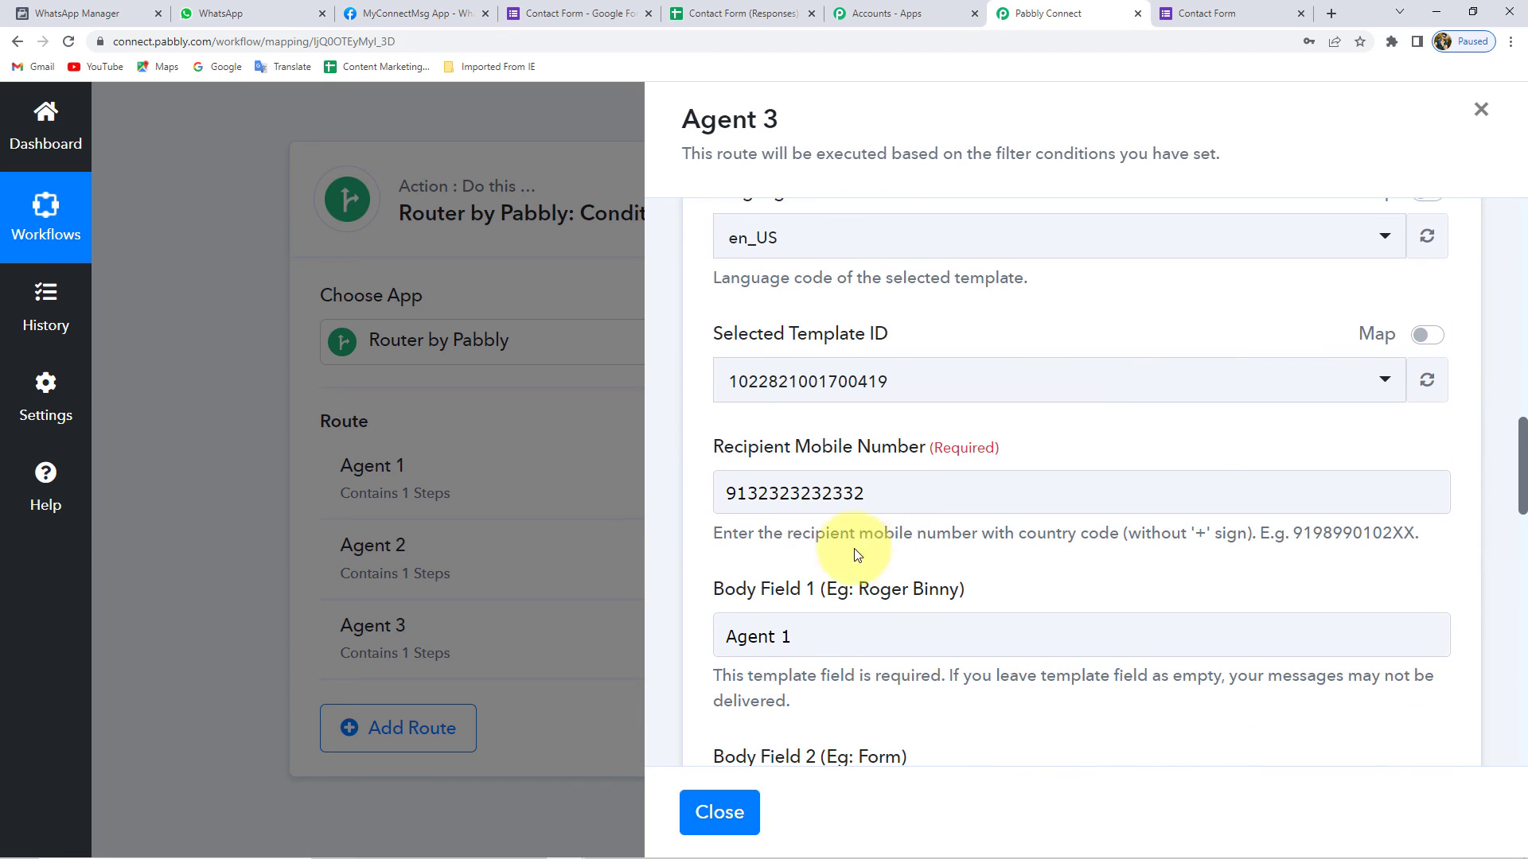
{"action": "left_click_drag", "start_coordinate": [907, 495], "coordinate": [753, 502]}
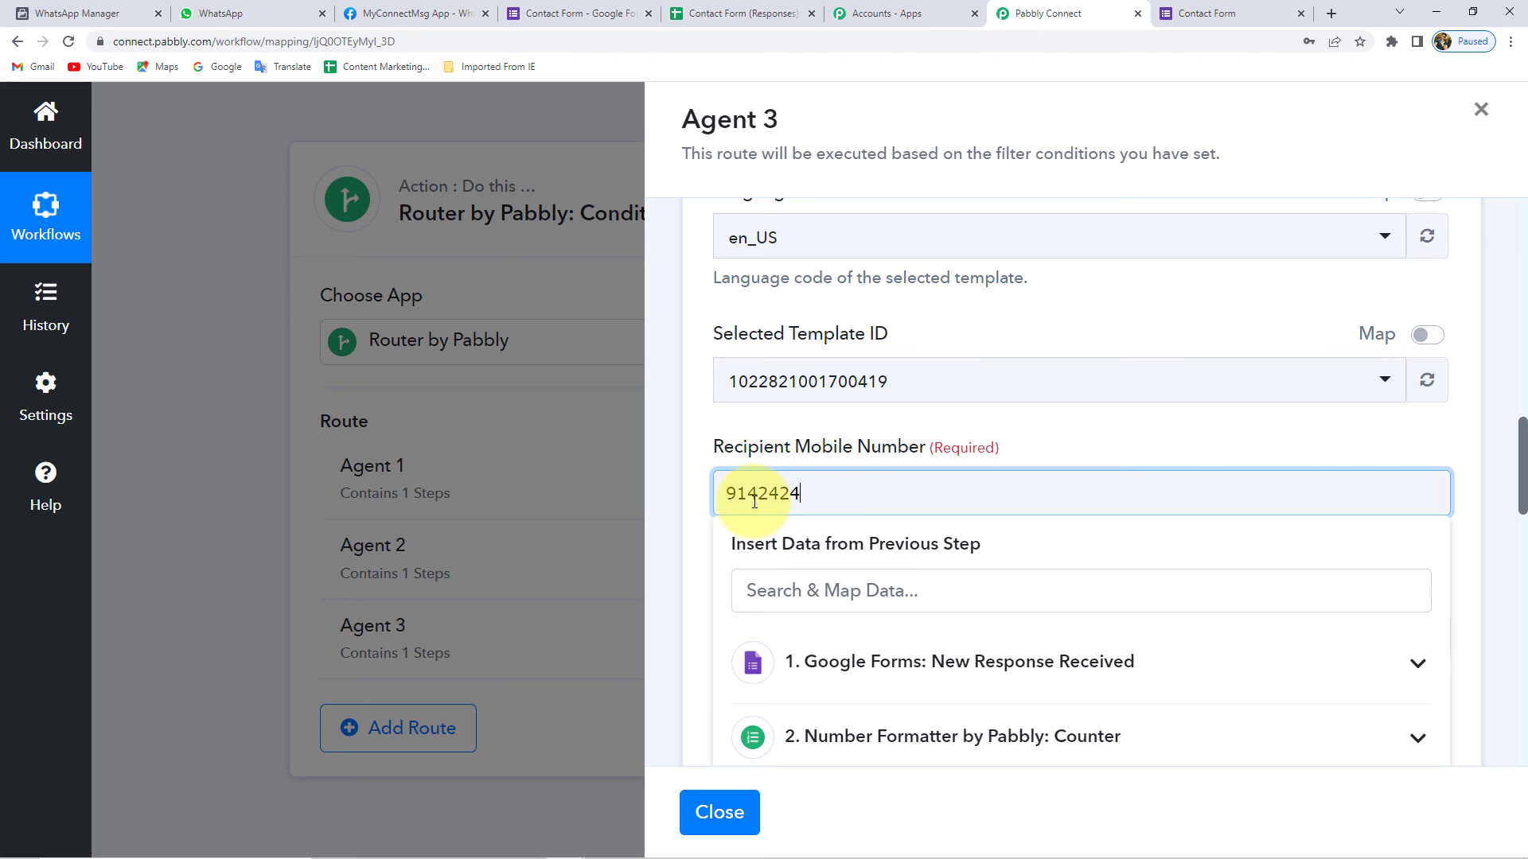
{"action": "left_click", "coordinate": [674, 488]}
{"action": "scroll", "coordinate": [673, 489], "scroll_direction": "down", "scroll_amount": 10}
{"action": "scroll", "coordinate": [674, 487], "scroll_direction": "down", "scroll_amount": 5}
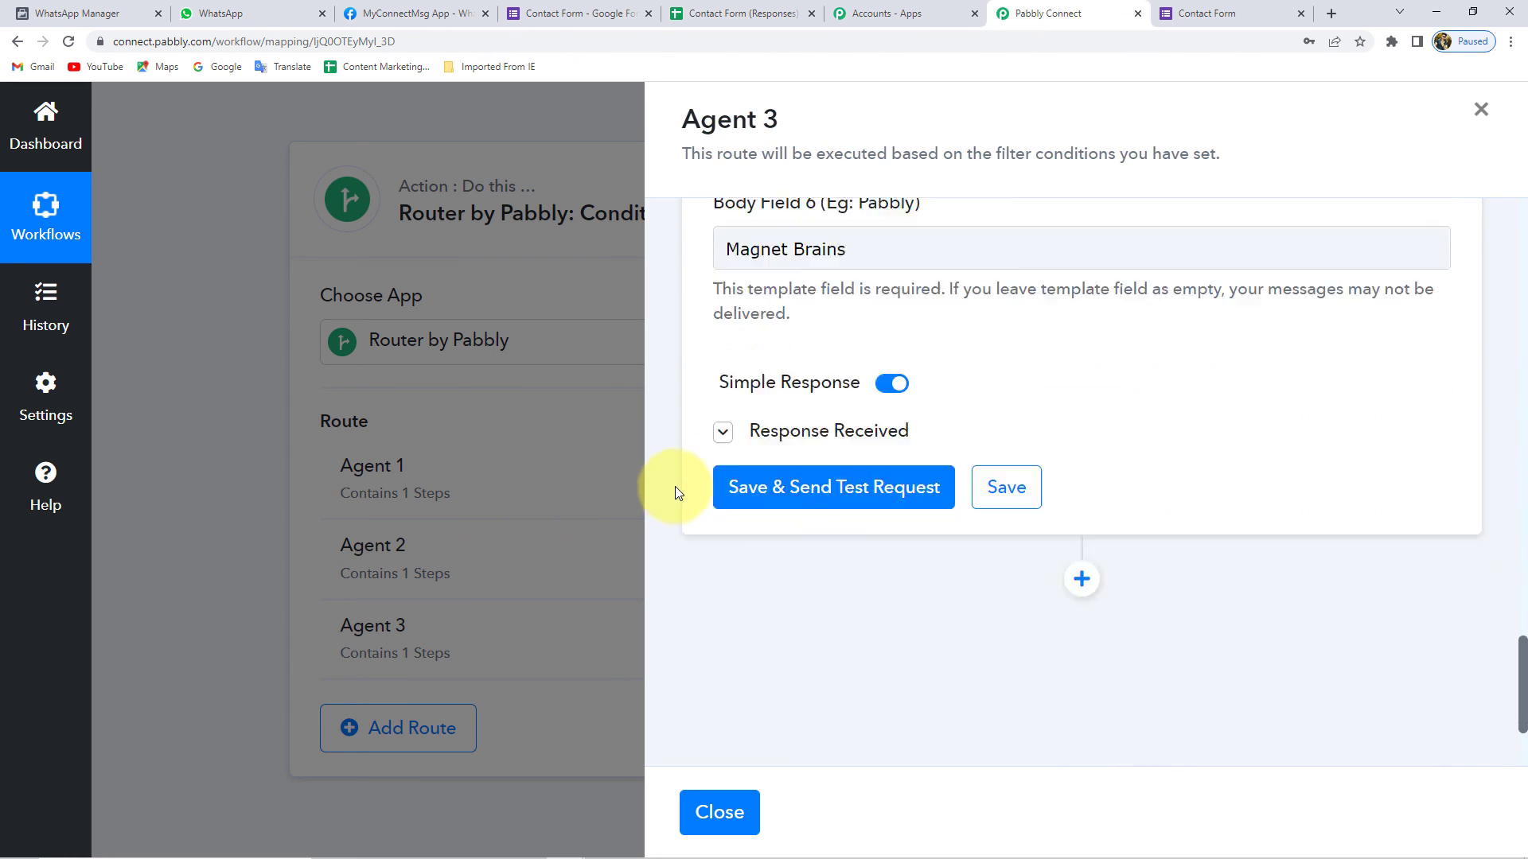
- Save the Agent 3 WhatsApp step and close the route panel
{"action": "left_click", "coordinate": [1006, 487]}
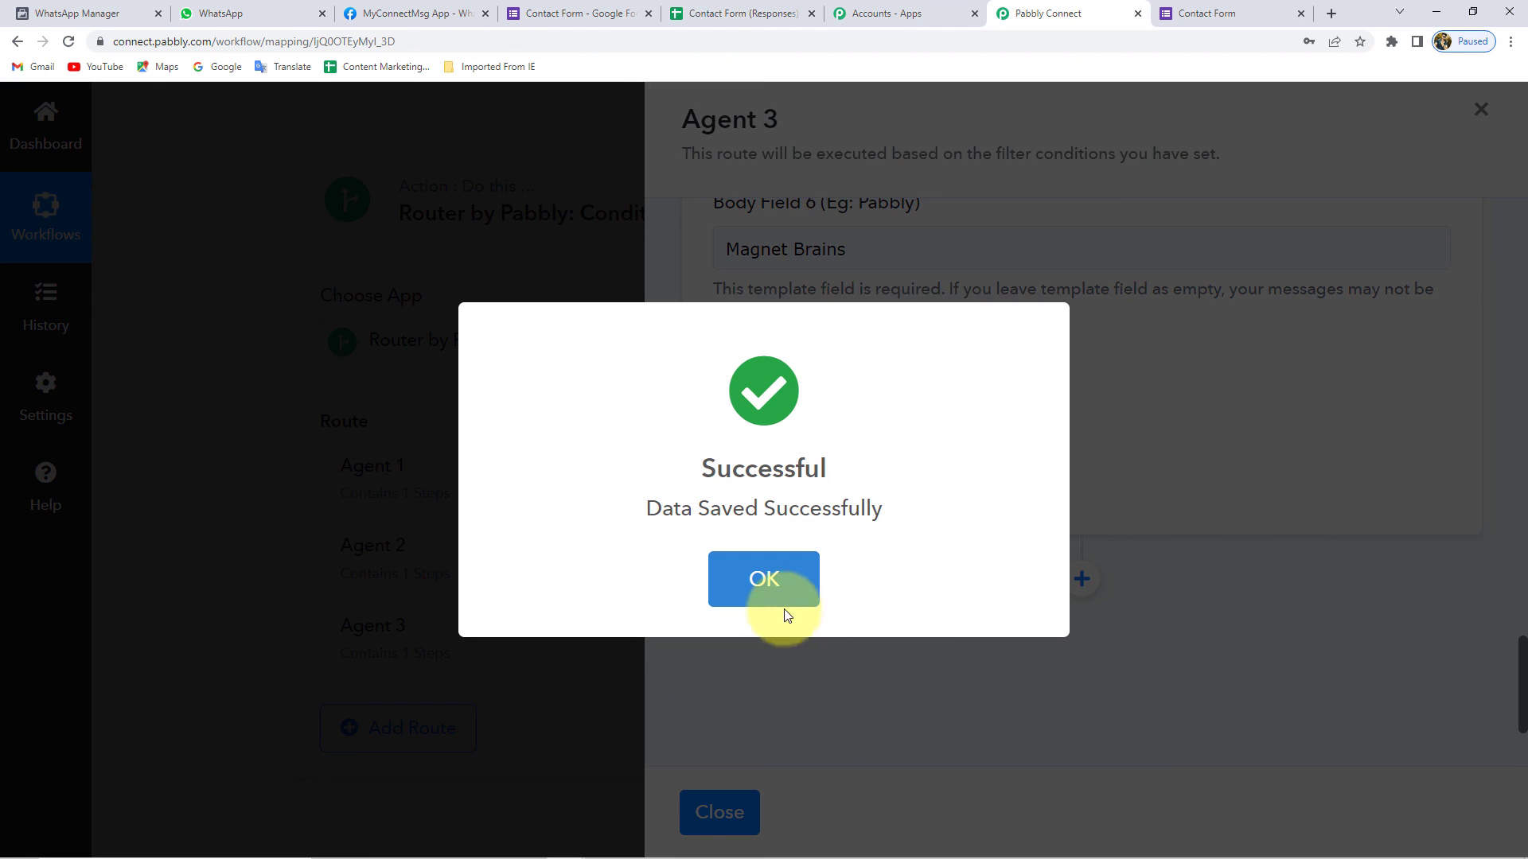
{"action": "left_click", "coordinate": [769, 582]}
{"action": "left_click", "coordinate": [719, 812]}
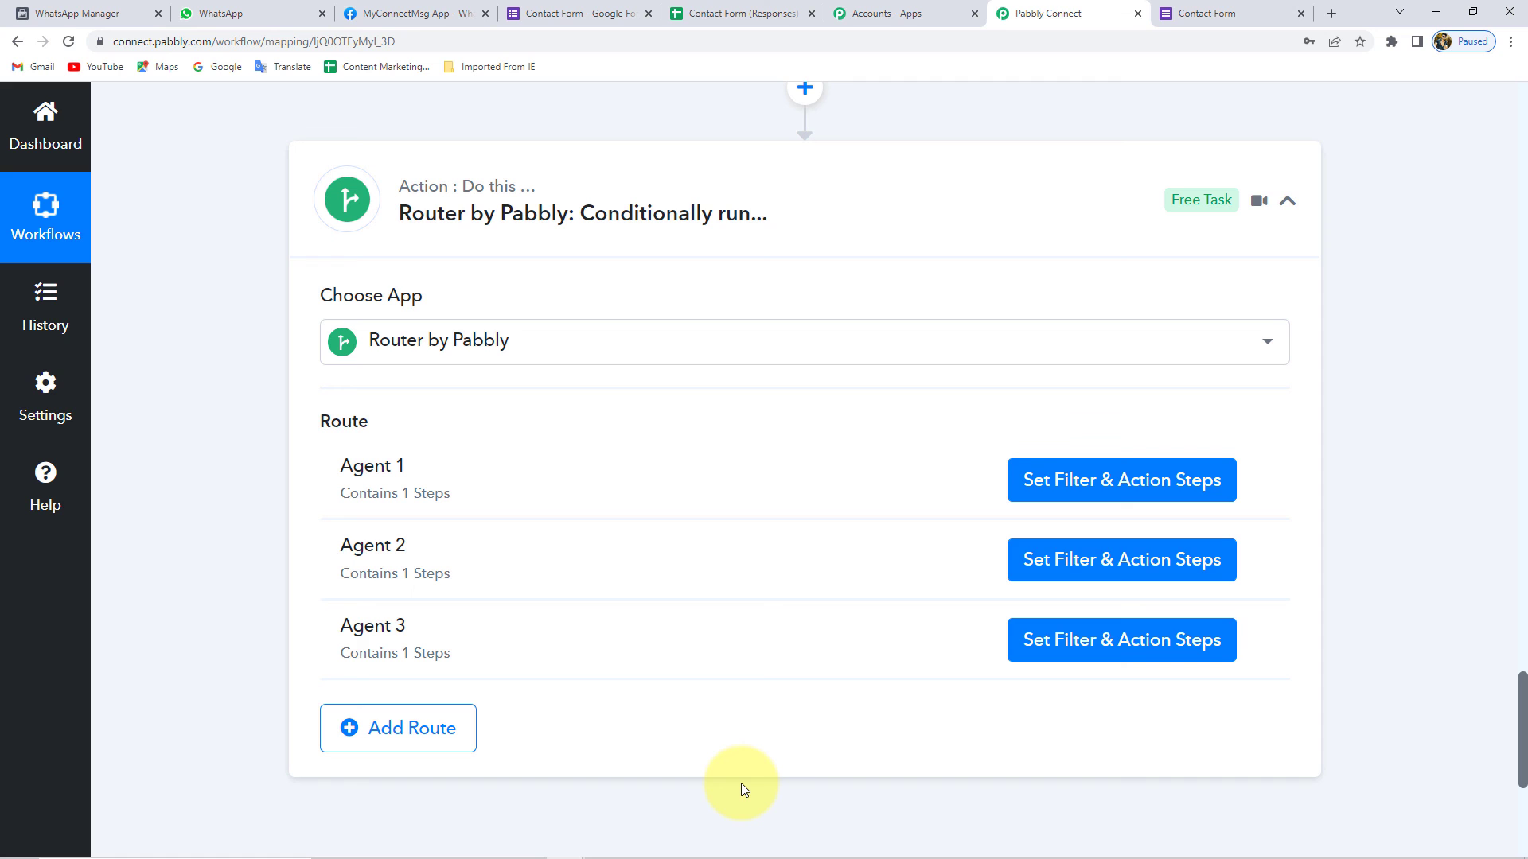
- Collapse the Counter and Google Forms trigger steps and check the submitted Contact Form
{"action": "scroll", "coordinate": [682, 398], "scroll_direction": "up", "scroll_amount": 20}
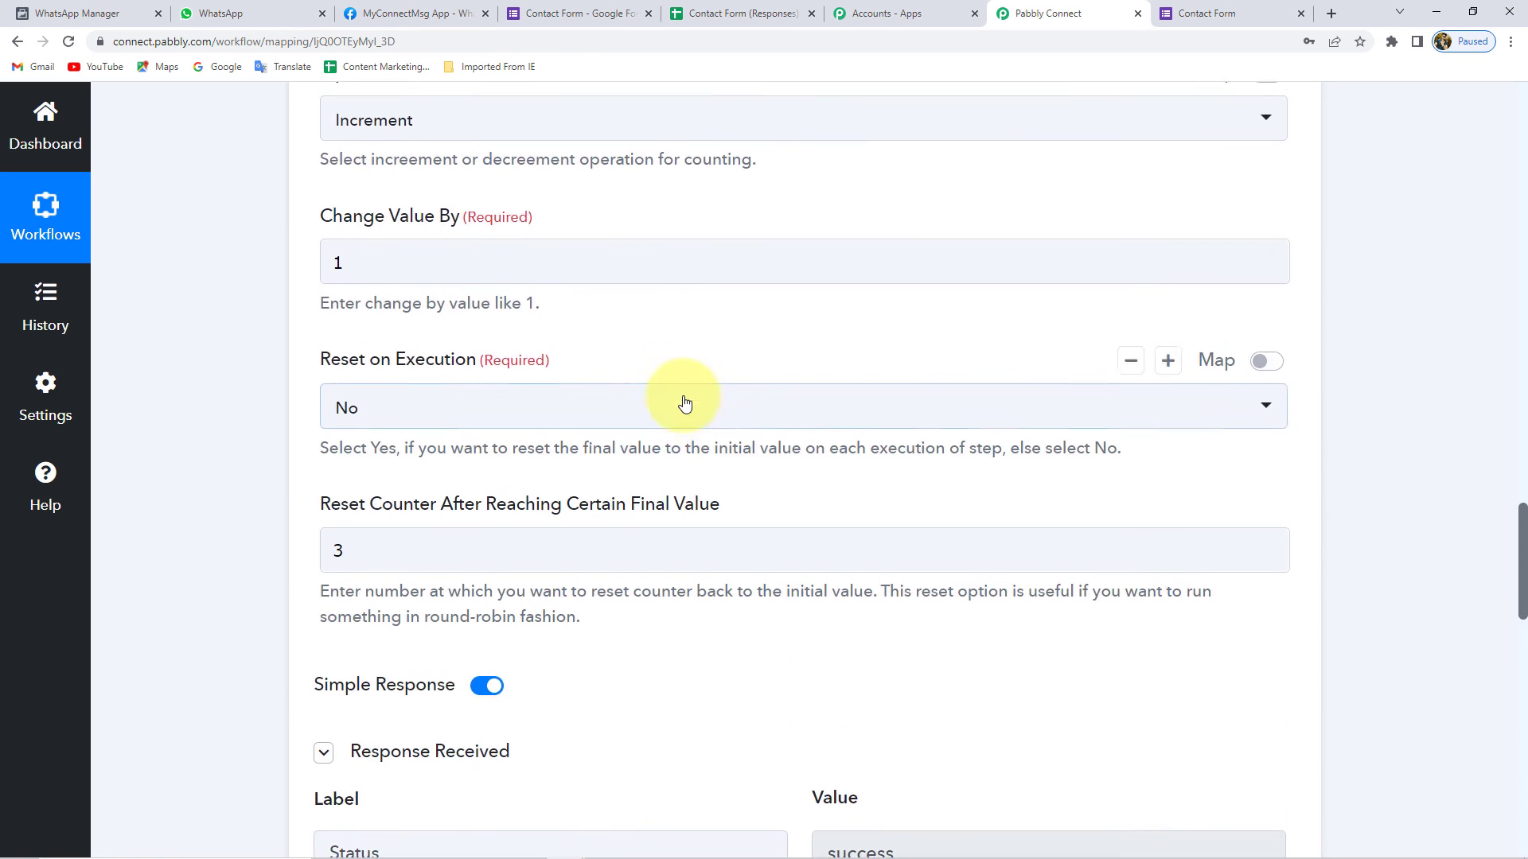
{"action": "left_click", "coordinate": [624, 127]}
{"action": "scroll", "coordinate": [641, 256], "scroll_direction": "up", "scroll_amount": 10}
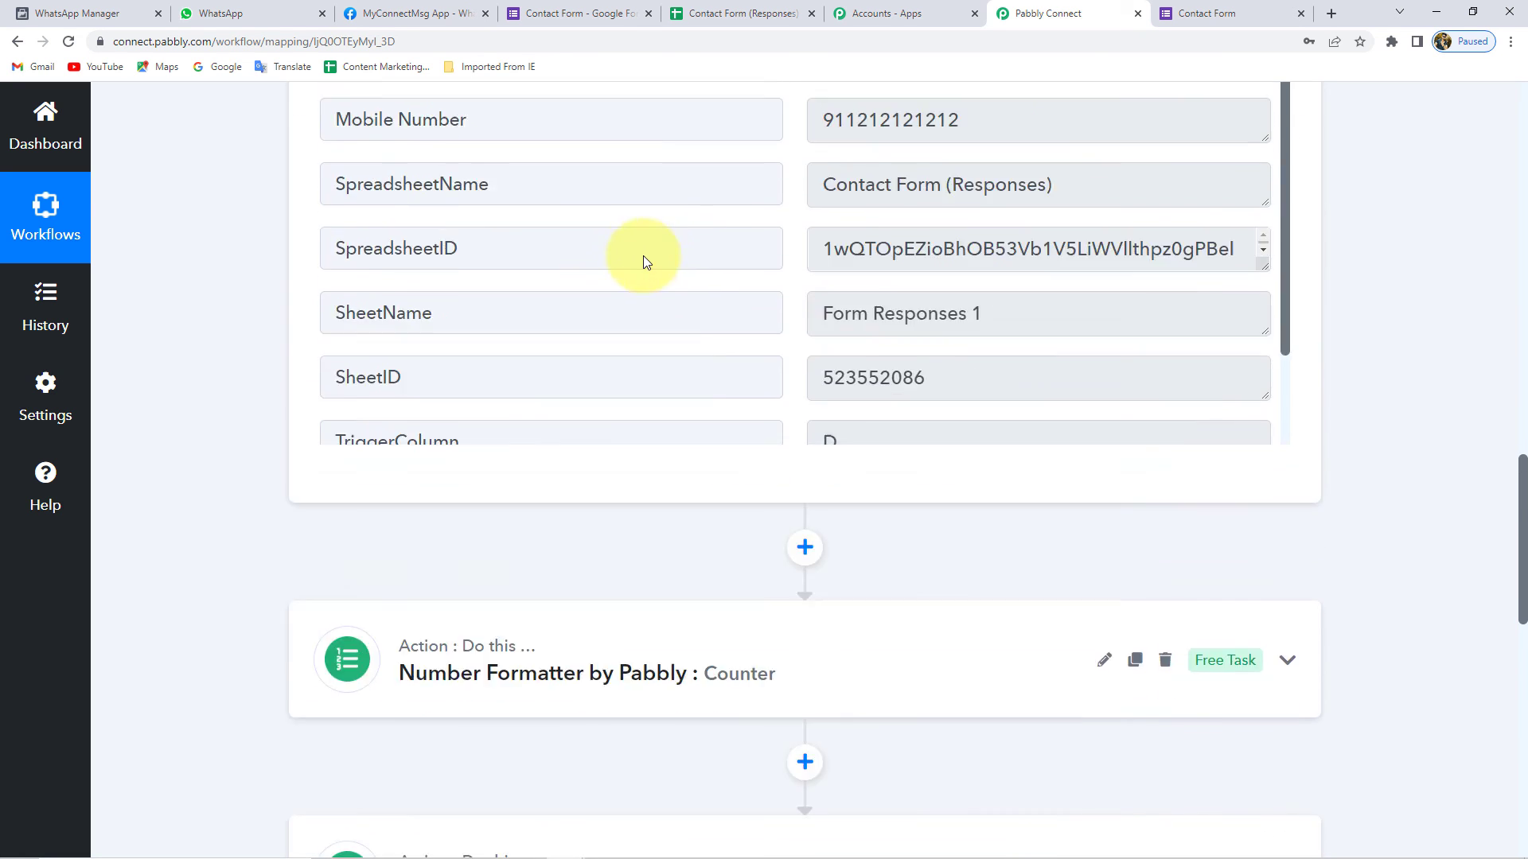
{"action": "scroll", "coordinate": [641, 290], "scroll_direction": "up", "scroll_amount": 10}
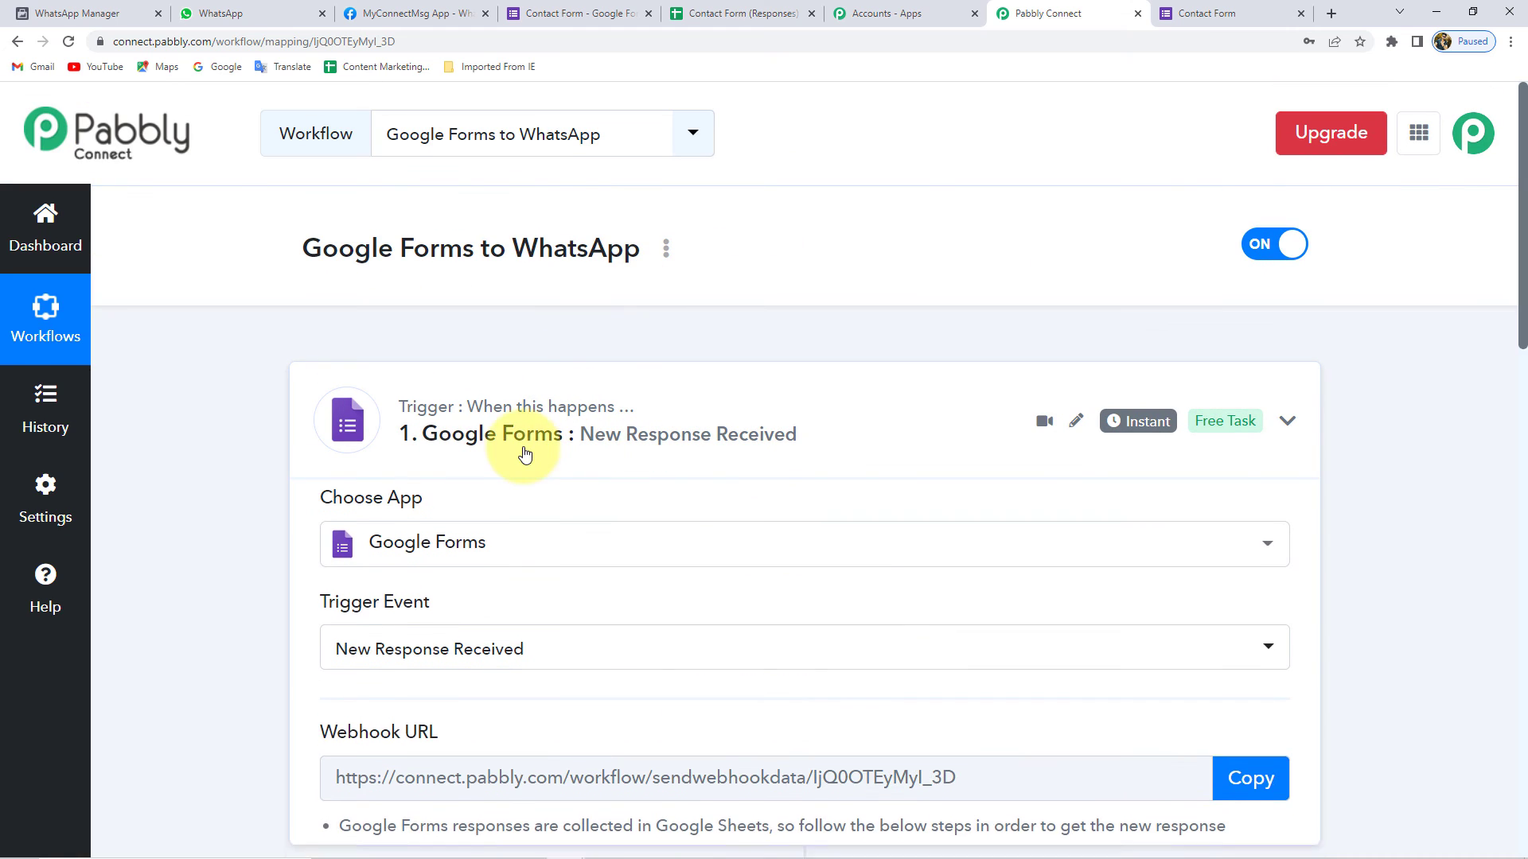
{"action": "left_click", "coordinate": [501, 455]}
{"action": "left_click", "coordinate": [1202, 13]}
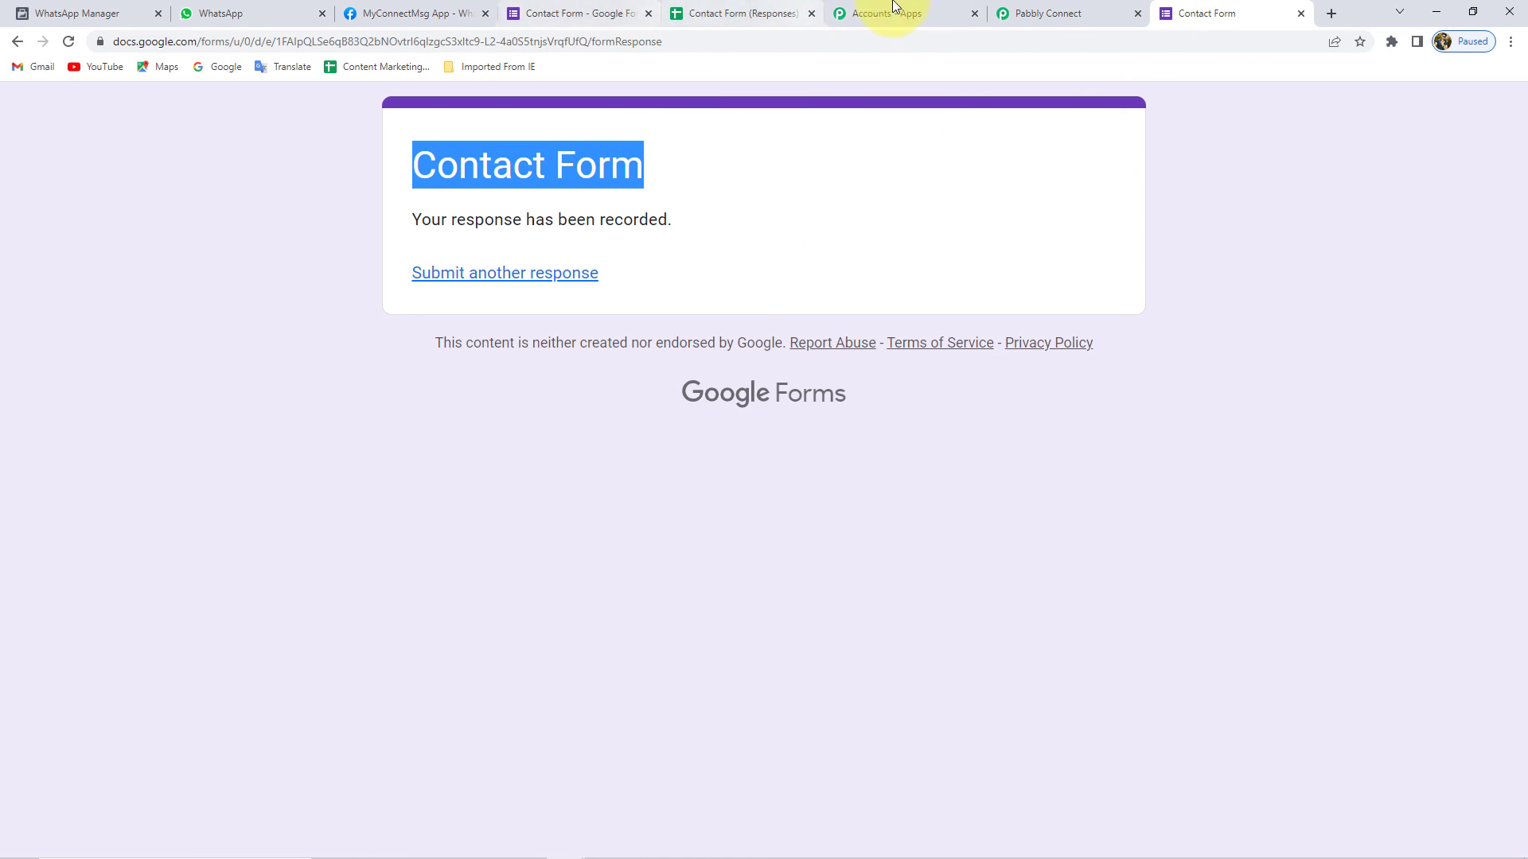
{"action": "left_click", "coordinate": [1054, 13]}
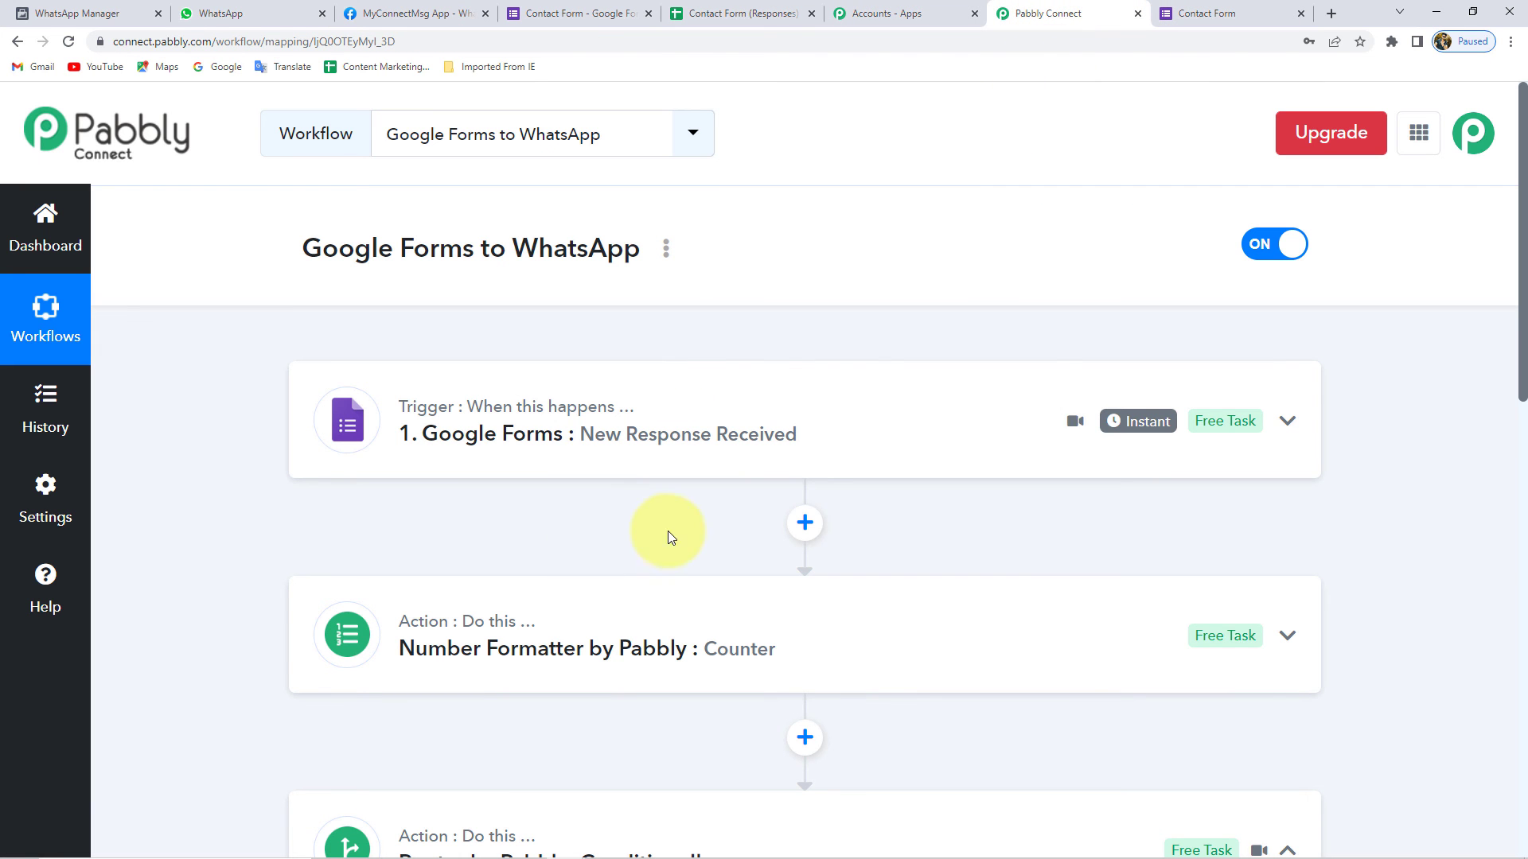
- Expand the Counter step showing start 1, increment 1, reset after 3, then scroll to the Router
{"action": "scroll", "coordinate": [444, 512], "scroll_direction": "down", "scroll_amount": 2}
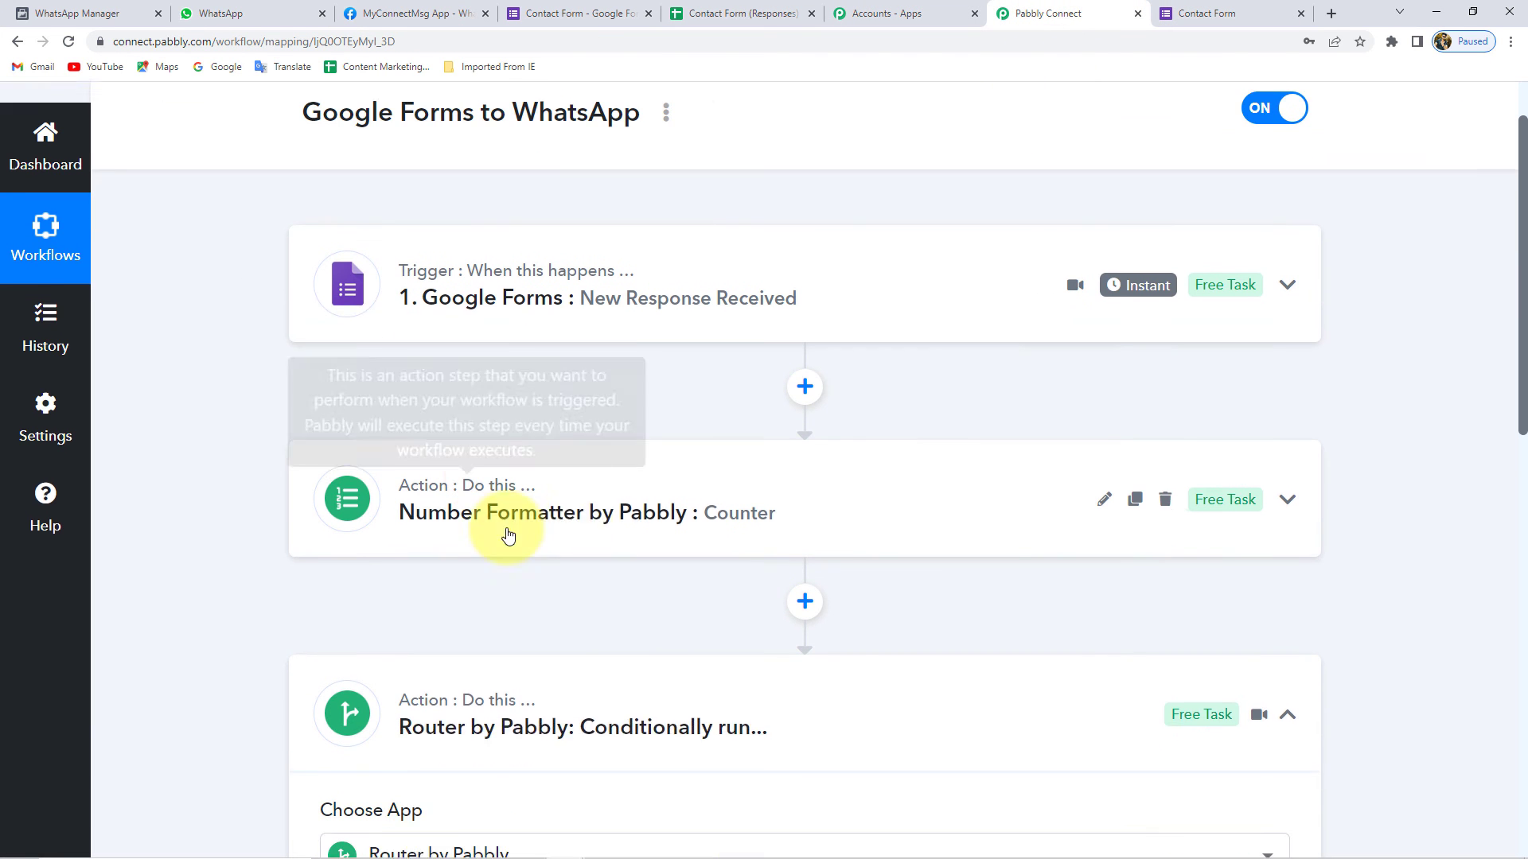
{"action": "left_click", "coordinate": [657, 503]}
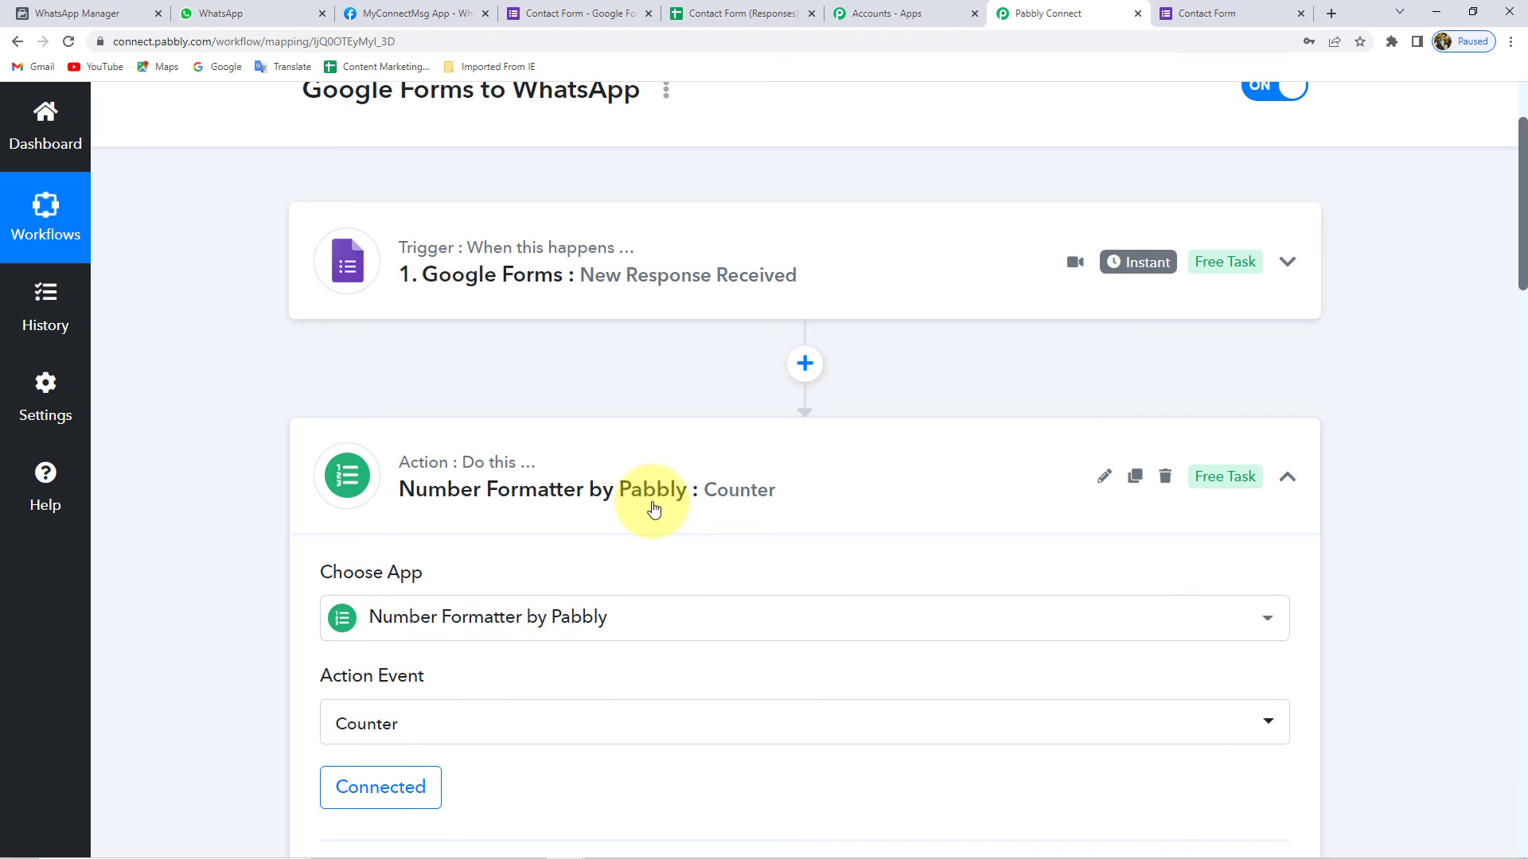
{"action": "scroll", "coordinate": [273, 518], "scroll_direction": "down", "scroll_amount": 15}
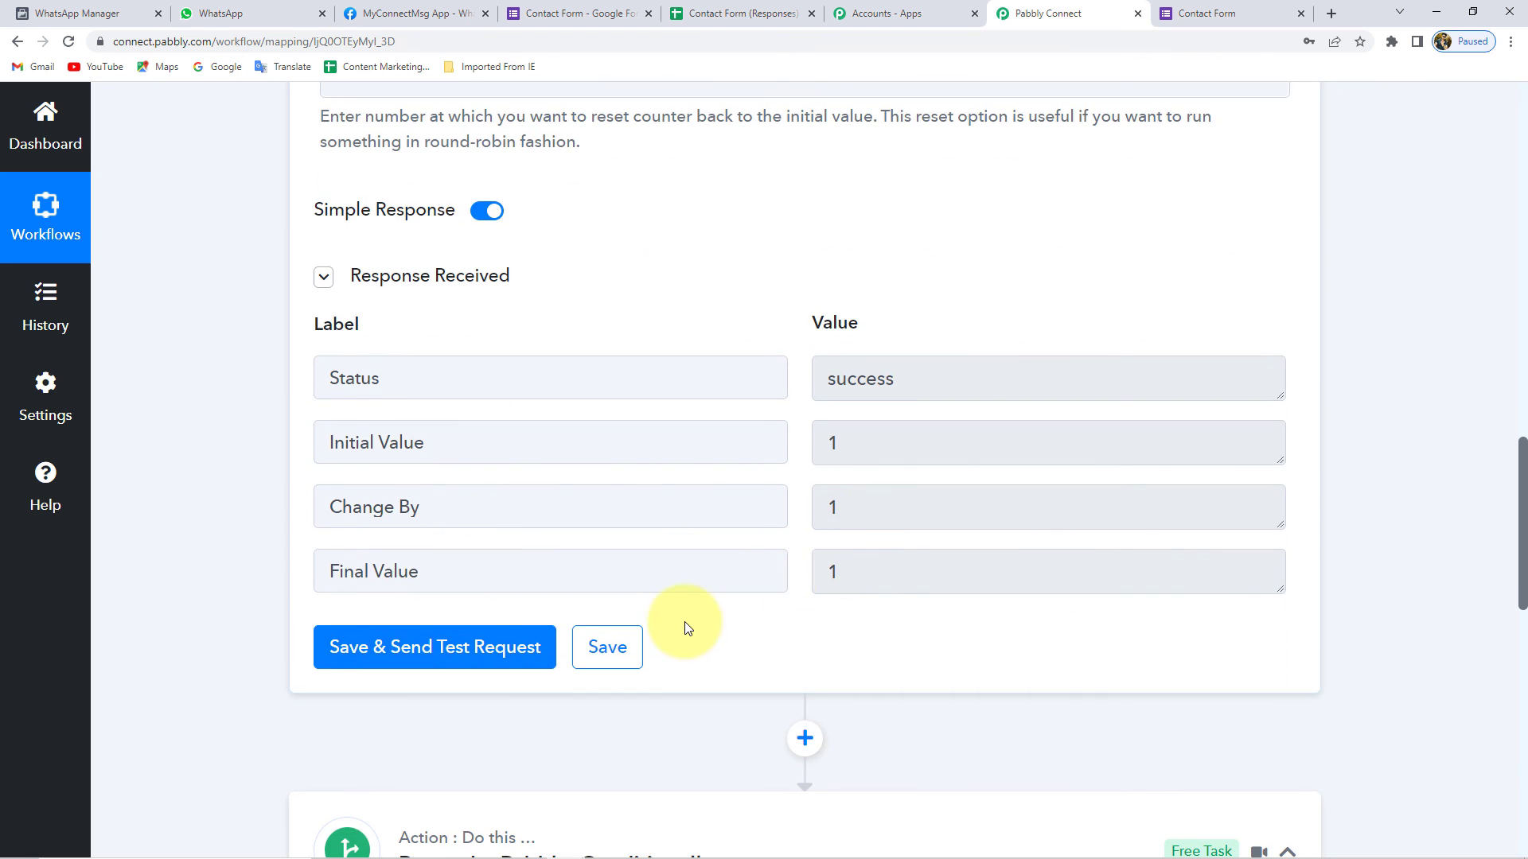
{"action": "scroll", "coordinate": [688, 625], "scroll_direction": "down", "scroll_amount": 7}
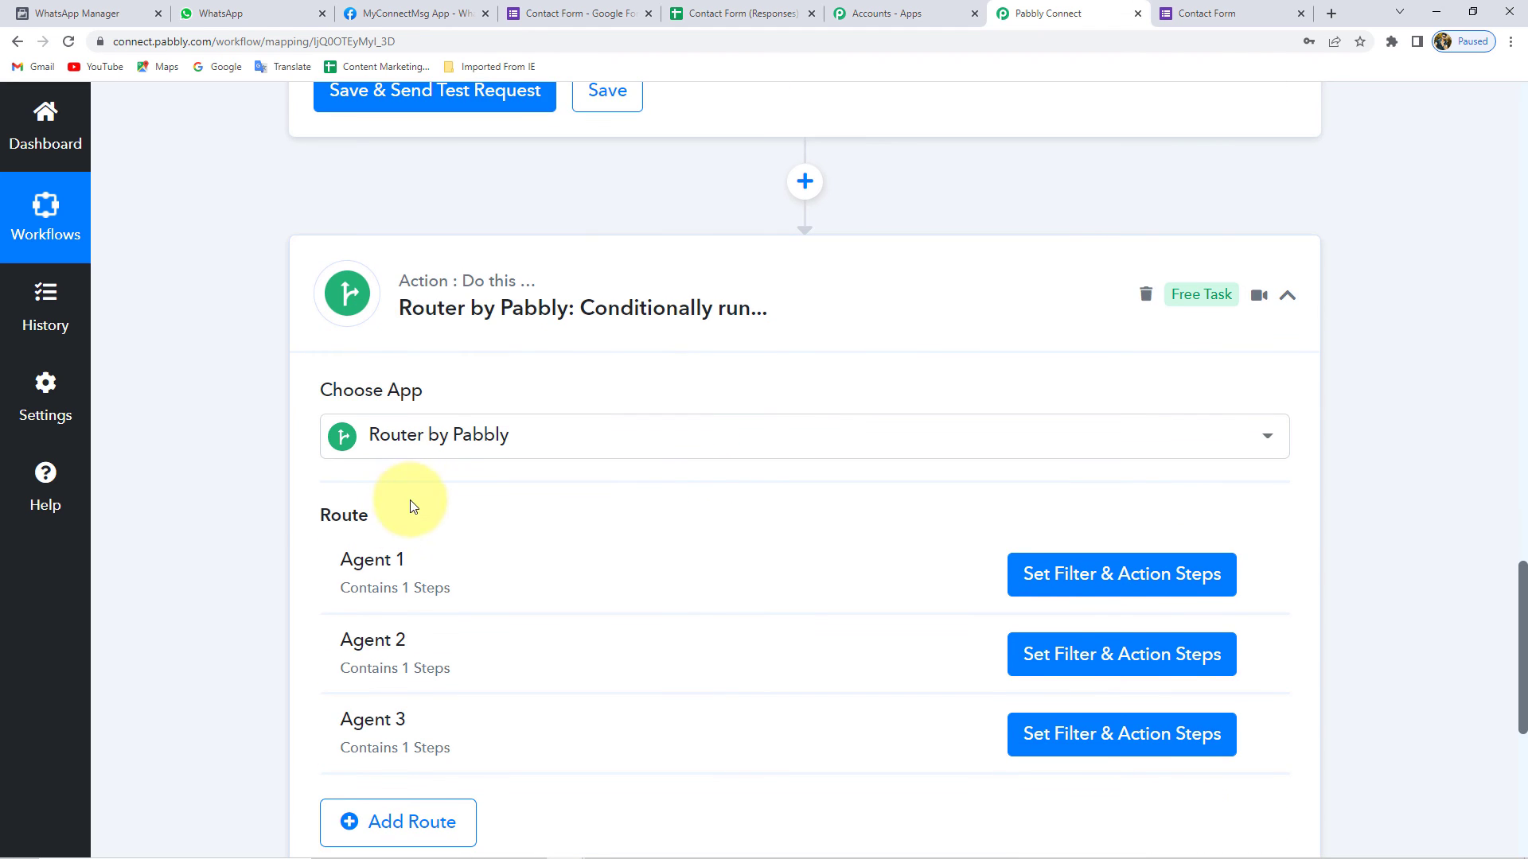
{"action": "scroll", "coordinate": [283, 503], "scroll_direction": "down", "scroll_amount": 2}
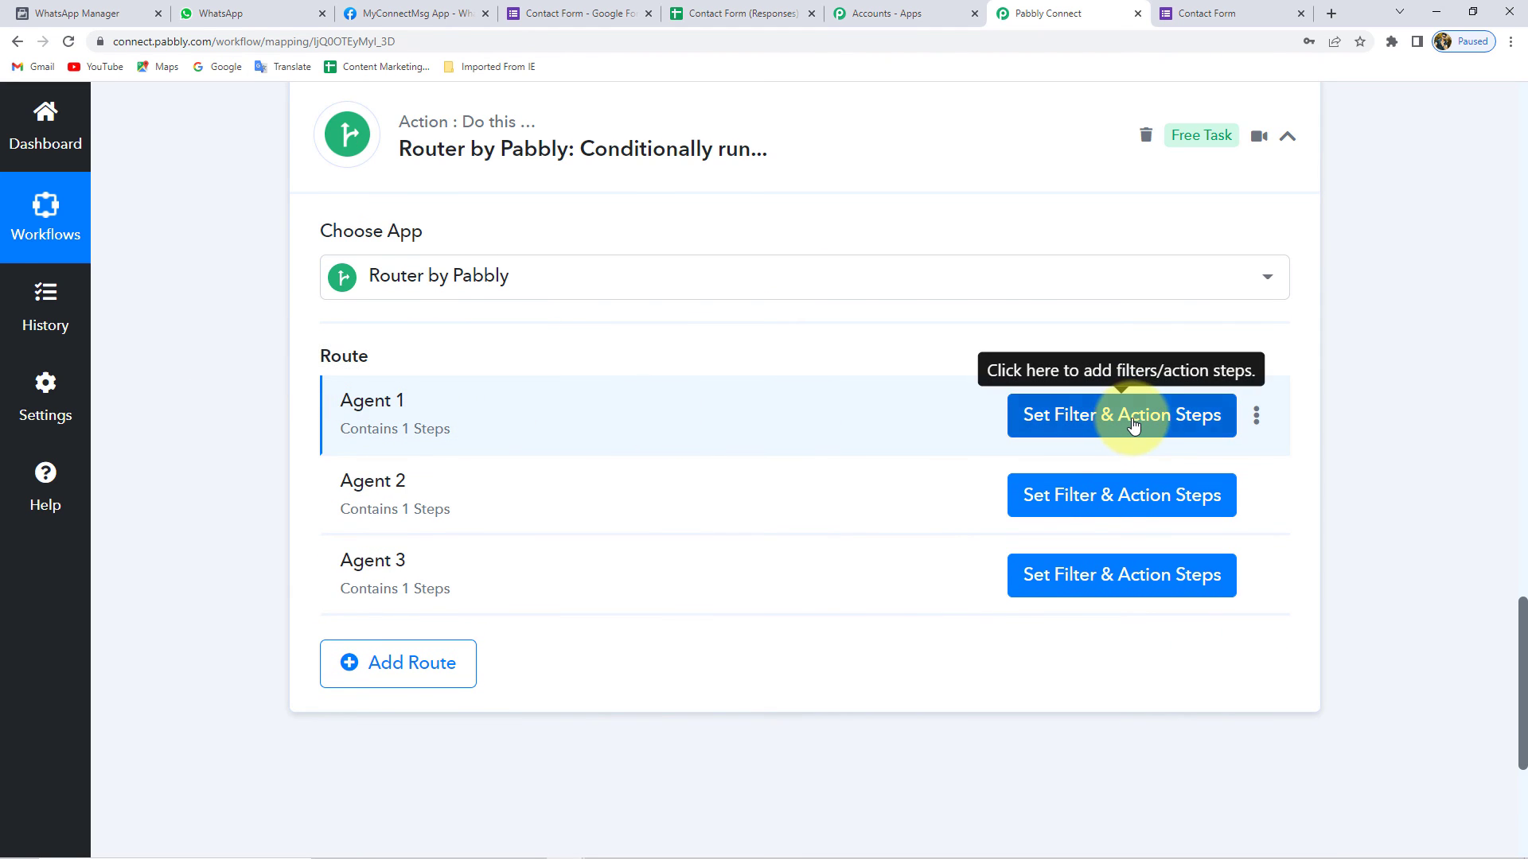
{"action": "left_click", "coordinate": [1134, 425]}
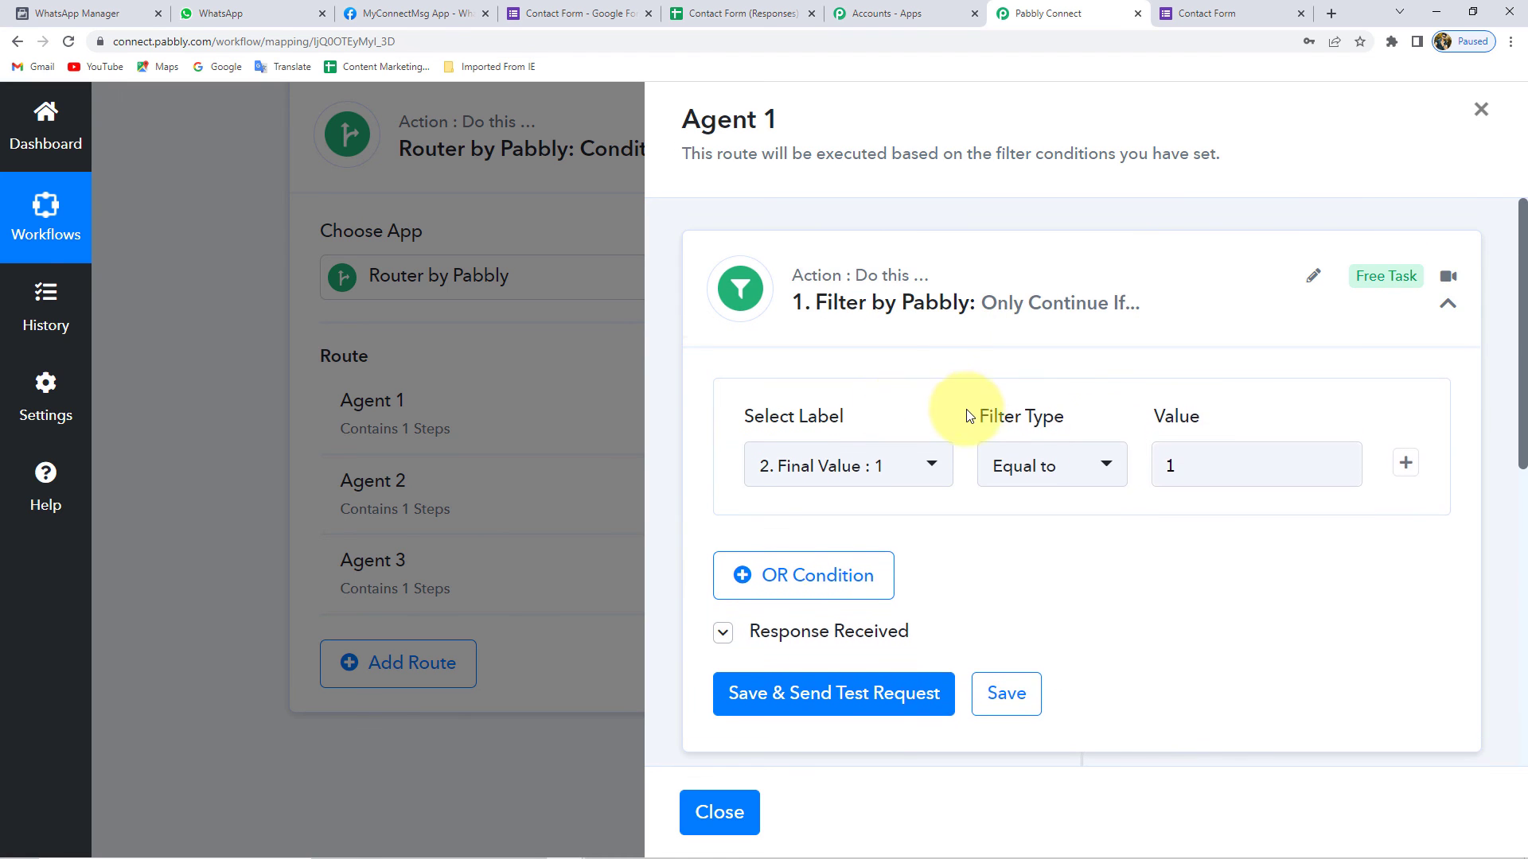
{"action": "scroll", "coordinate": [970, 416], "scroll_direction": "down", "scroll_amount": 1}
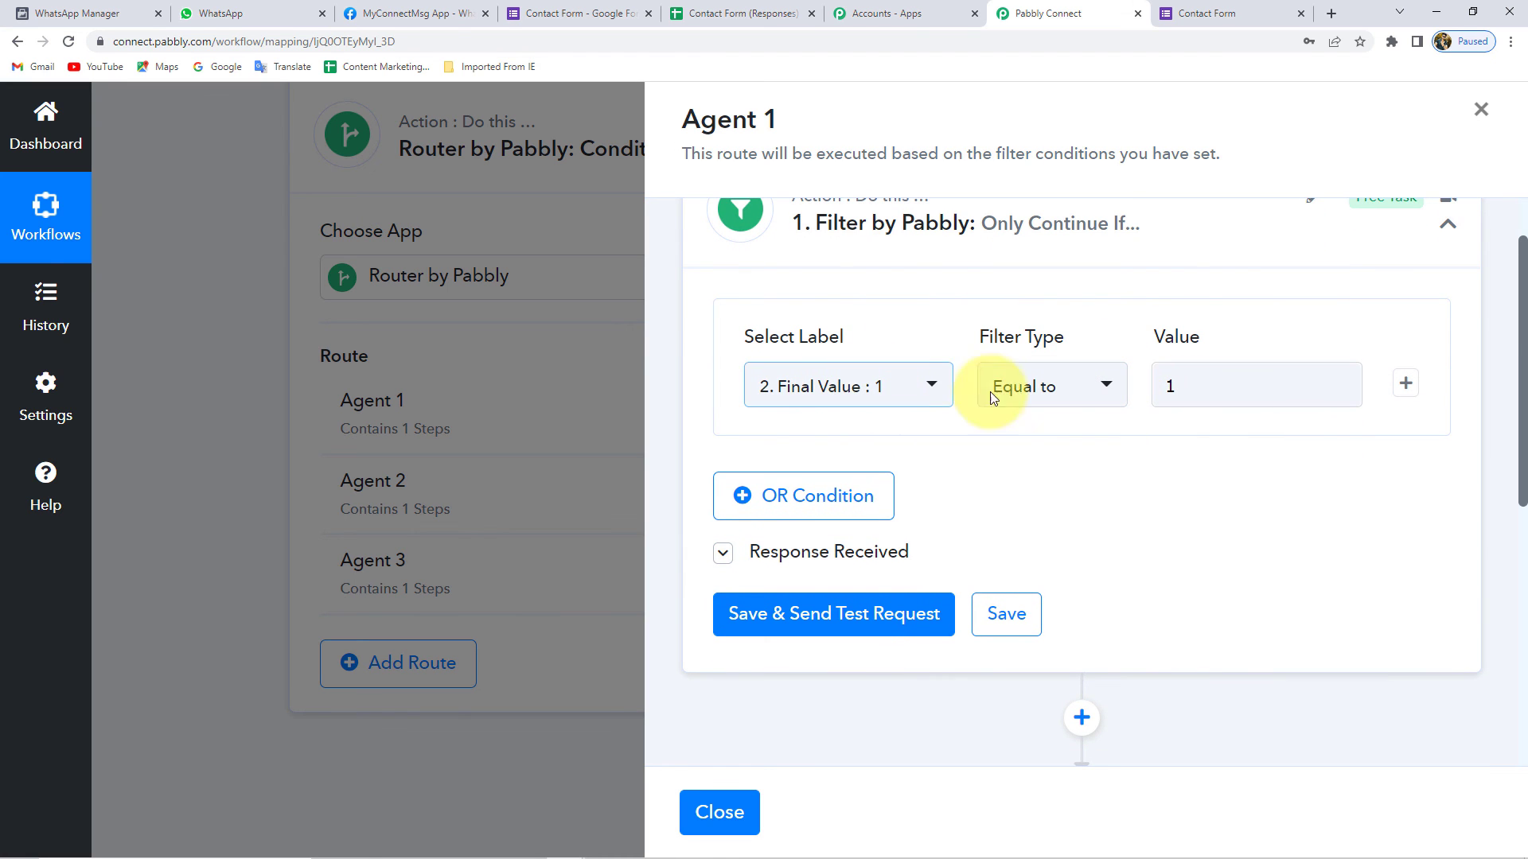
{"action": "scroll", "coordinate": [1064, 344], "scroll_direction": "up", "scroll_amount": 1}
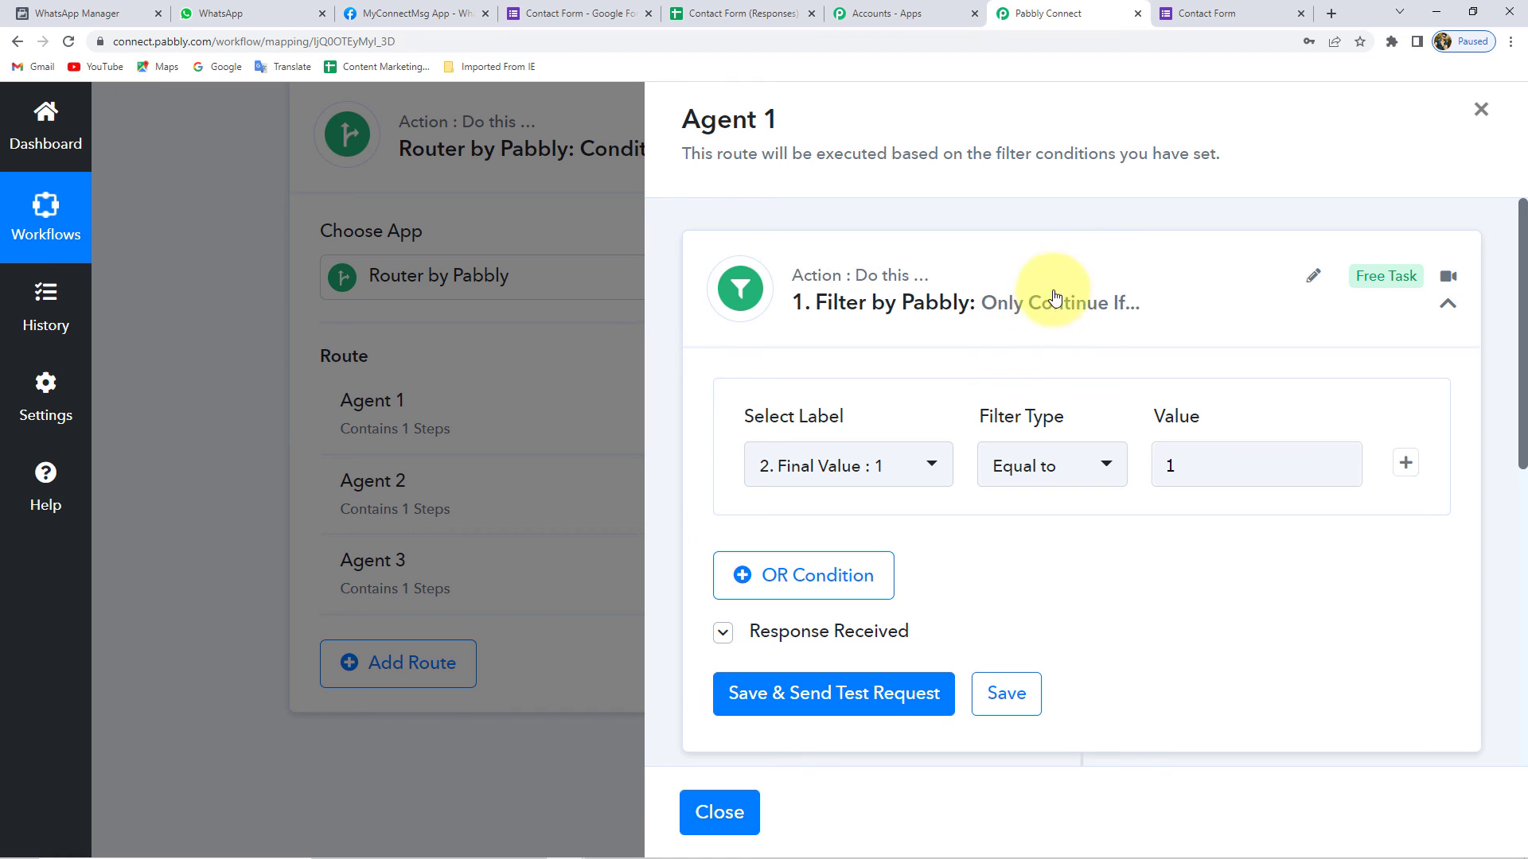
{"action": "left_click", "coordinate": [881, 312]}
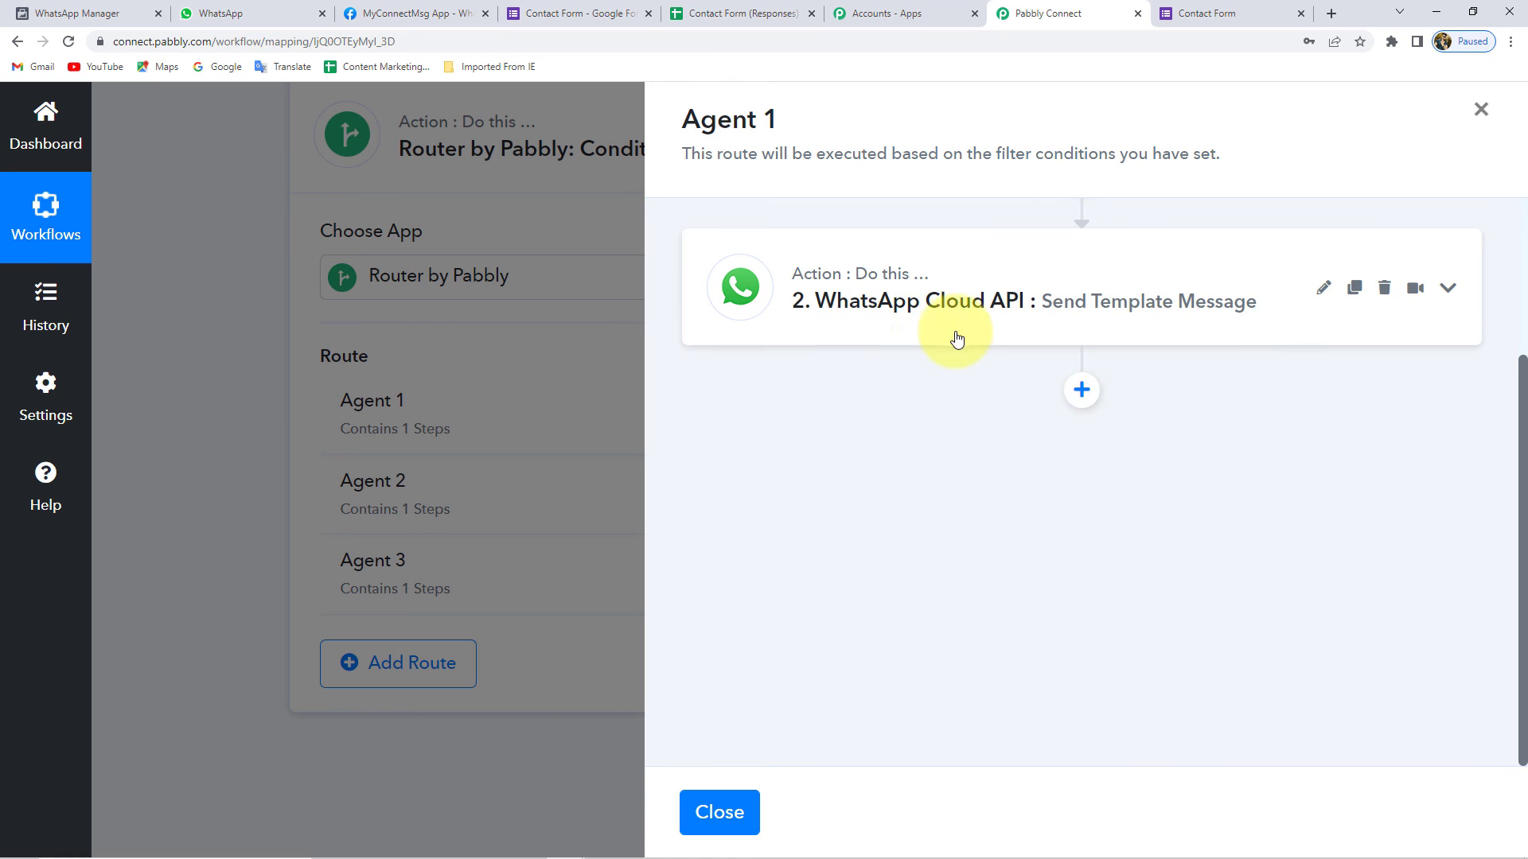
{"action": "left_click", "coordinate": [1479, 110]}
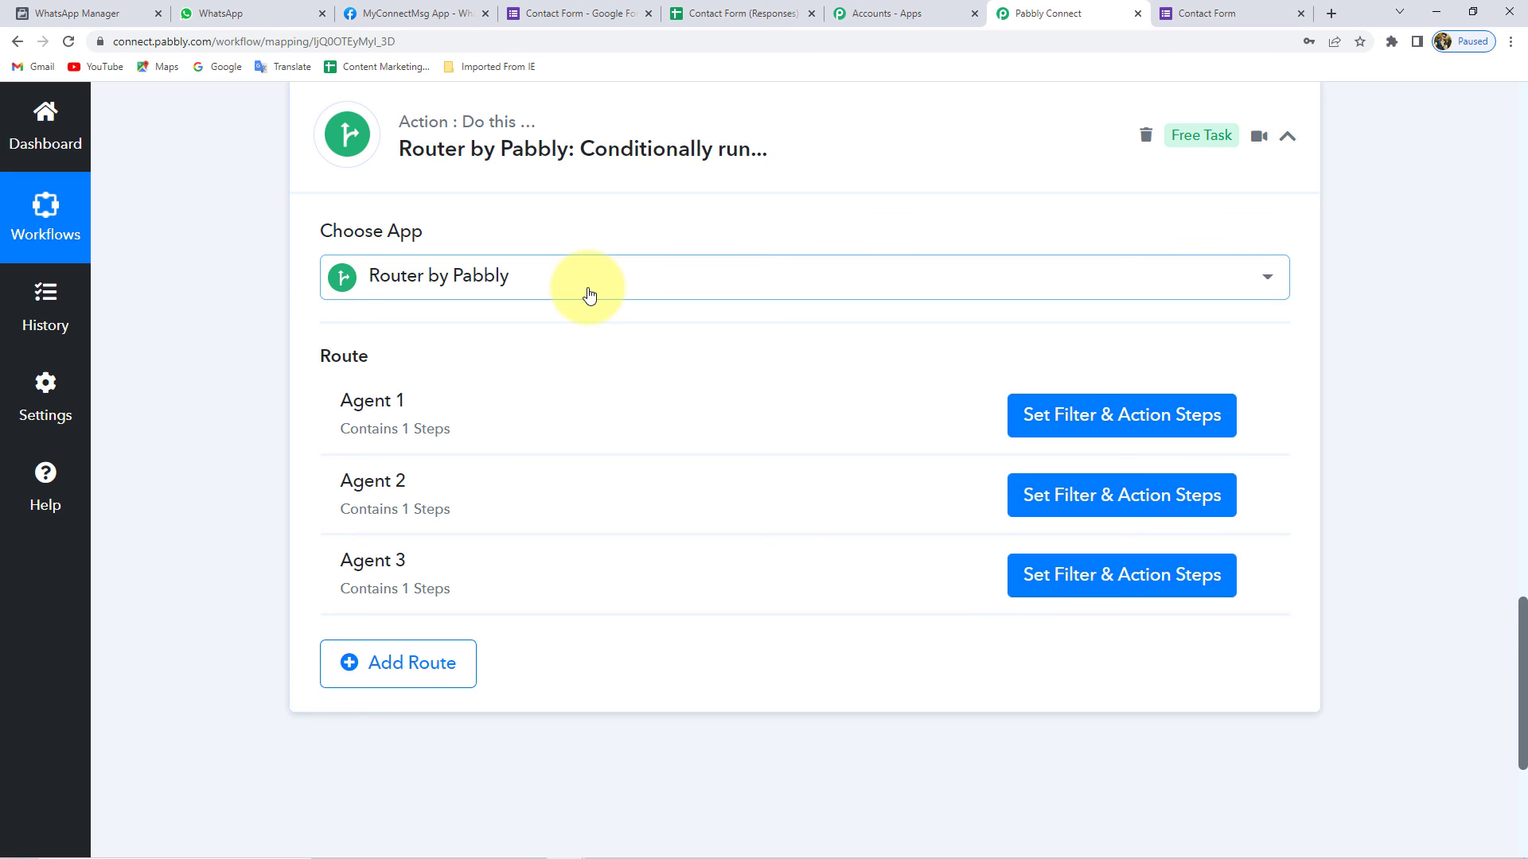
{"action": "scroll", "coordinate": [589, 294], "scroll_direction": "down", "scroll_amount": 3}
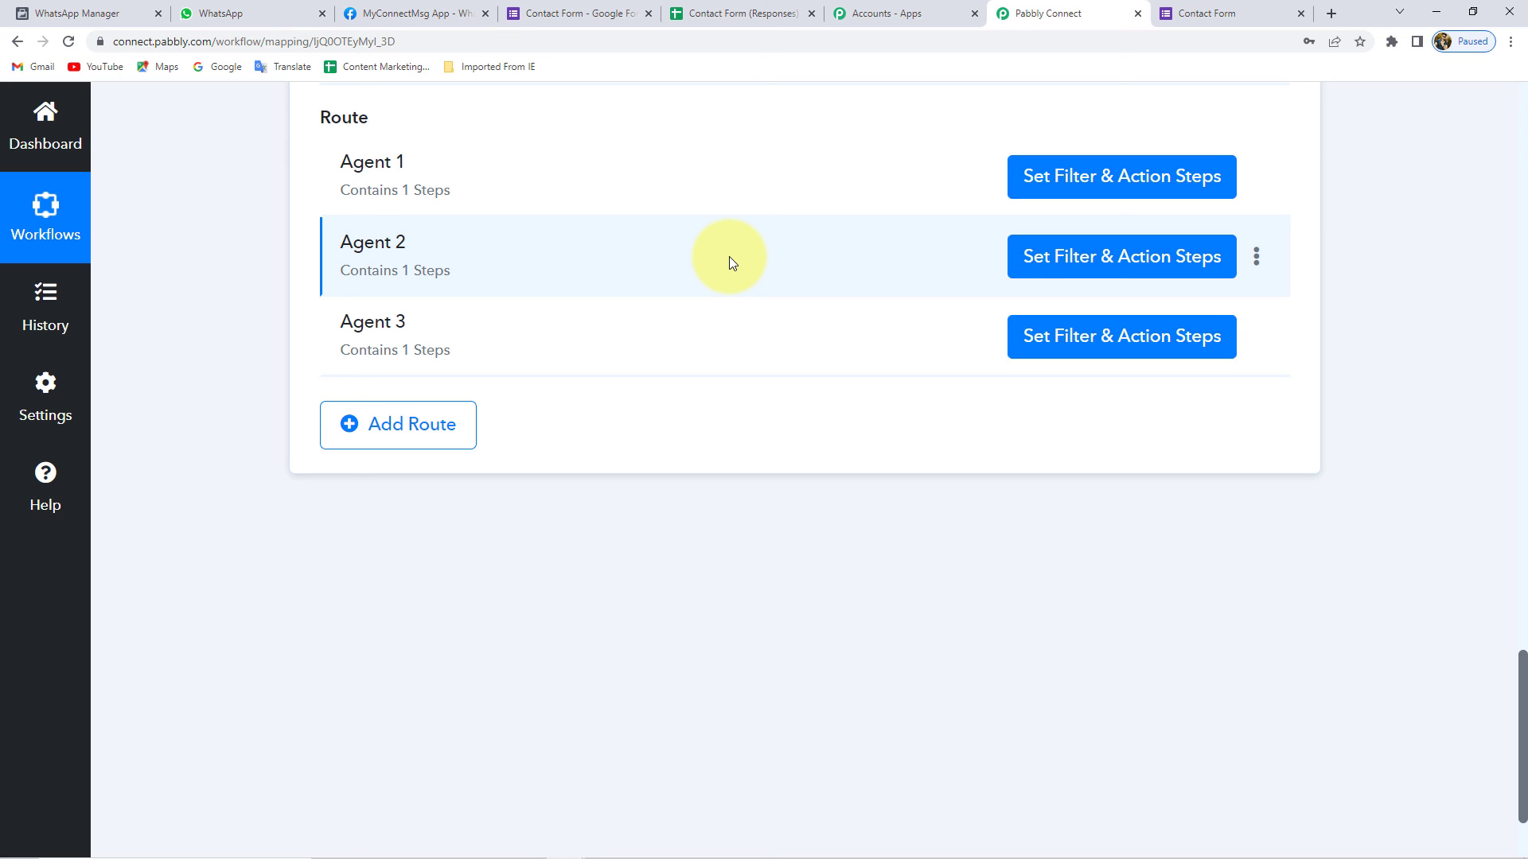
{"action": "scroll", "coordinate": [733, 263], "scroll_direction": "down", "scroll_amount": 1}
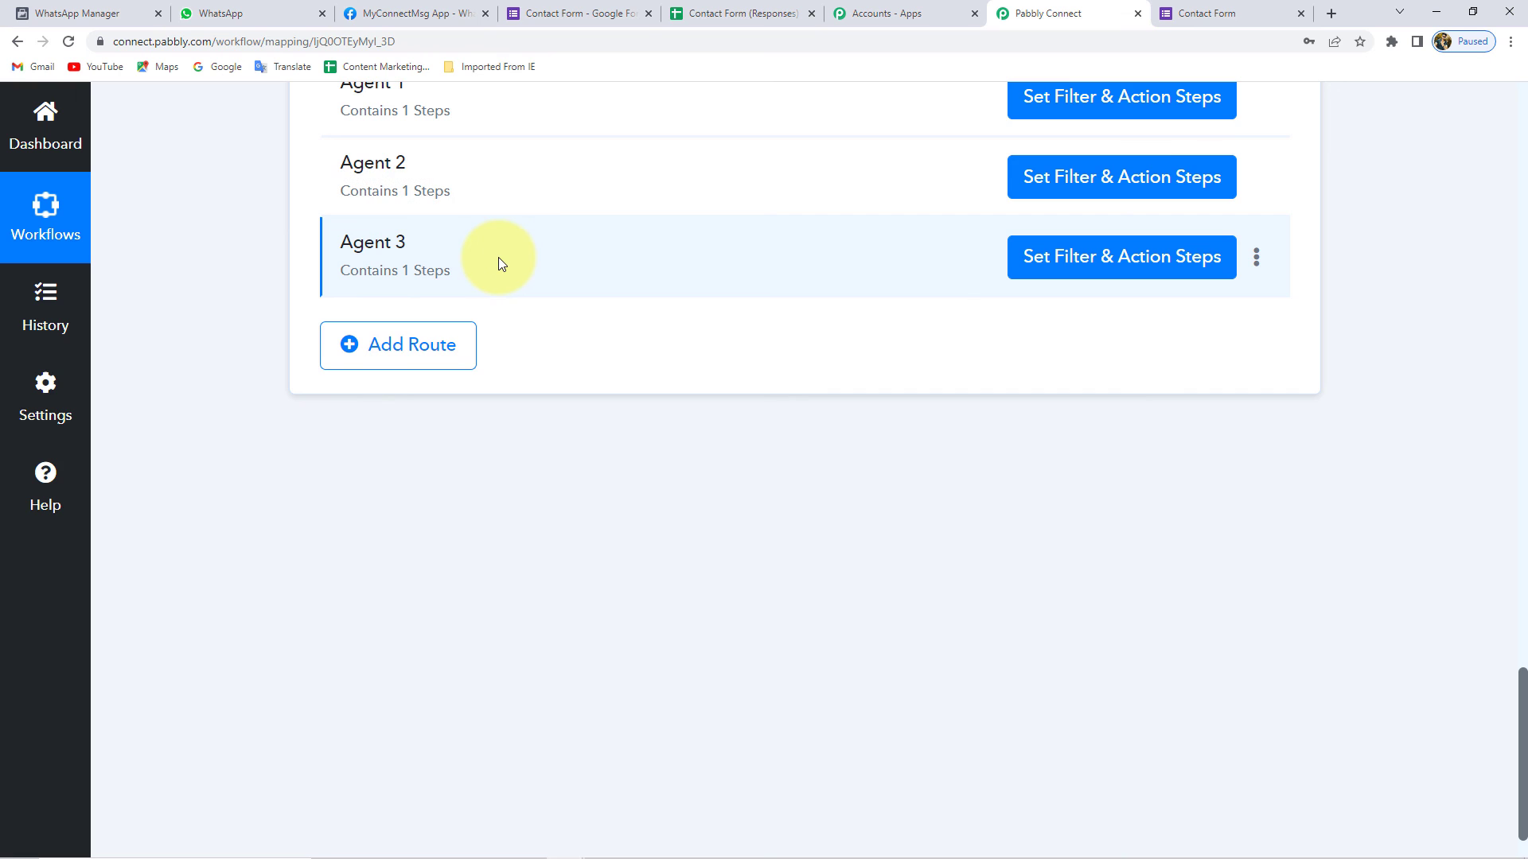
{"action": "left_click", "coordinate": [213, 13]}
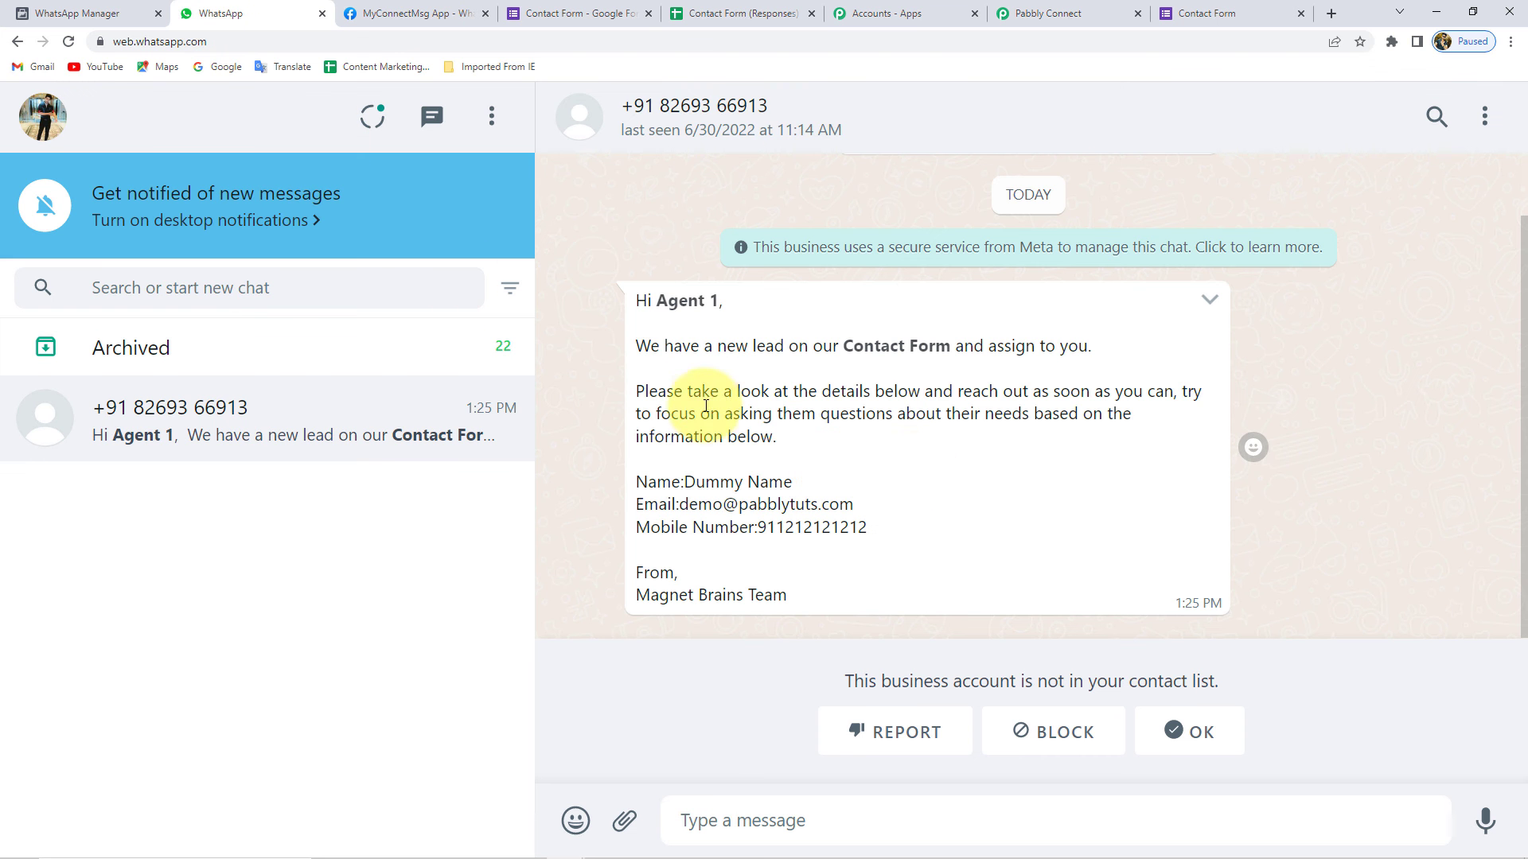
{"action": "left_click", "coordinate": [1091, 11]}
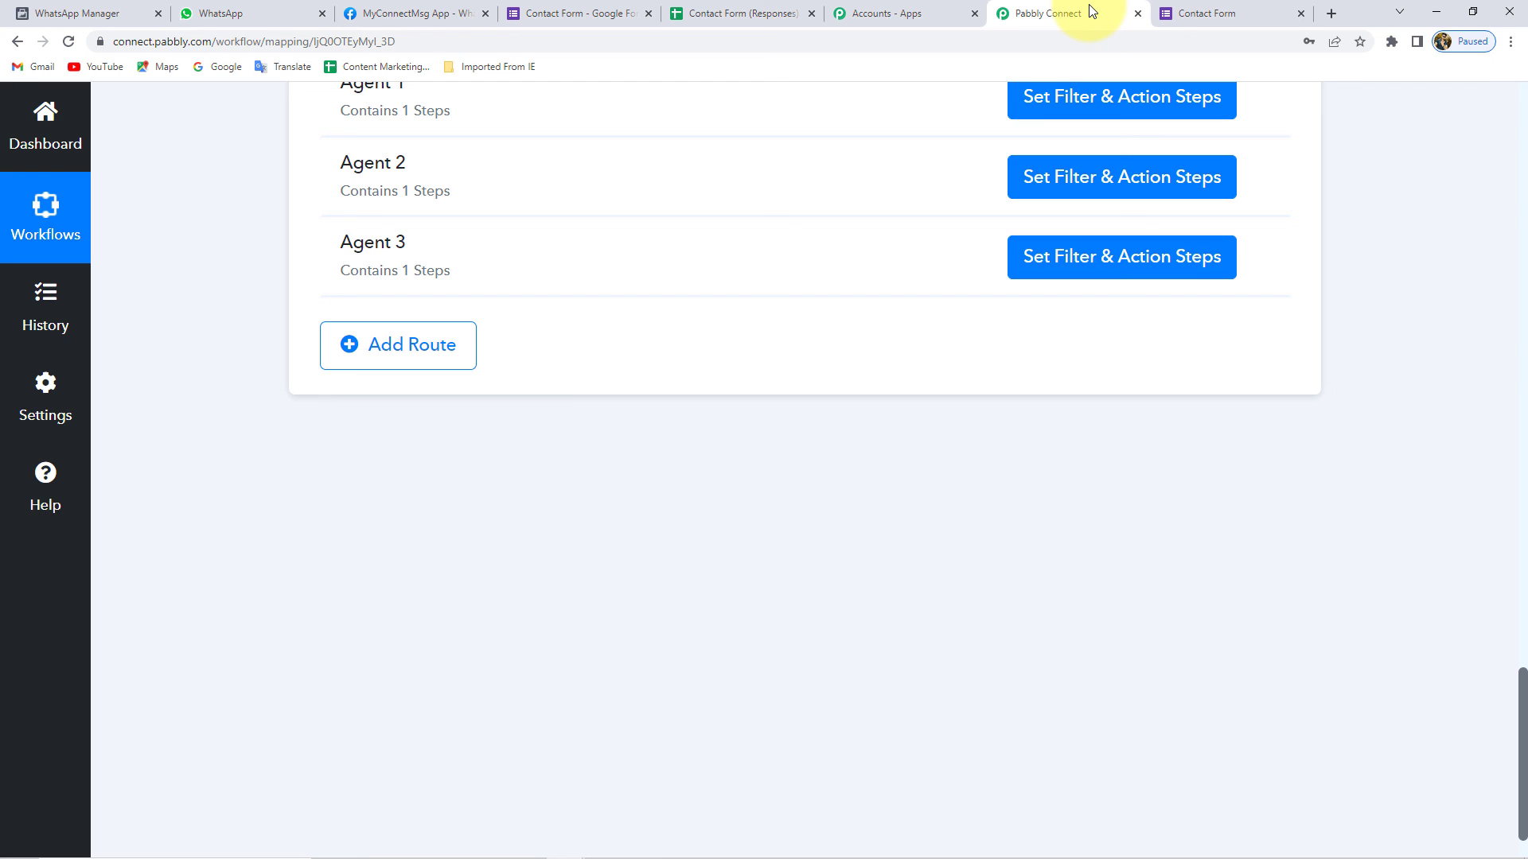
- Collapse the Router by Pabbly and Number Formatter Counter steps
{"action": "scroll", "coordinate": [624, 384], "scroll_direction": "up", "scroll_amount": 6}
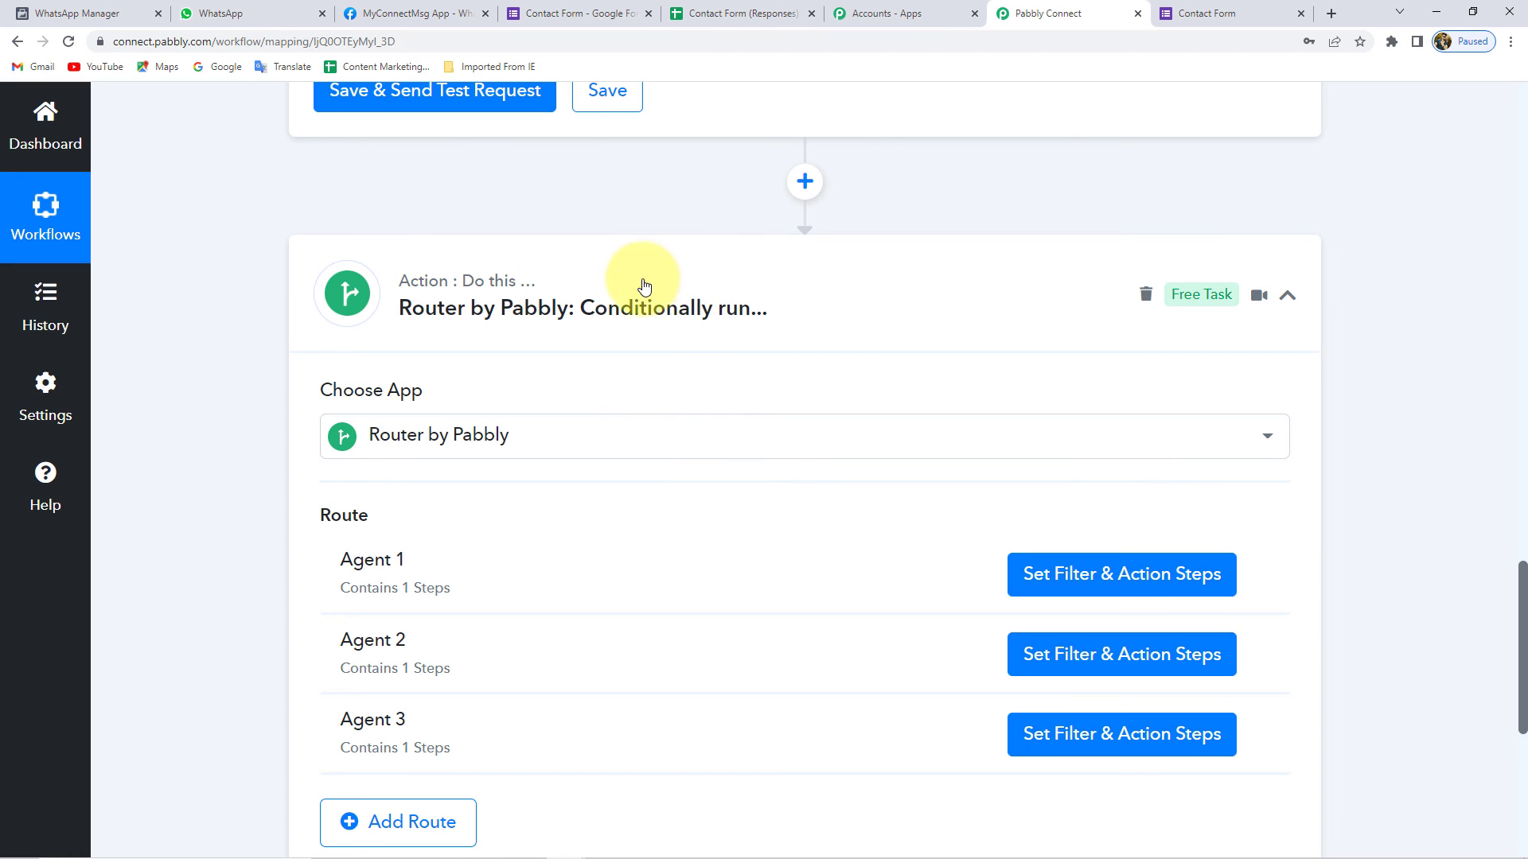
{"action": "left_click", "coordinate": [642, 285]}
{"action": "scroll", "coordinate": [699, 386], "scroll_direction": "up", "scroll_amount": 8}
{"action": "scroll", "coordinate": [699, 390], "scroll_direction": "up", "scroll_amount": 14}
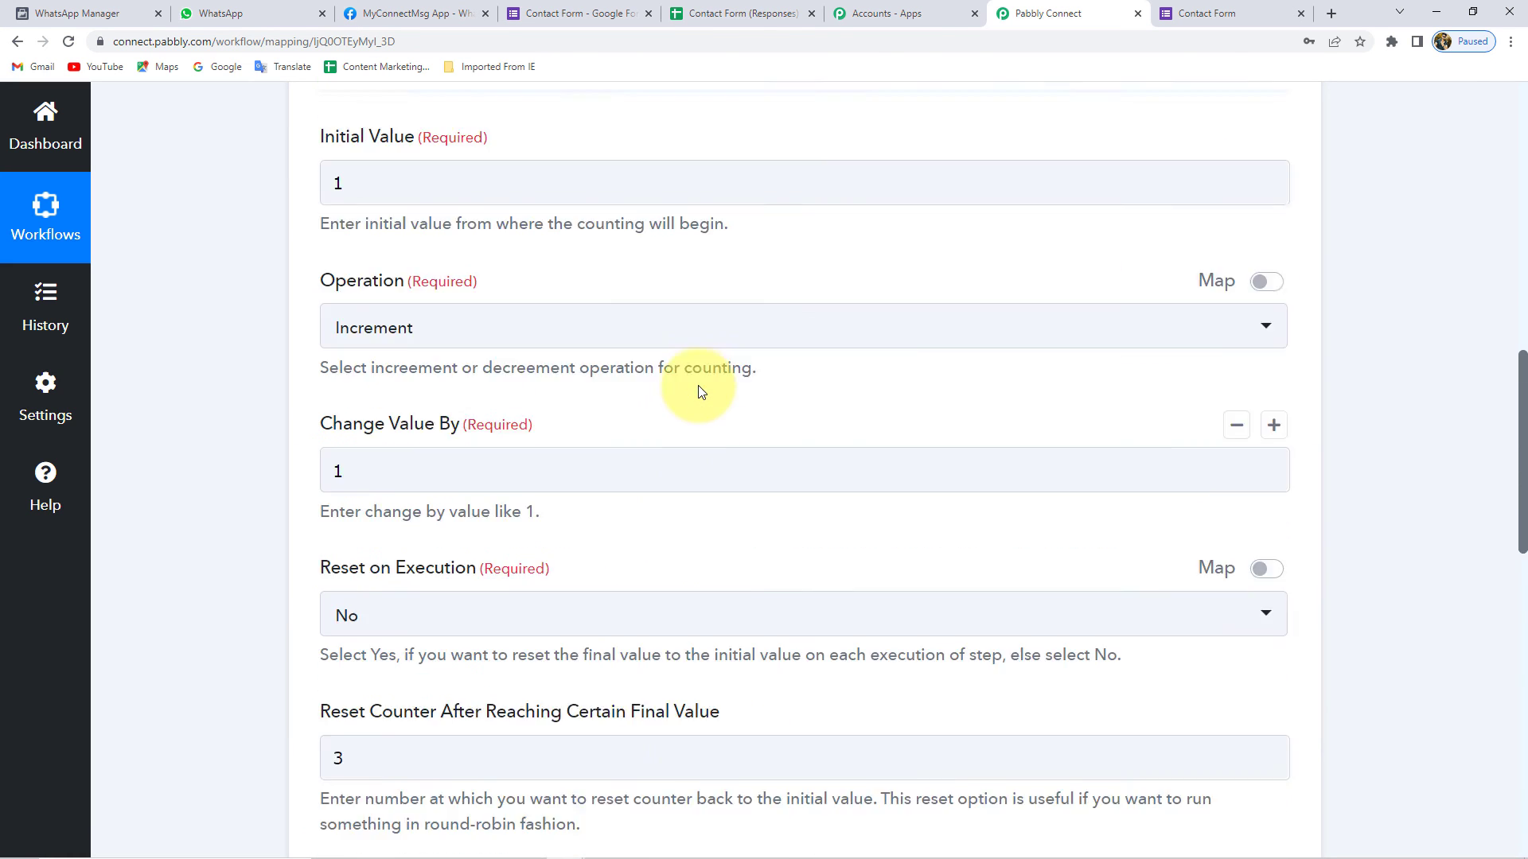
{"action": "left_click", "coordinate": [679, 258]}
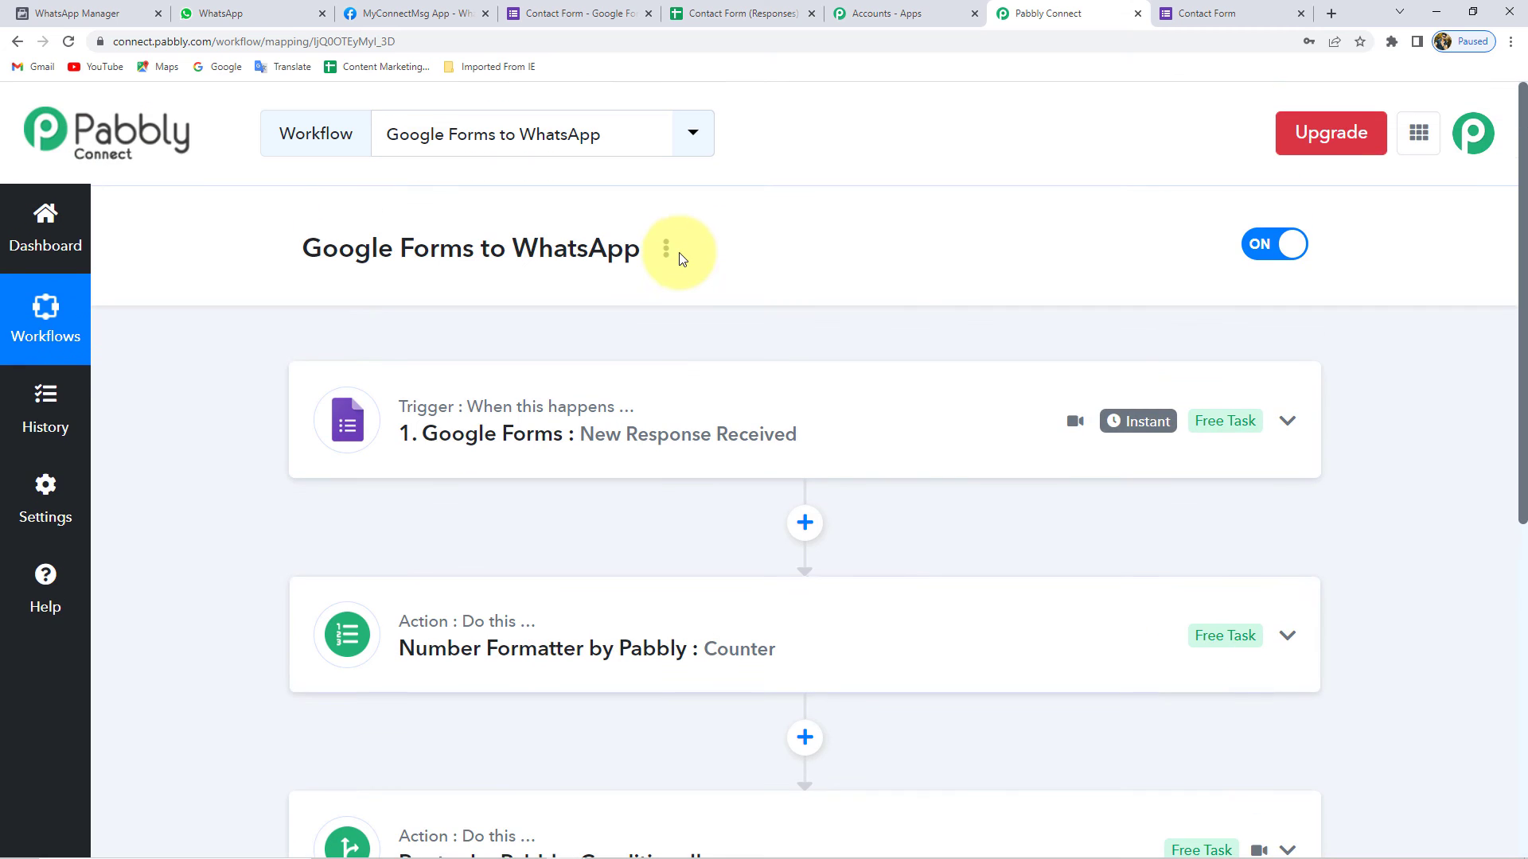